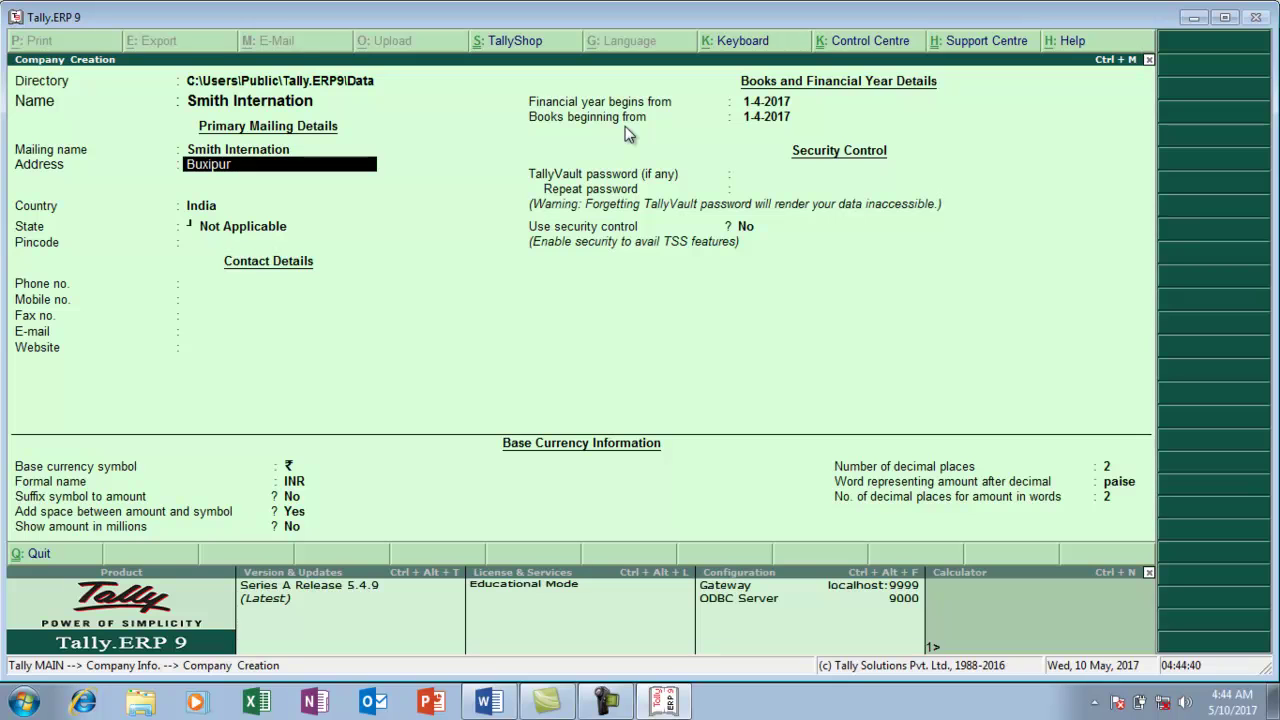
Complete the address with Gorakhpur, set state to Uttar Pradesh, and save the company.
{"action": "type", "text": "Gorakhpur"}
{"action": "key", "text": "Return"}
{"action": "key", "text": "Return"}
{"action": "key", "text": "Return"}
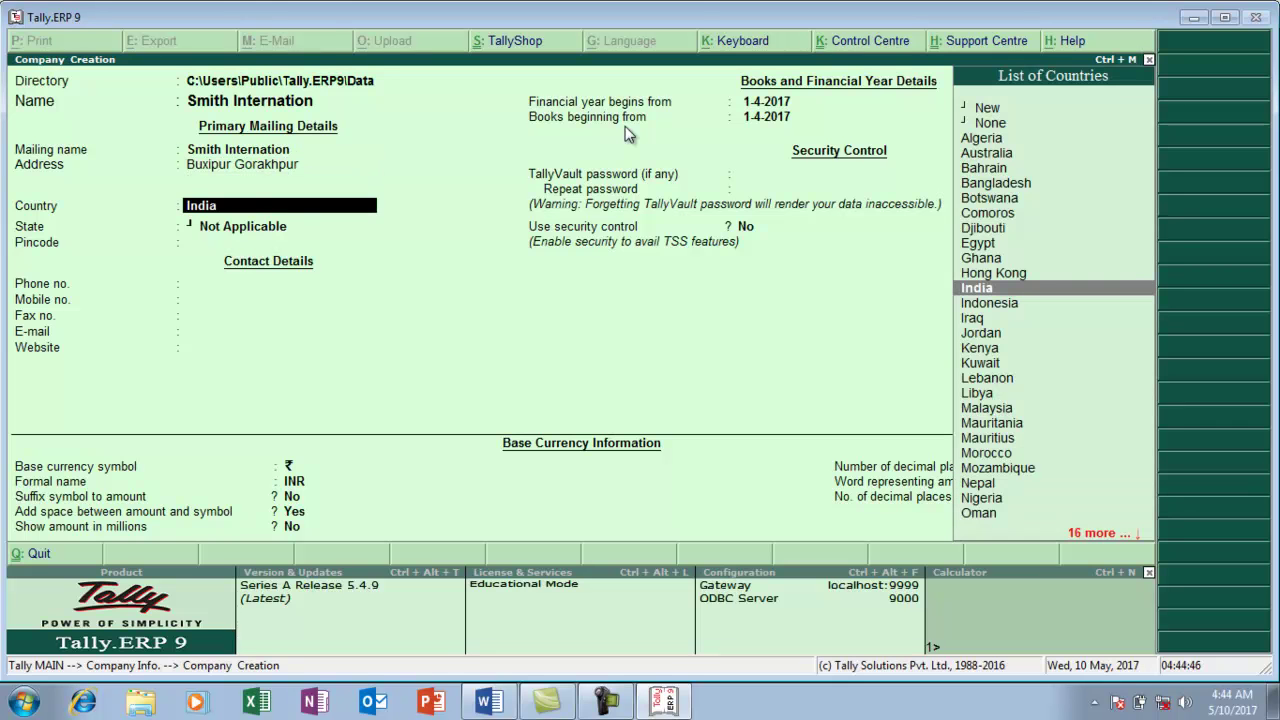
{"action": "type", "text": "U"}
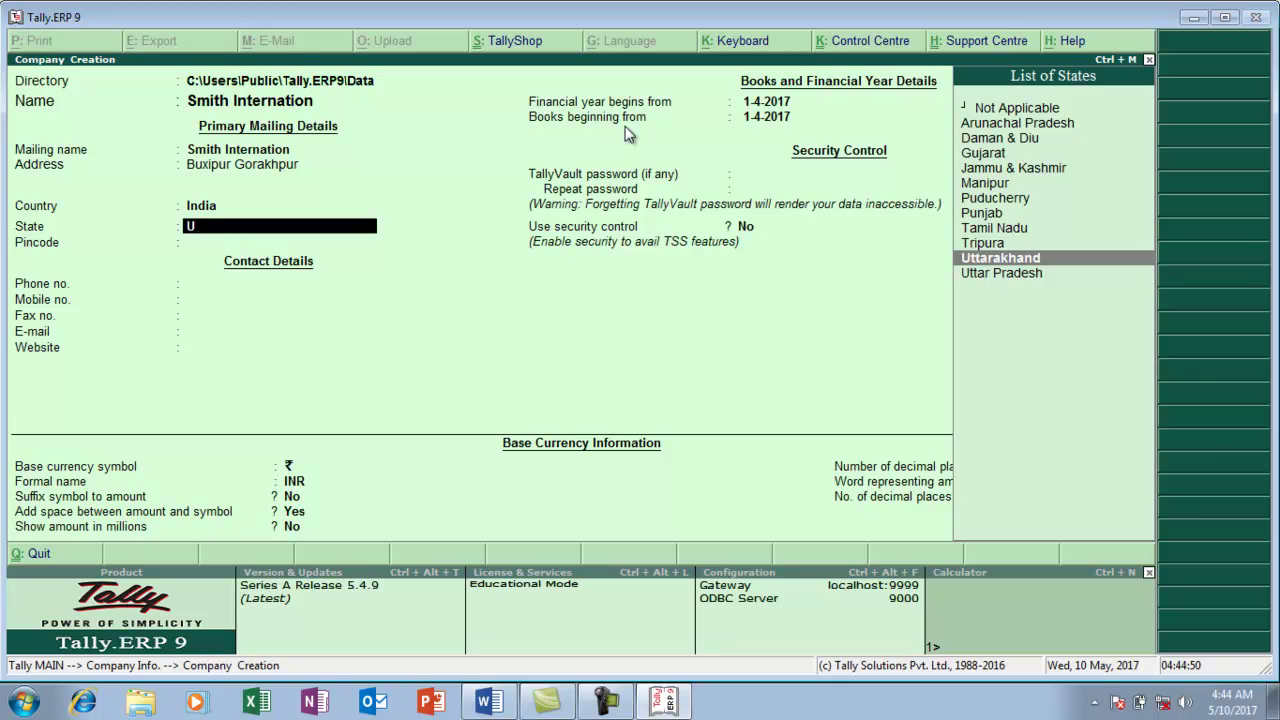
{"action": "key", "text": "Down"}
{"action": "key", "text": "Return"}
{"action": "key", "text": "Return"}
{"action": "key", "text": "Return"}
{"action": "key", "text": "Return"}
{"action": "key", "text": "Return"}
{"action": "key", "text": "Return"}
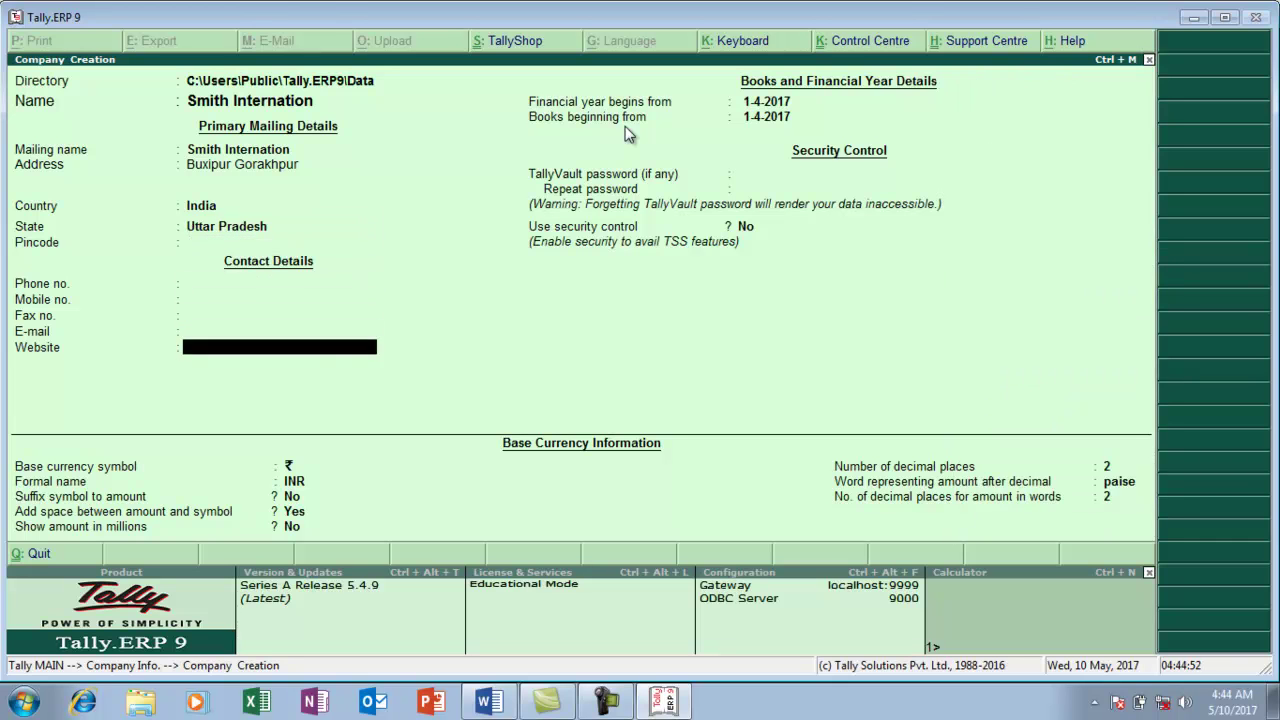
{"action": "key", "text": "Return"}
{"action": "key", "text": "Return"}
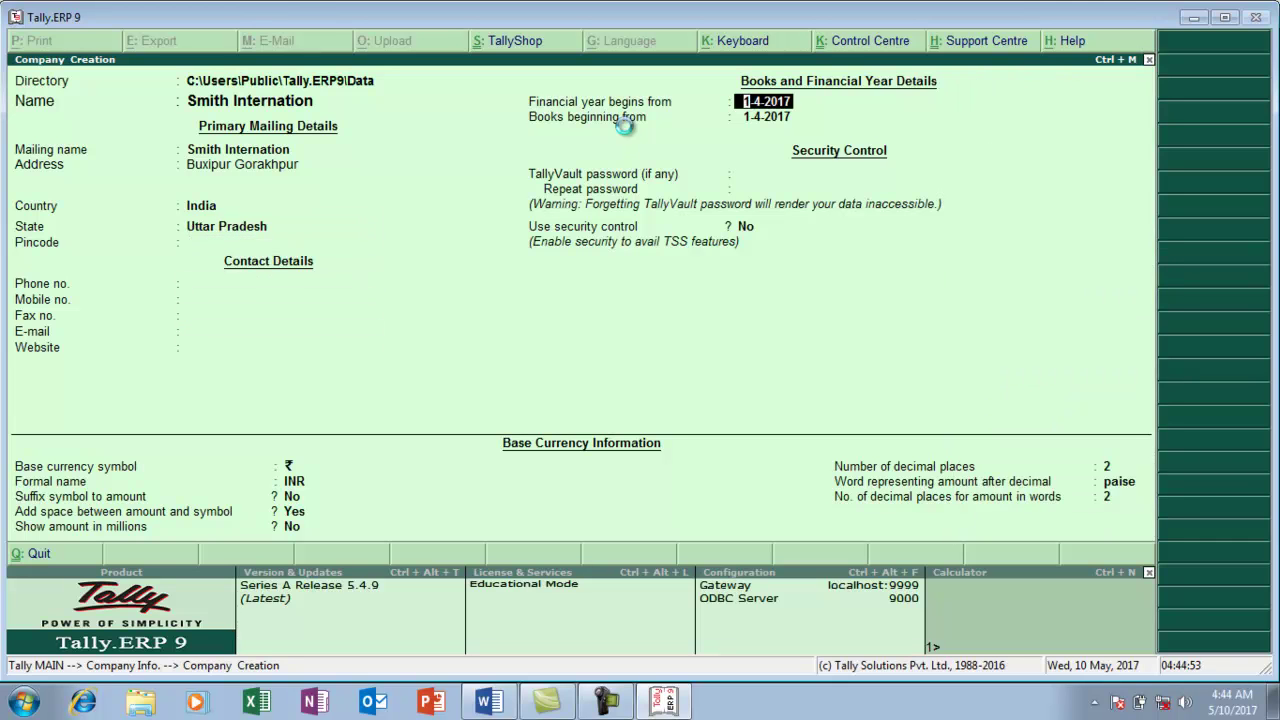
{"action": "key", "text": "ctrl+a"}
{"action": "key", "text": "alt+Tab"}
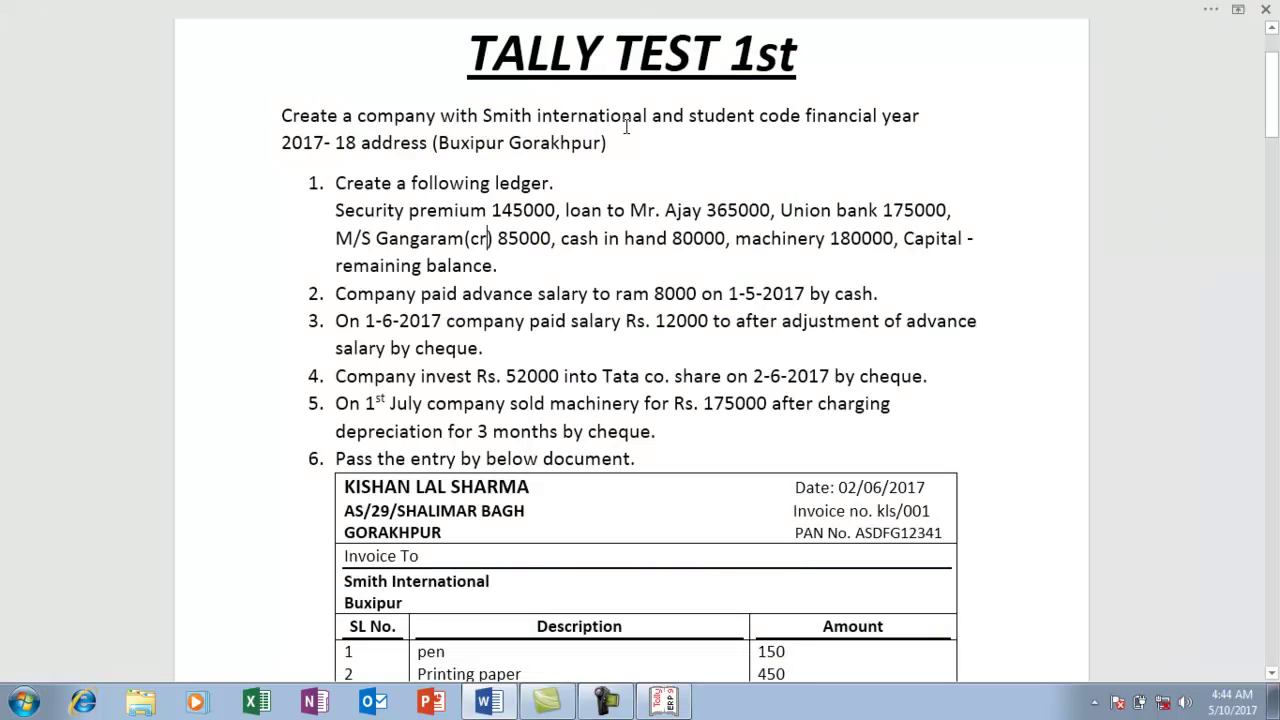
Open Accounts Info. > Ledgers > Multiple Ledgers Alter for All Items.
{"action": "key", "text": "alt+Tab"}
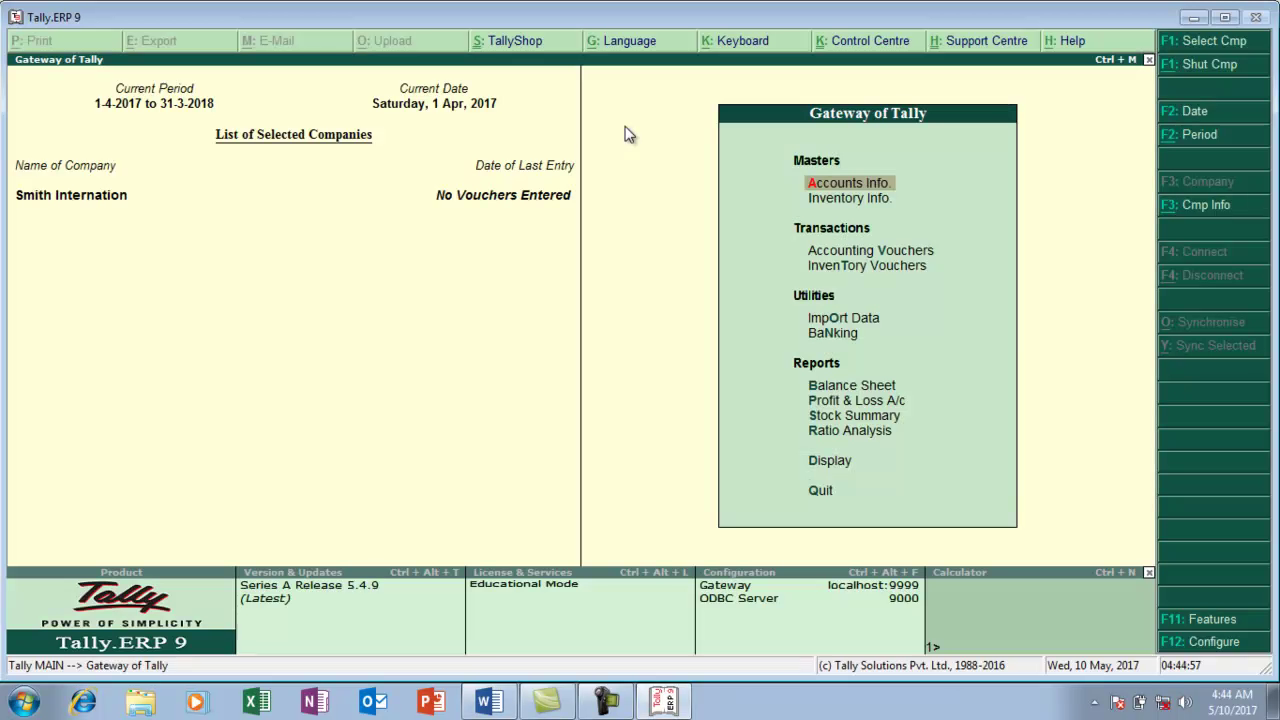
{"action": "key", "text": "alt+Tab"}
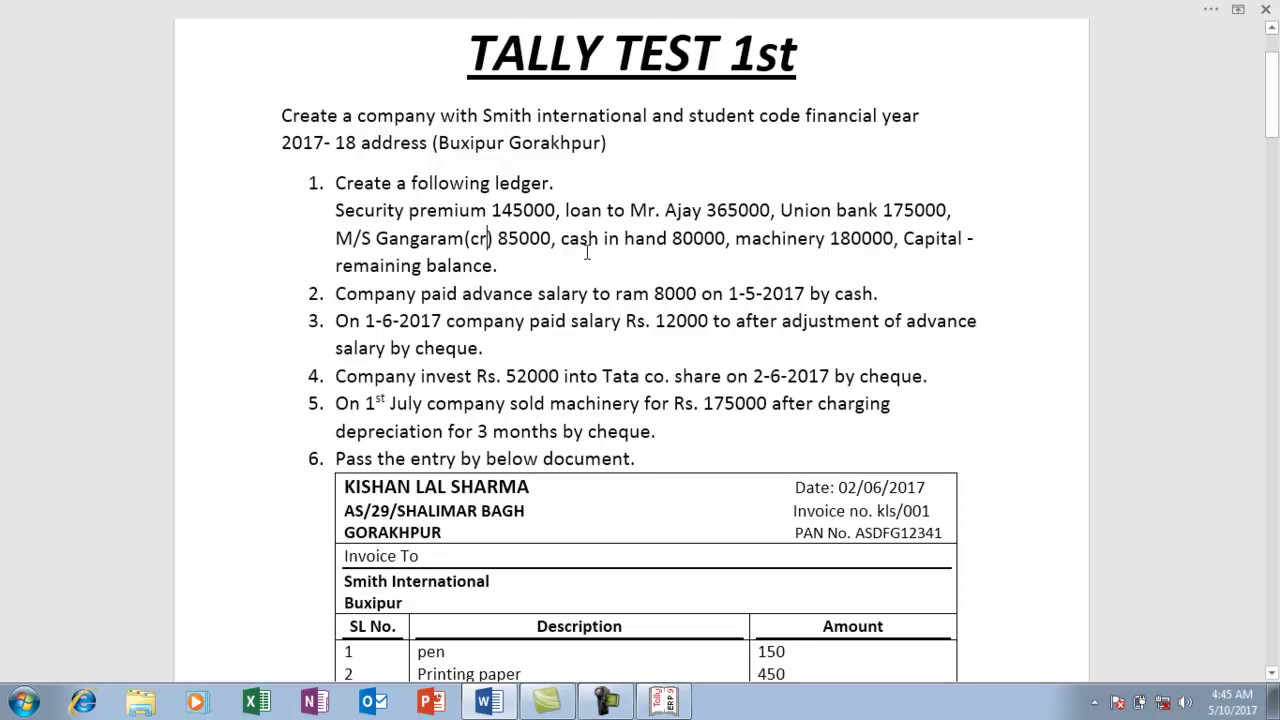
{"action": "key", "text": "alt+Tab"}
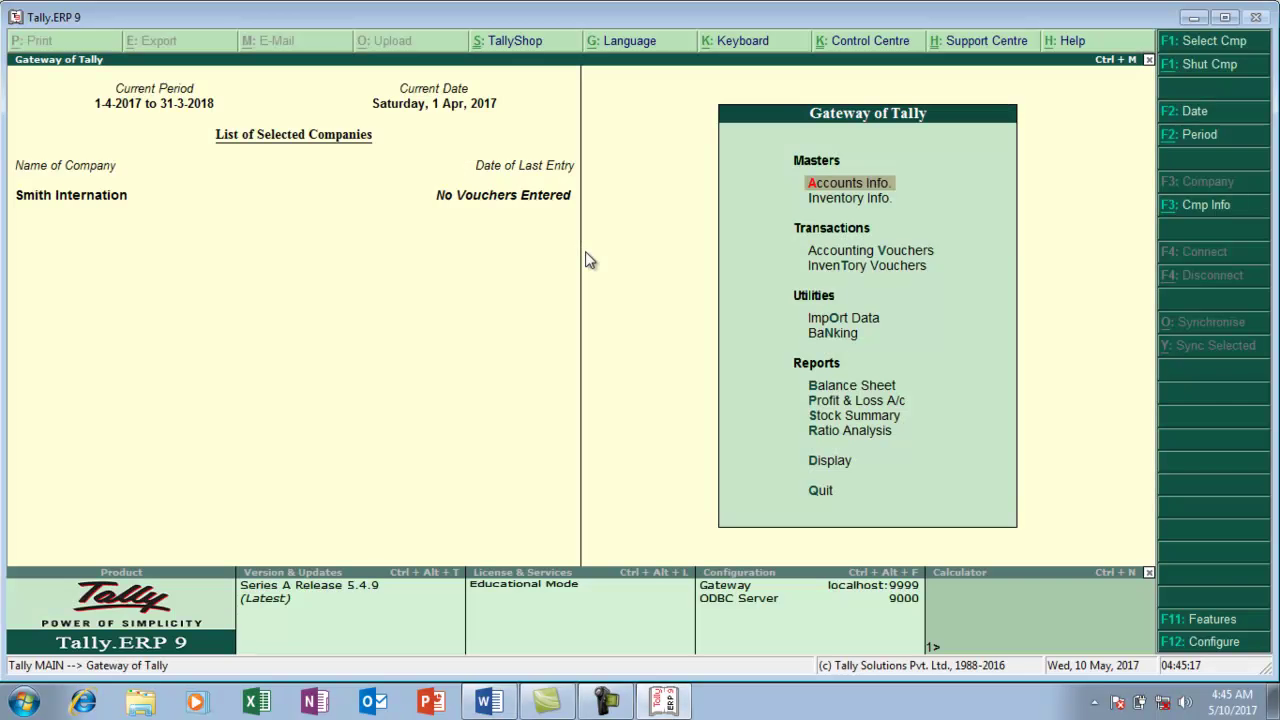
{"action": "key", "text": "Return"}
{"action": "key", "text": "Down"}
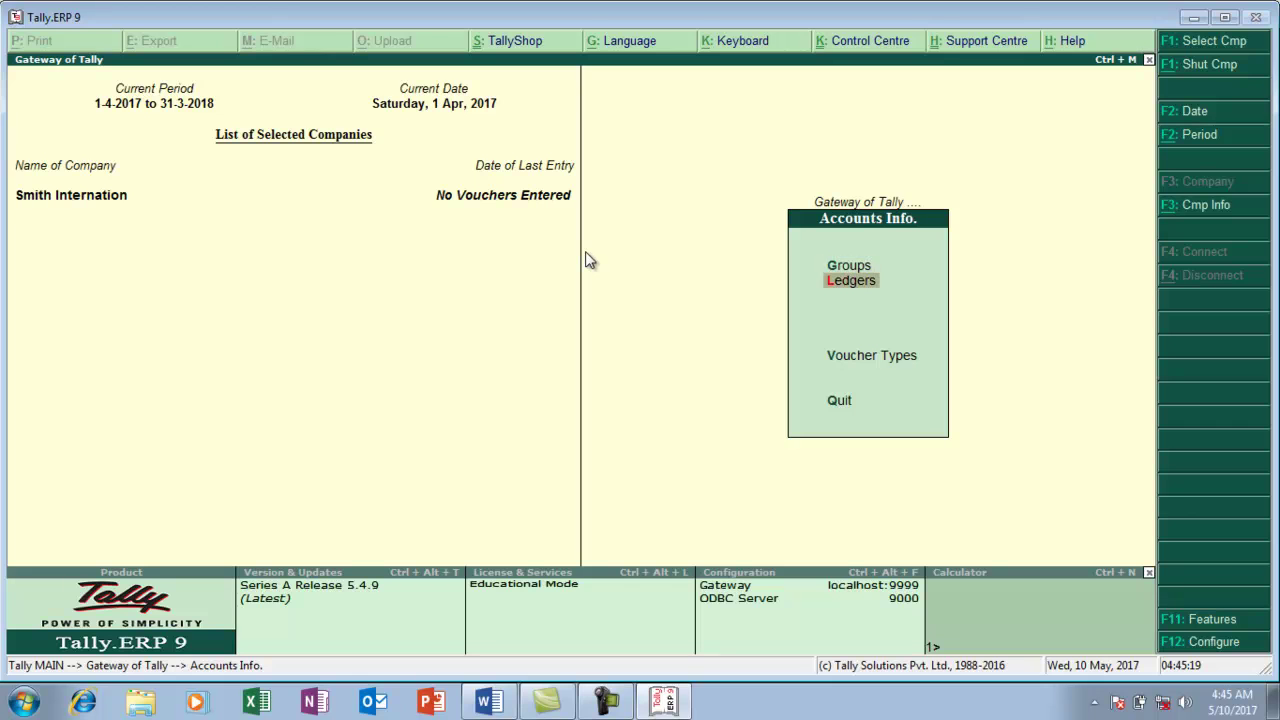
{"action": "key", "text": "Return"}
{"action": "key", "text": "Down"}
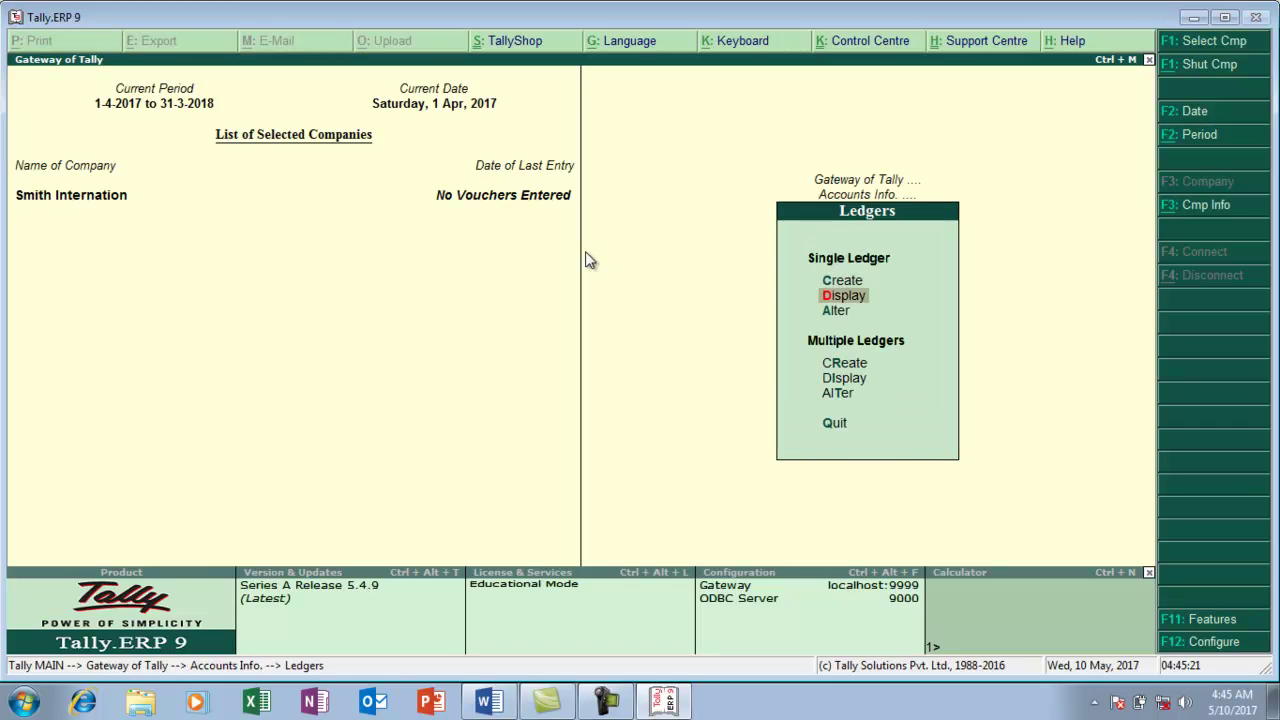
{"action": "key", "text": "Down"}
{"action": "key", "text": "Down"}
{"action": "key", "text": "Down"}
{"action": "key", "text": "Down"}
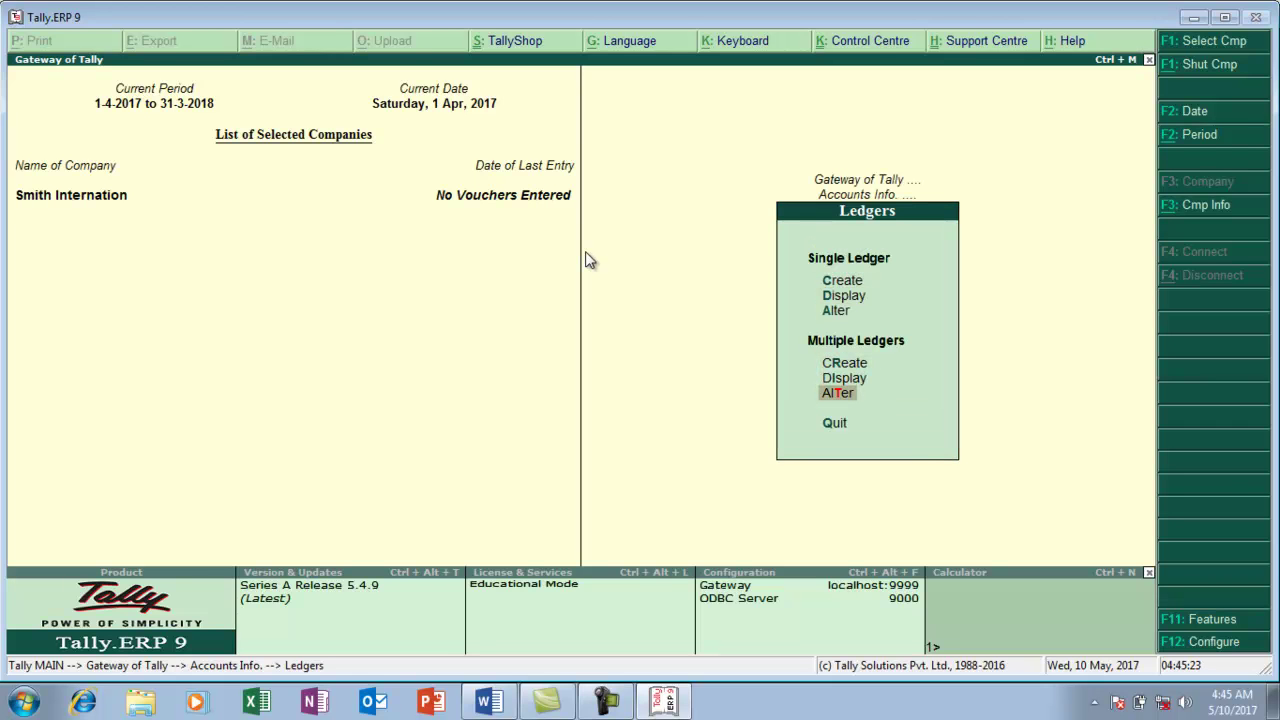
{"action": "key", "text": "Return"}
{"action": "key", "text": "Return"}
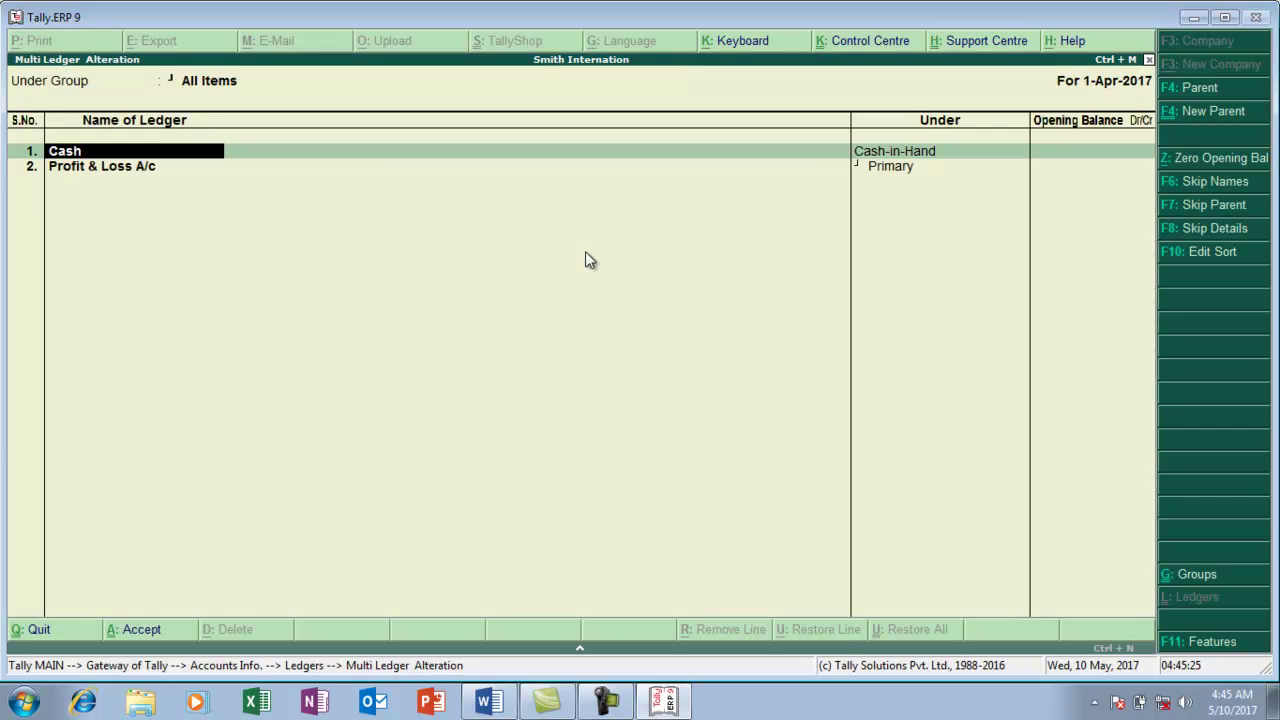
Give Cash an 80,000 opening balance and add Security Premiume under Reserves & Surplus.
{"action": "key", "text": "Return"}
{"action": "key", "text": "Return"}
{"action": "type", "text": "80000"}
{"action": "key", "text": "Return"}
{"action": "key", "text": "Return"}
{"action": "key", "text": "Return"}
{"action": "key", "text": "Return"}
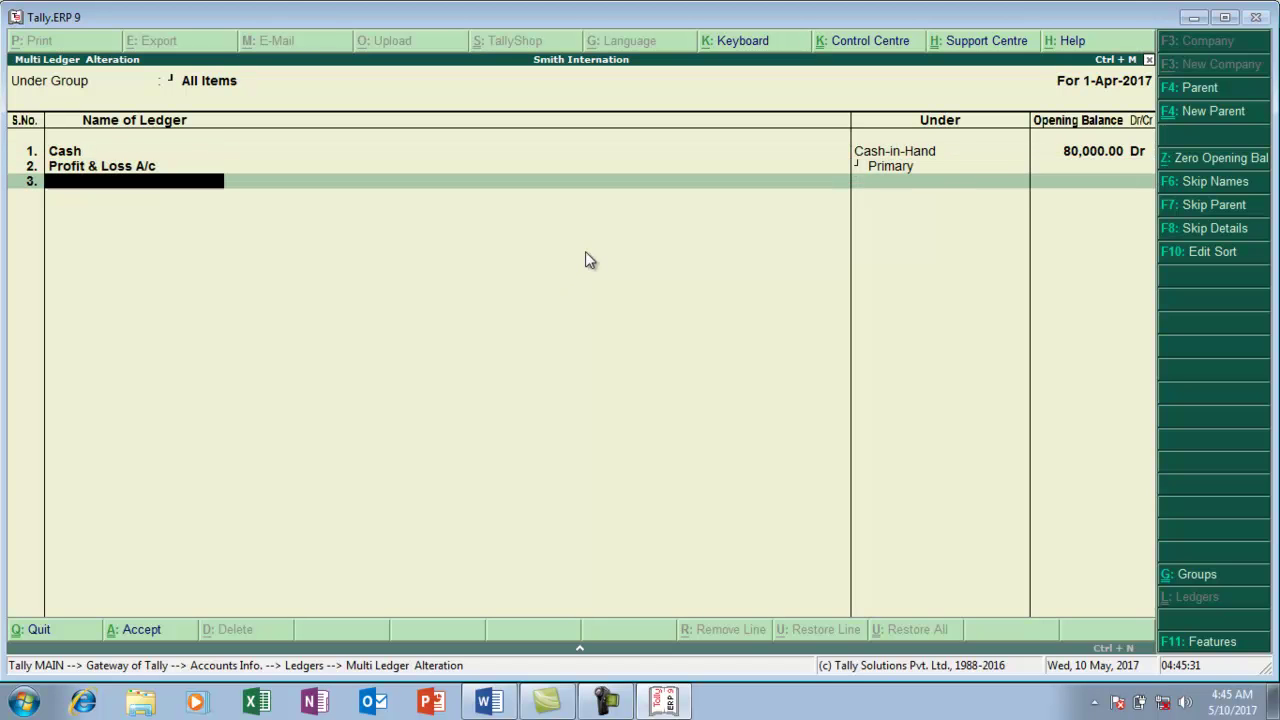
{"action": "type", "text": "Security Premiume"}
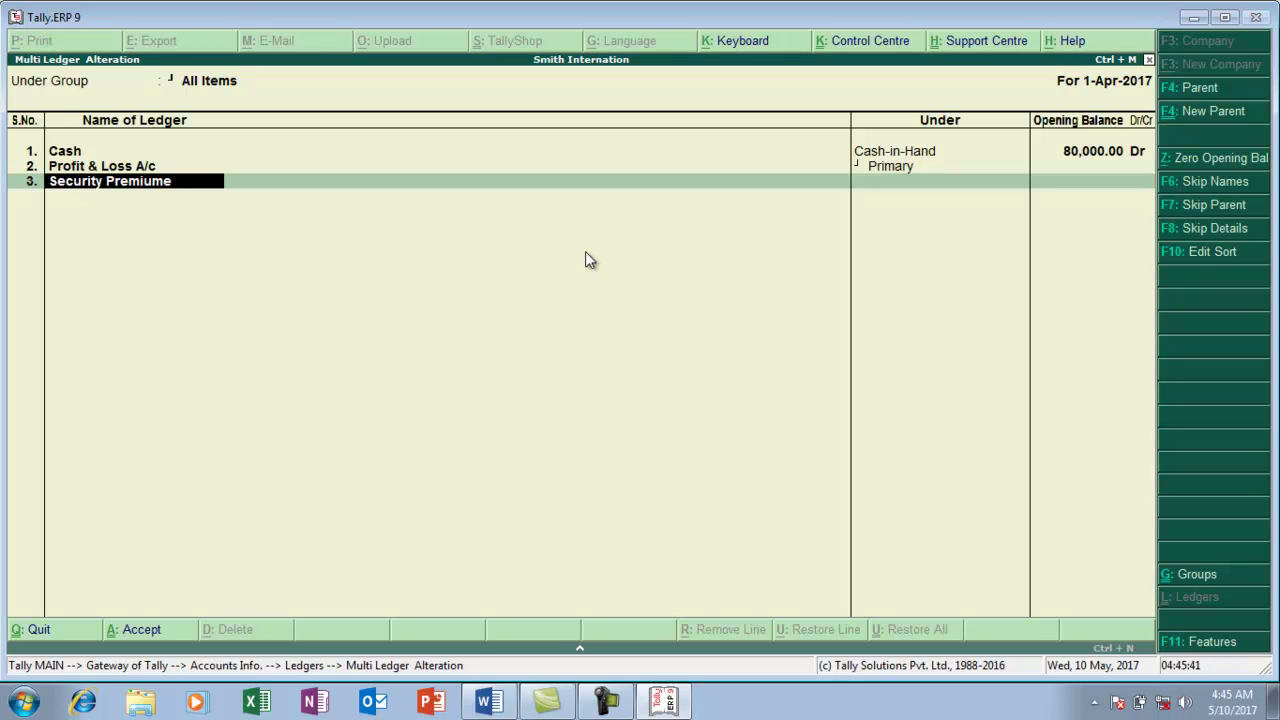
{"action": "key", "text": "Return"}
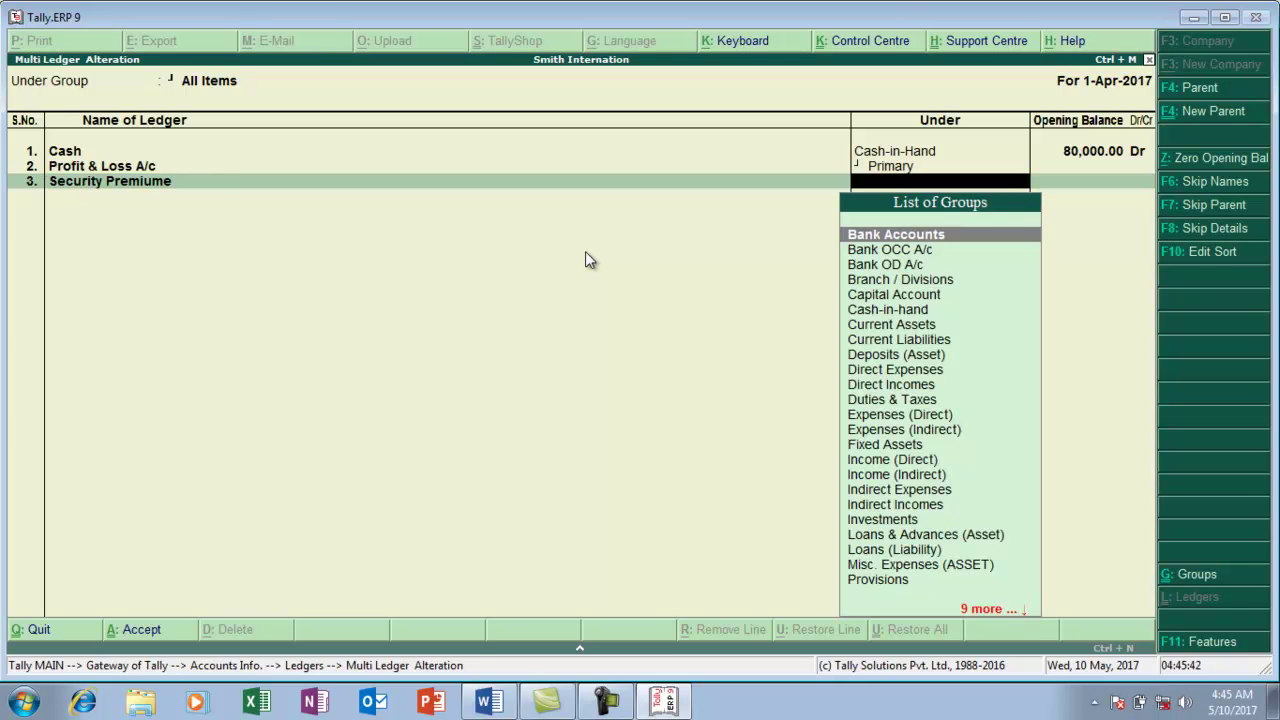
{"action": "type", "text": "R"}
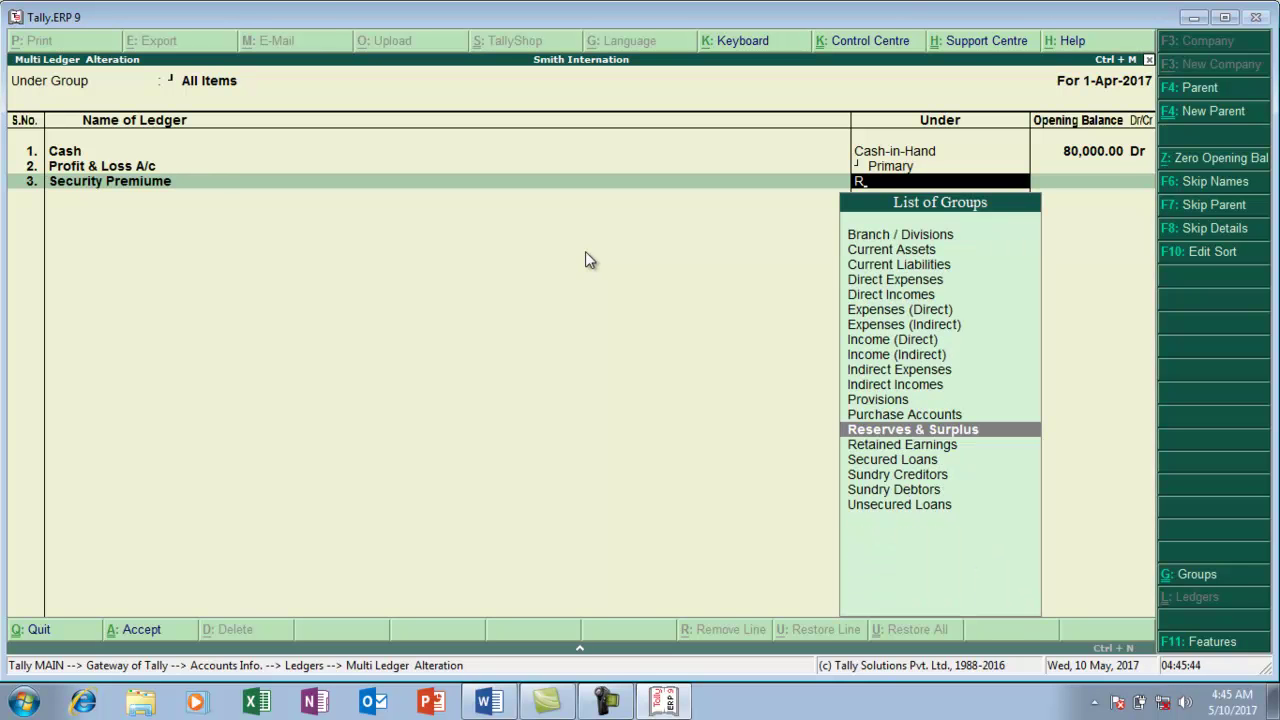
{"action": "key", "text": "Return"}
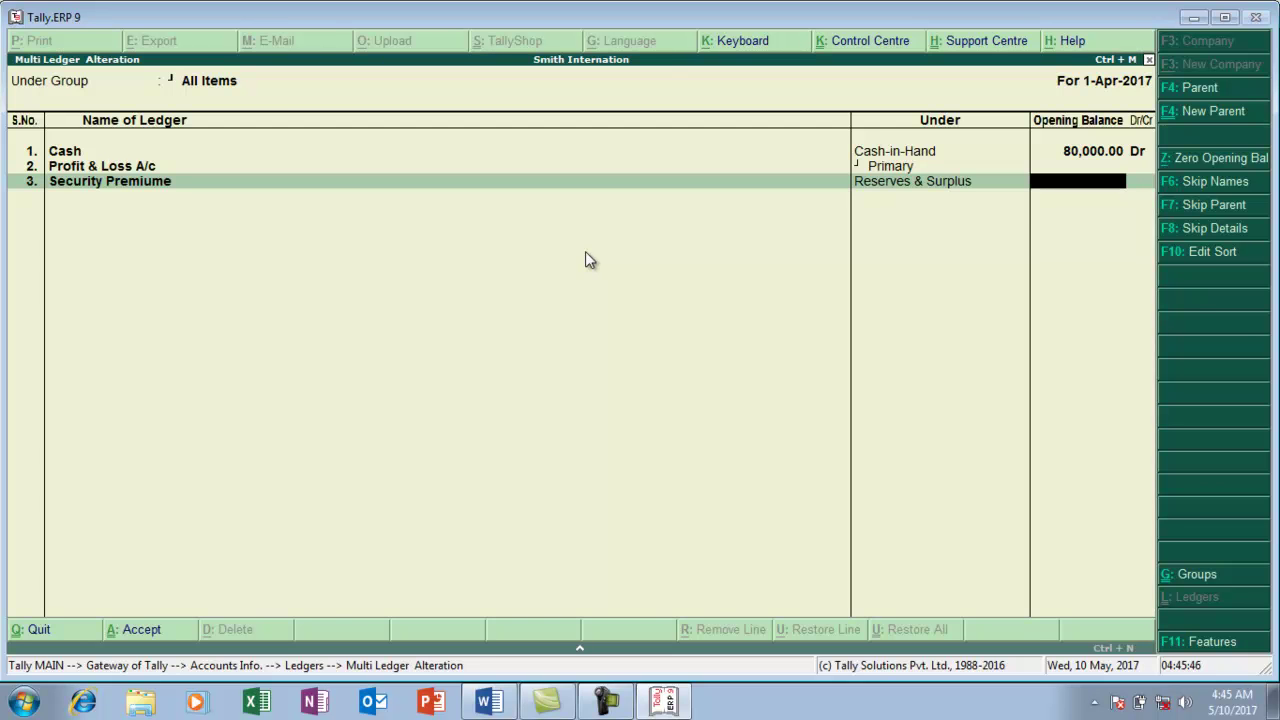
Set Security Premiume's opening balance to 1,45,000 Cr and name the personal-loan ledger.
{"action": "key", "text": "alt+Tab"}
{"action": "key", "text": "alt+Tab"}
{"action": "type", "text": "145000"}
{"action": "key", "text": "Return"}
{"action": "key", "text": "Return"}
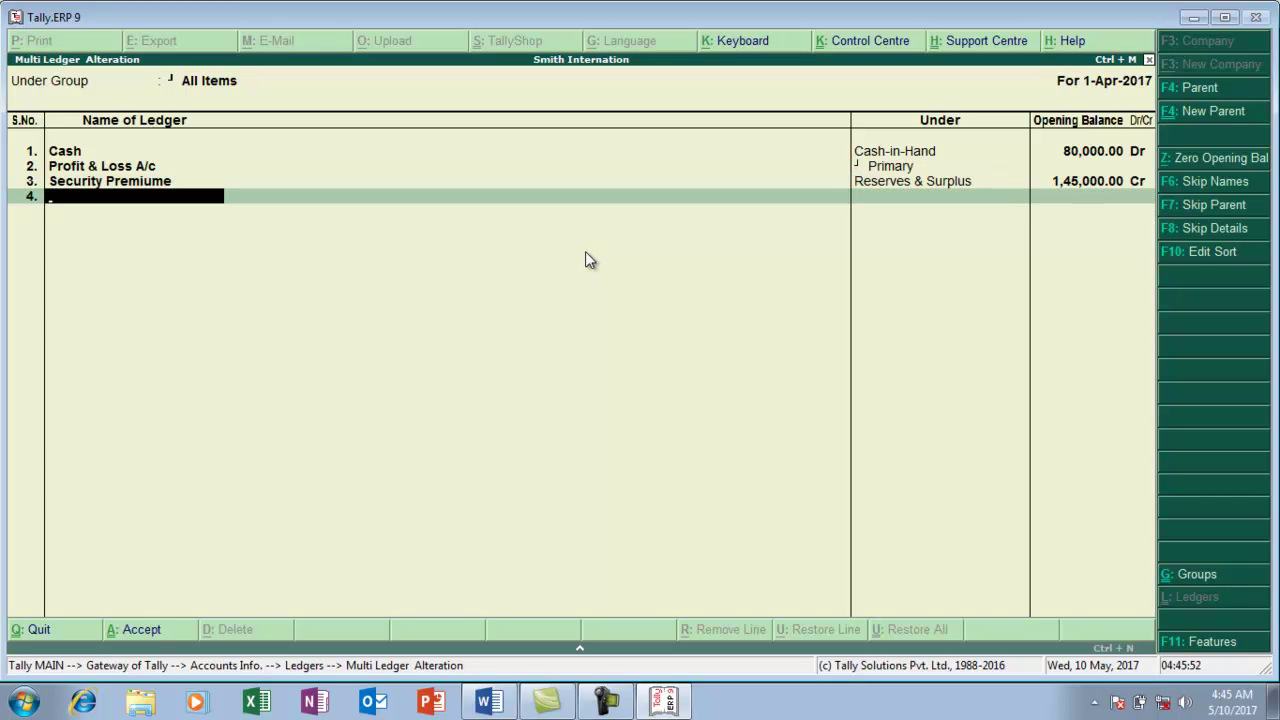
{"action": "type", "text": "Loan to Mr. Ajay"}
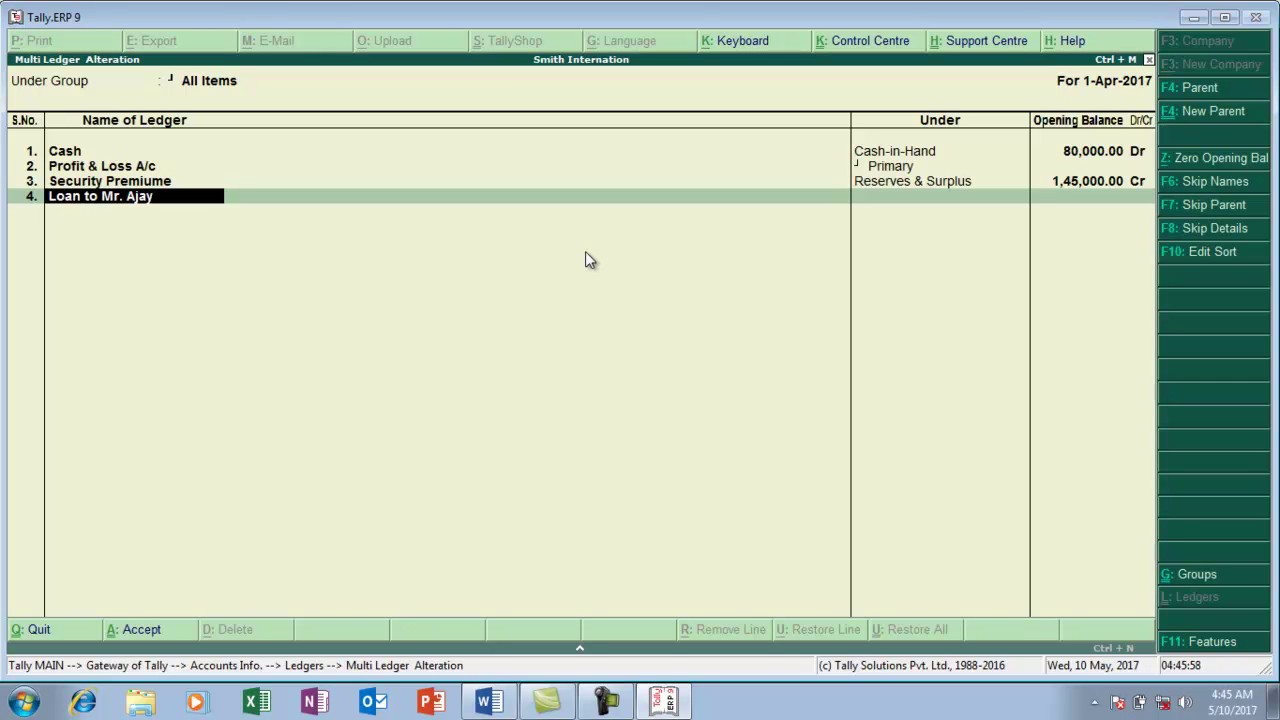
{"action": "key", "text": "Return"}
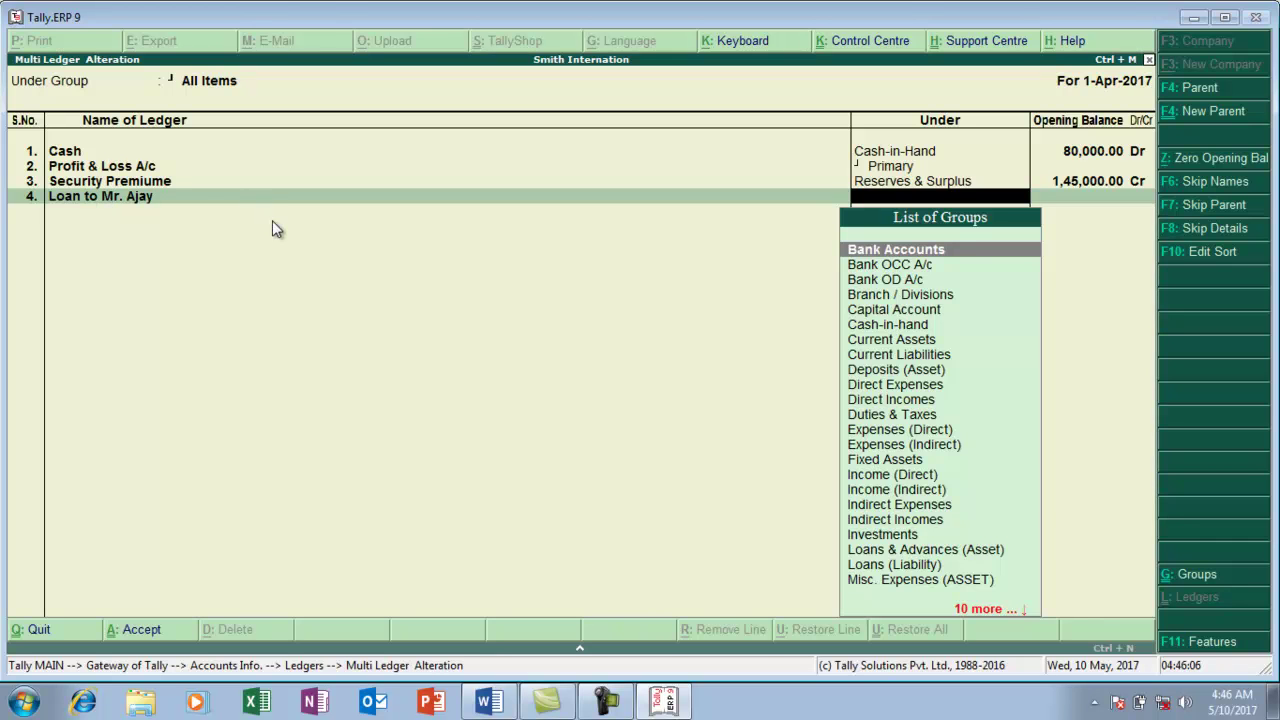
Put the loan ledger under Loans & Advances (Asset) with a 3,65,000 Dr opening balance.
{"action": "type", "text": "L"}
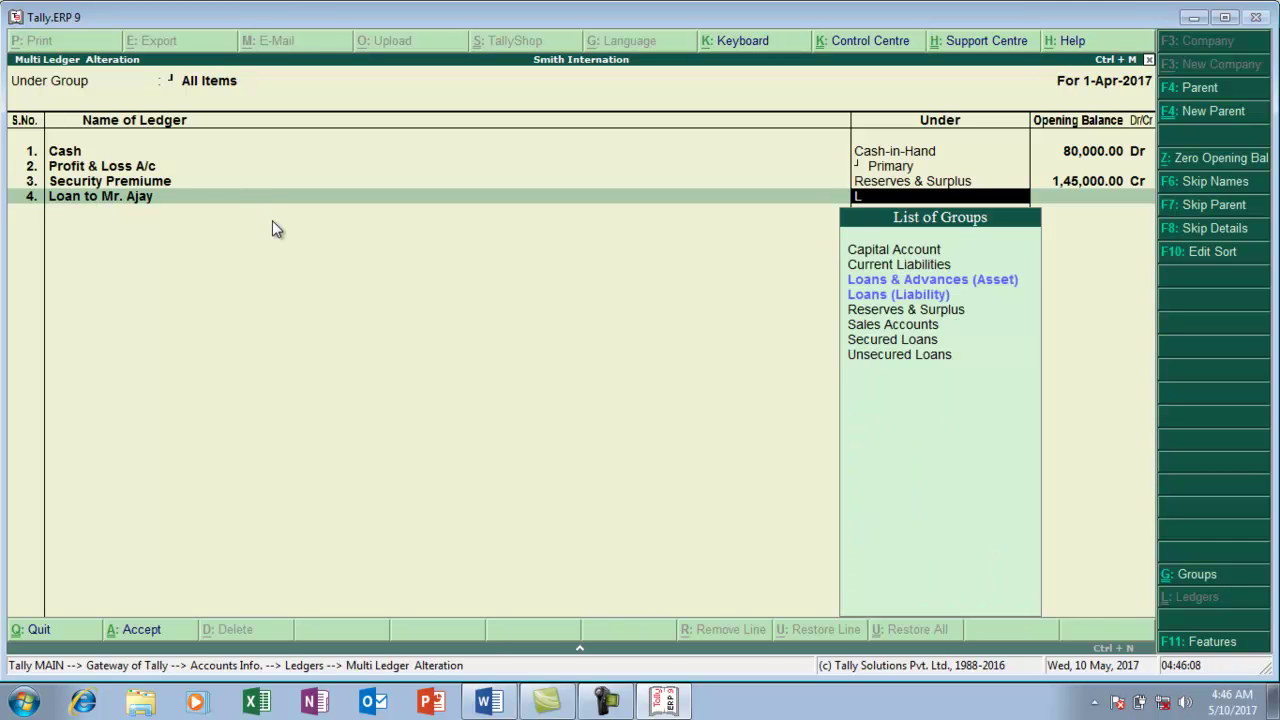
{"action": "key", "text": "Return"}
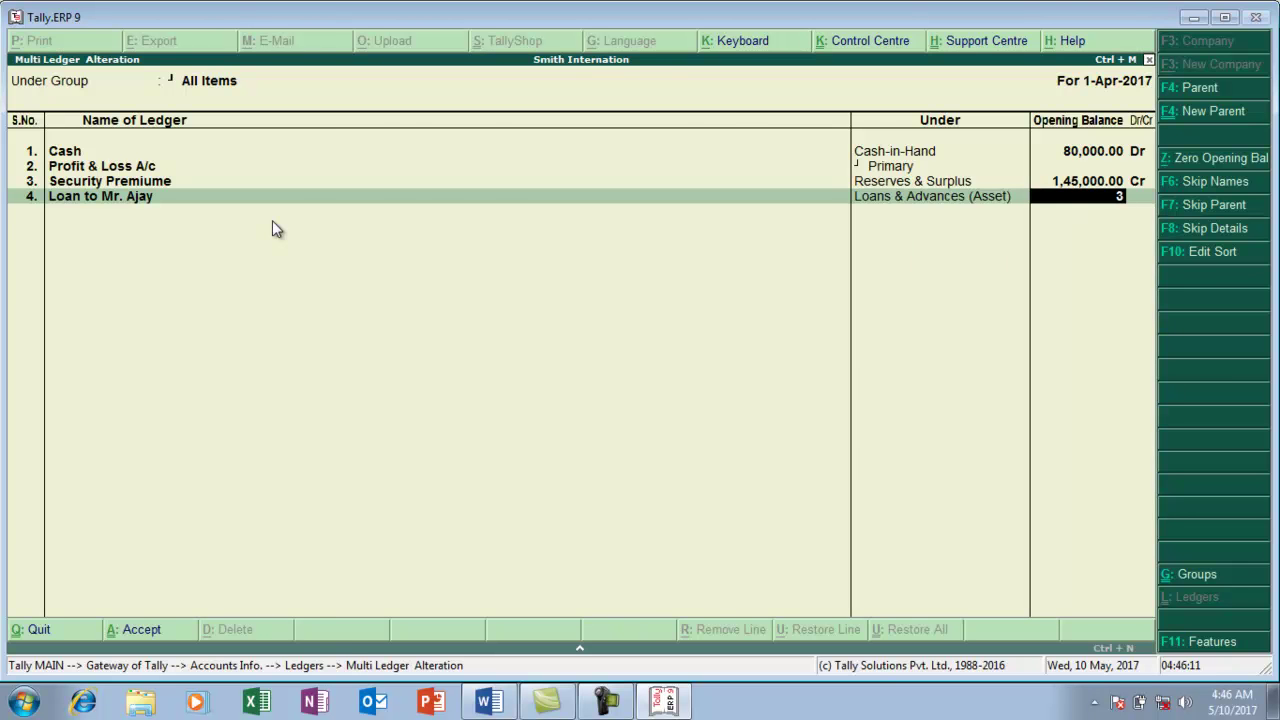
{"action": "key", "text": "alt+Tab"}
{"action": "key", "text": "alt+Tab"}
{"action": "type", "text": "365000"}
{"action": "key", "text": "Return"}
{"action": "key", "text": "Return"}
Add a Union ledger under Bank Accounts with a 1,75,000 opening balance.
{"action": "type", "text": "Union"}
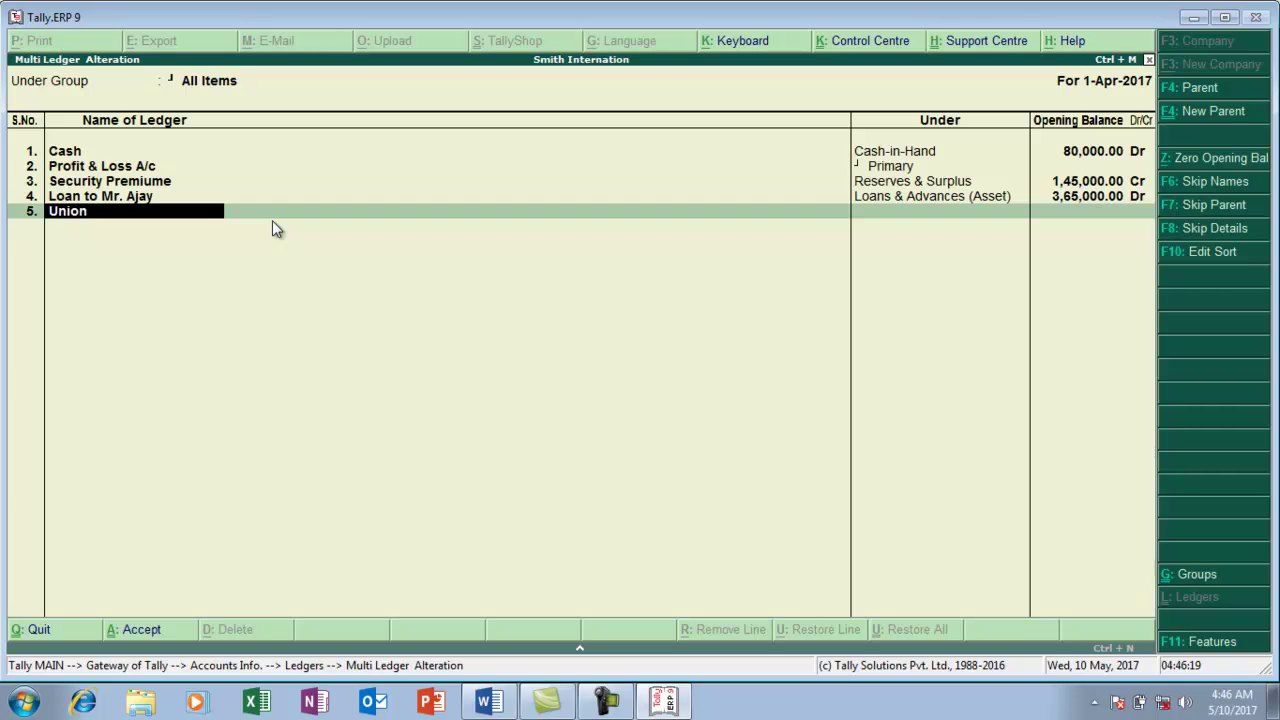
{"action": "key", "text": "Return"}
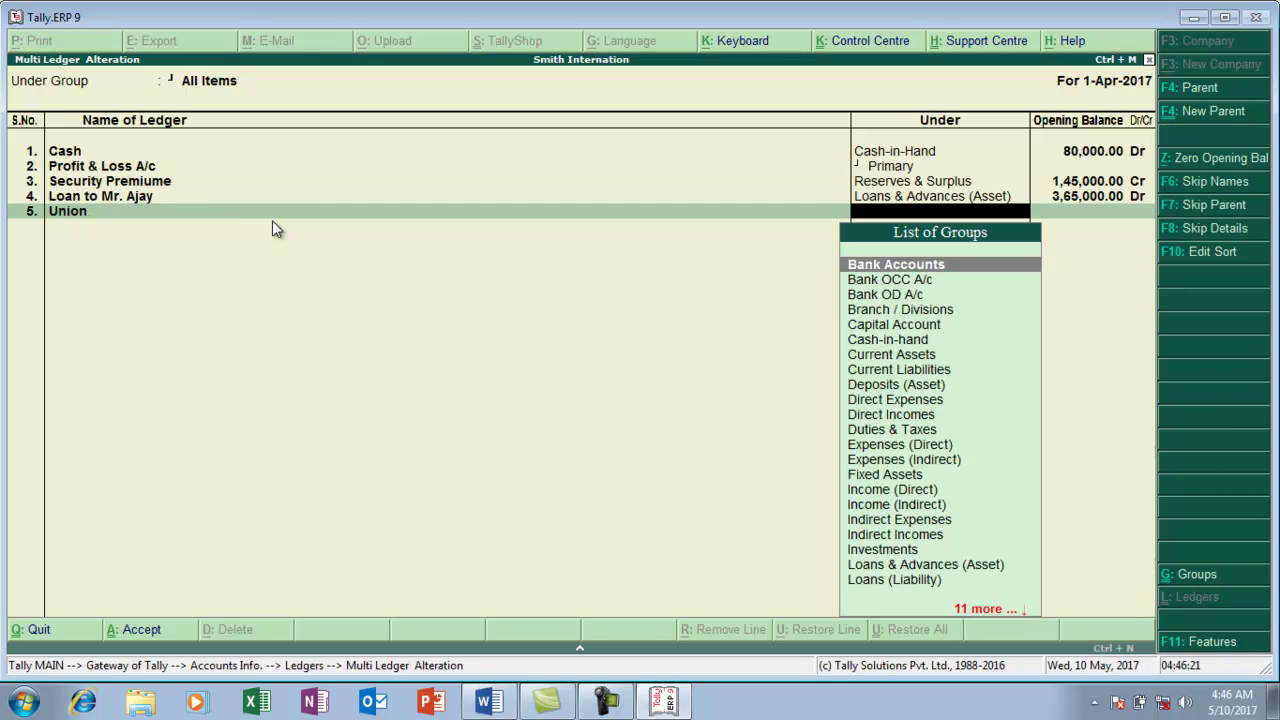
{"action": "key", "text": "Return"}
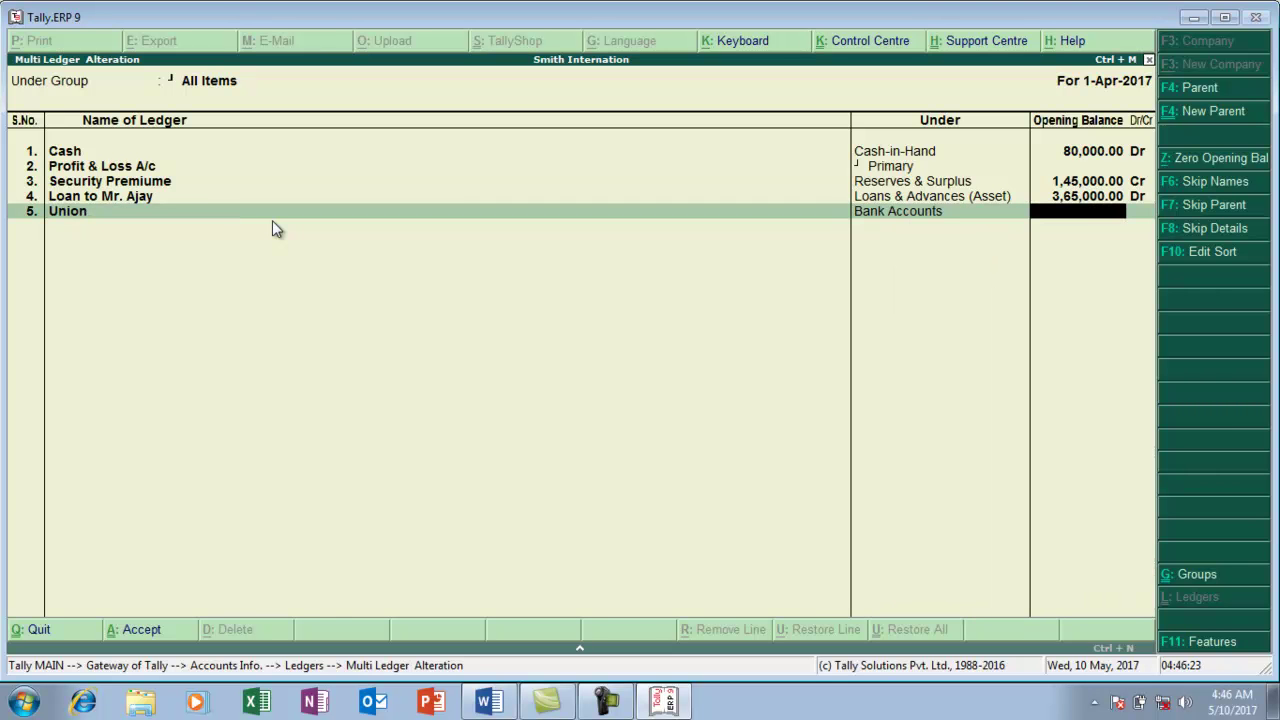
{"action": "key", "text": "alt+Tab"}
{"action": "key", "text": "alt+Tab"}
{"action": "type", "text": "1"}
{"action": "type", "text": "75000"}
{"action": "key", "text": "Return"}
Add a ledger named M/s Gangaram, checking its details on the test sheet.
{"action": "key", "text": "Return"}
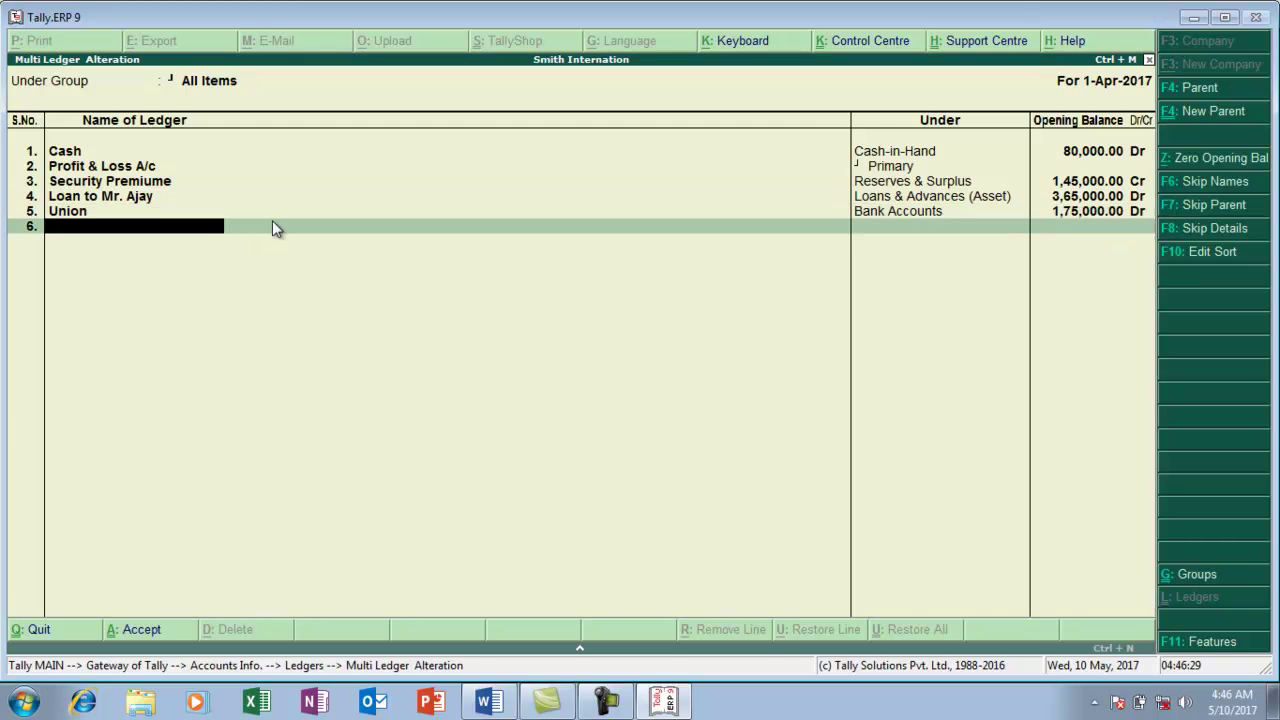
{"action": "type", "text": "M/s Gangaram"}
{"action": "key", "text": "Return"}
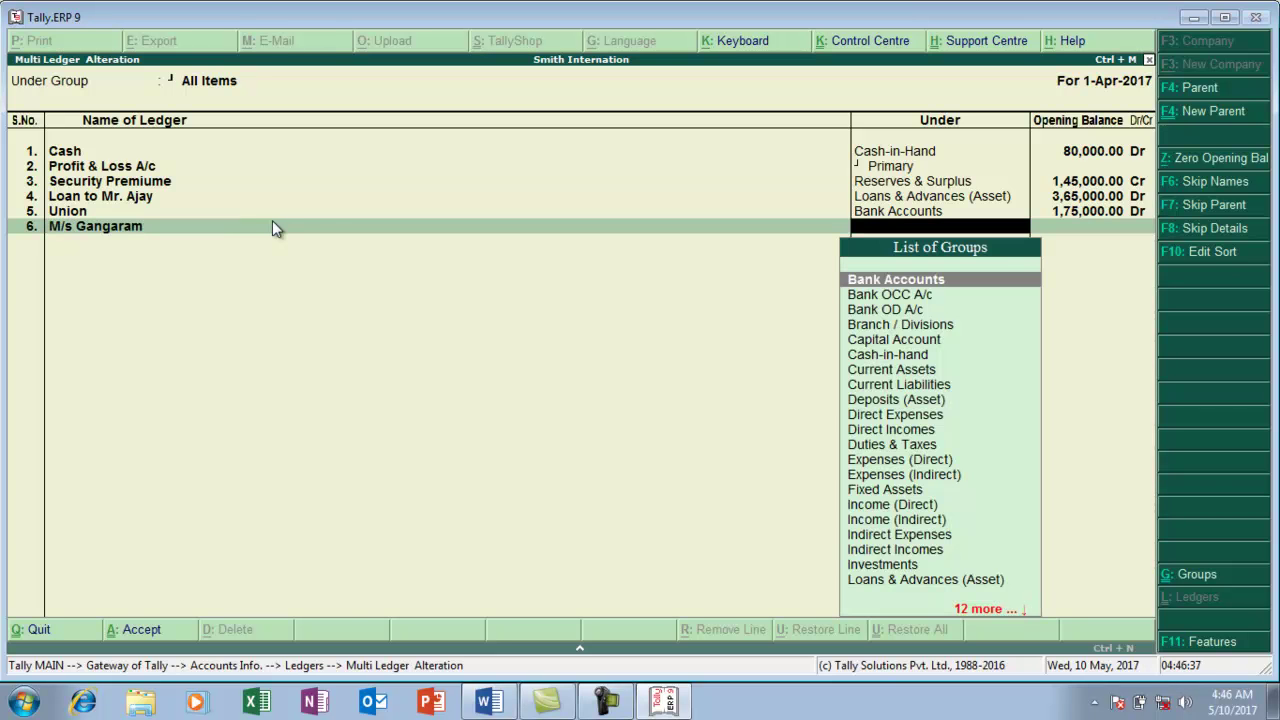
{"action": "key", "text": "alt+Tab"}
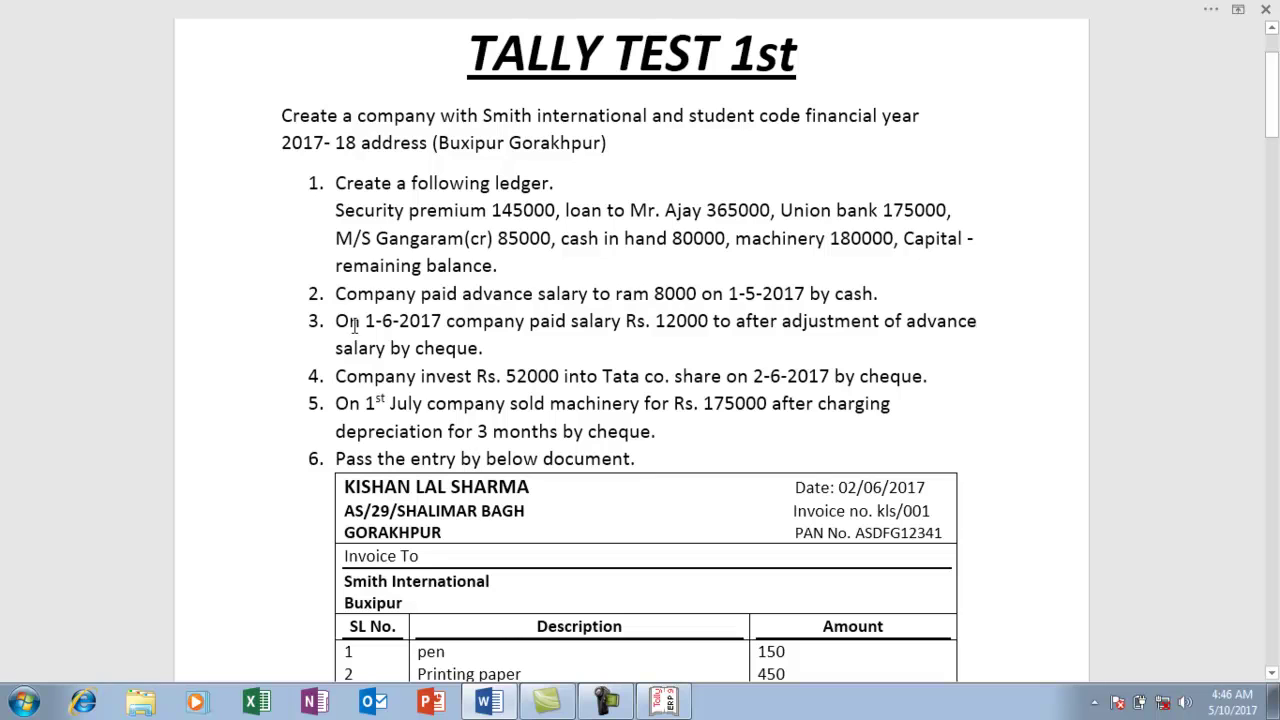
{"action": "left_click", "coordinate": [488, 238]}
{"action": "key", "text": "alt+Tab"}
Put M/s Gangaram under Sundry Creditors with an 85,000 Cr opening balance.
{"action": "type", "text": "S"}
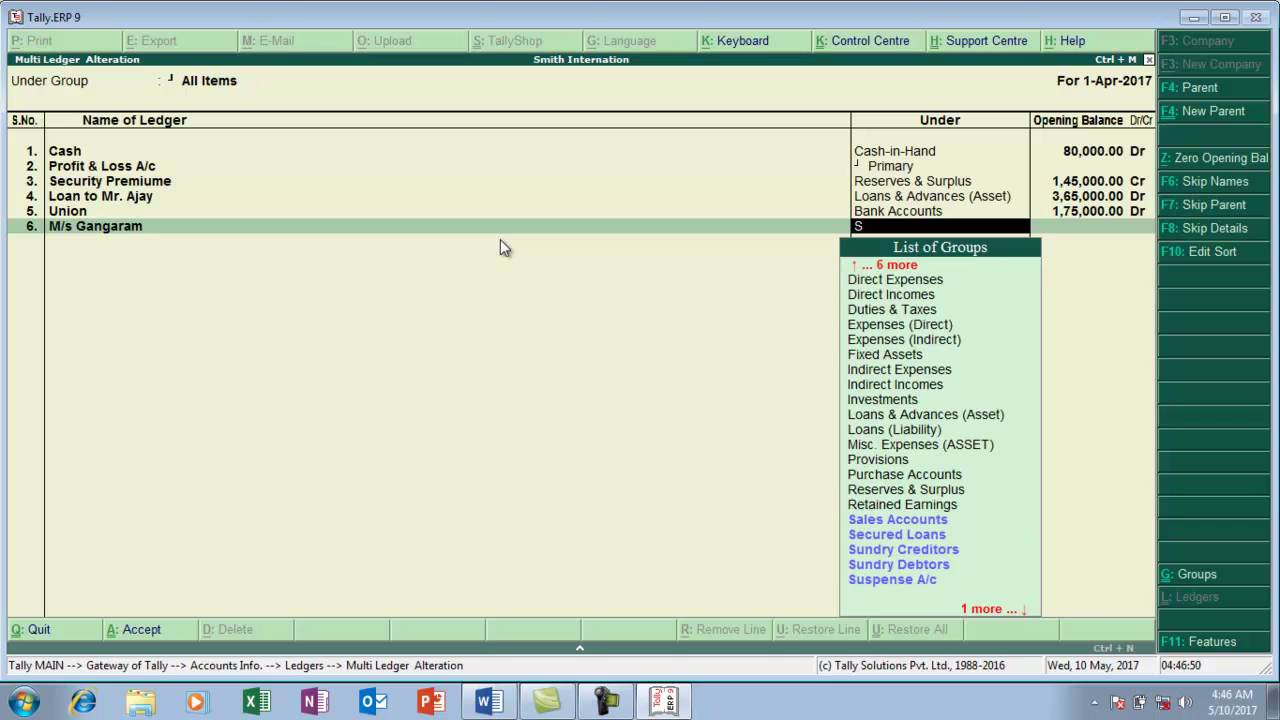
{"action": "key", "text": "Down"}
{"action": "key", "text": "Down"}
{"action": "key", "text": "Down"}
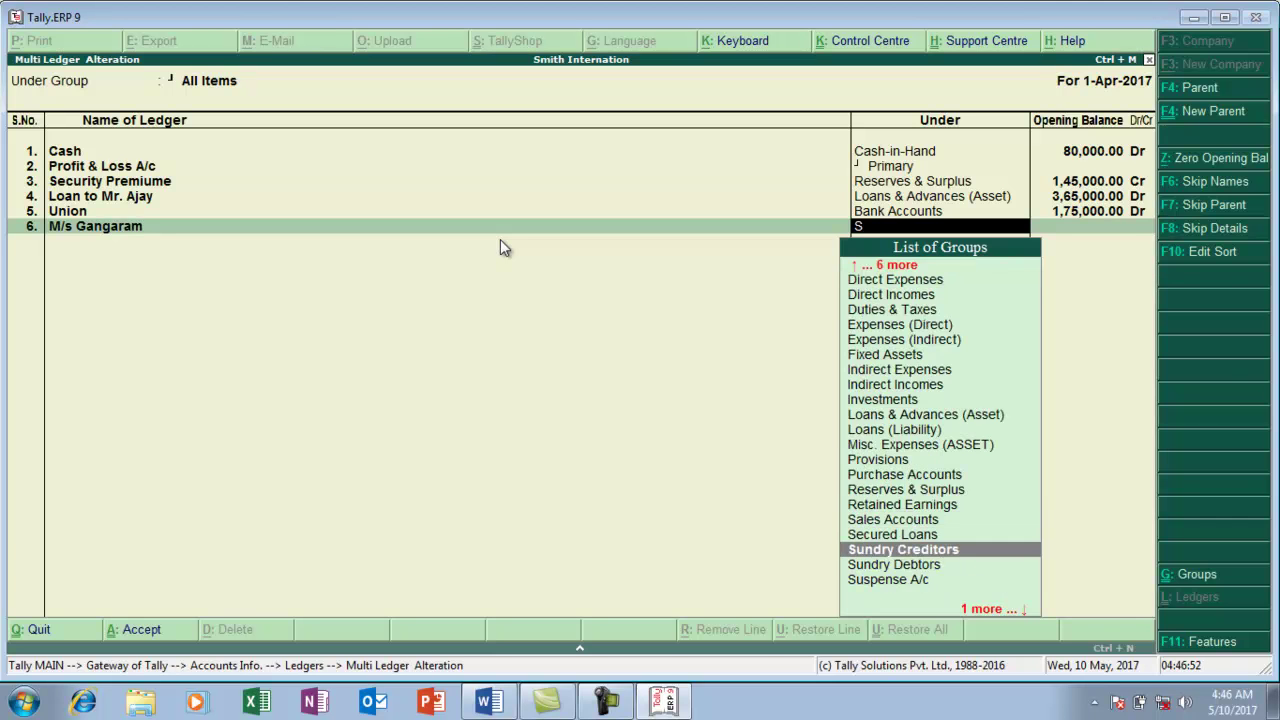
{"action": "key", "text": "Return"}
{"action": "type", "text": "85000"}
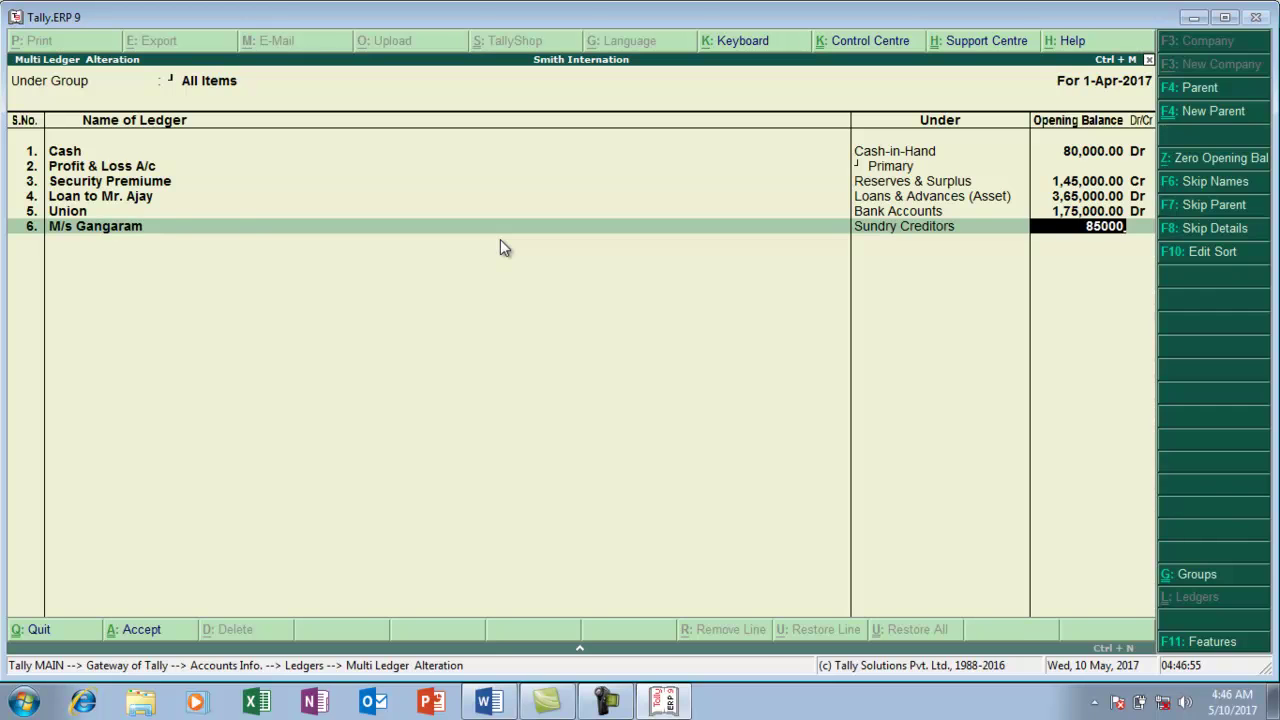
{"action": "key", "text": "Return"}
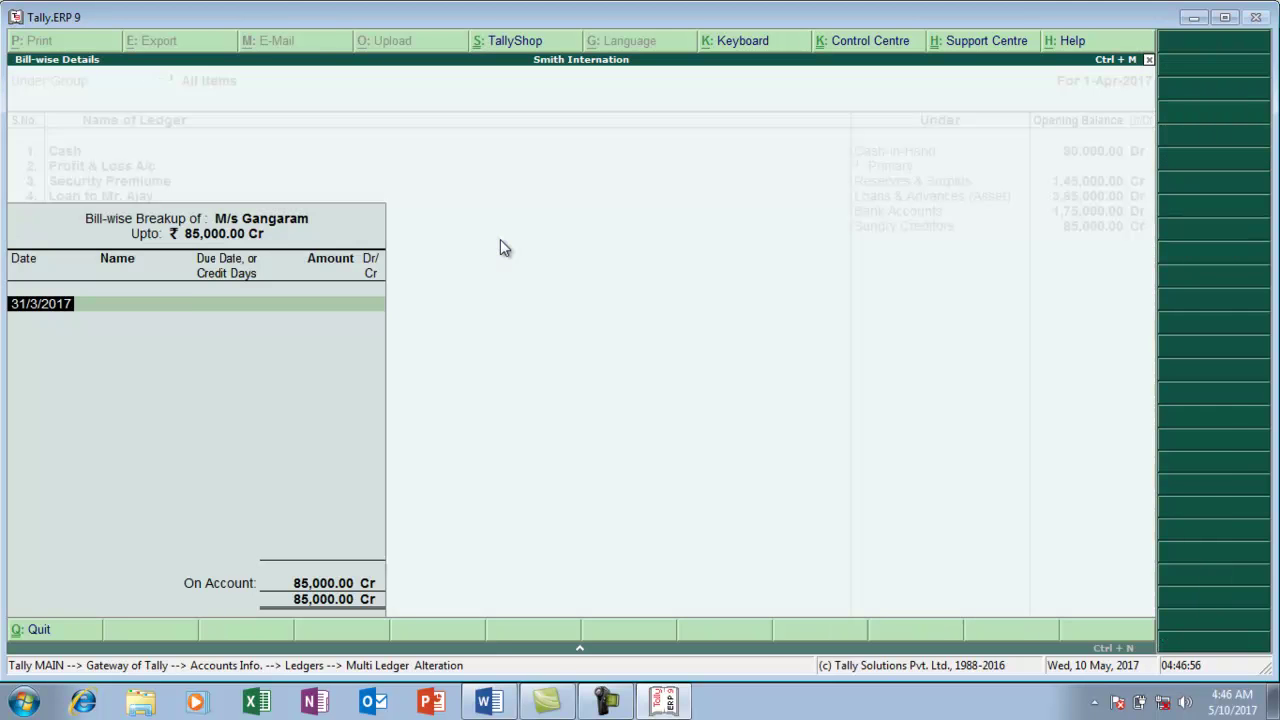
Record bill Pur/001 dated 31/3/2017 for 85,000 Cr against M/s Gangaram.
{"action": "key", "text": "Return"}
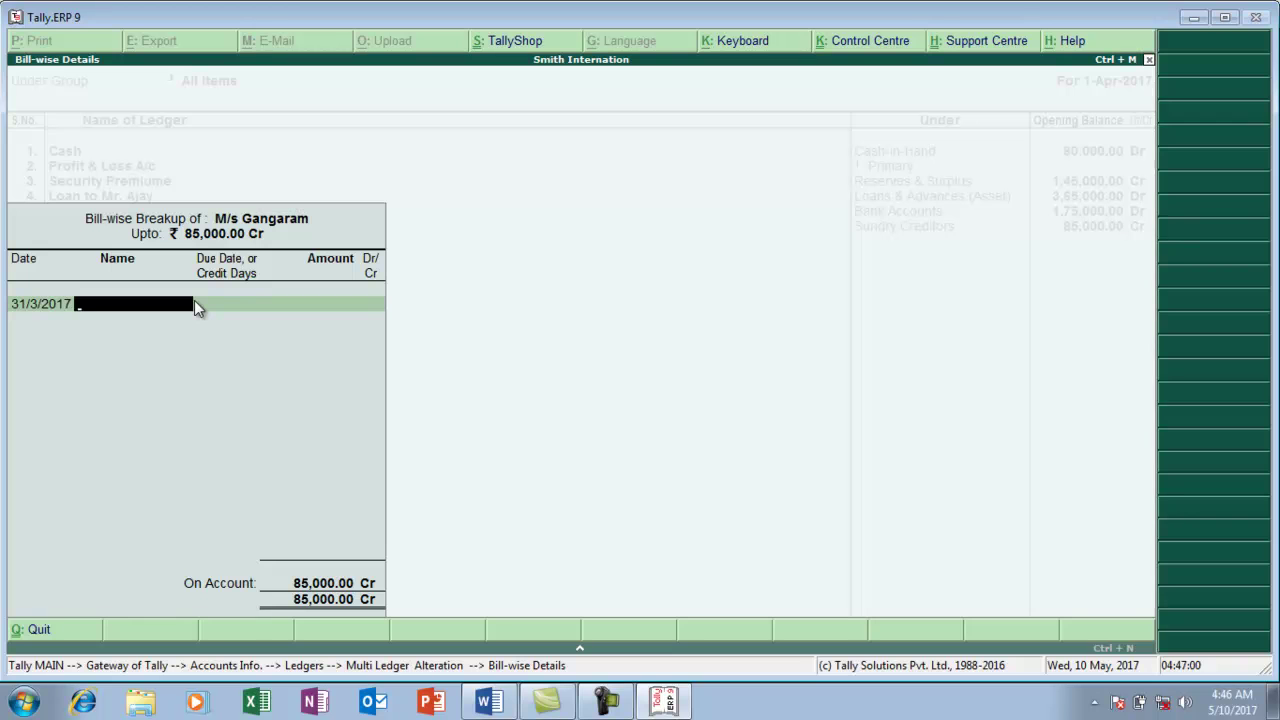
{"action": "type", "text": "Pur/001"}
{"action": "key", "text": "Return"}
{"action": "key", "text": "Return"}
{"action": "key", "text": "Return"}
{"action": "key", "text": "Return"}
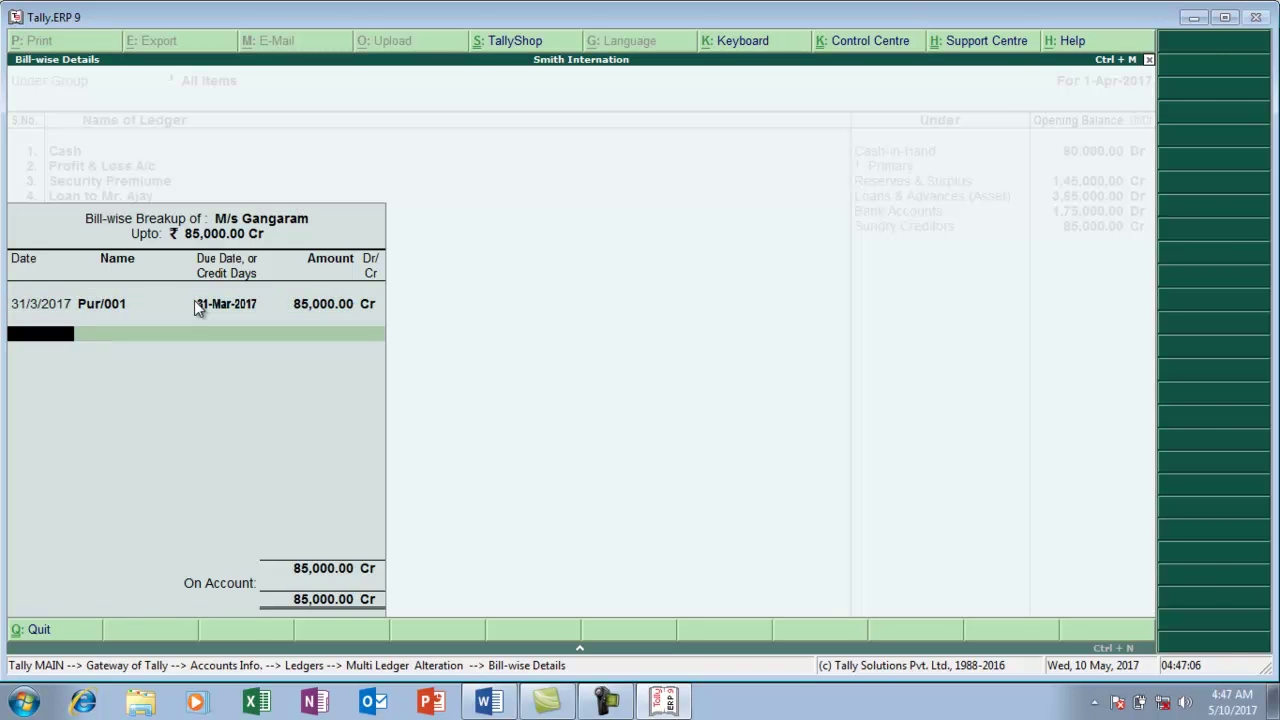
{"action": "key", "text": "Return"}
{"action": "key", "text": "alt+Tab"}
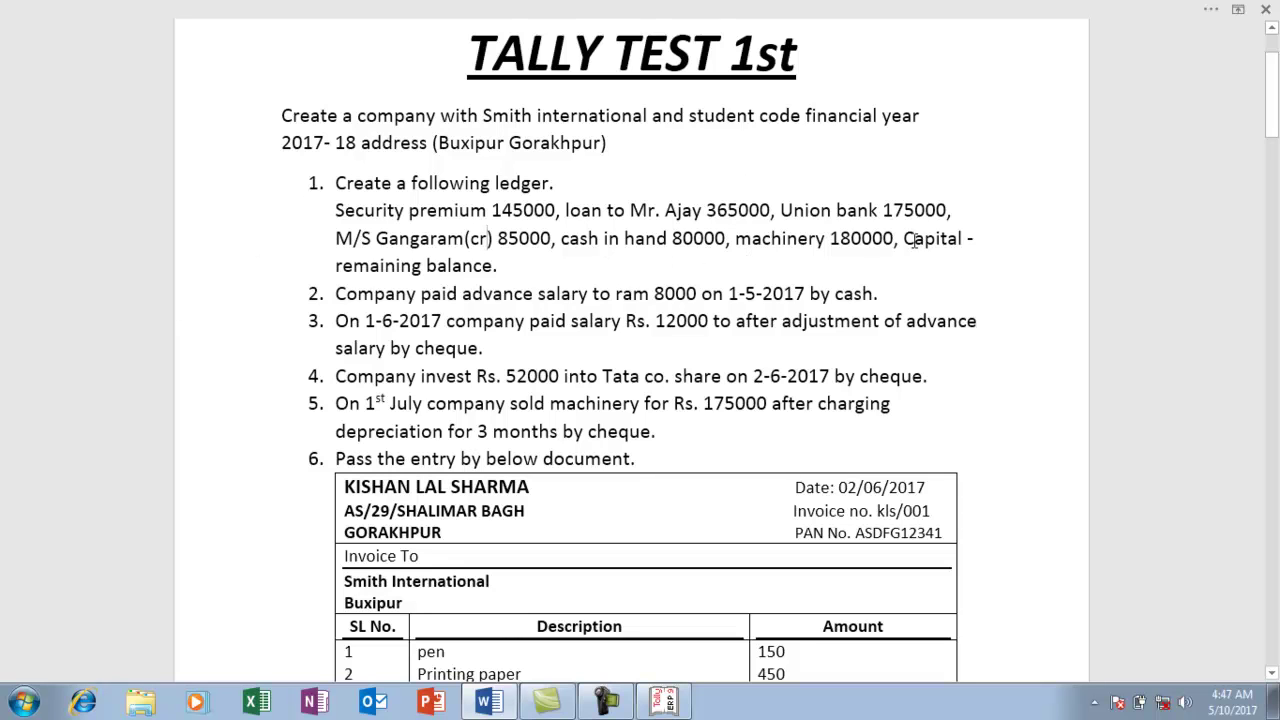
Add Machinary under Fixed Assets with a 1,80,000 Dr opening balance.
{"action": "key", "text": "alt+Tab"}
{"action": "type", "text": "Ma"}
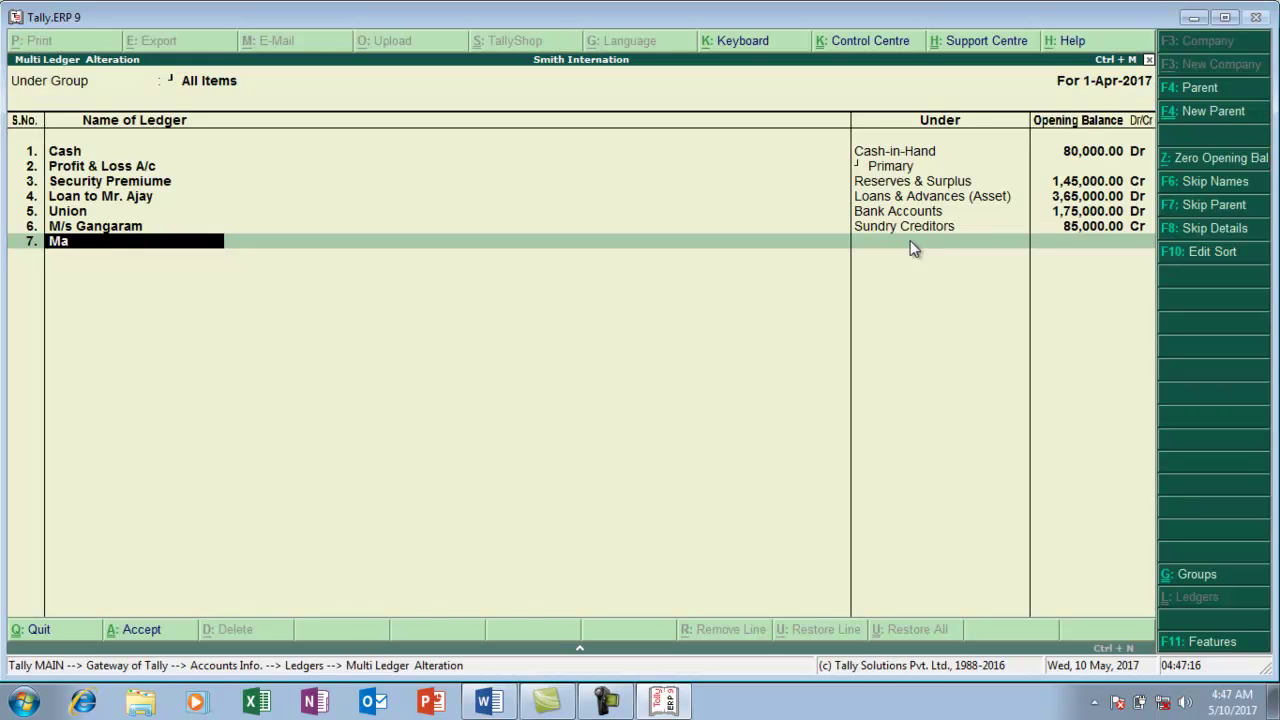
{"action": "type", "text": "chinary"}
{"action": "key", "text": "Return"}
{"action": "type", "text": "fix"}
{"action": "key", "text": "Return"}
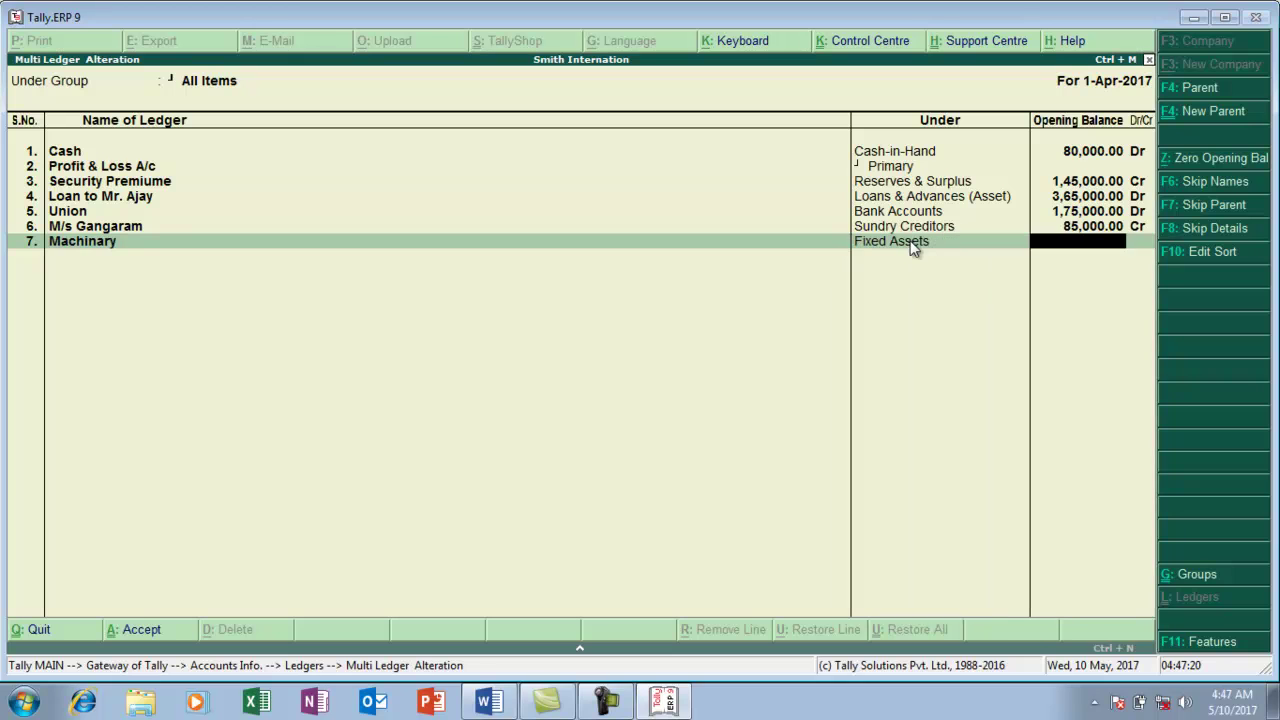
{"action": "type", "text": "1,80,000"}
{"action": "key", "text": "Return"}
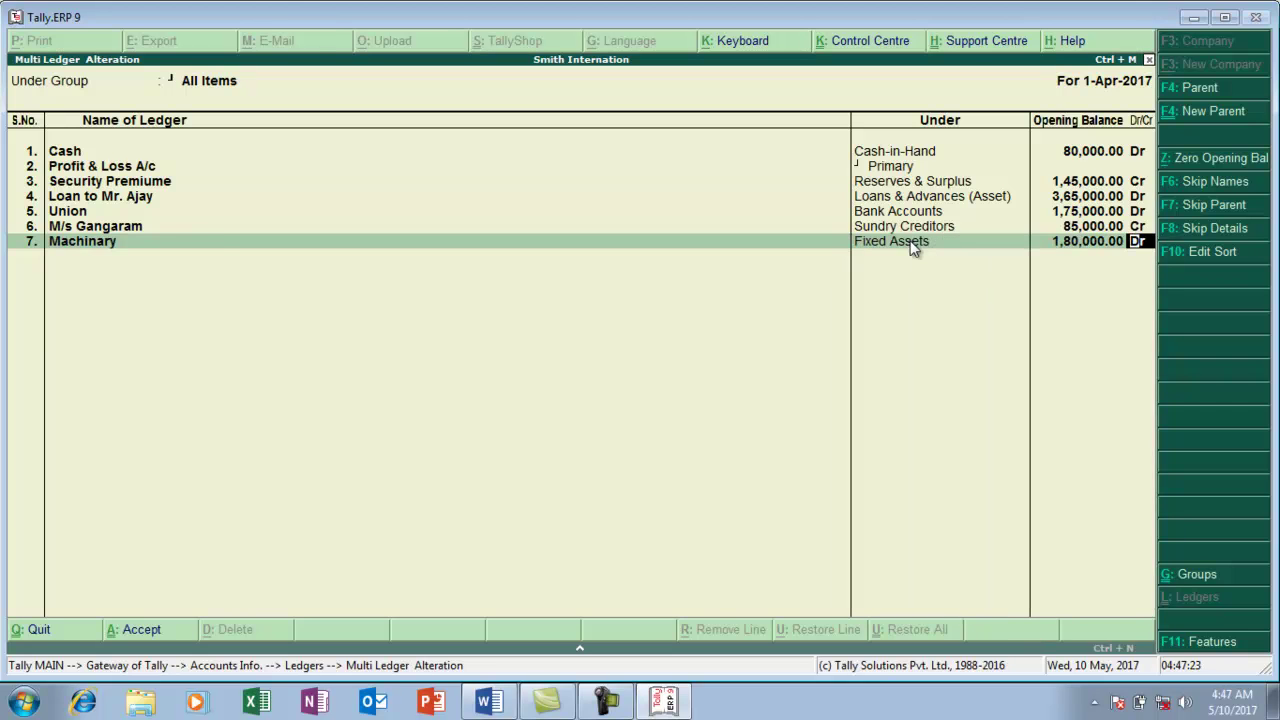
{"action": "key", "text": "Return"}
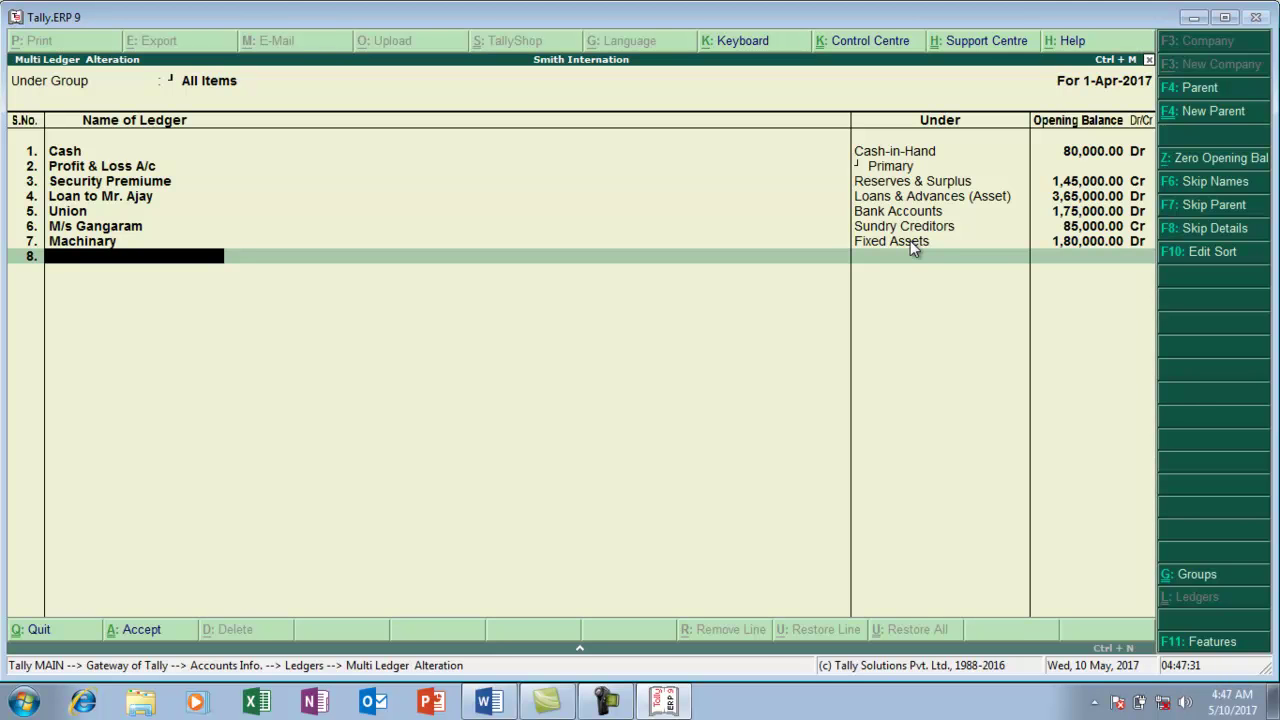
Accept the altered ledger list and leave Multiple Ledger Alteration.
{"action": "key", "text": "Return"}
{"action": "key", "text": "y"}
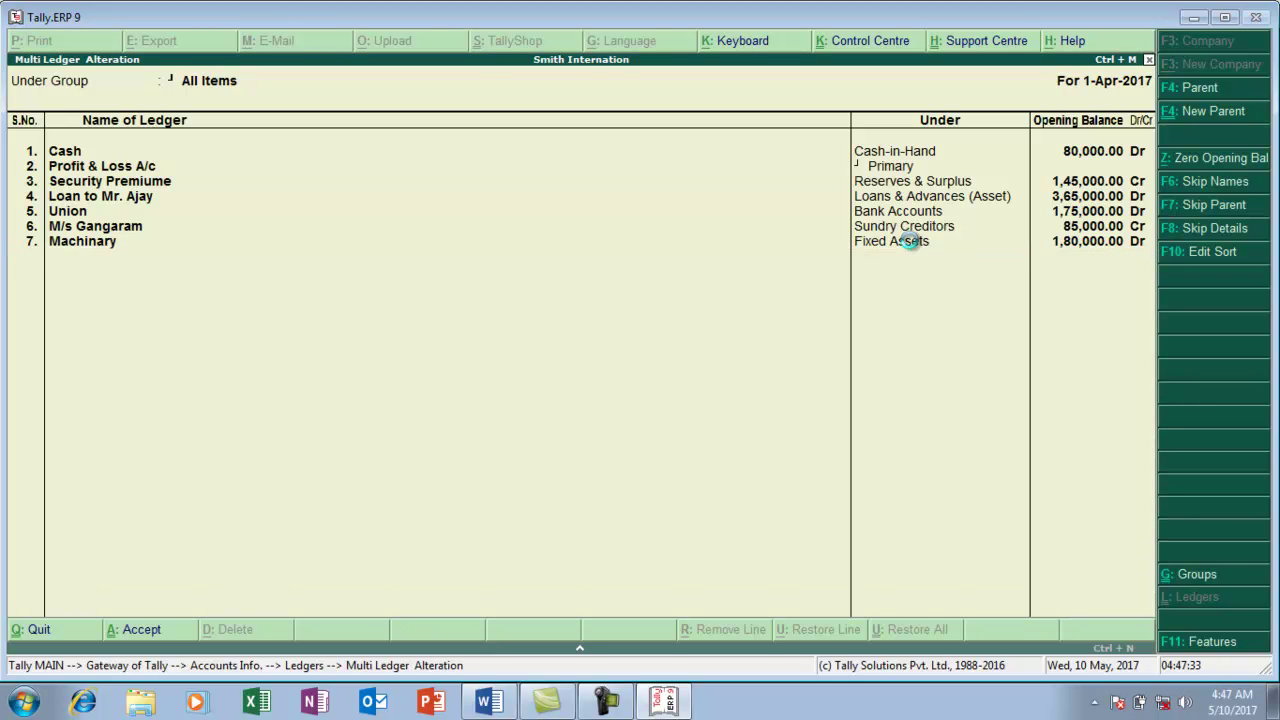
{"action": "key", "text": "Escape"}
{"action": "key", "text": "Escape"}
Create a single ledger named Capital under Capital Account.
{"action": "key", "text": "Return"}
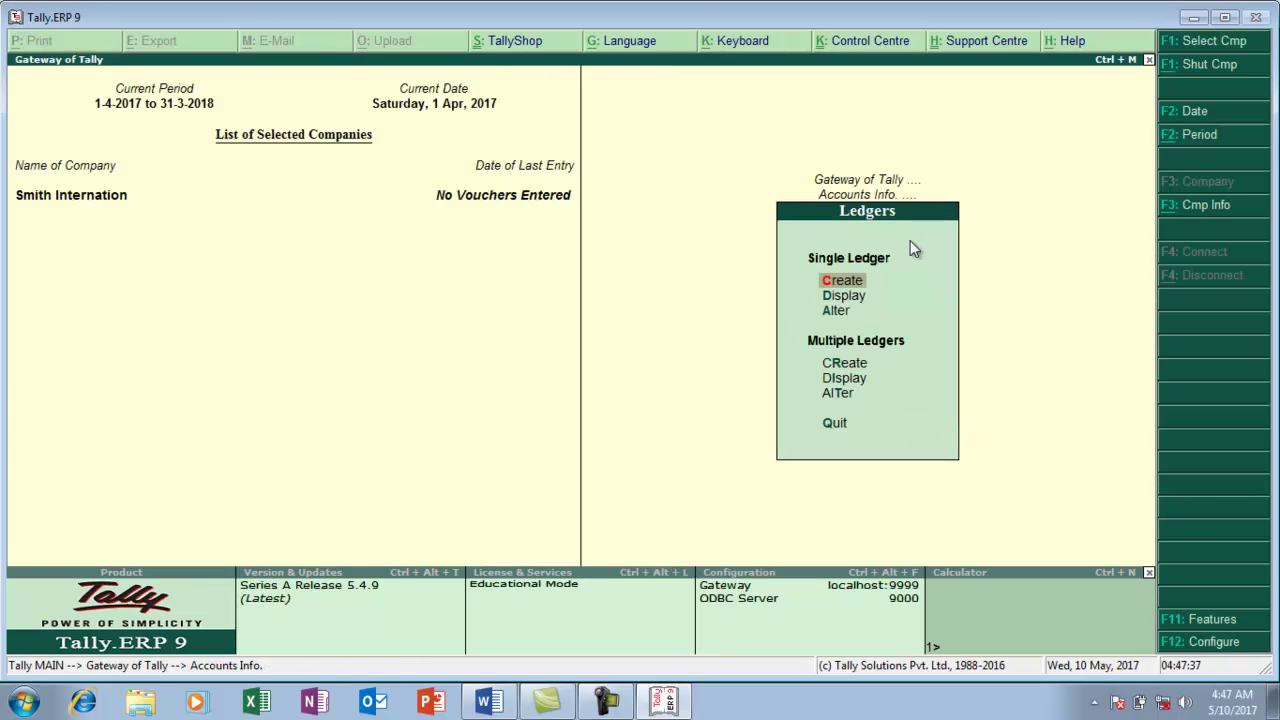
{"action": "key", "text": "Return"}
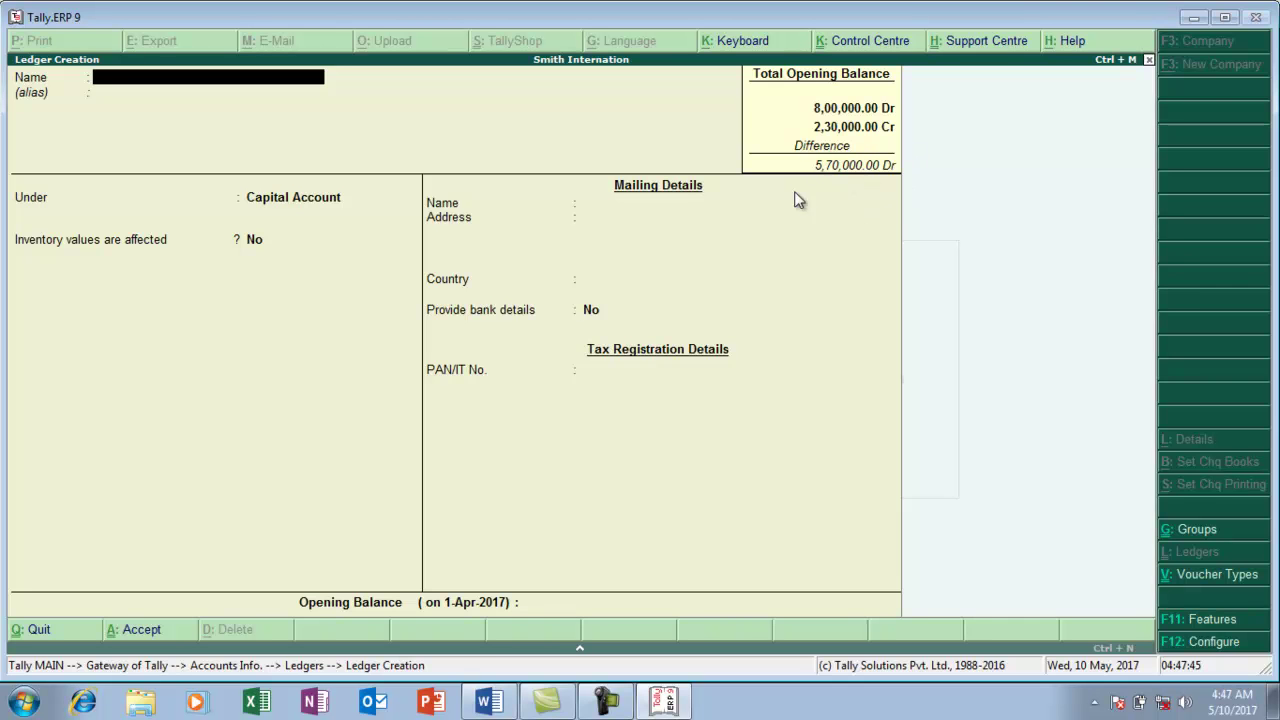
{"action": "key", "text": "alt+Tab"}
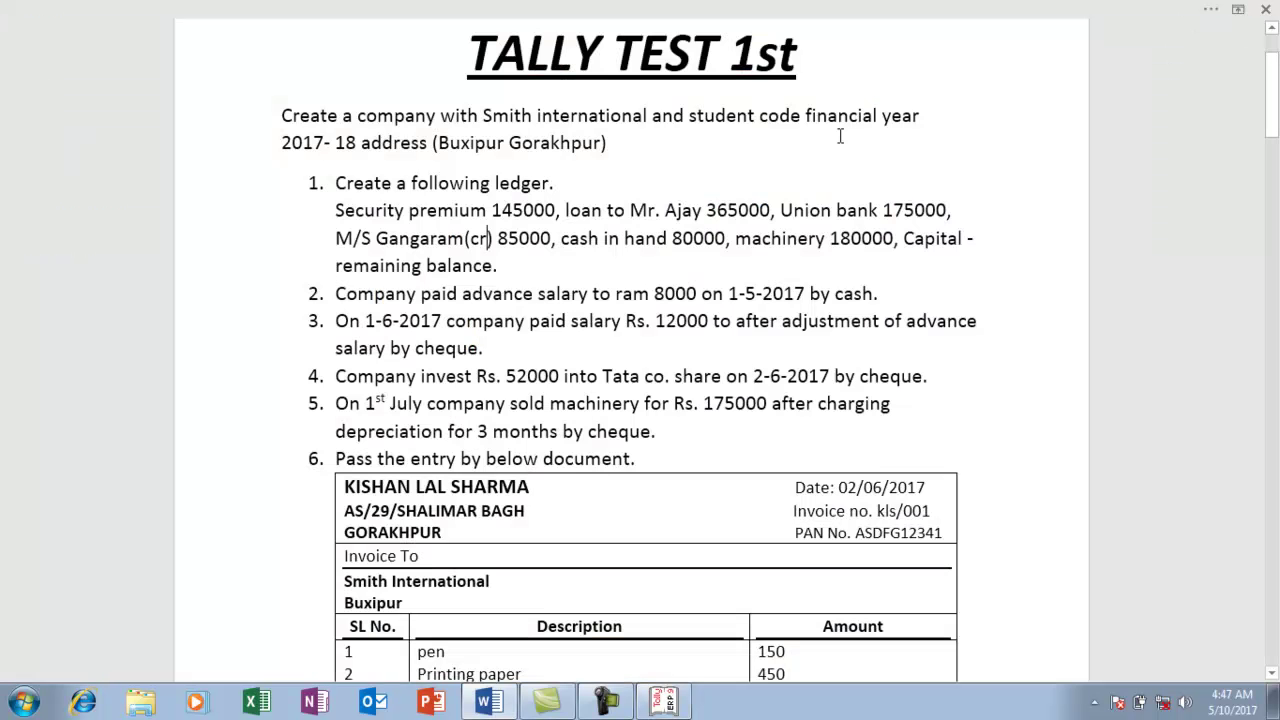
{"action": "key", "text": "alt+Tab"}
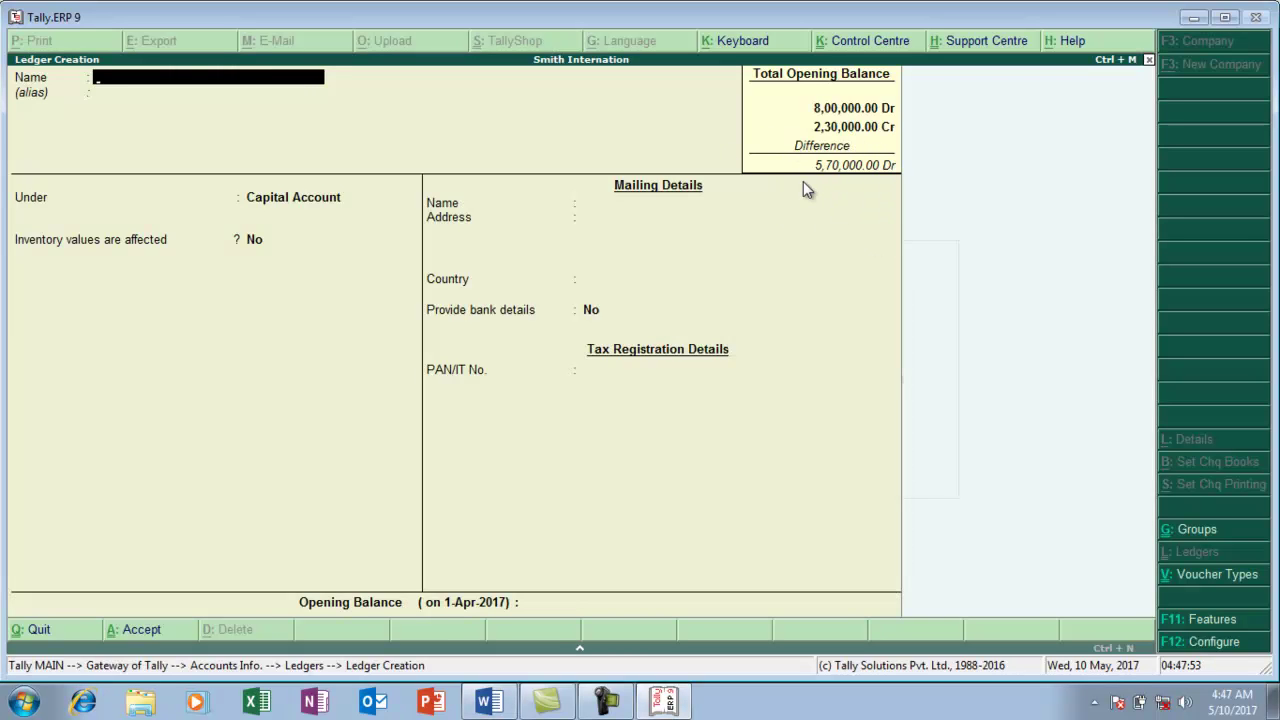
{"action": "type", "text": "Capital"}
{"action": "key", "text": "Return"}
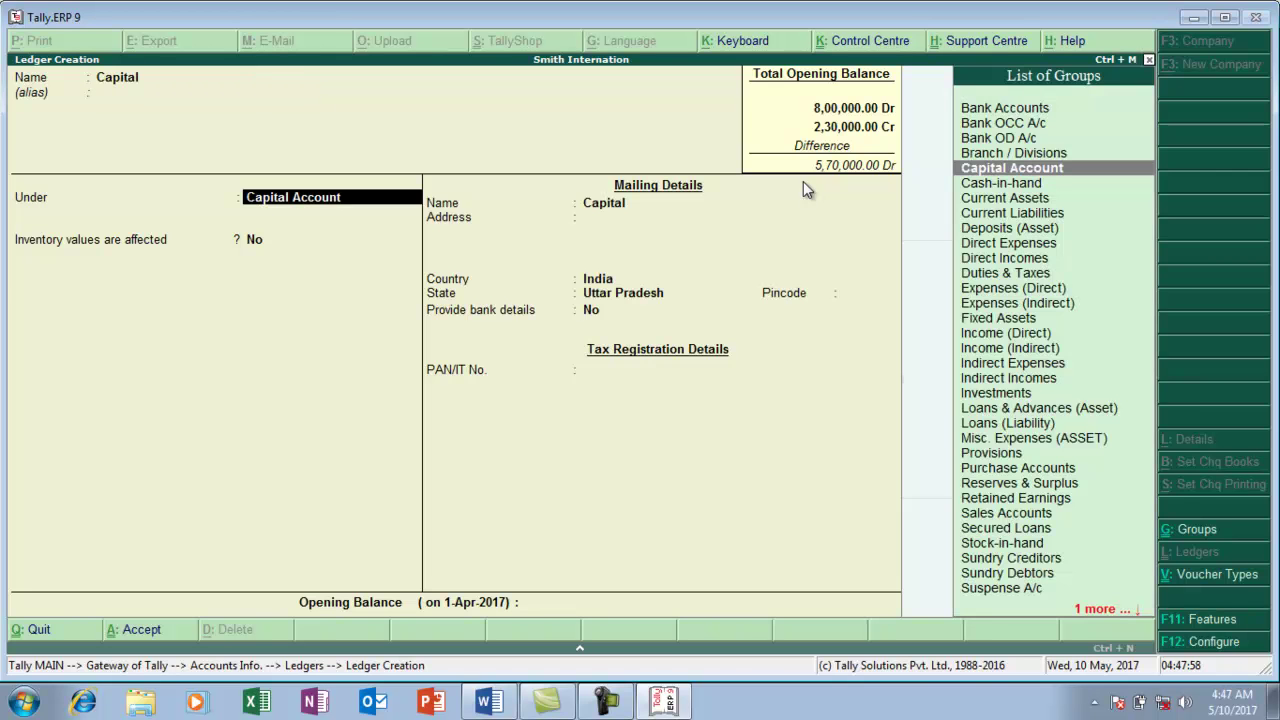
{"action": "key", "text": "Return"}
{"action": "key", "text": "Return"}
{"action": "key", "text": "Return"}
{"action": "key", "text": "Return"}
{"action": "key", "text": "Return"}
{"action": "key", "text": "Return"}
{"action": "key", "text": "Return"}
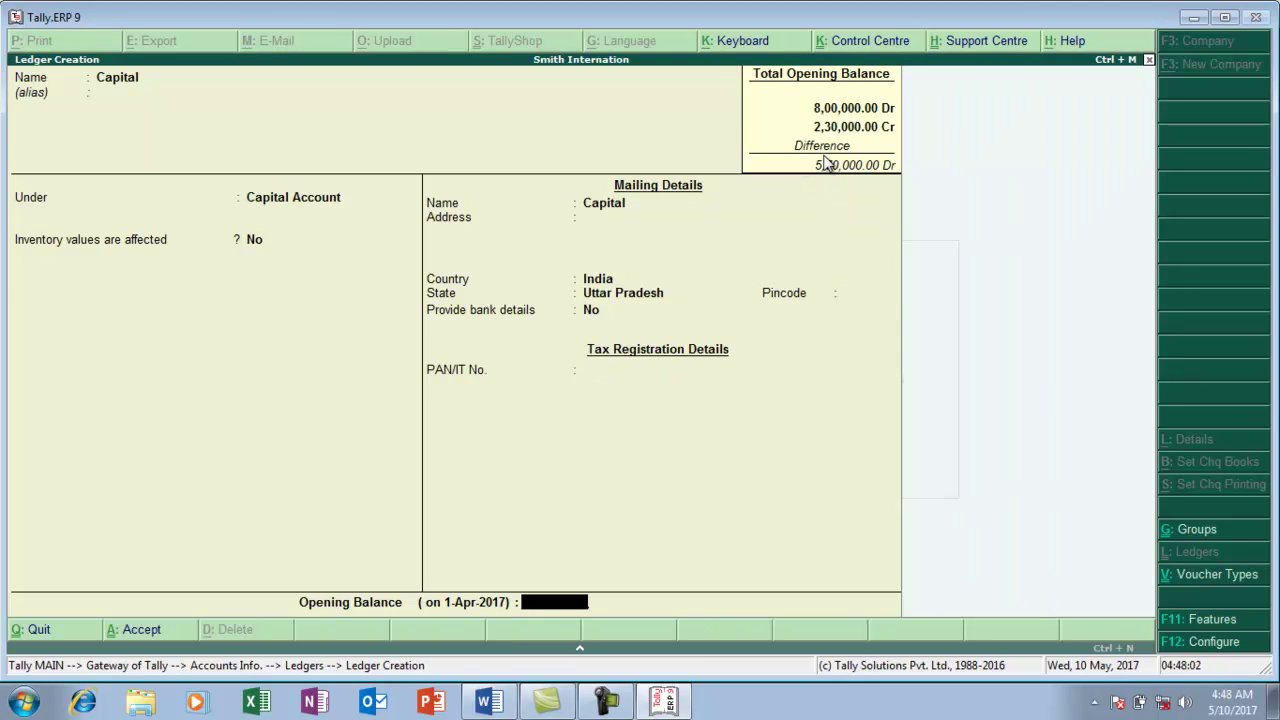
Save Capital with a 5,70,000 Cr opening balance and leave ledger creation.
{"action": "type", "text": "5,70,00"}
{"action": "type", "text": "0000"}
{"action": "key", "text": "Return"}
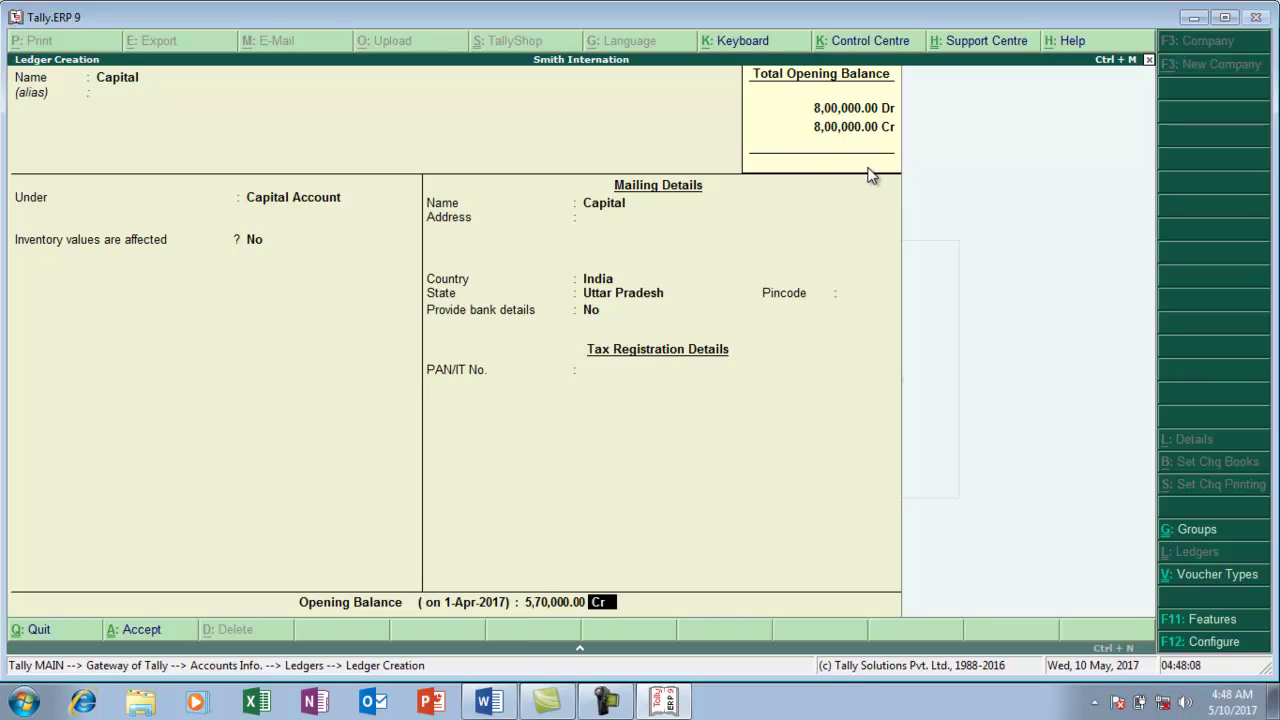
{"action": "key", "text": "Return"}
{"action": "key", "text": "Return"}
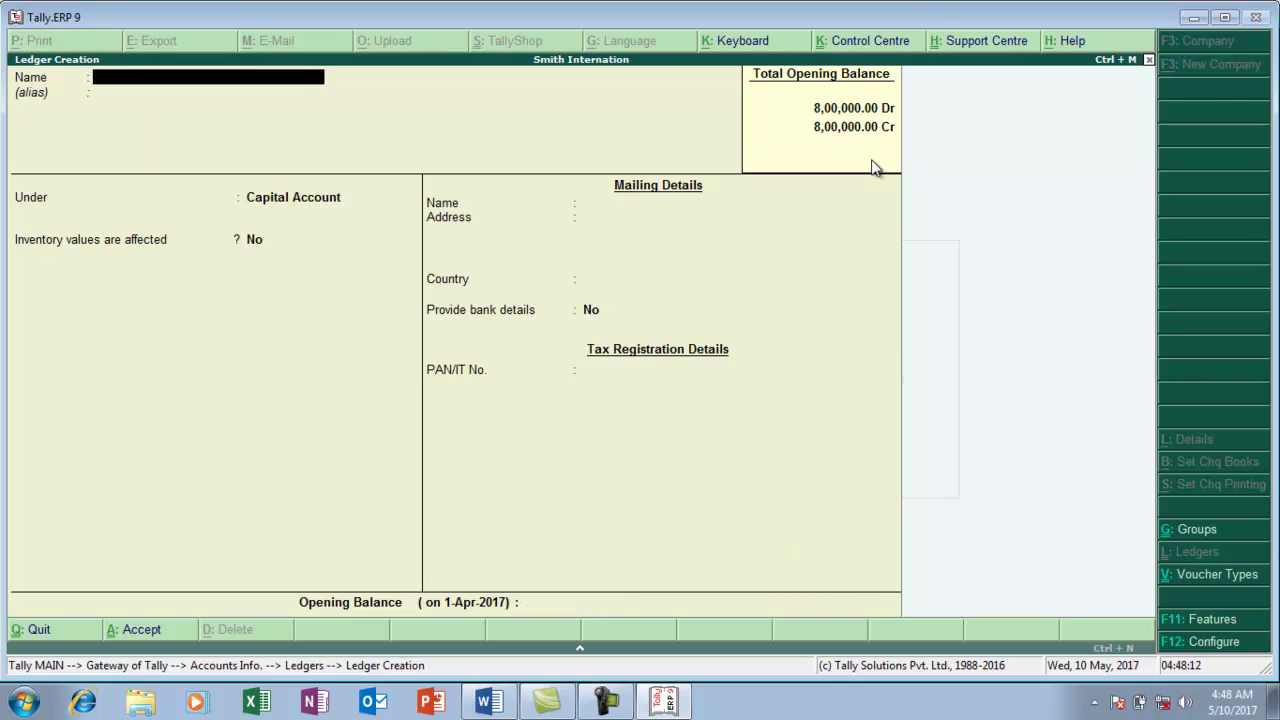
{"action": "key", "text": "Escape"}
{"action": "key", "text": "Return"}
{"action": "key", "text": "Escape"}
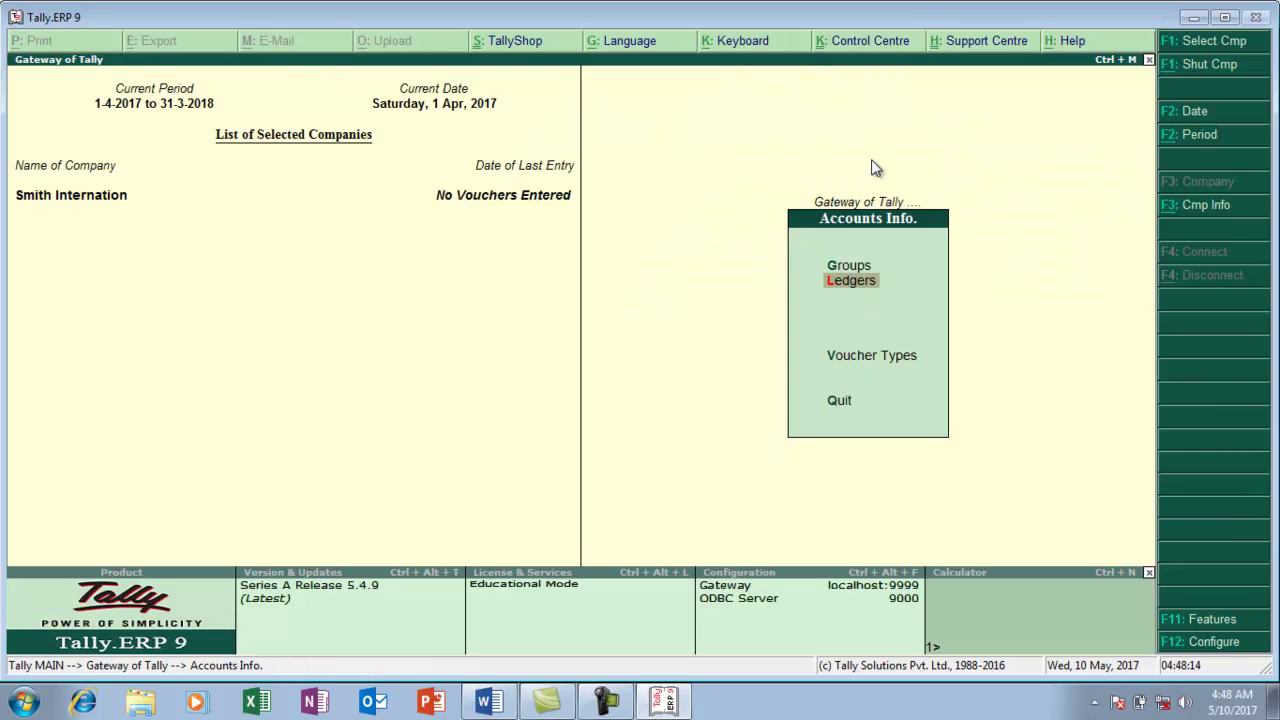
Open Accounting Vouchers from the Gateway of Tally to start Payment voucher 1.
{"action": "key", "text": "Escape"}
{"action": "key", "text": "alt+Tab"}
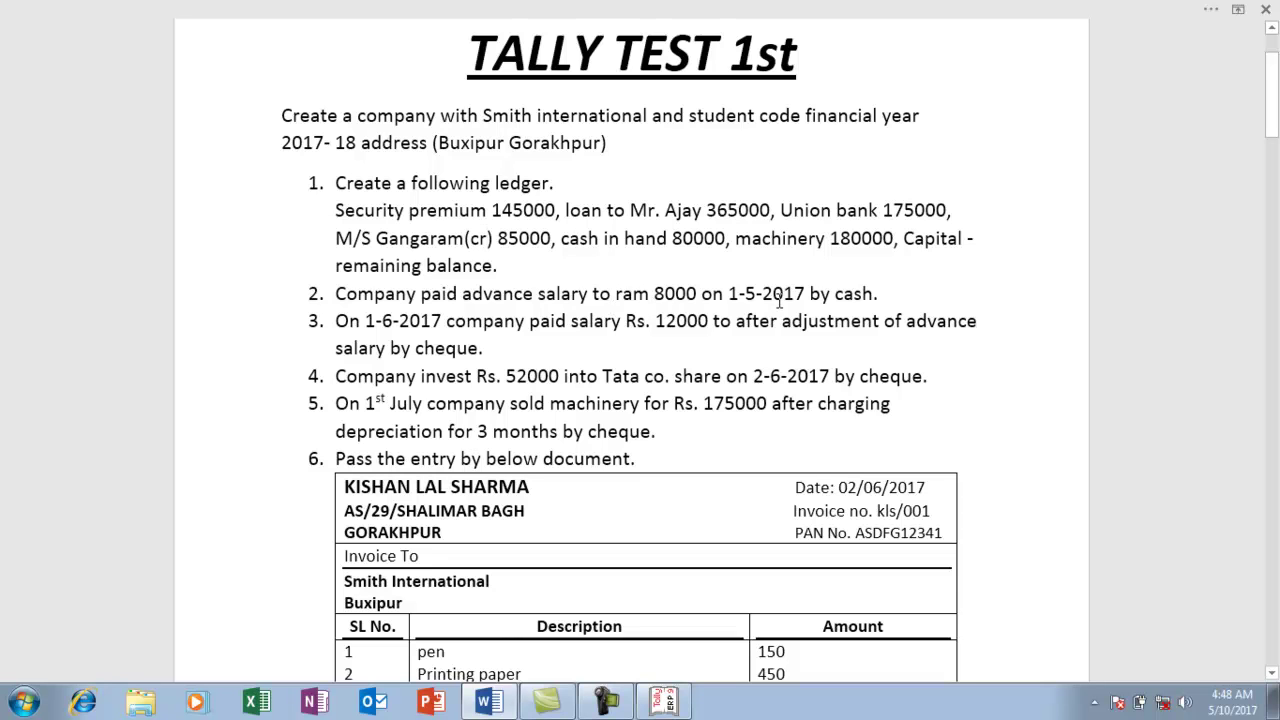
{"action": "key", "text": "alt+Tab"}
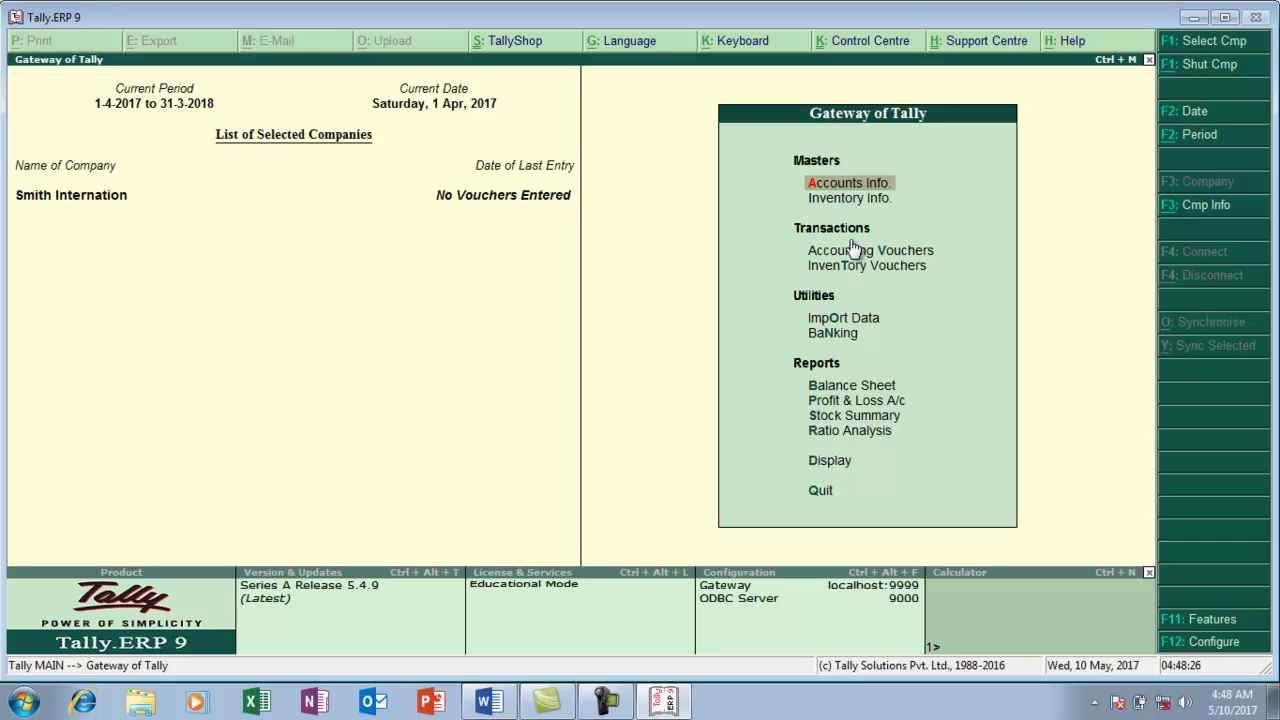
{"action": "key", "text": "Down"}
{"action": "key", "text": "Down"}
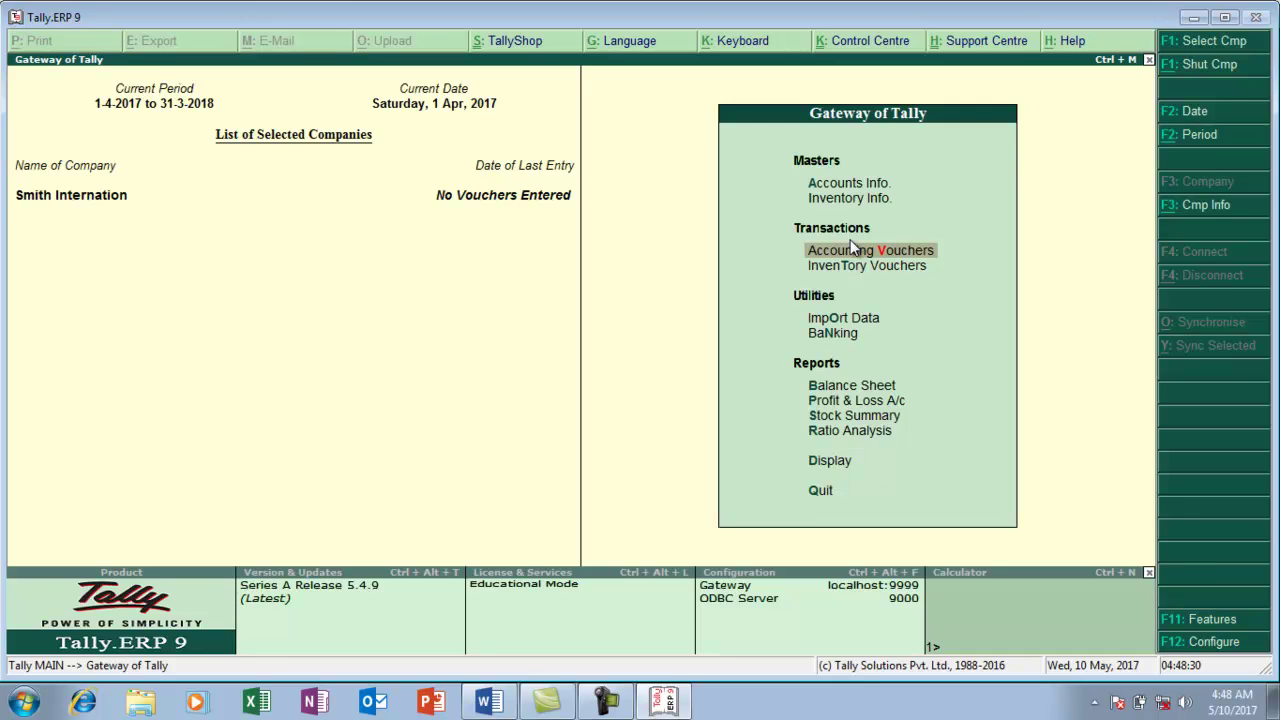
{"action": "key", "text": "Return"}
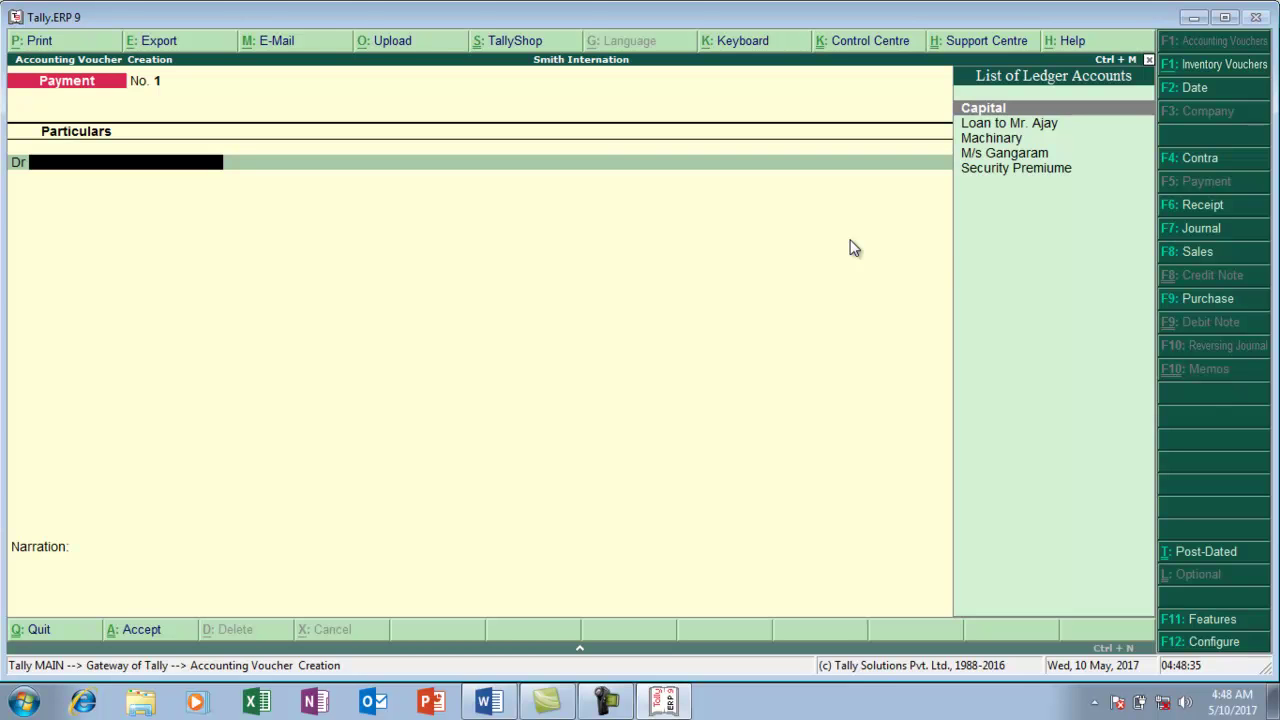
Create an Advance Salary ledger under Loans & Advances (Asset) from within the voucher.
{"action": "key", "text": "alt+c"}
{"action": "type", "text": "A"}
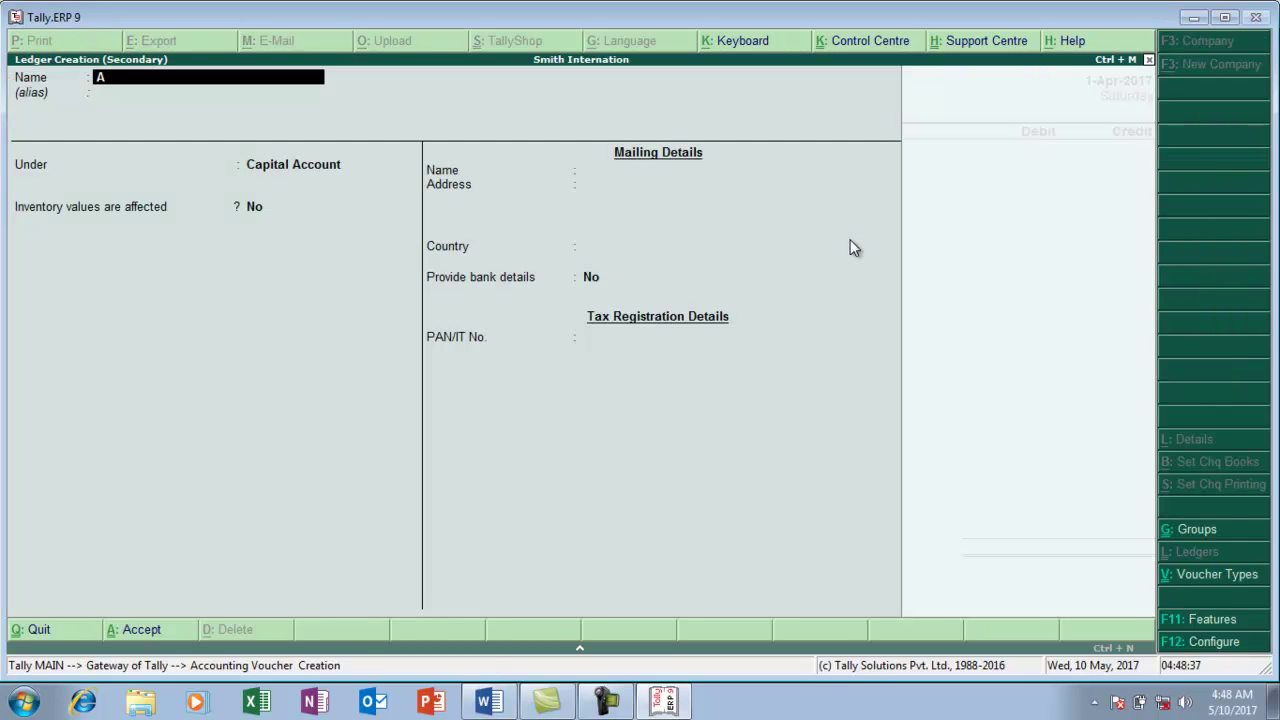
{"action": "type", "text": "dvance"}
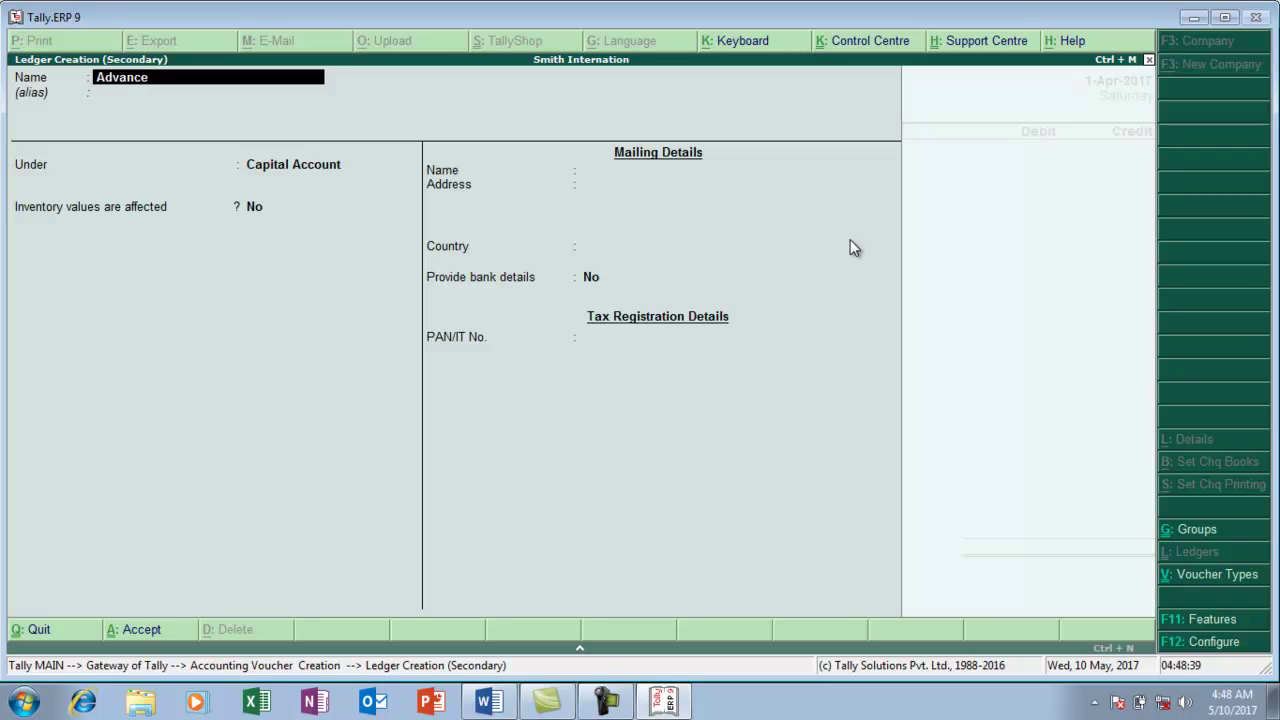
{"action": "type", "text": " Salary"}
{"action": "key", "text": "Return"}
{"action": "key", "text": "Return"}
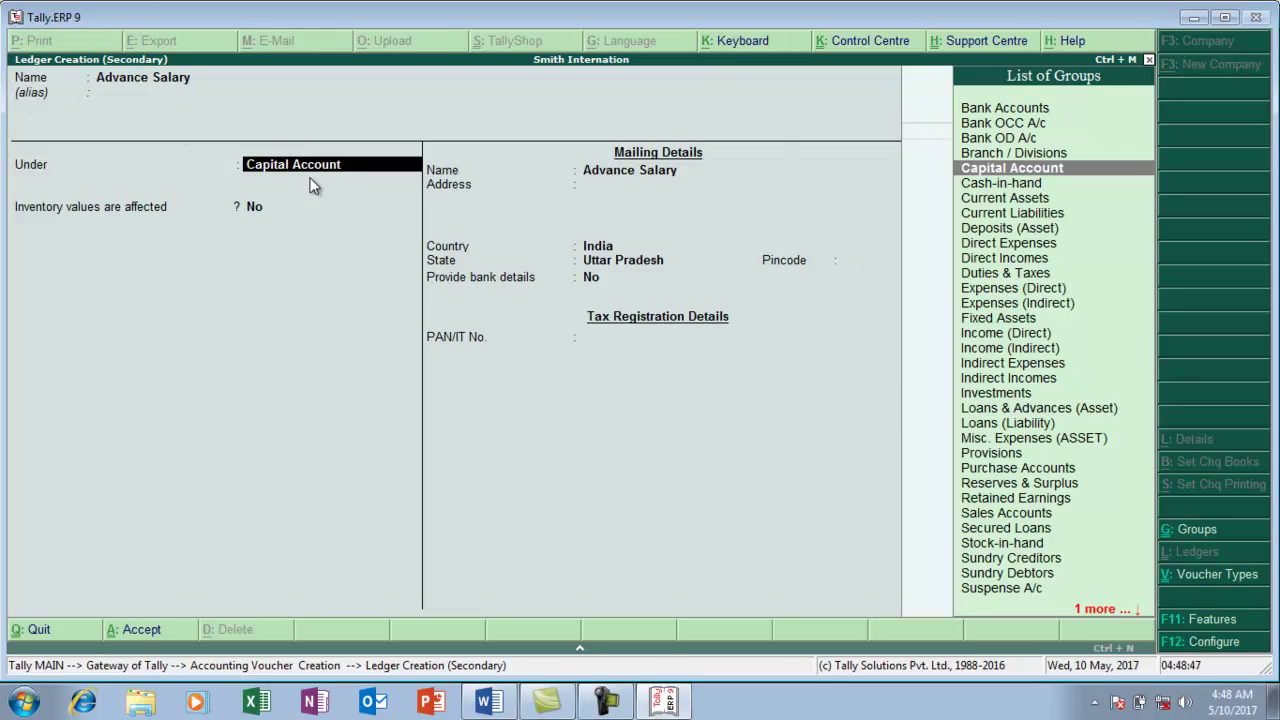
{"action": "type", "text": "L"}
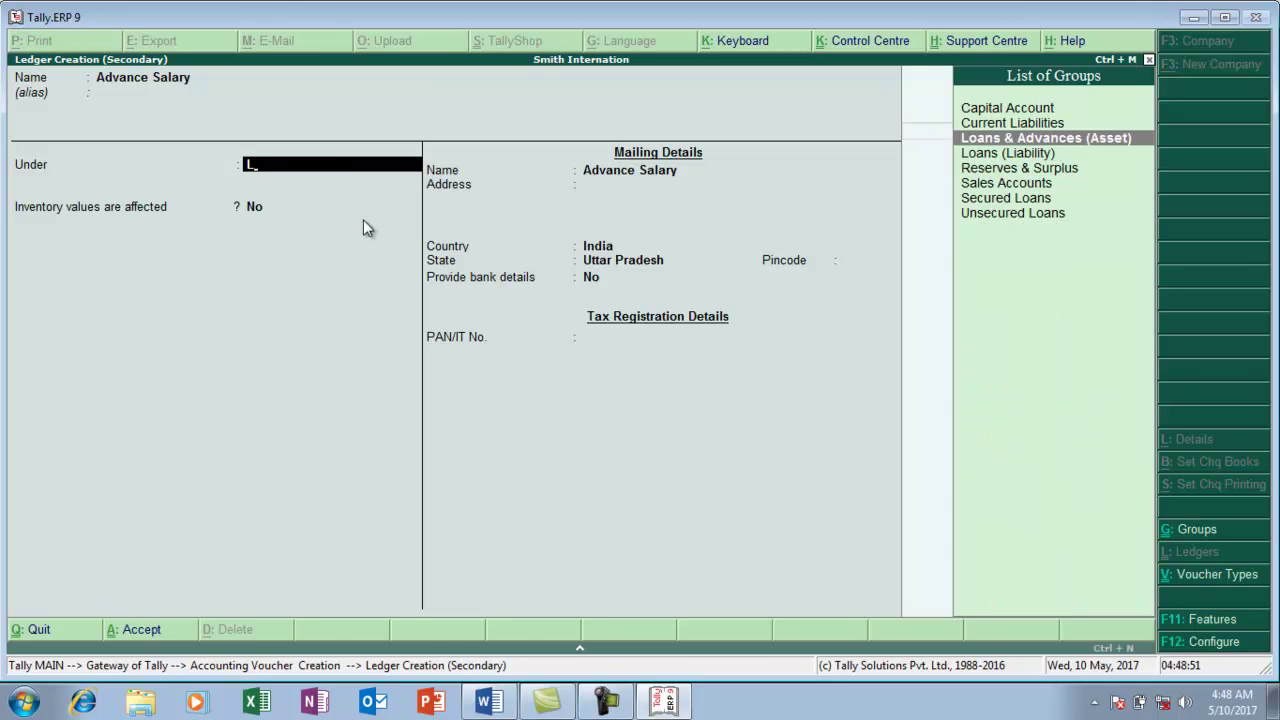
{"action": "key", "text": "Return"}
{"action": "key", "text": "Return"}
{"action": "key", "text": "Return"}
{"action": "key", "text": "Return"}
{"action": "key", "text": "Return"}
{"action": "key", "text": "Return"}
{"action": "key", "text": "Return"}
{"action": "key", "text": "Return"}
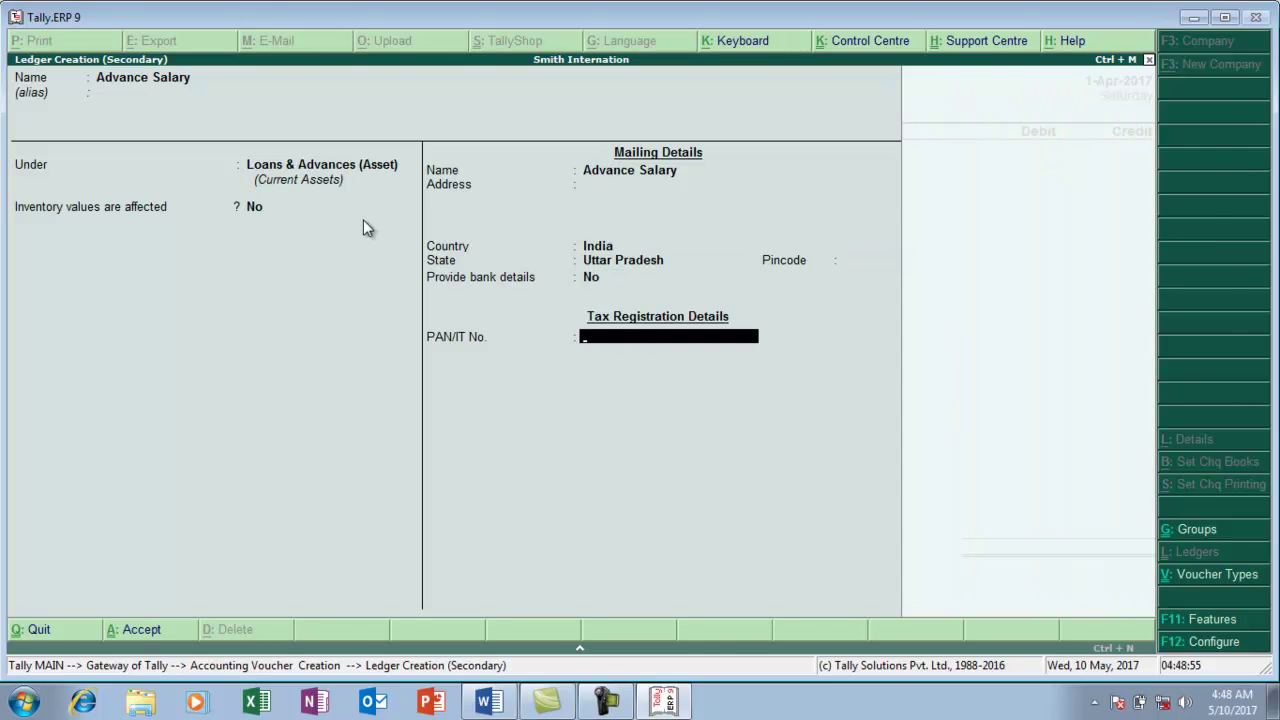
{"action": "key", "text": "Return"}
{"action": "key", "text": "Return"}
Debit Advance Salary 8,000 and date the voucher 1-May-2017.
{"action": "type", "text": "8000"}
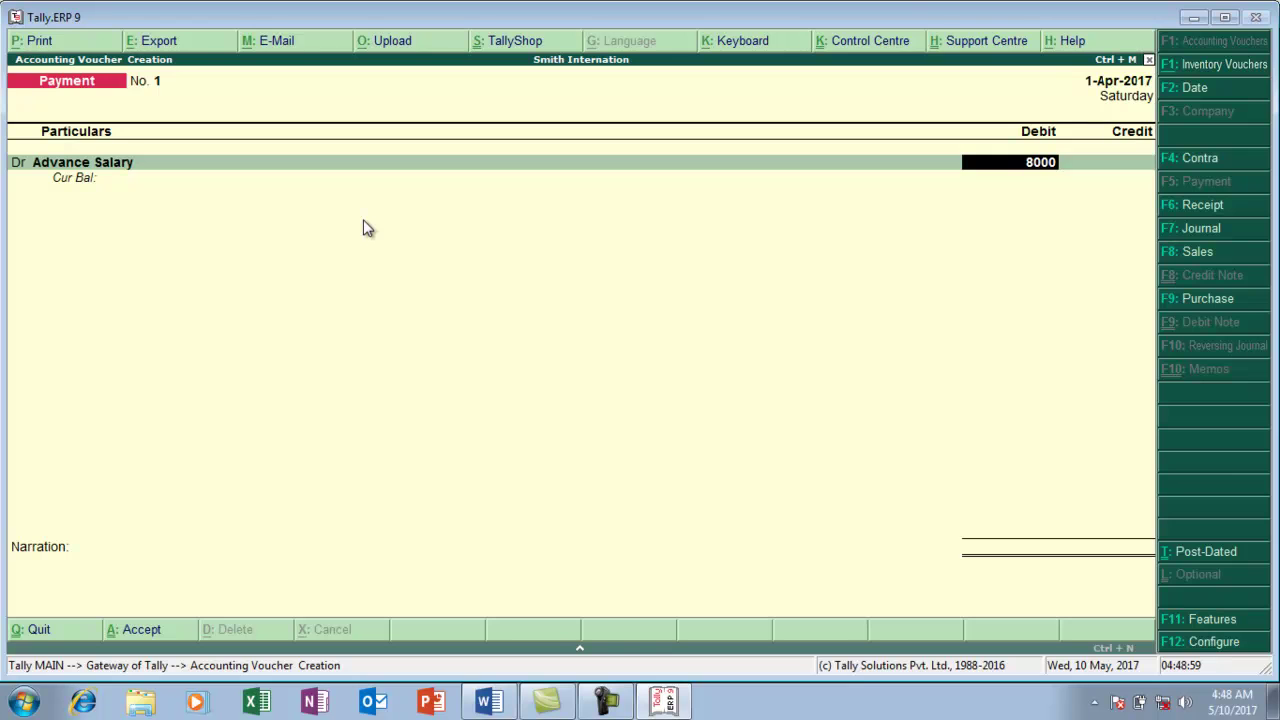
{"action": "key", "text": "F2"}
{"action": "type", "text": "1-5"}
{"action": "key", "text": "Return"}
{"action": "key", "text": "Return"}
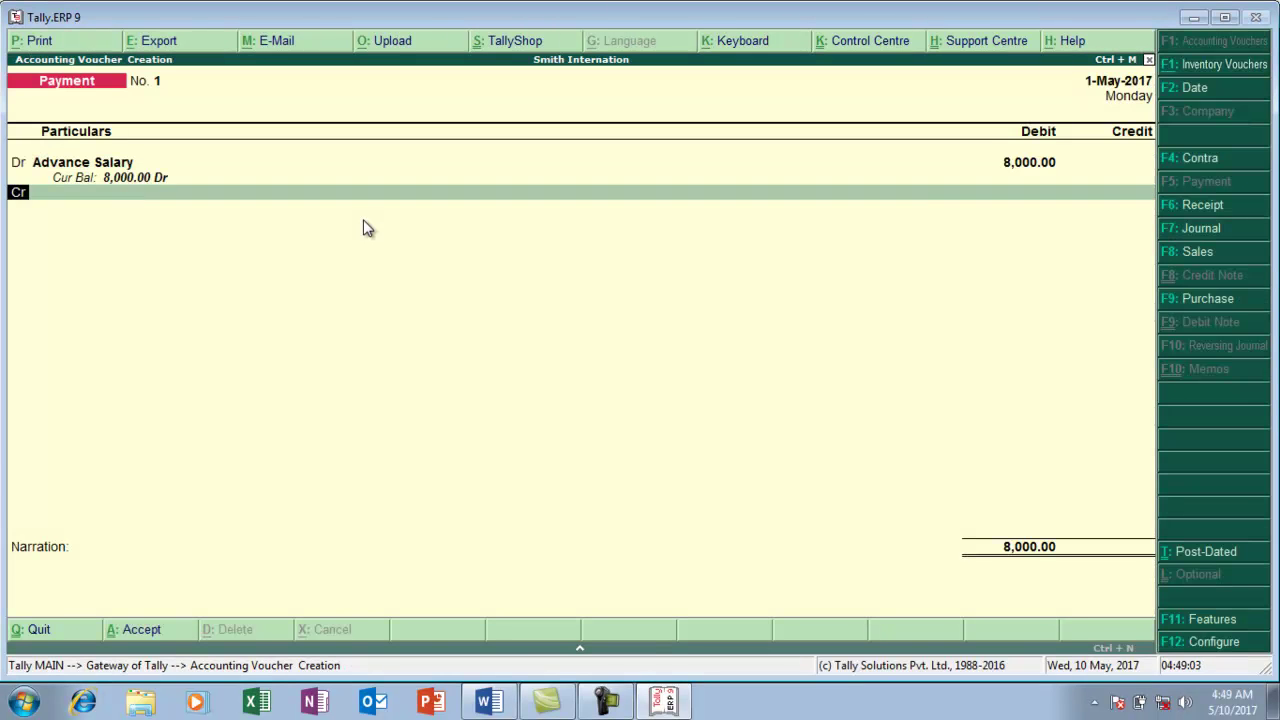
{"action": "key", "text": "alt+Tab"}
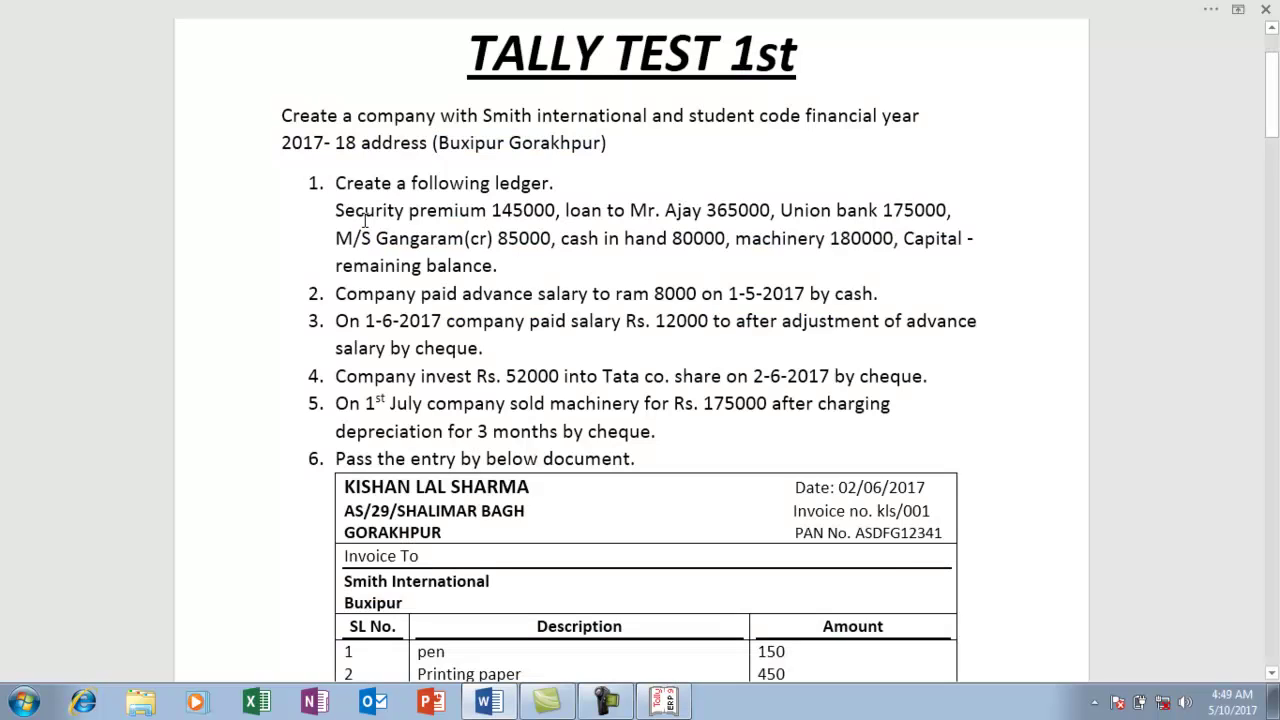
Credit Cash for 8,000.00 to complete the advance salary payment.
{"action": "key", "text": "alt+Tab"}
{"action": "type", "text": "Cas"}
{"action": "key", "text": "Return"}
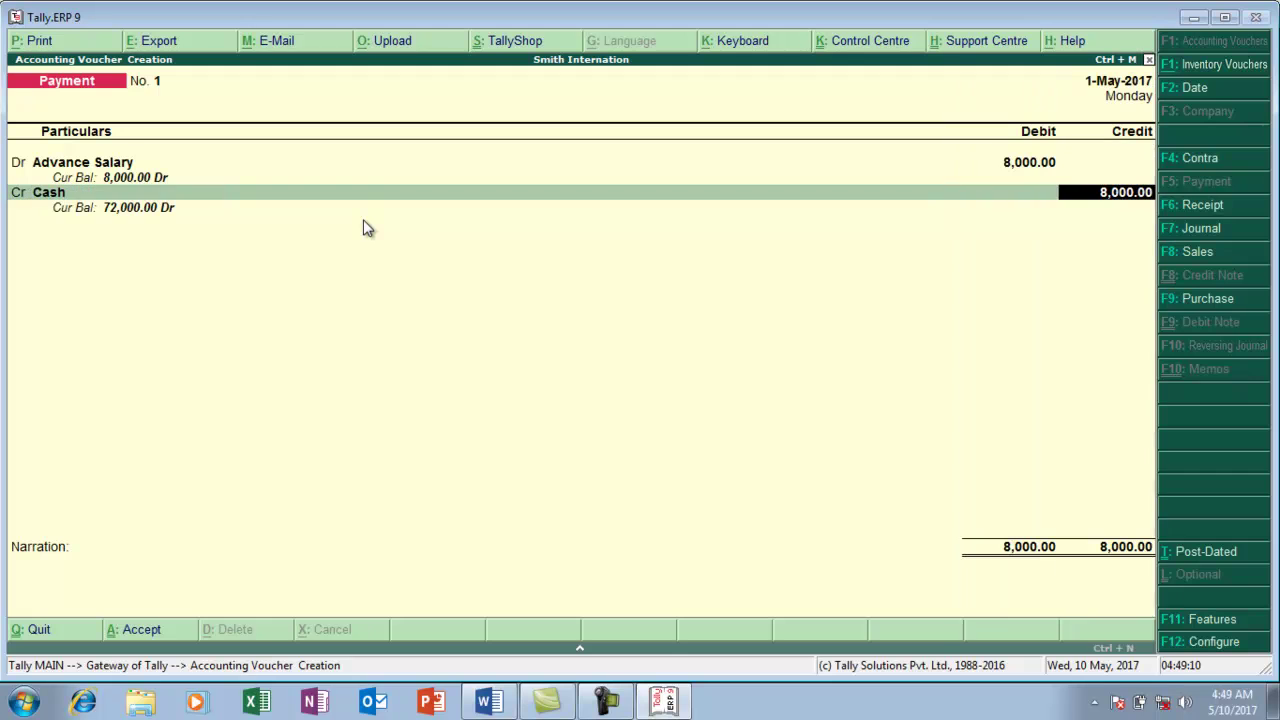
{"action": "key", "text": "Return"}
{"action": "key", "text": "Return"}
{"action": "key", "text": "Return"}
{"action": "key", "text": "alt+Tab"}
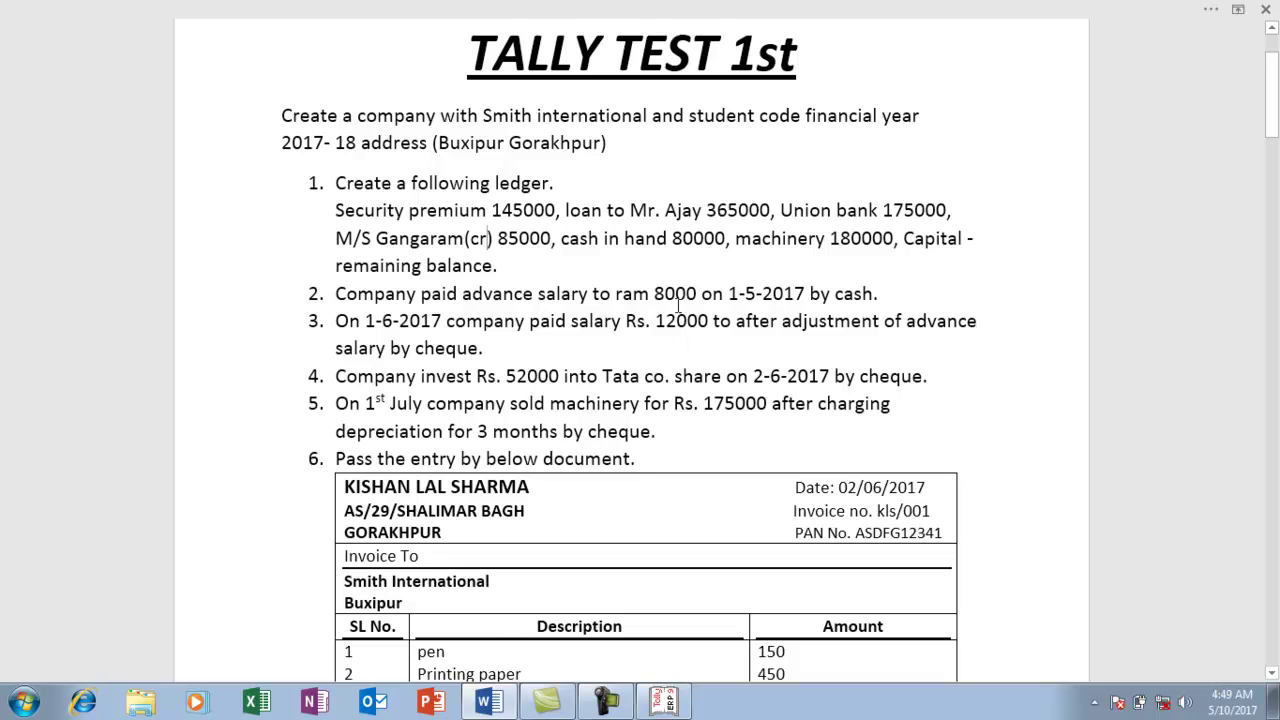
Return to Tally's blank Payment voucher No. 2.
{"action": "key", "text": "alt+Tab"}
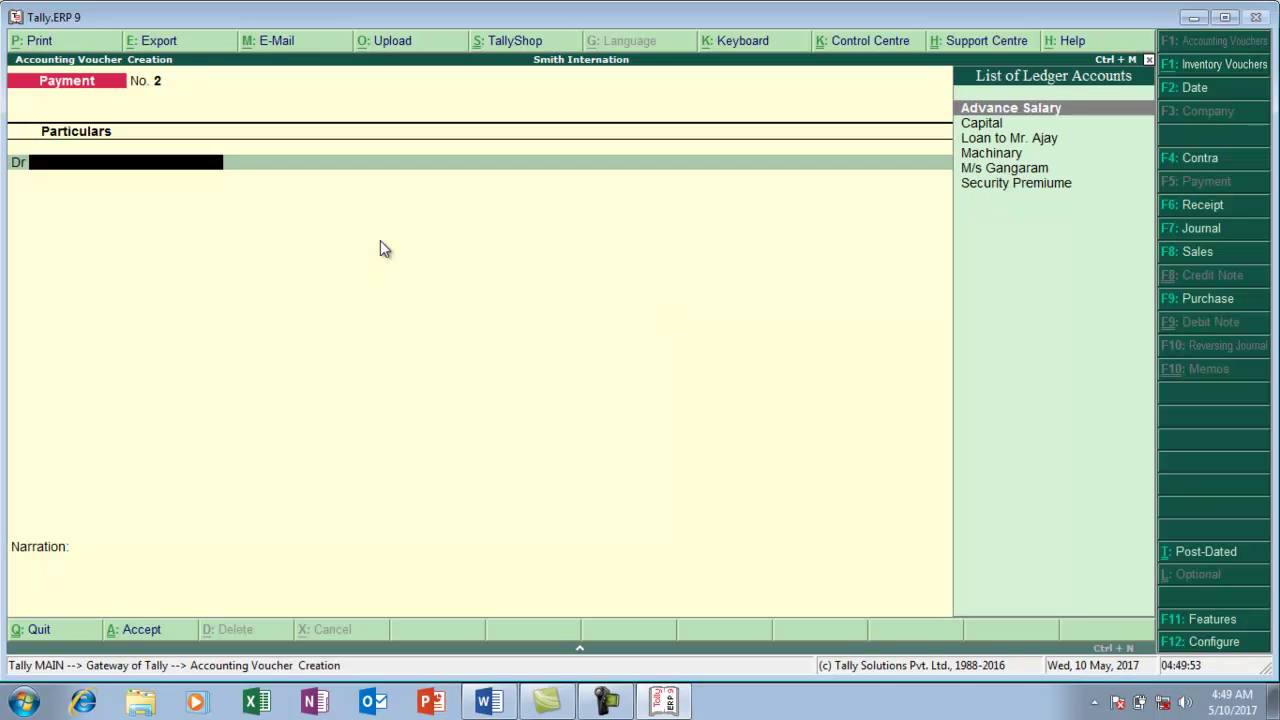
Date payment voucher 2 as 1 June 2017.
{"action": "key", "text": "F2"}
{"action": "type", "text": "1-6"}
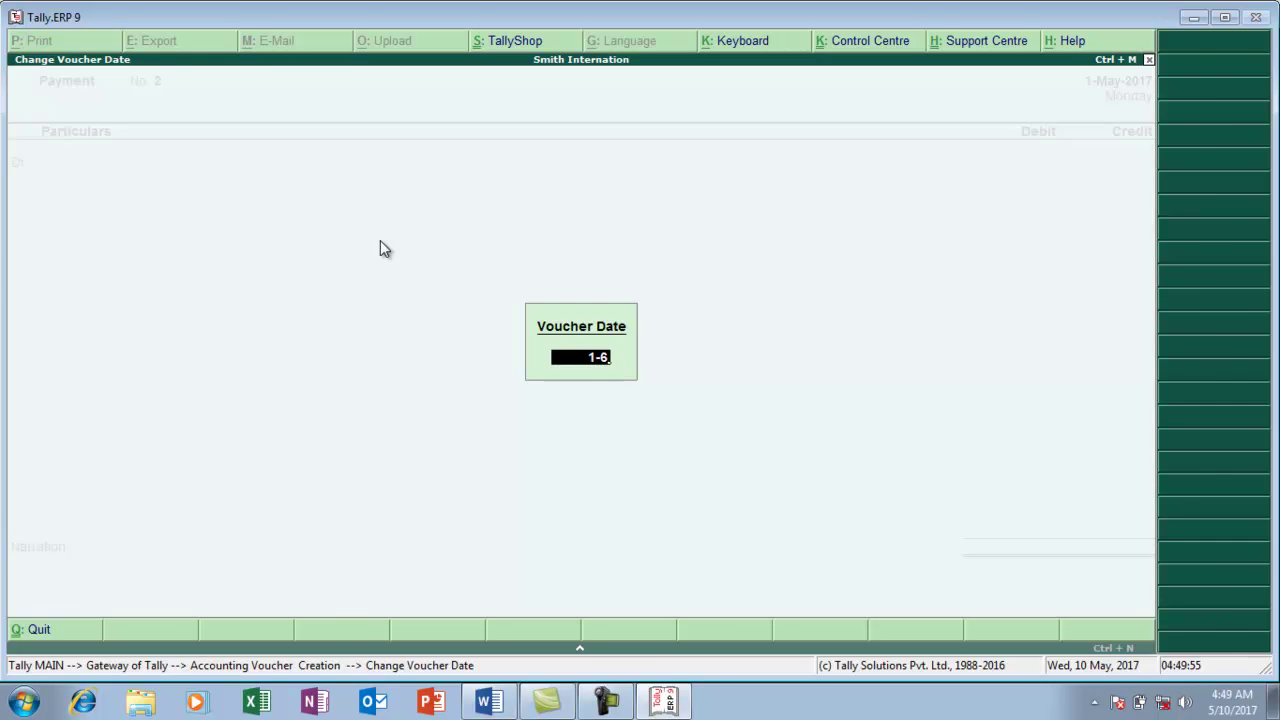
{"action": "key", "text": "Return"}
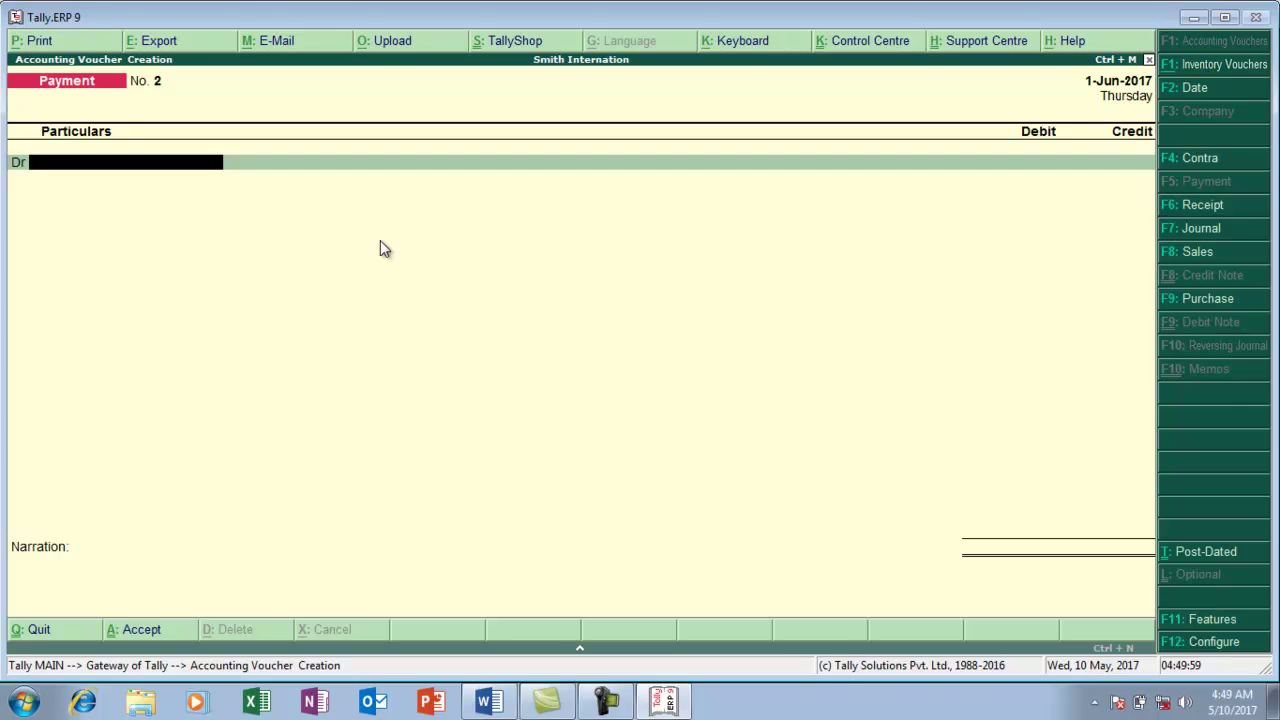
Create a Salary ledger under Indirect Expenses, fixing the misspelt name.
{"action": "key", "text": "alt+c"}
{"action": "type", "text": "Sal"}
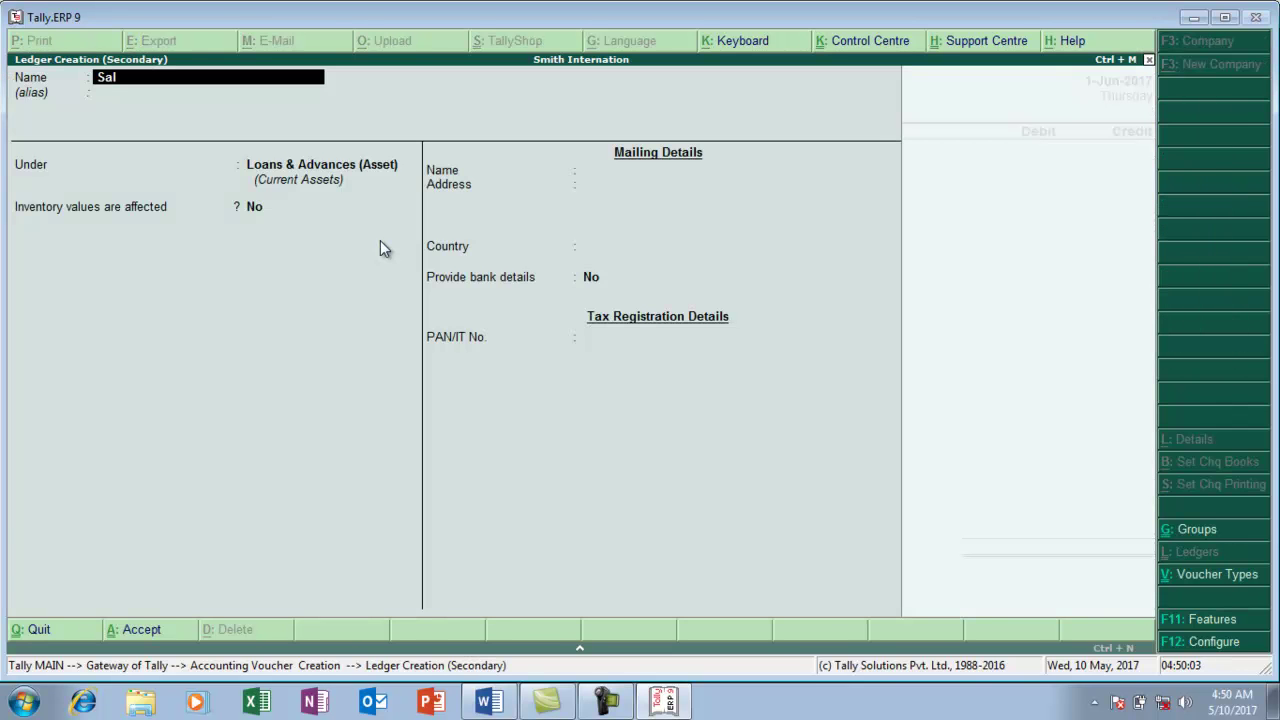
{"action": "type", "text": "ry"}
{"action": "key", "text": "Return"}
{"action": "key", "text": "Return"}
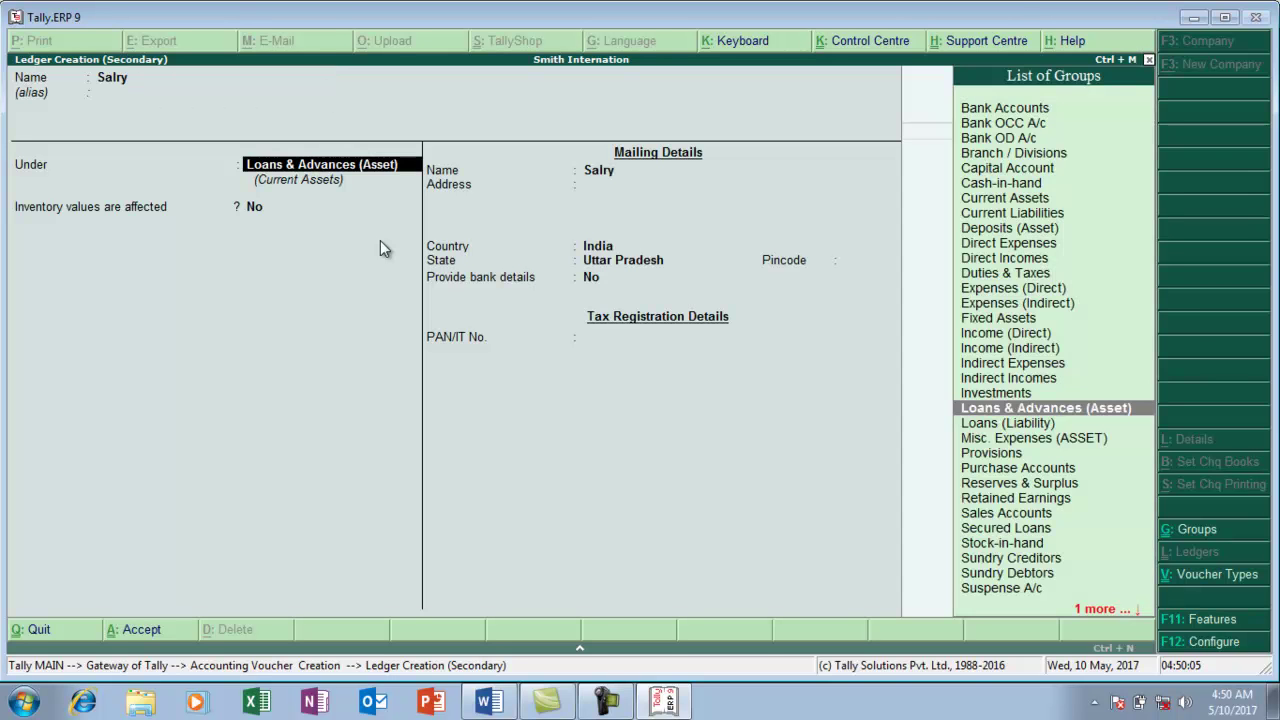
{"action": "key", "text": "BackSpace"}
{"action": "key", "text": "BackSpace"}
{"action": "type", "text": "Sa"}
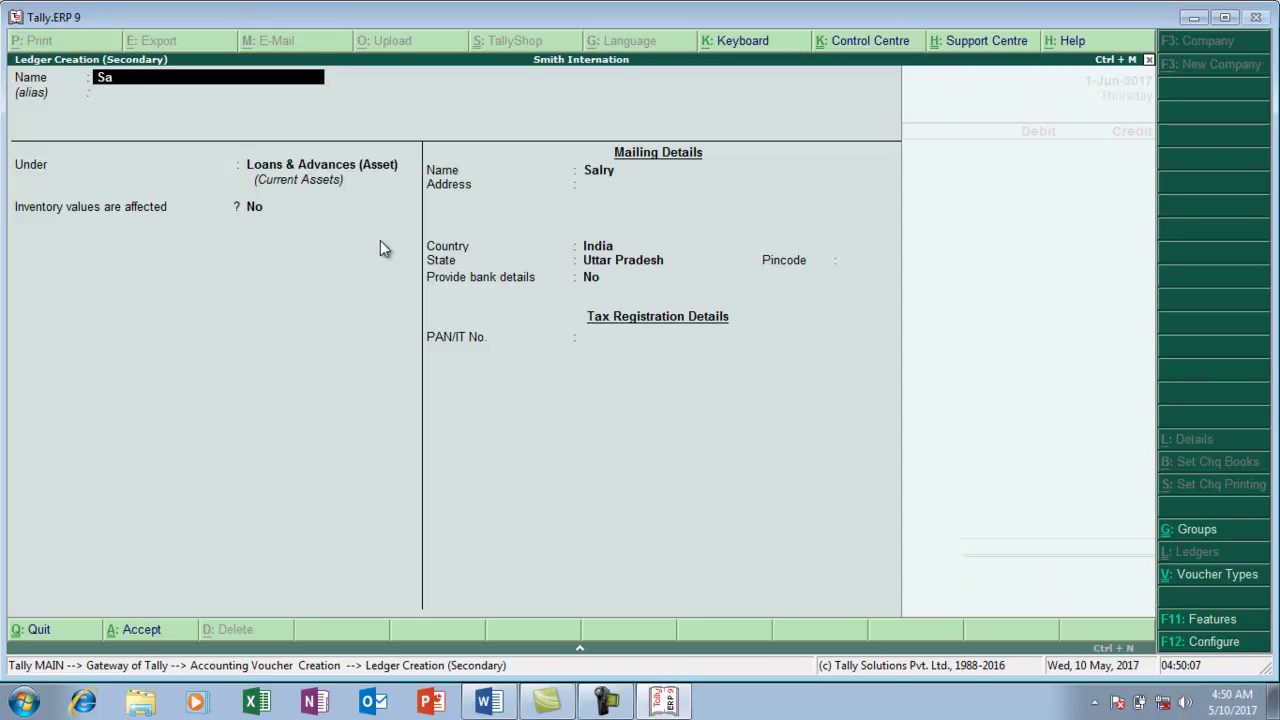
{"action": "type", "text": "lary"}
{"action": "key", "text": "Return"}
{"action": "key", "text": "Return"}
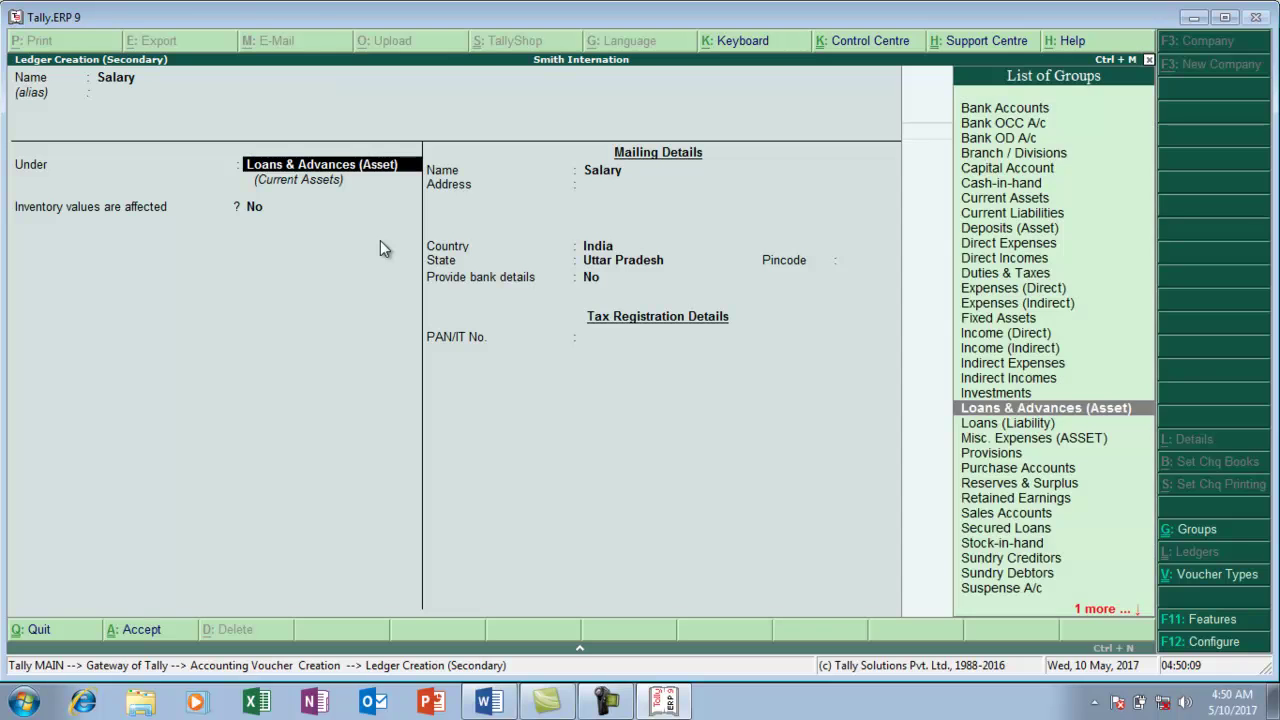
{"action": "type", "text": "I"}
{"action": "key", "text": "Down"}
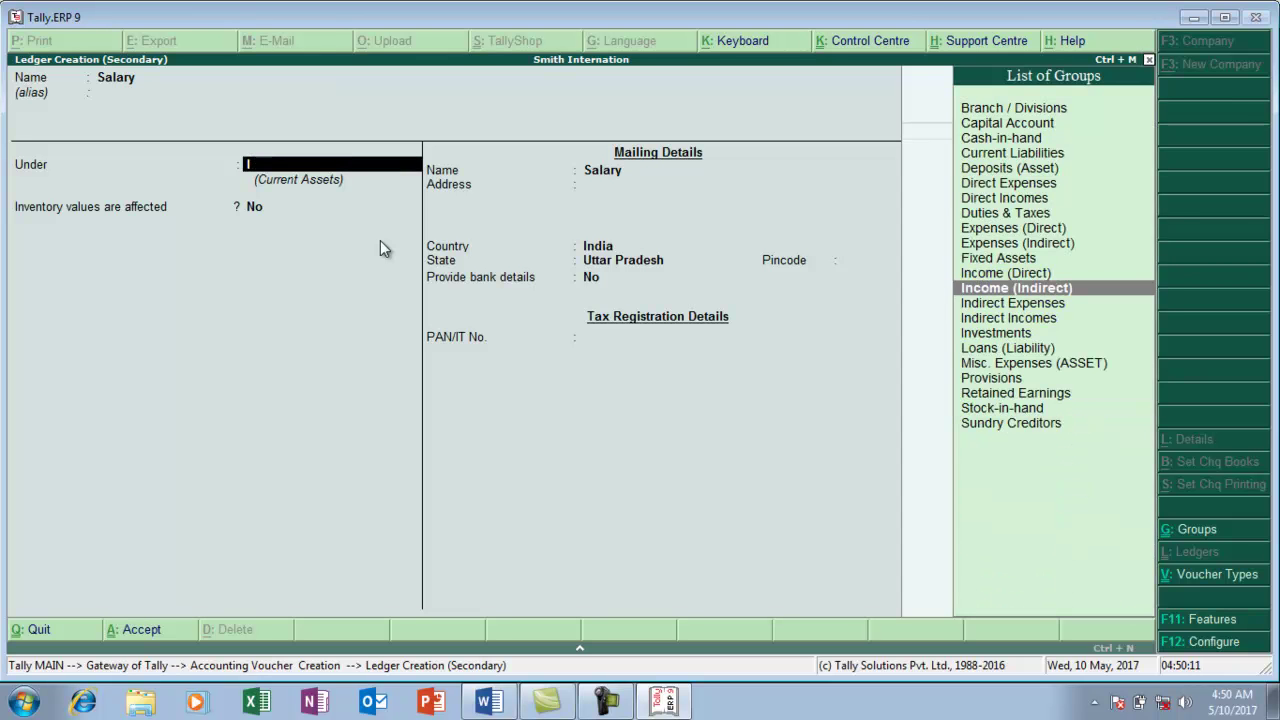
{"action": "key", "text": "Down"}
{"action": "key", "text": "Return"}
{"action": "key", "text": "ctrl+a"}
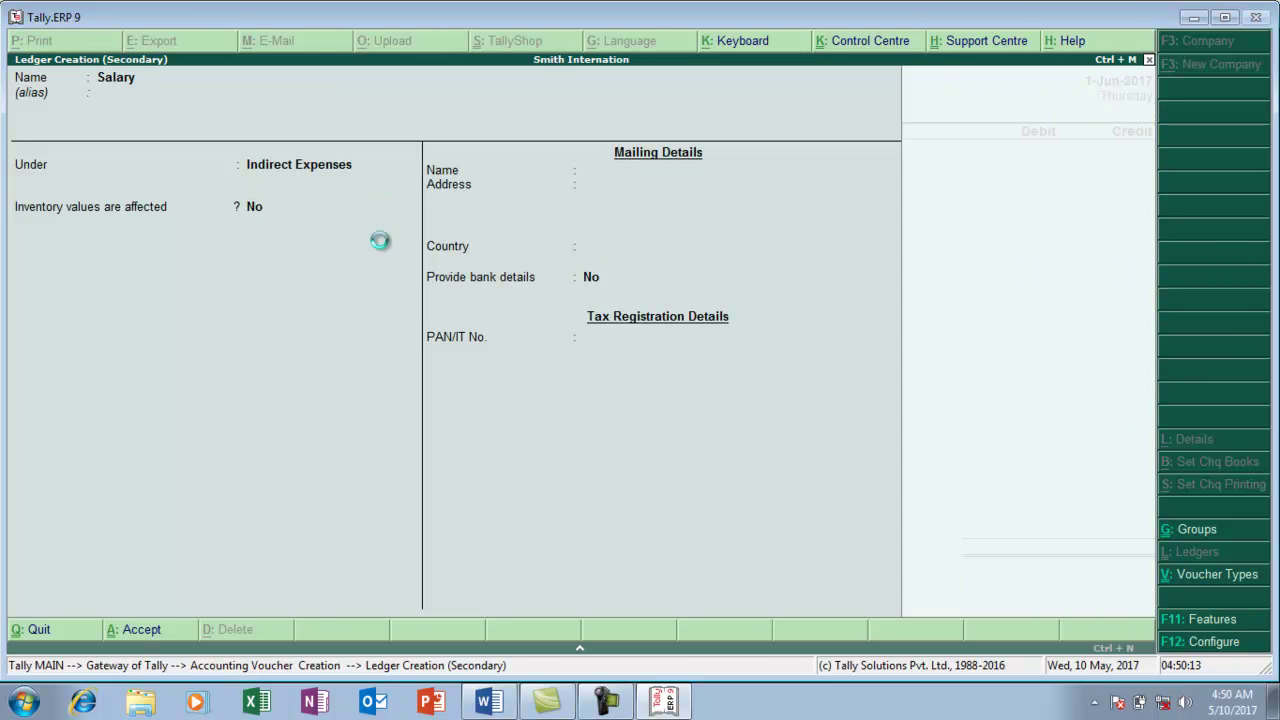
Debit Salary 12,000 and select Union as the credited ledger.
{"action": "type", "text": "1200"}
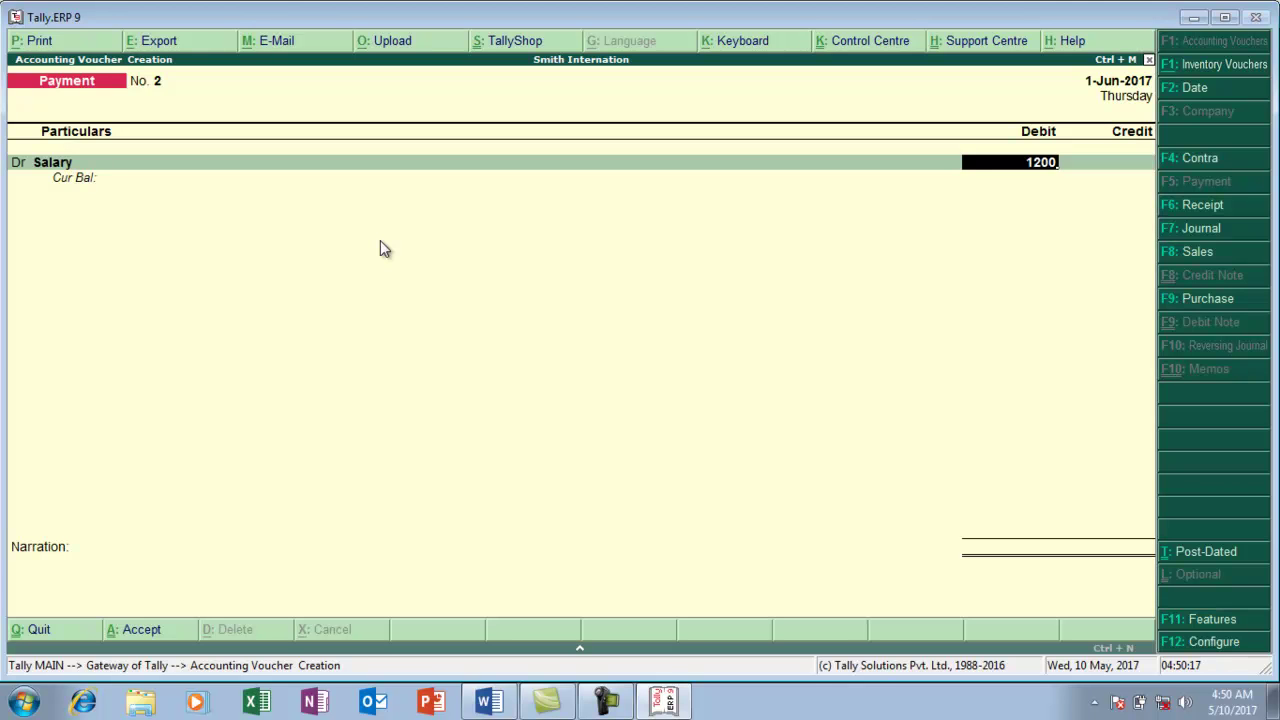
{"action": "type", "text": "0"}
{"action": "key", "text": "Return"}
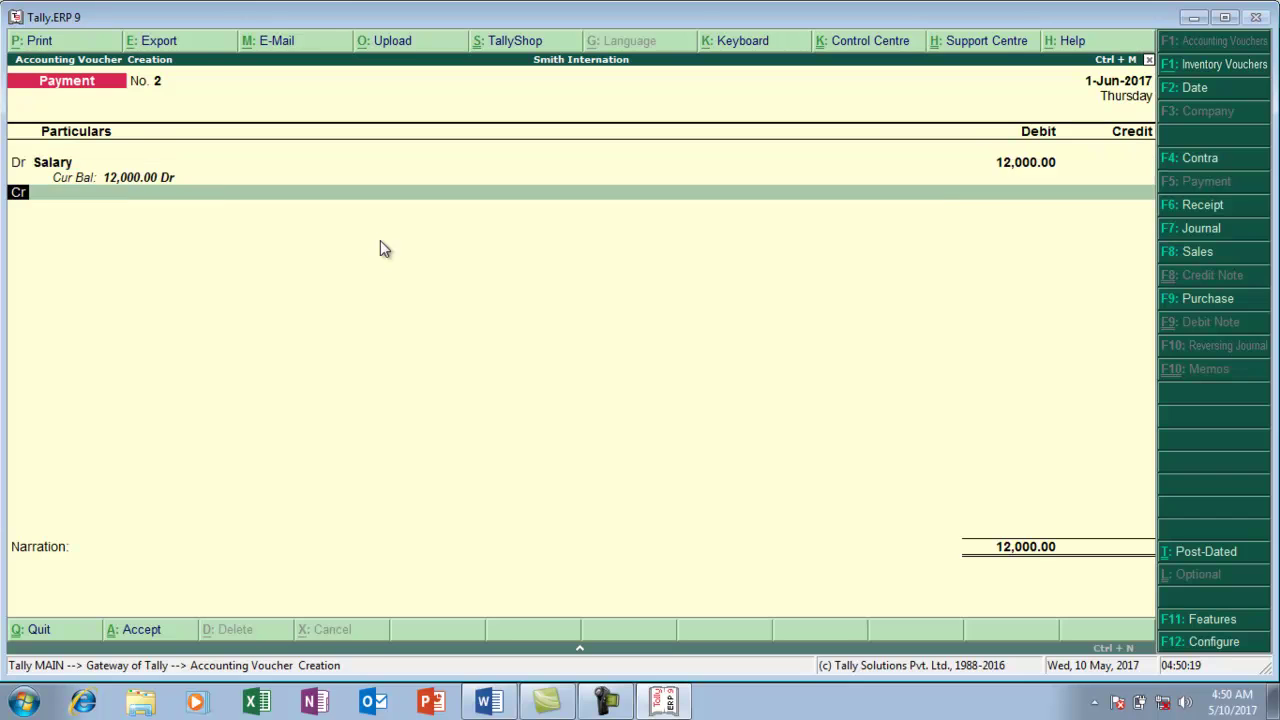
{"action": "key", "text": "Return"}
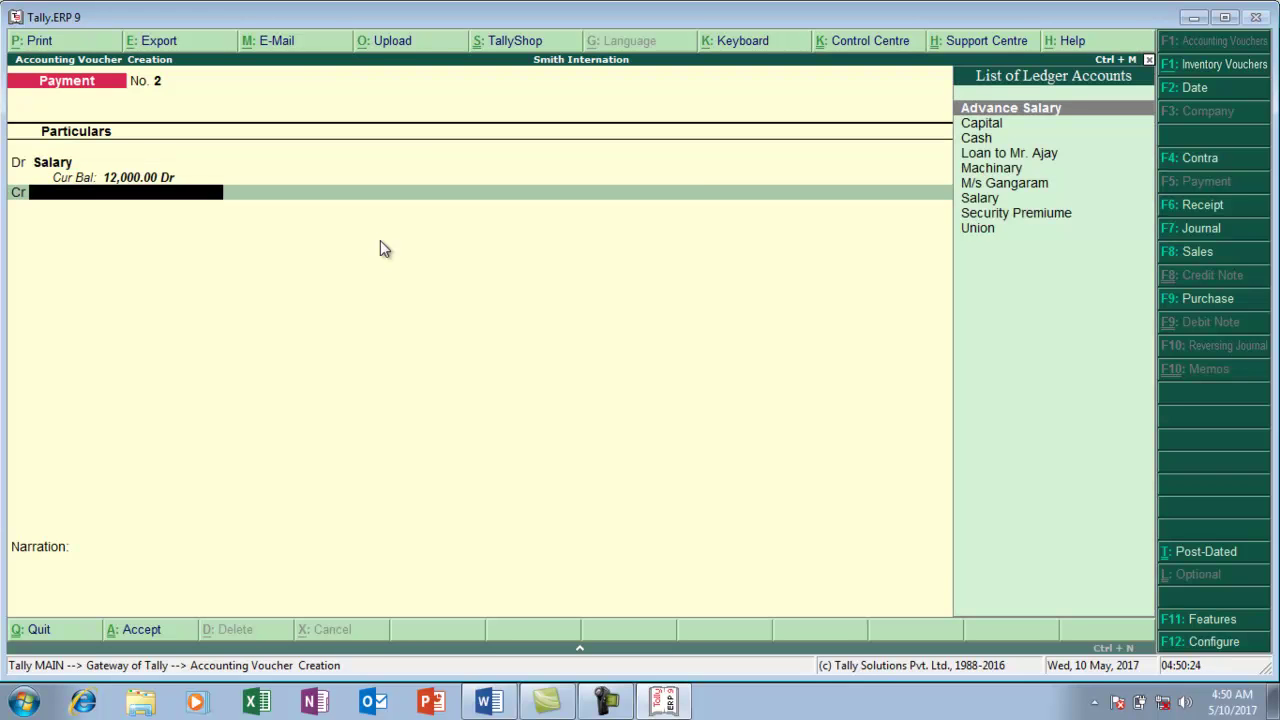
{"action": "type", "text": "C"}
{"action": "key", "text": "BackSpace"}
{"action": "type", "text": "U"}
{"action": "key", "text": "Return"}
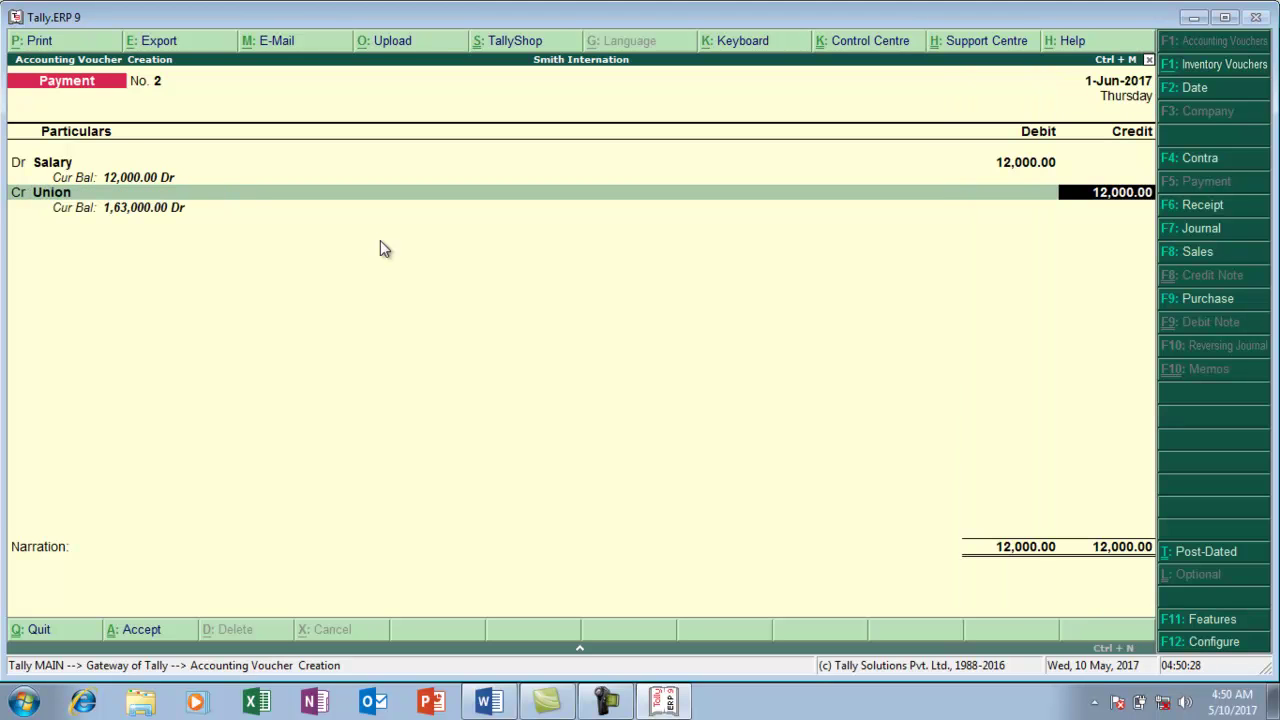
Credit Union 4,000 and accept its cheque bank allocation.
{"action": "type", "text": "4000"}
{"action": "key", "text": "Return"}
{"action": "key", "text": "Return"}
{"action": "key", "text": "Return"}
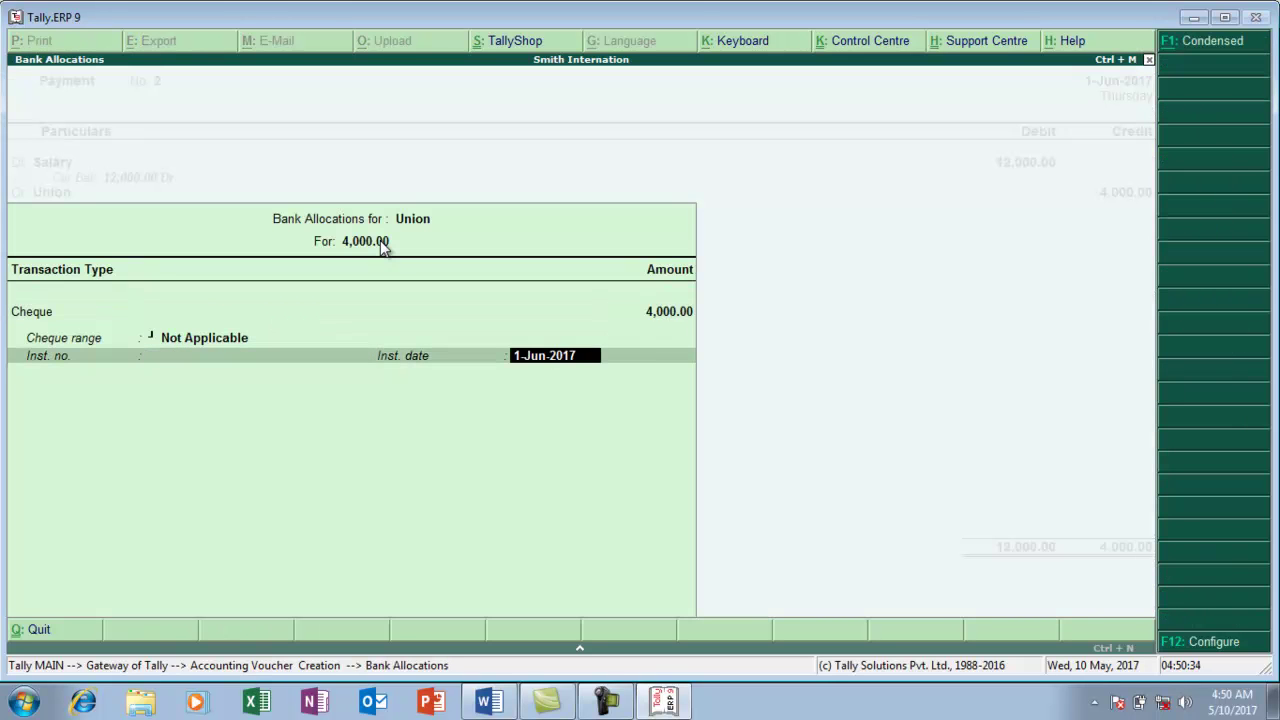
{"action": "key", "text": "Return"}
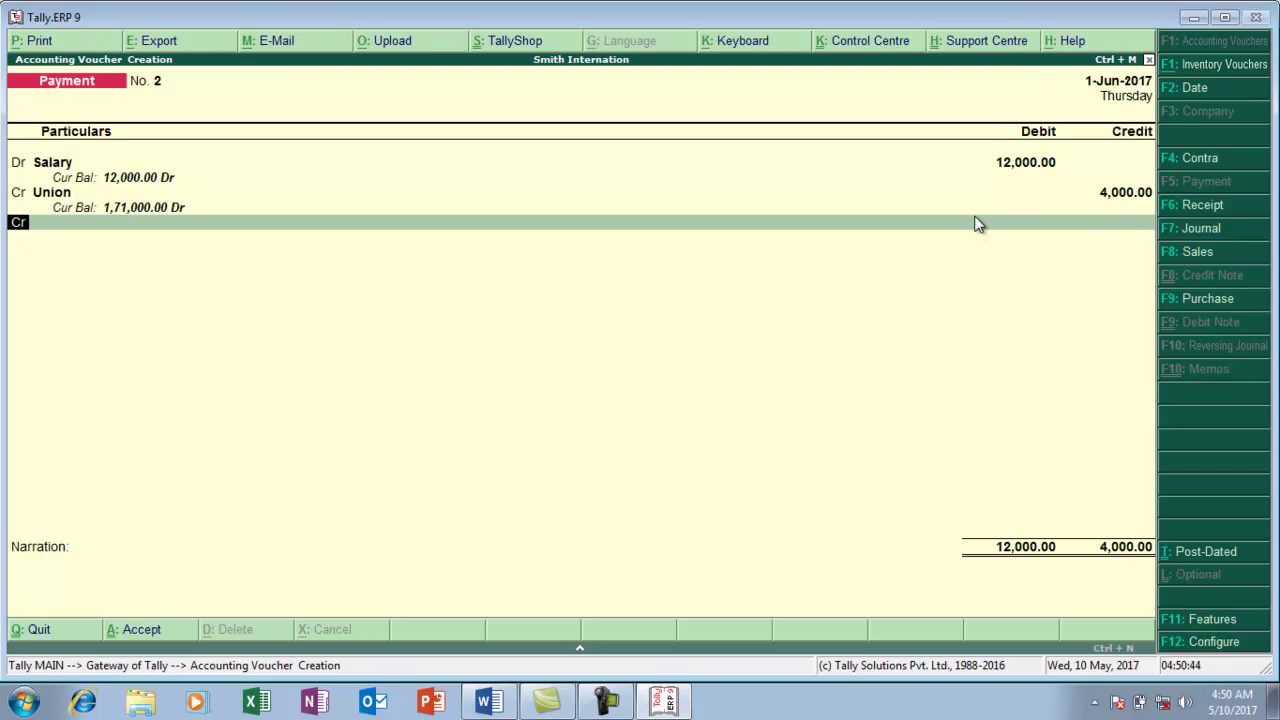
{"action": "key", "text": "alt+Tab"}
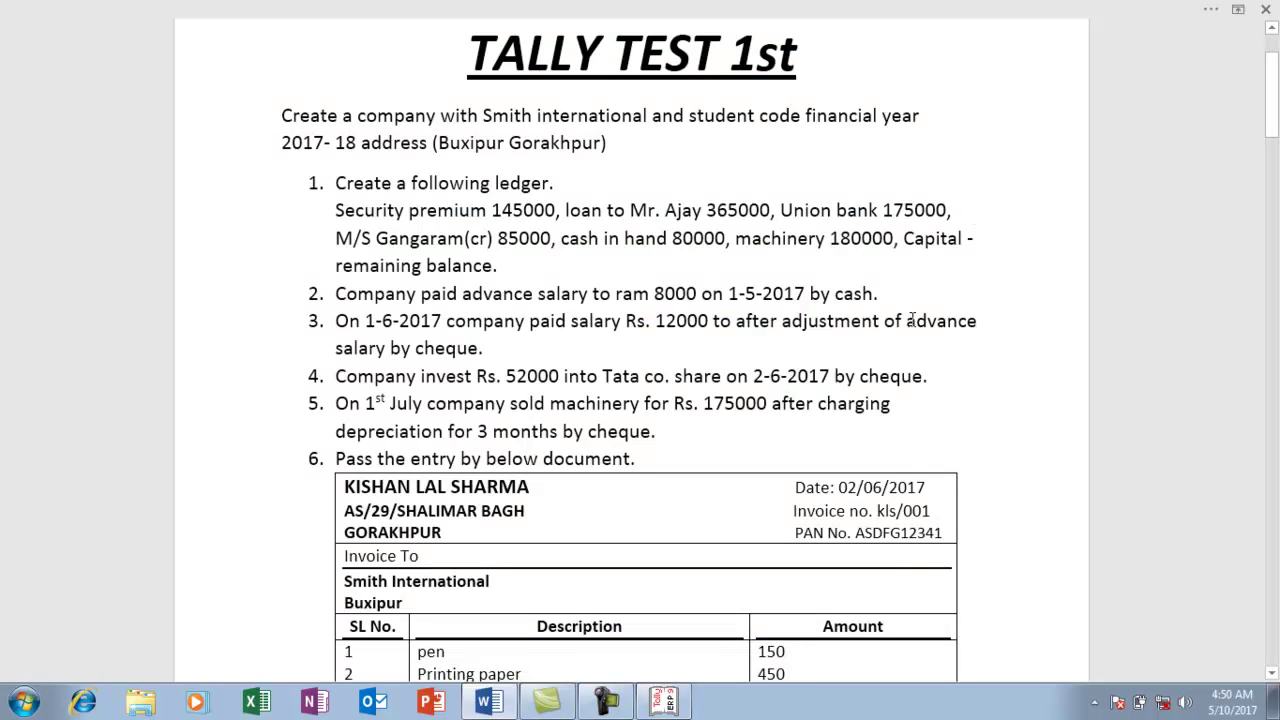
{"action": "key", "text": "alt+Tab"}
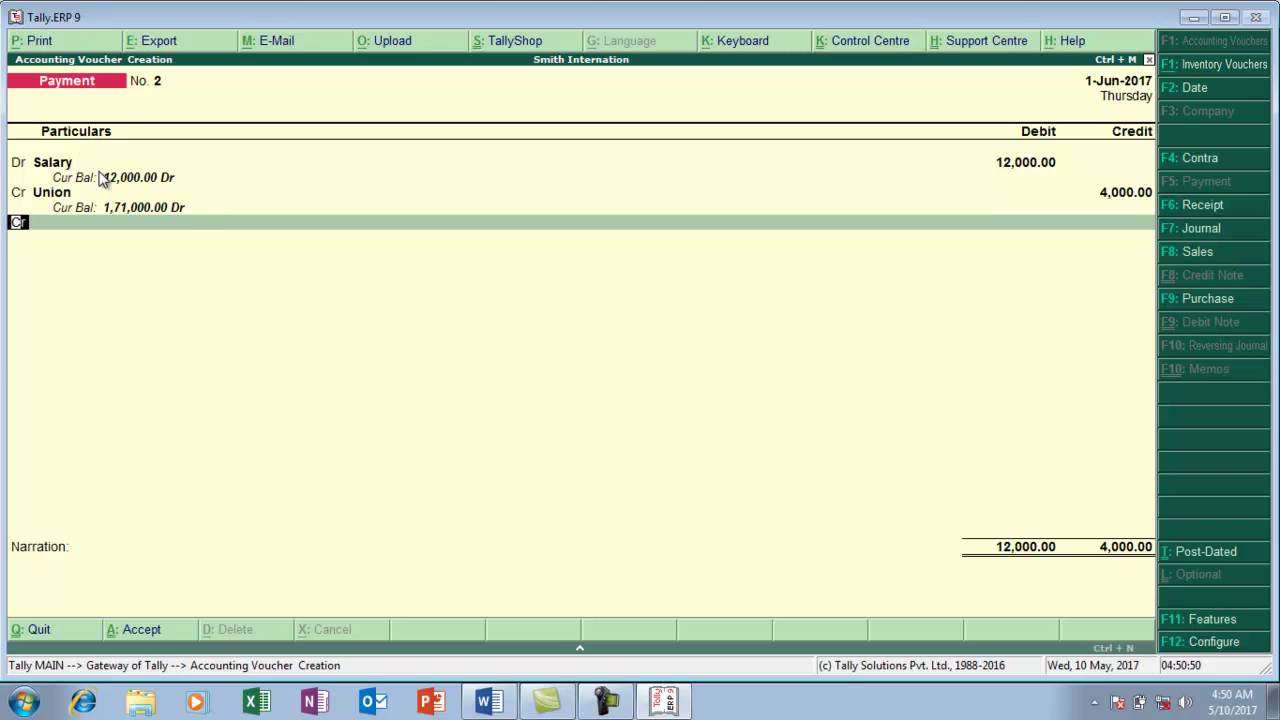
Add a second credit of 8,000.00 to Advance Salary.
{"action": "key", "text": "Return"}
{"action": "type", "text": "A"}
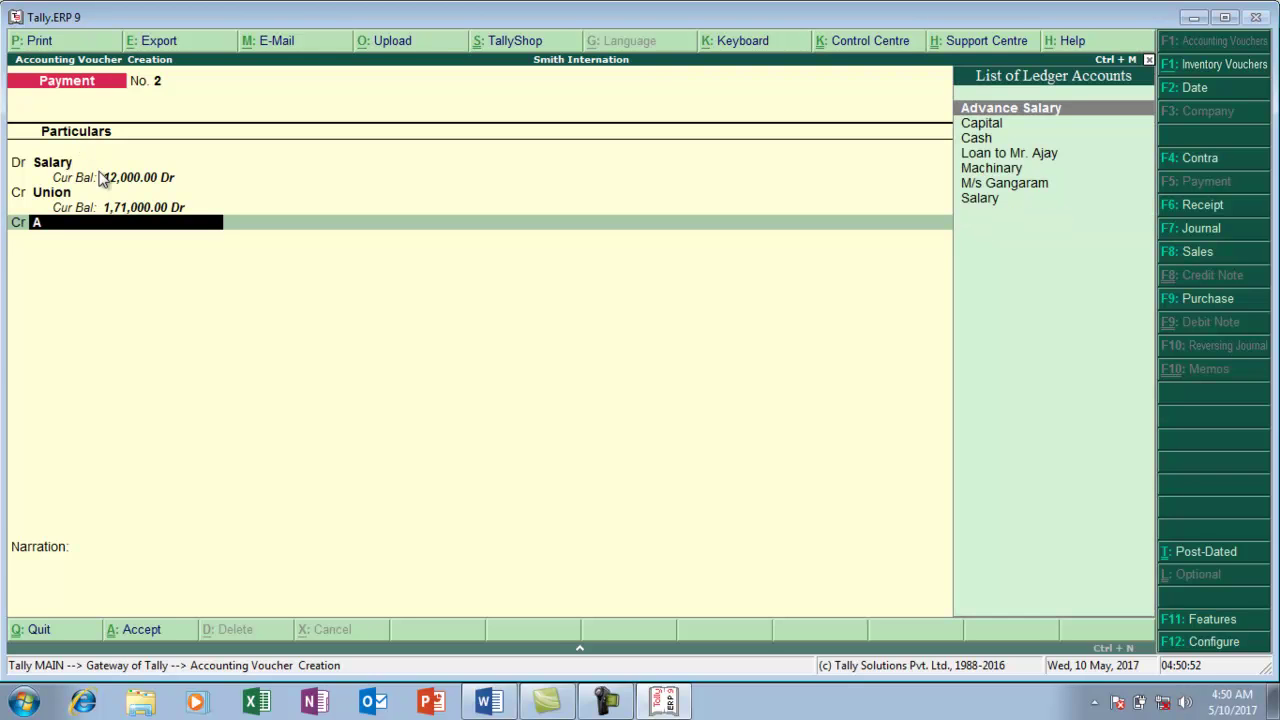
{"action": "key", "text": "Return"}
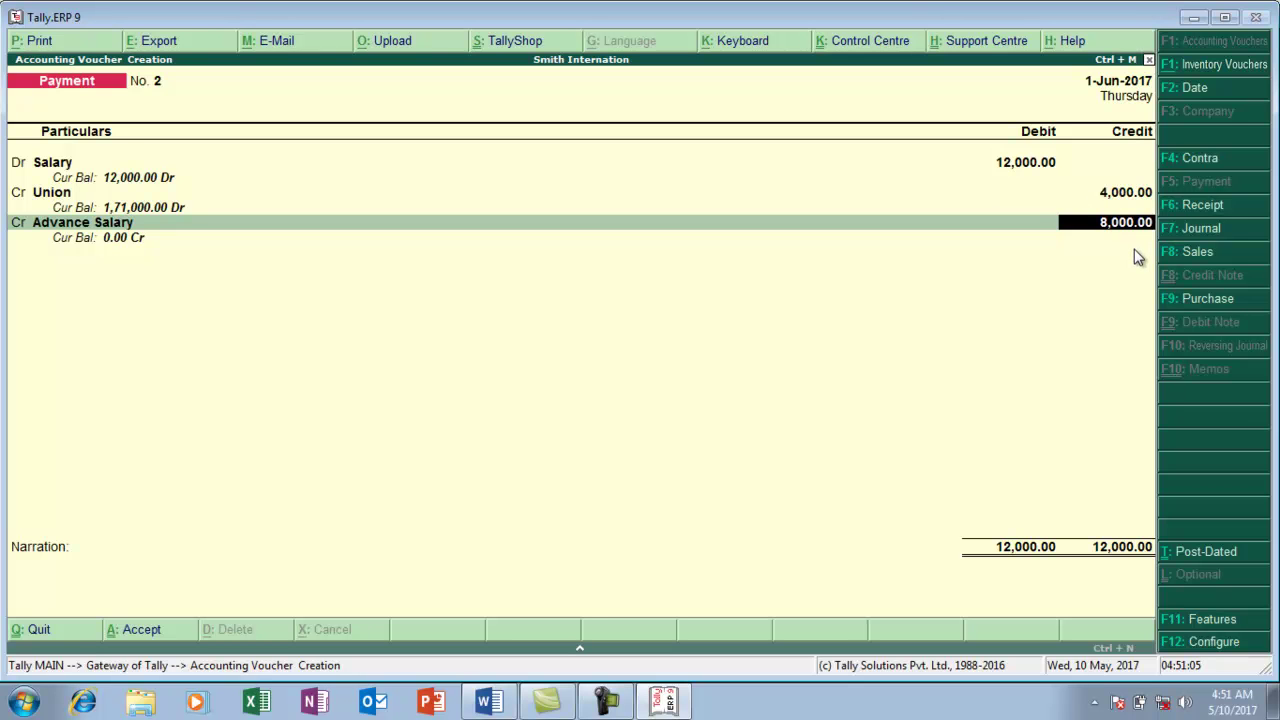
{"action": "key", "text": "Return"}
{"action": "key", "text": "Return"}
{"action": "key", "text": "Return"}
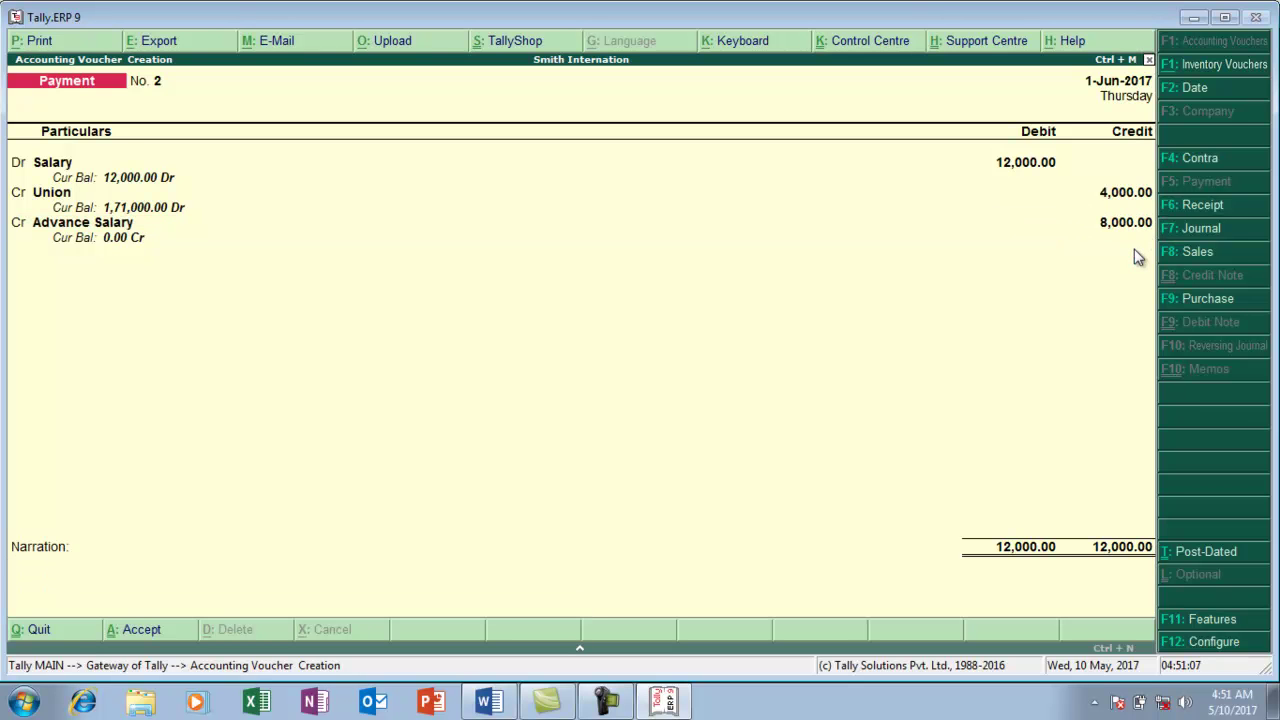
Read the next entry on the Word question sheet, then return to Tally's payment voucher 3.
{"action": "key", "text": "alt+Tab"}
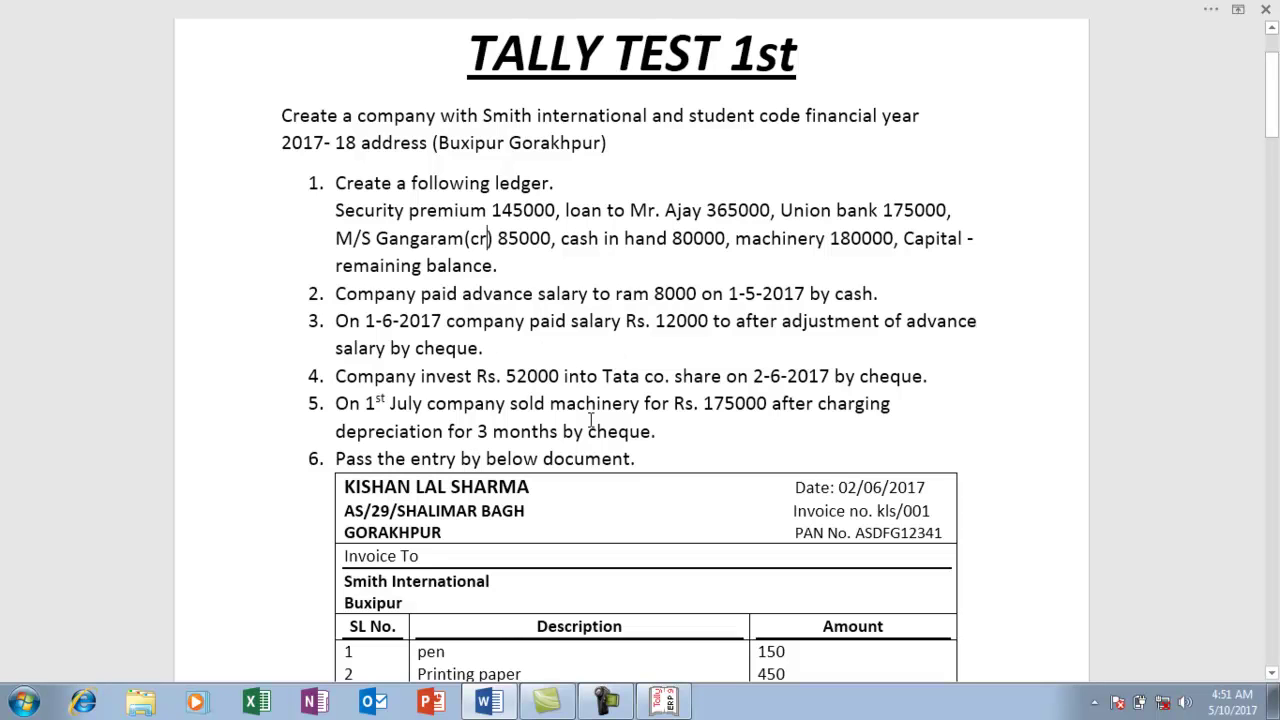
{"action": "key", "text": "alt+Tab"}
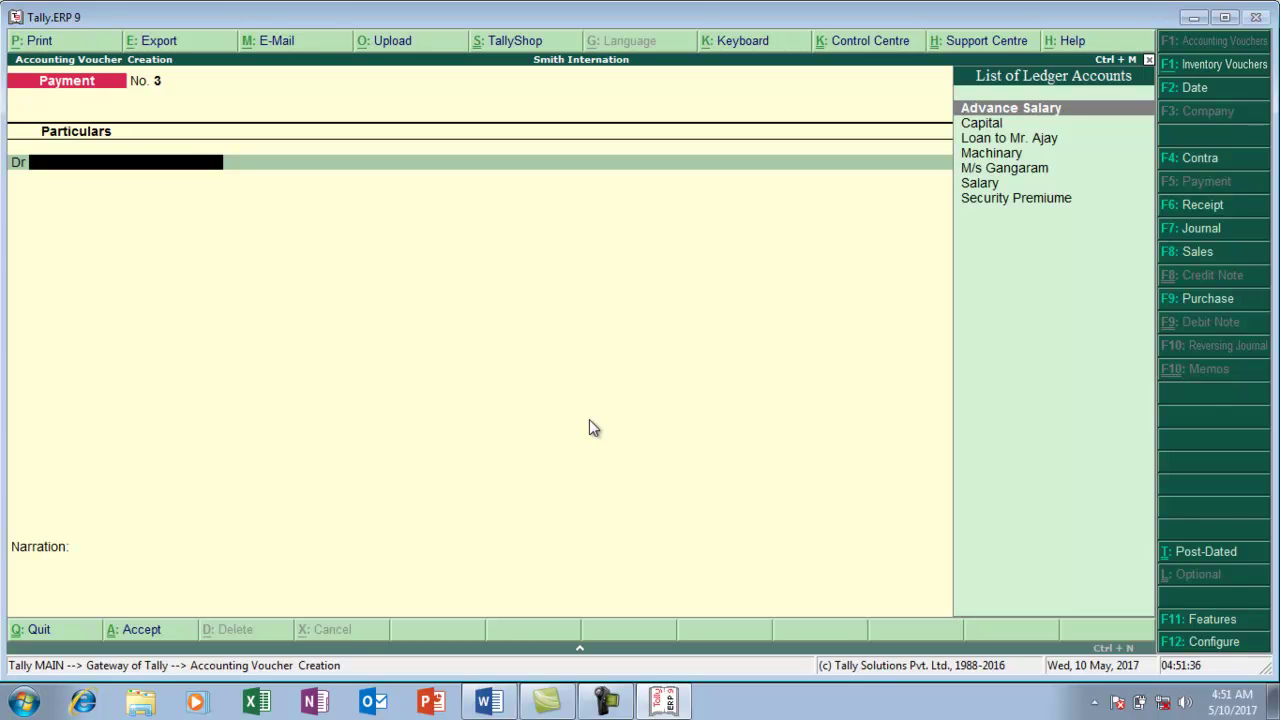
Create an 'Investment in Tata Share Co.' ledger under Investments.
{"action": "key", "text": "alt+c"}
{"action": "type", "text": "Invest"}
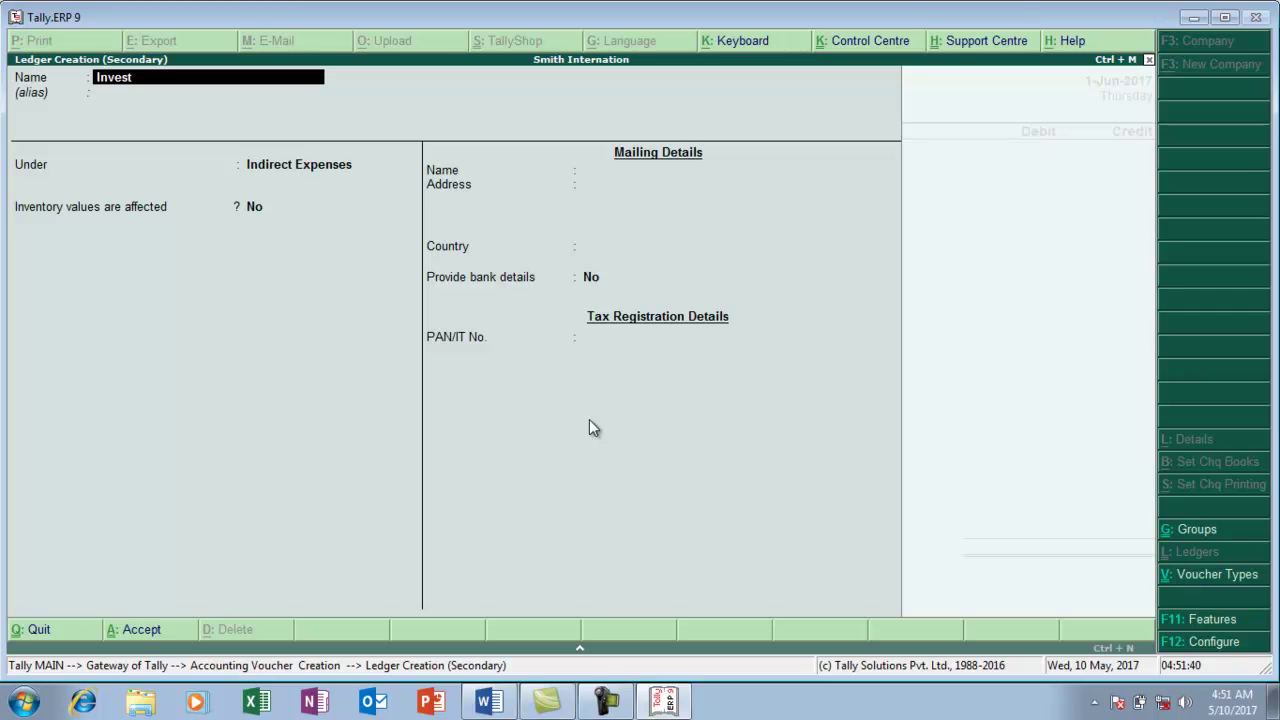
{"action": "type", "text": "ment in Tata Share Co."}
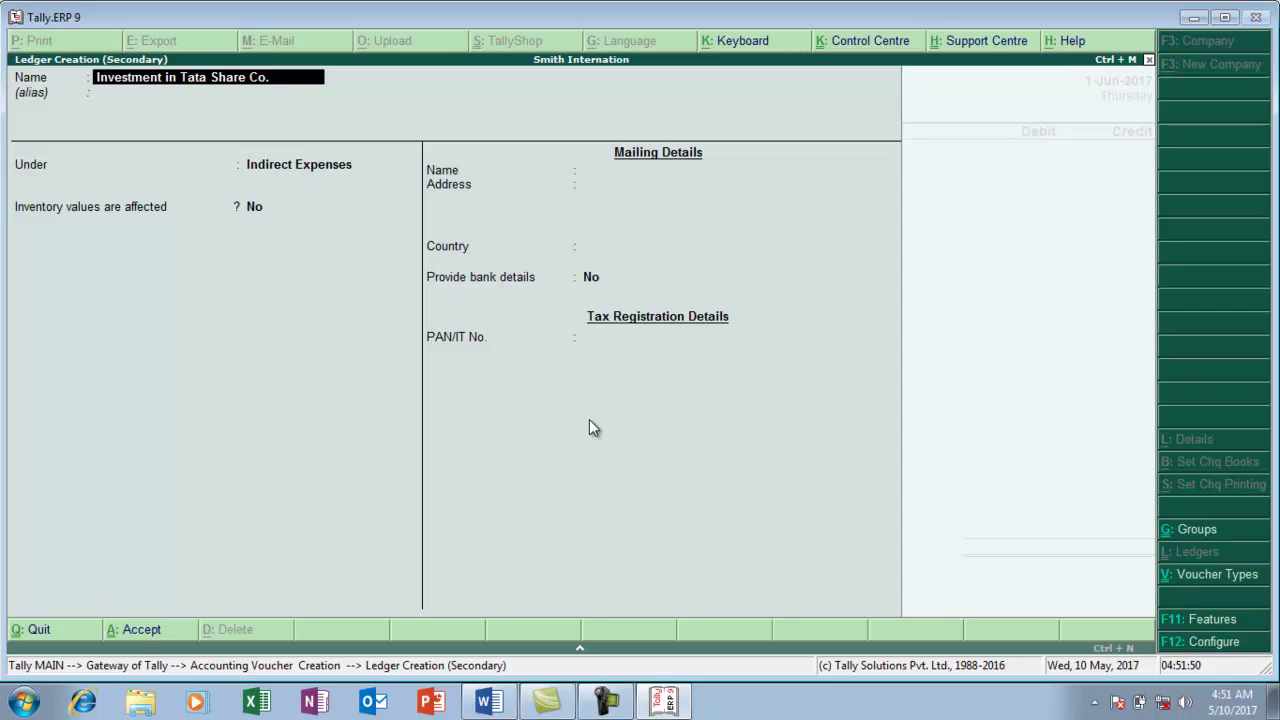
{"action": "key", "text": "Return"}
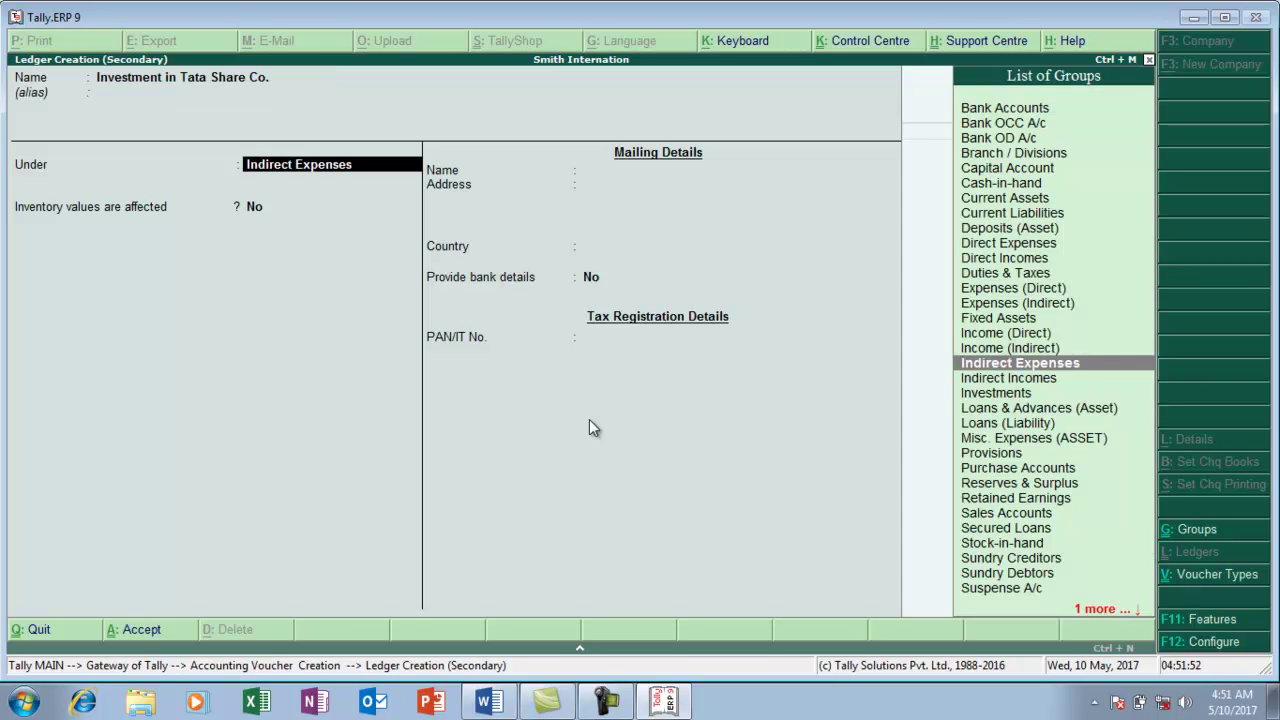
{"action": "type", "text": "I"}
{"action": "key", "text": "Down"}
{"action": "key", "text": "Down"}
{"action": "key", "text": "Down"}
{"action": "key", "text": "Down"}
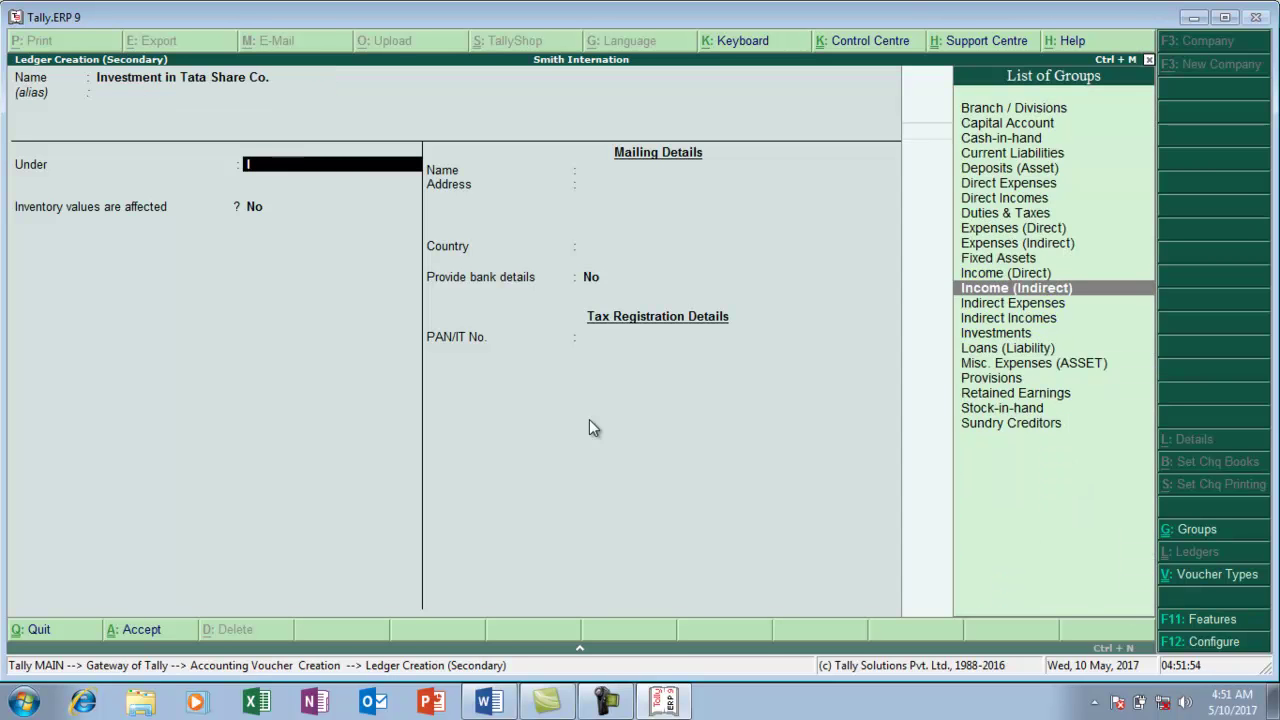
{"action": "key", "text": "Return"}
{"action": "key", "text": "Return"}
{"action": "key", "text": "Return"}
{"action": "key", "text": "Return"}
{"action": "key", "text": "Return"}
{"action": "key", "text": "Return"}
{"action": "key", "text": "Return"}
{"action": "key", "text": "Return"}
{"action": "key", "text": "Return"}
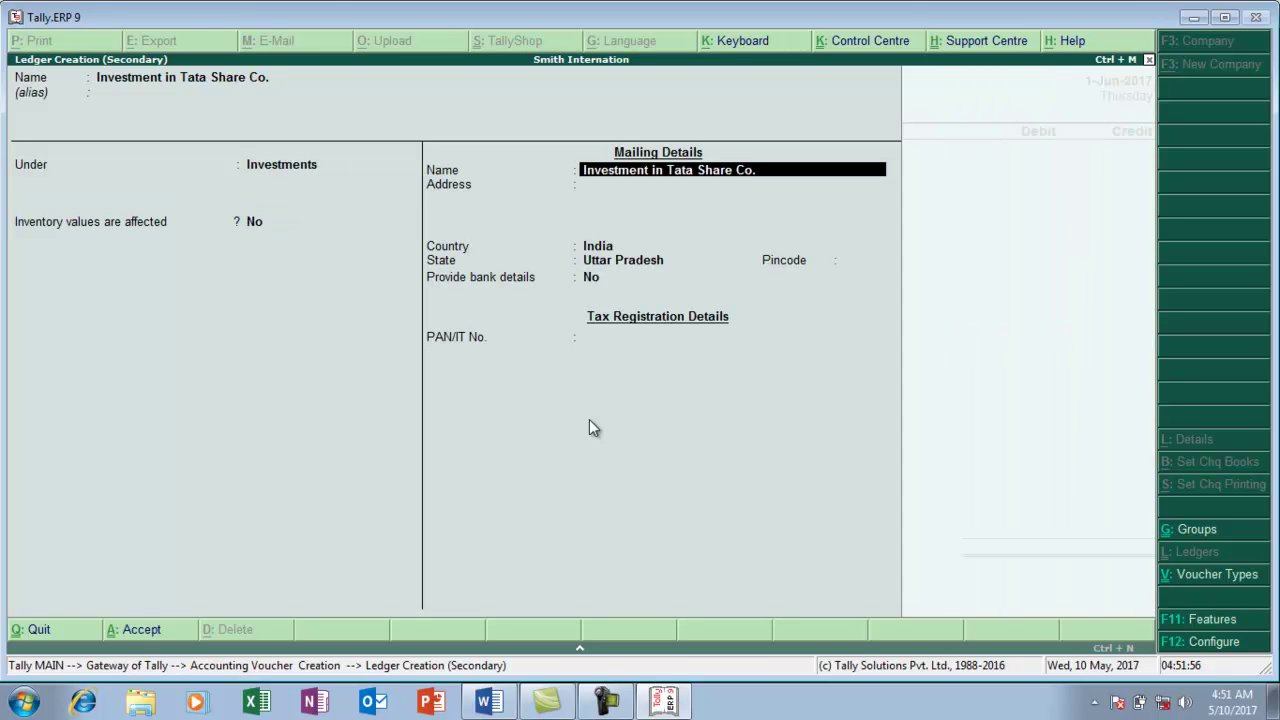
{"action": "key", "text": "Return"}
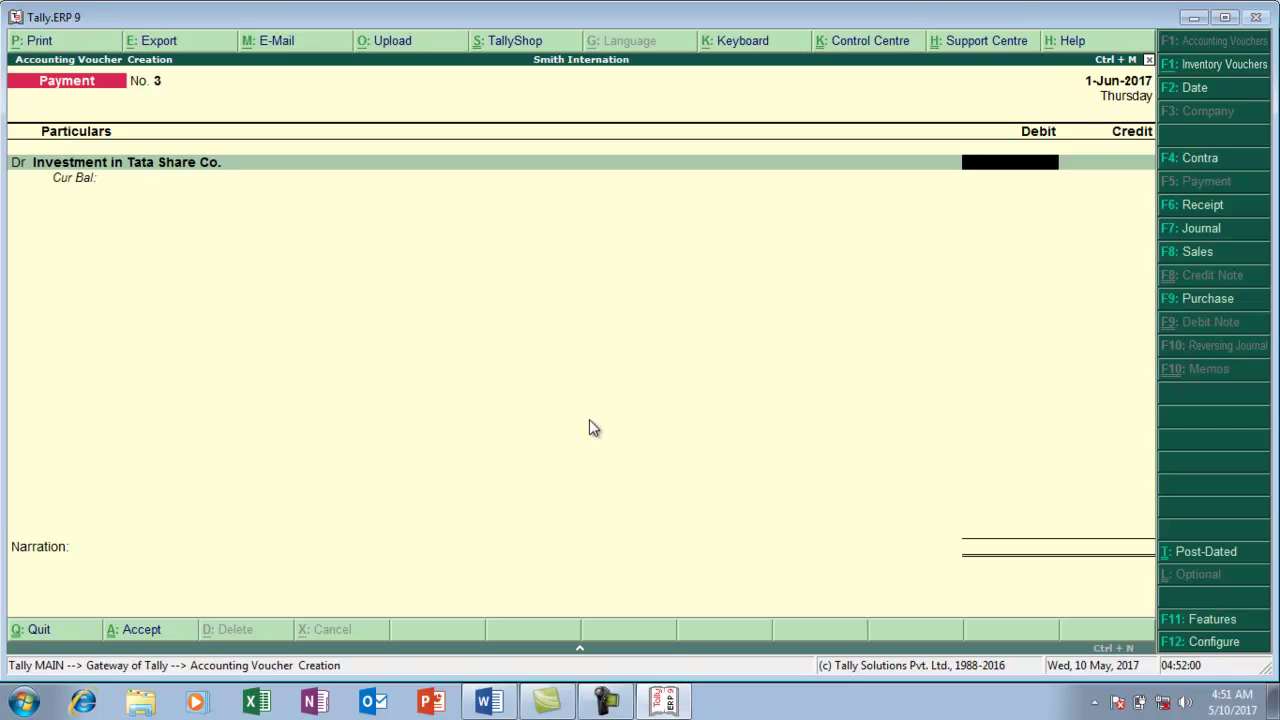
Debit the investment 52,000 against Union and save voucher 3.
{"action": "type", "text": "52"}
{"action": "type", "text": "000"}
{"action": "key", "text": "Return"}
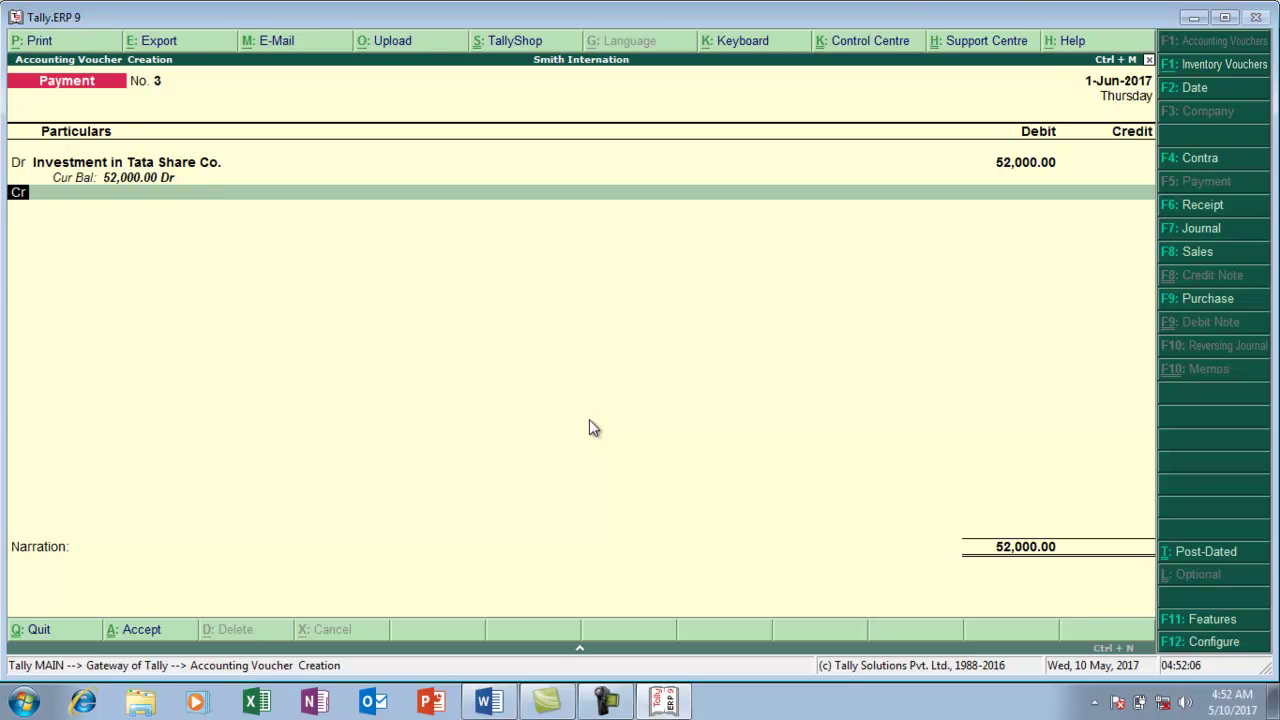
{"action": "key", "text": "Return"}
{"action": "type", "text": "Union"}
{"action": "key", "text": "Return"}
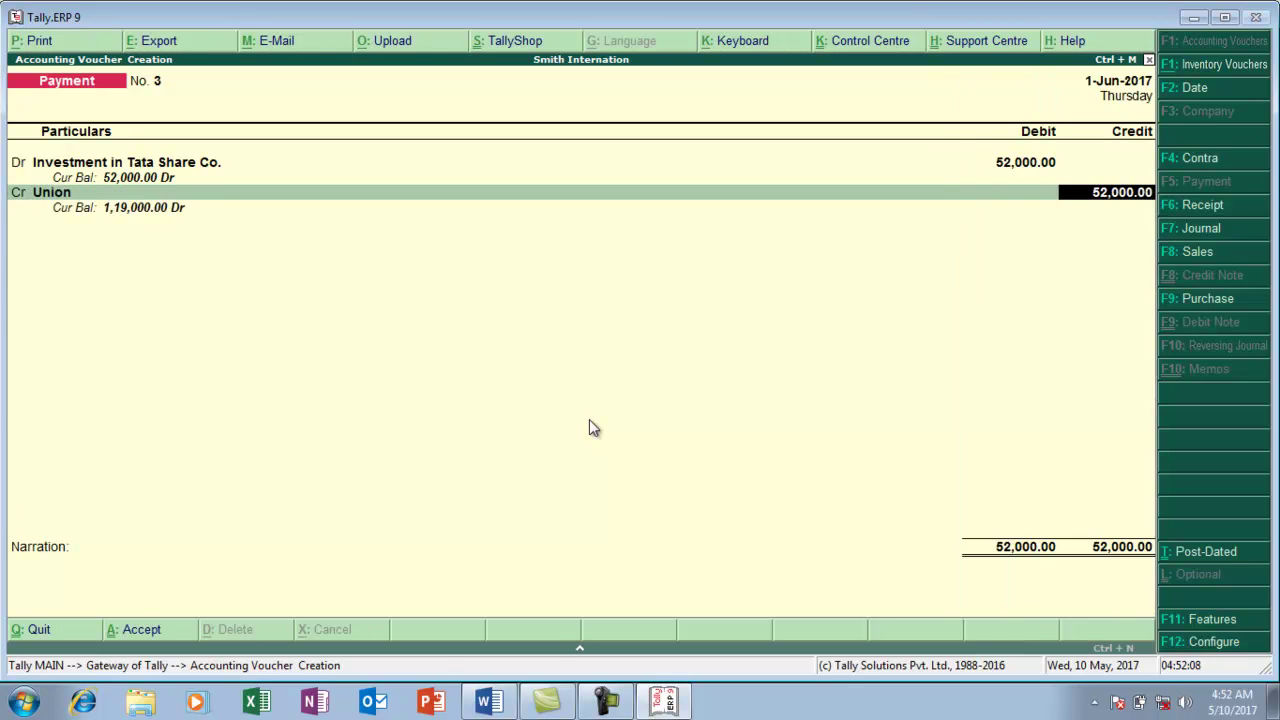
{"action": "key", "text": "Return"}
{"action": "key", "text": "Return"}
{"action": "key", "text": "Return"}
{"action": "key", "text": "Return"}
{"action": "key", "text": "Return"}
{"action": "key", "text": "Return"}
{"action": "key", "text": "Escape"}
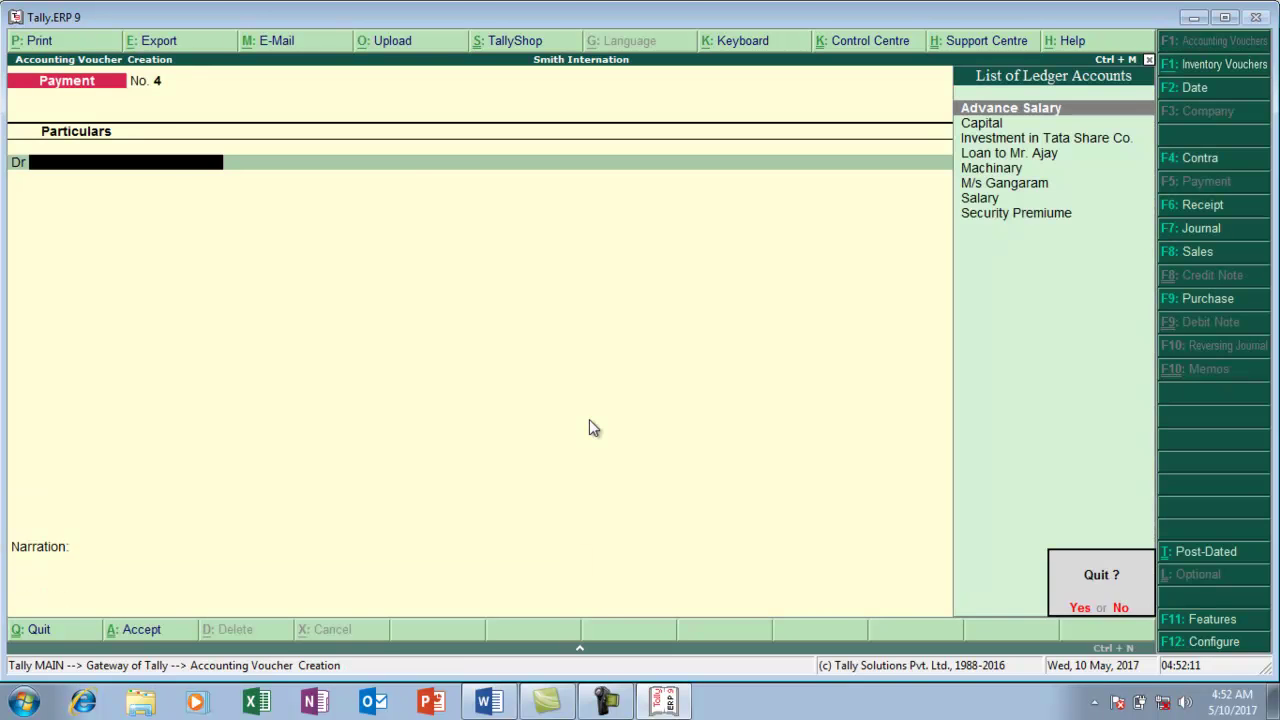
Quit to Gateway of Tally and view the detailed Balance Sheet totalling 8,00,000.00.
{"action": "key", "text": "Return"}
{"action": "key", "text": "Down"}
{"action": "key", "text": "Down"}
{"action": "key", "text": "Down"}
{"action": "key", "text": "Down"}
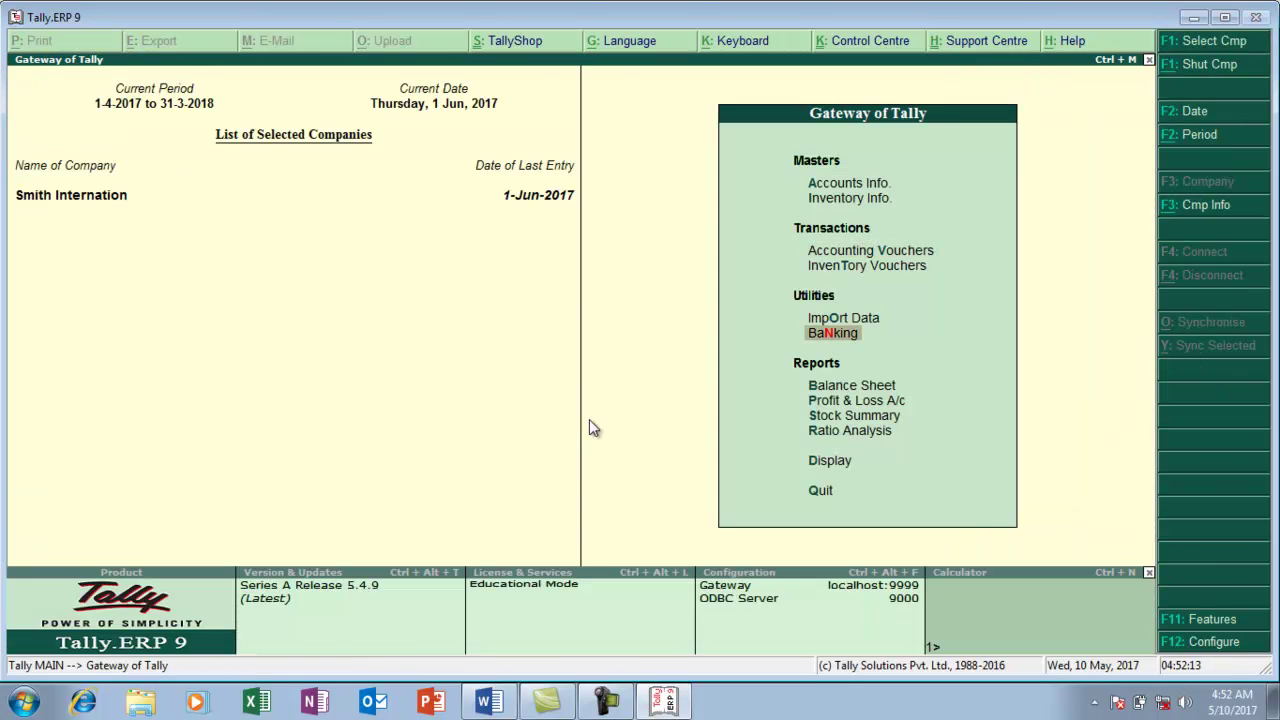
{"action": "key", "text": "Return"}
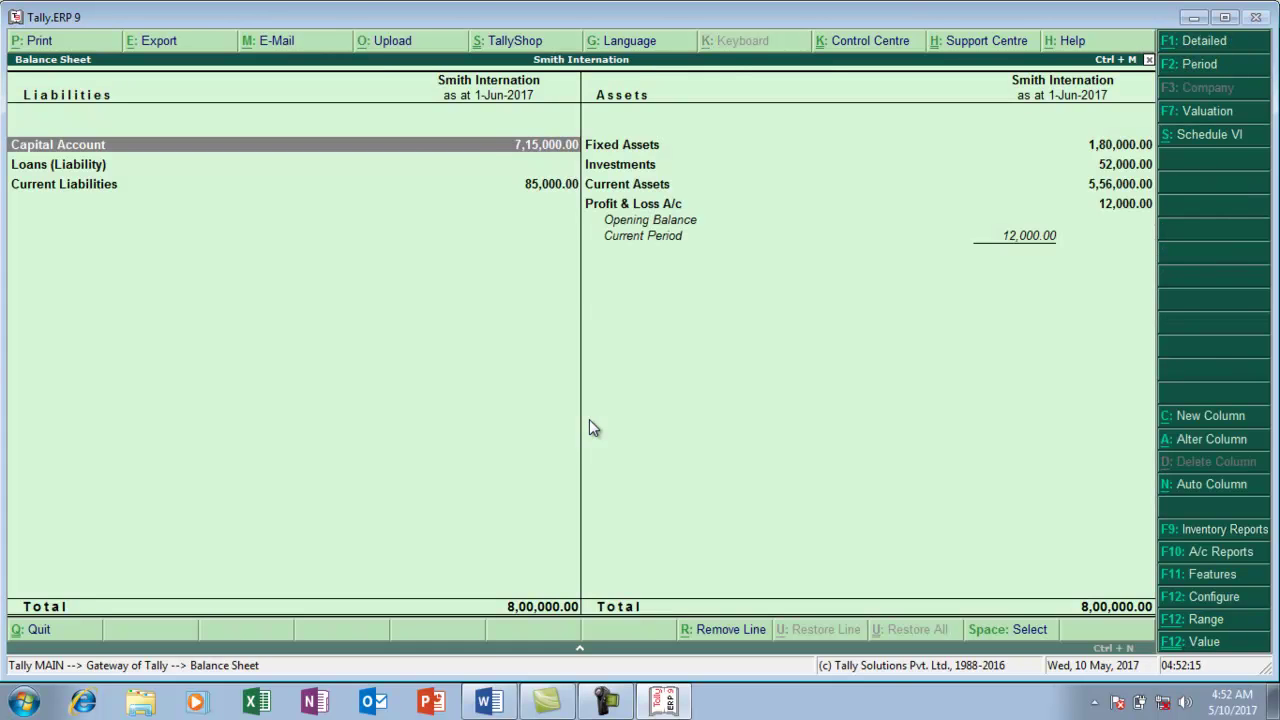
{"action": "key", "text": "alt+F1"}
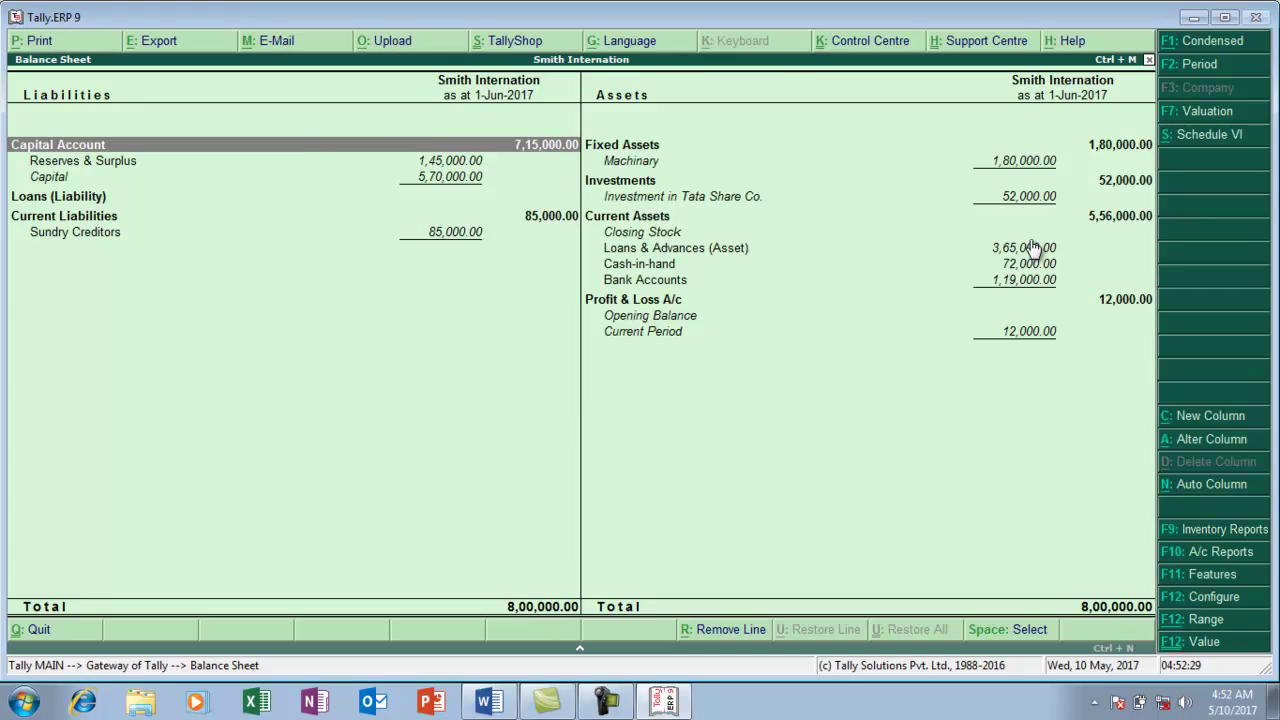
{"action": "key", "text": "alt+Tab"}
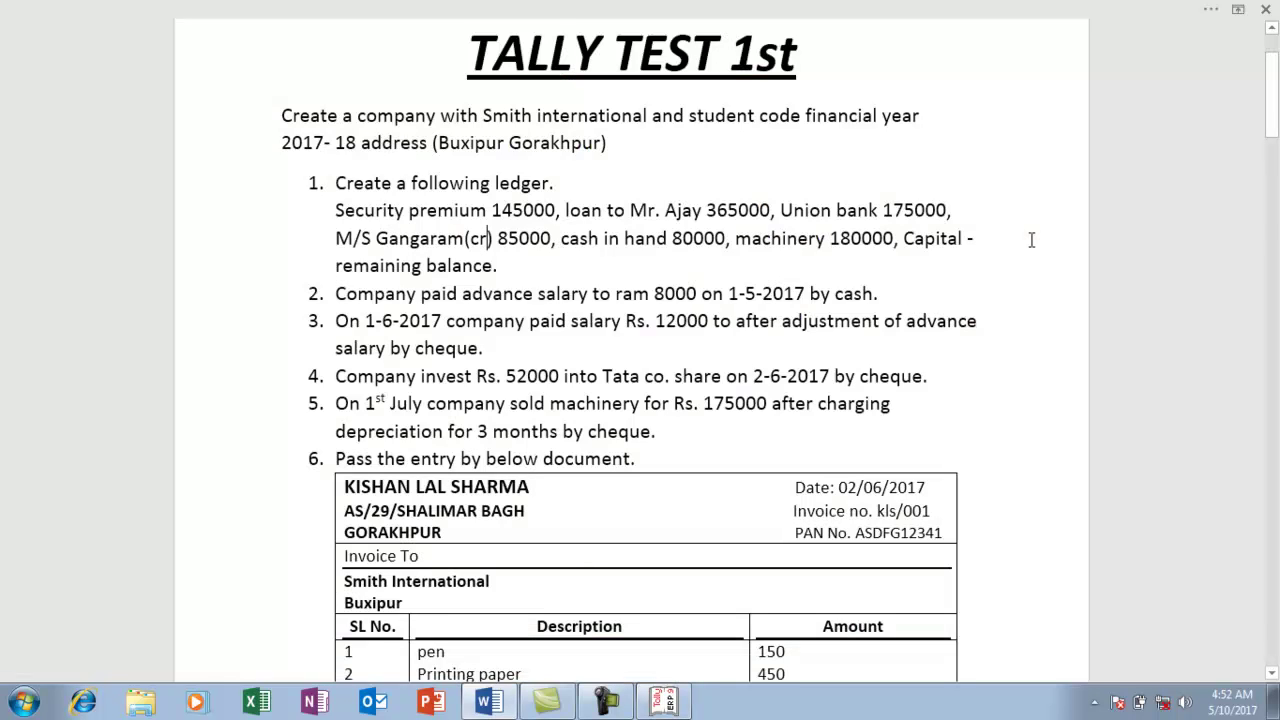
{"action": "key", "text": "Down"}
{"action": "key", "text": "Down"}
{"action": "key", "text": "Down"}
{"action": "key", "text": "Down"}
Start a Journal voucher dated 1-Jul-2017 from Accounting Vouchers.
{"action": "key", "text": "alt+Tab"}
{"action": "key", "text": "Escape"}
{"action": "key", "text": "Home"}
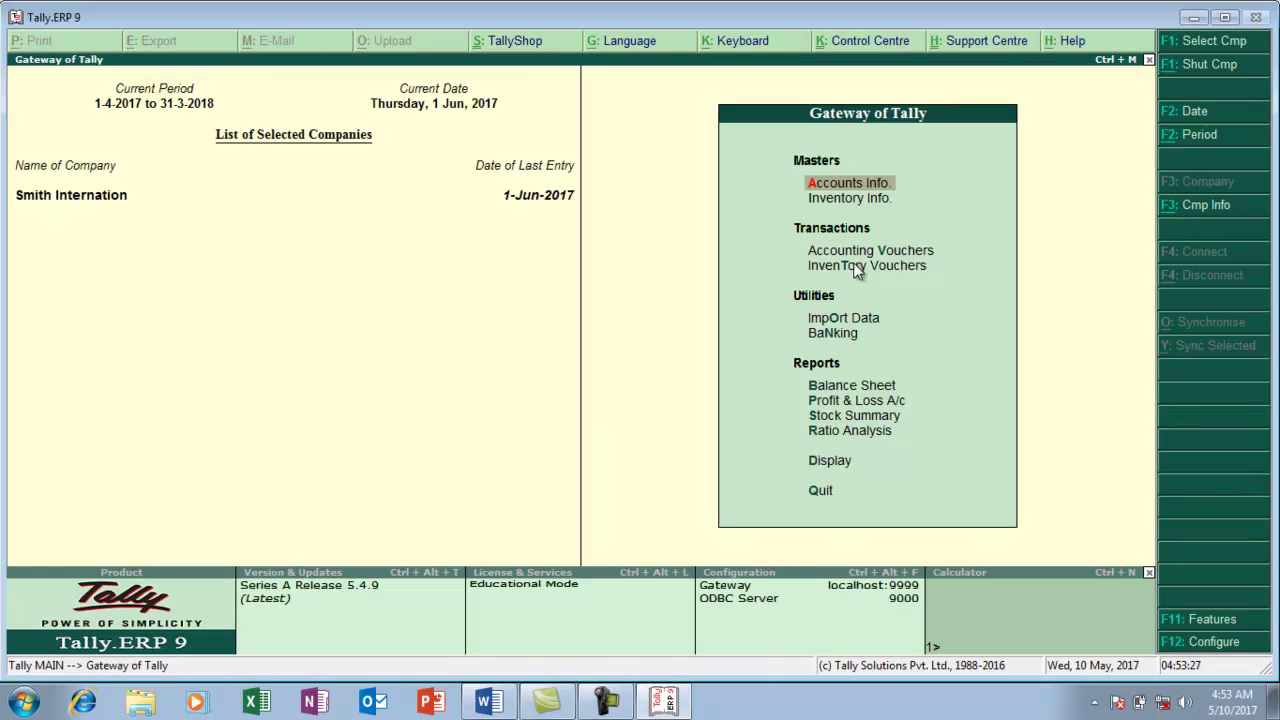
{"action": "key", "text": "Down"}
{"action": "key", "text": "Down"}
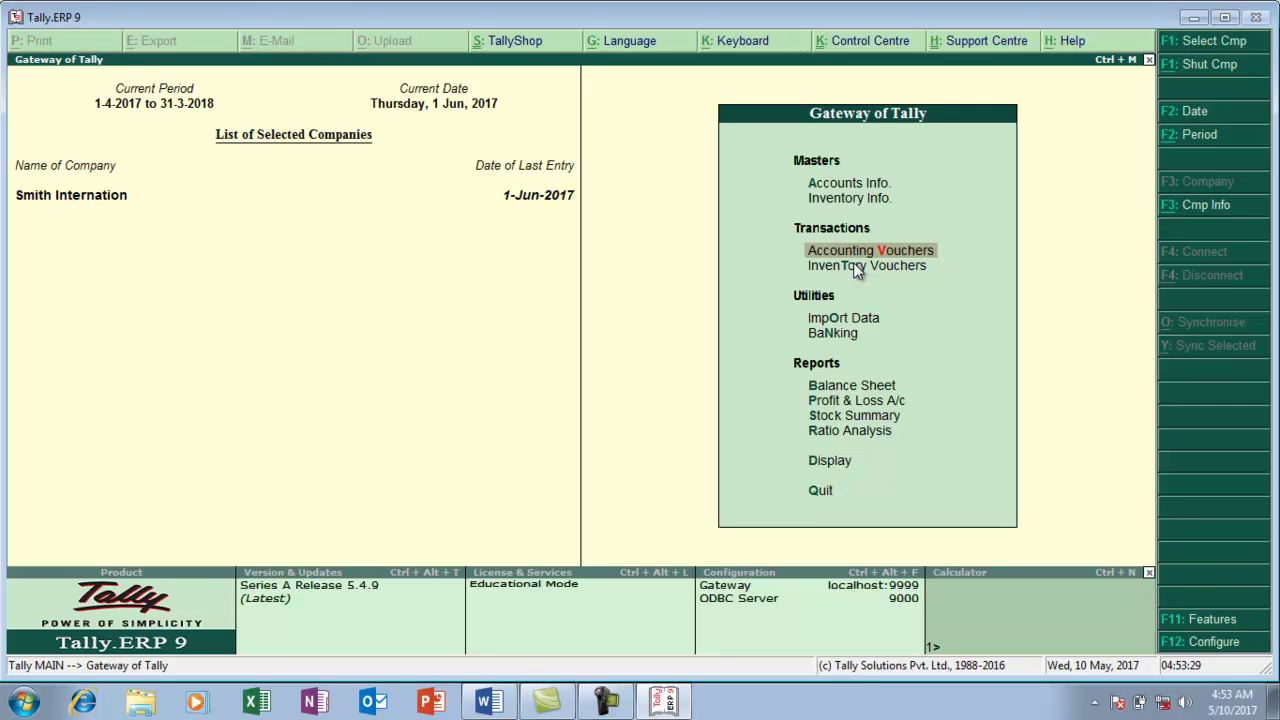
{"action": "key", "text": "Return"}
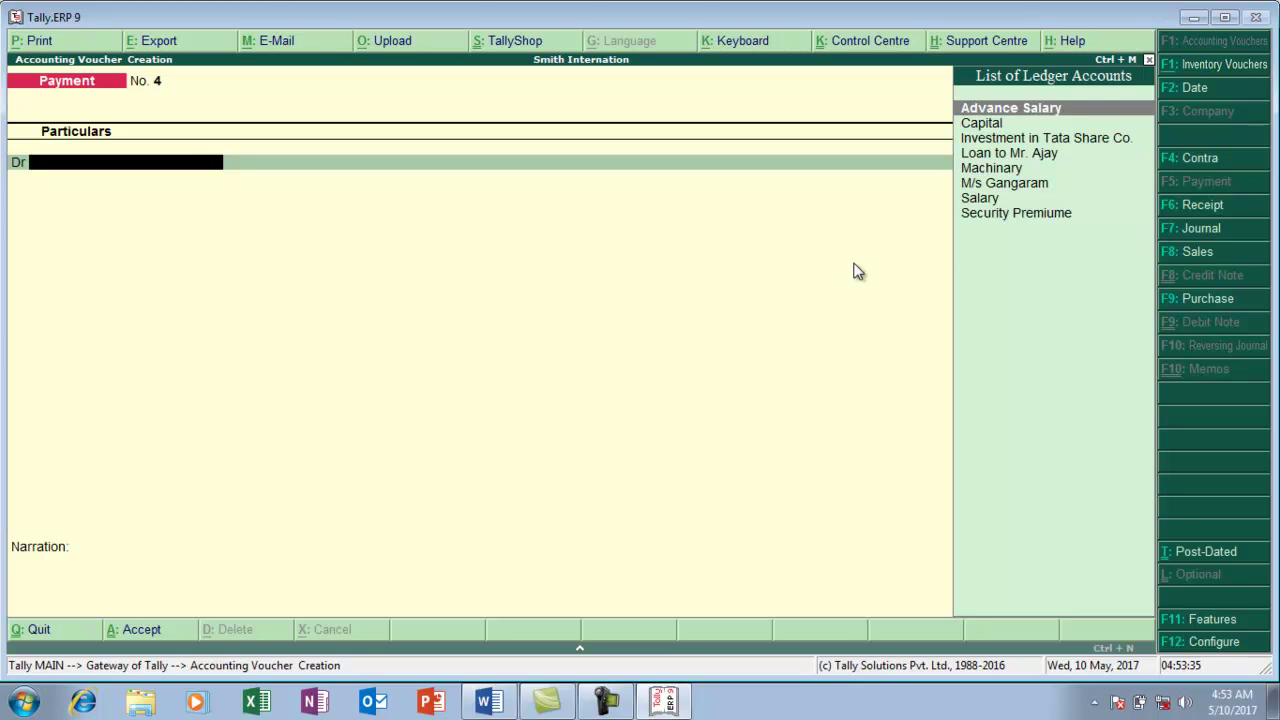
{"action": "key", "text": "F7"}
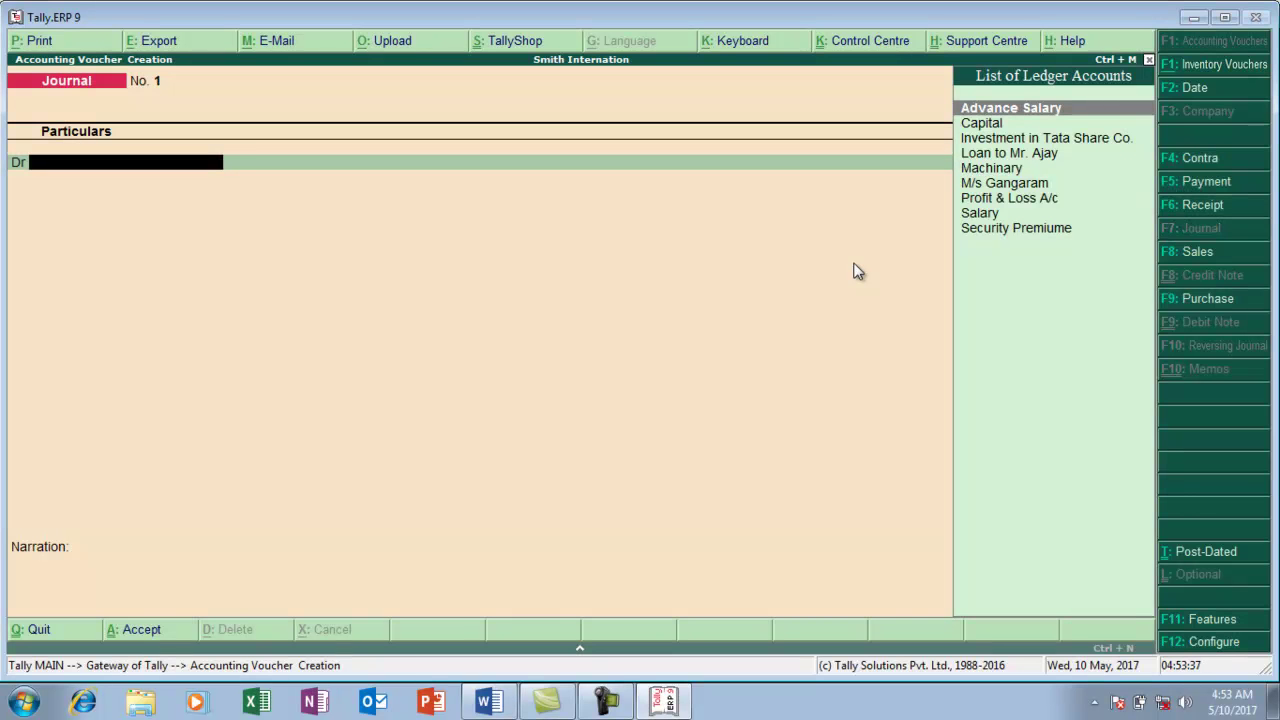
{"action": "key", "text": "F2"}
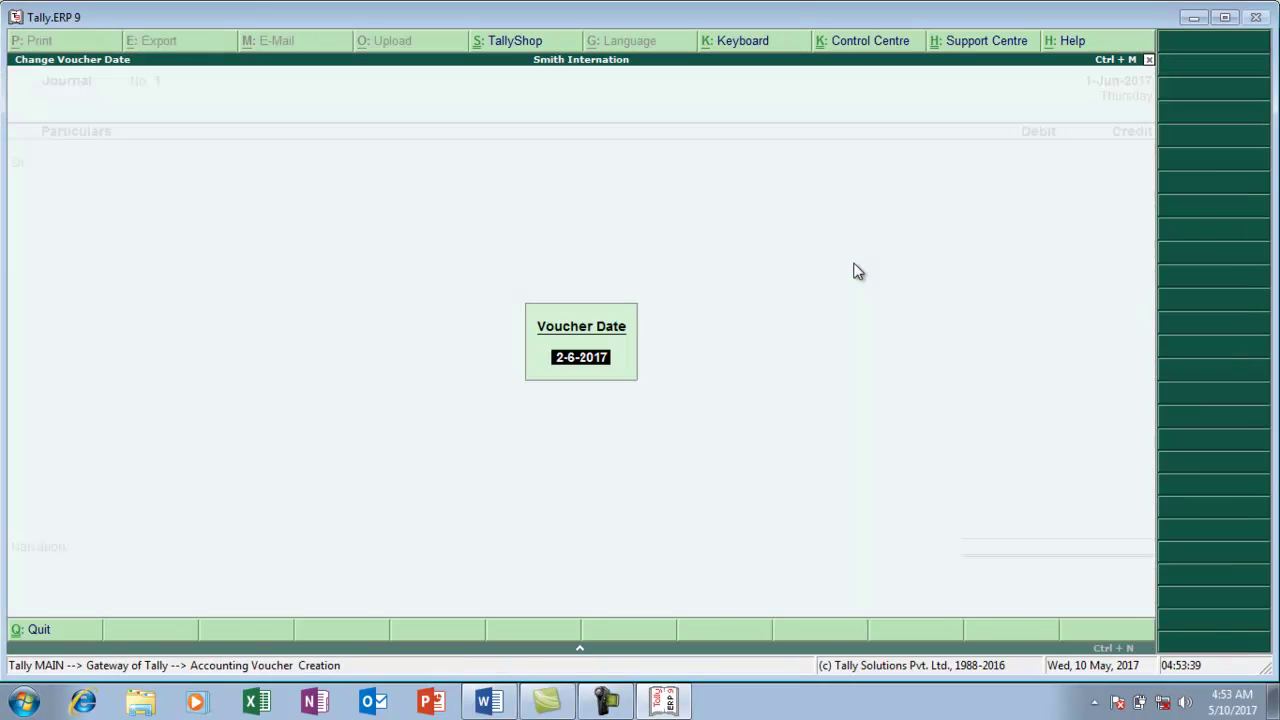
{"action": "type", "text": "1-7"}
{"action": "key", "text": "Return"}
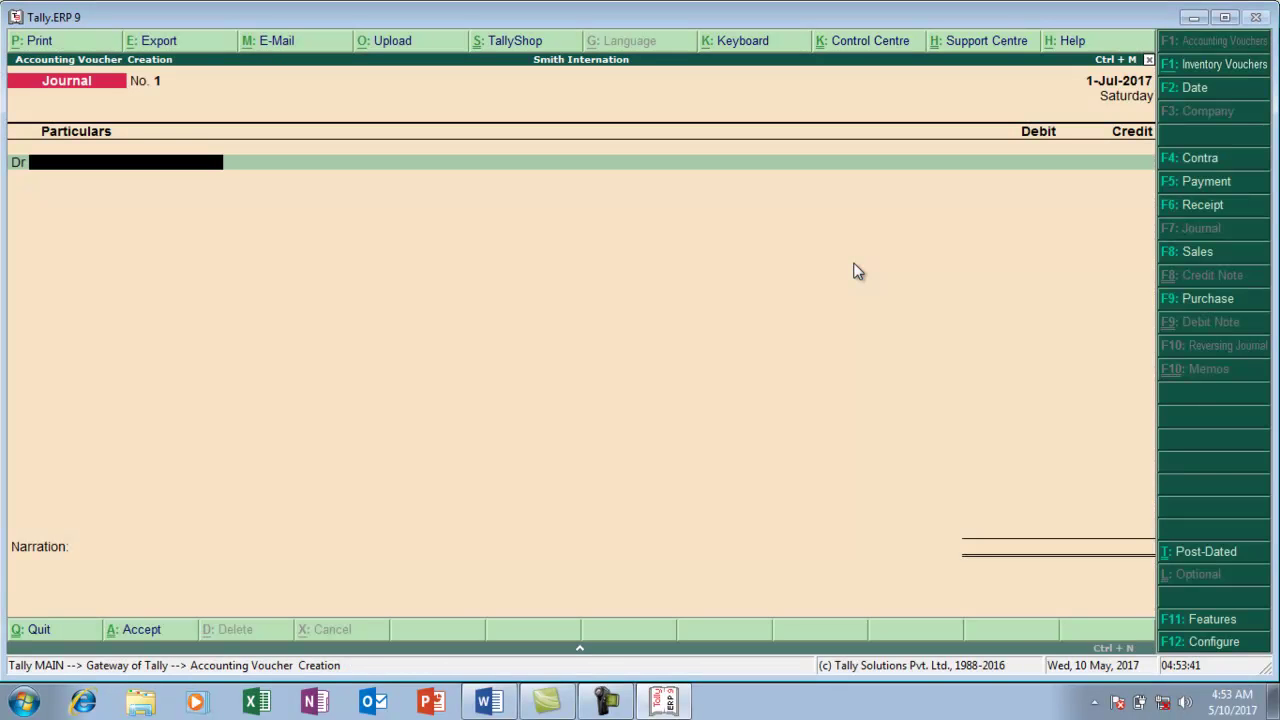
Create a Dep. ledger under Indirect Expenses as the journal's debit.
{"action": "key", "text": "alt+c"}
{"action": "type", "text": "Dep."}
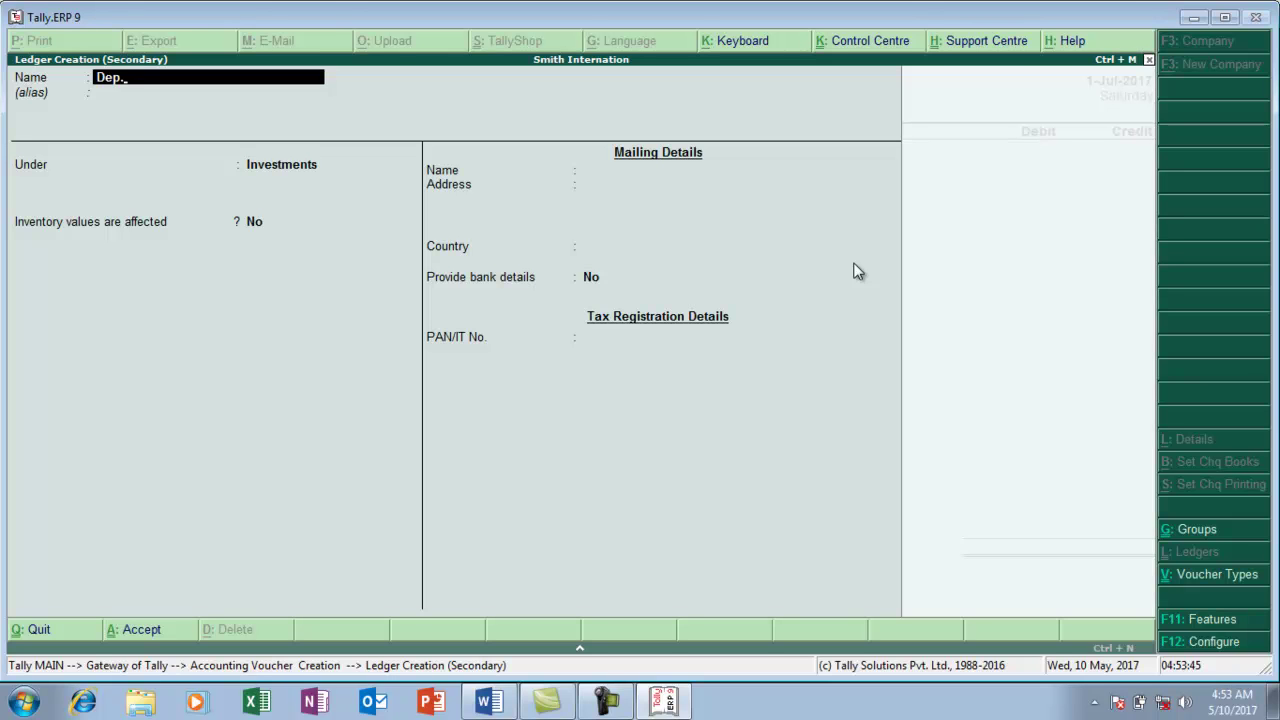
{"action": "key", "text": "Return"}
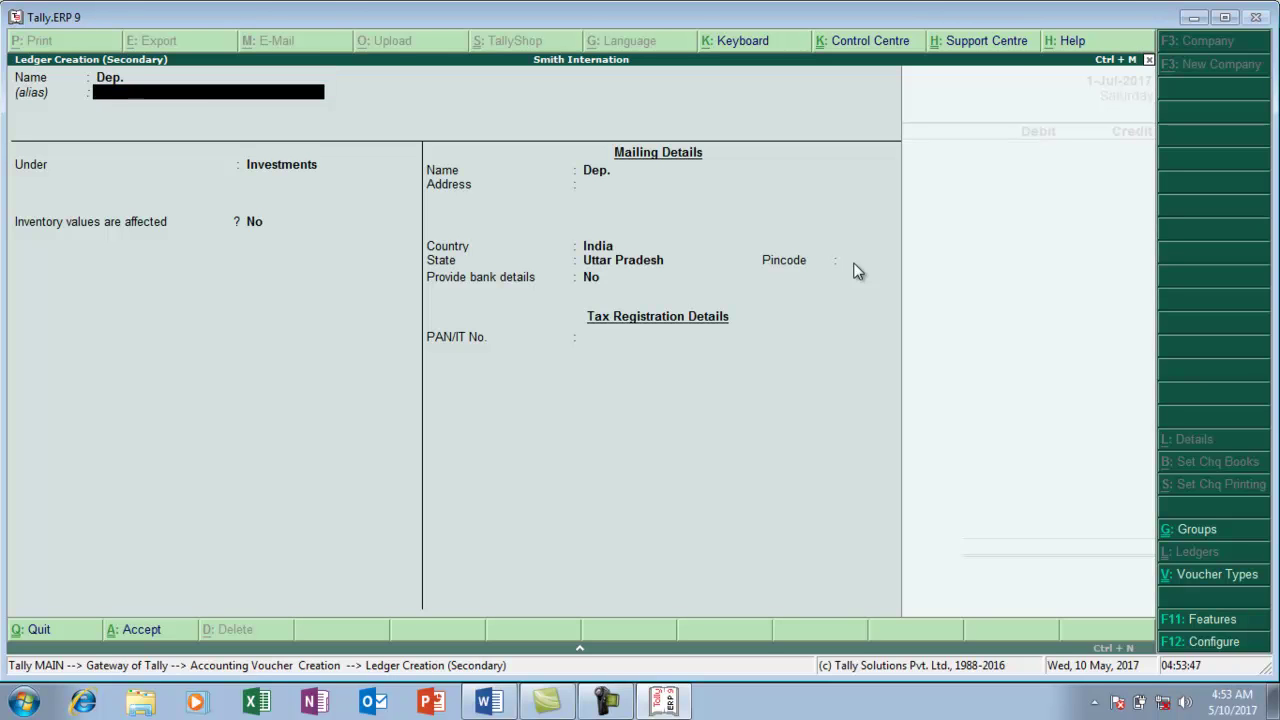
{"action": "key", "text": "Return"}
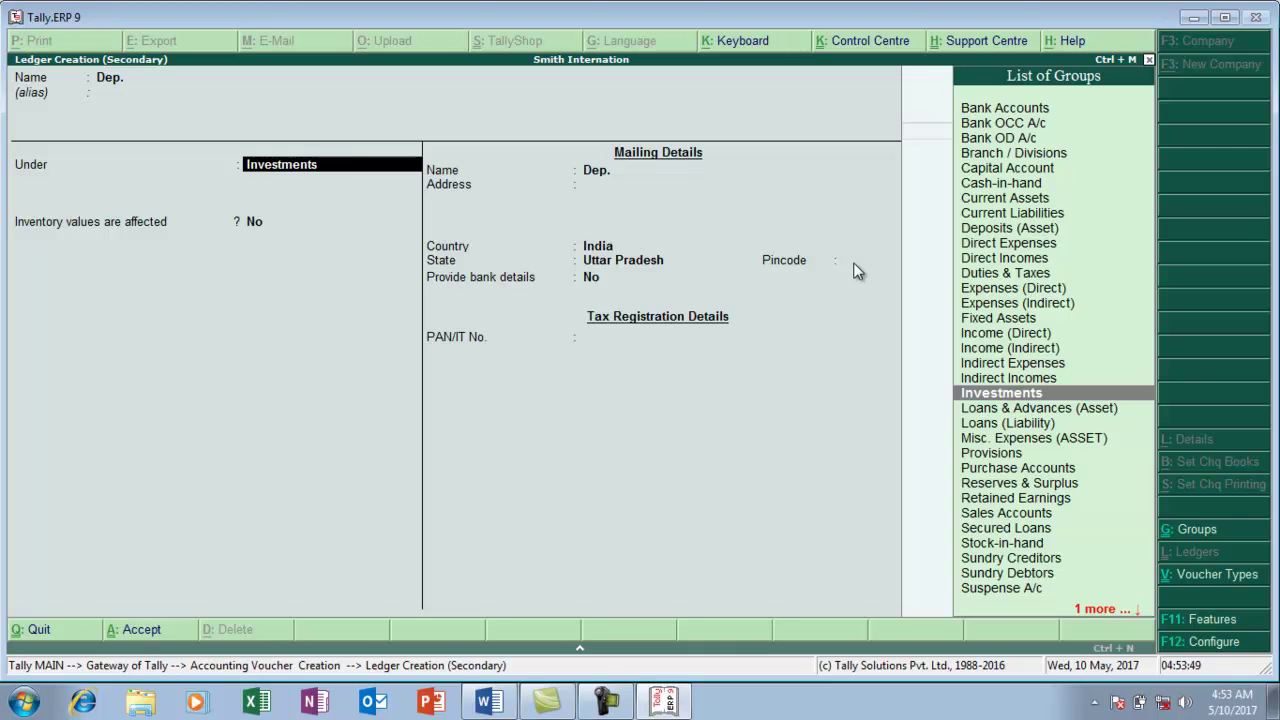
{"action": "type", "text": "I"}
{"action": "key", "text": "Down"}
{"action": "key", "text": "Down"}
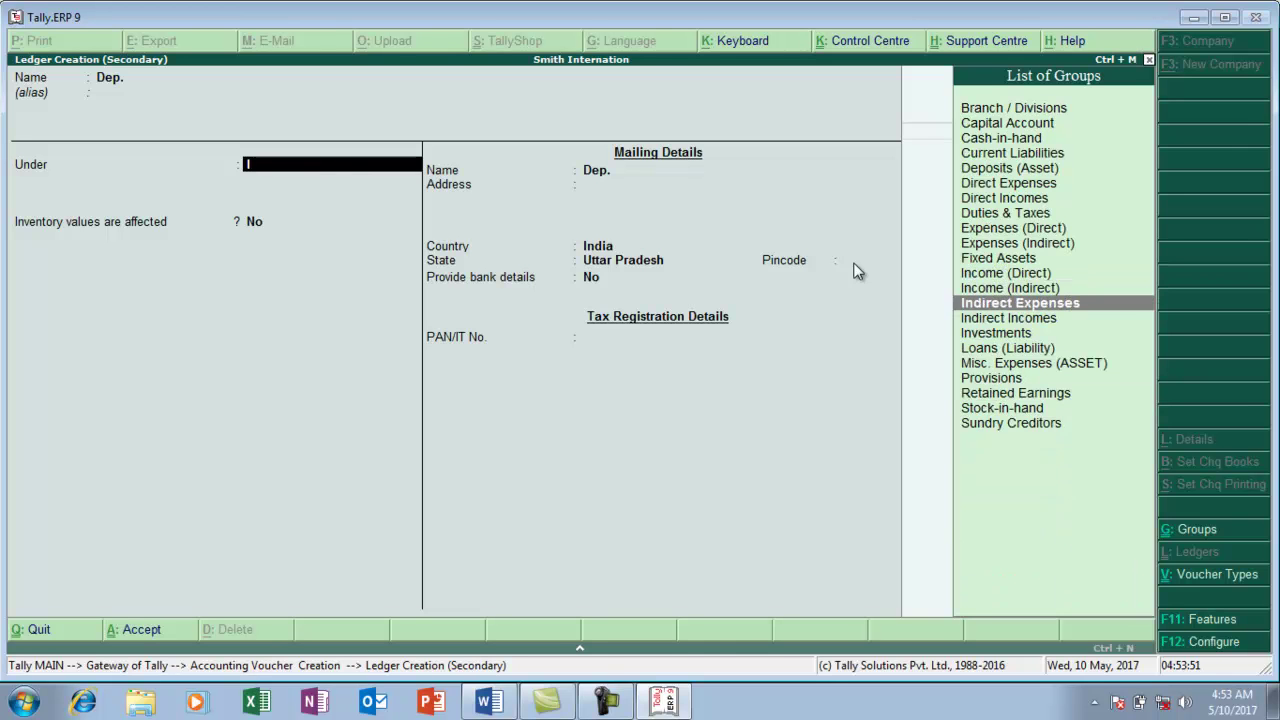
{"action": "key", "text": "Return"}
{"action": "key", "text": "Return"}
{"action": "key", "text": "Return"}
{"action": "key", "text": "Return"}
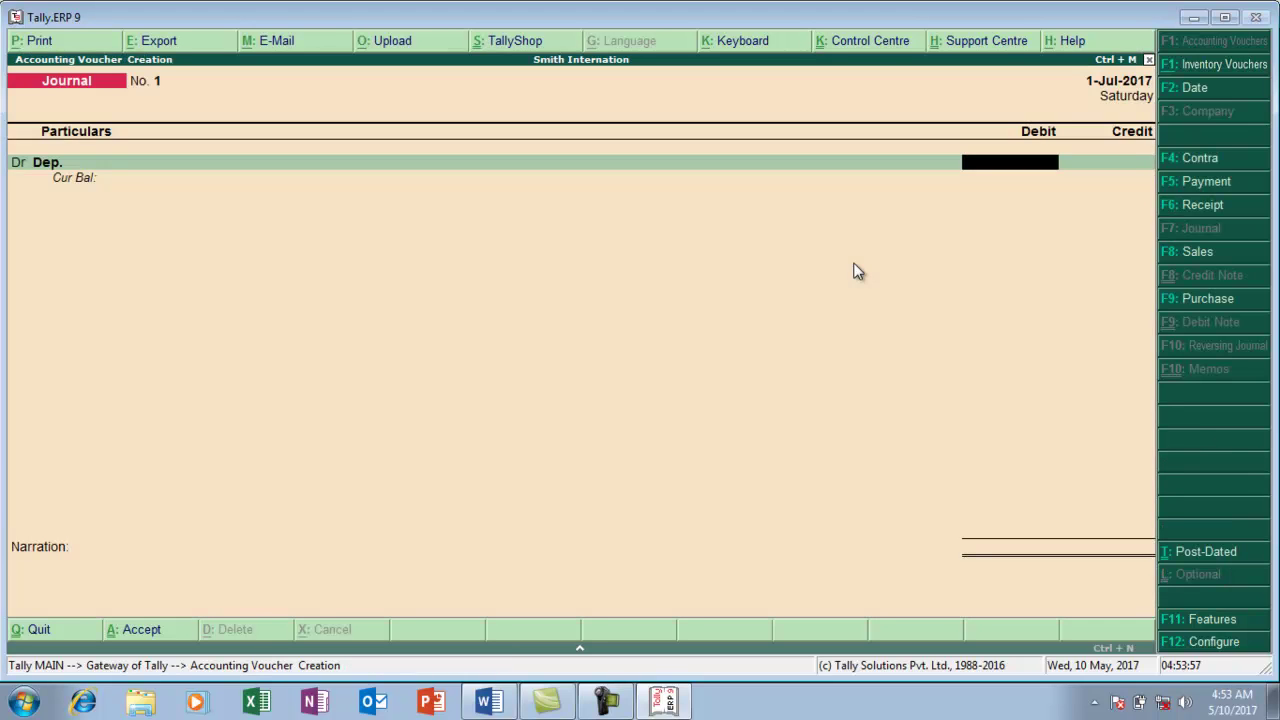
{"action": "key", "text": "alt+Tab"}
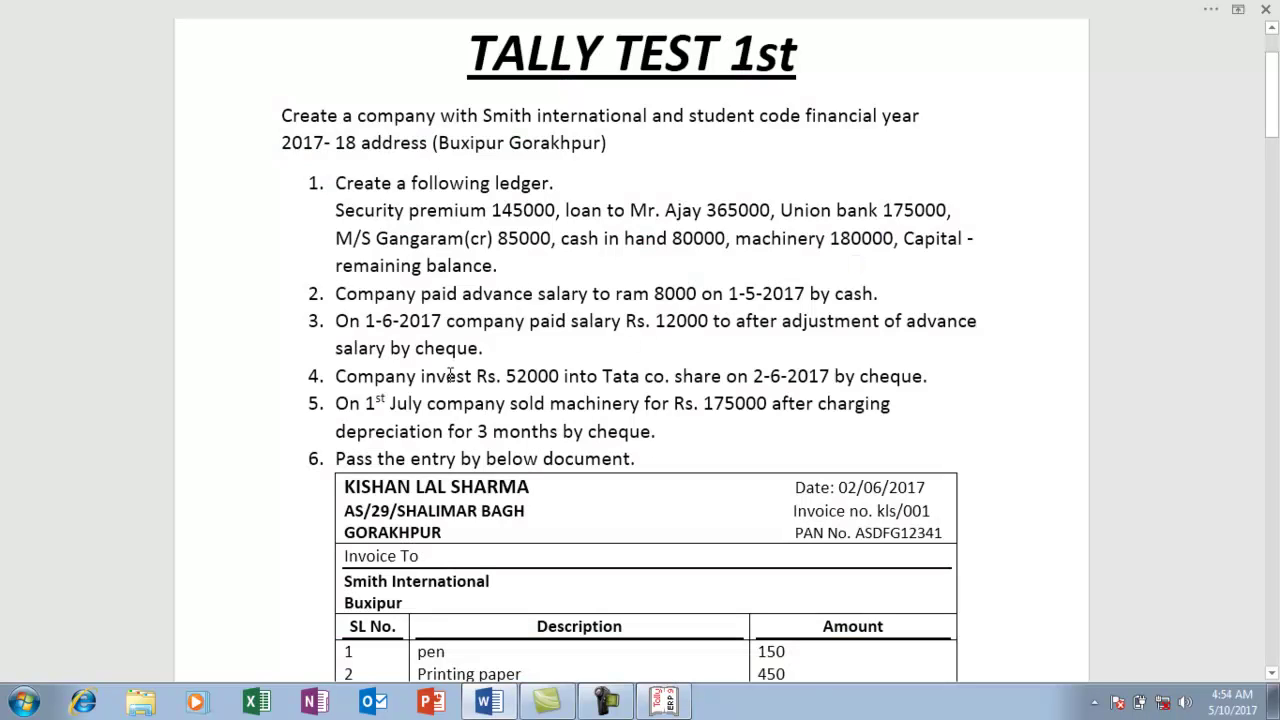
{"action": "left_click", "coordinate": [485, 406]}
{"action": "left_click", "coordinate": [489, 430]}
{"action": "left_click", "coordinate": [444, 430]}
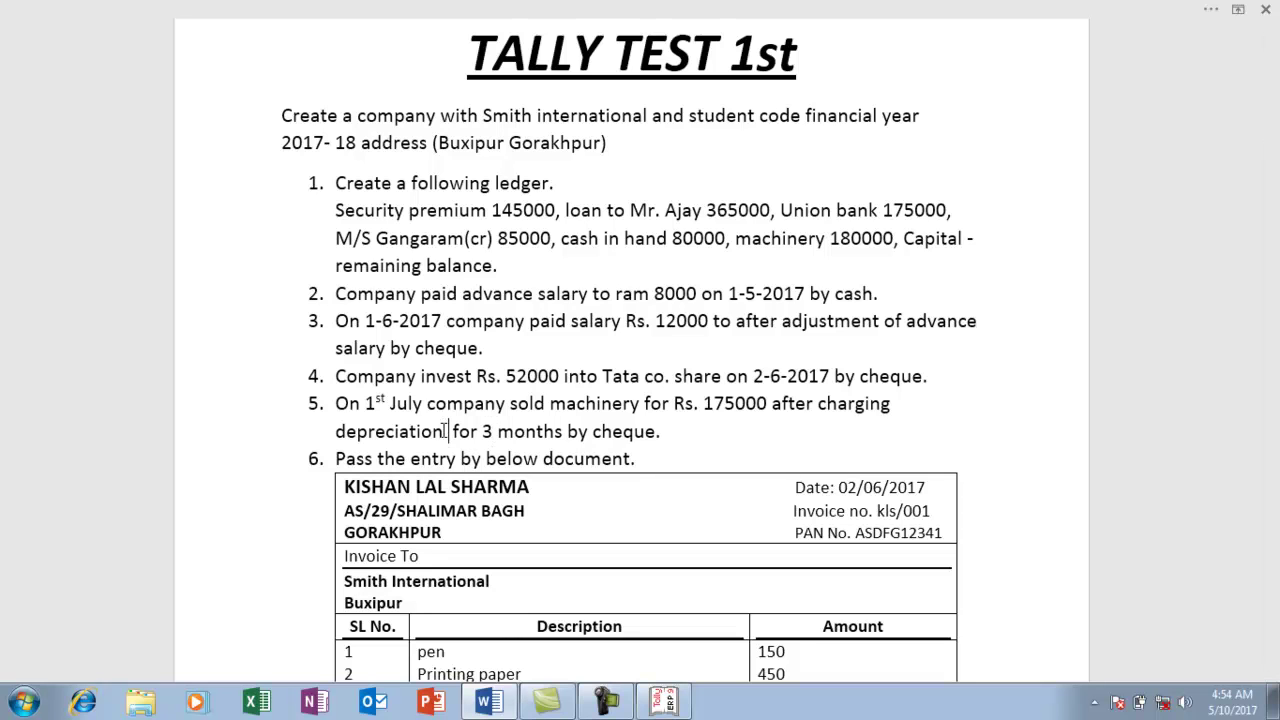
{"action": "type", "text": "@10"}
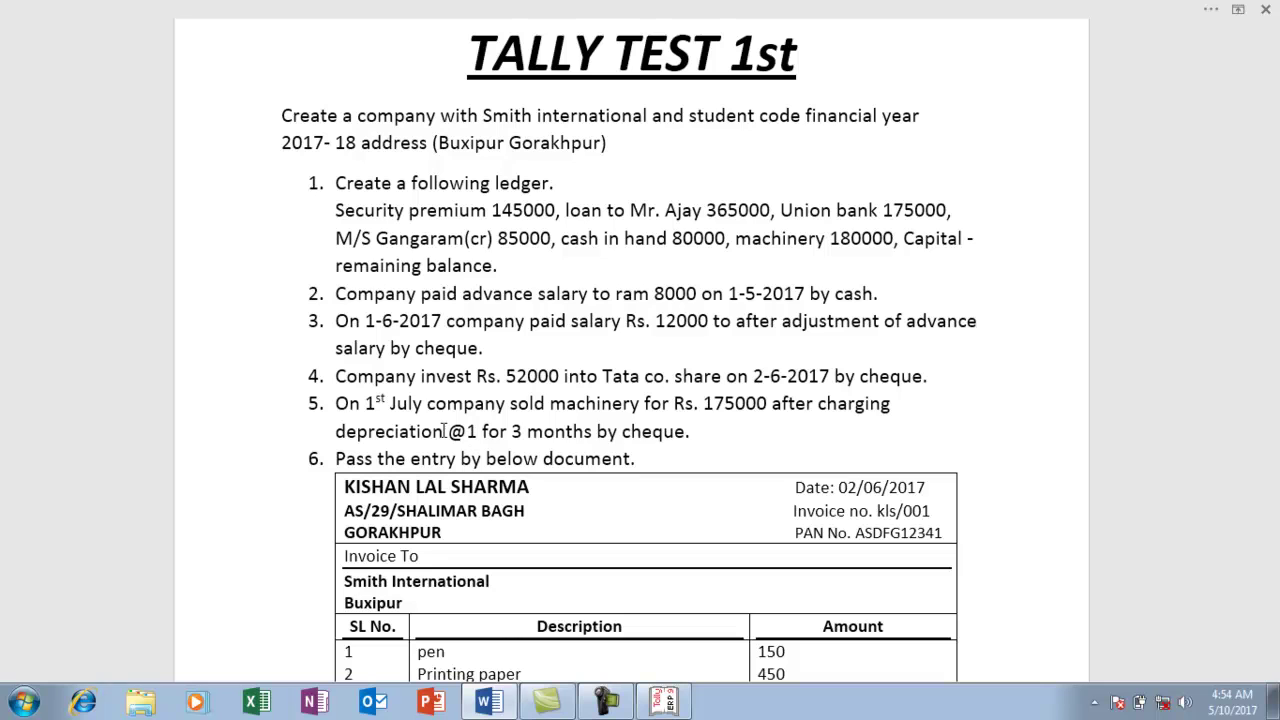
{"action": "type", "text": "%"}
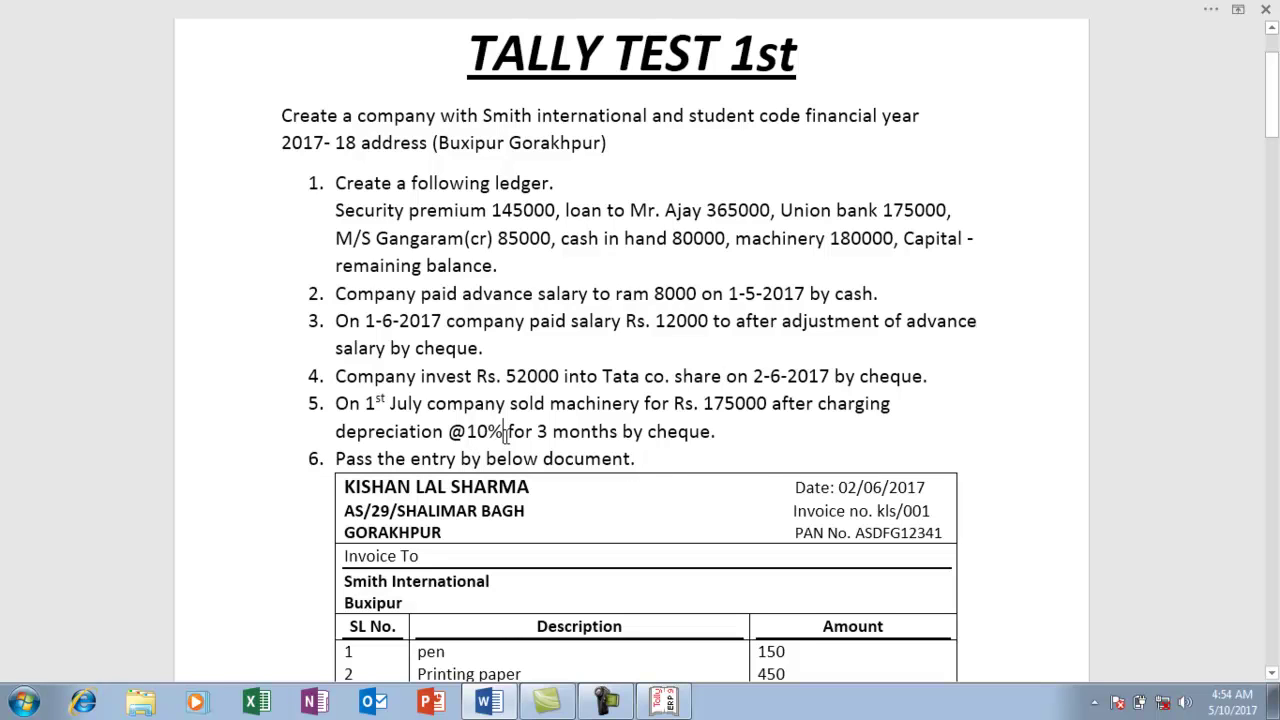
{"action": "type", "text": " p.a."}
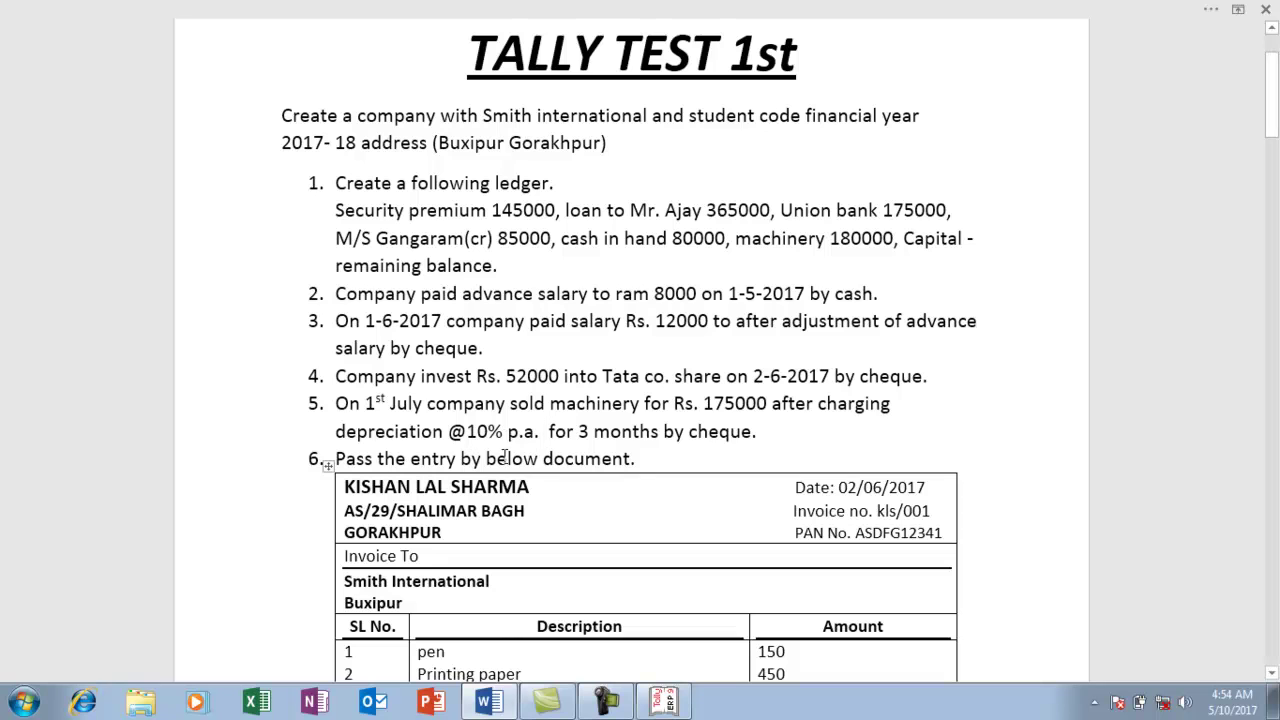
{"action": "key", "text": "BackSpace"}
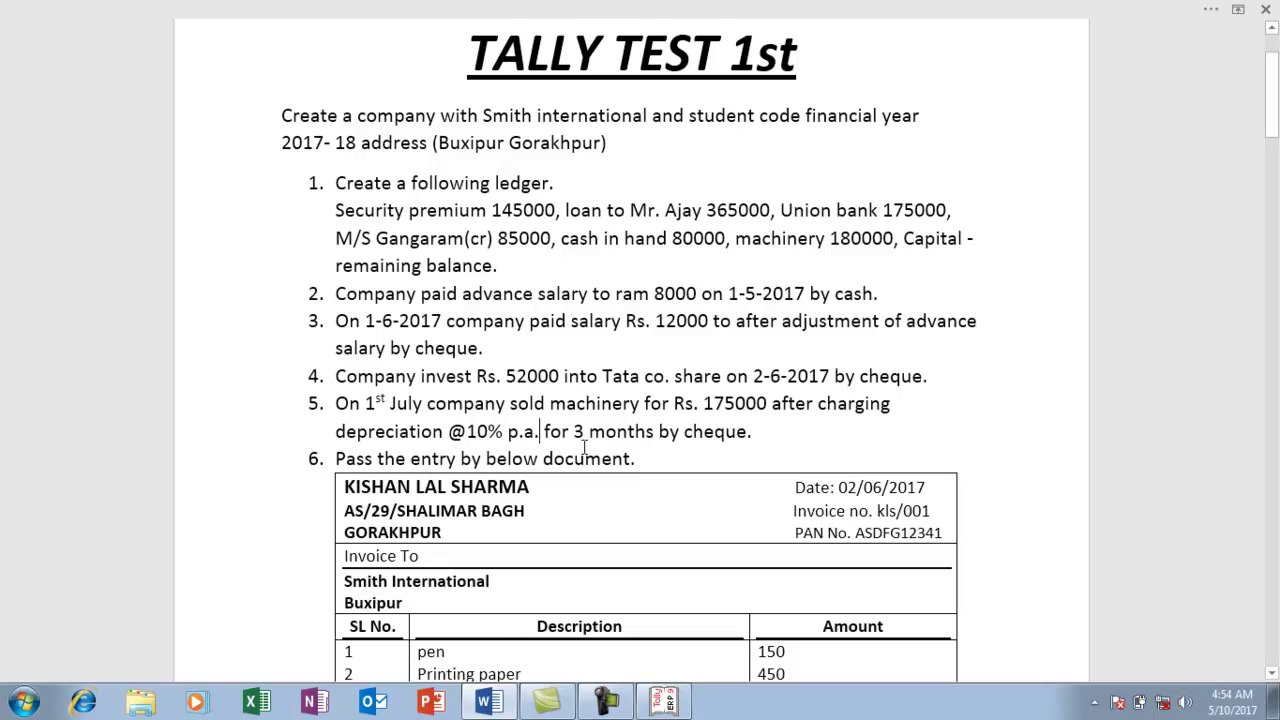
{"action": "key", "text": "alt+Tab"}
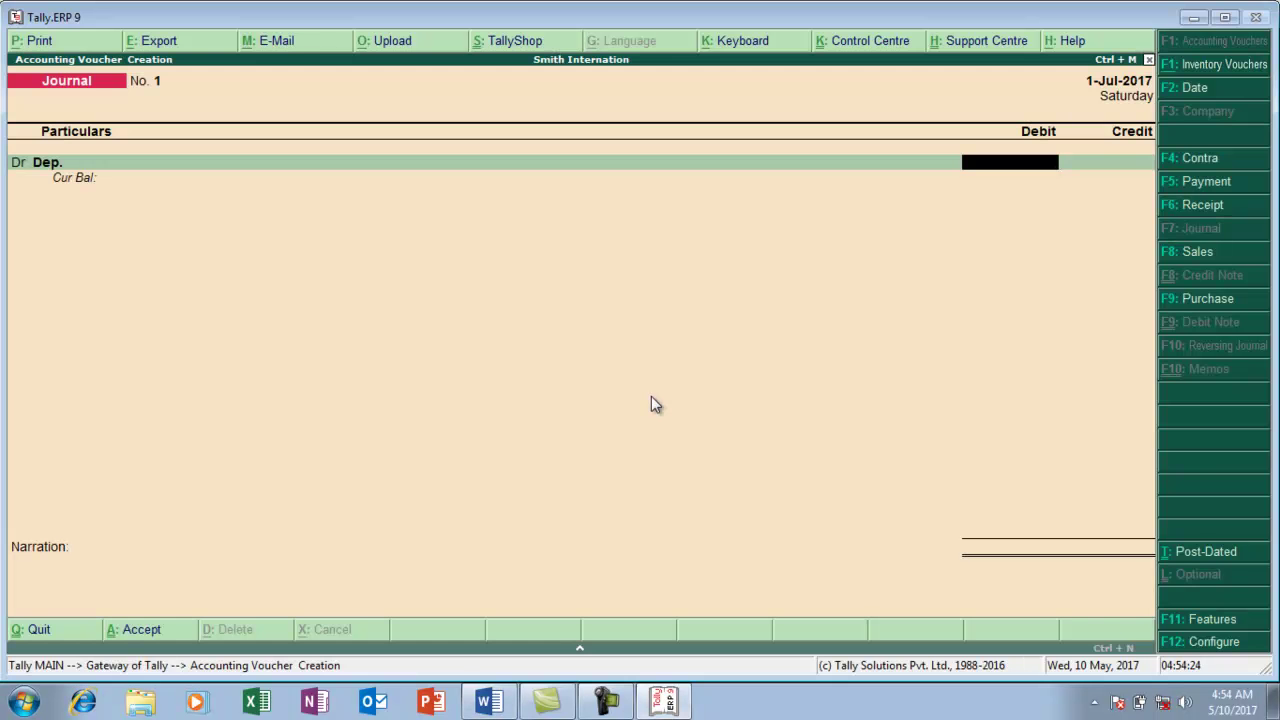
Debit Dep. 4,500.00, three months of 10% depreciation on 18,000, via the calculator.
{"action": "key", "text": "ctrl+n"}
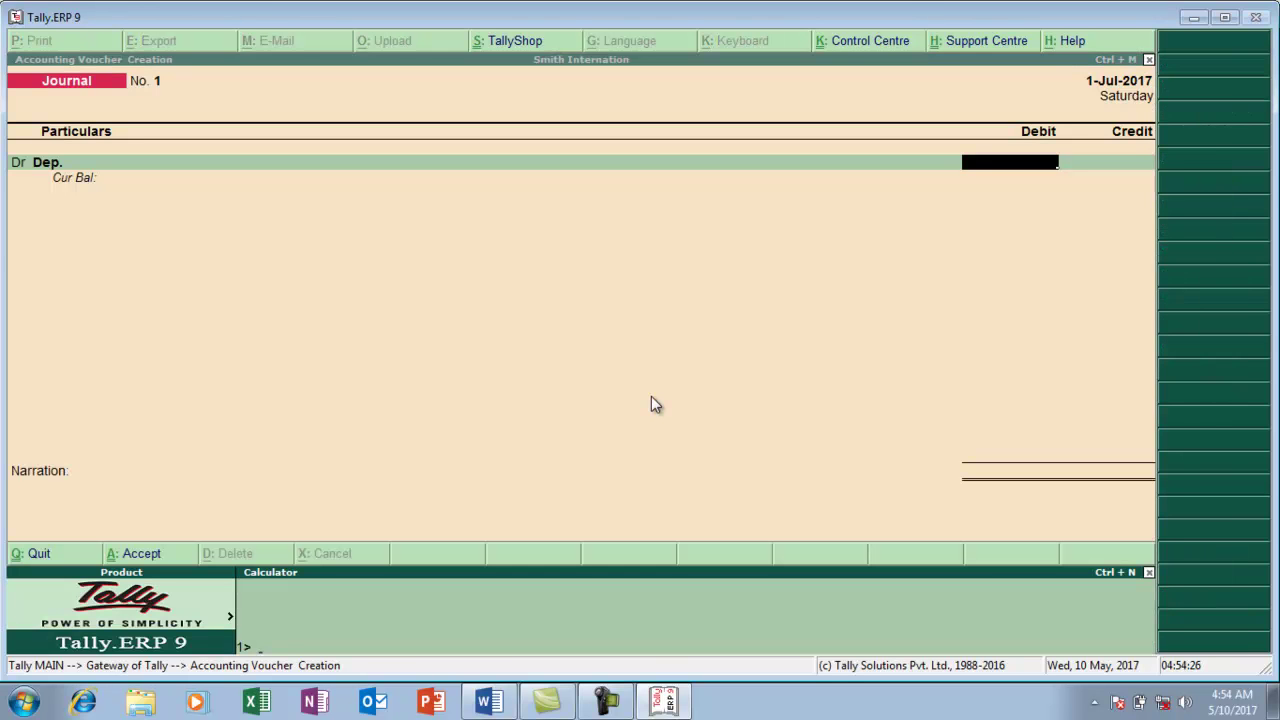
{"action": "type", "text": "1800"}
{"action": "type", "text": "0"}
{"action": "type", "text": "*1"}
{"action": "type", "text": "0%"}
{"action": "key", "text": "Return"}
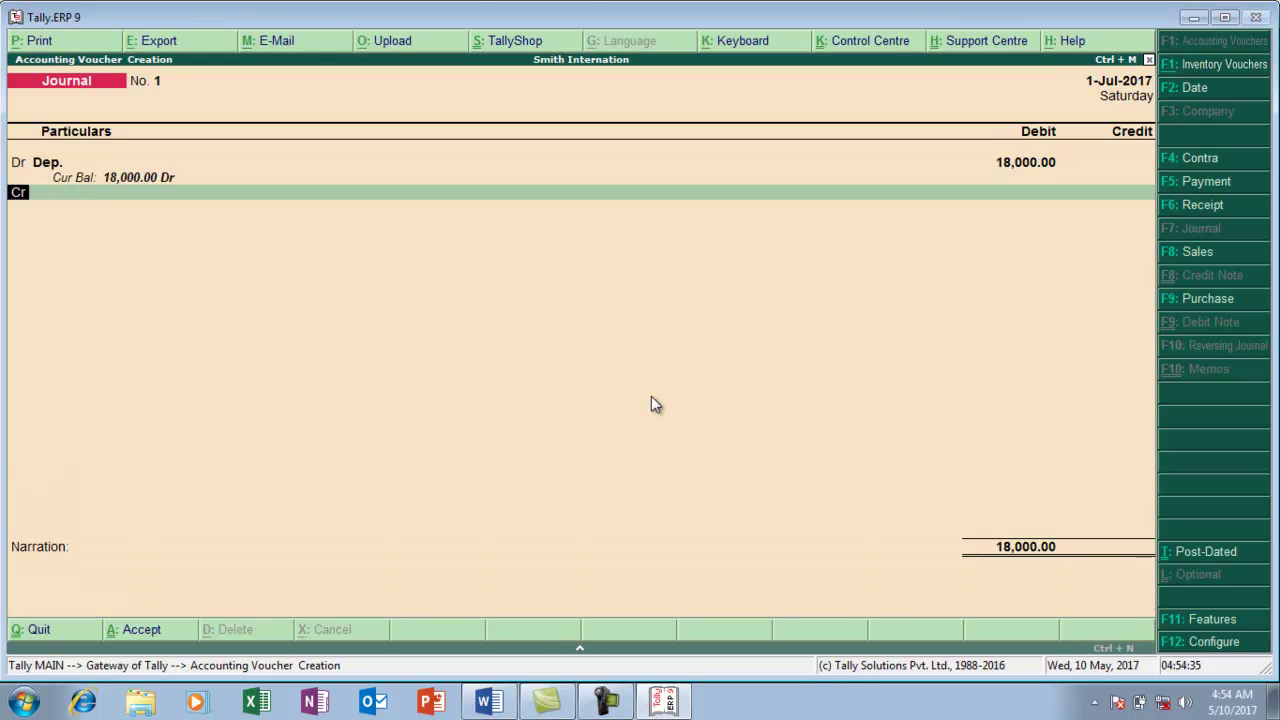
{"action": "key", "text": "BackSpace"}
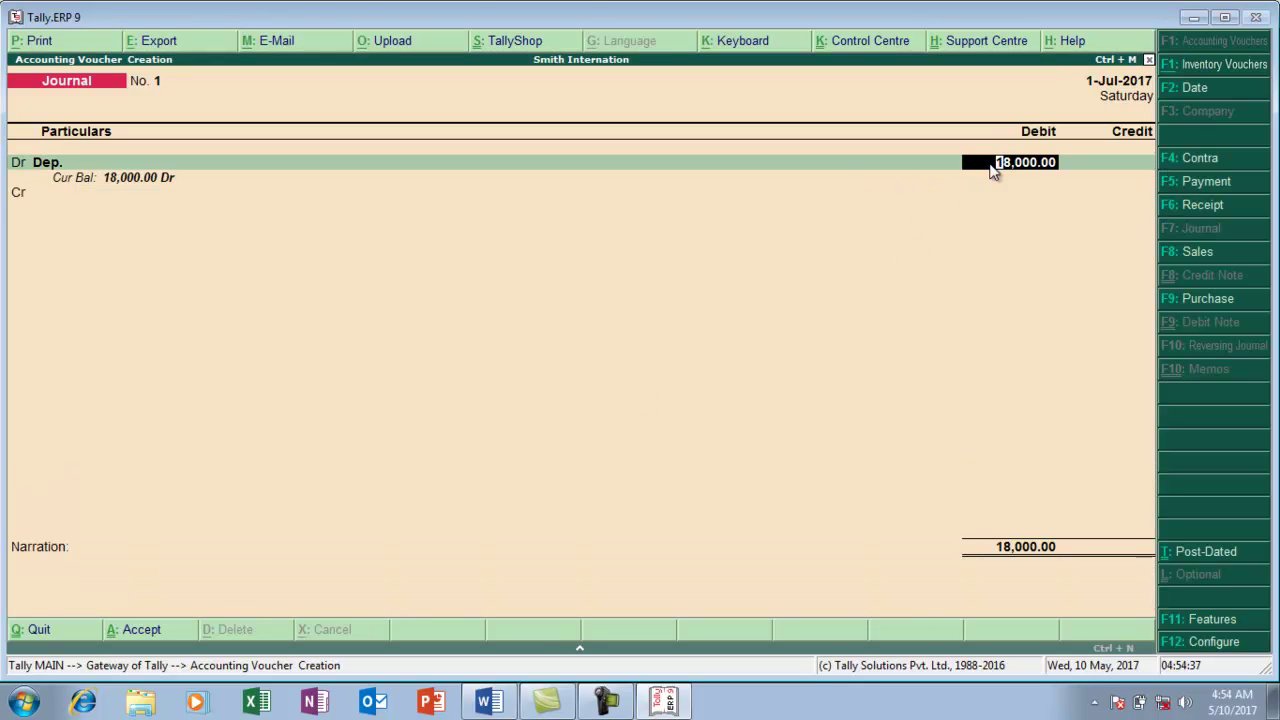
{"action": "key", "text": "alt+Tab"}
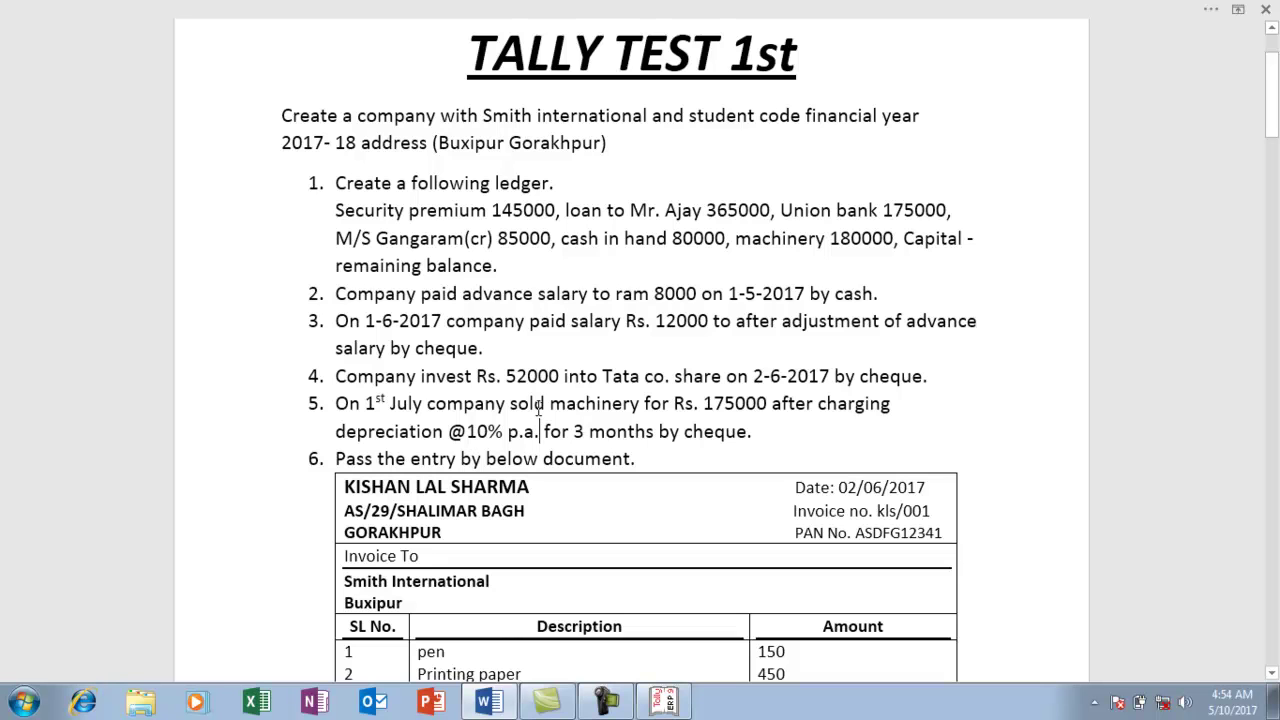
{"action": "key", "text": "alt+Tab"}
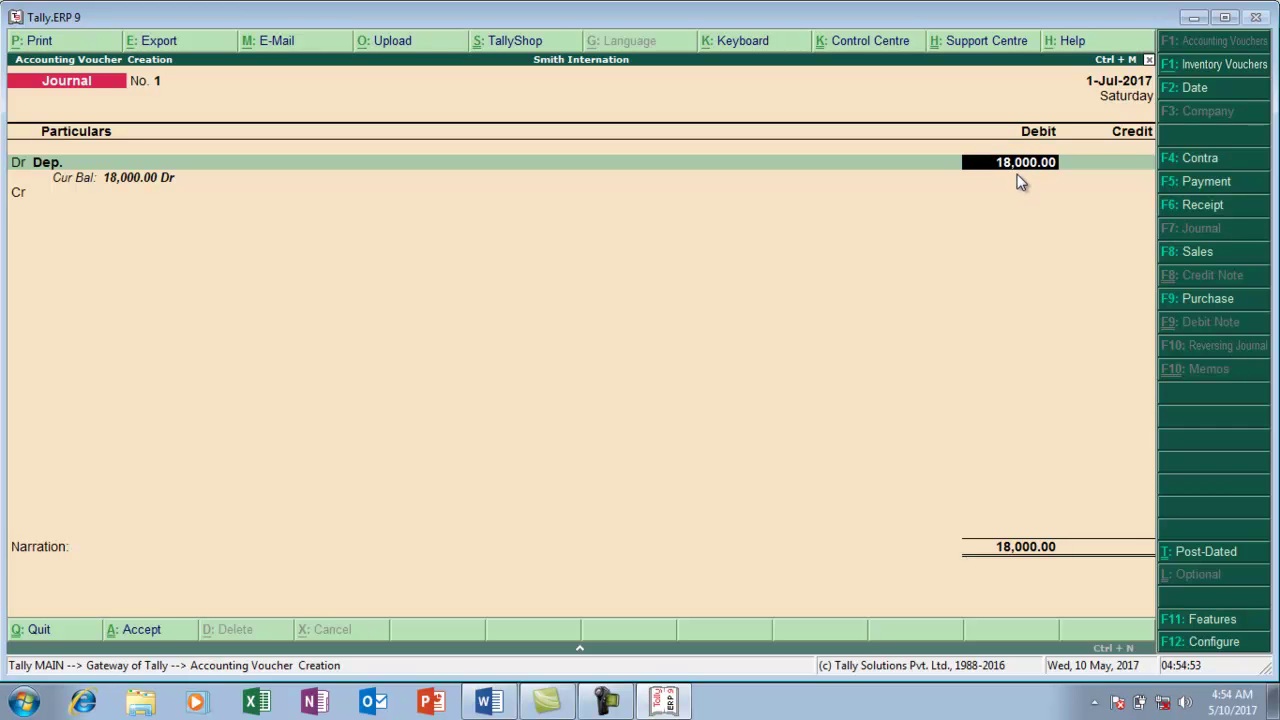
{"action": "key", "text": "ctrl+n"}
{"action": "type", "text": "1"}
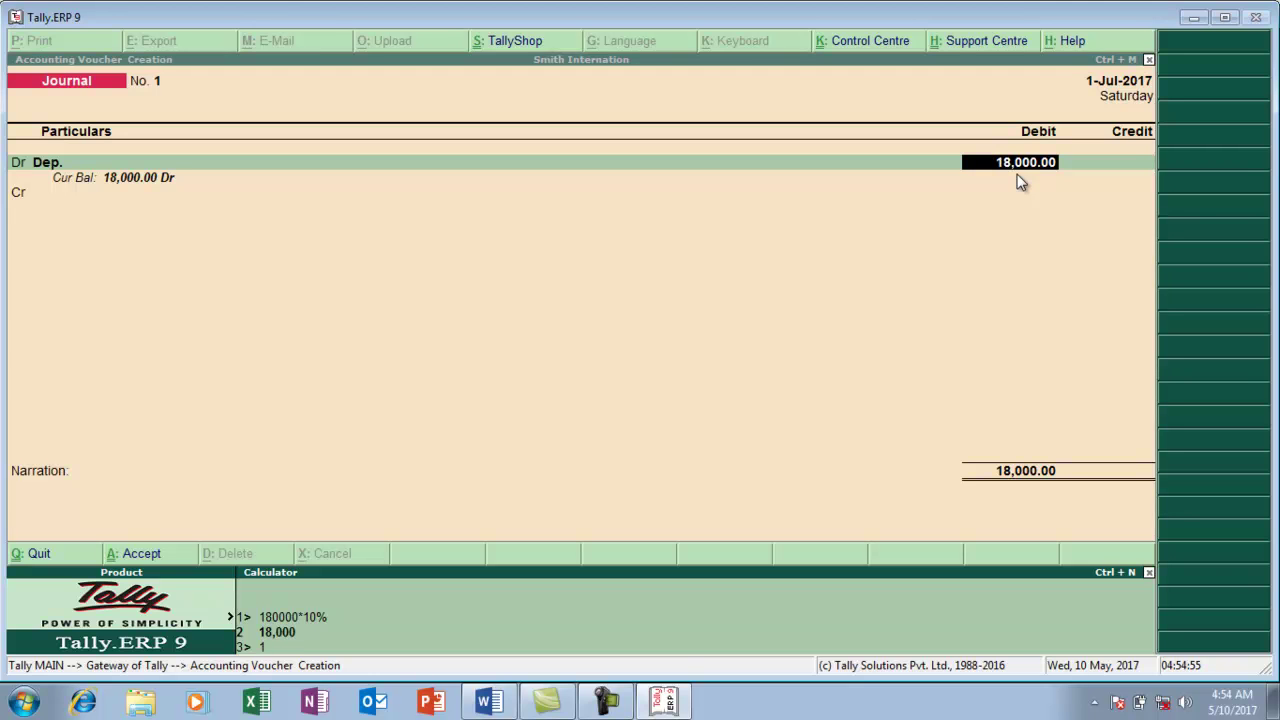
{"action": "type", "text": "800"}
{"action": "key", "text": "Return"}
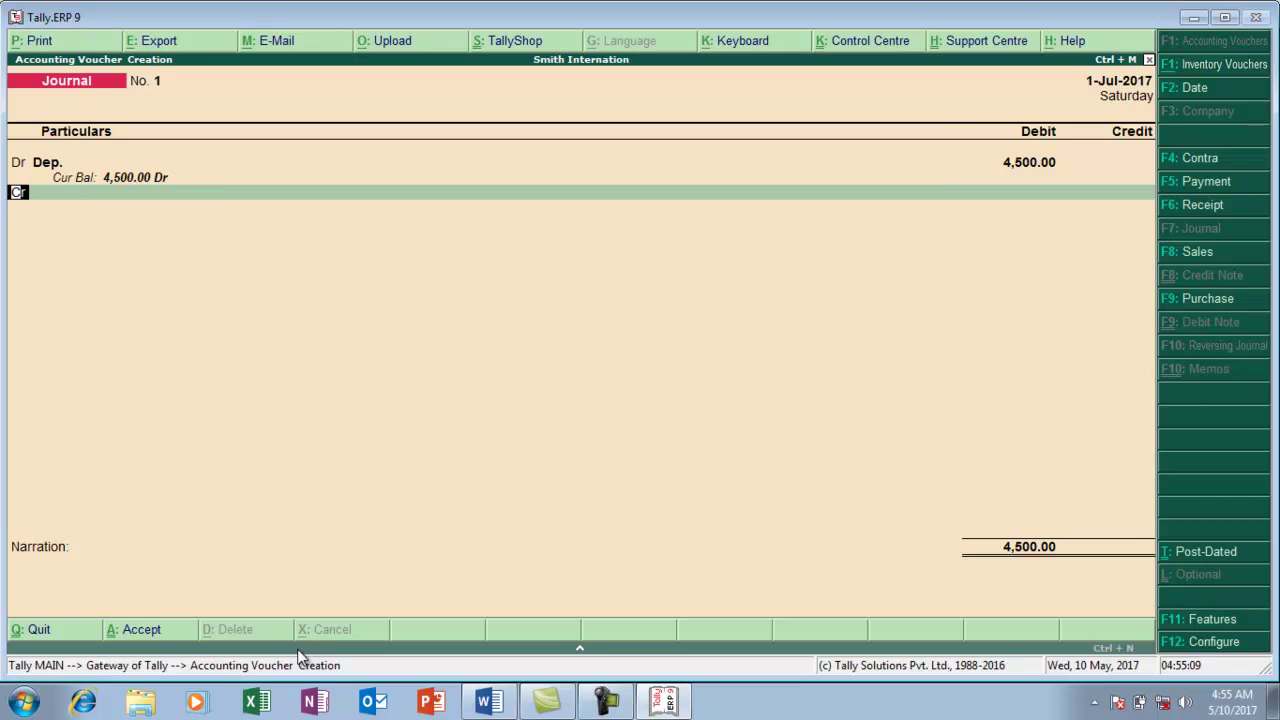
Credit Machinary 4,500 and save the journal voucher.
{"action": "key", "text": "Return"}
{"action": "type", "text": "M"}
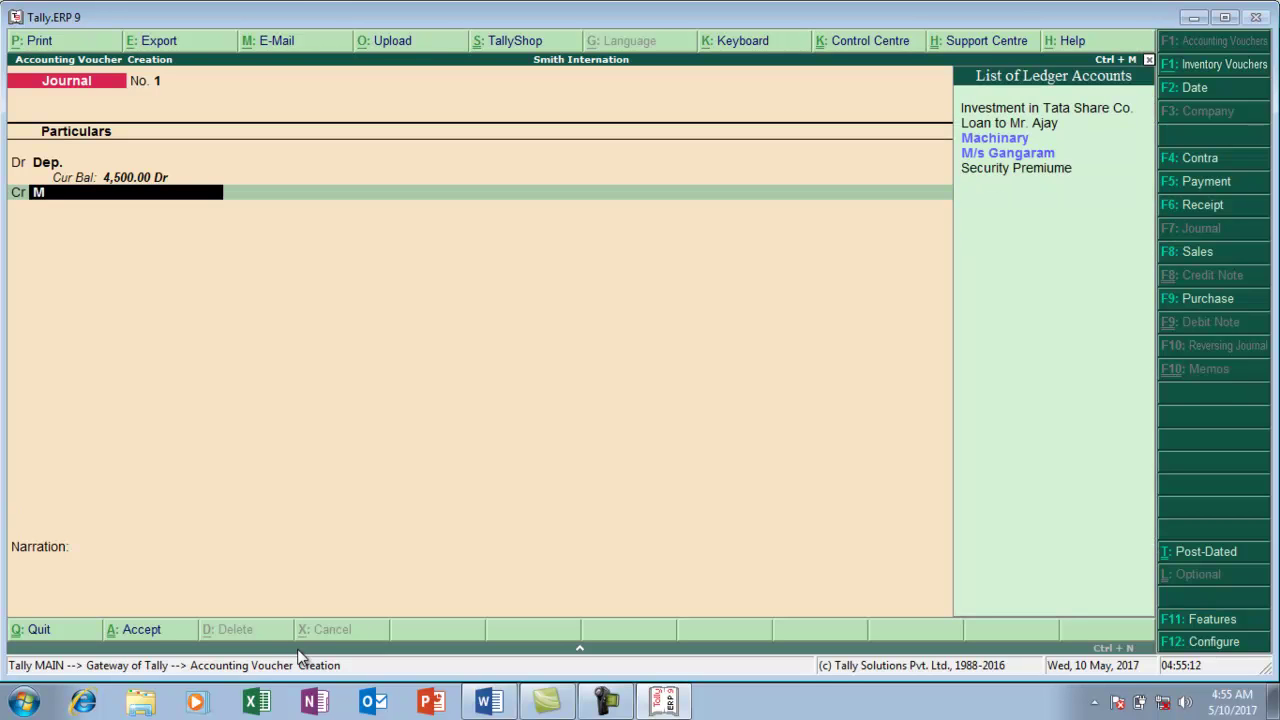
{"action": "key", "text": "Down"}
{"action": "key", "text": "Up"}
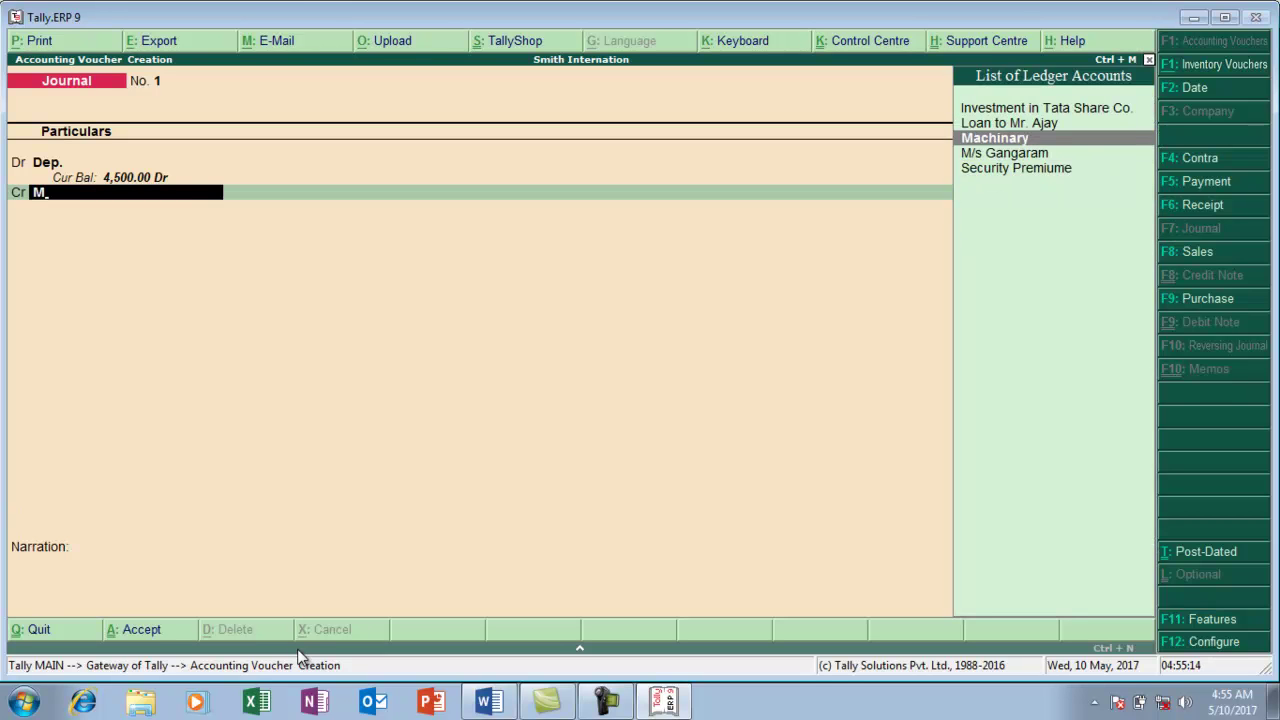
{"action": "key", "text": "Return"}
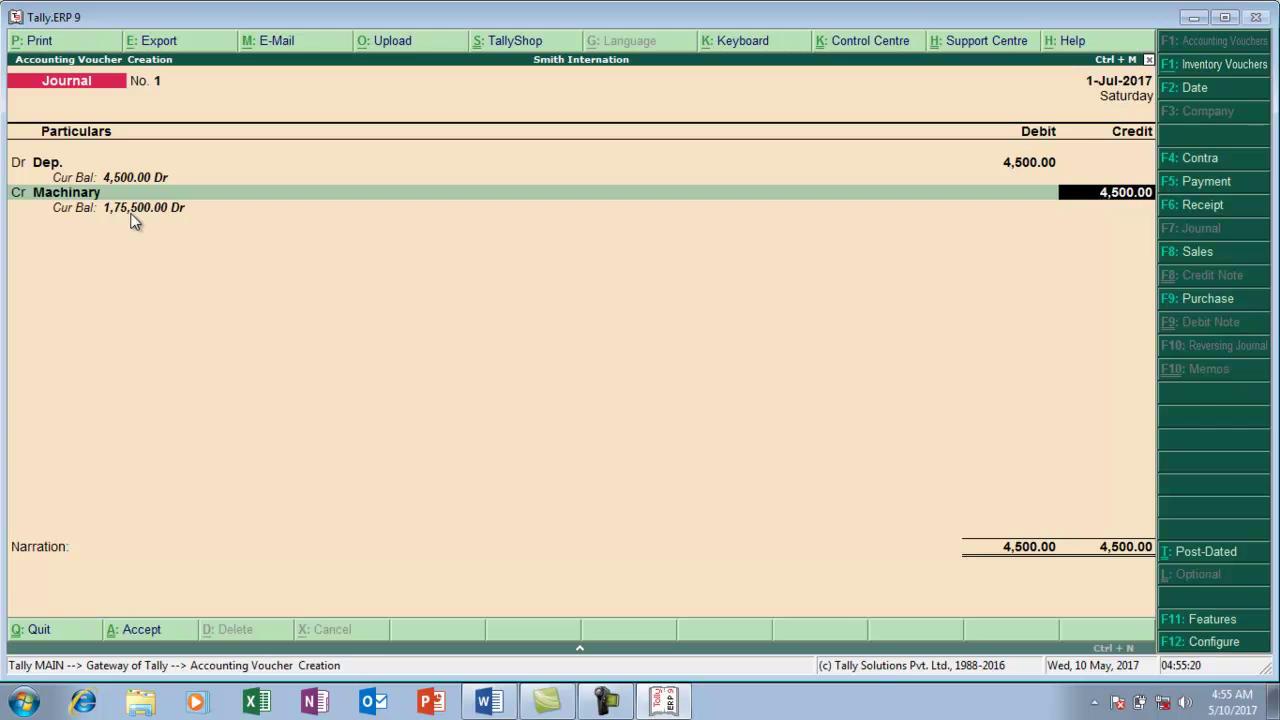
{"action": "key", "text": "Return"}
{"action": "key", "text": "Return"}
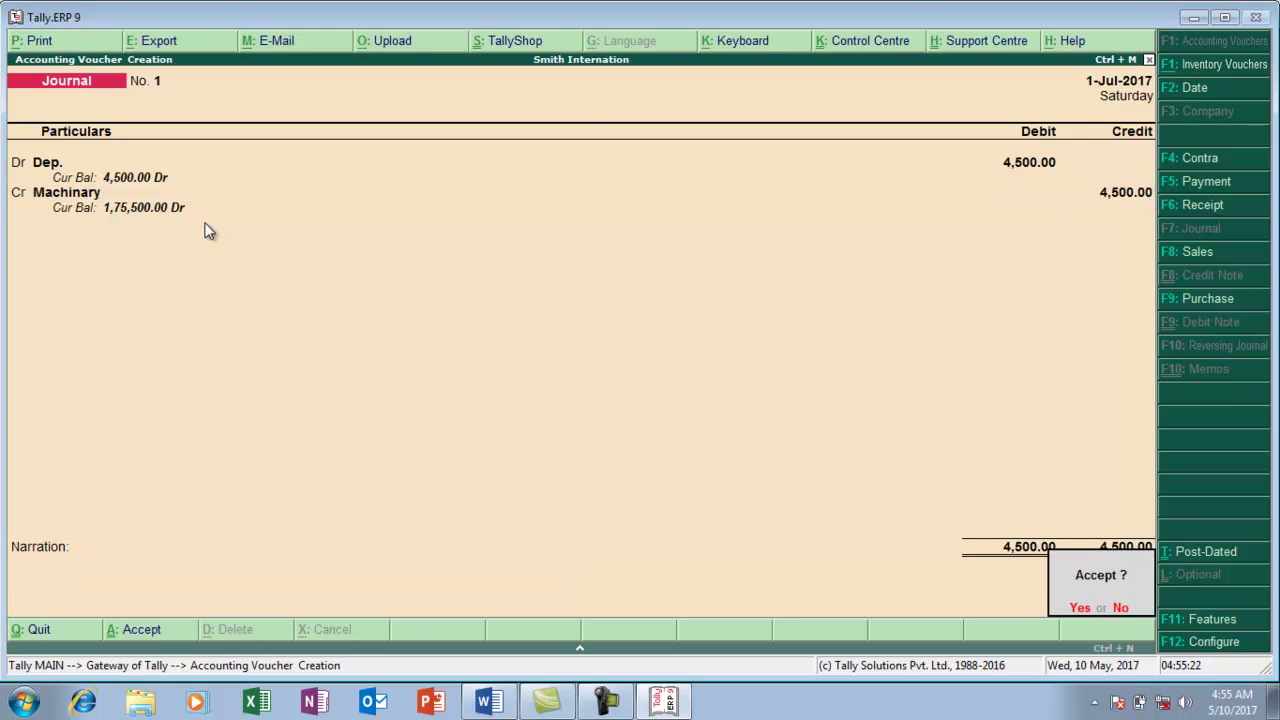
{"action": "key", "text": "Return"}
{"action": "key", "text": "alt+Tab"}
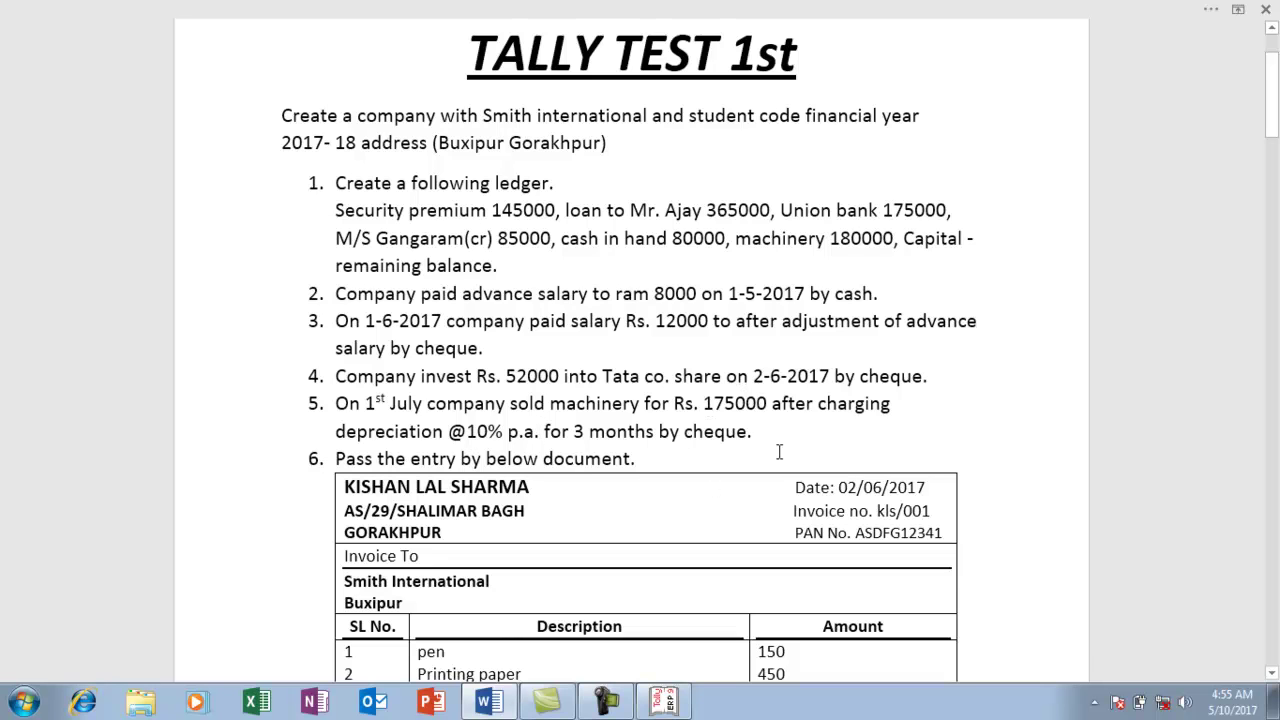
{"action": "key", "text": "alt+Tab"}
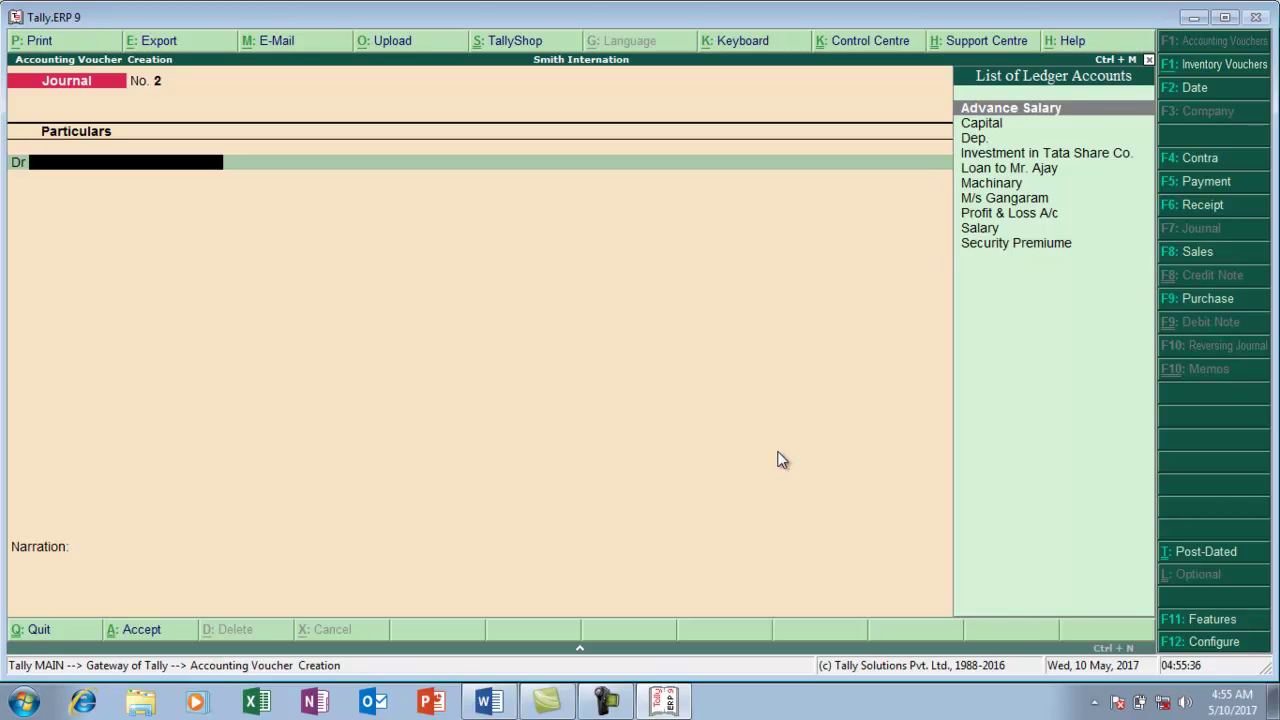
Start a Receipt voucher crediting Machinary 1,75,500.
{"action": "key", "text": "F6"}
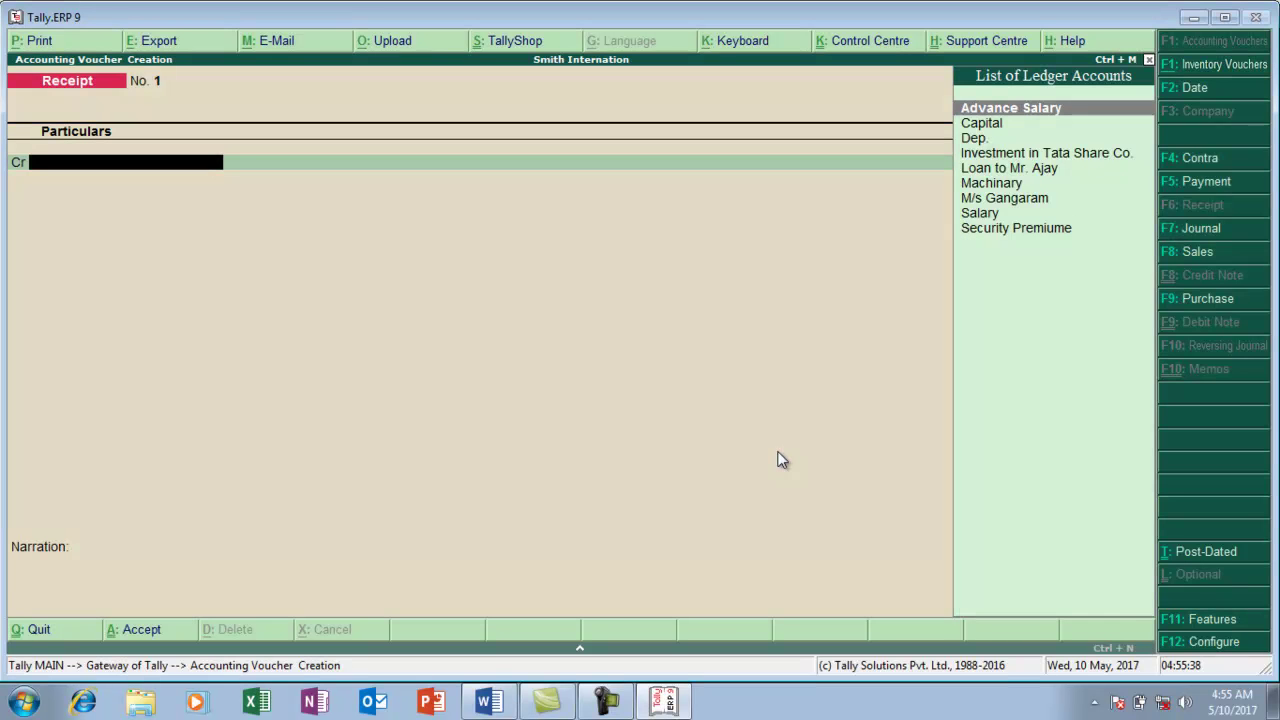
{"action": "type", "text": "M"}
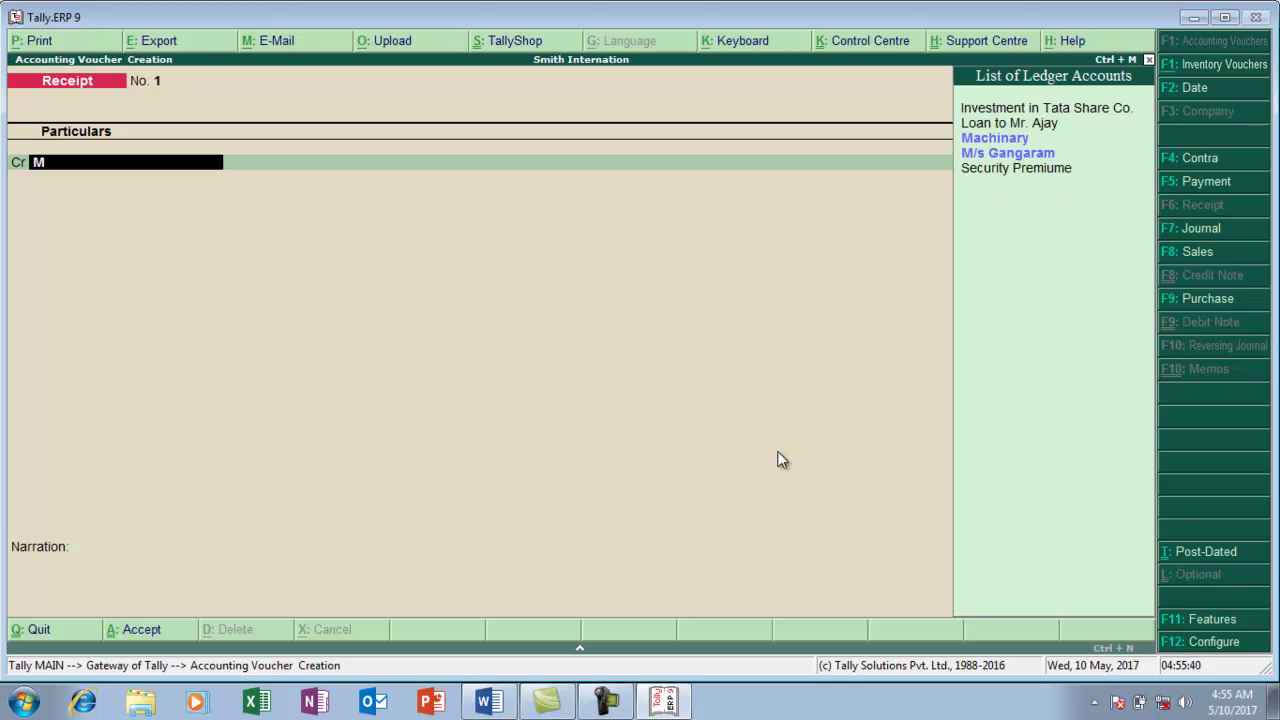
{"action": "key", "text": "Return"}
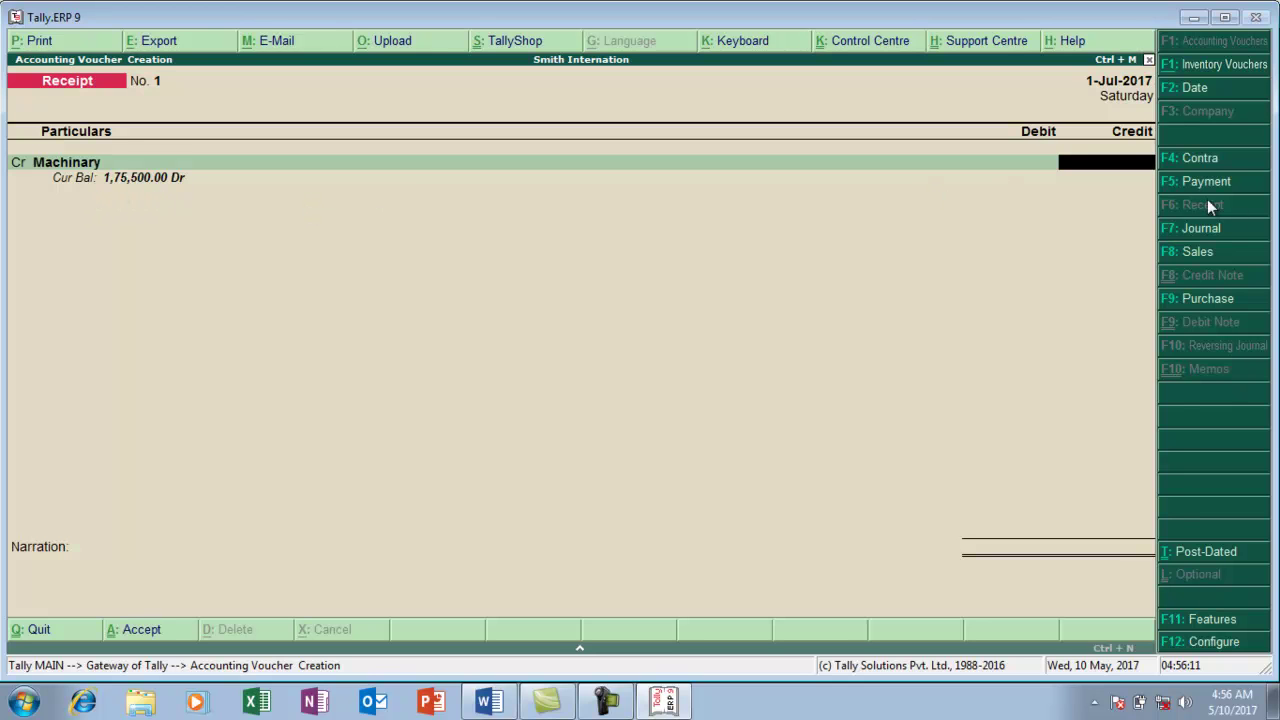
{"action": "type", "text": "1,75,500"}
{"action": "key", "text": "Return"}
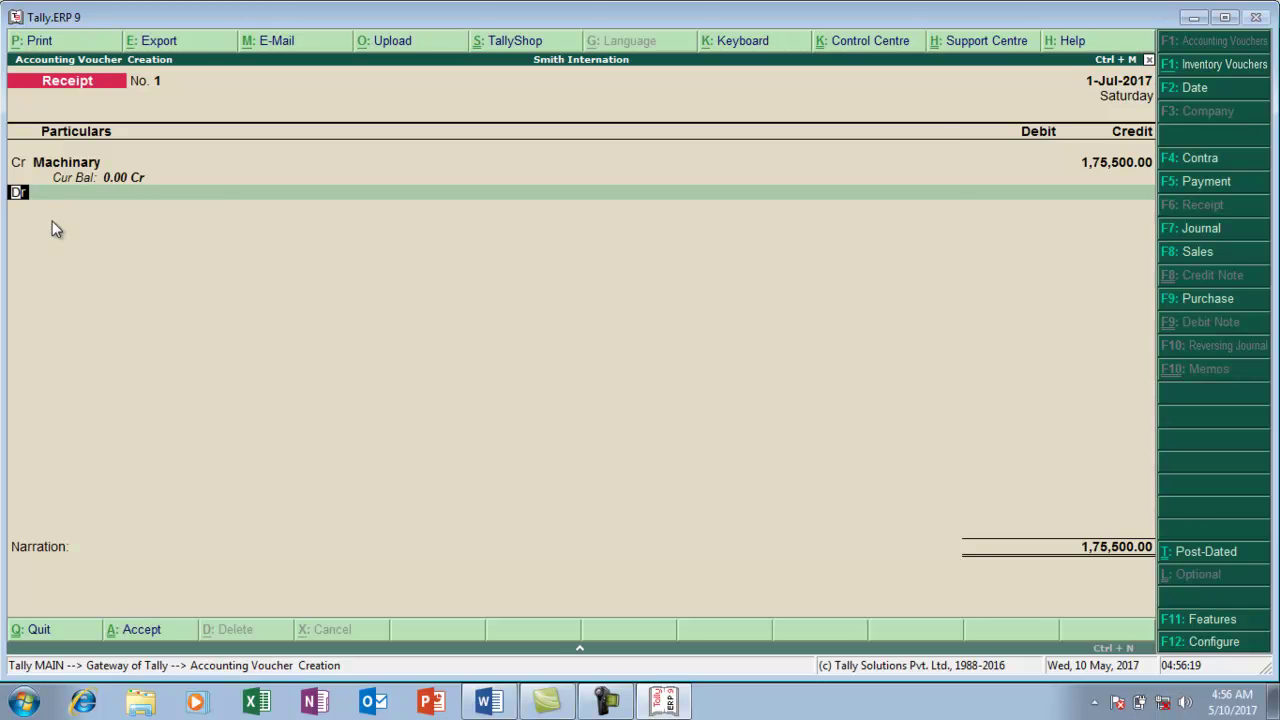
Select Union as the debited ledger.
{"action": "key", "text": "Return"}
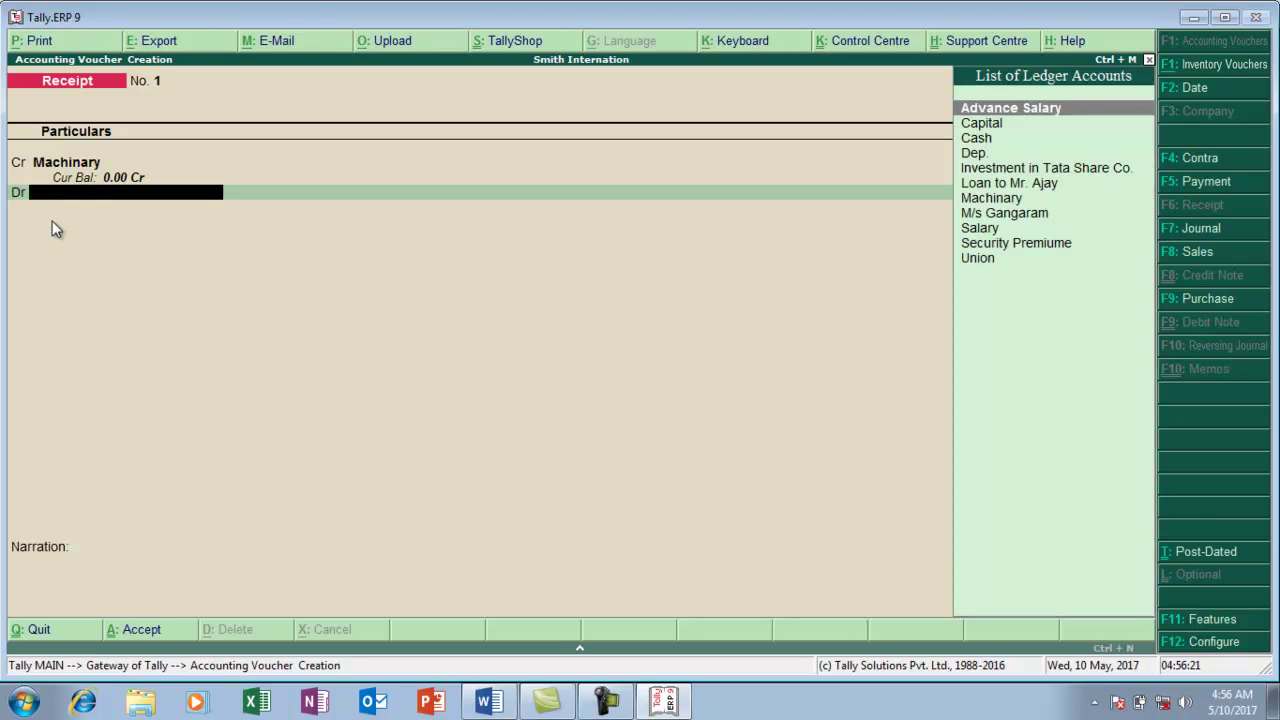
{"action": "type", "text": "U"}
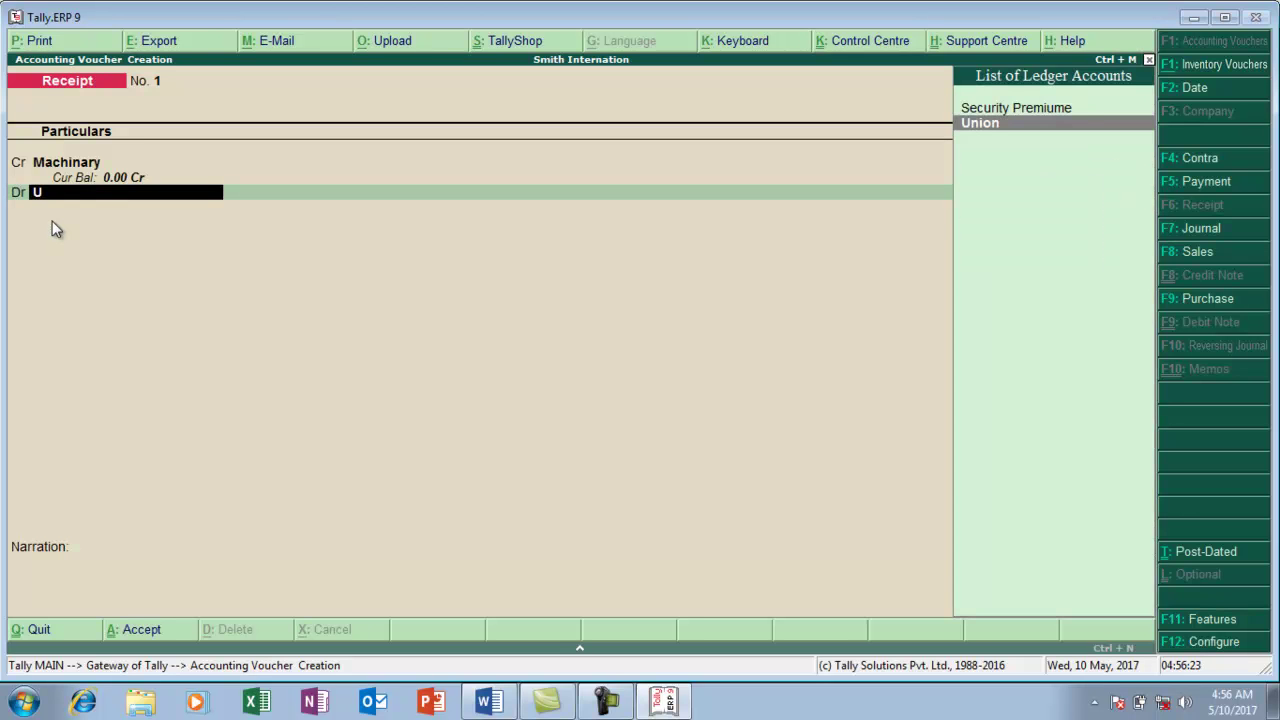
{"action": "key", "text": "Return"}
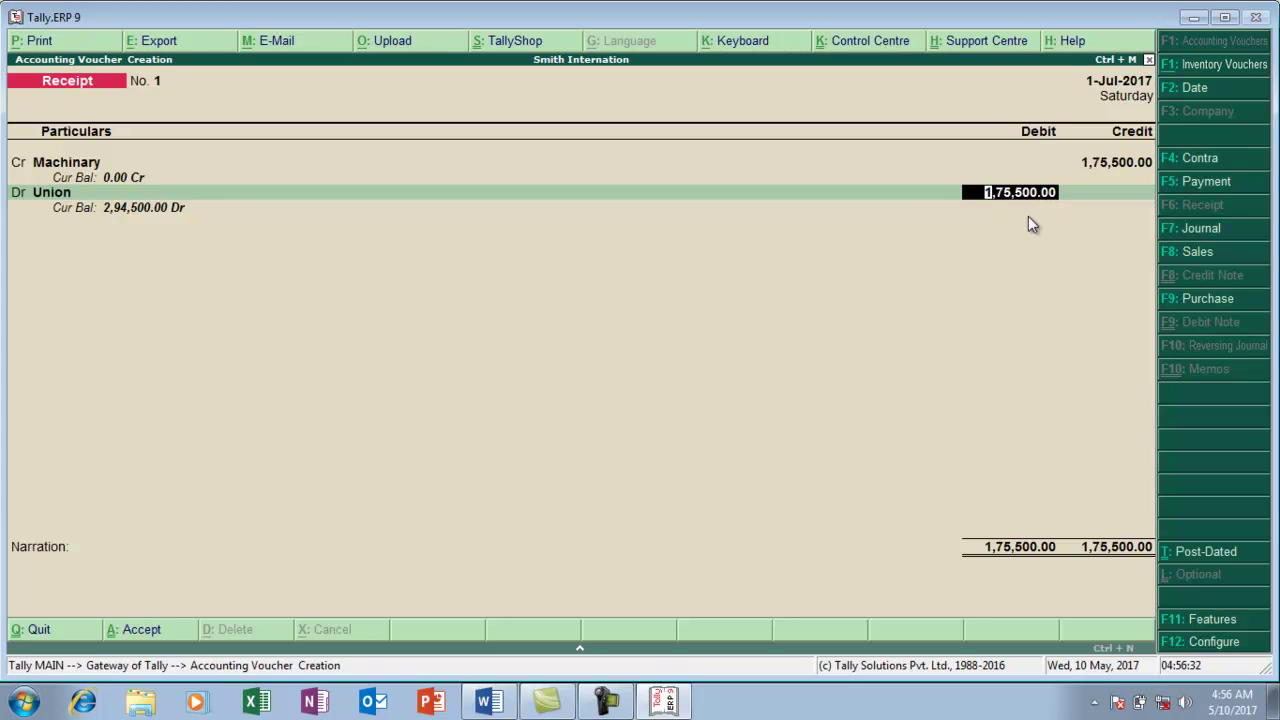
Debit Union 1,75,000 and reach its Cheque/DD bank allocation dated 1-Jul-2017.
{"action": "type", "text": "1,75,000"}
{"action": "key", "text": "Return"}
{"action": "key", "text": "Return"}
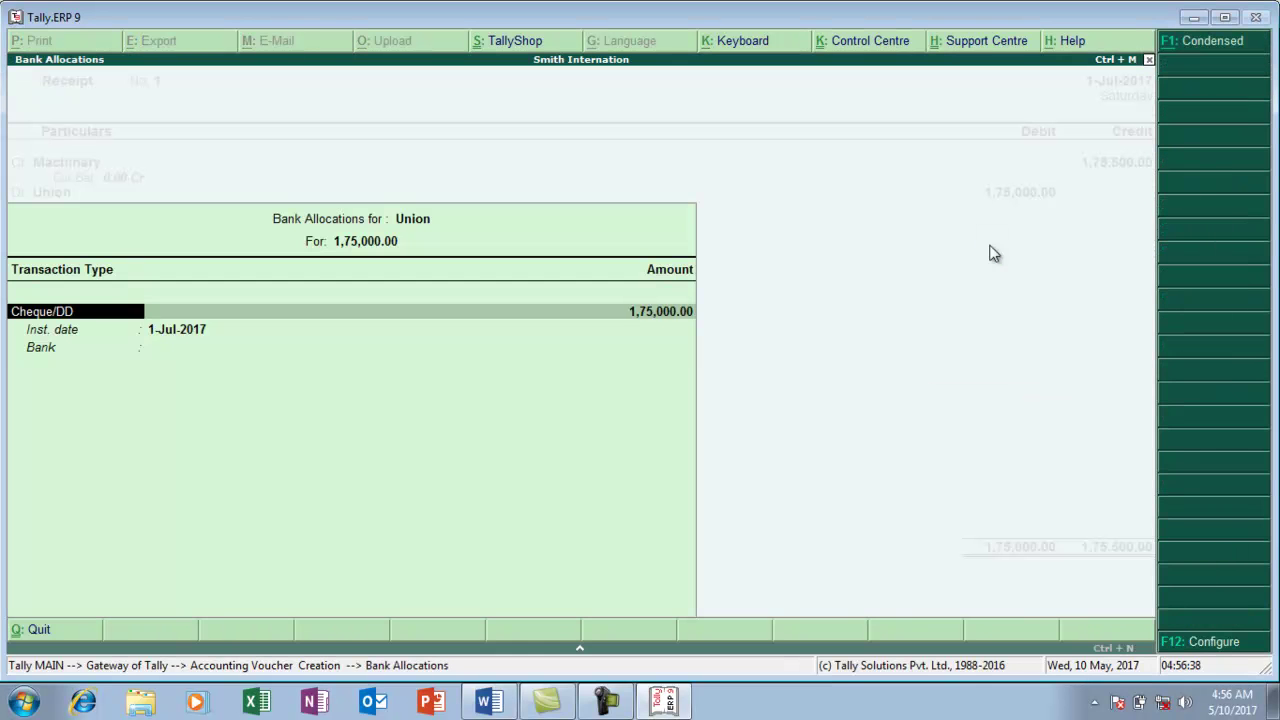
{"action": "key", "text": "Return"}
{"action": "key", "text": "Return"}
{"action": "key", "text": "Return"}
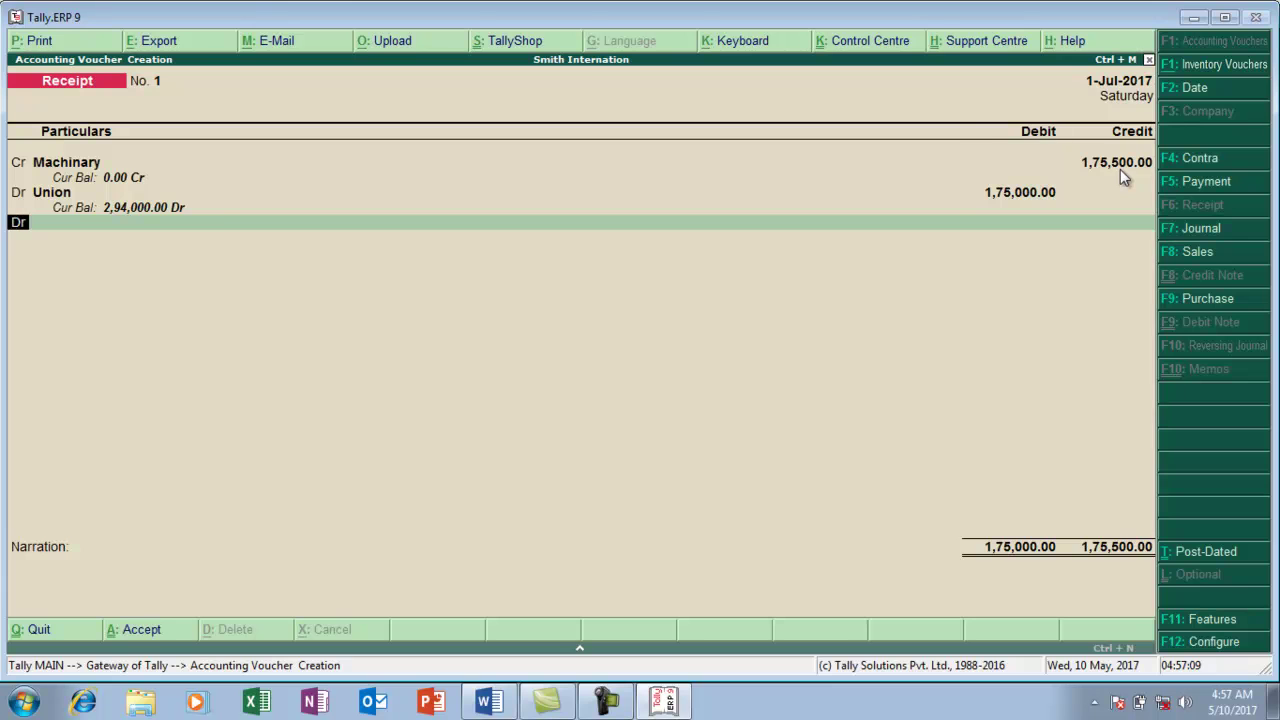
On a new debit line, create a Loss on Machinary ledger under Indirect Expenses.
{"action": "key", "text": "Return"}
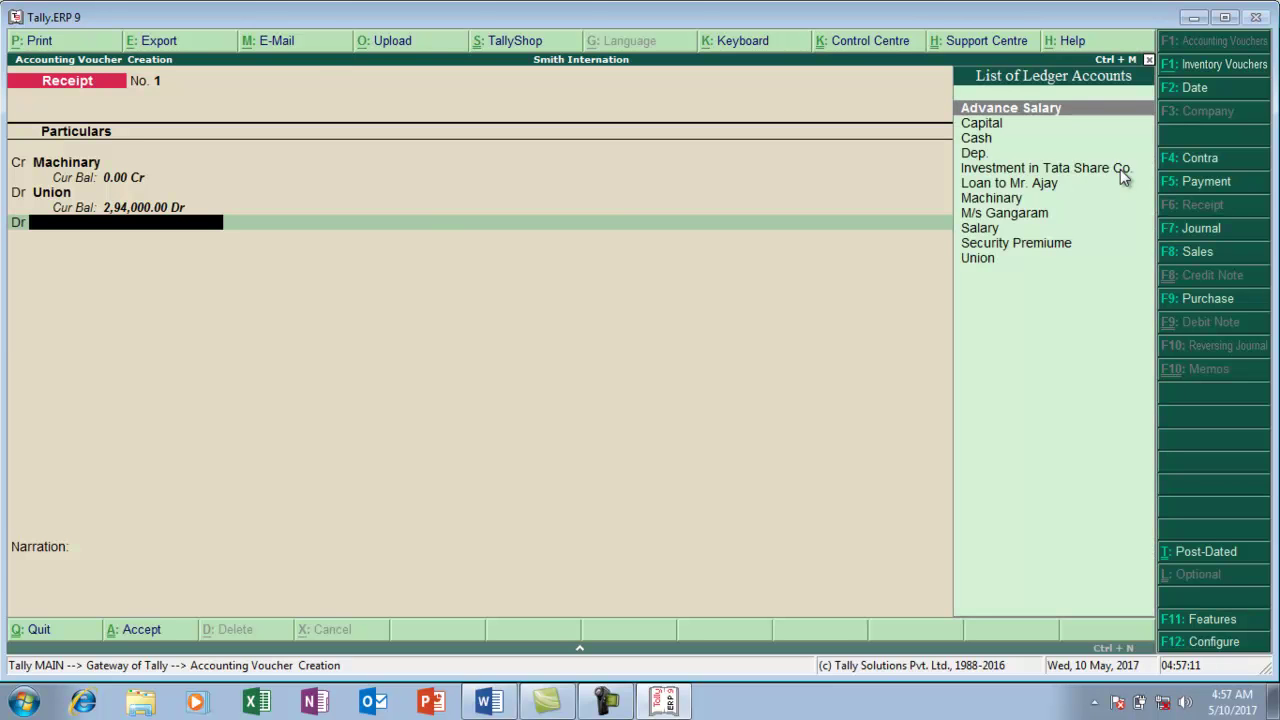
{"action": "key", "text": "alt+c"}
{"action": "type", "text": "Loss on Mac"}
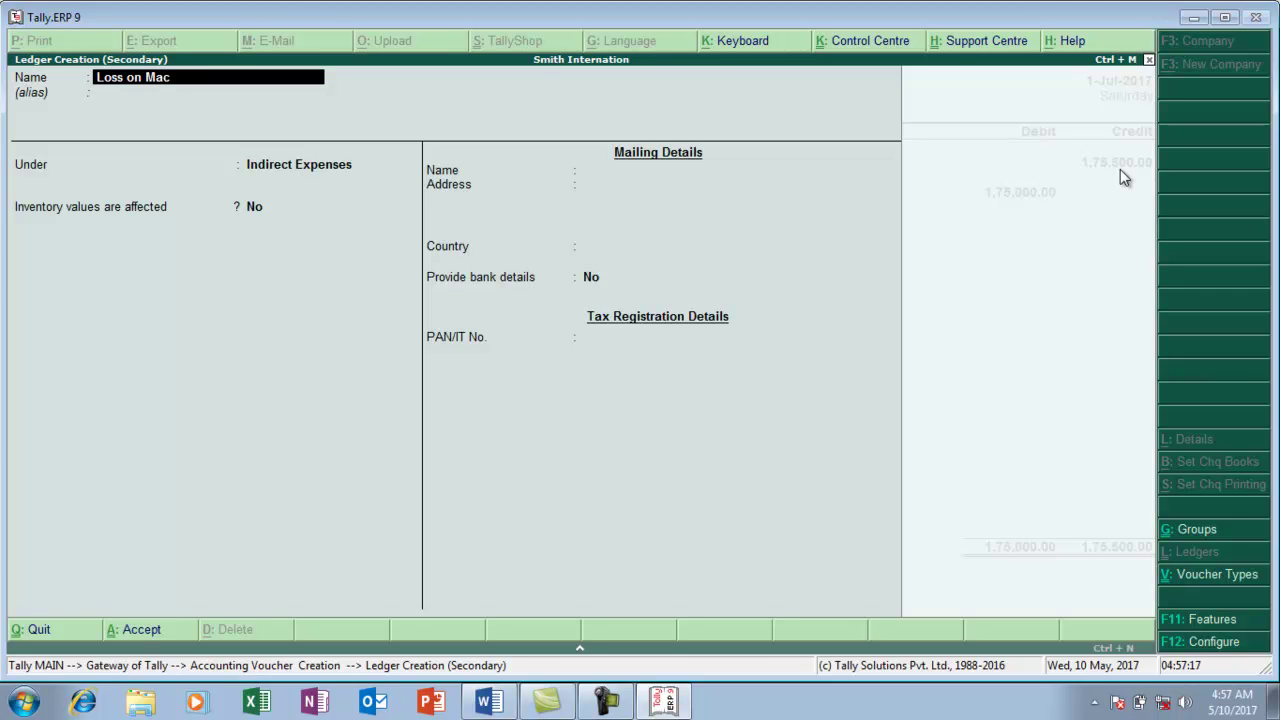
{"action": "type", "text": "hinary"}
{"action": "key", "text": "Return"}
{"action": "key", "text": "Return"}
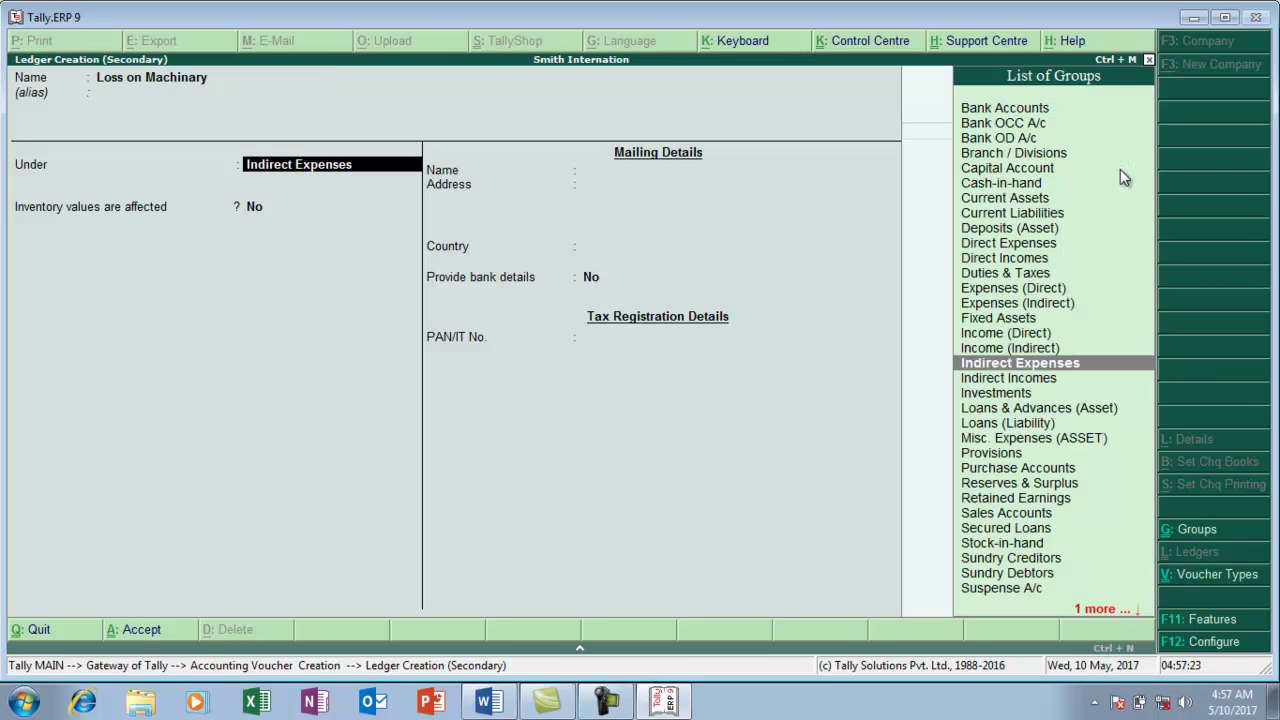
{"action": "key", "text": "Return"}
{"action": "key", "text": "Return"}
{"action": "key", "text": "Return"}
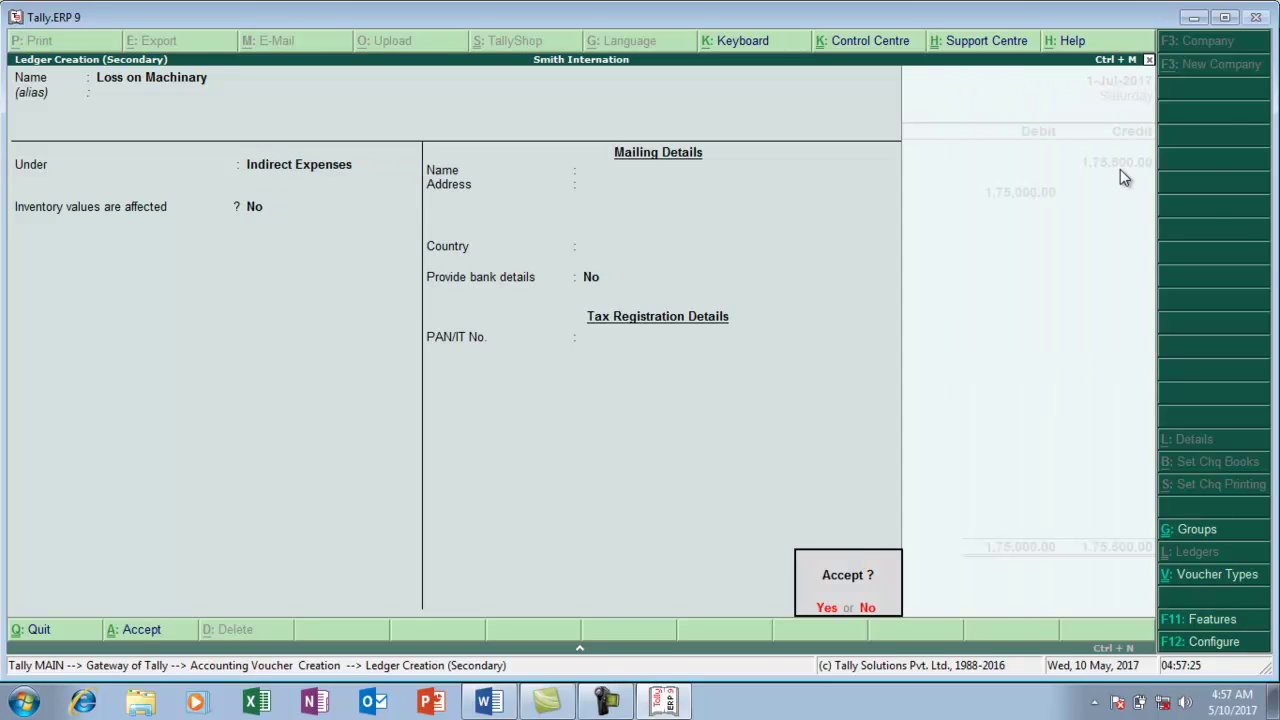
{"action": "key", "text": "Return"}
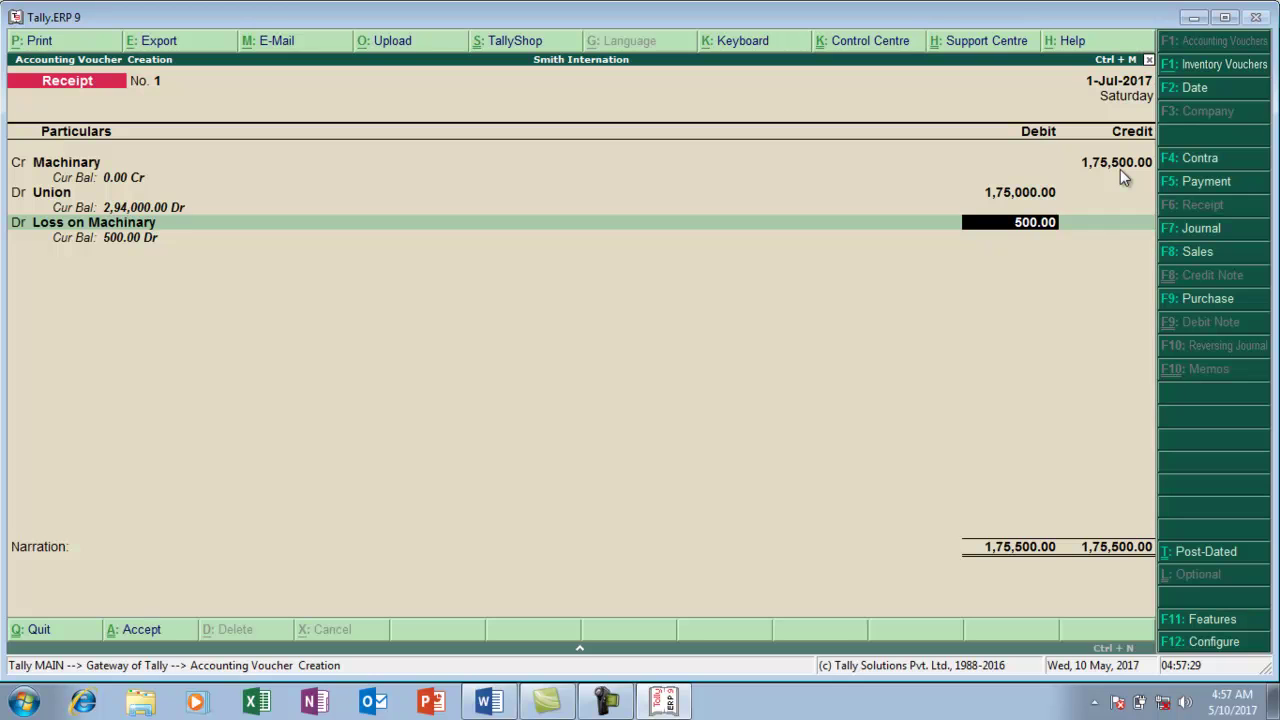
Debit Loss on Machinary 500 and save the receipt voucher without narration.
{"action": "key", "text": "Return"}
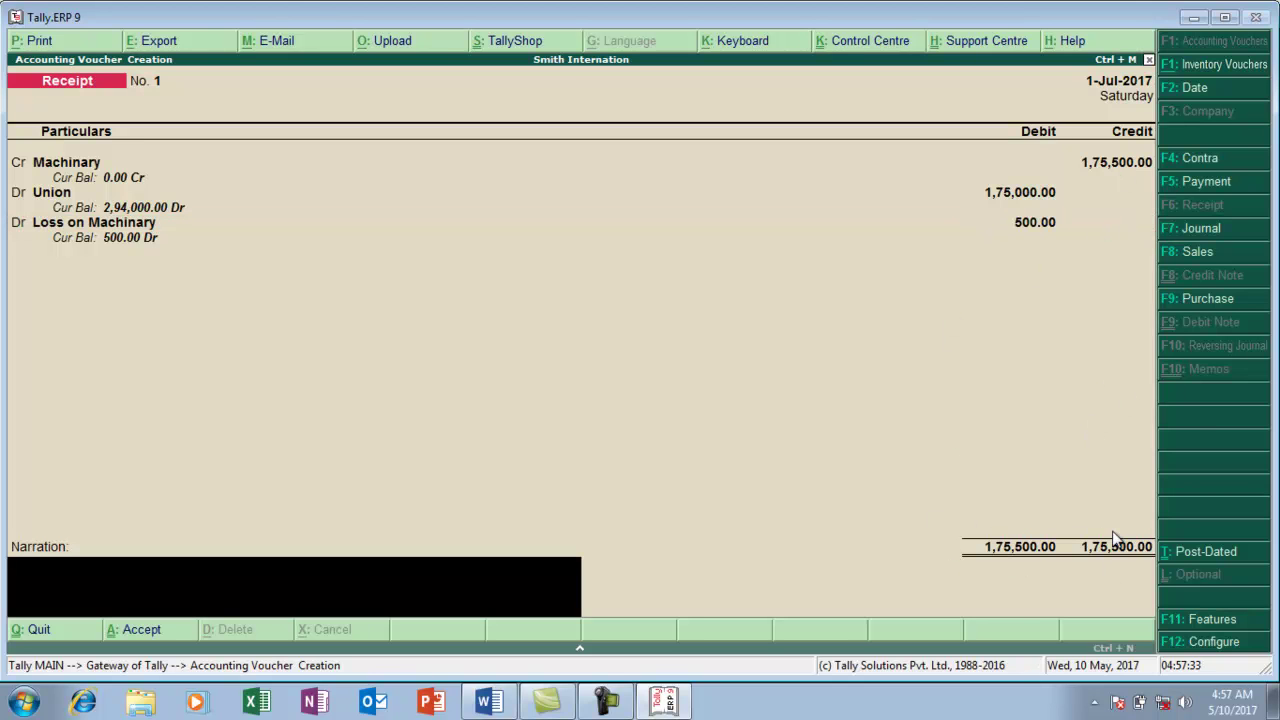
{"action": "key", "text": "Return"}
{"action": "key", "text": "Return"}
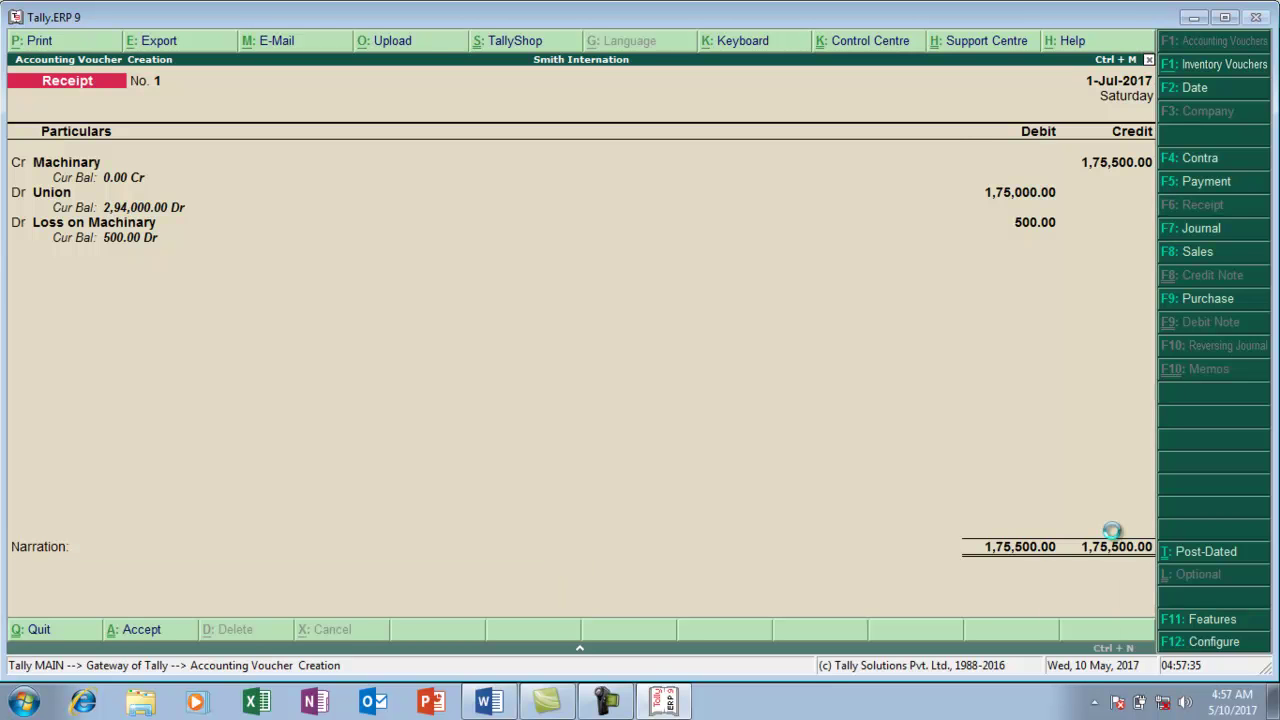
{"action": "key", "text": "alt+Tab"}
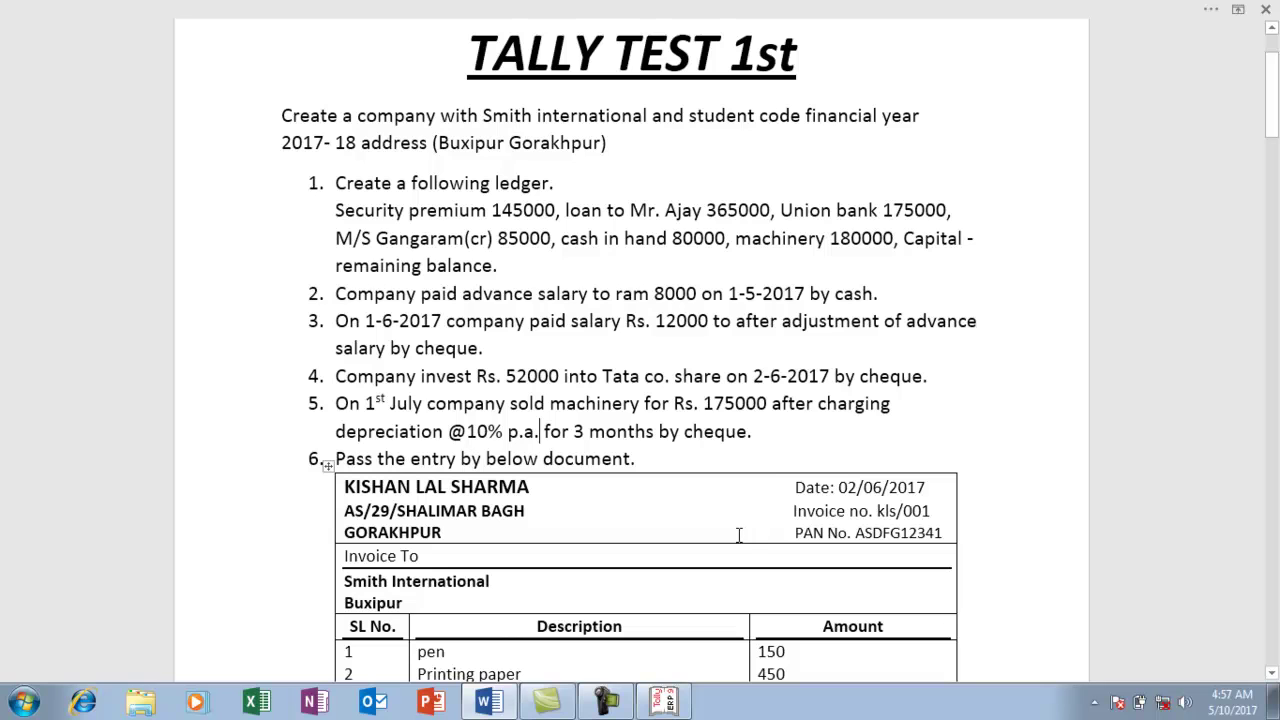
{"action": "key", "text": "Down"}
{"action": "key", "text": "Down"}
{"action": "key", "text": "Down"}
{"action": "key", "text": "Down"}
{"action": "key", "text": "Down"}
{"action": "key", "text": "Down"}
{"action": "key", "text": "Down"}
{"action": "key", "text": "Down"}
{"action": "key", "text": "Down"}
{"action": "key", "text": "Down"}
{"action": "key", "text": "Down"}
{"action": "key", "text": "Down"}
{"action": "key", "text": "Down"}
{"action": "key", "text": "Down"}
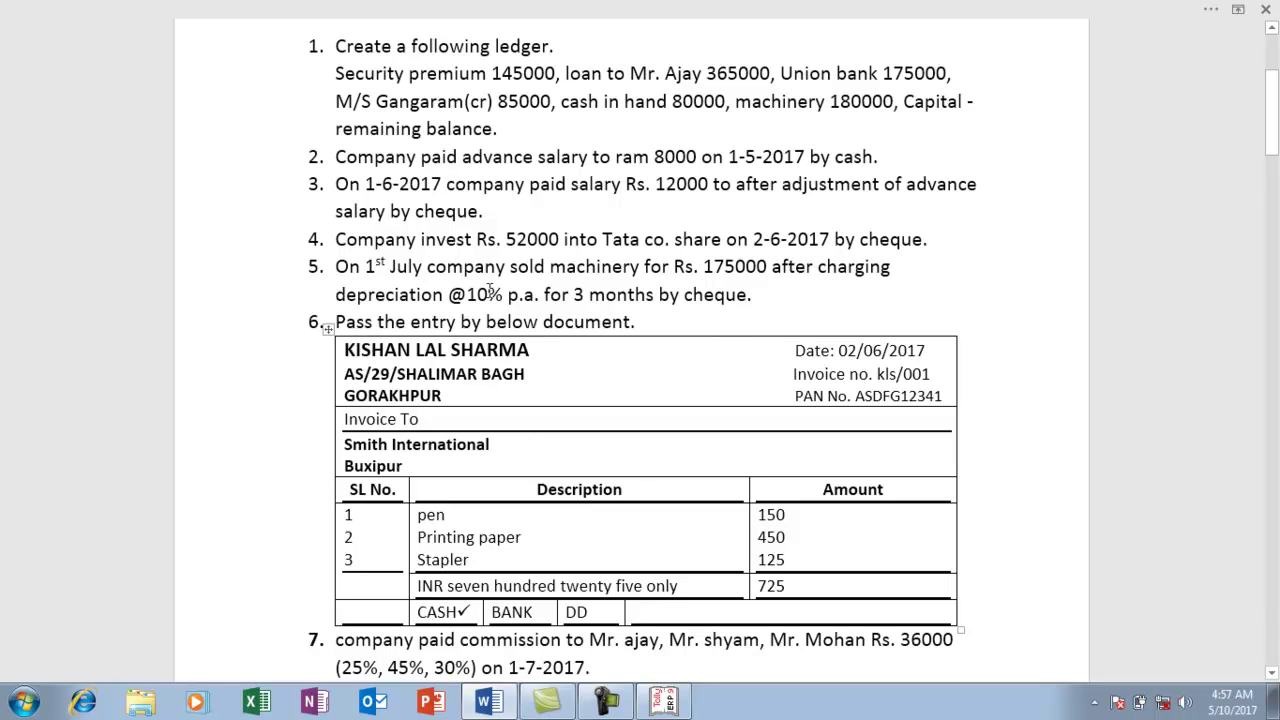
{"action": "left_click", "coordinate": [541, 380]}
{"action": "double_click", "coordinate": [541, 380]}
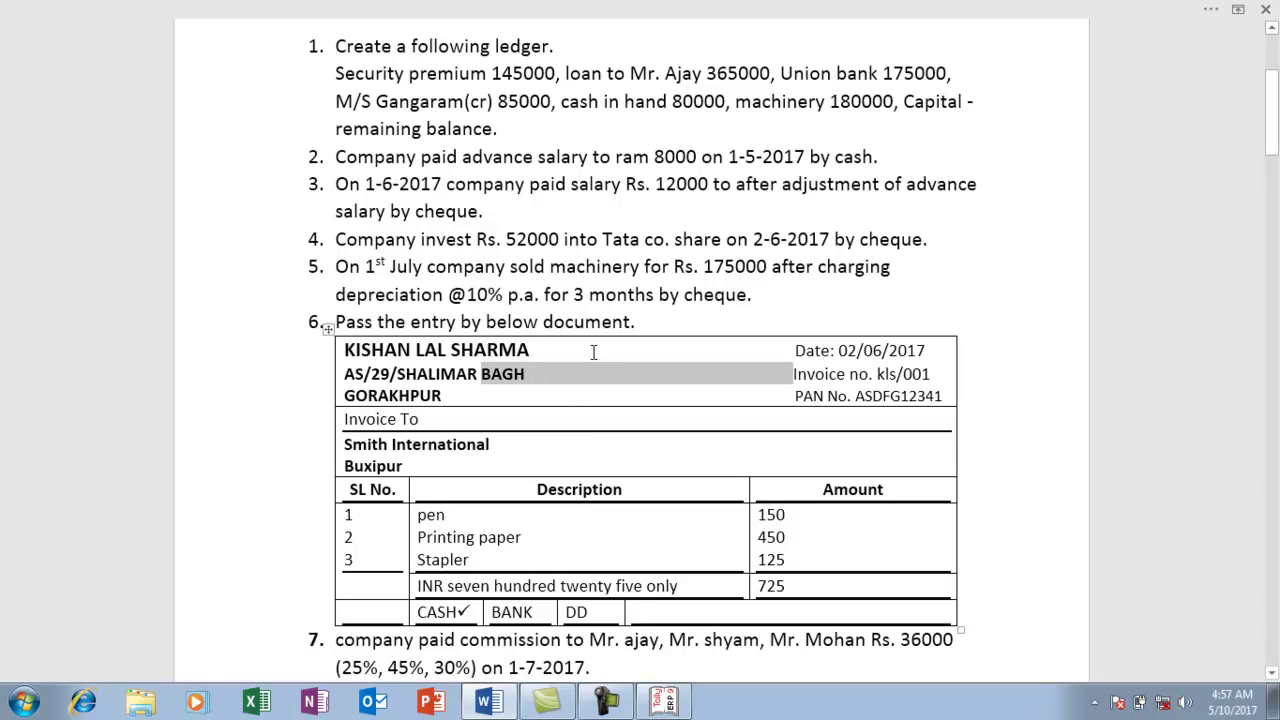
{"action": "left_click", "coordinate": [592, 357]}
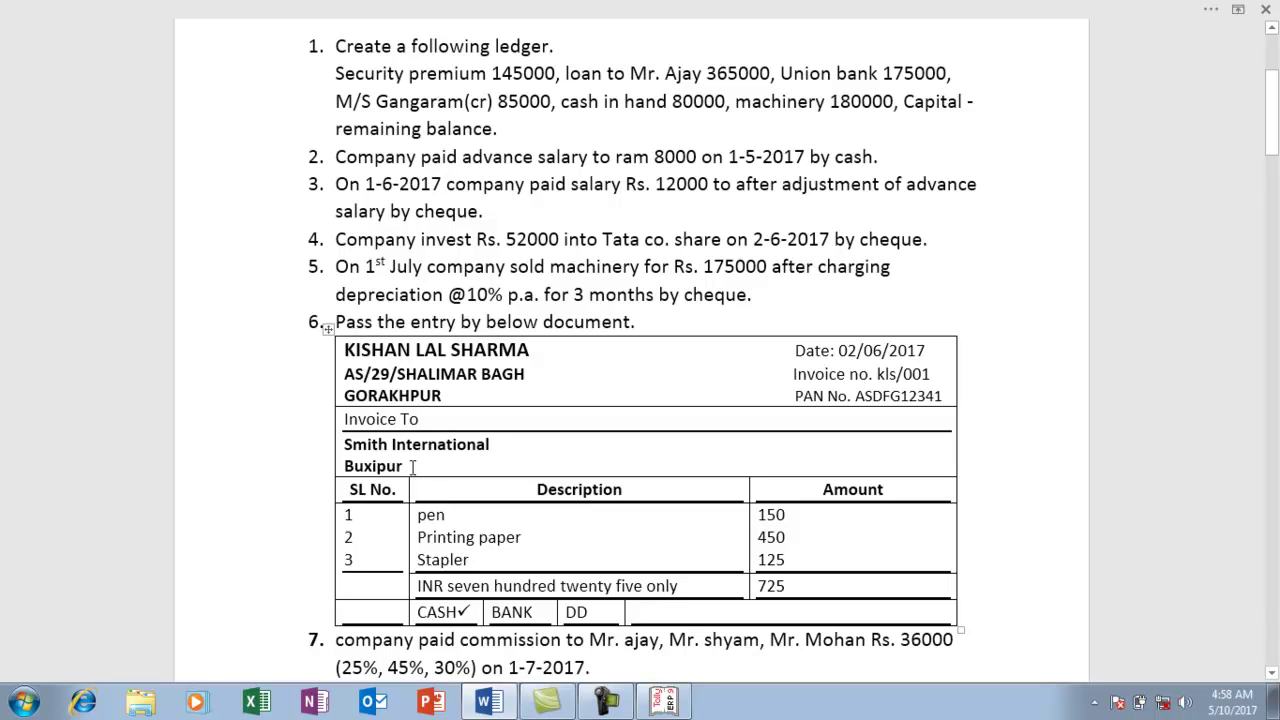
{"action": "left_click", "coordinate": [422, 461]}
Enable cost centres and more than one cost category in the company's accounting features.
{"action": "key", "text": "alt+Tab"}
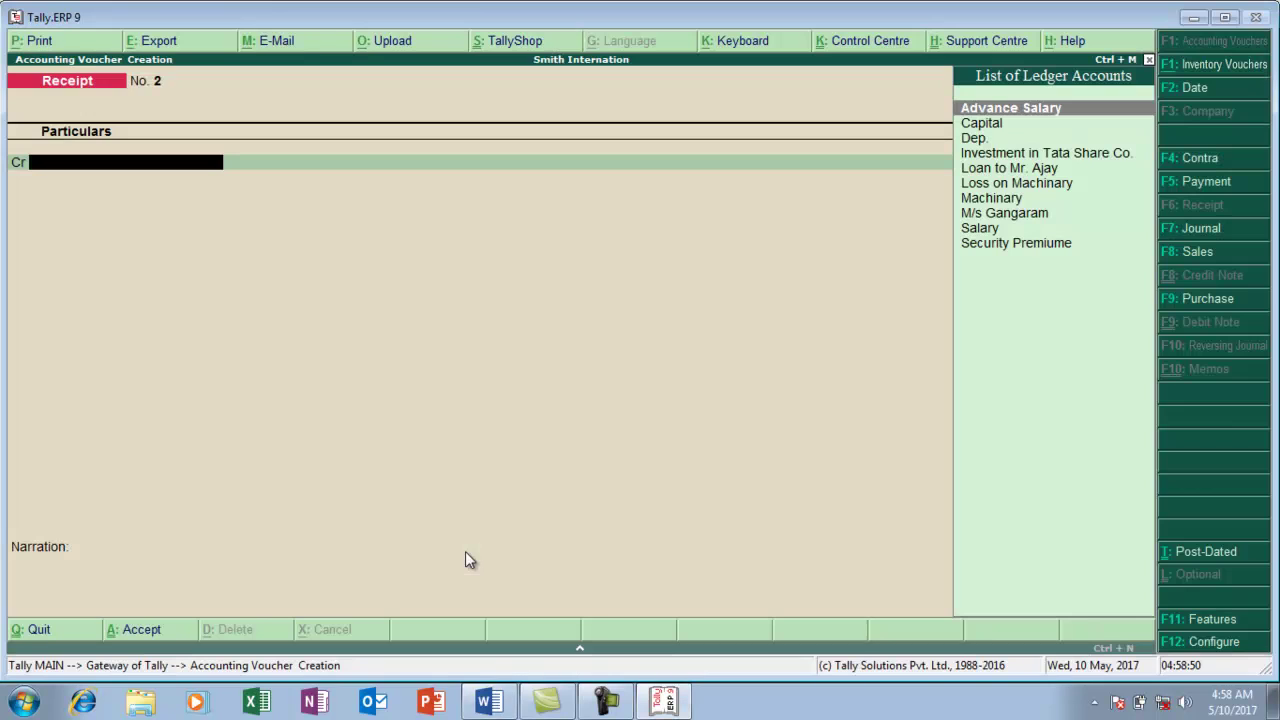
{"action": "key", "text": "F11"}
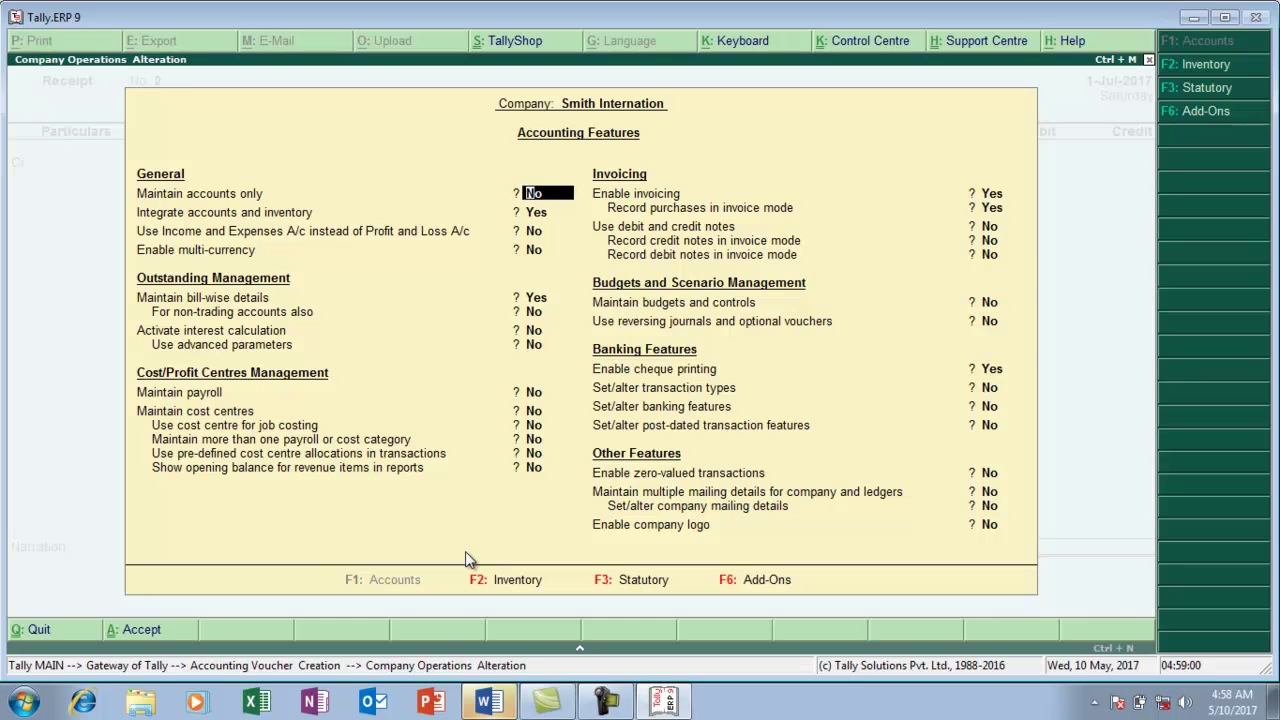
{"action": "key", "text": "Return"}
{"action": "key", "text": "Return"}
{"action": "key", "text": "Return"}
{"action": "key", "text": "Return"}
{"action": "key", "text": "Return"}
{"action": "key", "text": "Return"}
{"action": "key", "text": "Return"}
{"action": "key", "text": "Return"}
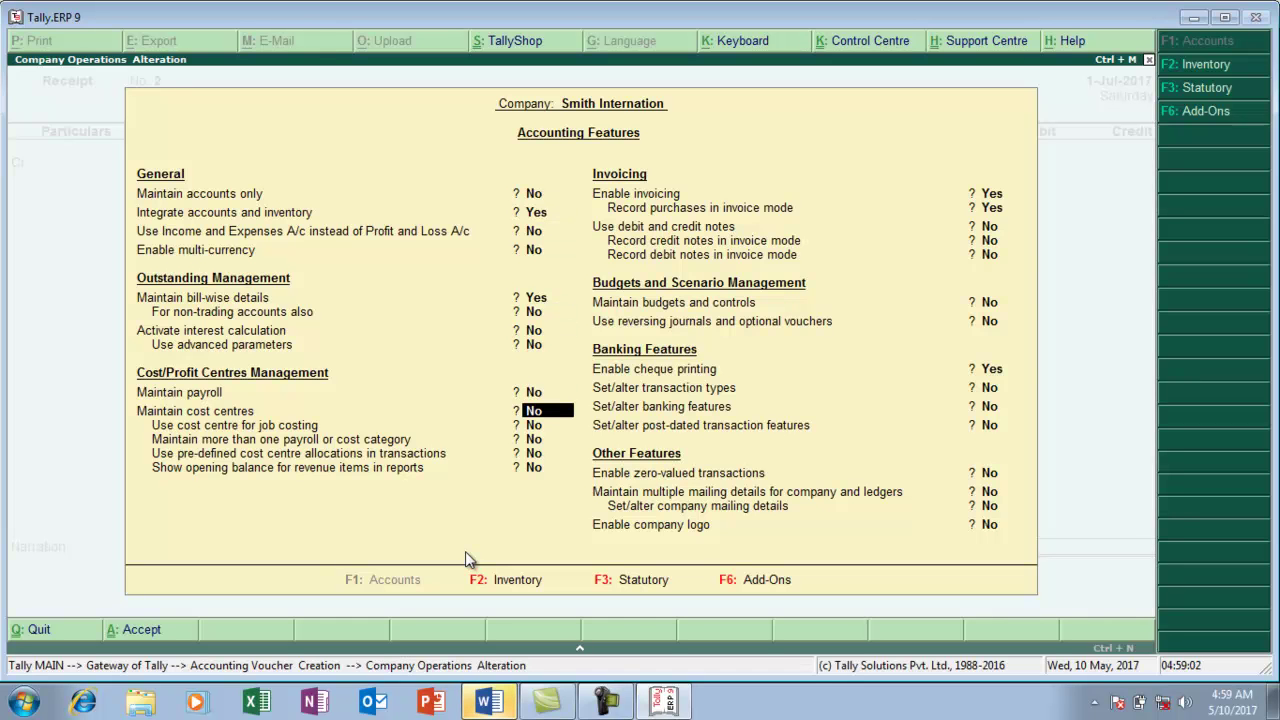
{"action": "key", "text": "y"}
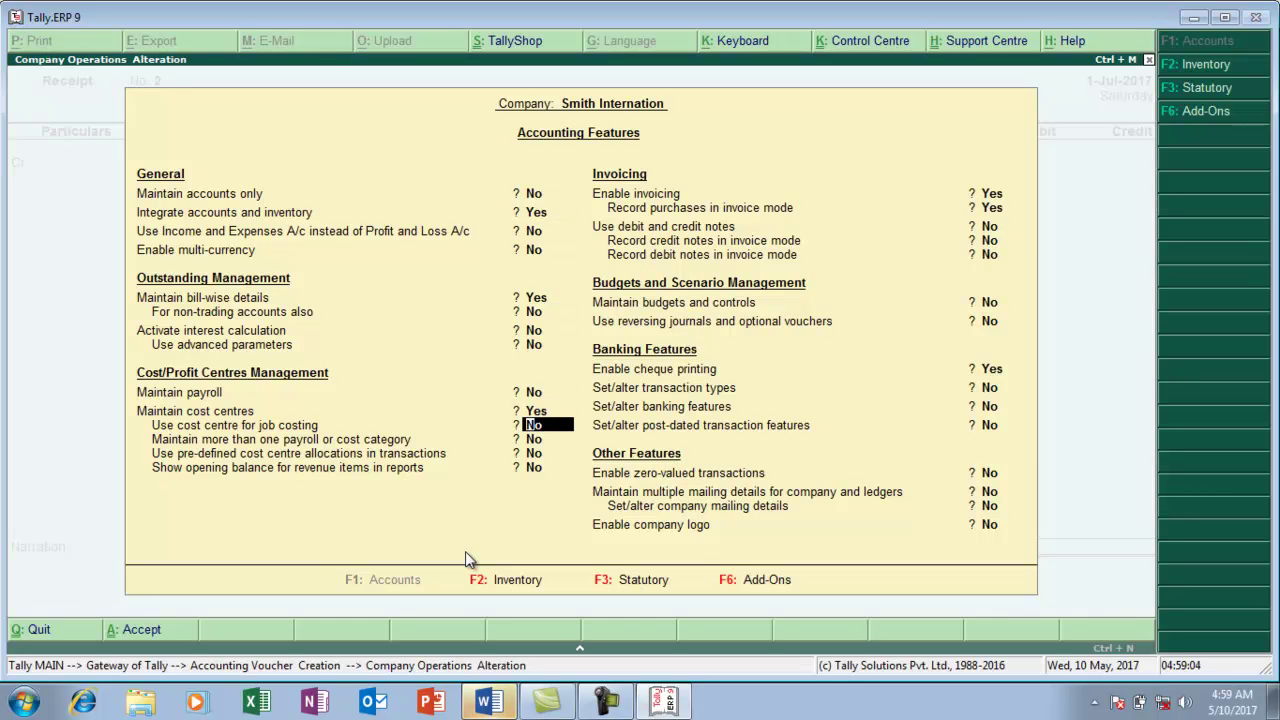
{"action": "key", "text": "Return"}
{"action": "type", "text": "y"}
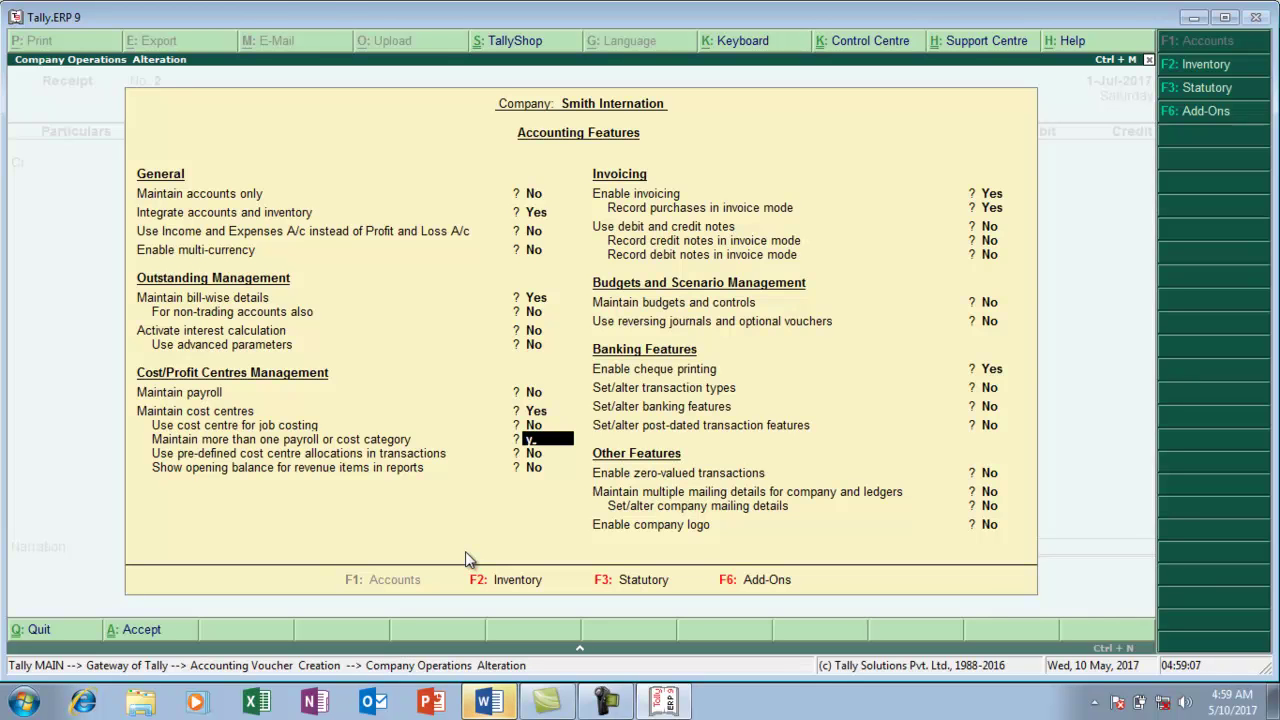
{"action": "key", "text": "Return"}
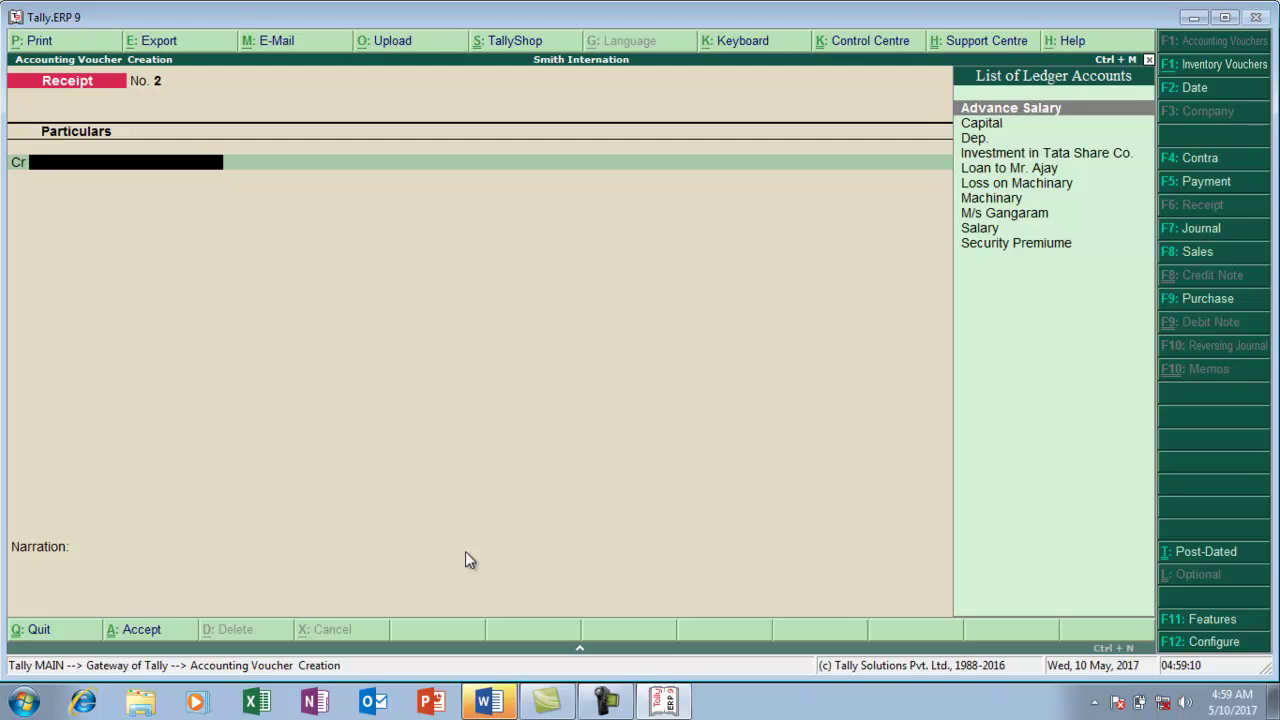
Review the exercise in Word, then switch the voucher to Payment voucher No. 4.
{"action": "left_click", "coordinate": [488, 702]}
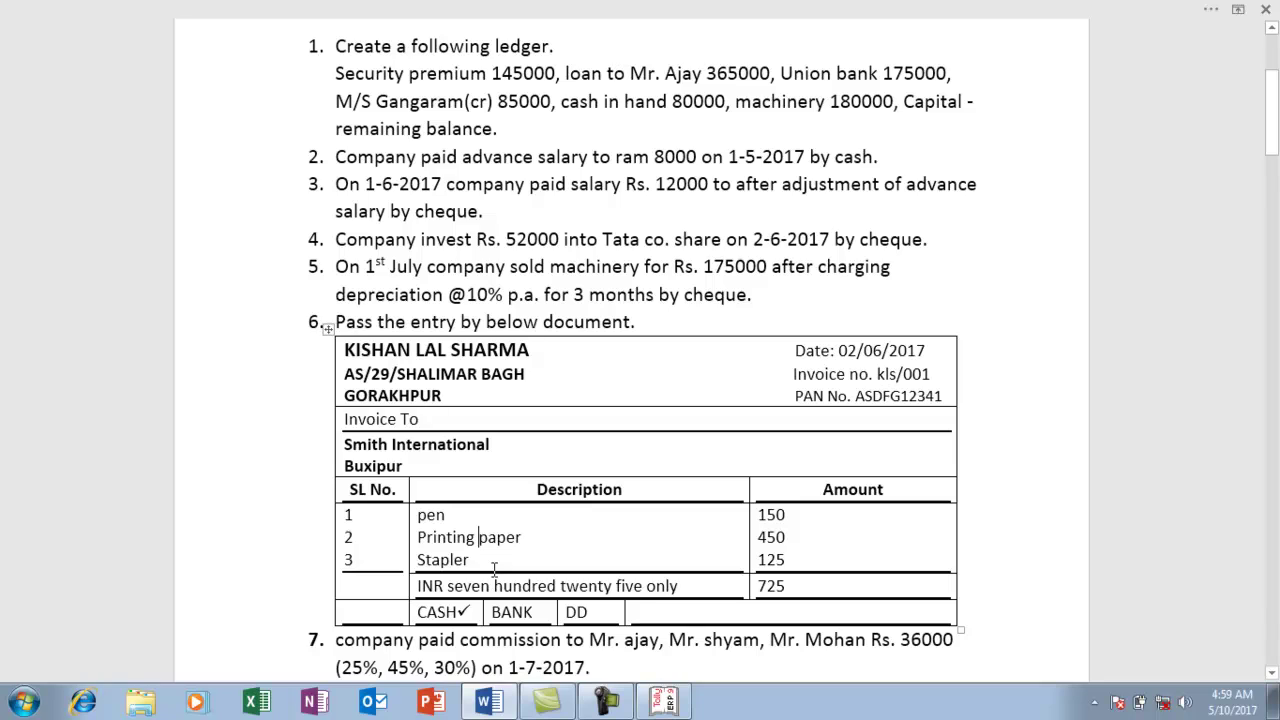
{"action": "key", "text": "alt+Tab"}
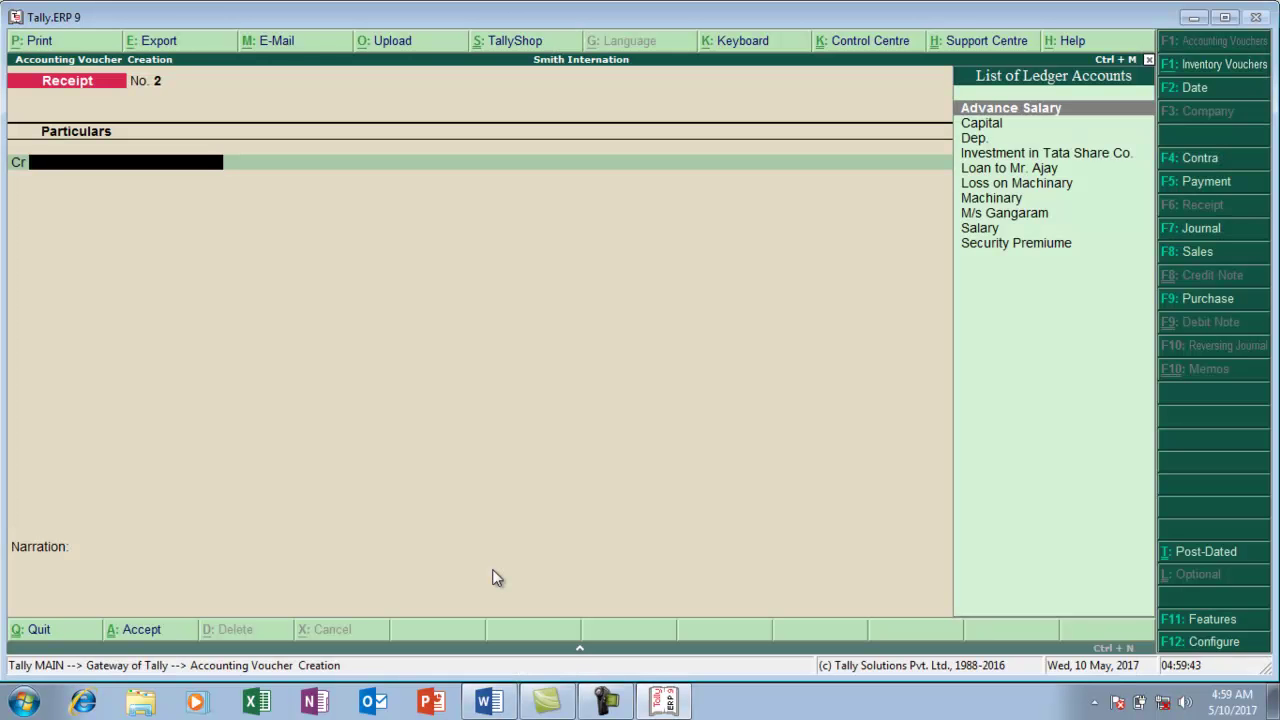
{"action": "key", "text": "F5"}
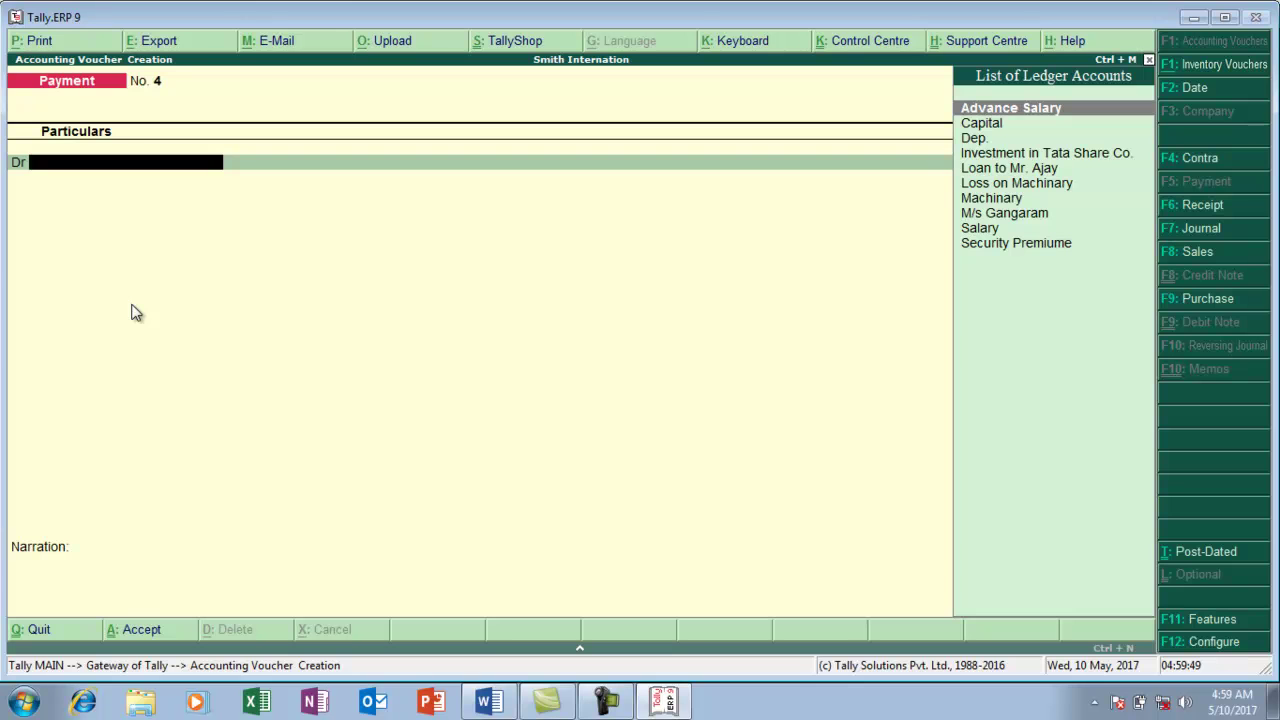
Create a Stationary ledger under Indirect Expenses with cost centres applicable.
{"action": "key", "text": "alt+c"}
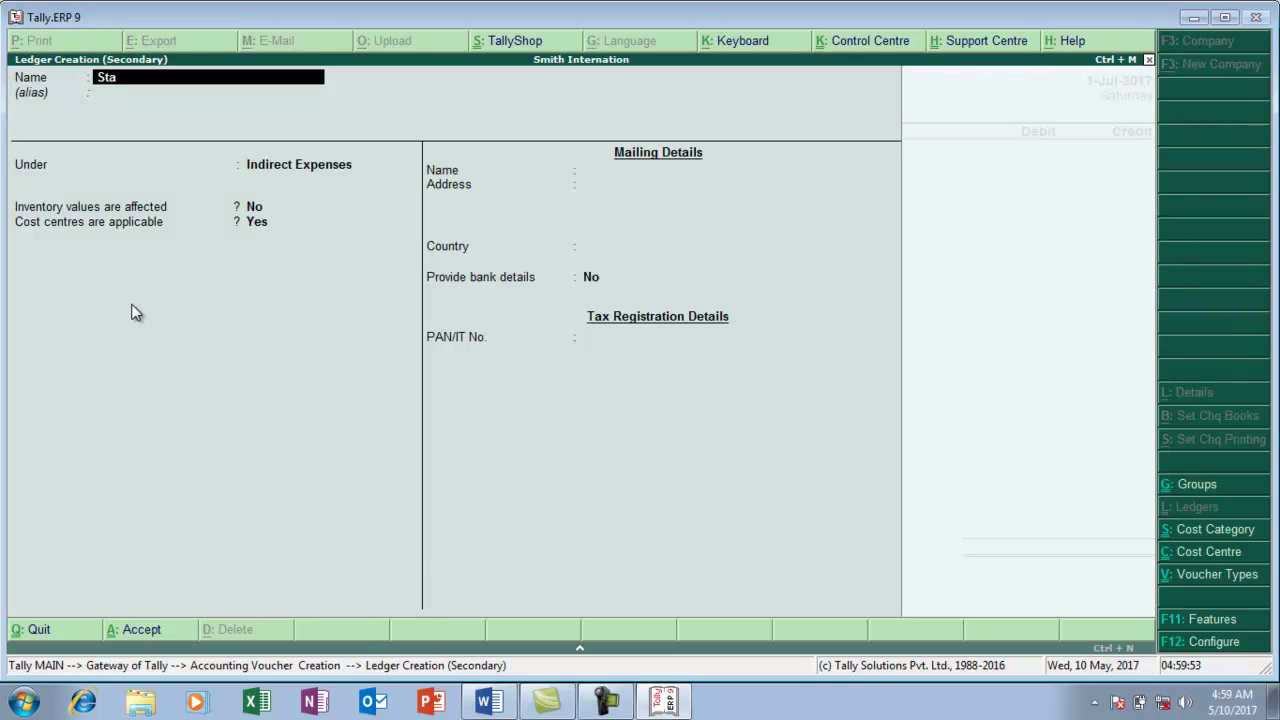
{"action": "type", "text": "Stationary"}
{"action": "key", "text": "Return"}
{"action": "key", "text": "Return"}
{"action": "key", "text": "Return"}
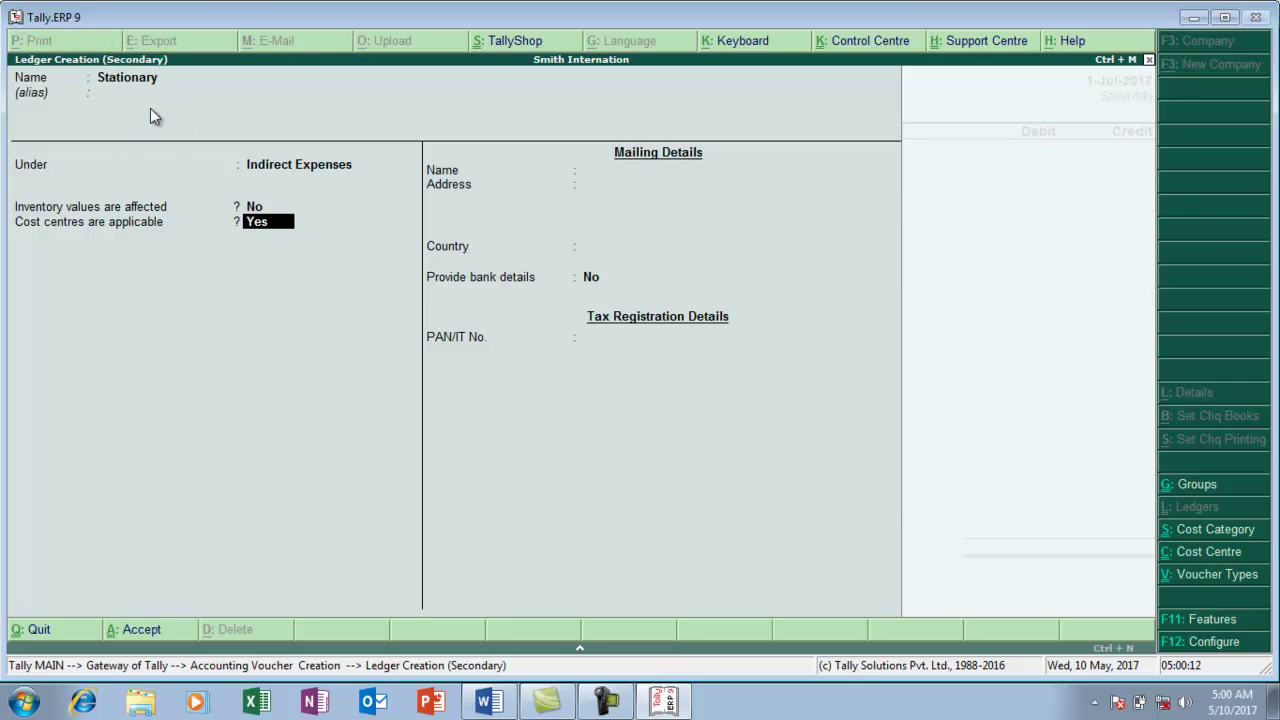
{"action": "key", "text": "alt+Tab"}
{"action": "left_click", "coordinate": [477, 546]}
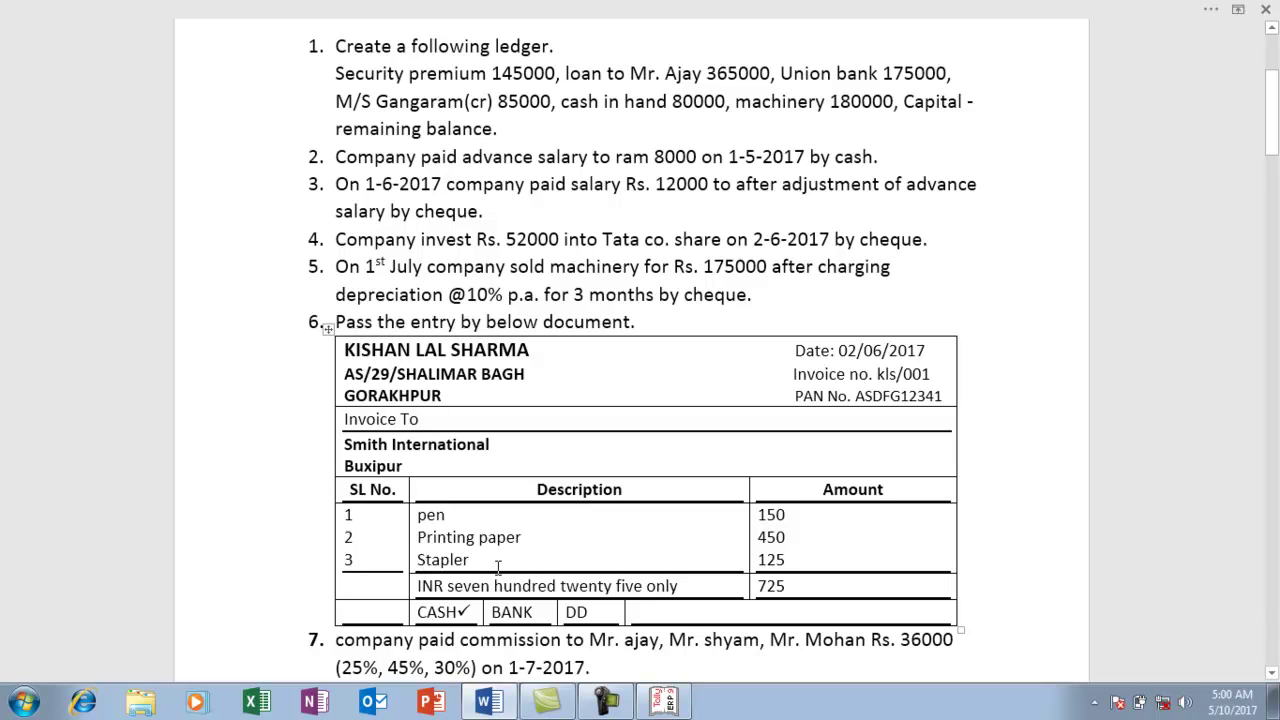
{"action": "key", "text": "alt+Tab"}
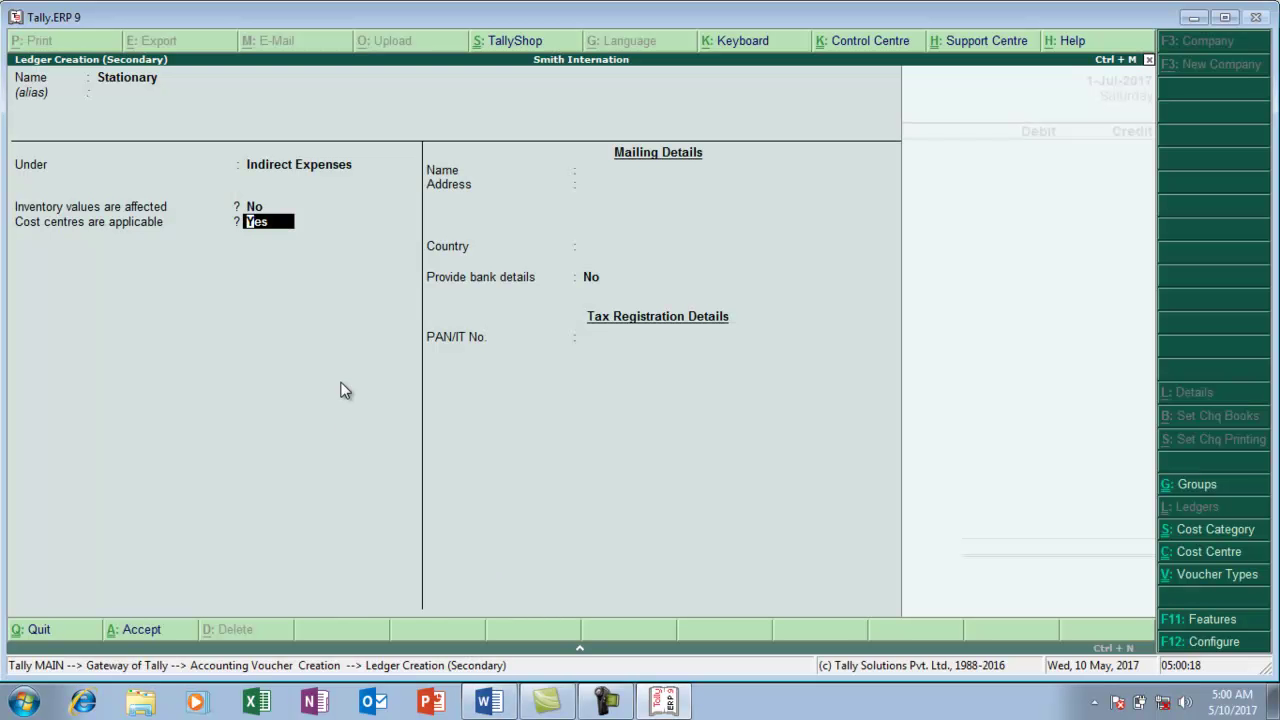
{"action": "key", "text": "Return"}
{"action": "key", "text": "Return"}
{"action": "key", "text": "Return"}
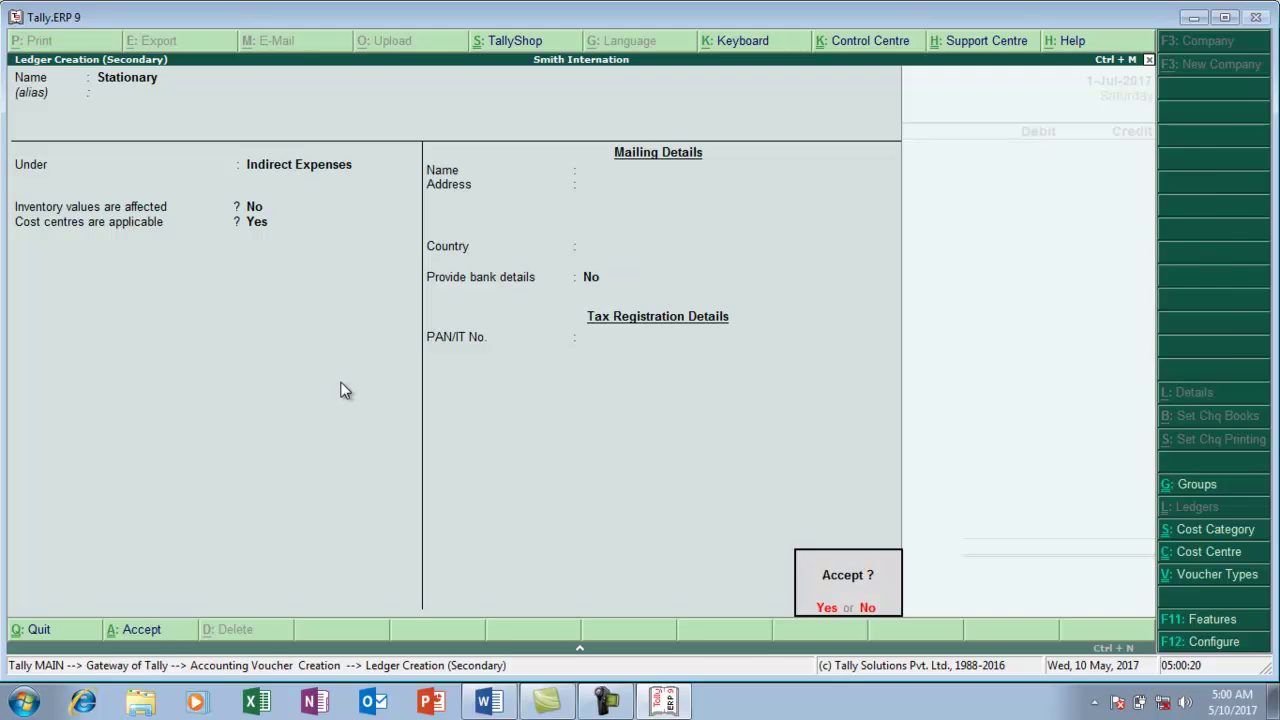
Debit the Stationary ledger 725 in the payment voucher.
{"action": "key", "text": "Return"}
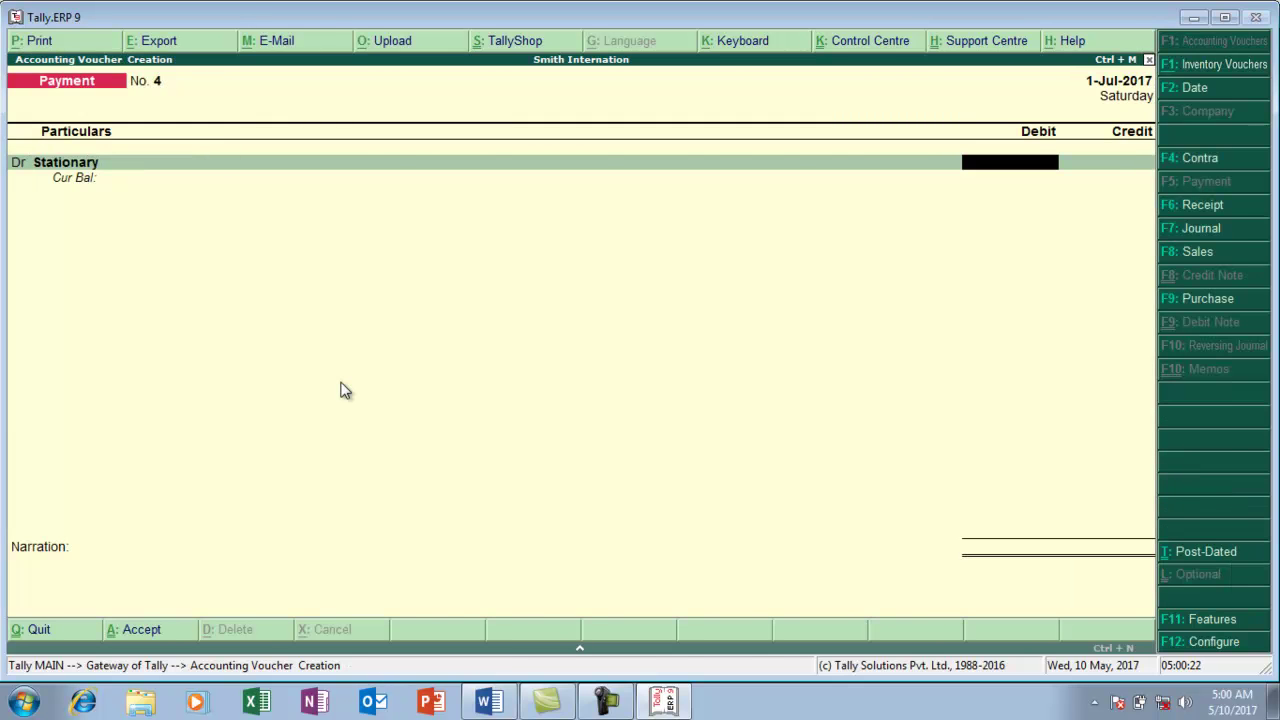
{"action": "key", "text": "alt+Tab"}
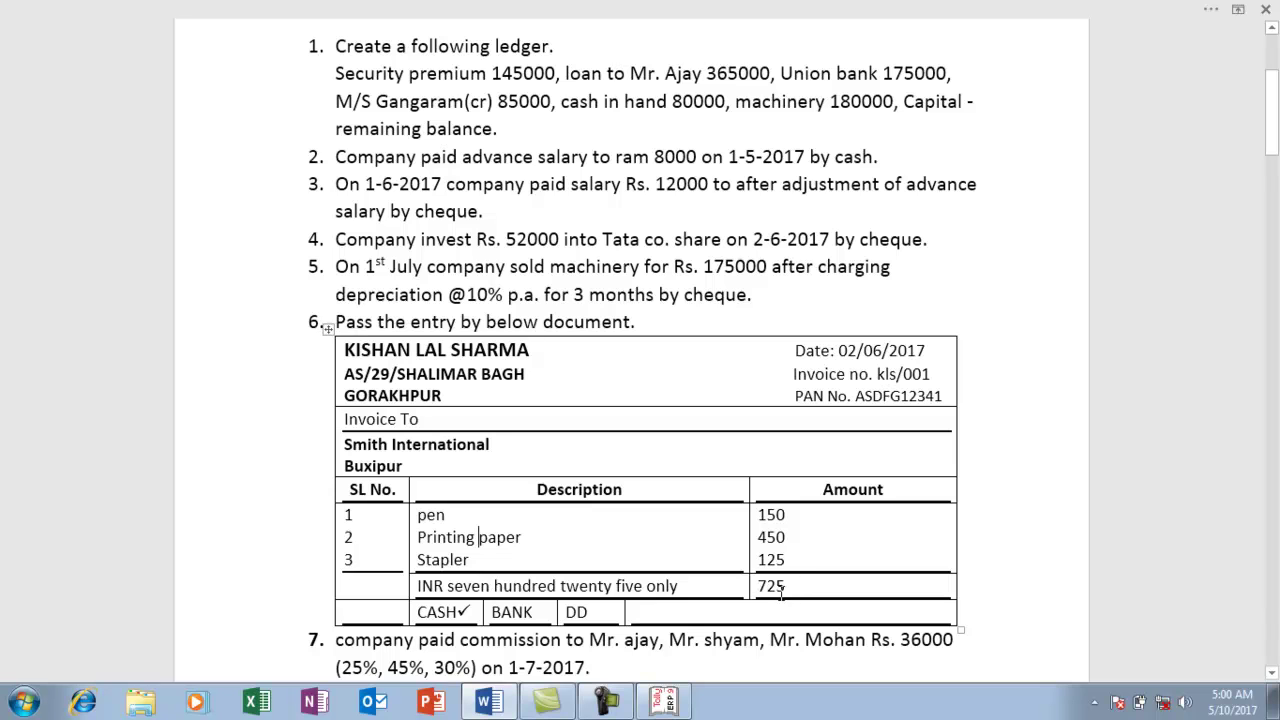
{"action": "key", "text": "alt+Tab"}
{"action": "type", "text": "725"}
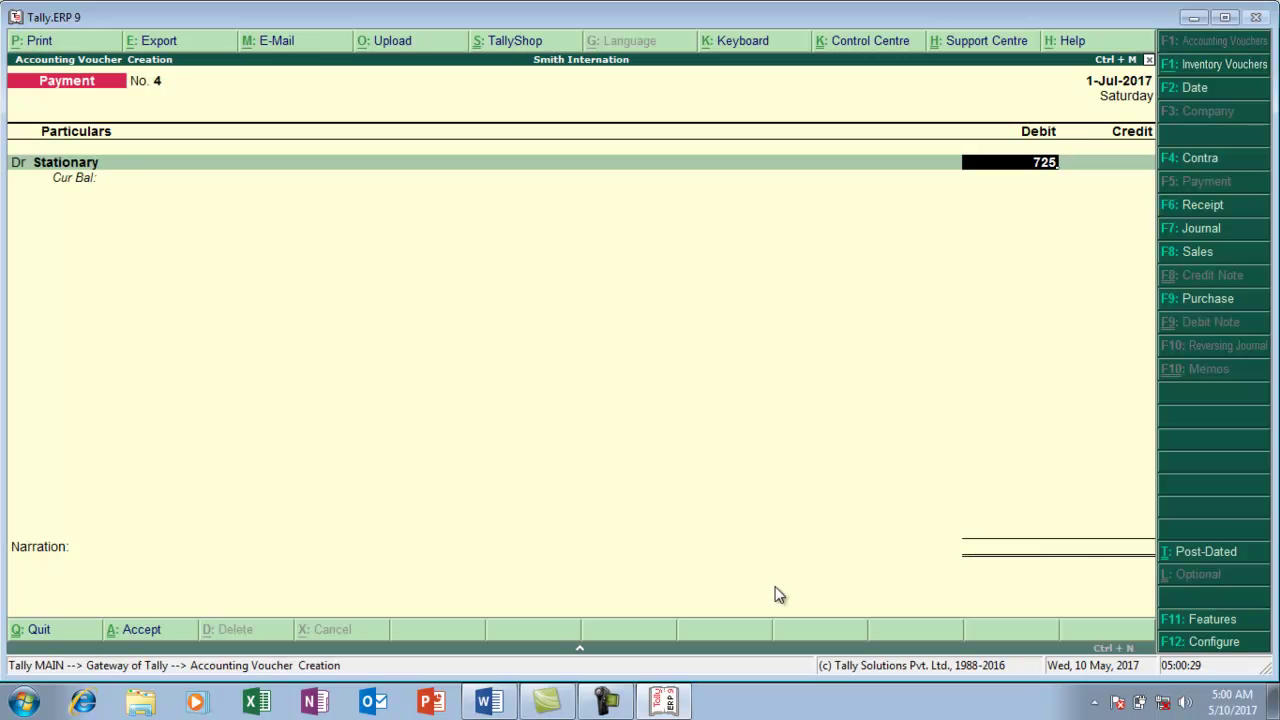
{"action": "key", "text": "Return"}
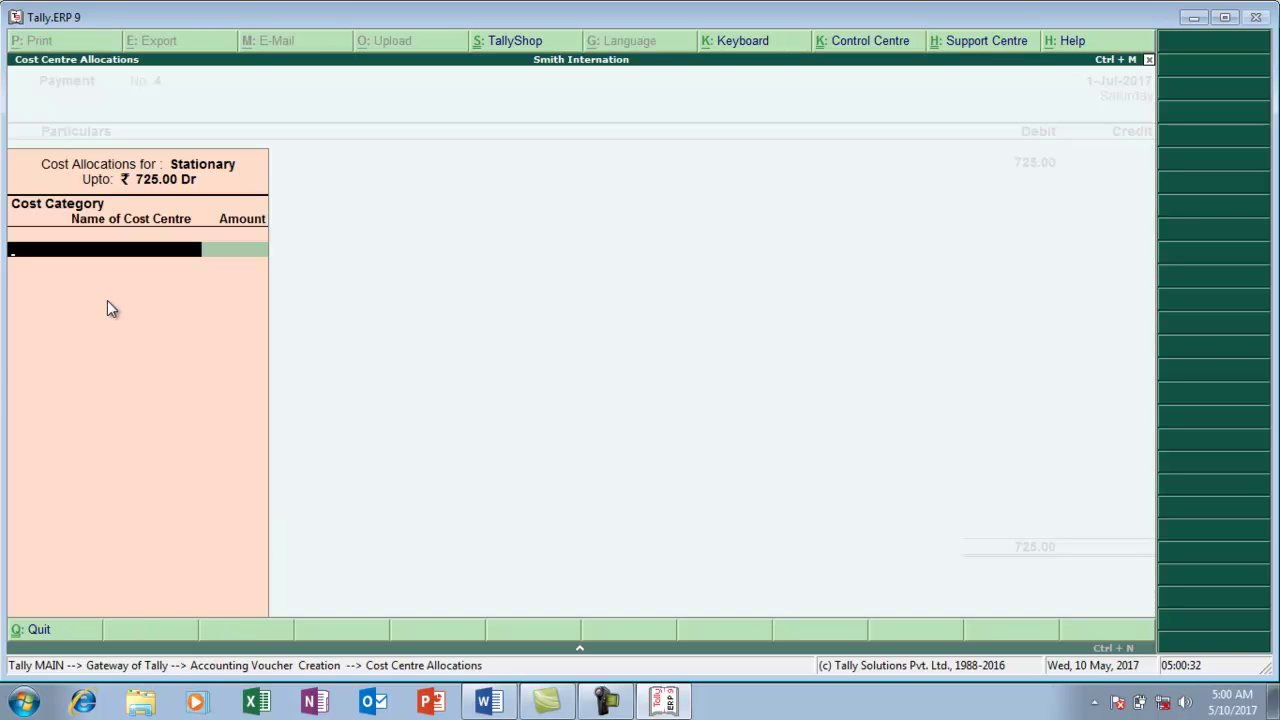
Create a cost category named Stationary that allocates revenue items only.
{"action": "key", "text": "alt+c"}
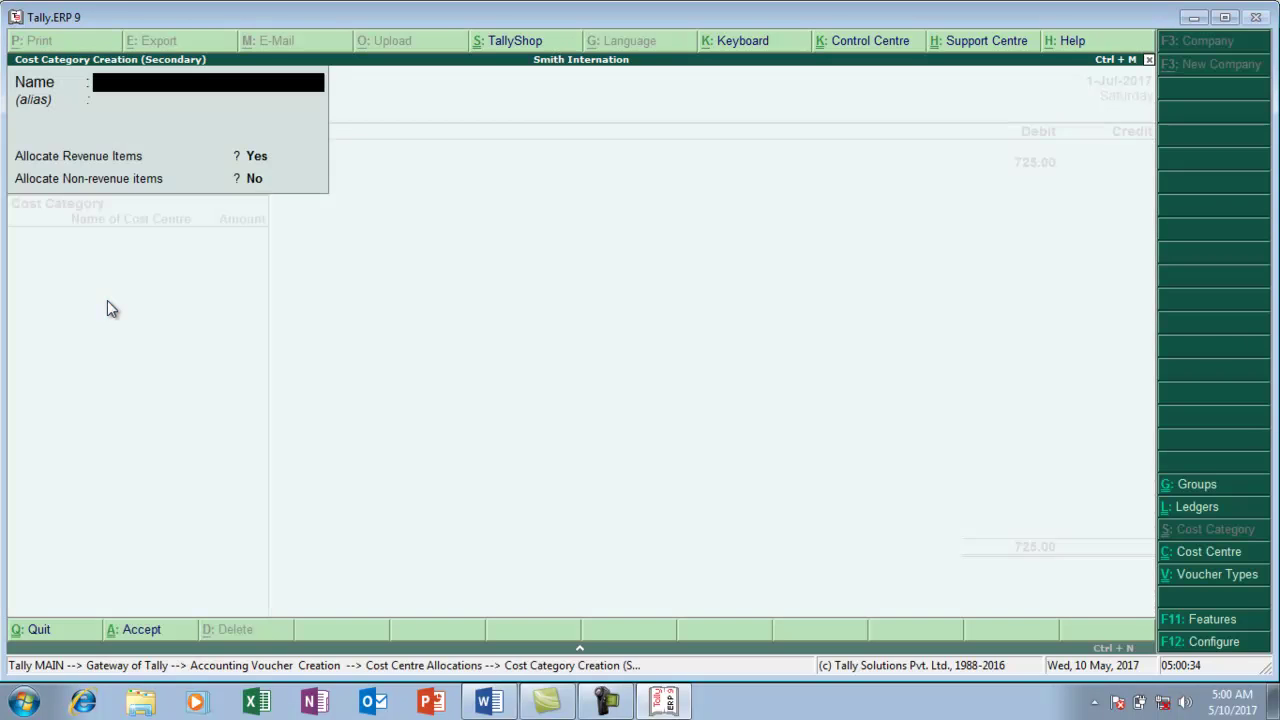
{"action": "type", "text": "Stationary"}
{"action": "key", "text": "Return"}
{"action": "key", "text": "Return"}
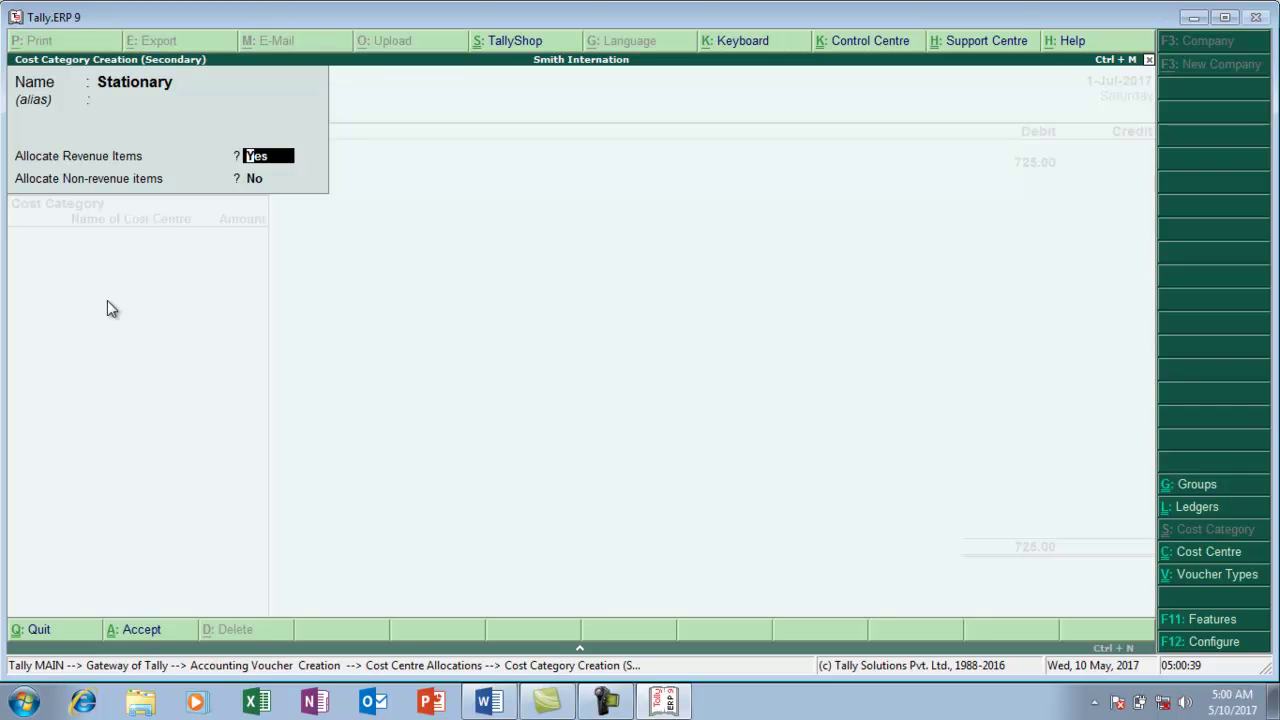
{"action": "key", "text": "Return"}
{"action": "key", "text": "Return"}
{"action": "key", "text": "Return"}
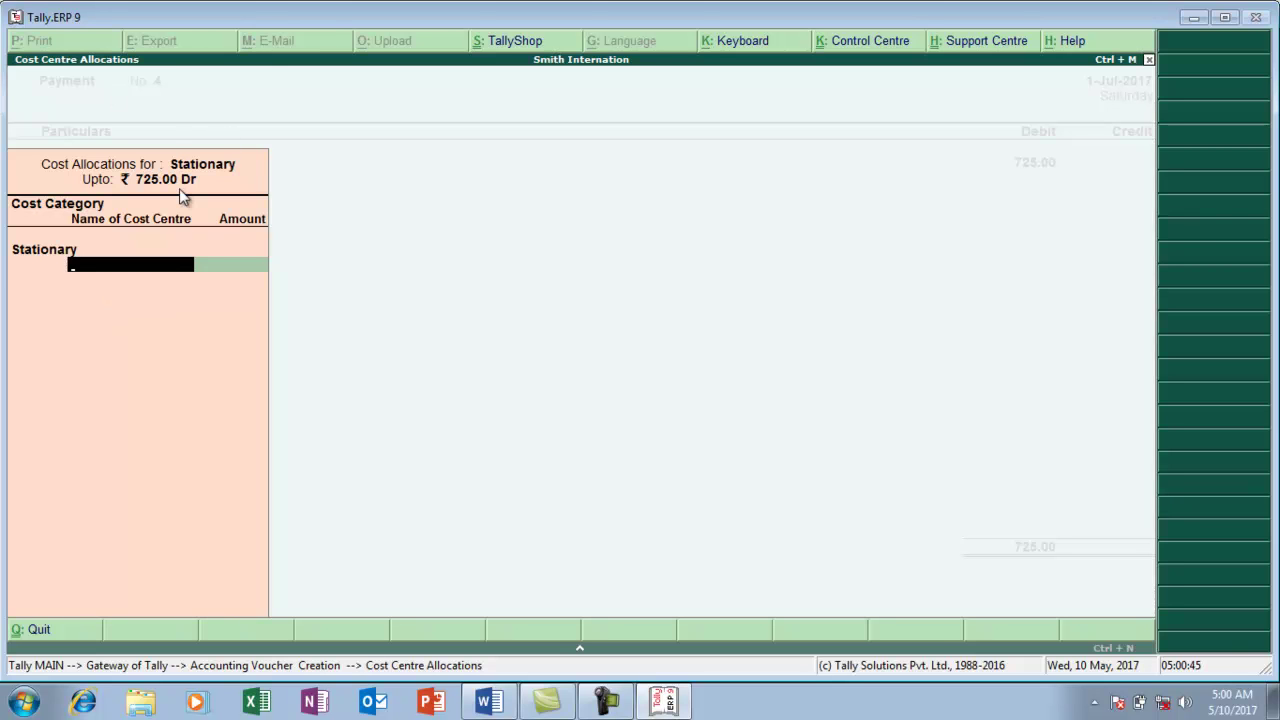
Create a Pen cost centre under the Stationary category and allocate it 150.
{"action": "key", "text": "alt+c"}
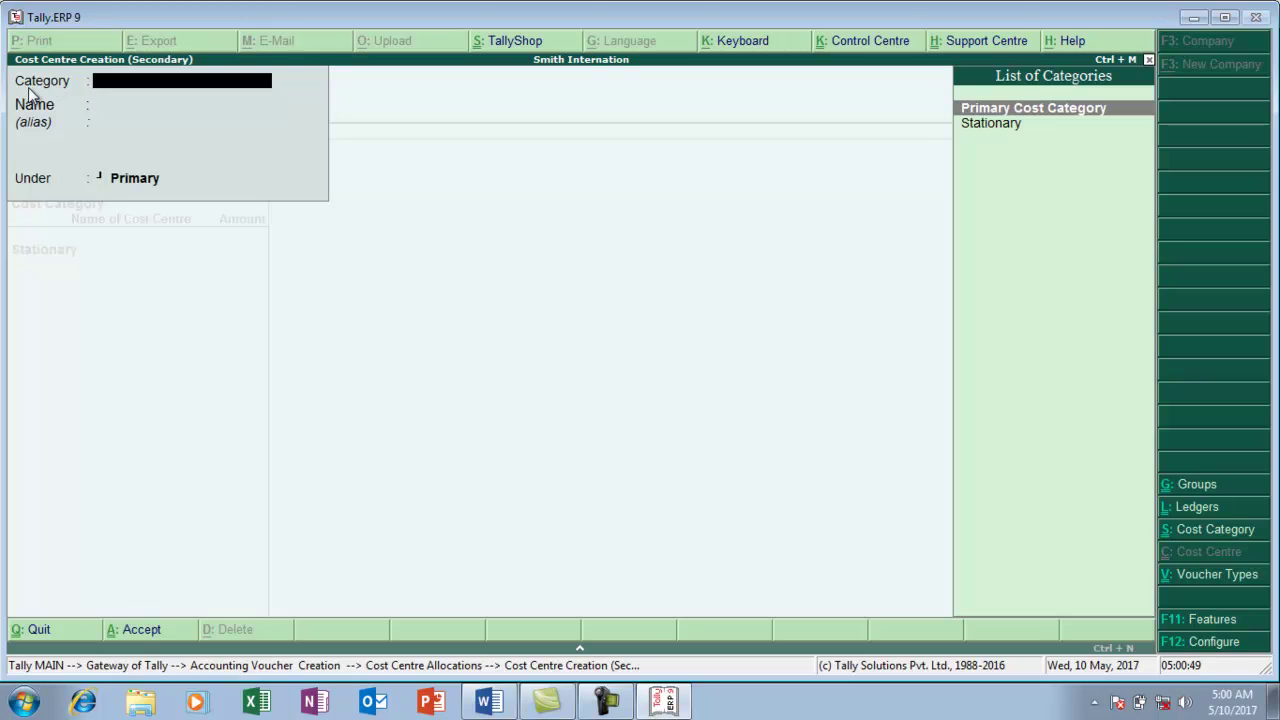
{"action": "left_click", "coordinate": [980, 125]}
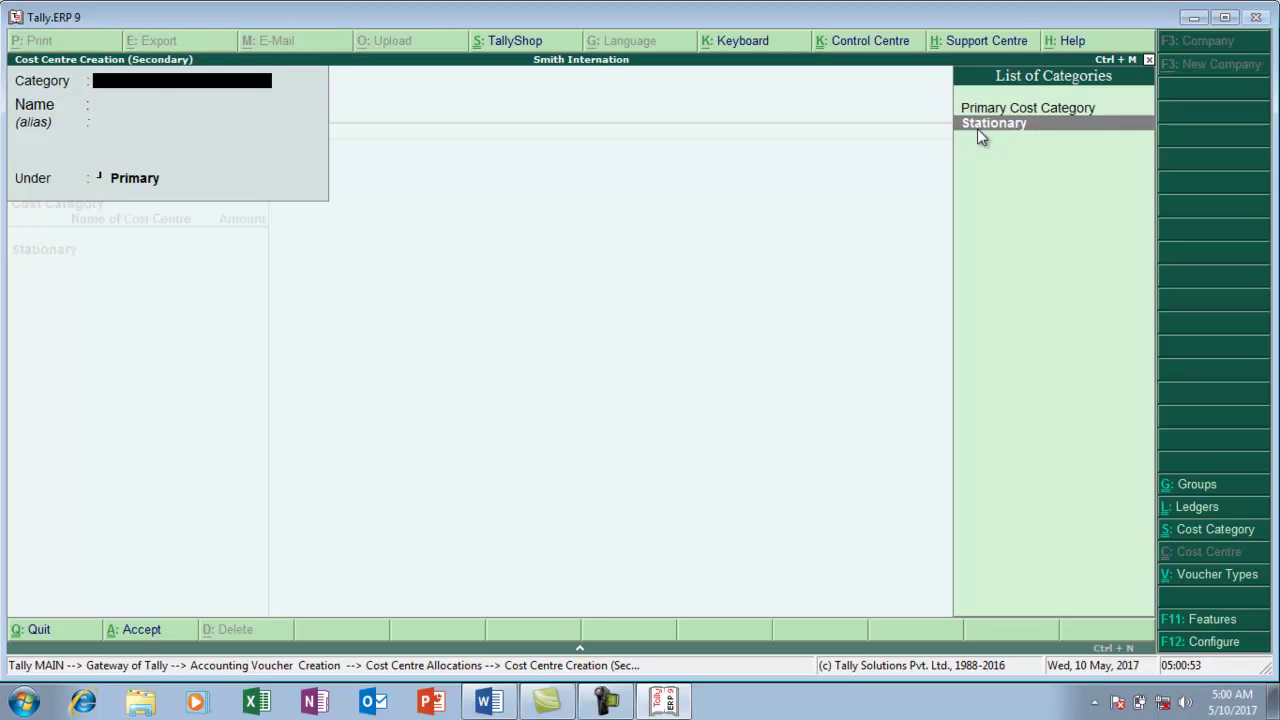
{"action": "key", "text": "Return"}
{"action": "type", "text": "Pen"}
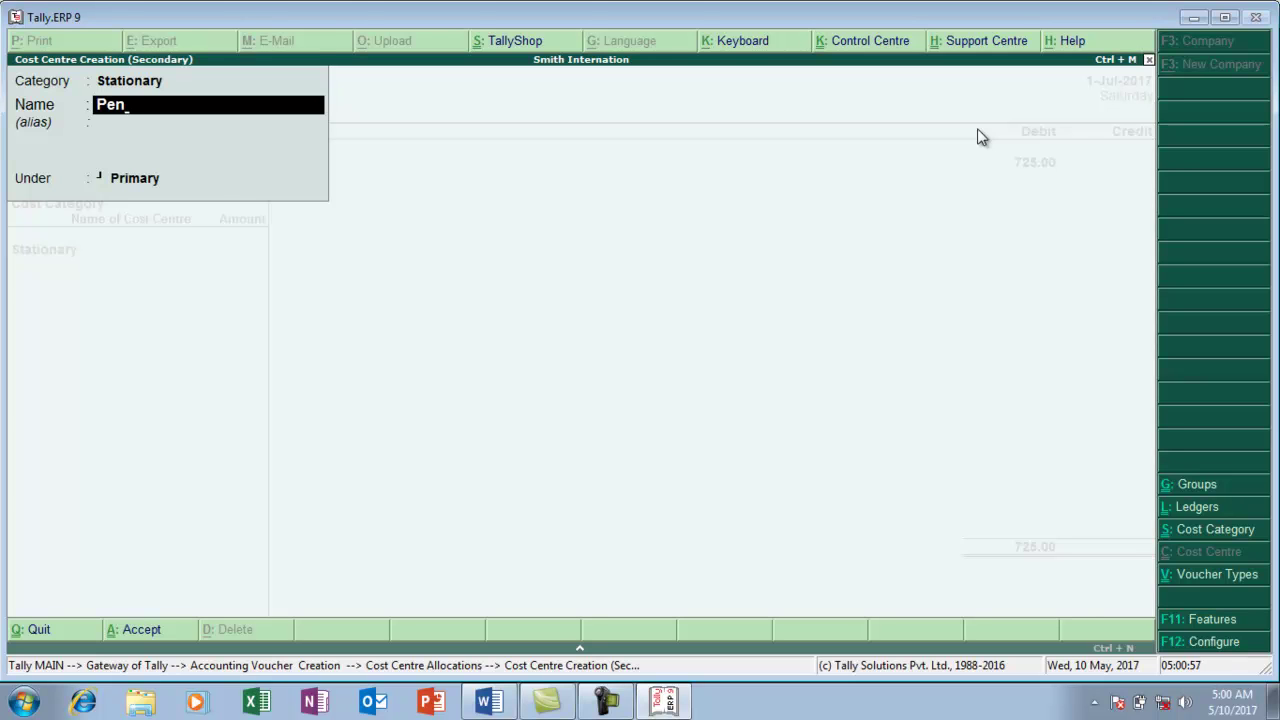
{"action": "key", "text": "Return"}
{"action": "key", "text": "Return"}
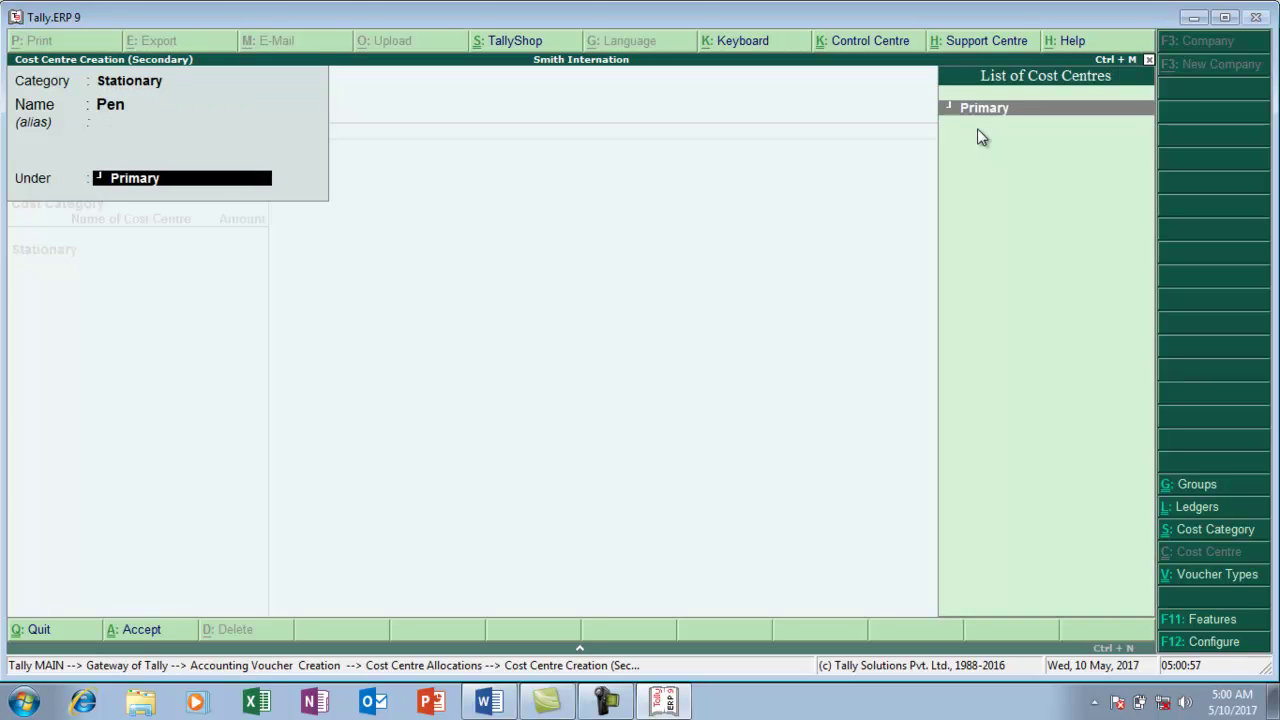
{"action": "key", "text": "Return"}
{"action": "key", "text": "Return"}
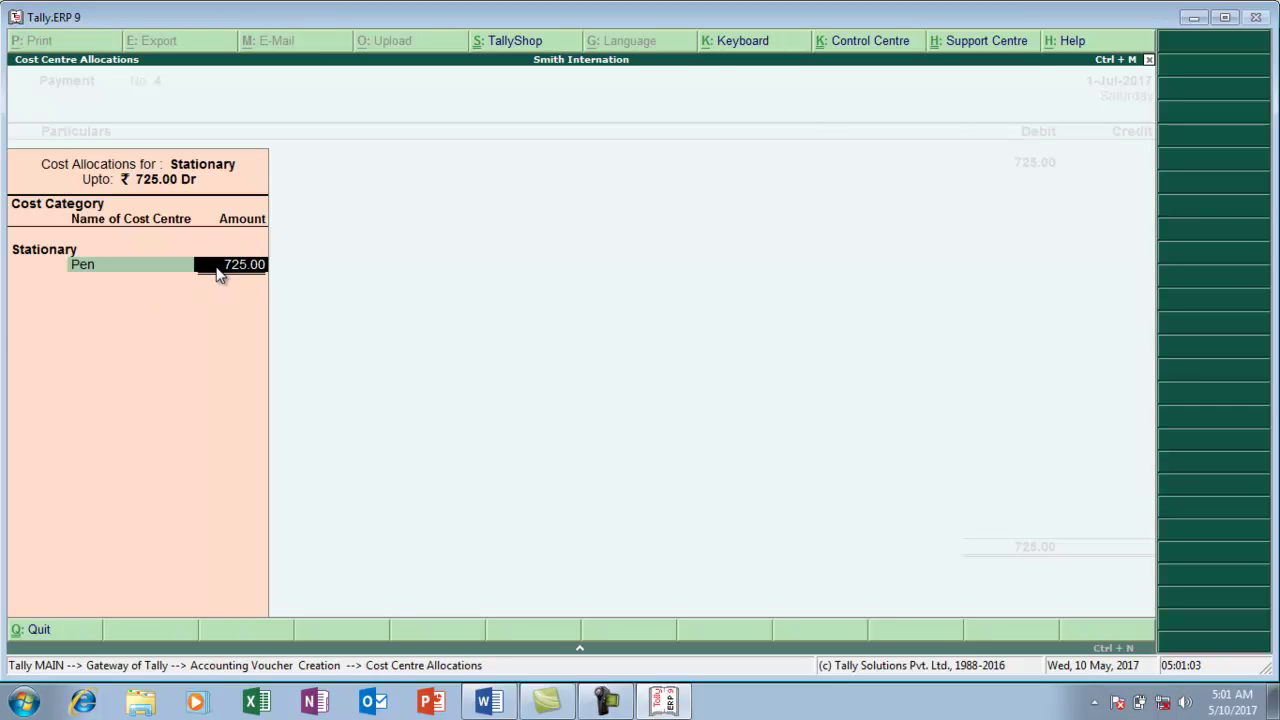
{"action": "type", "text": "150"}
{"action": "key", "text": "Return"}
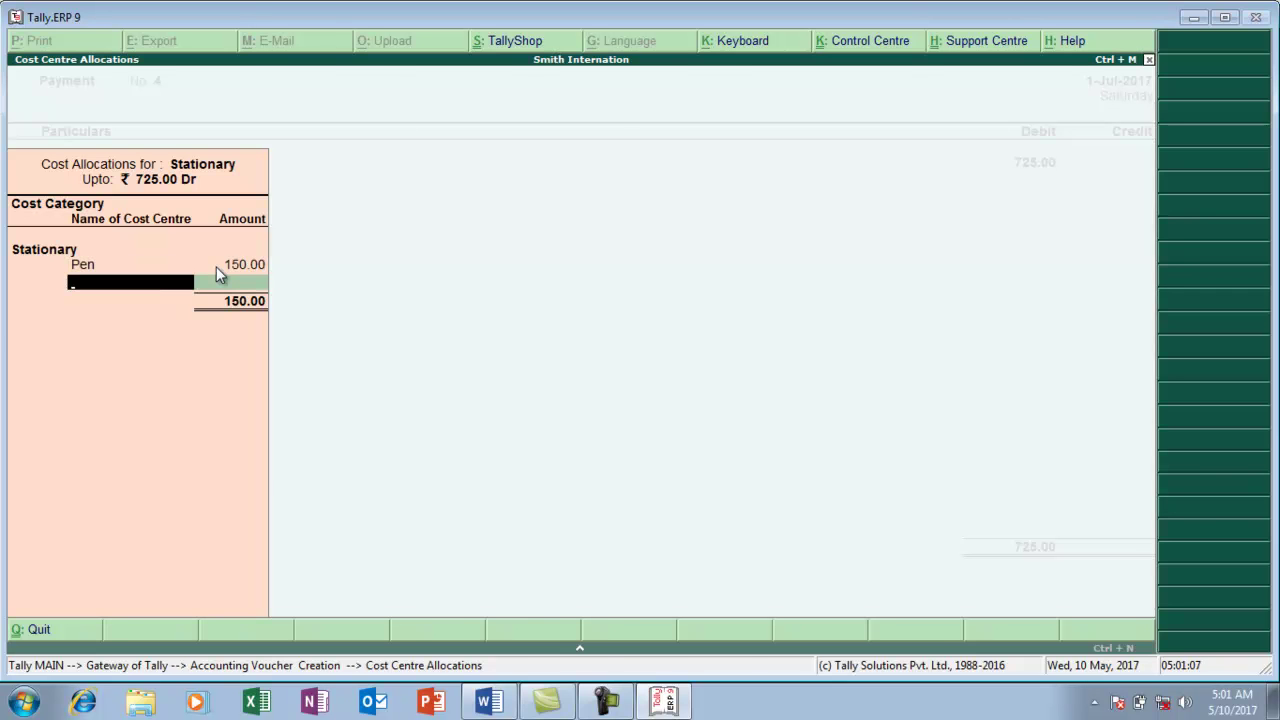
Create a Printing Paper cost centre and allocate it 450.
{"action": "key", "text": "alt+Tab"}
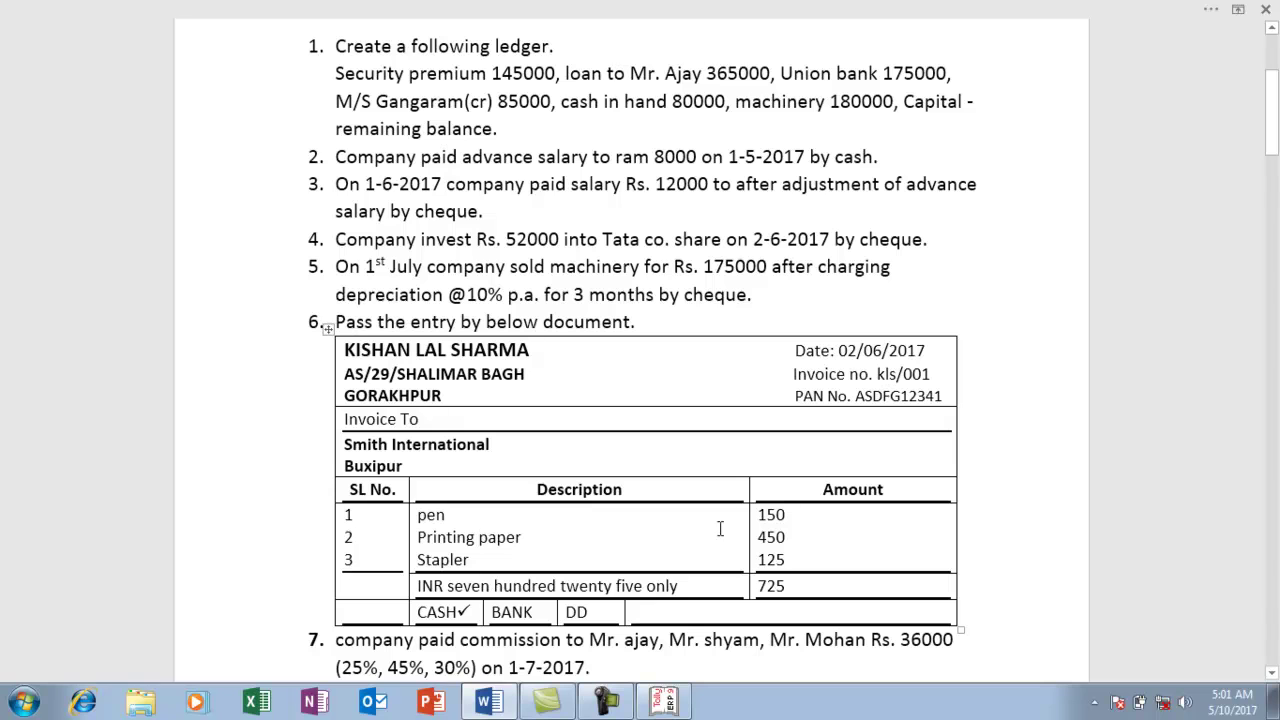
{"action": "key", "text": "alt+Tab"}
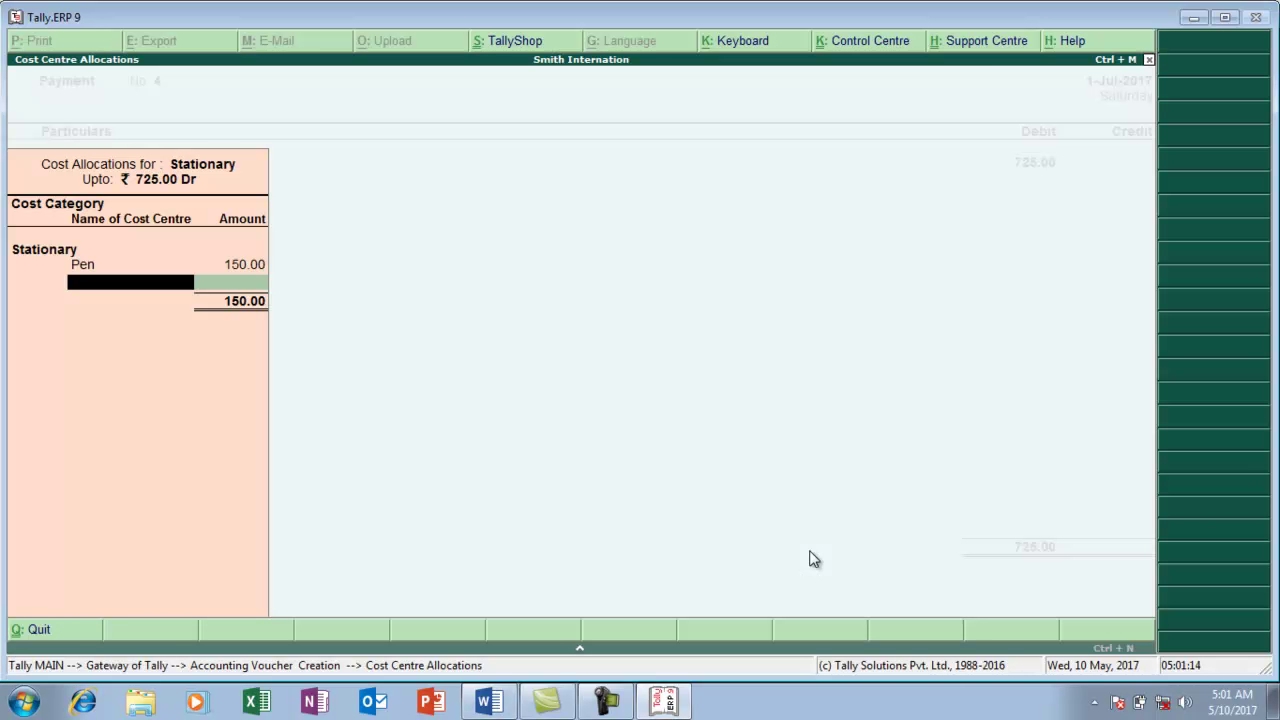
{"action": "key", "text": "alt+c"}
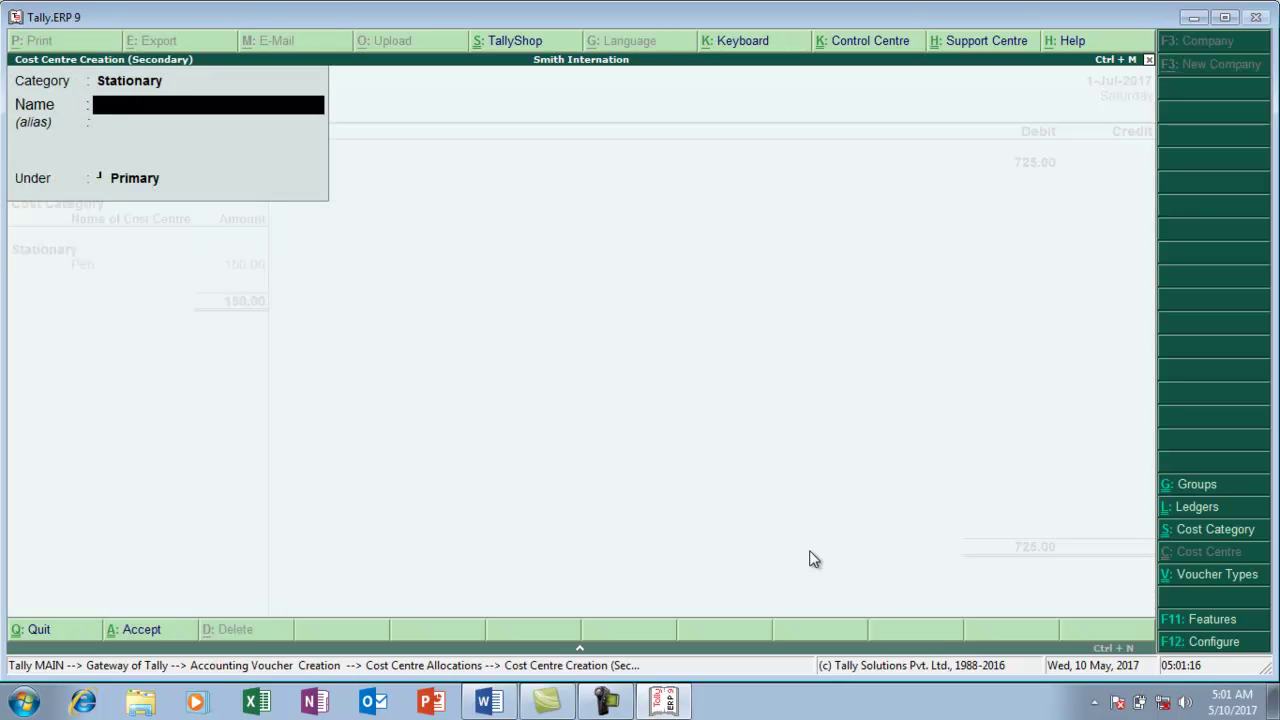
{"action": "type", "text": "Printing"}
{"action": "type", "text": "Paper"}
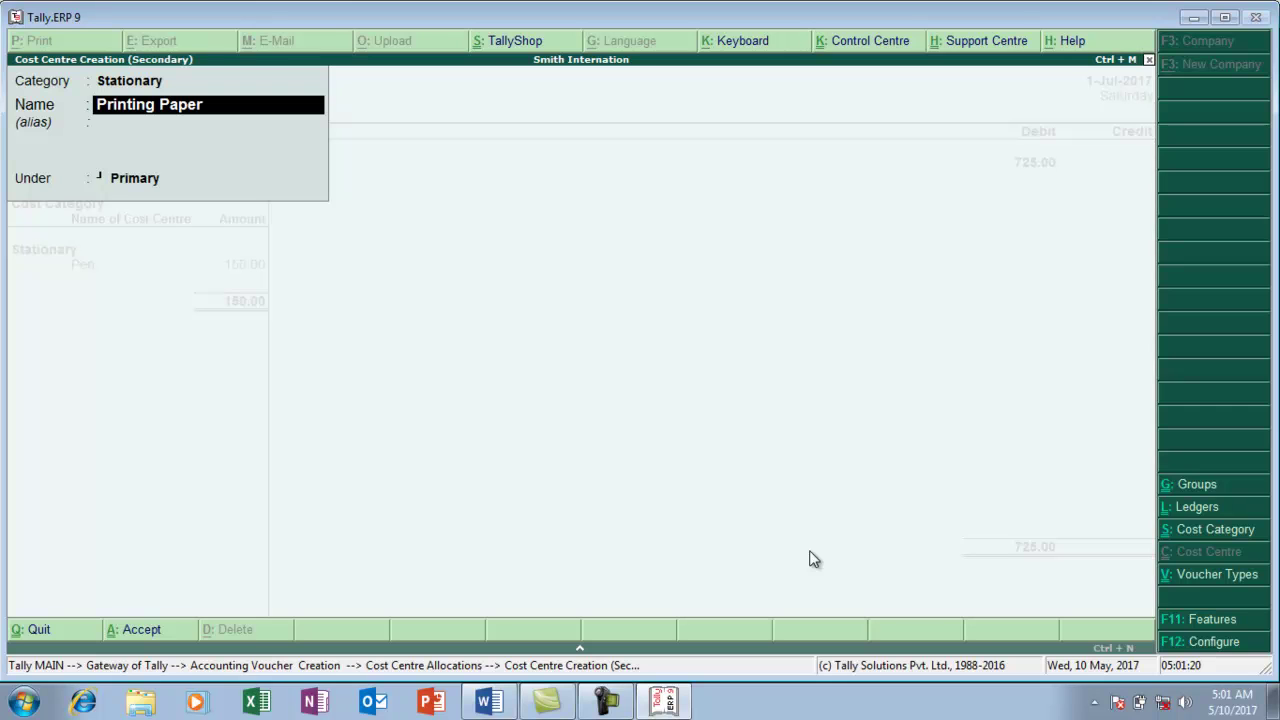
{"action": "key", "text": "Return"}
{"action": "key", "text": "Return"}
{"action": "key", "text": "Return"}
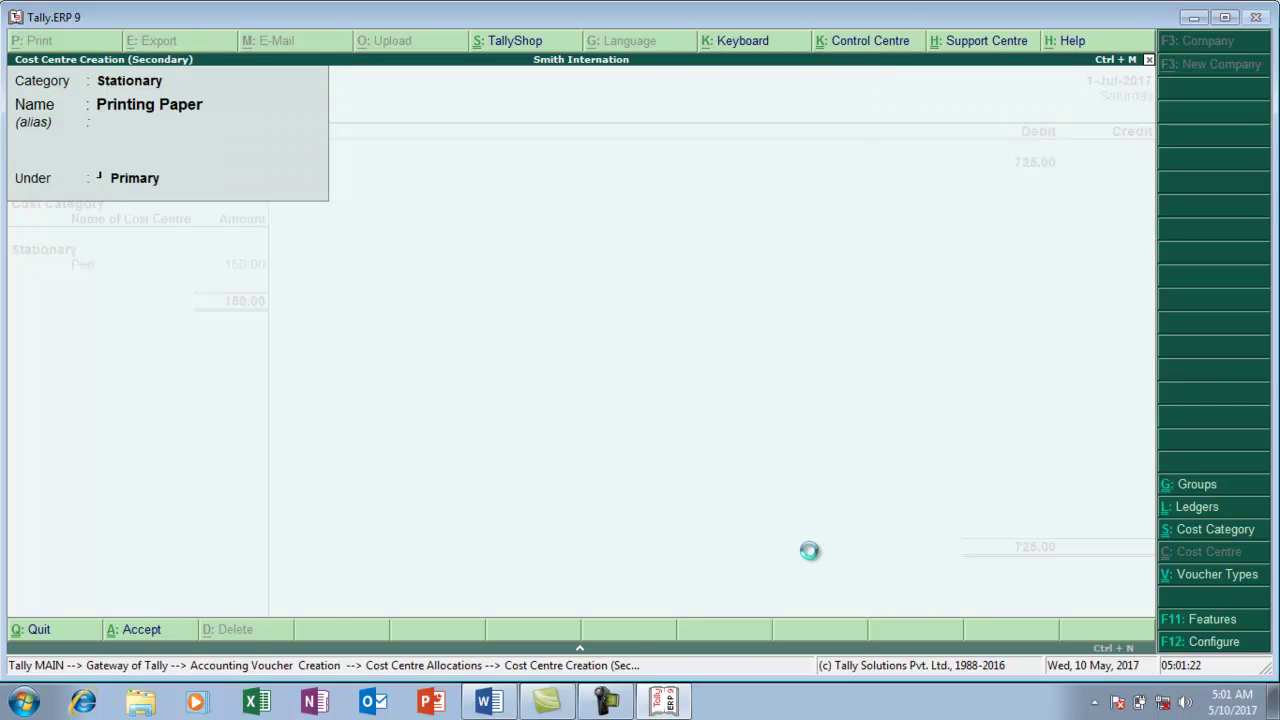
{"action": "type", "text": "450"}
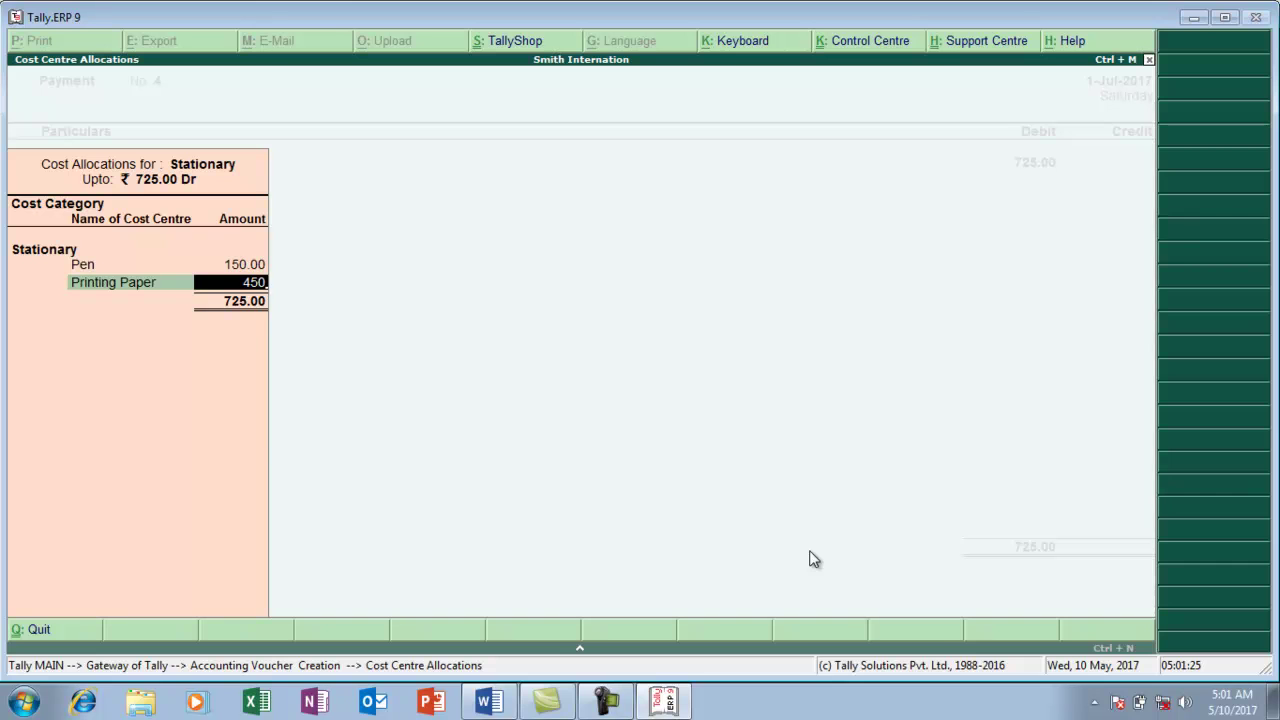
{"action": "key", "text": "Return"}
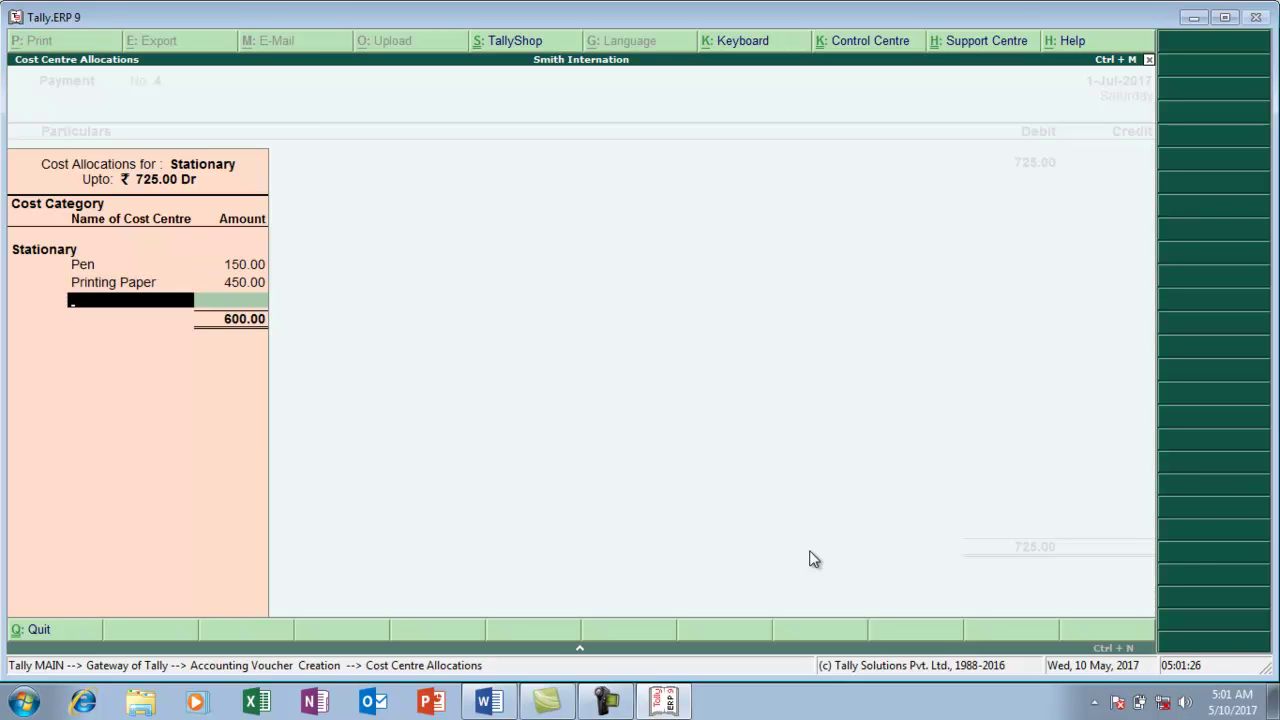
Create a Stapler cost centre with the remaining 125.00 and finish the allocation.
{"action": "key", "text": "alt+c"}
{"action": "type", "text": "S"}
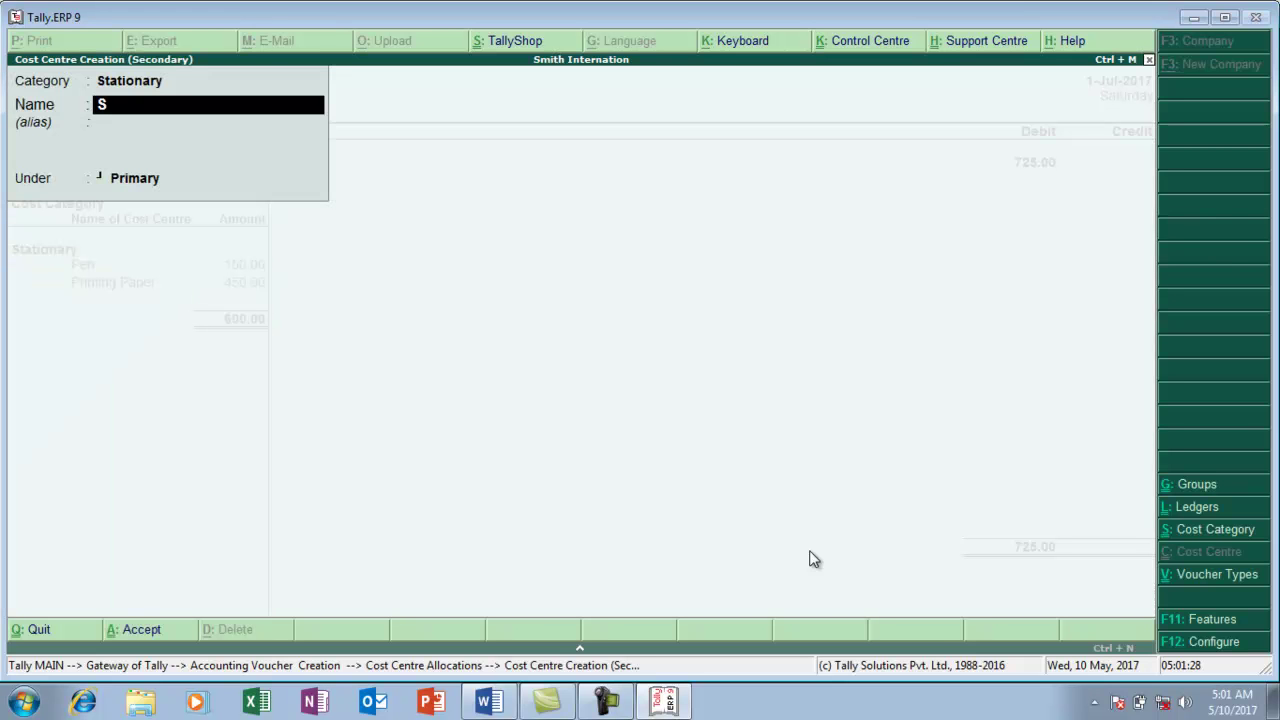
{"action": "type", "text": "tapler"}
{"action": "key", "text": "Return"}
{"action": "key", "text": "Return"}
{"action": "key", "text": "Return"}
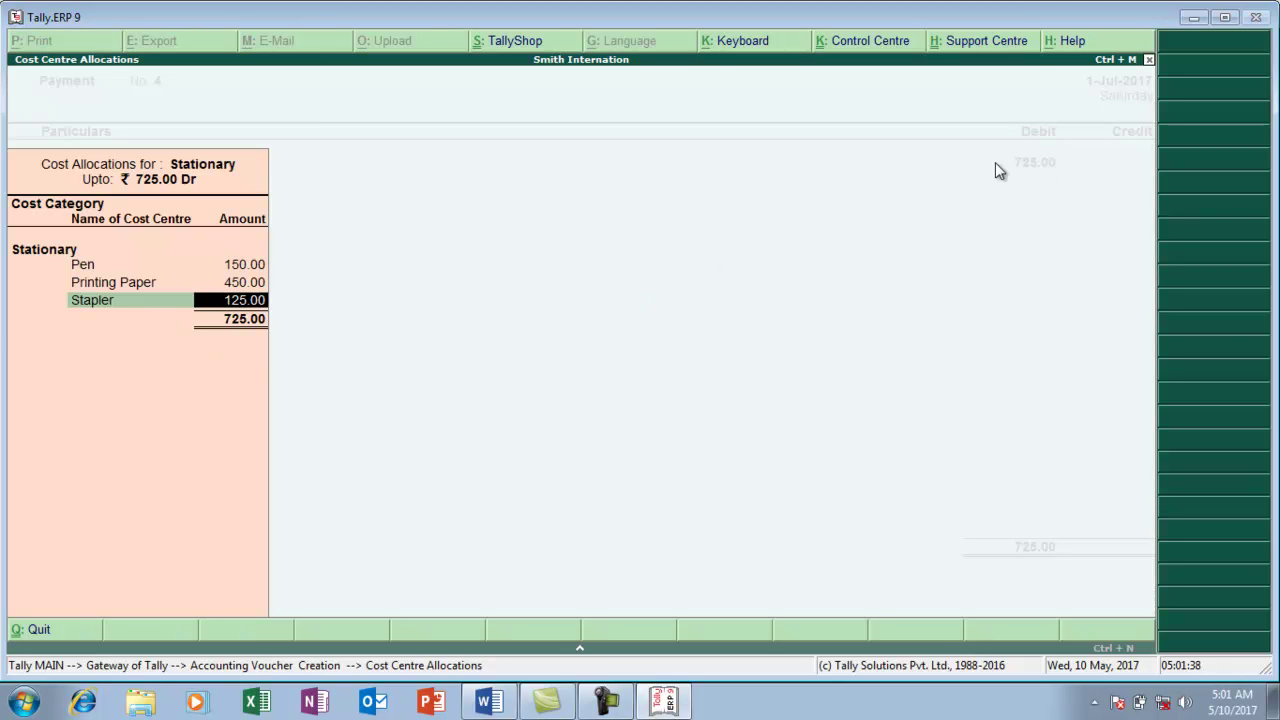
{"action": "key", "text": "Return"}
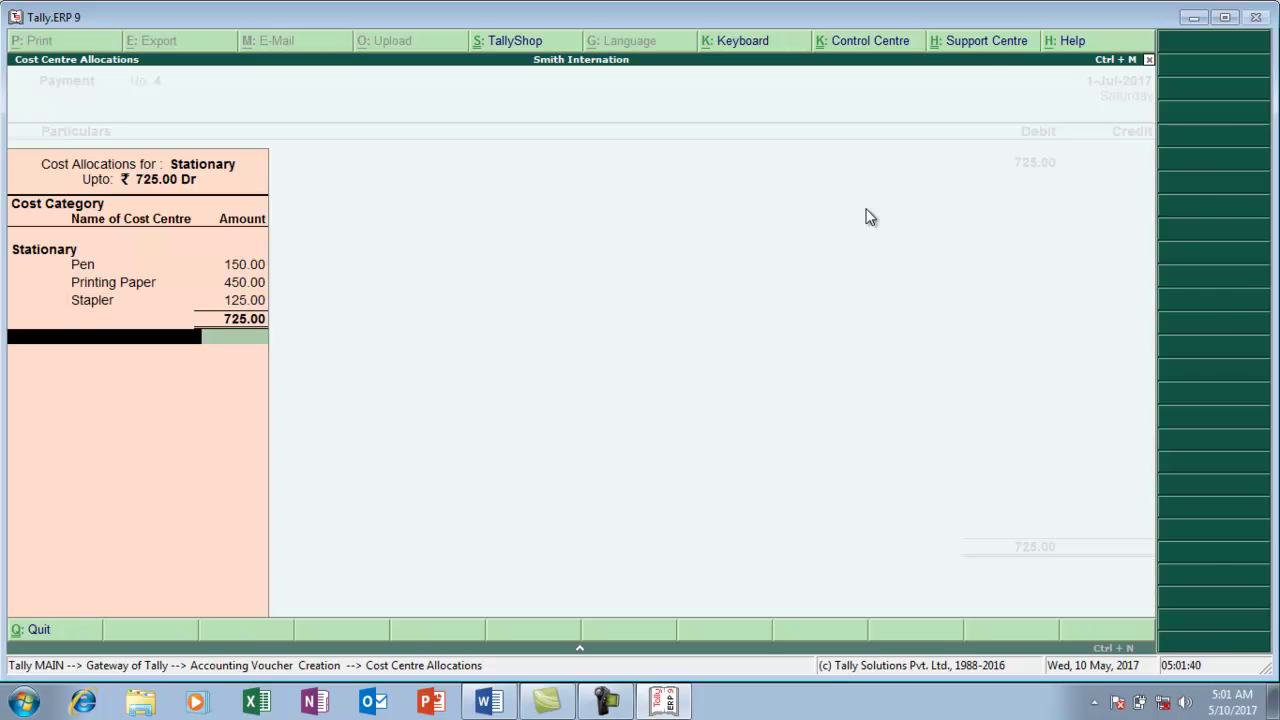
{"action": "key", "text": "Return"}
{"action": "key", "text": "Return"}
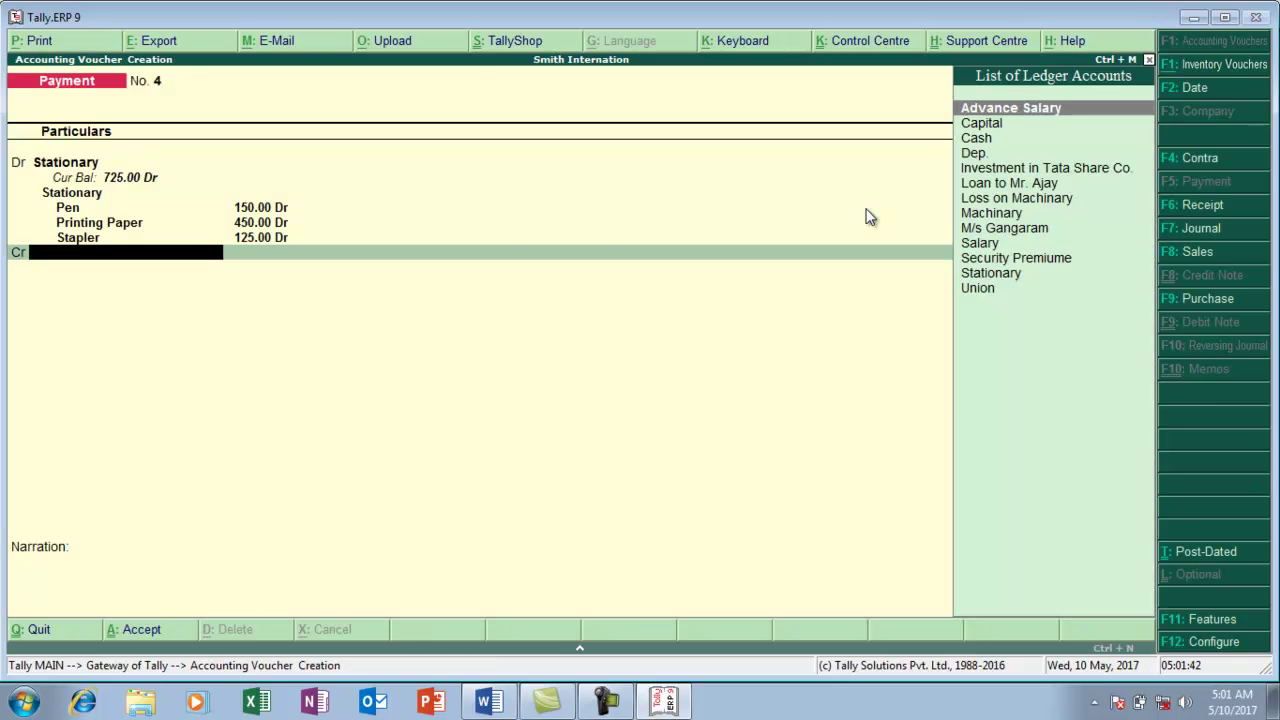
Credit Cash for 725.00 and save Payment voucher 4.
{"action": "key", "text": "alt+Tab"}
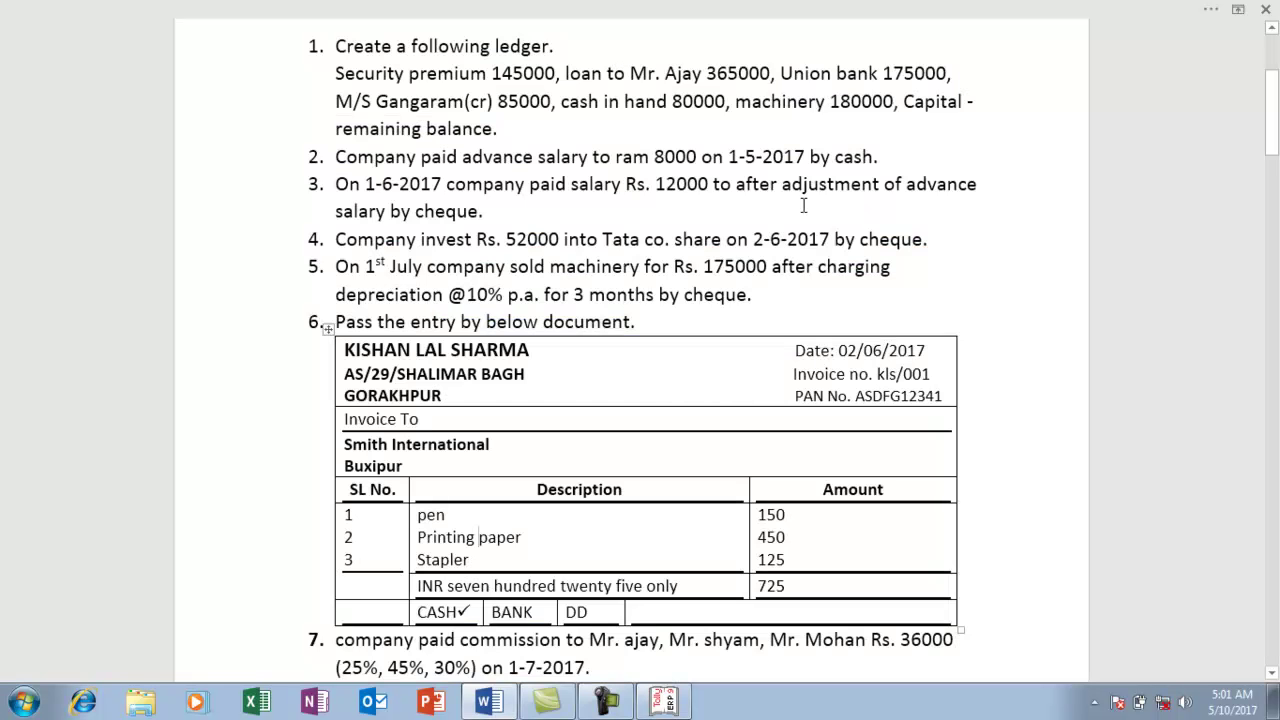
{"action": "key", "text": "alt+Tab"}
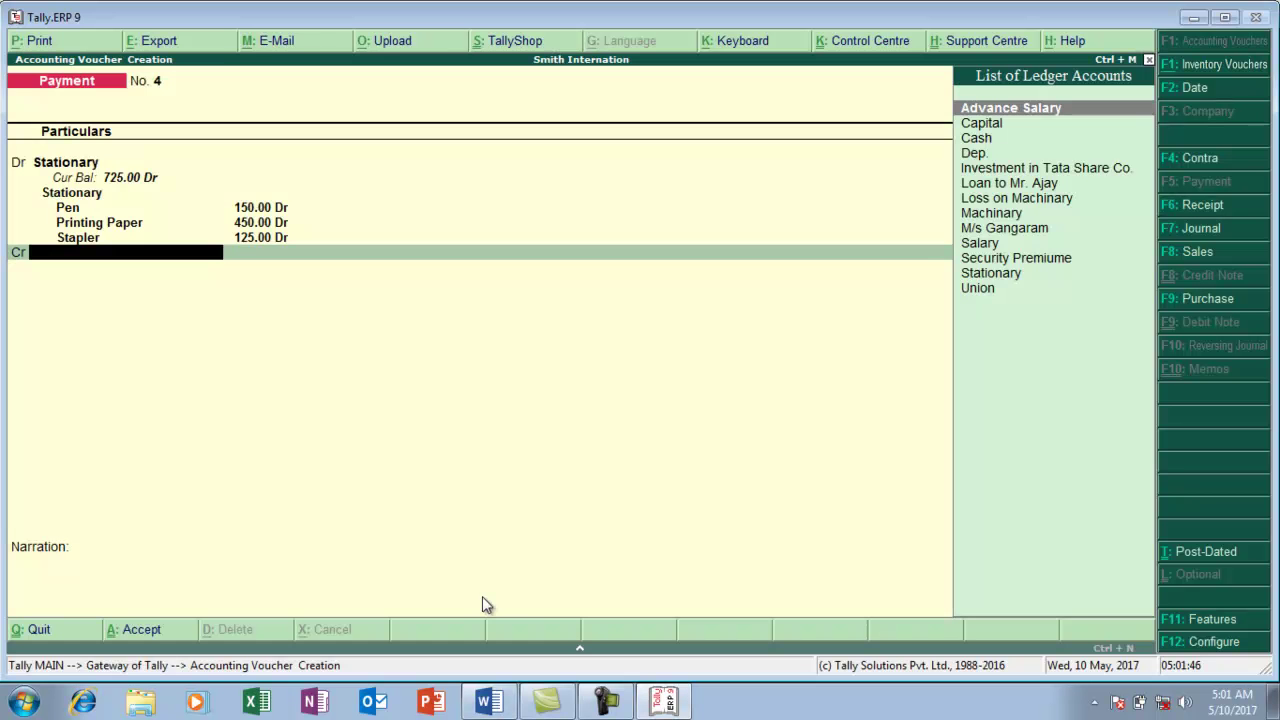
{"action": "type", "text": "C"}
{"action": "key", "text": "Down"}
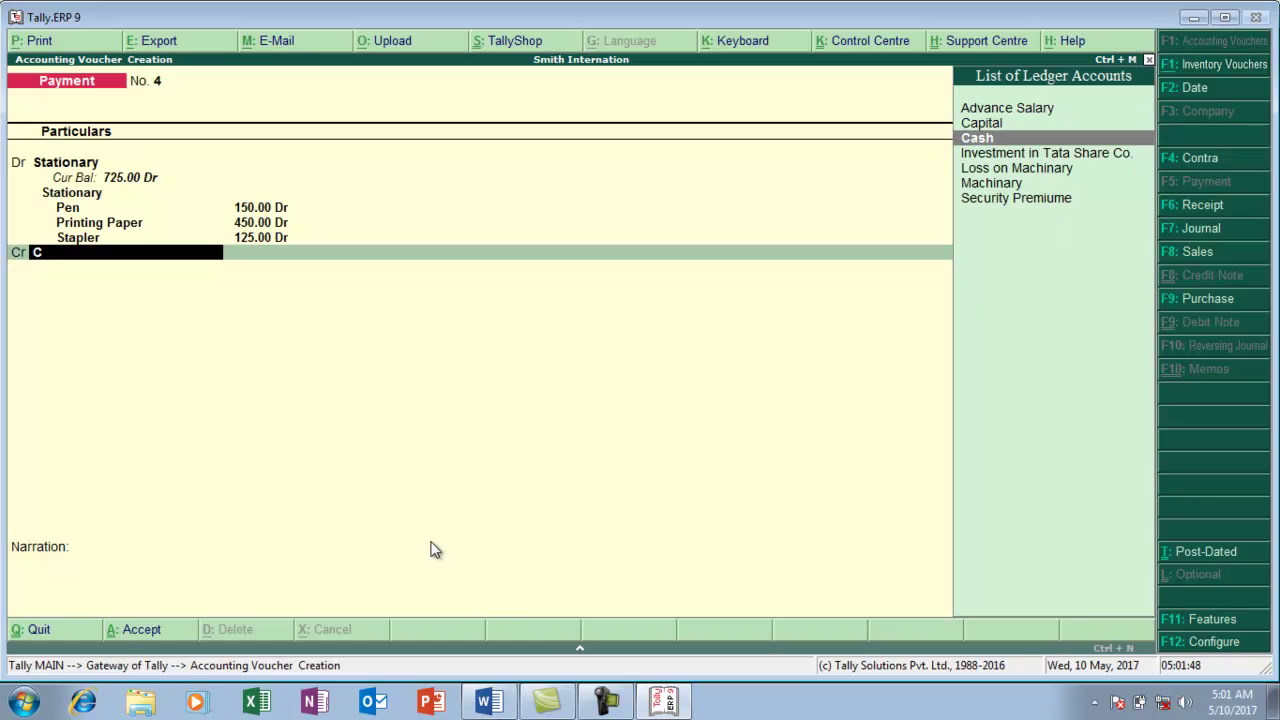
{"action": "key", "text": "Return"}
{"action": "key", "text": "Return"}
{"action": "key", "text": "Return"}
{"action": "key", "text": "Return"}
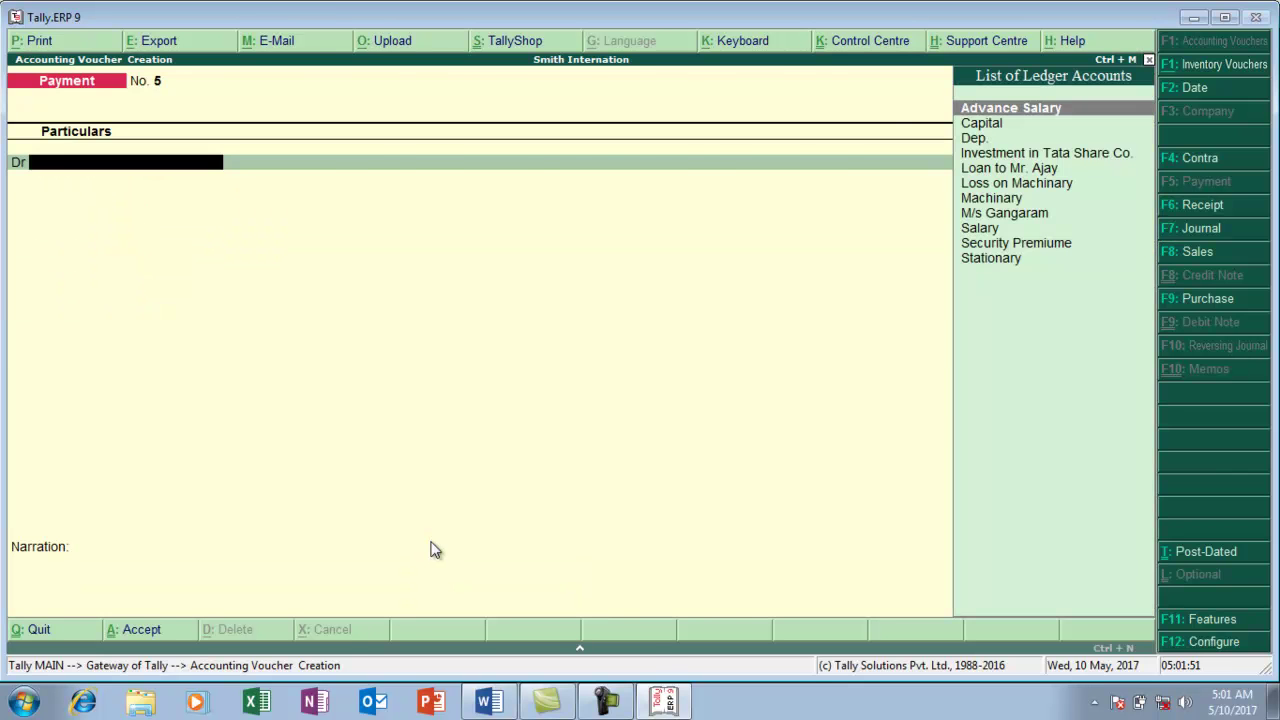
{"action": "key", "text": "alt+Tab"}
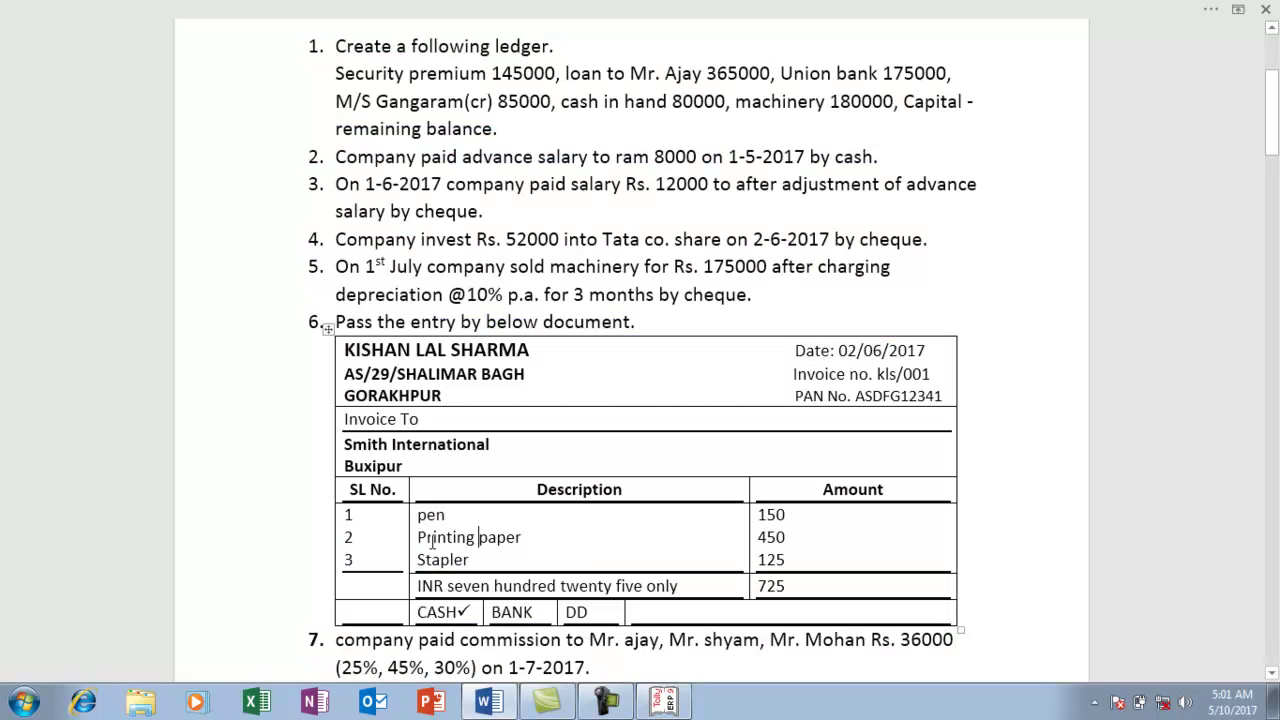
{"action": "scroll", "coordinate": [432, 540], "scroll_direction": "down", "scroll_amount": 3}
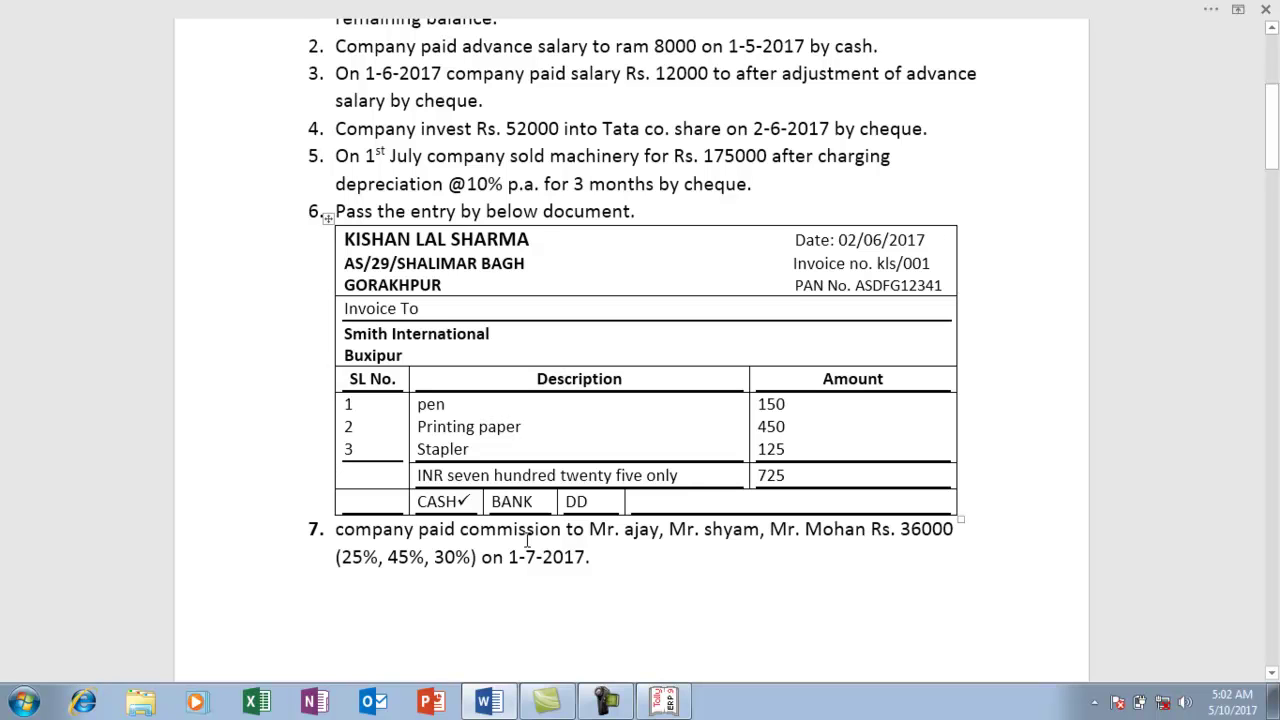
Turn on 'Use pre-defined cost centre allocations in transactions' in Accounting Features.
{"action": "key", "text": "alt+Tab"}
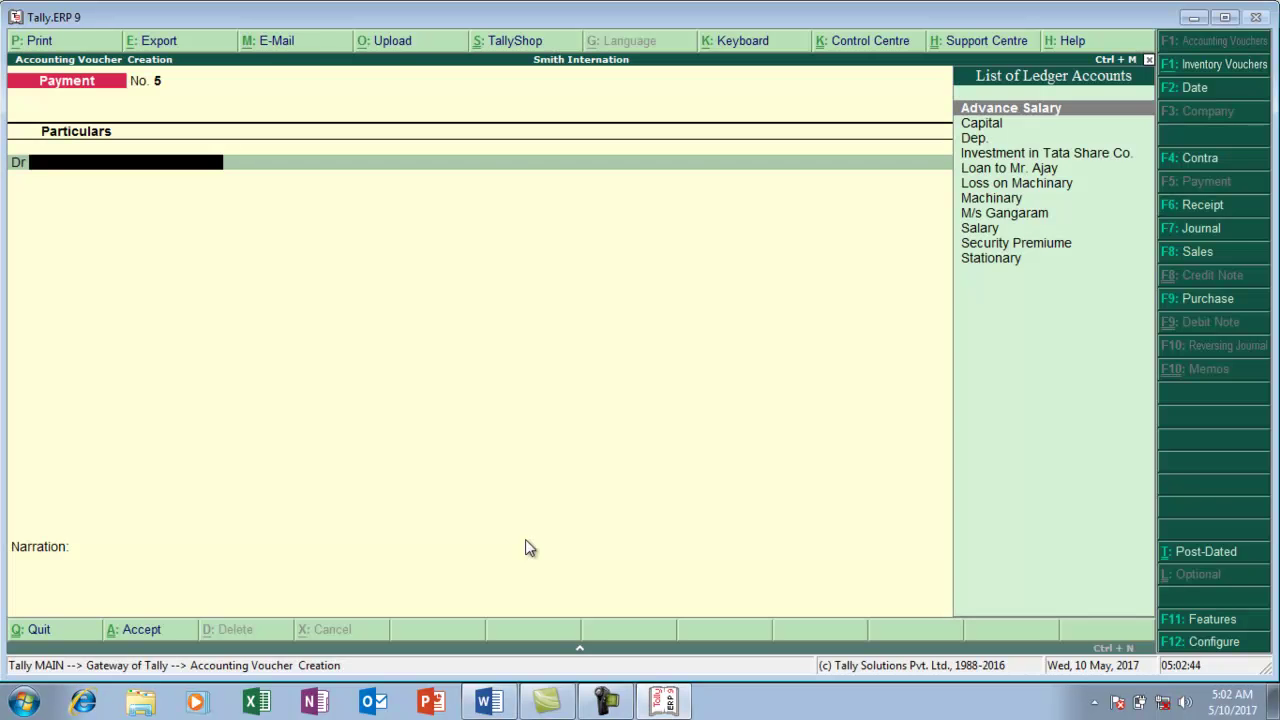
{"action": "key", "text": "Escape"}
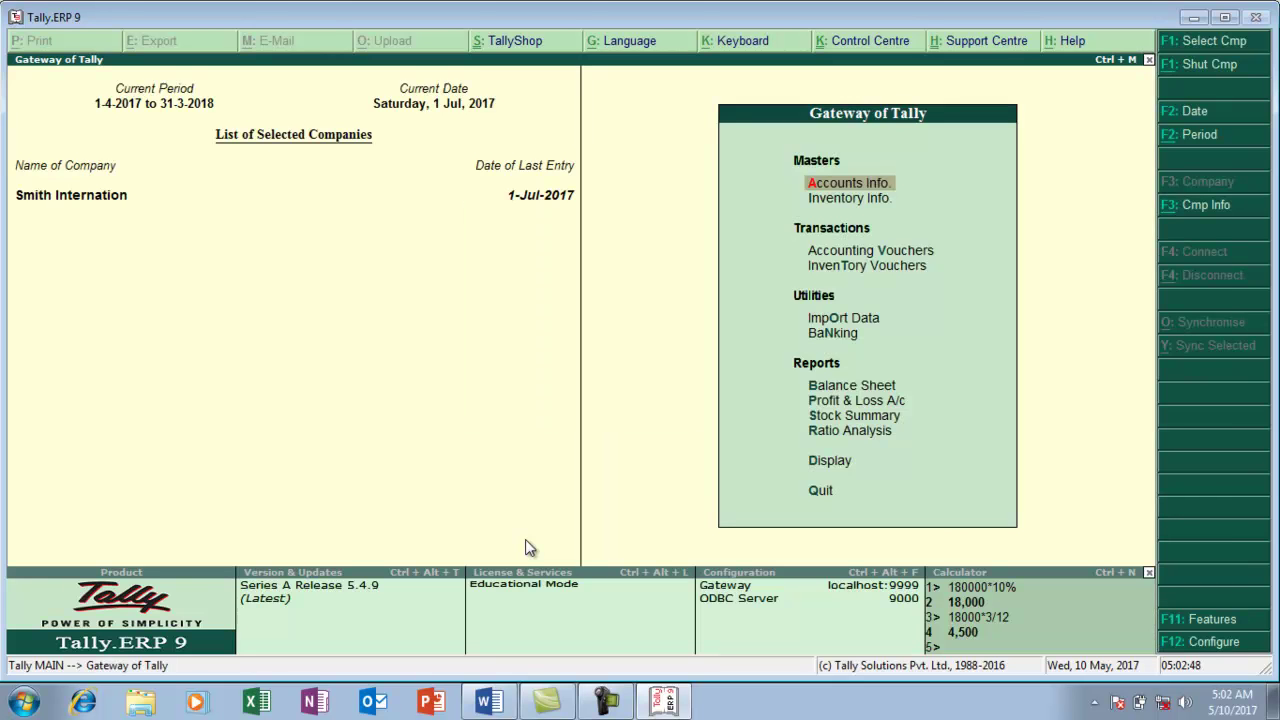
{"action": "key", "text": "F11"}
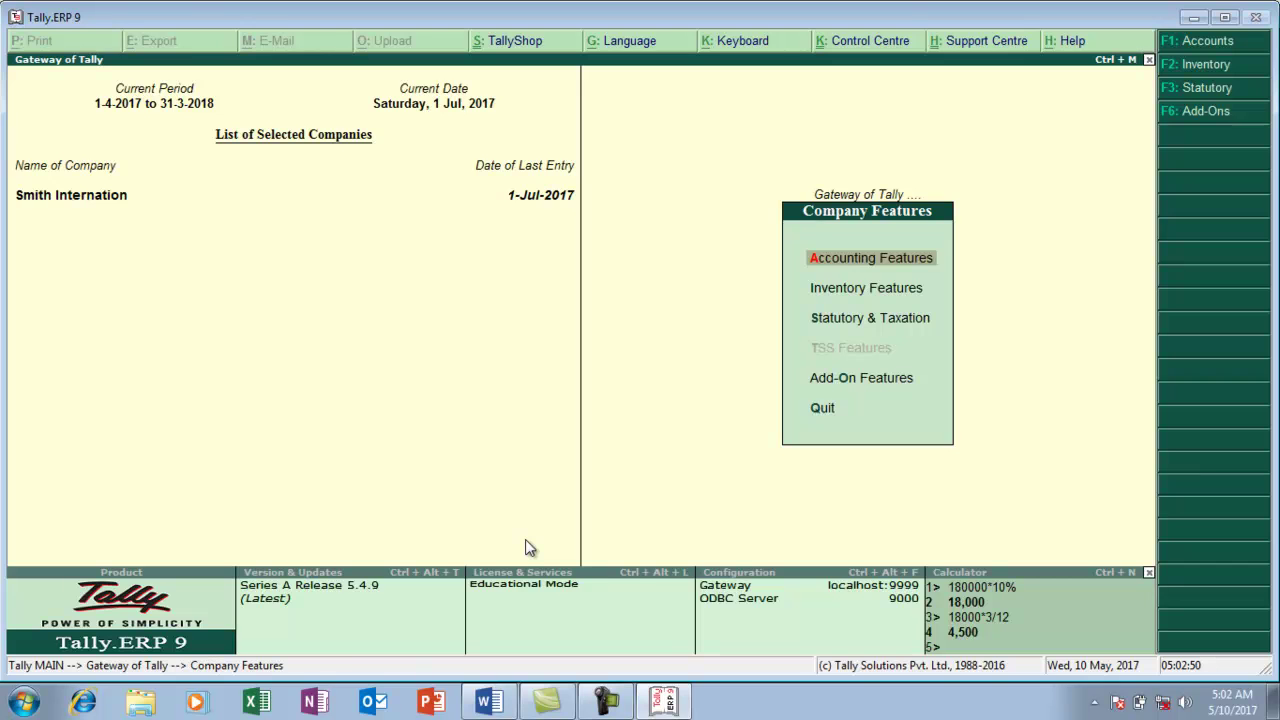
{"action": "key", "text": "Return"}
{"action": "key", "text": "Return"}
{"action": "key", "text": "Return"}
{"action": "key", "text": "Return"}
{"action": "key", "text": "Return"}
{"action": "key", "text": "Return"}
{"action": "key", "text": "Return"}
{"action": "key", "text": "Return"}
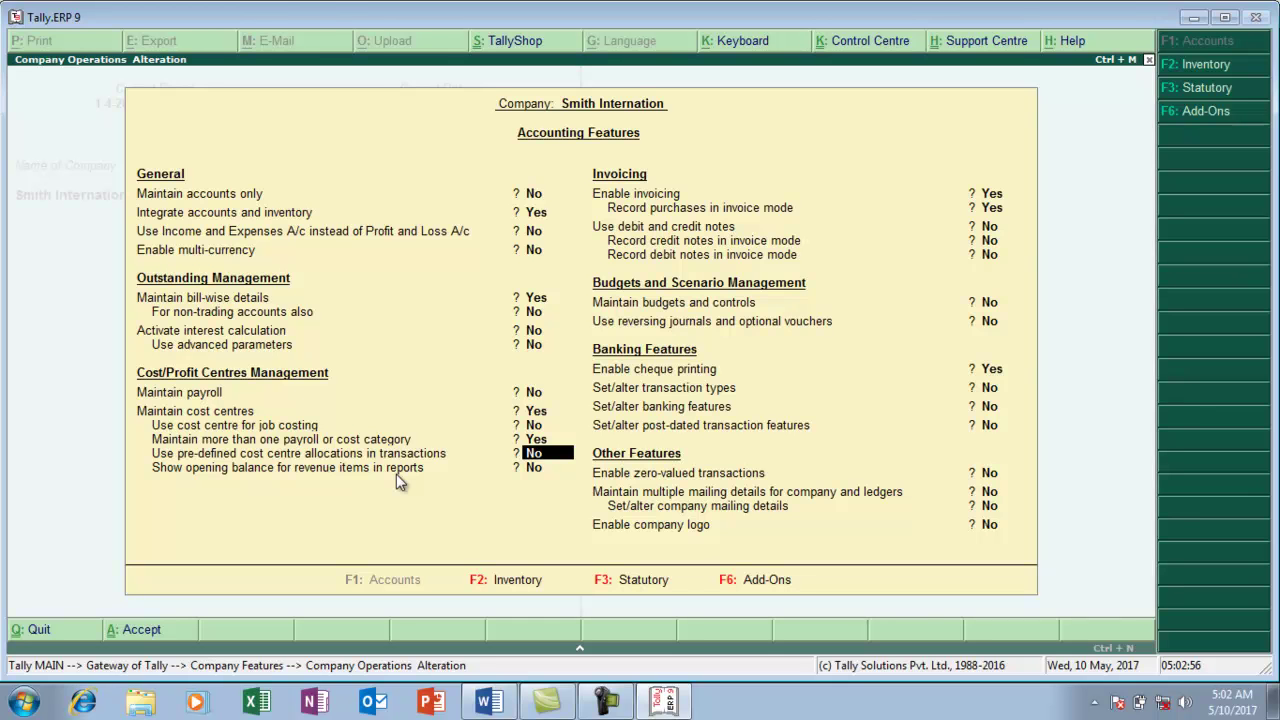
{"action": "type", "text": "y"}
{"action": "key", "text": "Return"}
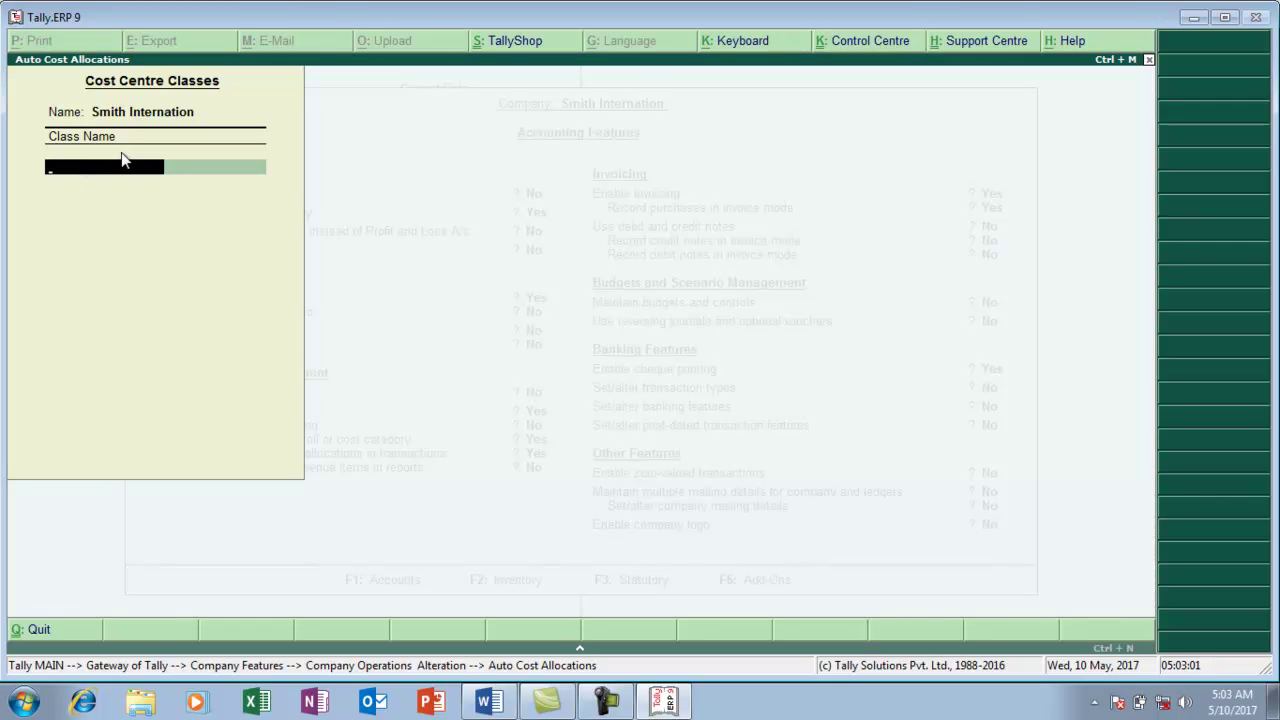
Name the cost centre class Commission and create a Commission cost category for it.
{"action": "type", "text": "Commission"}
{"action": "key", "text": "Return"}
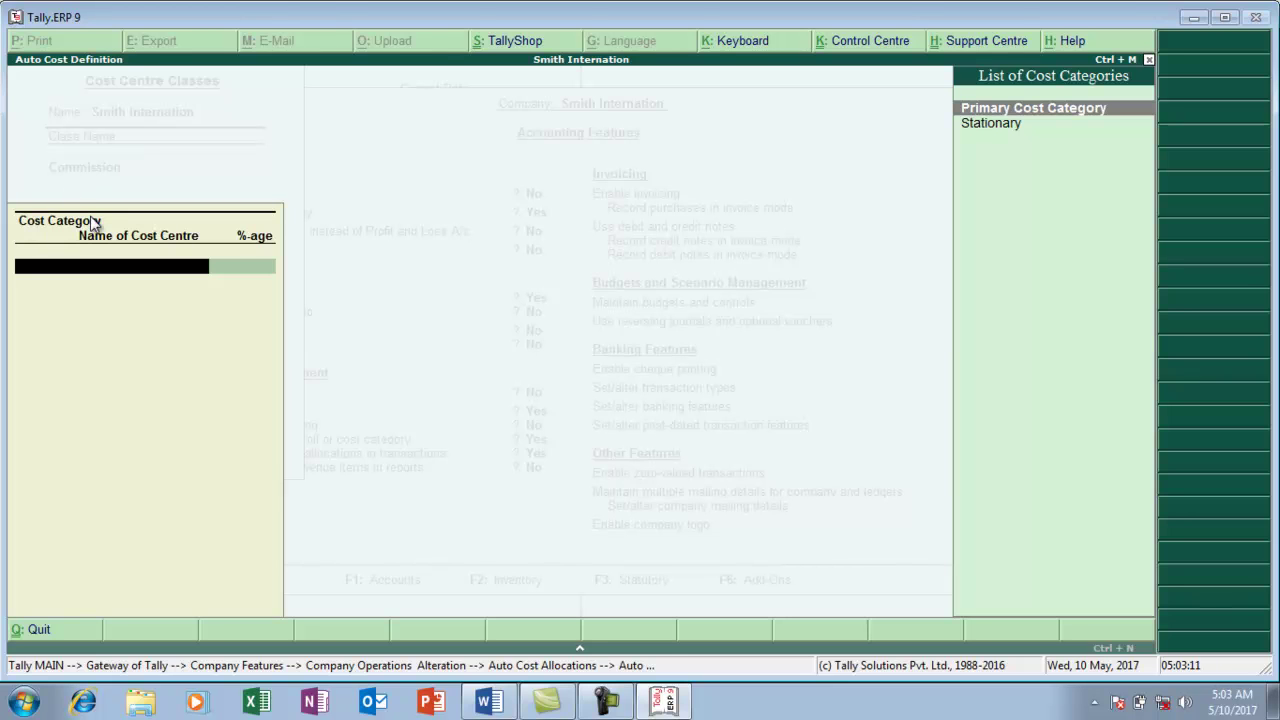
{"action": "key", "text": "alt+c"}
{"action": "type", "text": "Co"}
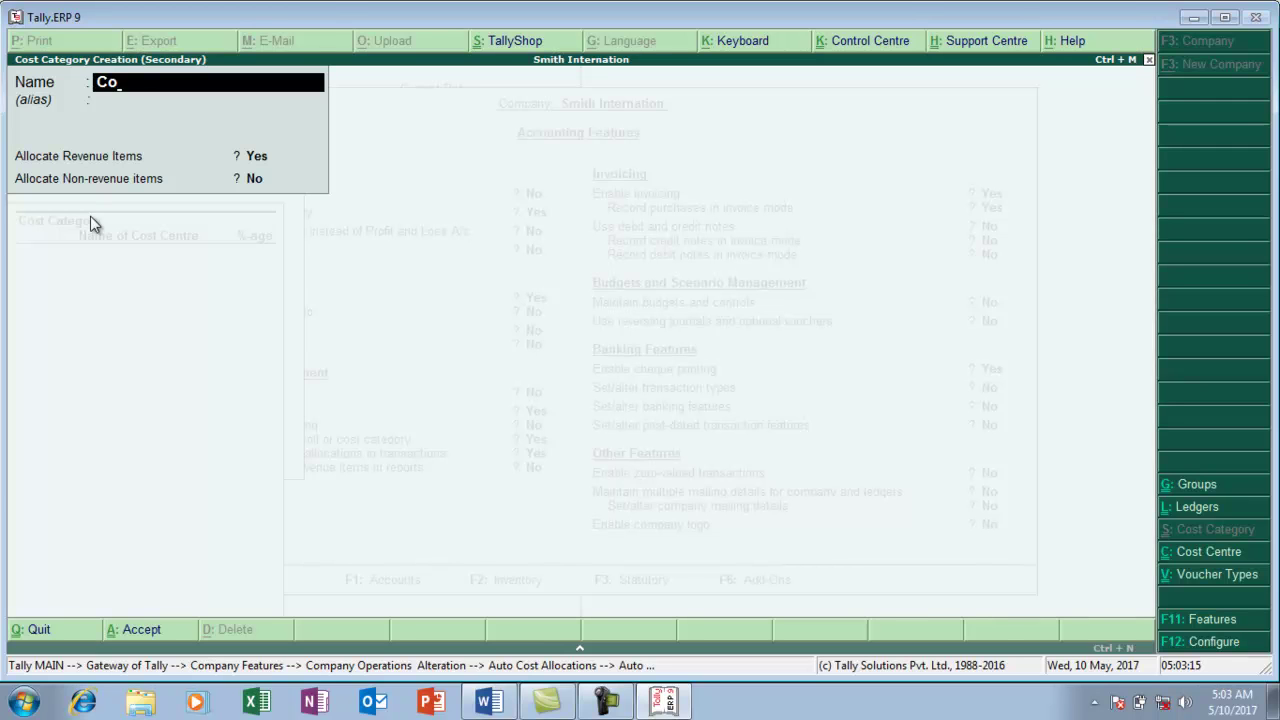
{"action": "type", "text": "mmission"}
{"action": "key", "text": "Return"}
{"action": "key", "text": "Return"}
{"action": "key", "text": "Return"}
{"action": "key", "text": "Return"}
{"action": "key", "text": "Return"}
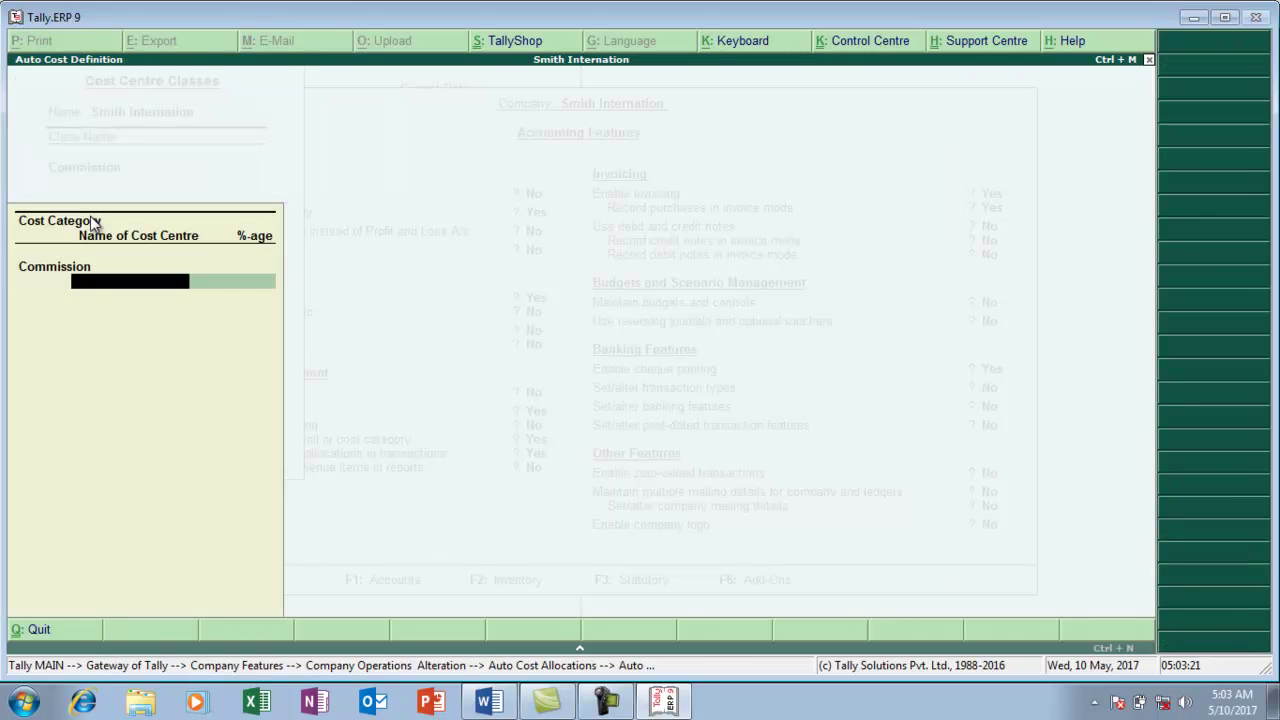
Create cost centre Ajay under the Commission category with a 25% share.
{"action": "key", "text": "alt+c"}
{"action": "type", "text": "Ajay"}
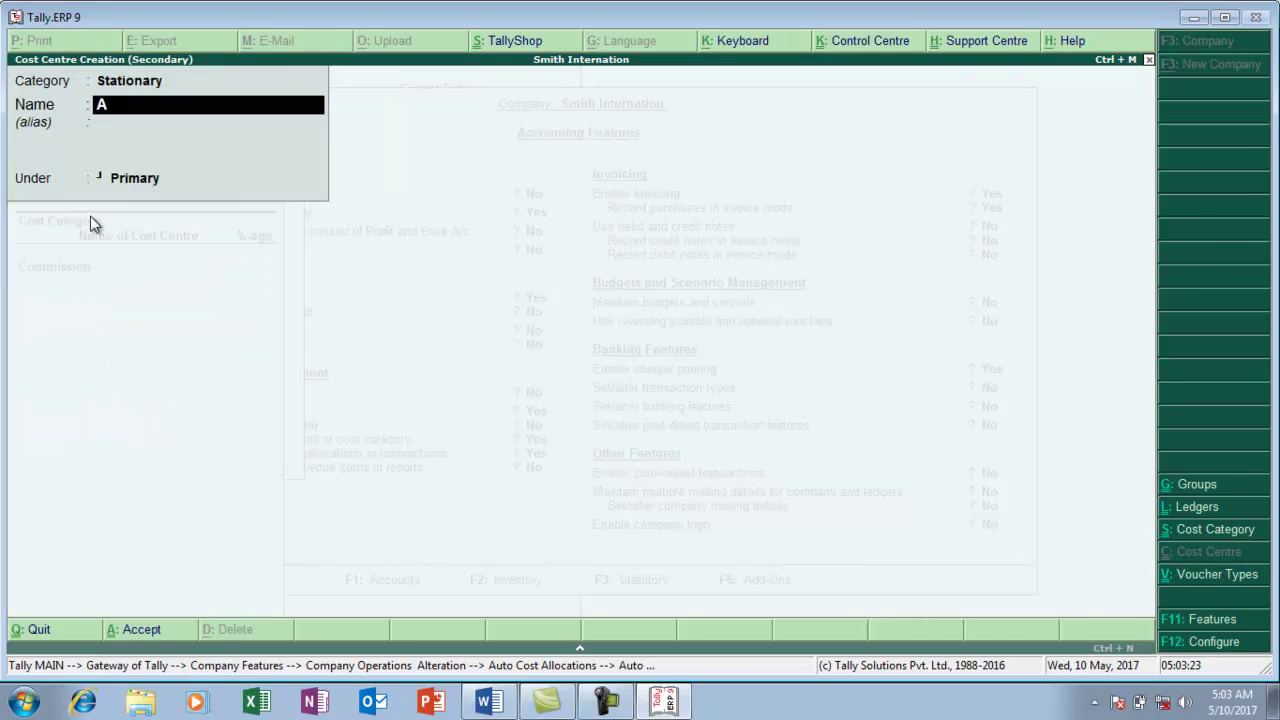
{"action": "key", "text": "BackSpace"}
{"action": "key", "text": "BackSpace"}
{"action": "key", "text": "BackSpace"}
{"action": "key", "text": "BackSpace"}
{"action": "key", "text": "BackSpace"}
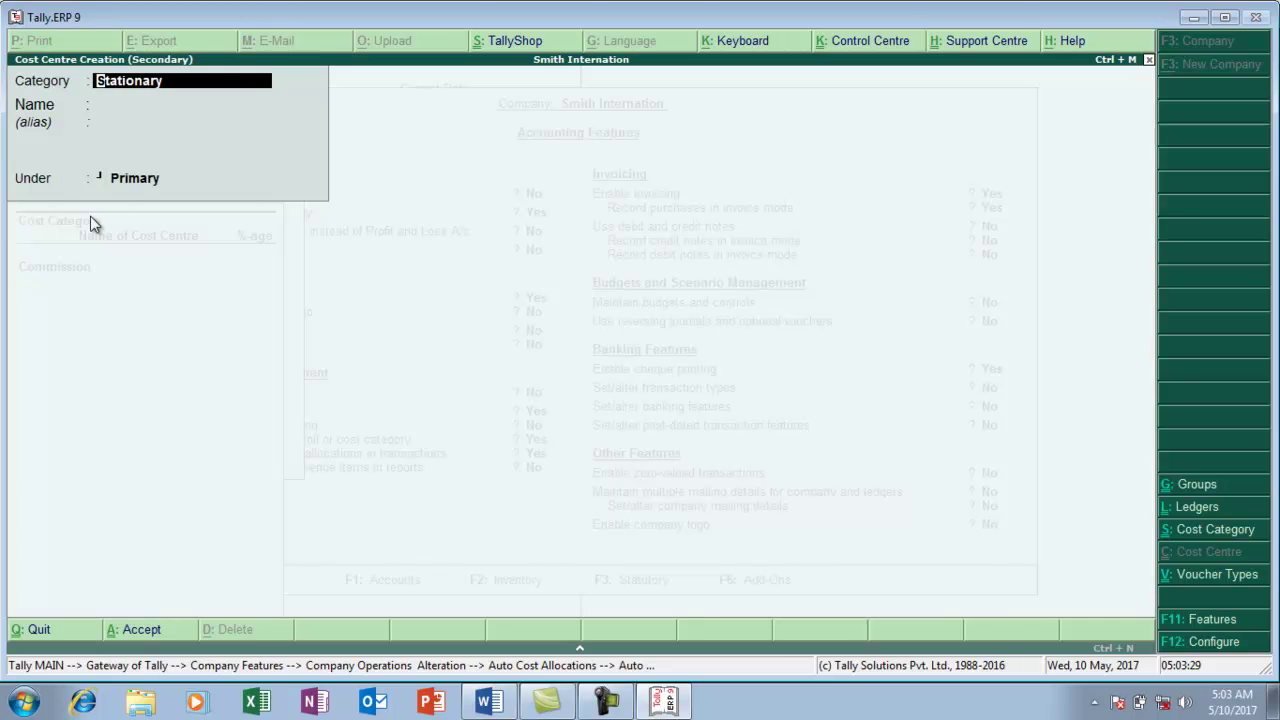
{"action": "key", "text": "BackSpace"}
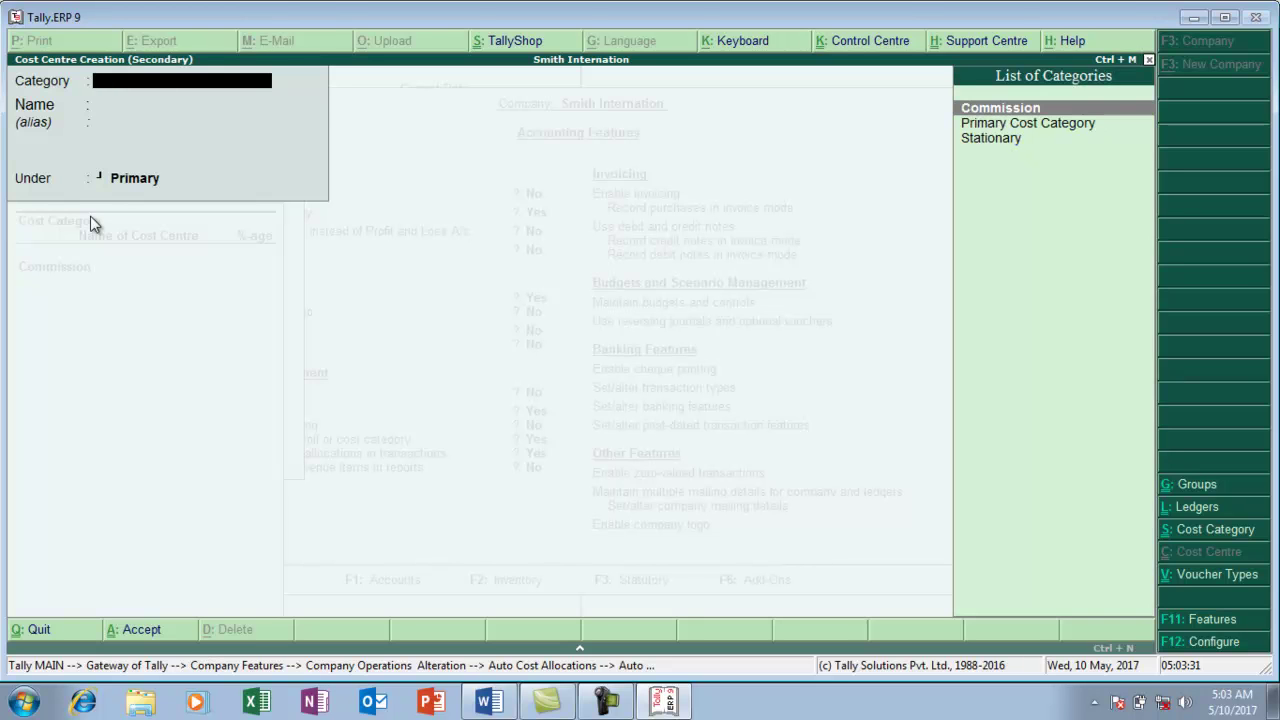
{"action": "key", "text": "Return"}
{"action": "type", "text": "Ajay"}
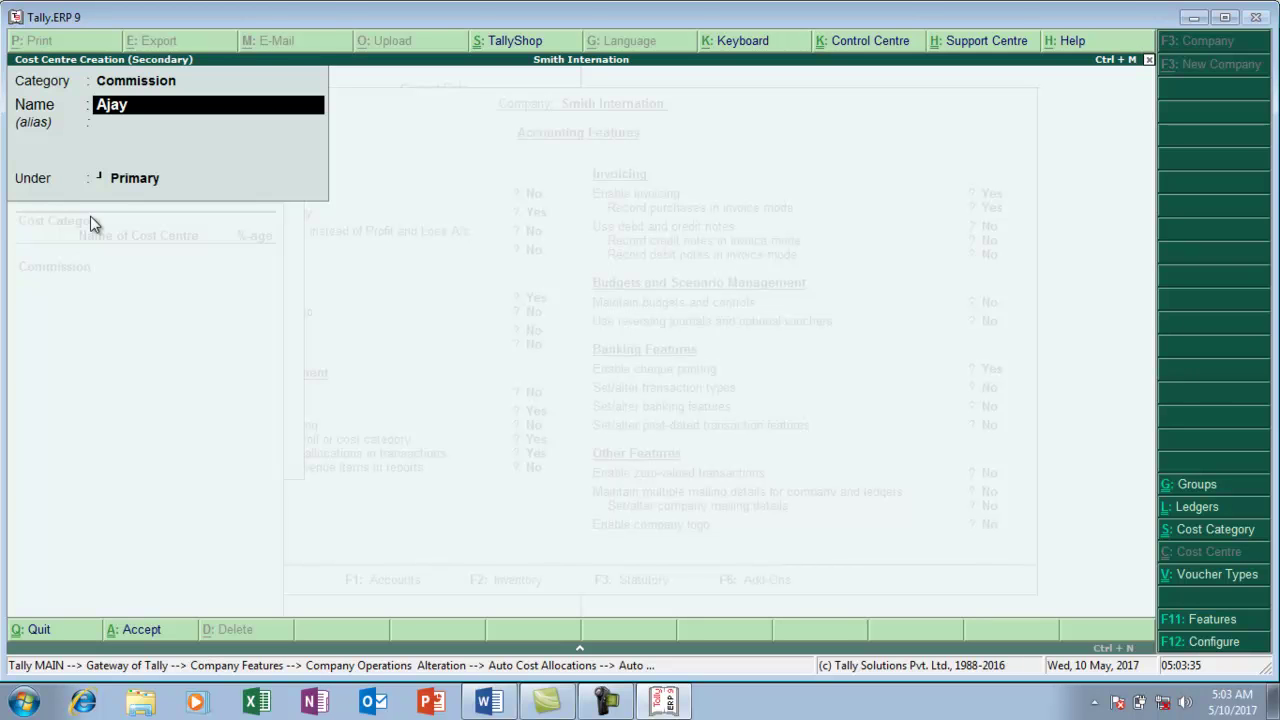
{"action": "key", "text": "Return"}
{"action": "key", "text": "Return"}
{"action": "key", "text": "Return"}
{"action": "key", "text": "Return"}
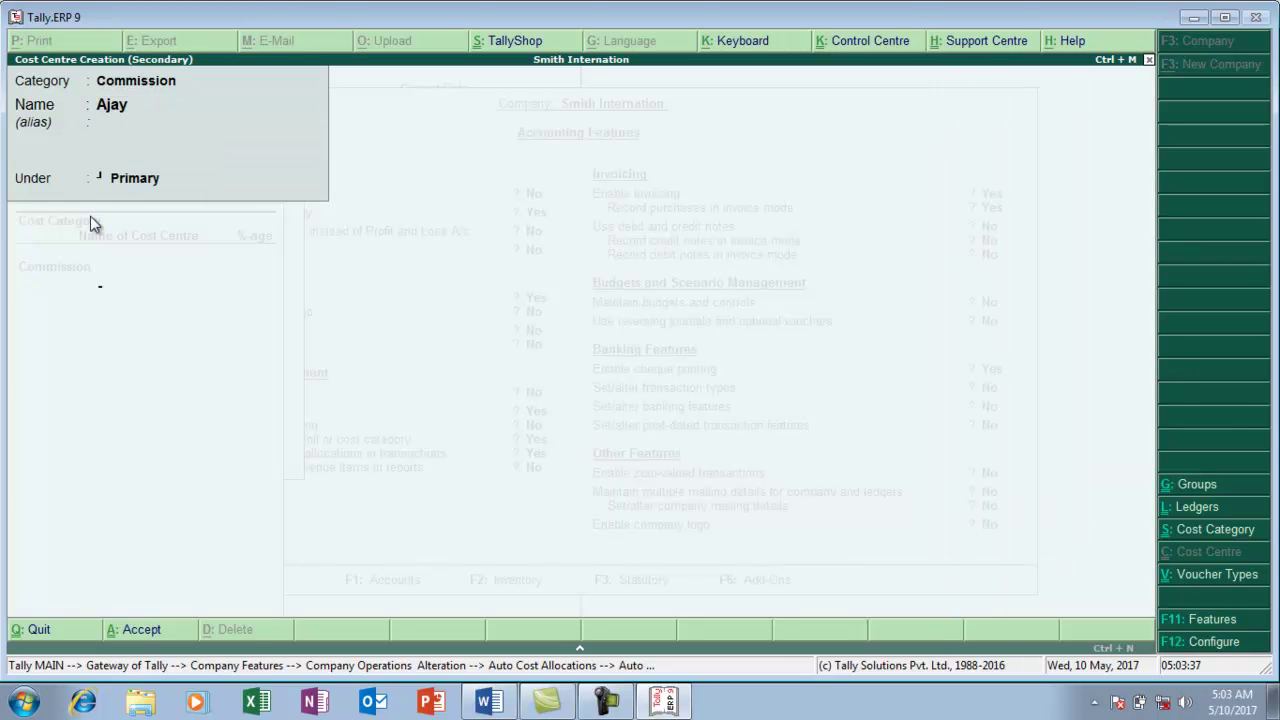
{"action": "type", "text": "25"}
{"action": "key", "text": "Return"}
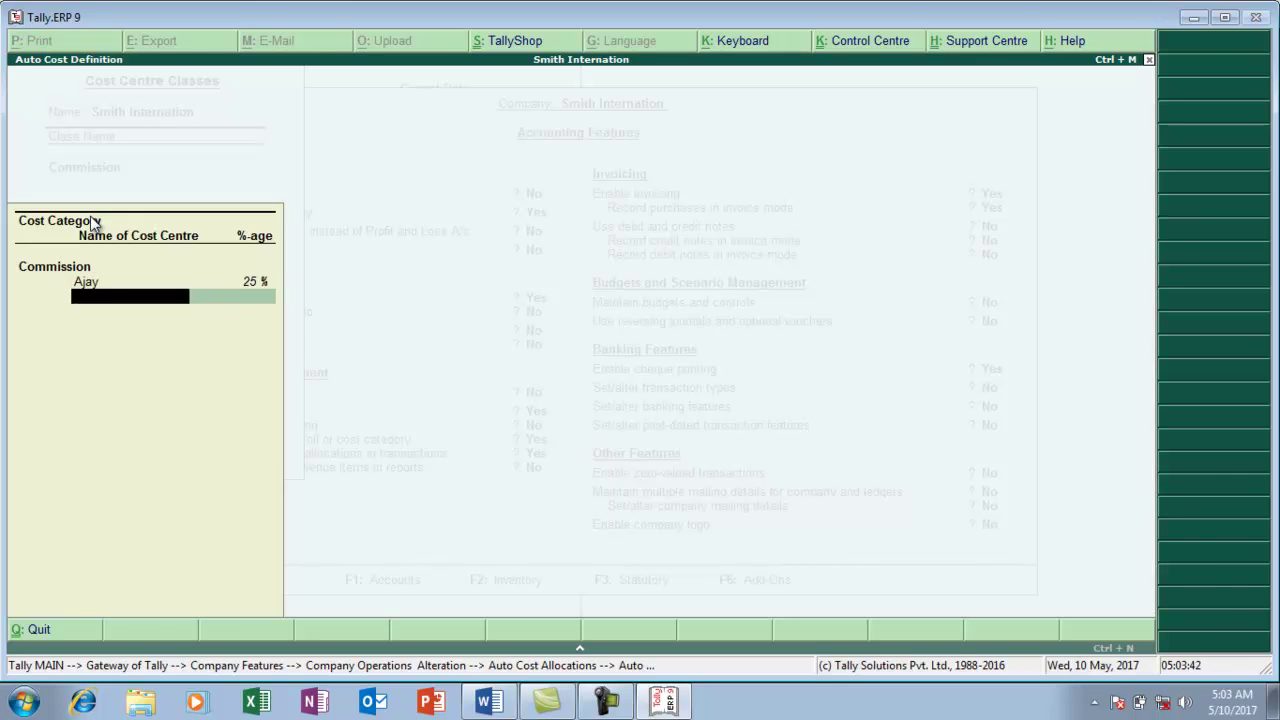
Create cost centre Shyam under Commission with a 45% share.
{"action": "key", "text": "alt+c"}
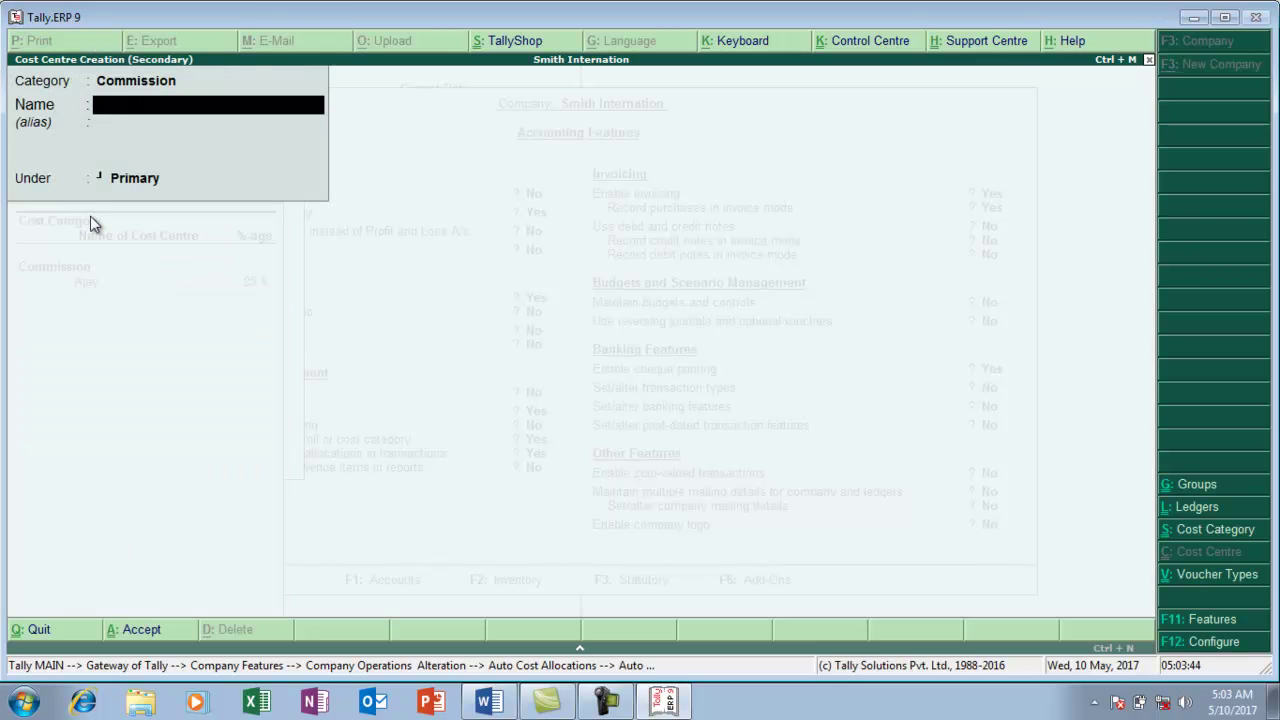
{"action": "type", "text": "Shyam"}
{"action": "key", "text": "Return"}
{"action": "key", "text": "Return"}
{"action": "key", "text": "Return"}
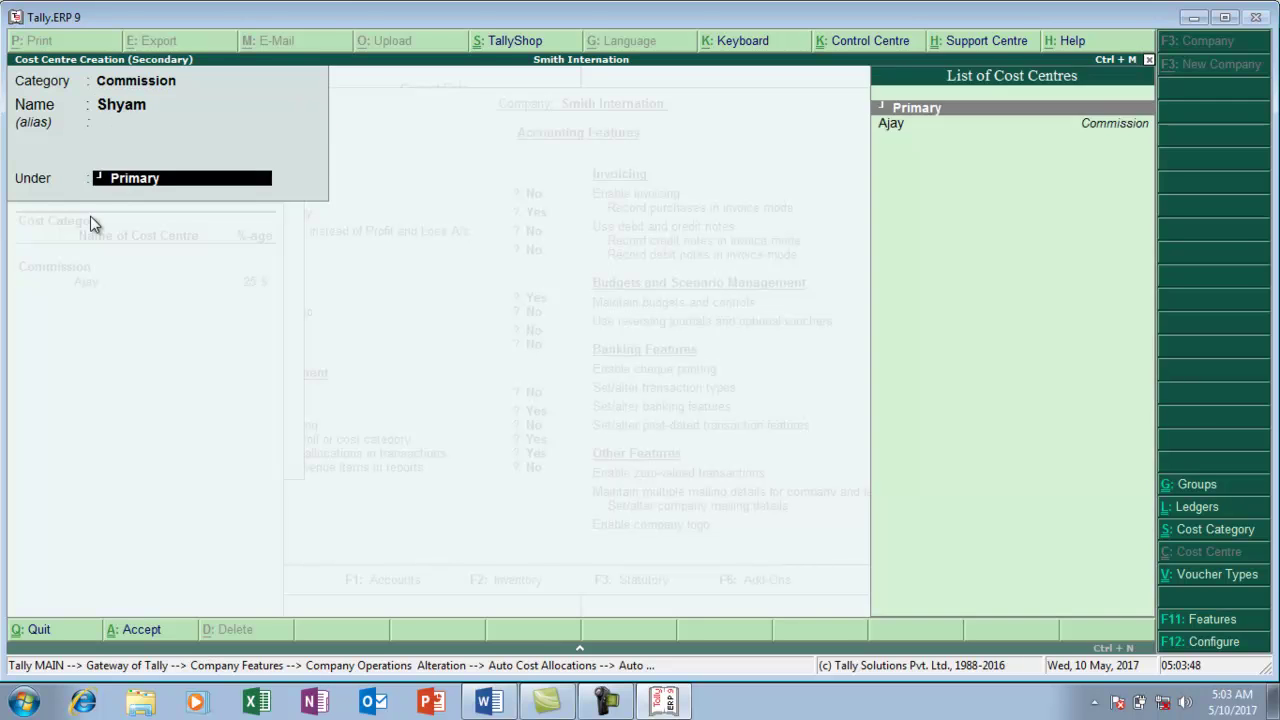
{"action": "key", "text": "Return"}
{"action": "type", "text": "45"}
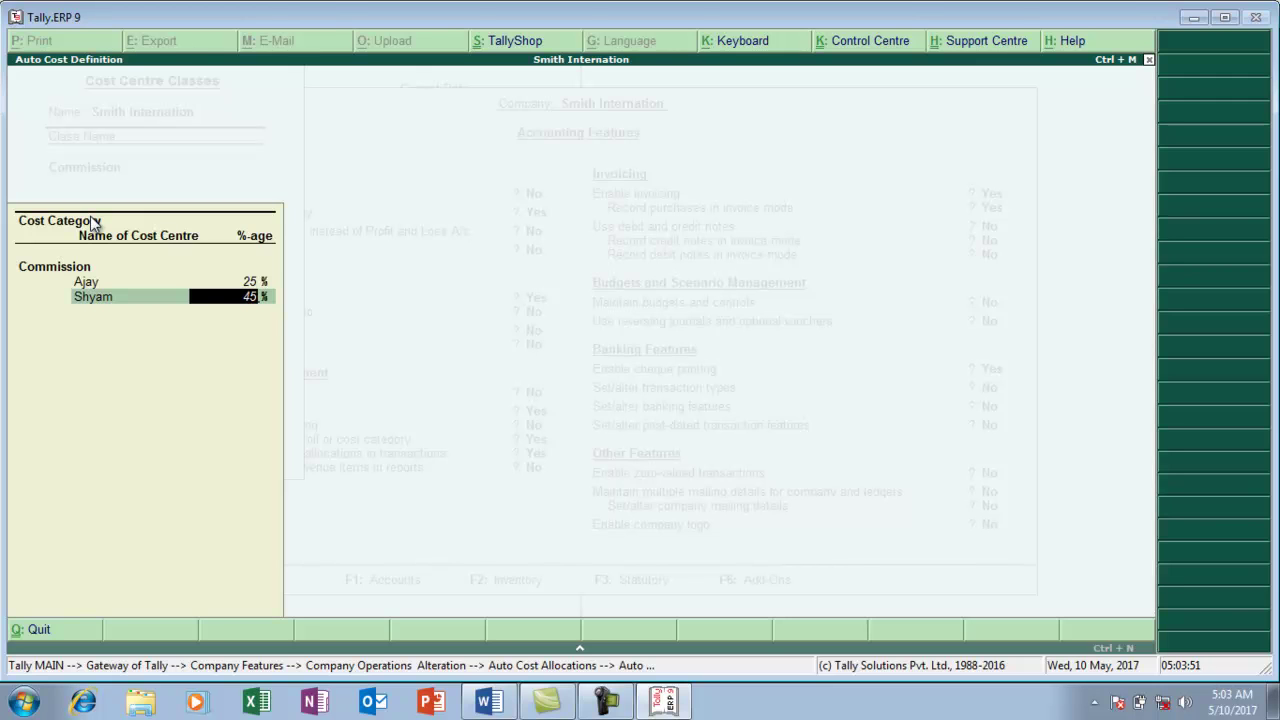
{"action": "key", "text": "Return"}
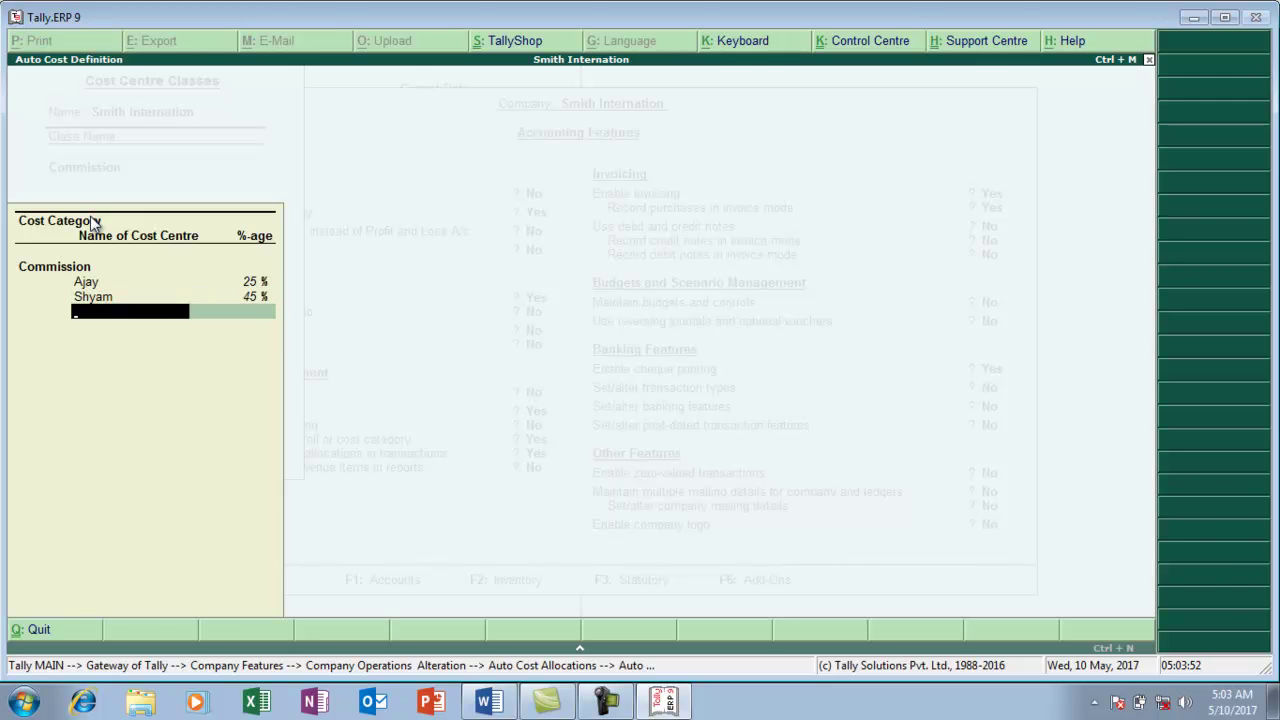
Create cost centre Mohan at 30% and save the Commission class.
{"action": "key", "text": "alt+c"}
{"action": "type", "text": "Mohan"}
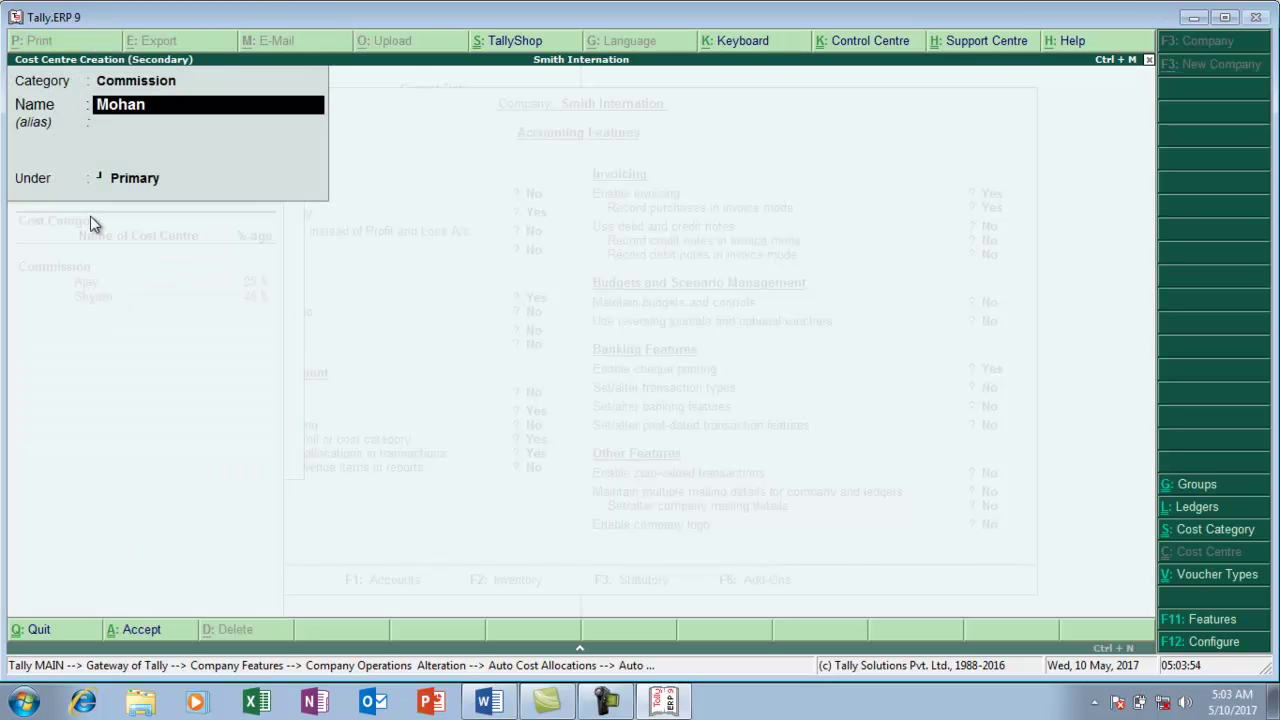
{"action": "key", "text": "Return"}
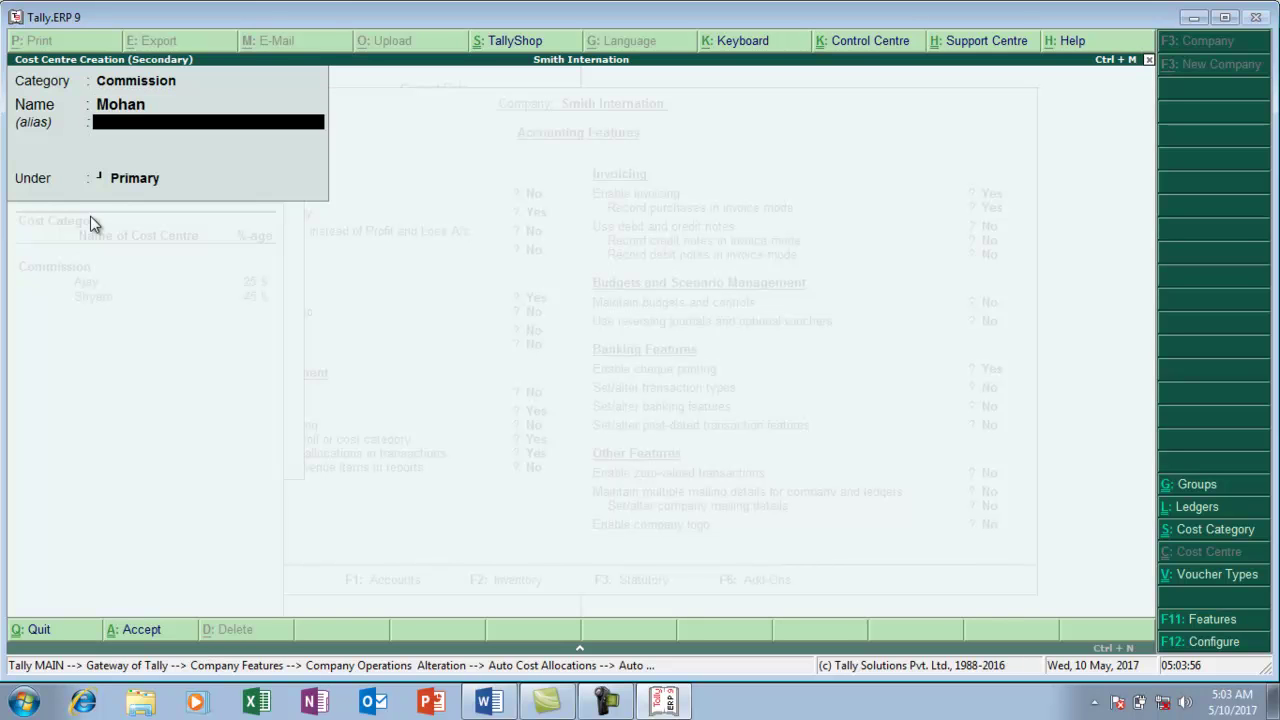
{"action": "key", "text": "Return"}
{"action": "key", "text": "Return"}
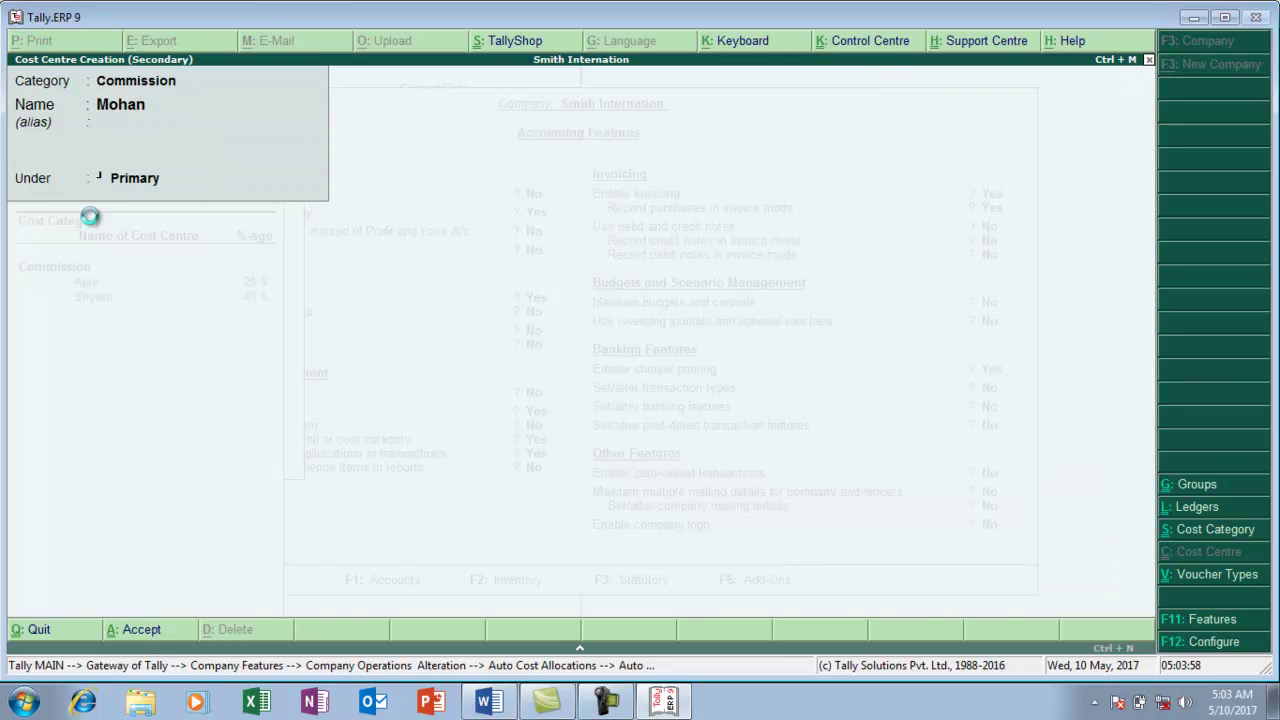
{"action": "key", "text": "Return"}
{"action": "key", "text": "Return"}
{"action": "key", "text": "Return"}
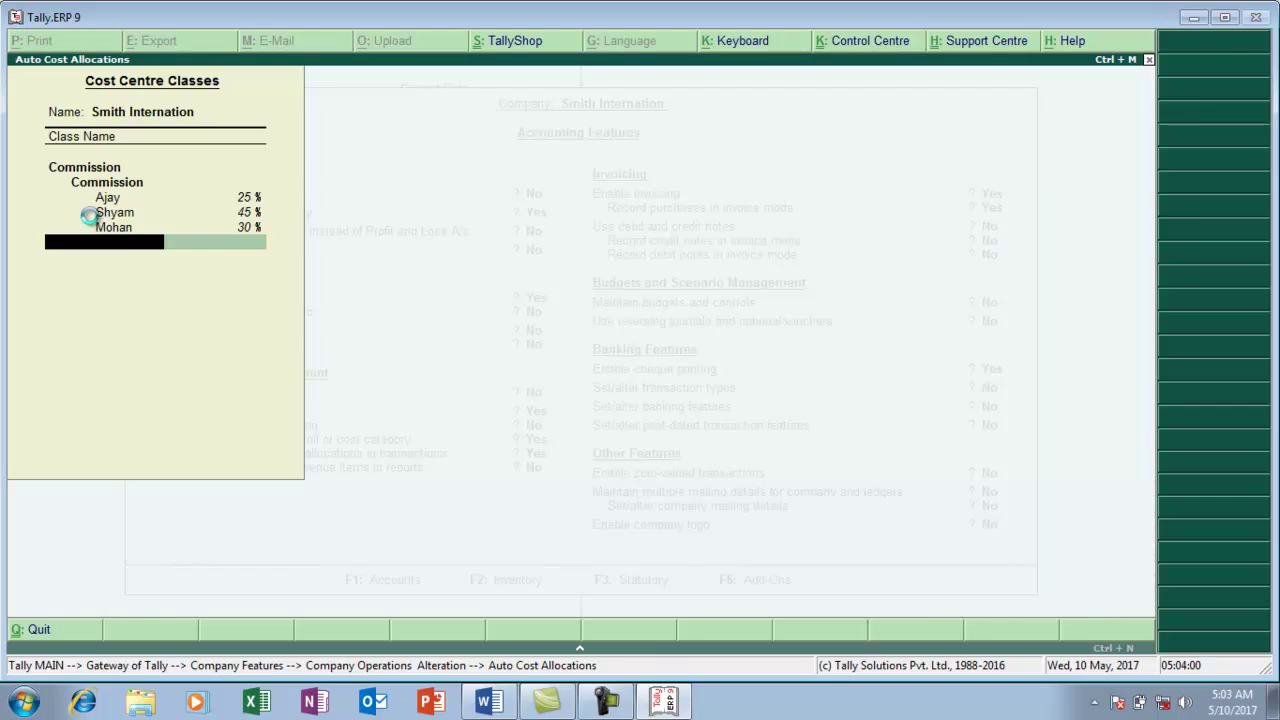
{"action": "key", "text": "ctrl+a"}
{"action": "key", "text": "Down"}
{"action": "key", "text": "Down"}
{"action": "key", "text": "Down"}
{"action": "key", "text": "Down"}
{"action": "key", "text": "Down"}
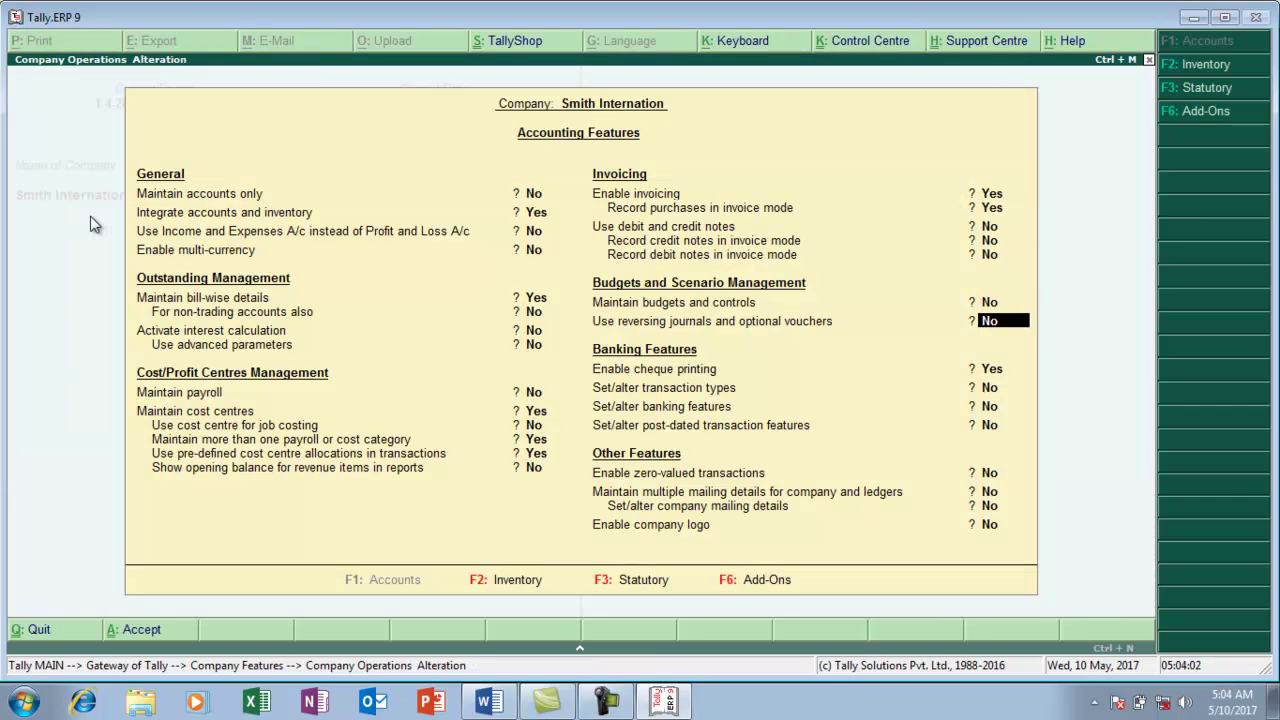
Save the accounting feature settings and return to the Gateway of Tally.
{"action": "key", "text": "Down"}
{"action": "key", "text": "Down"}
{"action": "key", "text": "Down"}
{"action": "key", "text": "Down"}
{"action": "key", "text": "Down"}
{"action": "key", "text": "Down"}
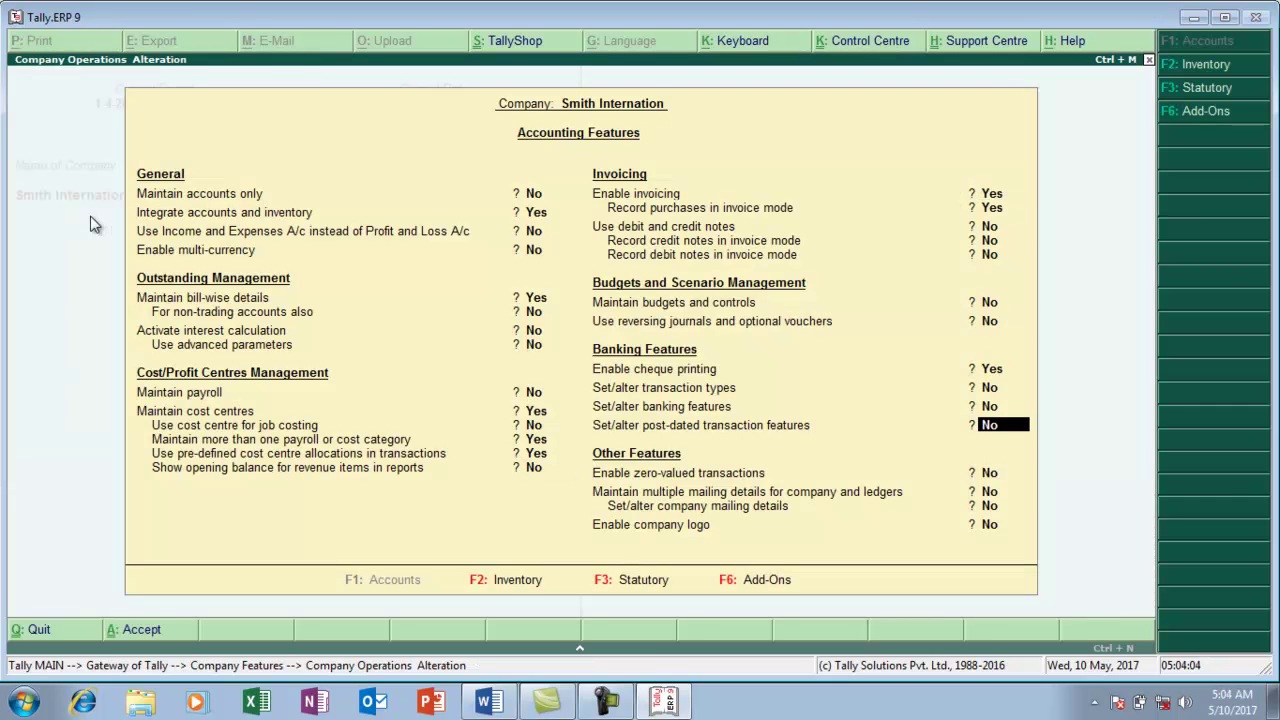
{"action": "key", "text": "Return"}
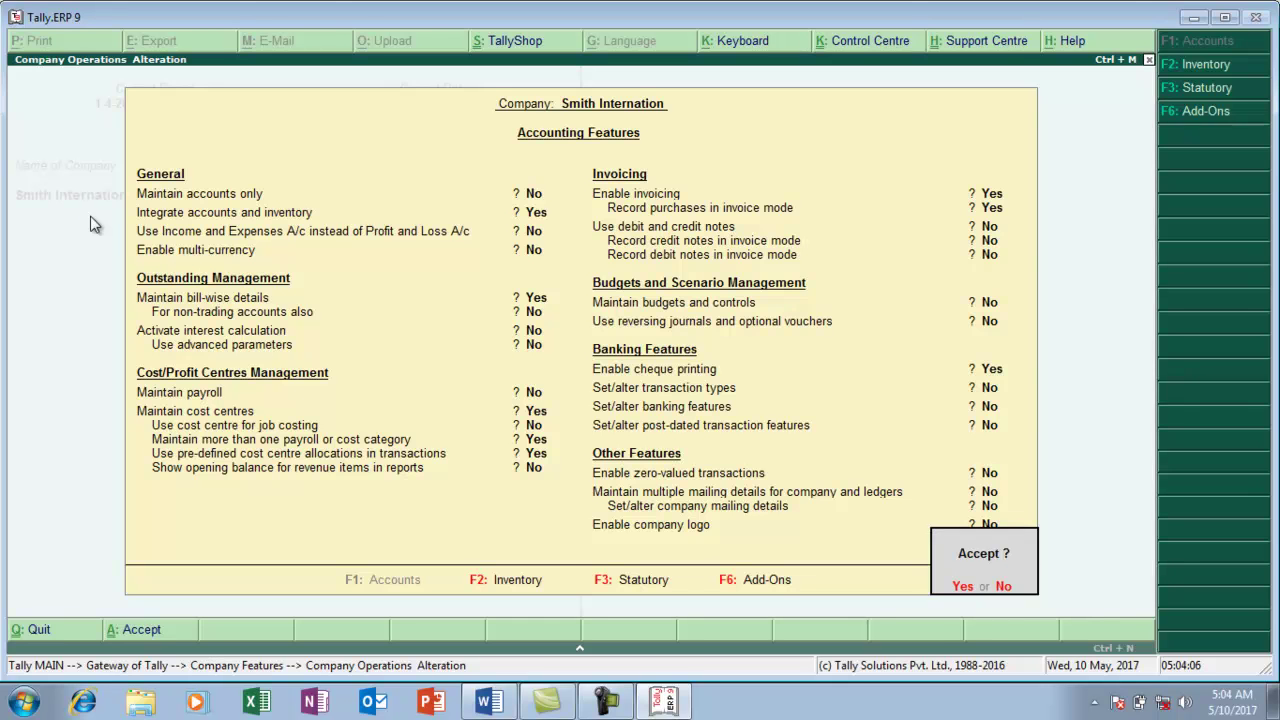
{"action": "key", "text": "Return"}
{"action": "key", "text": "Escape"}
{"action": "key", "text": "Return"}
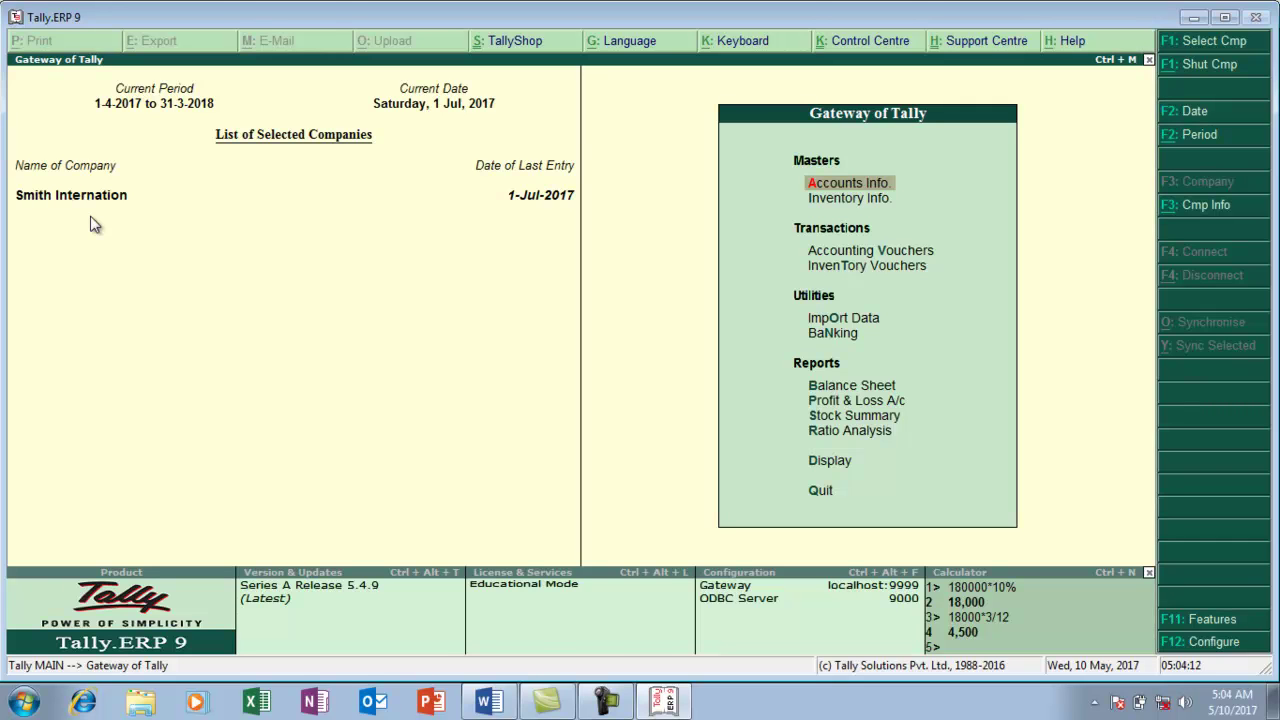
Set the voucher date to 2-6-2017 and close the empty payment voucher.
{"action": "key", "text": "Down"}
{"action": "key", "text": "Down"}
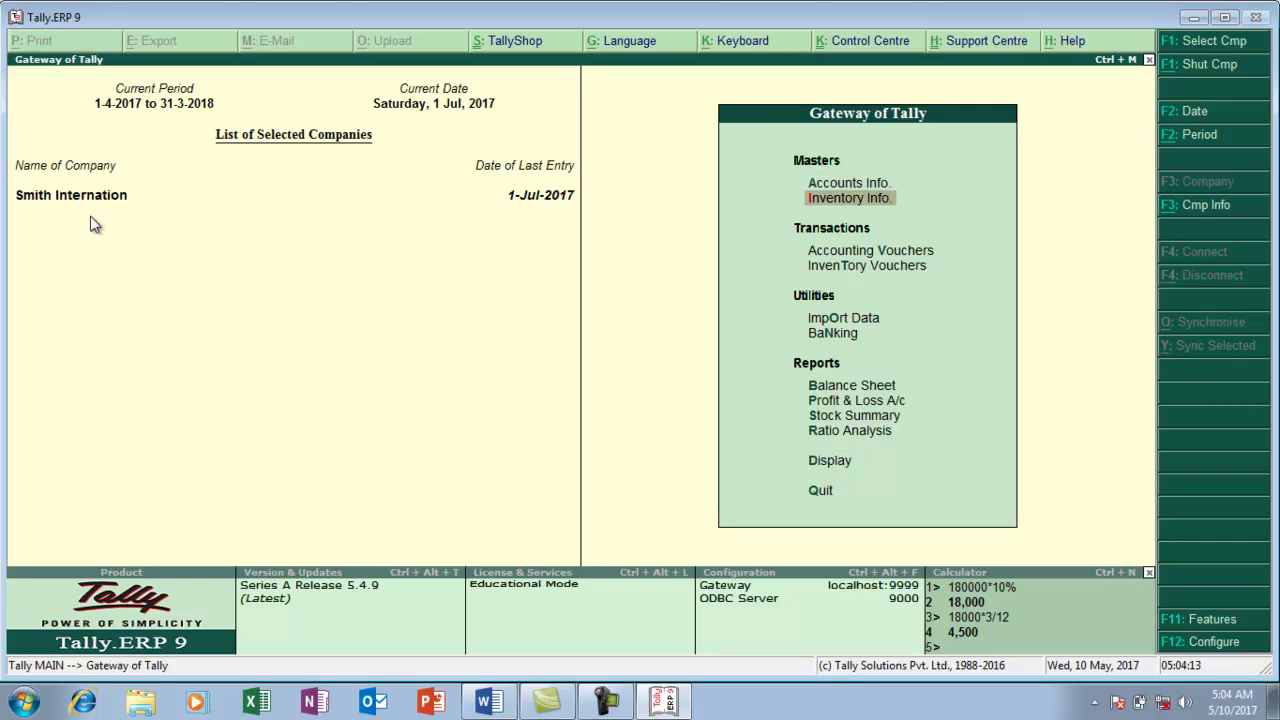
{"action": "key", "text": "Return"}
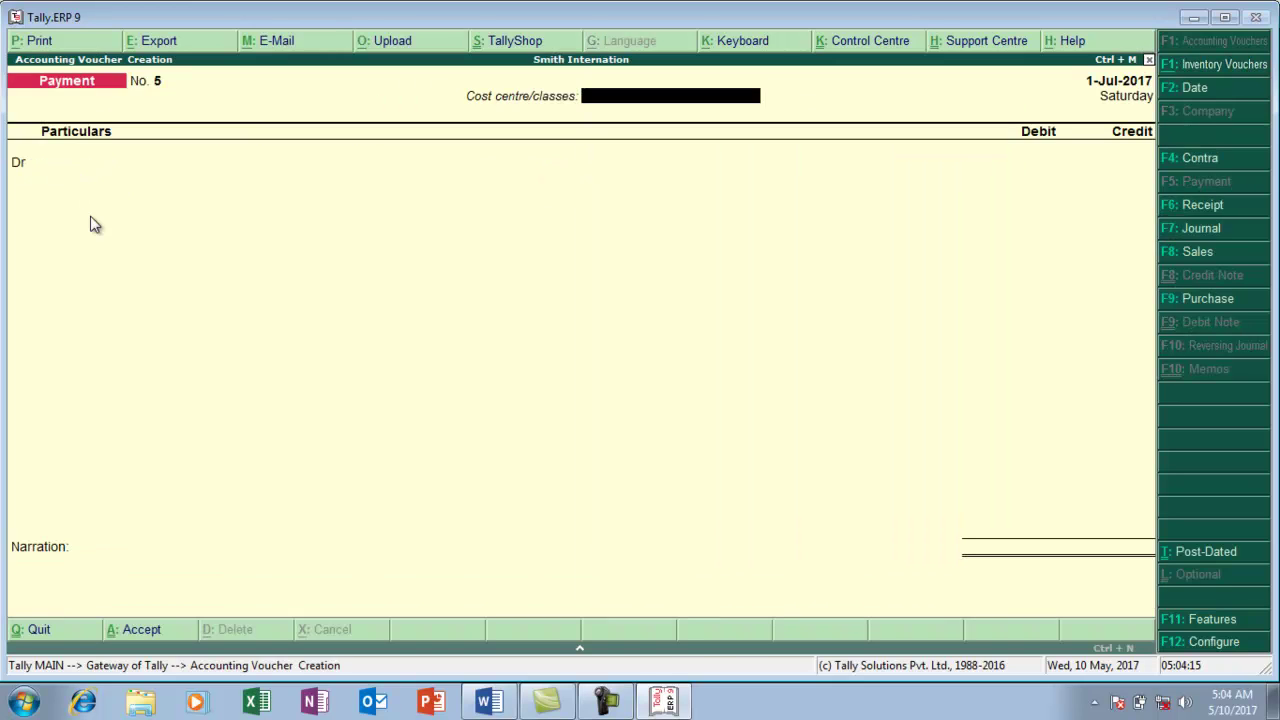
{"action": "key", "text": "F2"}
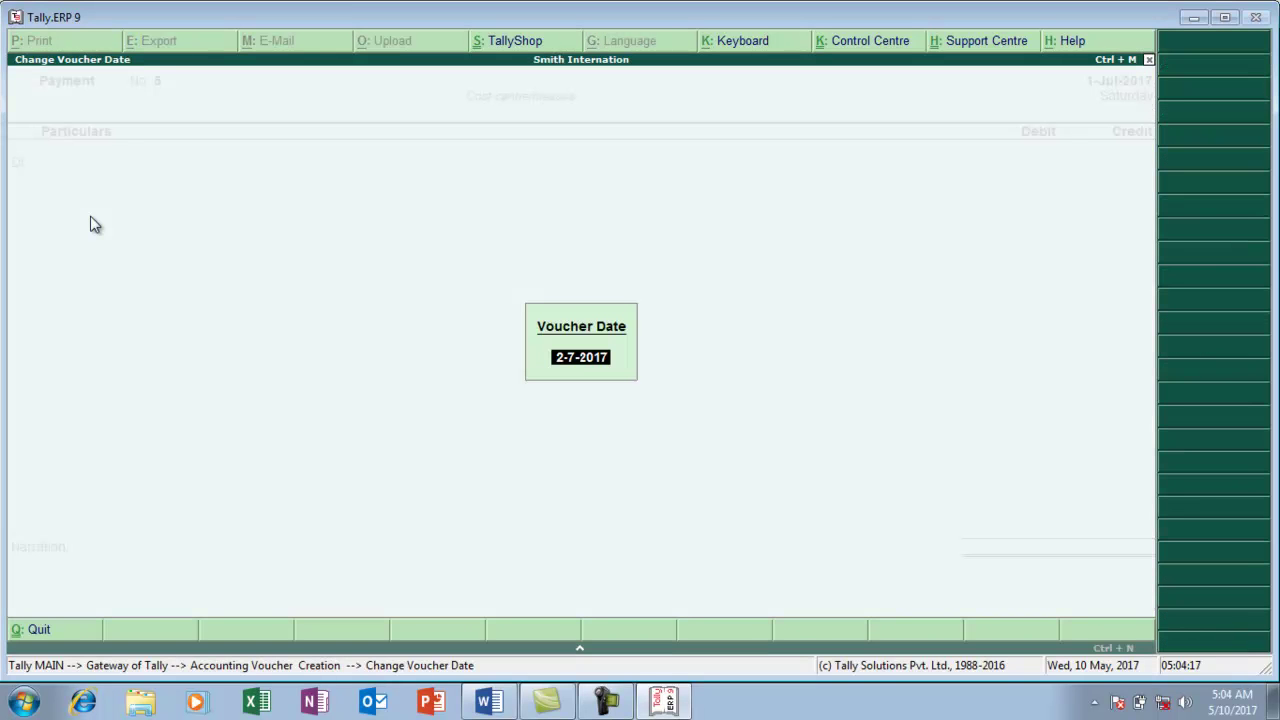
{"action": "key", "text": "alt+Tab"}
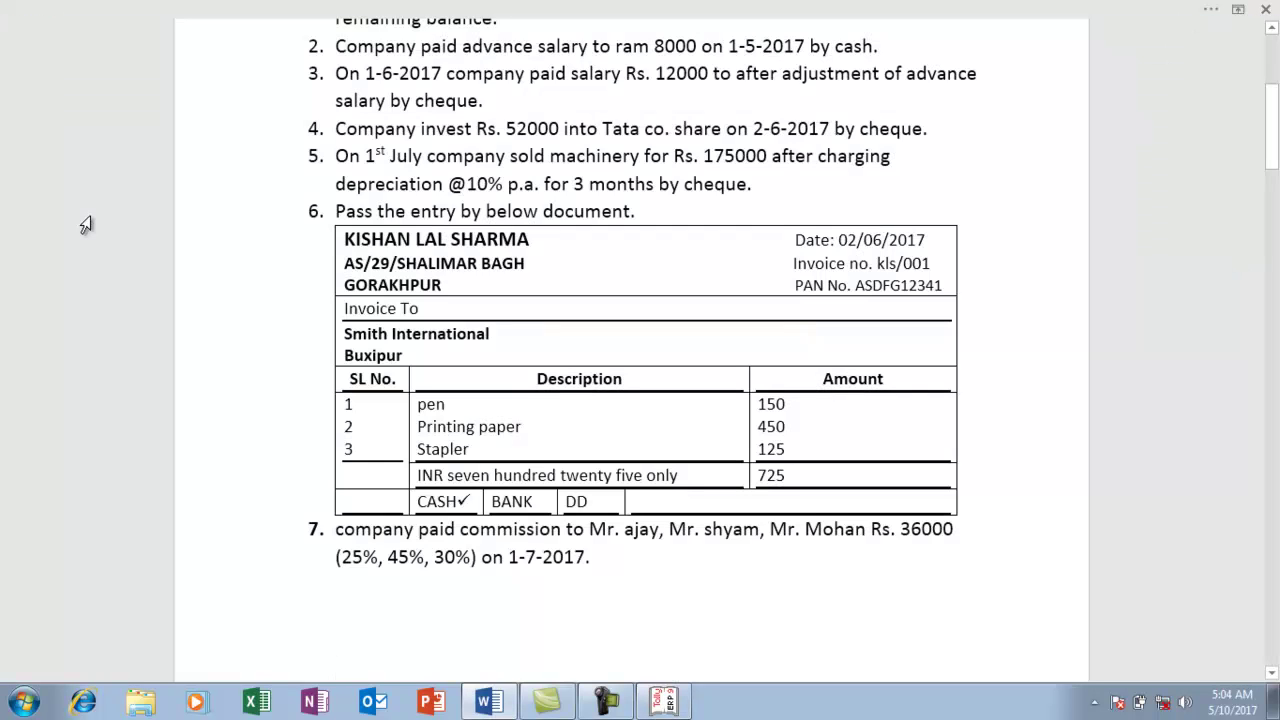
{"action": "key", "text": "alt+Tab"}
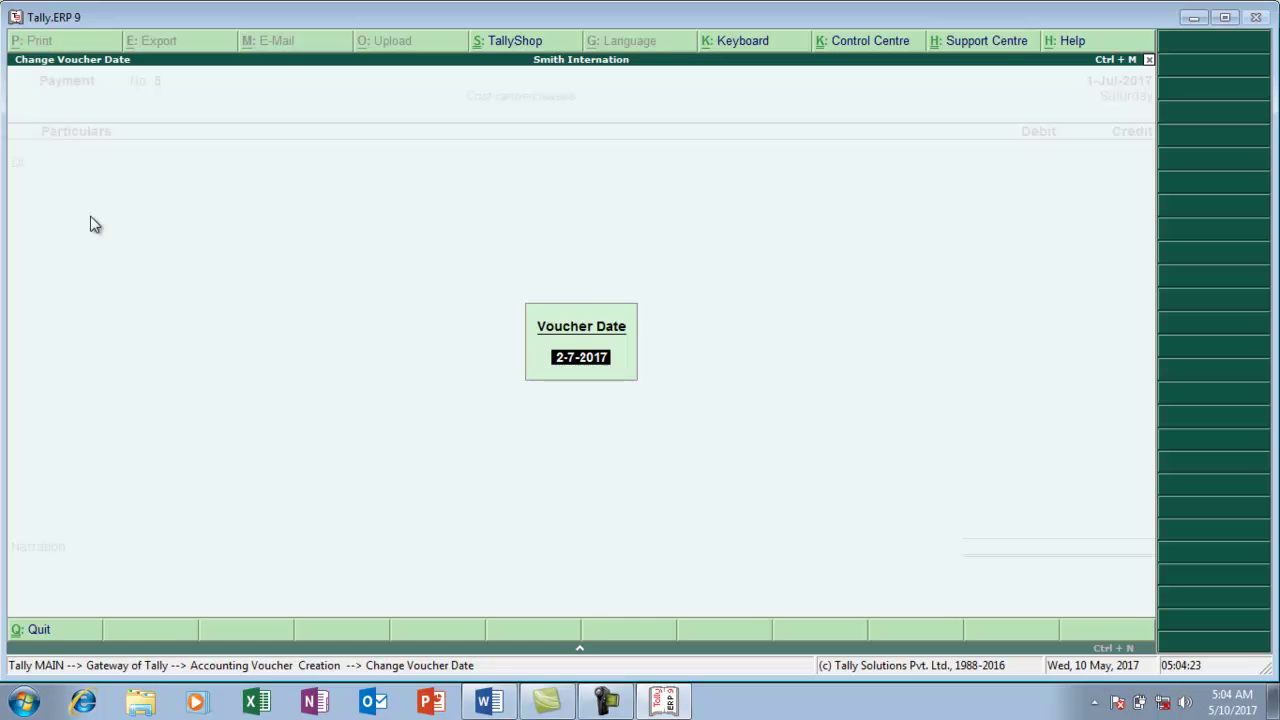
{"action": "type", "text": "2-6"}
{"action": "key", "text": "Return"}
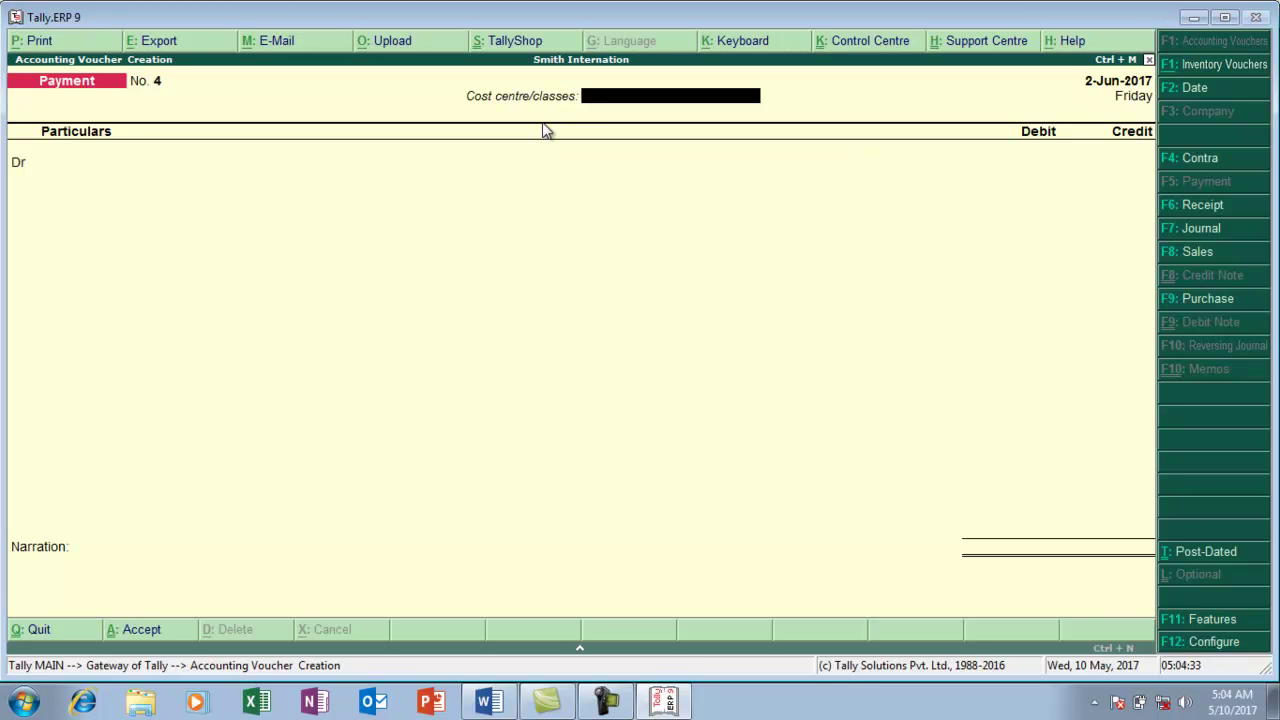
{"action": "key", "text": "Escape"}
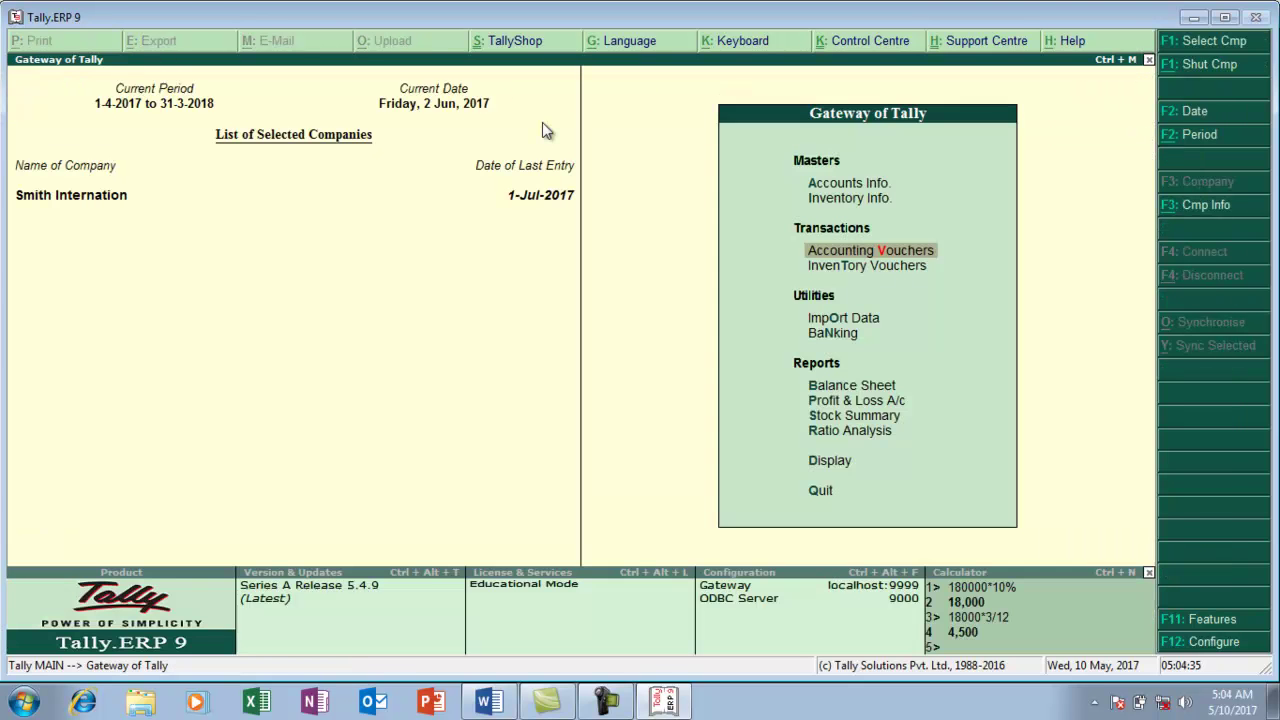
Start a new Payment voucher with Commission as its cost class.
{"action": "key", "text": "Return"}
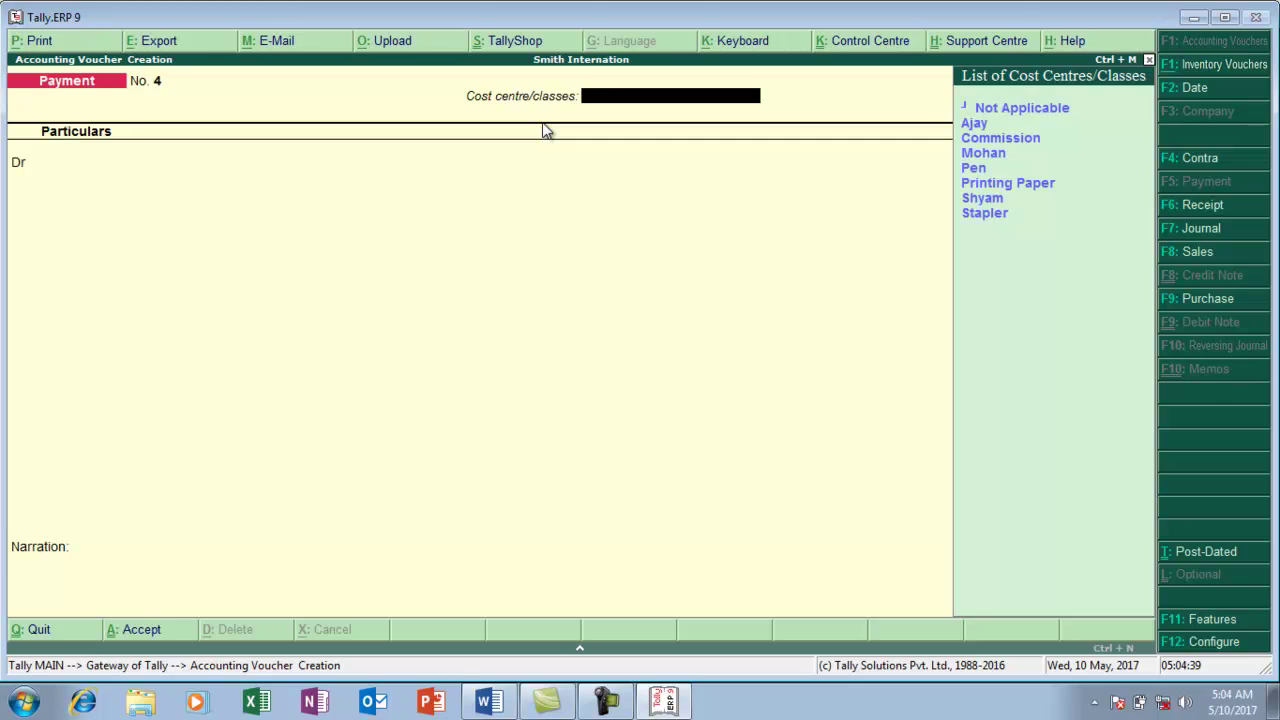
{"action": "key", "text": "Down"}
{"action": "key", "text": "Down"}
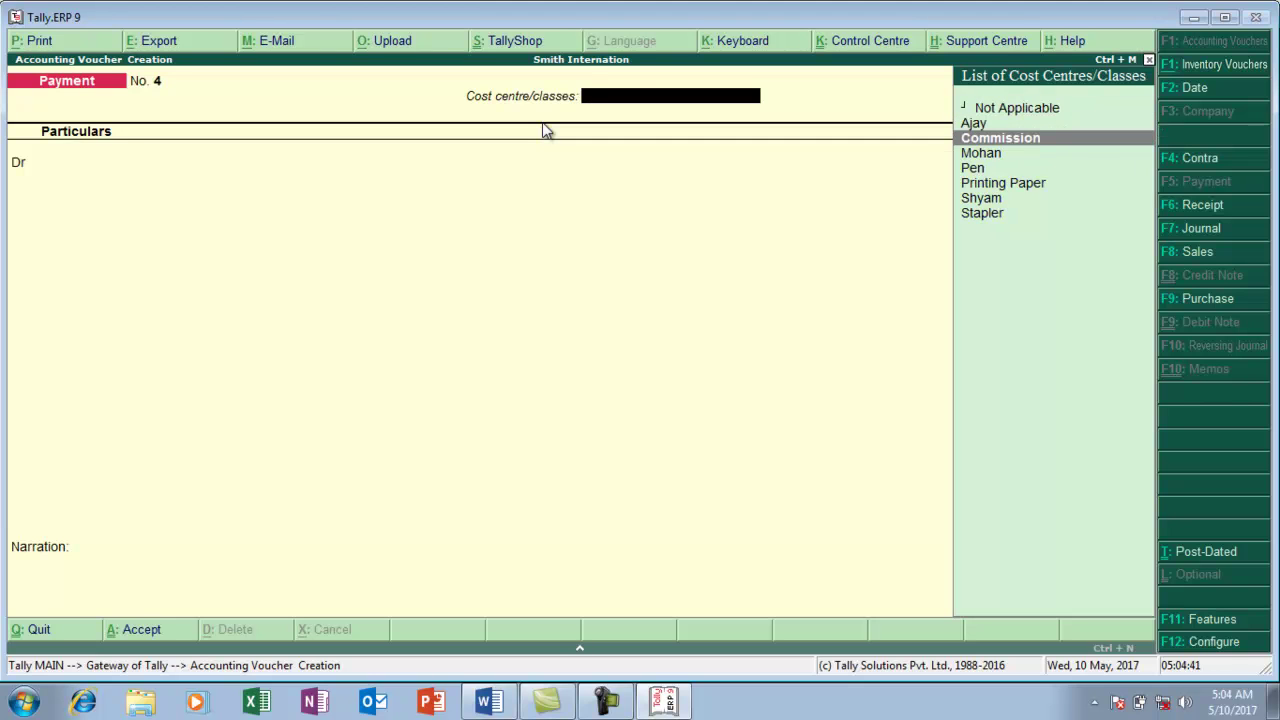
{"action": "key", "text": "Return"}
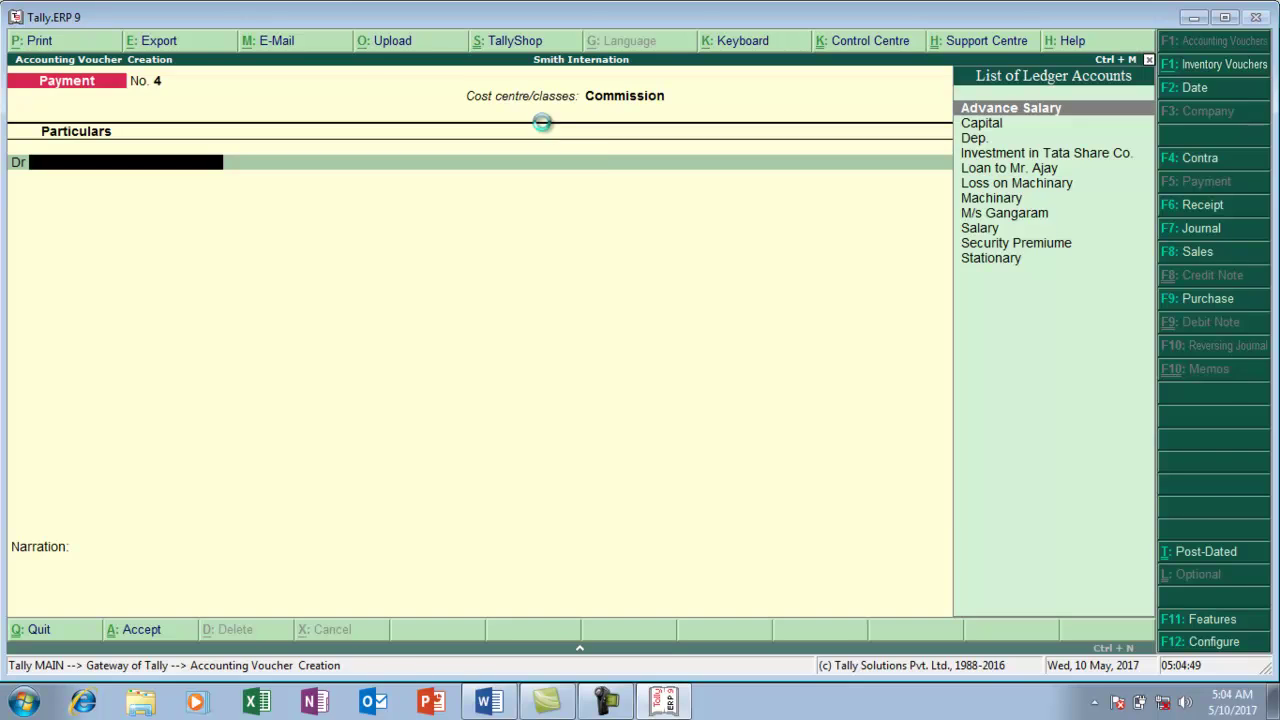
Create a Commission ledger under Indirect Expenses with cost centres applicable as the debit ledger.
{"action": "key", "text": "alt+c"}
{"action": "type", "text": "Com"}
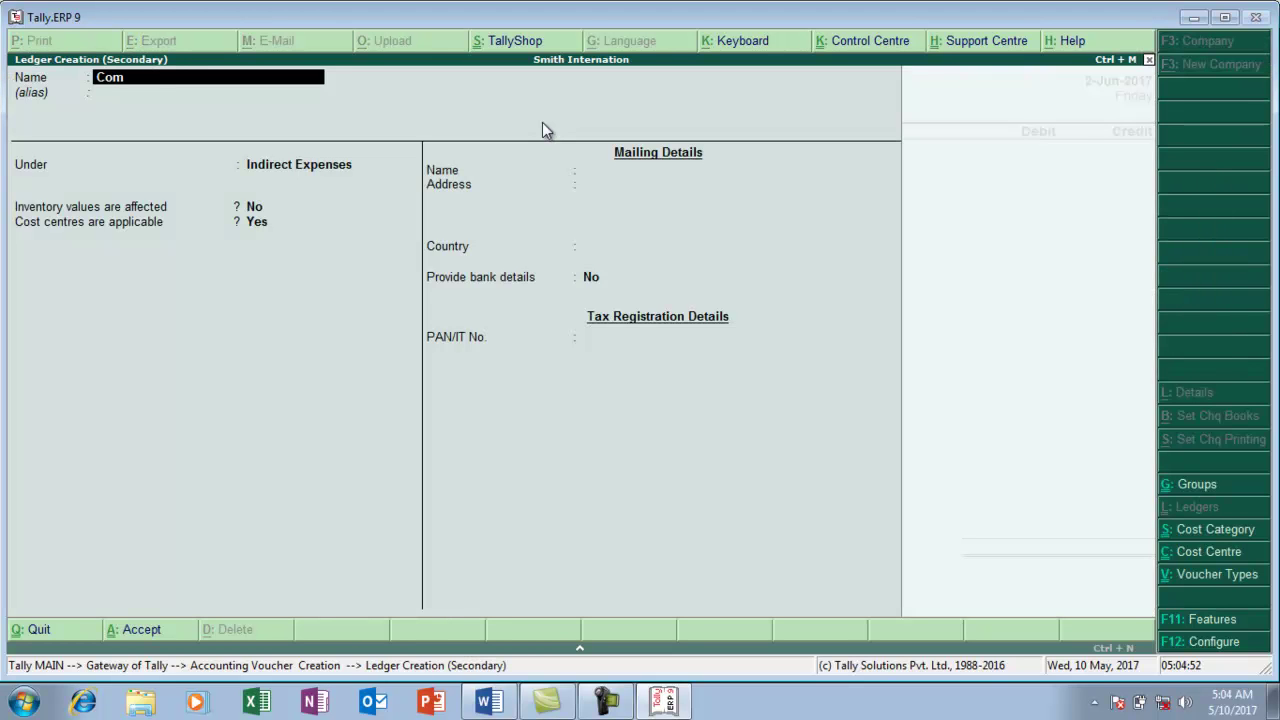
{"action": "type", "text": "mission"}
{"action": "key", "text": "Return"}
{"action": "key", "text": "Return"}
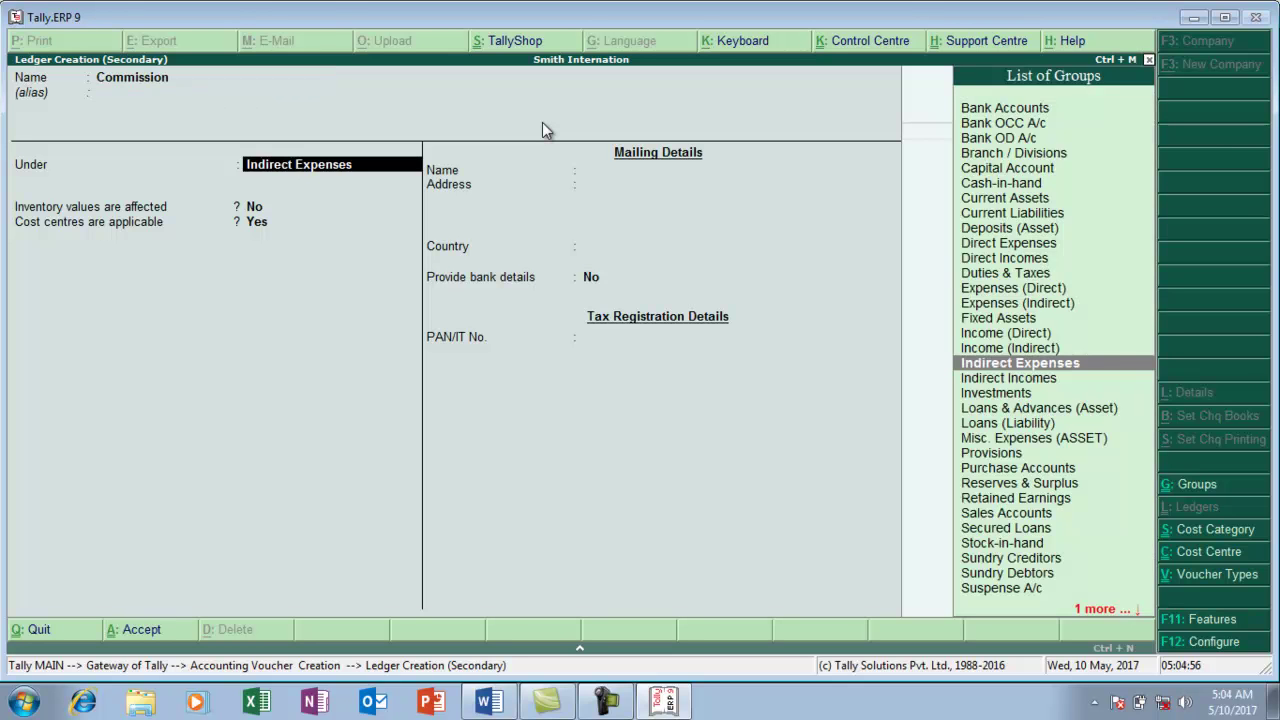
{"action": "key", "text": "Return"}
{"action": "key", "text": "Return"}
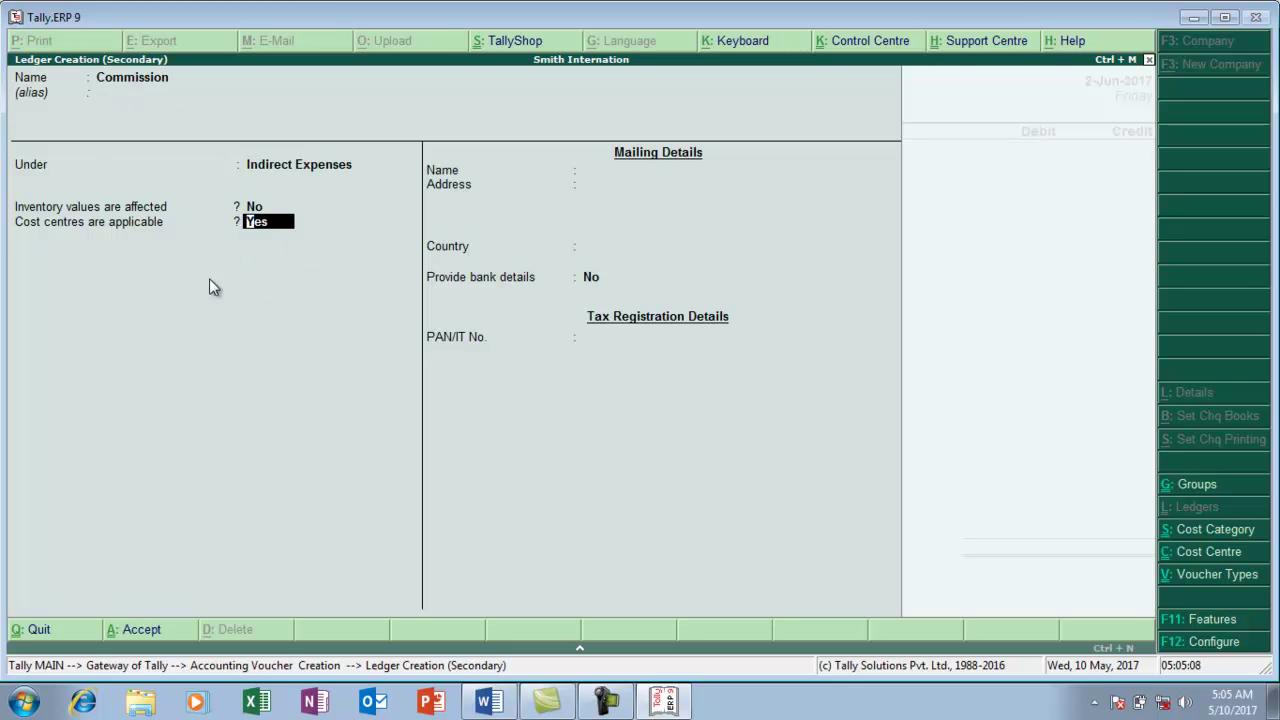
{"action": "key", "text": "Return"}
{"action": "key", "text": "Return"}
{"action": "key", "text": "Return"}
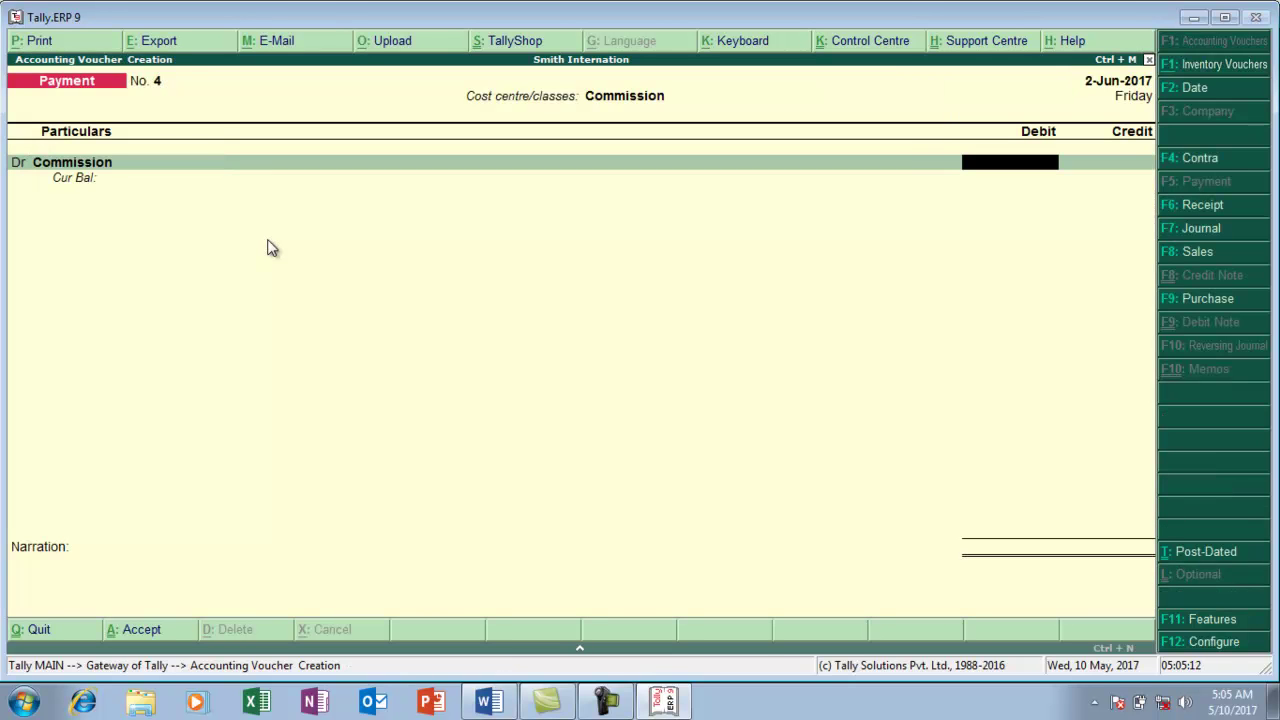
Debit Commission 36,000 and credit Cash 36,000 on Payment voucher 4.
{"action": "type", "text": "36000"}
{"action": "key", "text": "Return"}
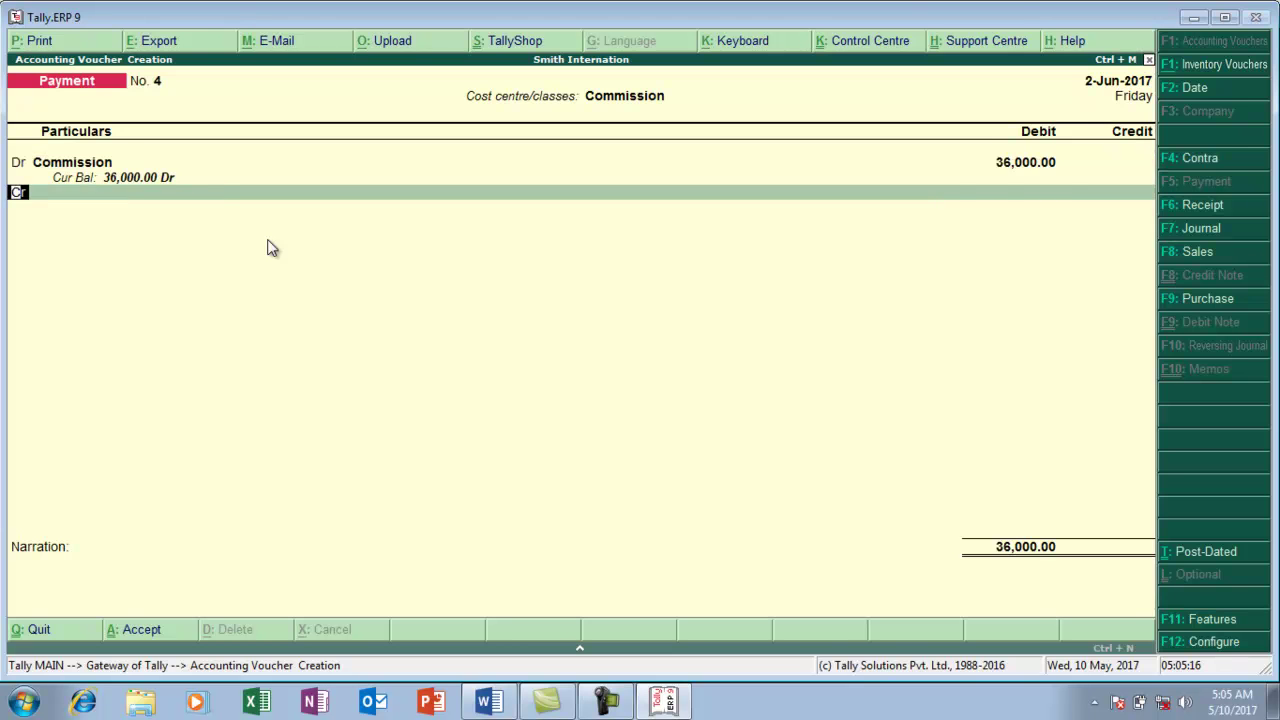
{"action": "key", "text": "Return"}
{"action": "key", "text": "alt+Tab"}
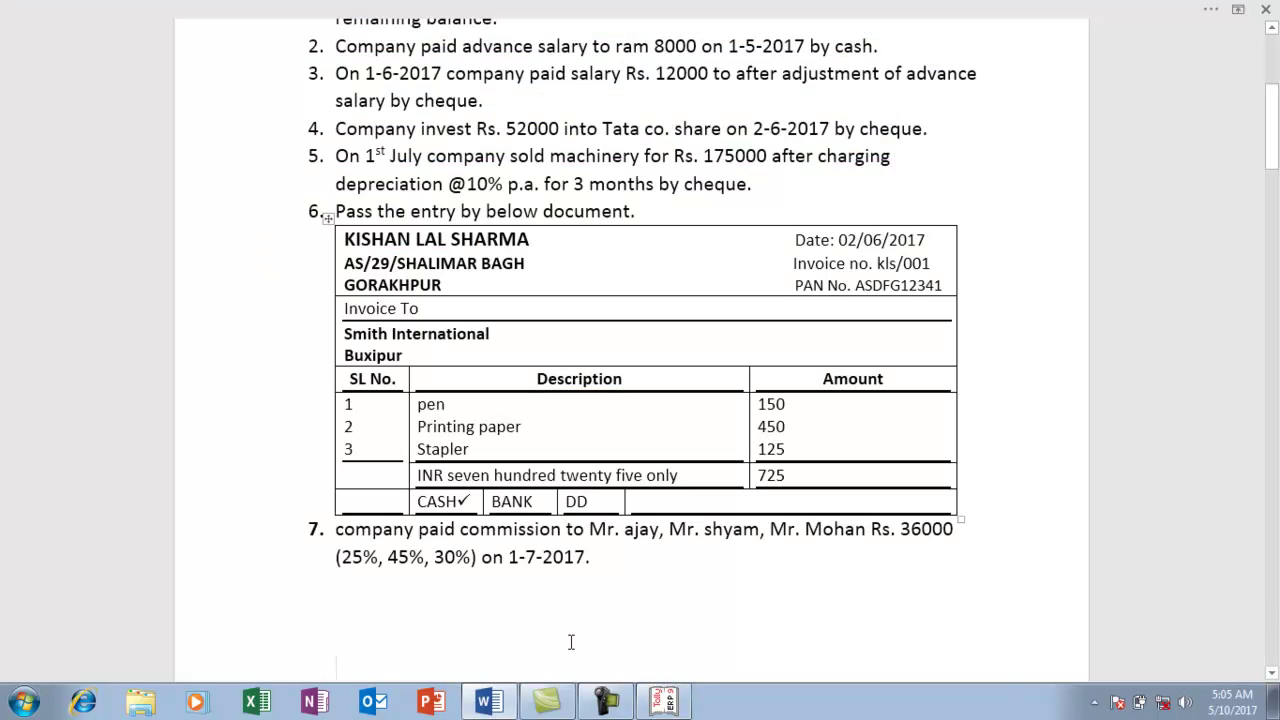
{"action": "key", "text": "alt+Tab"}
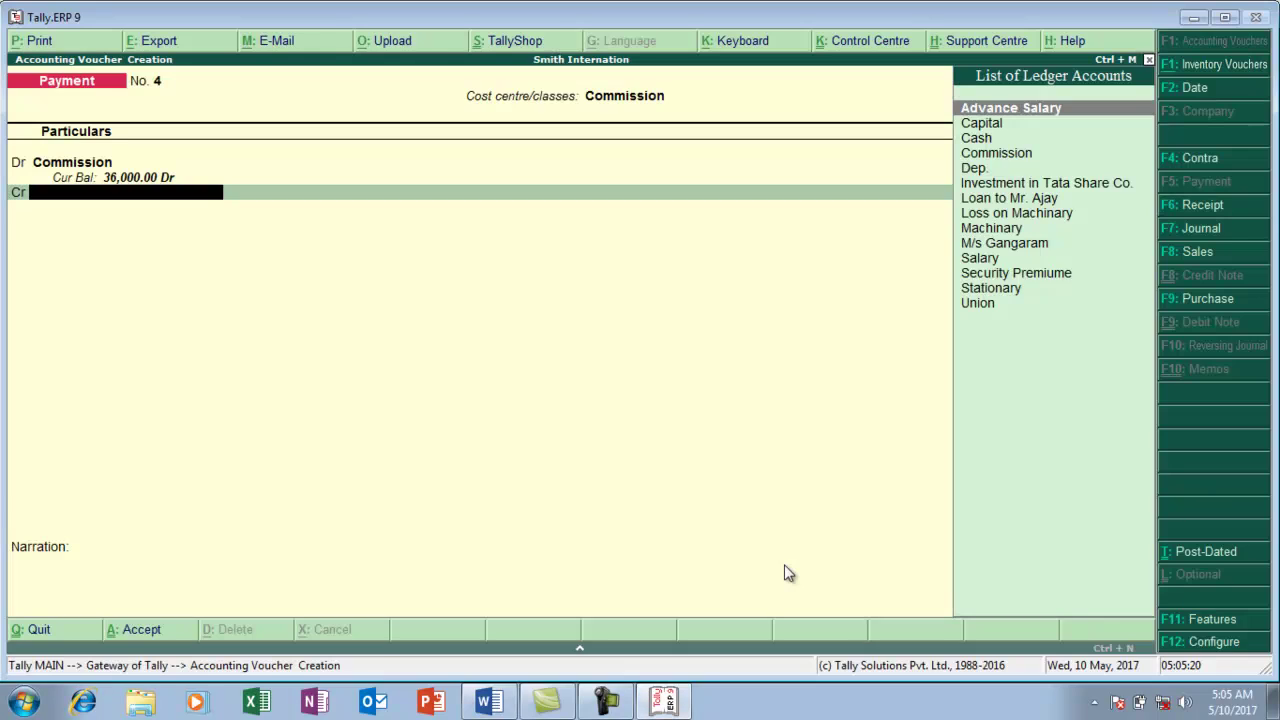
{"action": "type", "text": "cas"}
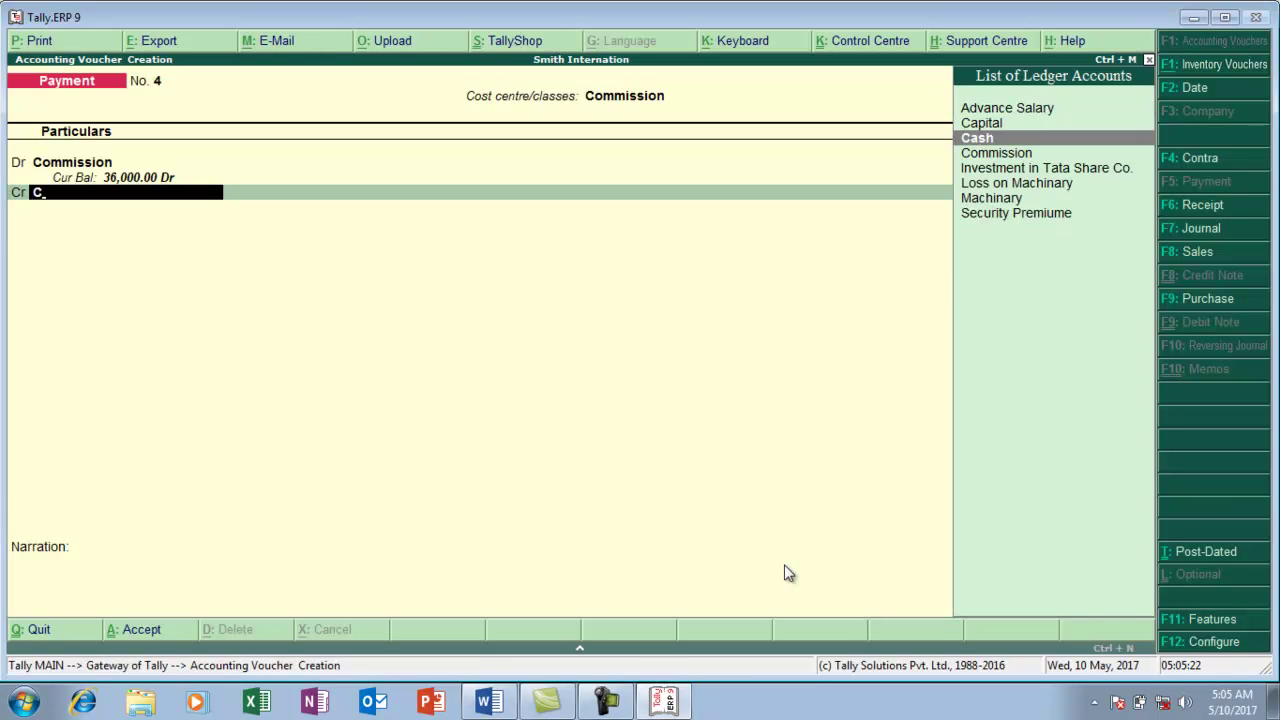
{"action": "key", "text": "Return"}
{"action": "key", "text": "Return"}
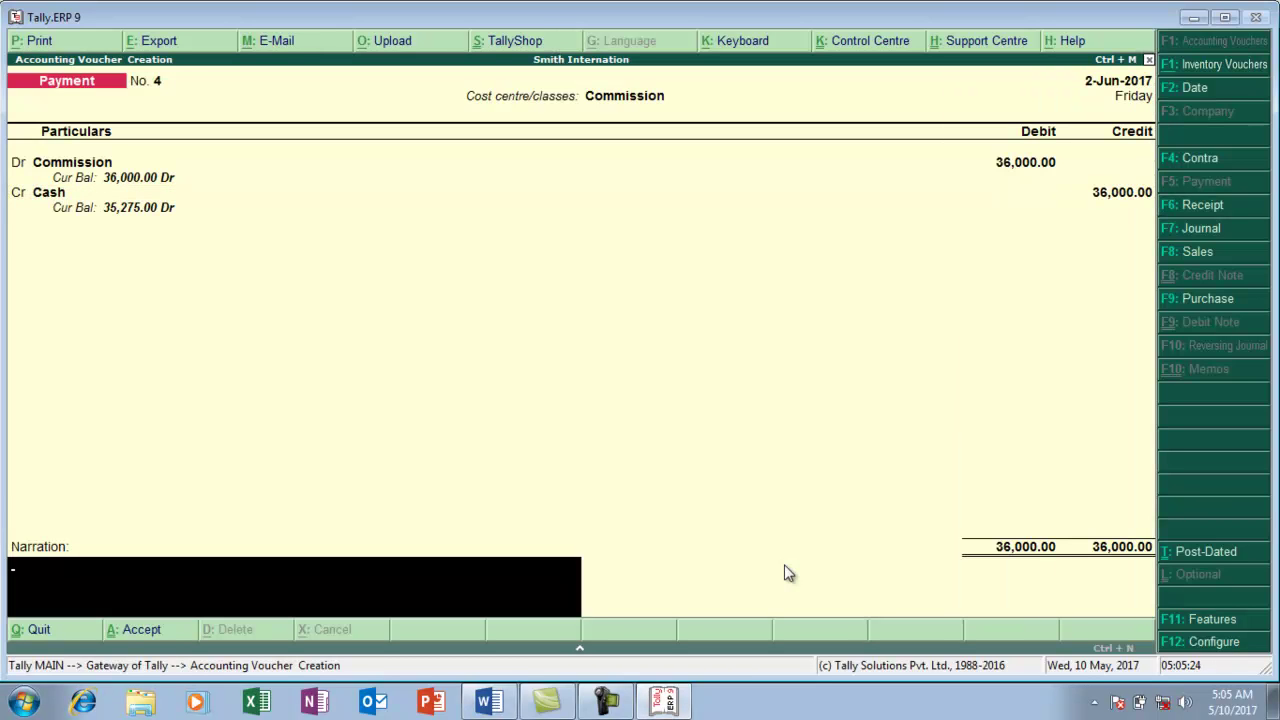
{"action": "key", "text": "Return"}
{"action": "key", "text": "Return"}
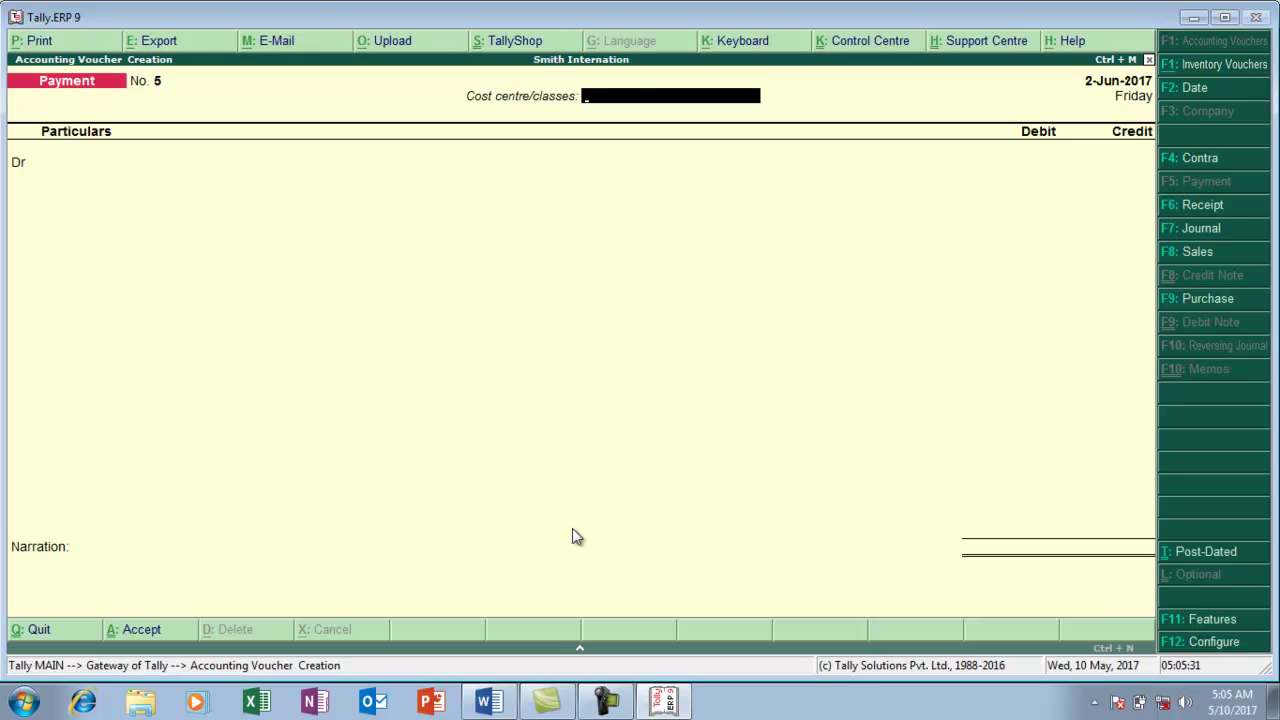
Reopen voucher 4 and check the Commission split: Ajay 9,000, Shyam 16,200, Mohan 10,800.
{"action": "key", "text": "Page_Up"}
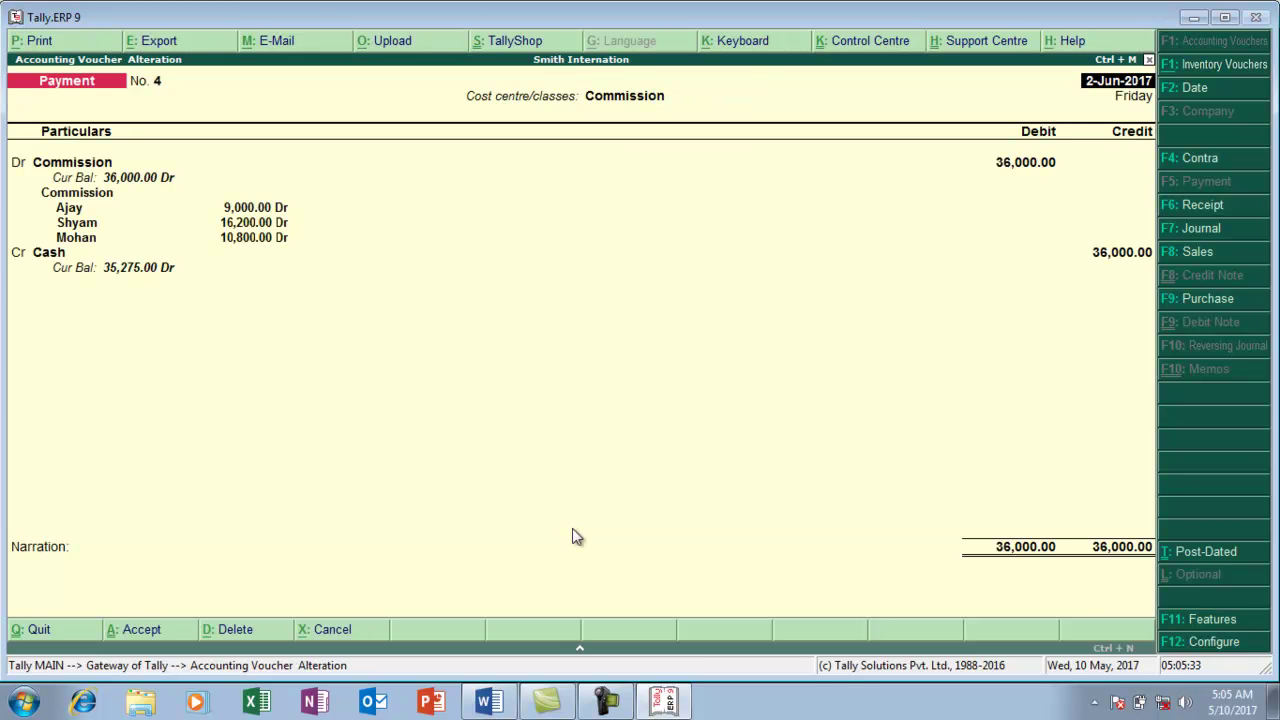
{"action": "key", "text": "Return"}
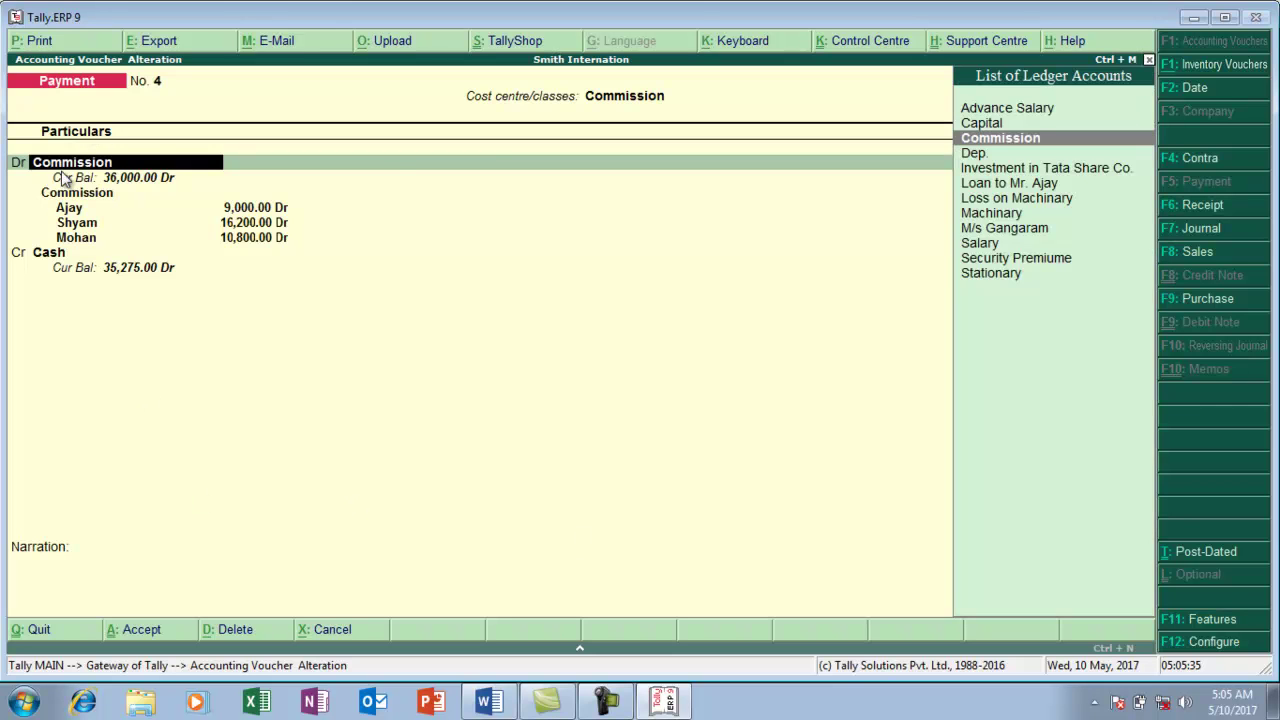
{"action": "key", "text": "Return"}
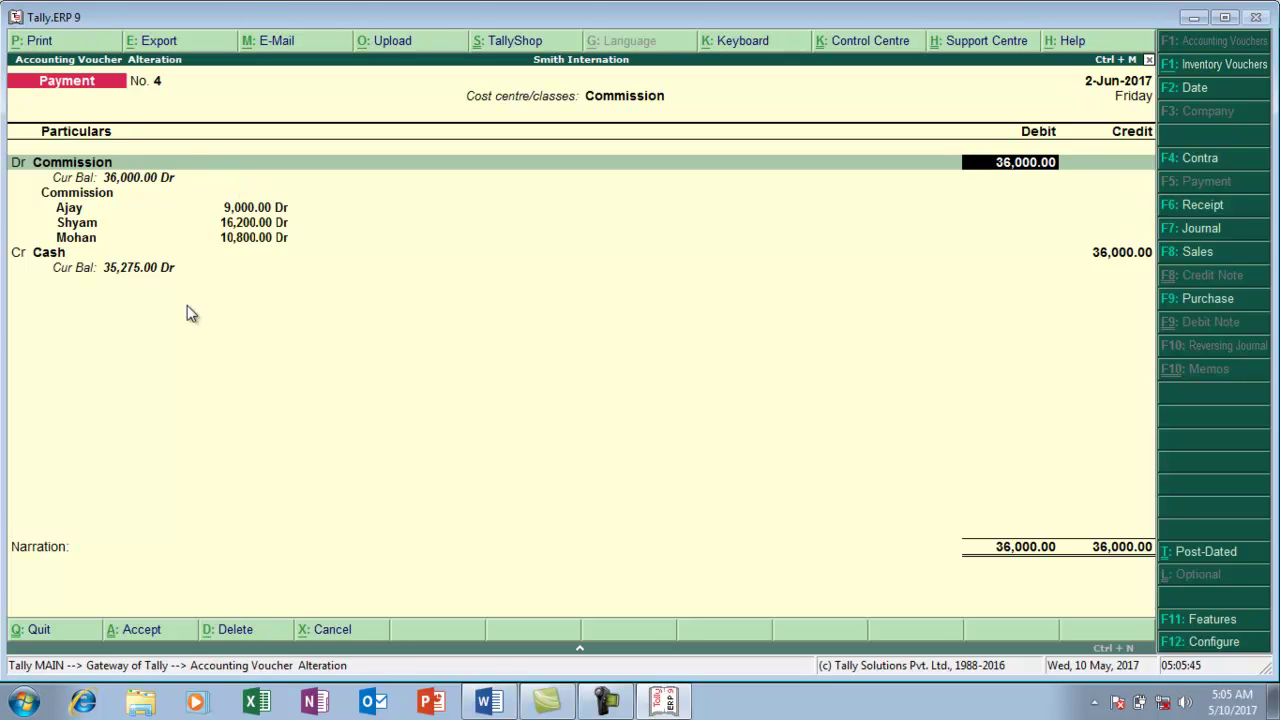
Leave the voucher unchanged, return to the Gateway of Tally, and switch to the Word document.
{"action": "key", "text": "Escape"}
{"action": "key", "text": "Escape"}
{"action": "key", "text": "Return"}
{"action": "key", "text": "Escape"}
{"action": "key", "text": "Return"}
{"action": "key", "text": "alt+Tab"}
Scroll to question 8's M/s Light House purchase invoice totalling 86600.
{"action": "scroll", "coordinate": [208, 208], "scroll_direction": "down", "scroll_amount": 1}
{"action": "scroll", "coordinate": [208, 208], "scroll_direction": "down", "scroll_amount": 10}
{"action": "scroll", "coordinate": [208, 208], "scroll_direction": "up", "scroll_amount": 5}
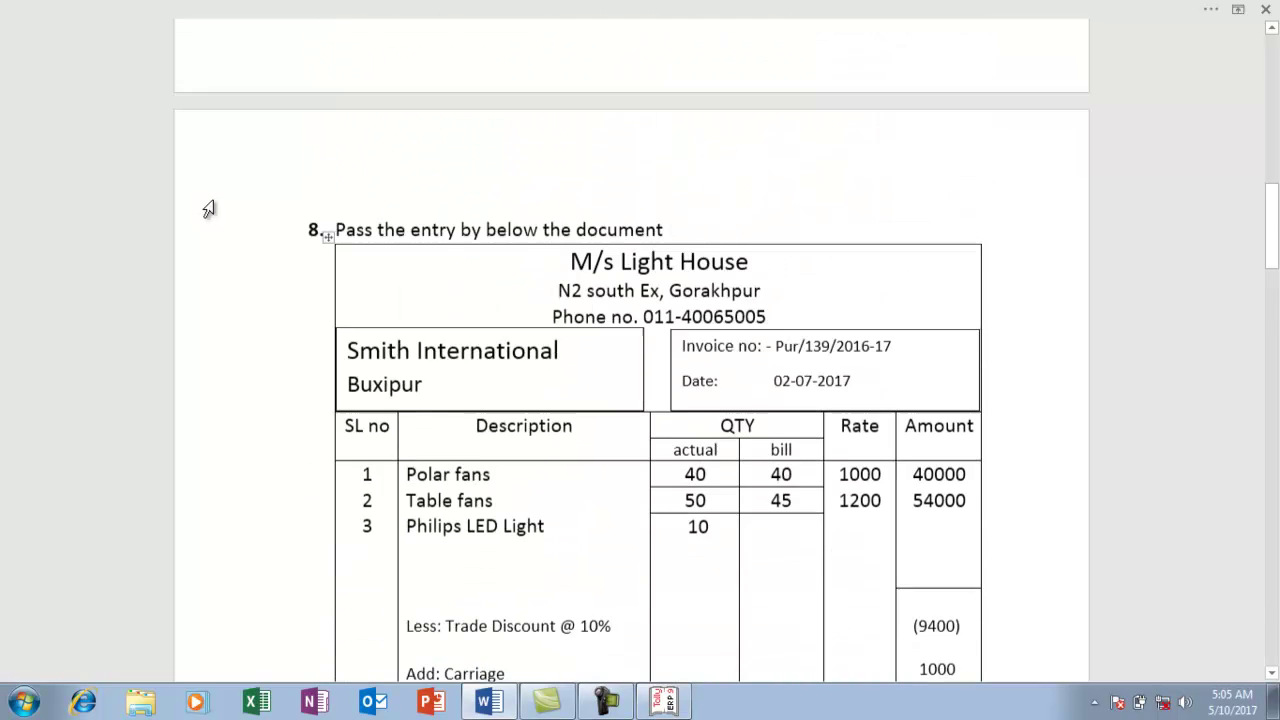
{"action": "scroll", "coordinate": [208, 208], "scroll_direction": "down", "scroll_amount": 4}
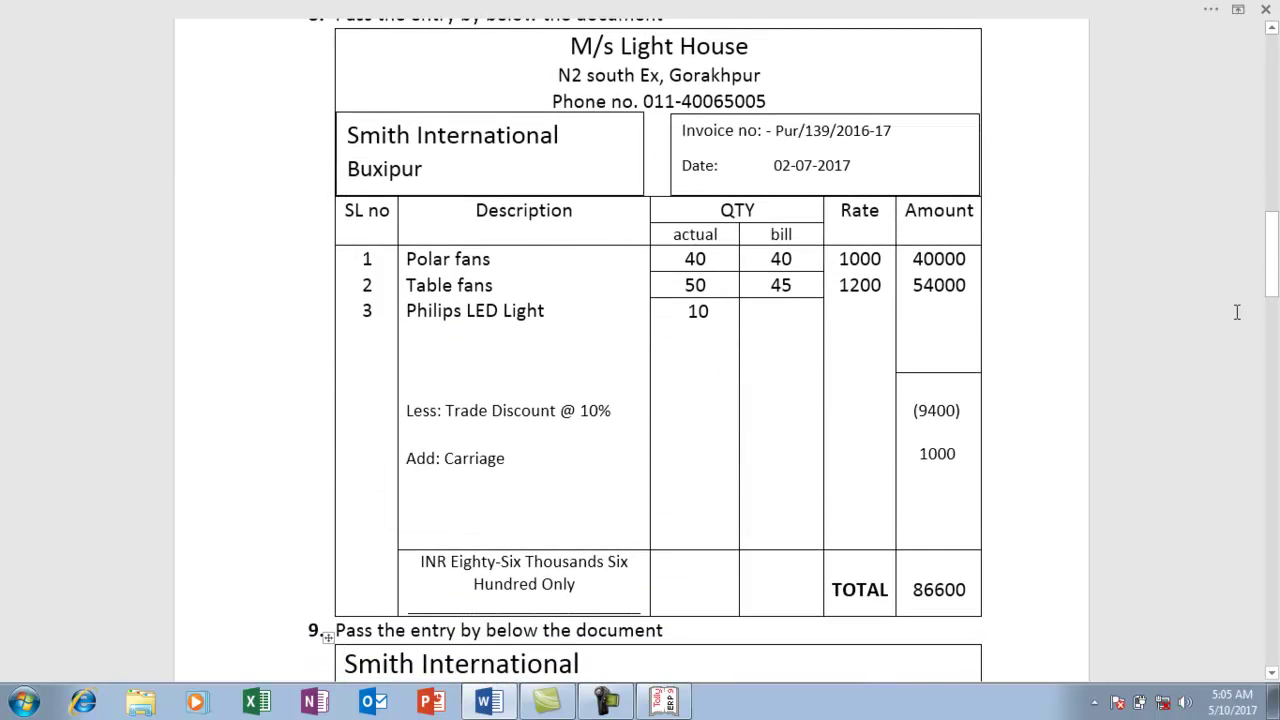
{"action": "left_click_drag", "start_coordinate": [1272, 274], "coordinate": [1274, 267]}
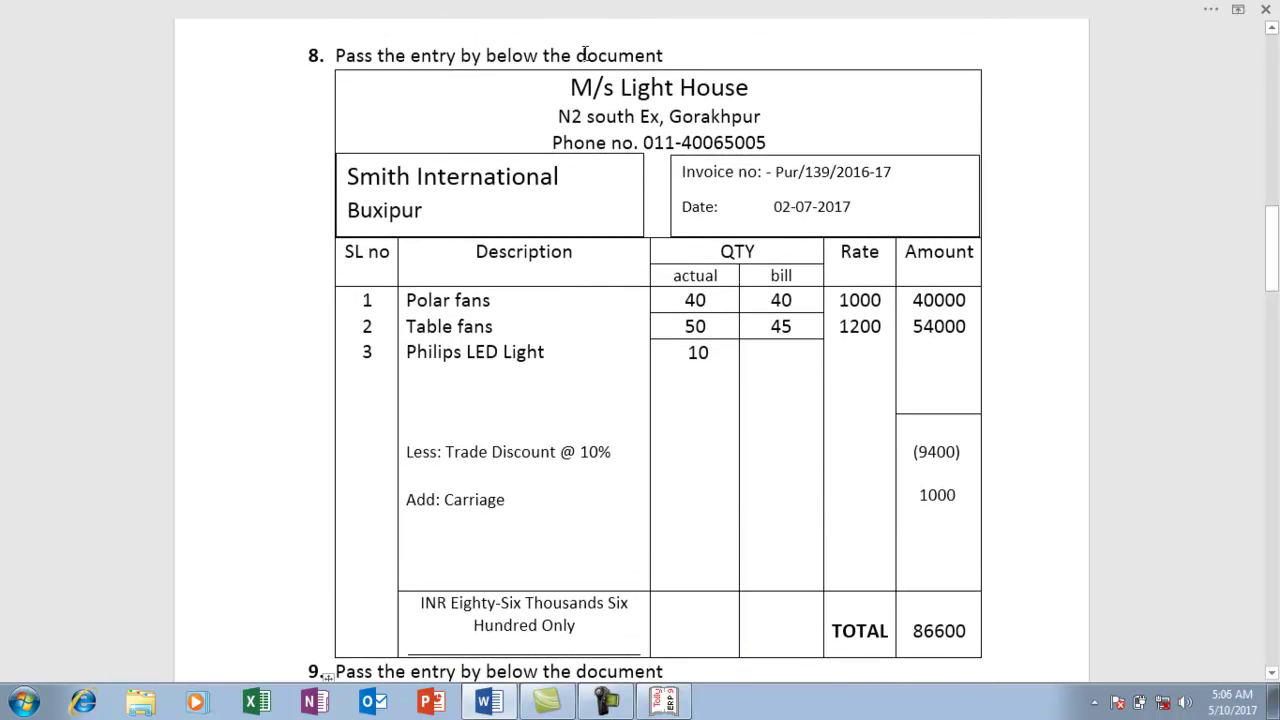
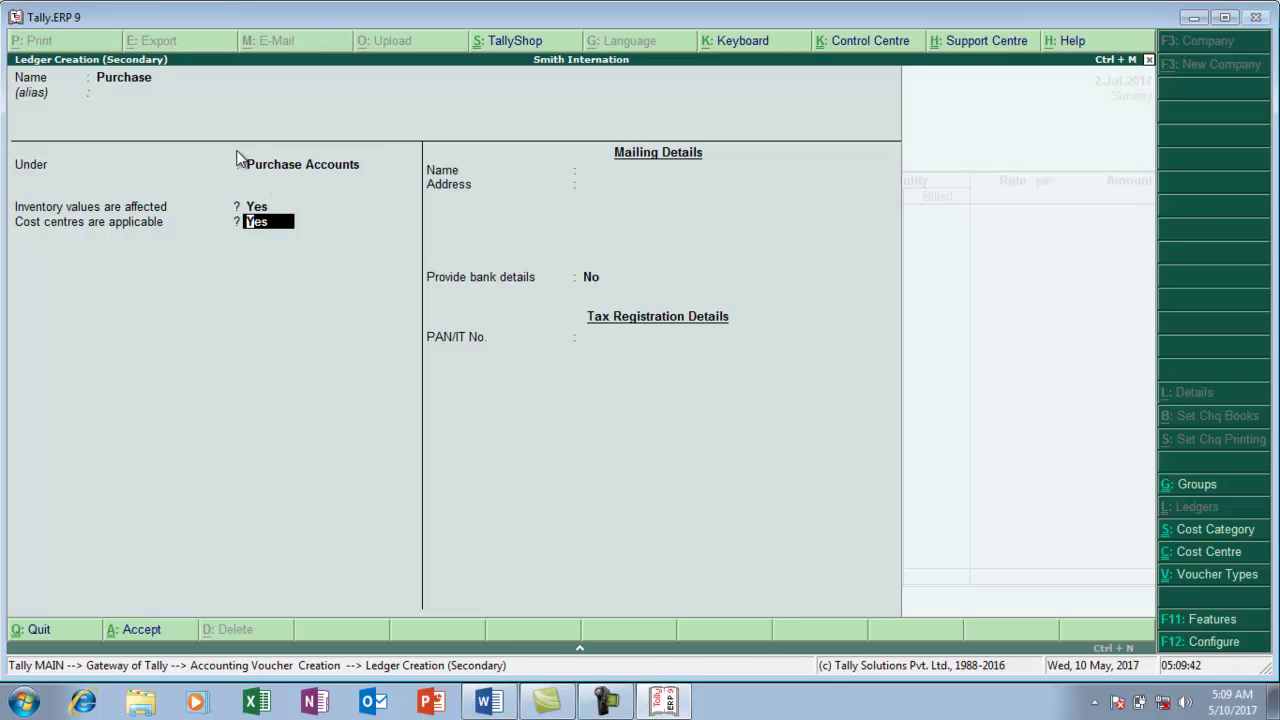
Set cost centres to No and accept the new Purchase ledger, checking the Word invoice.
{"action": "type", "text": "n"}
{"action": "key", "text": "Return"}
{"action": "key", "text": "Return"}
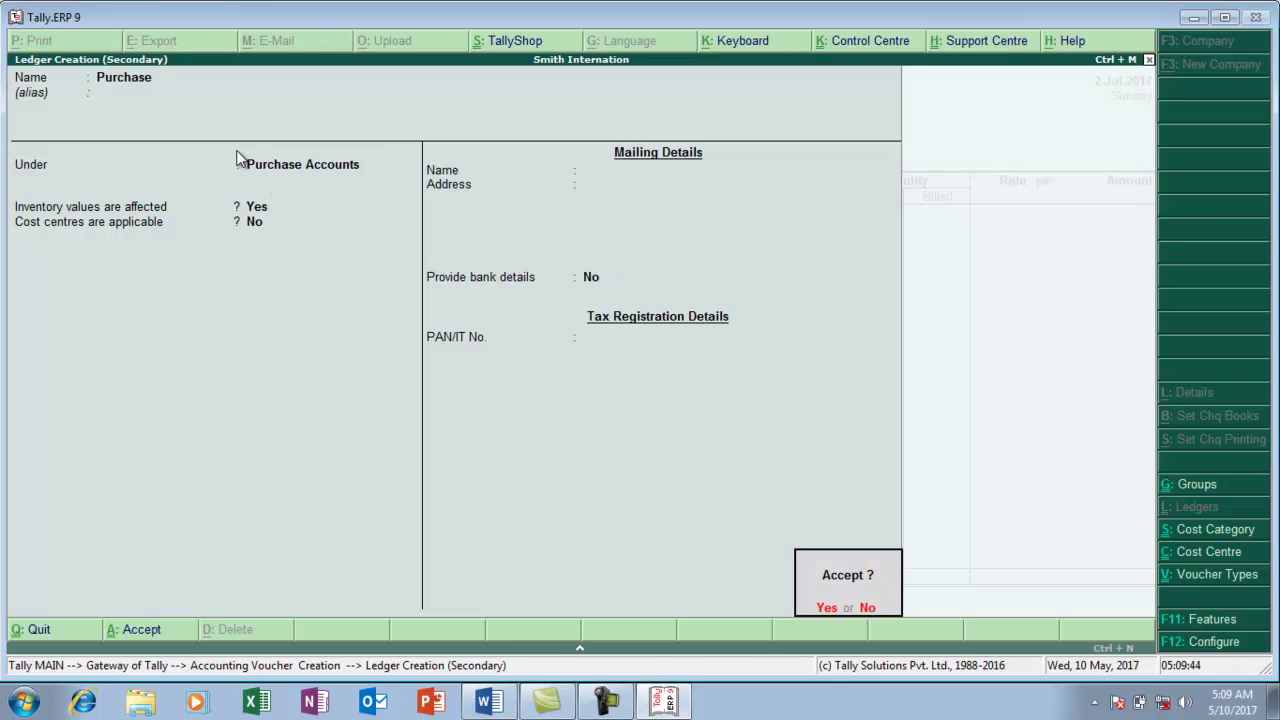
{"action": "key", "text": "Return"}
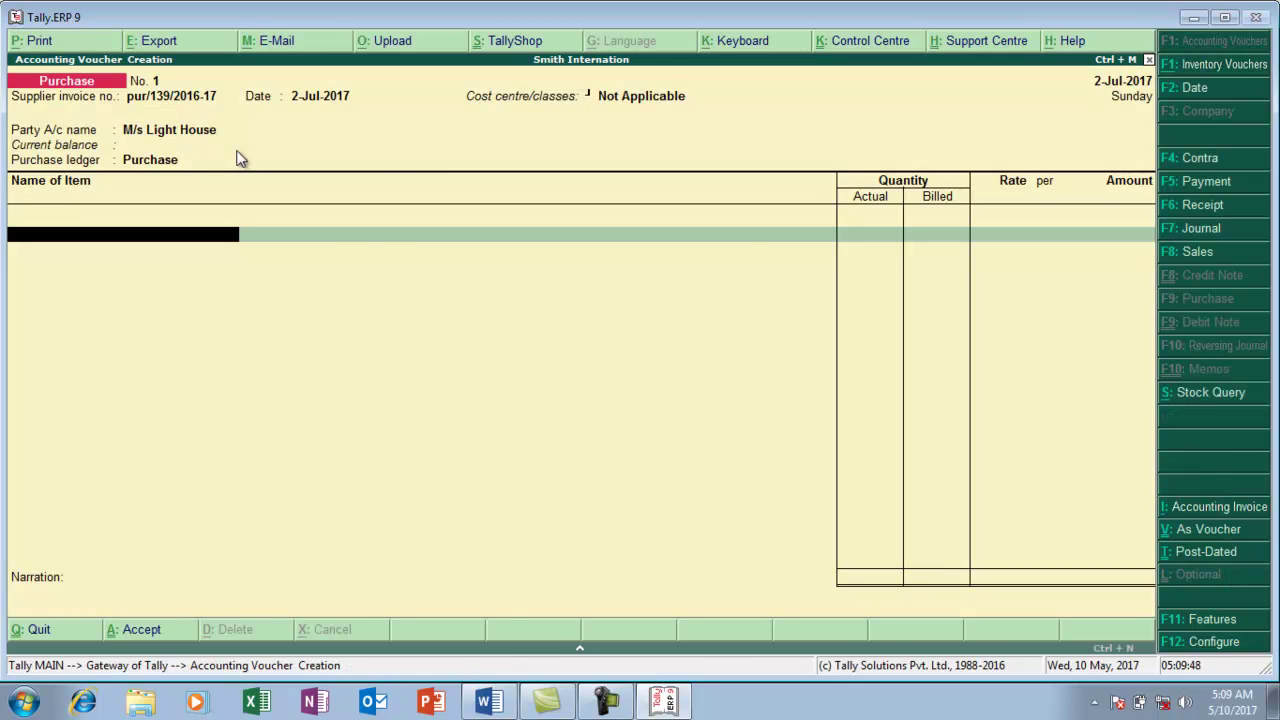
{"action": "key", "text": "alt+Tab"}
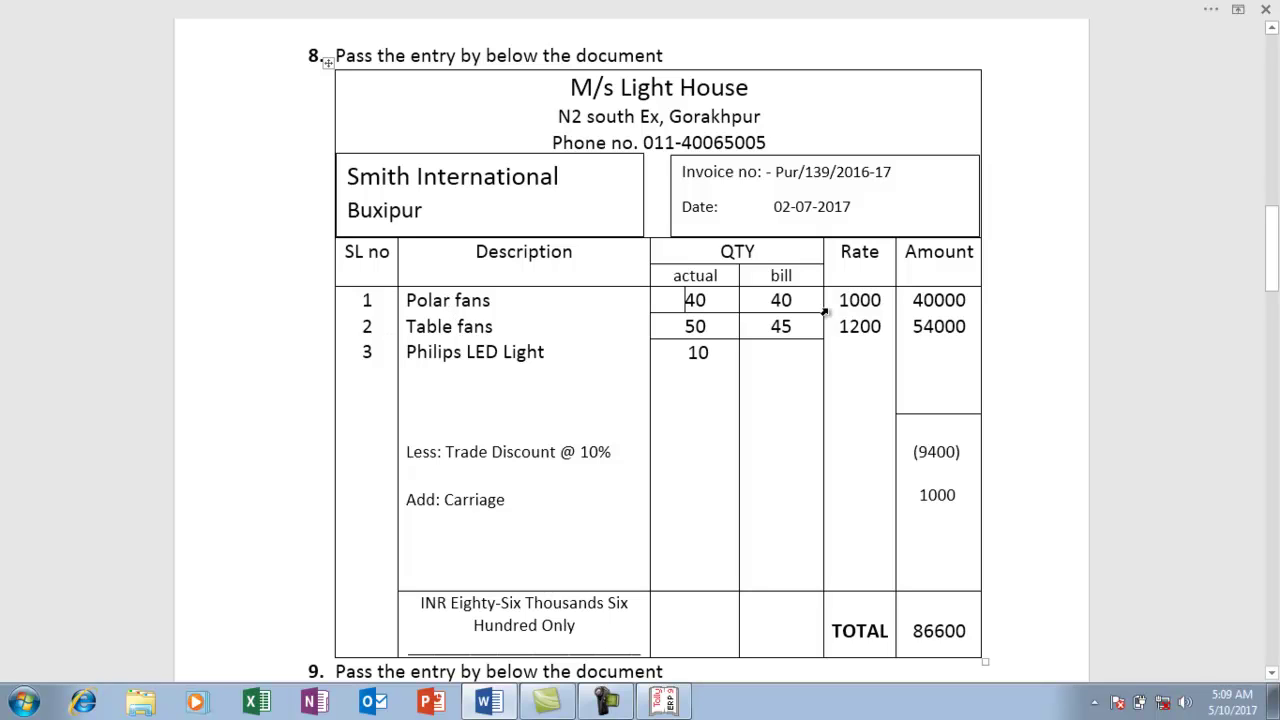
{"action": "key", "text": "alt+Tab"}
Create the Pollar Fan stock item under Primary with a new pcs unit.
{"action": "key", "text": "alt+c"}
{"action": "type", "text": "Pollar Fan"}
{"action": "key", "text": "Return"}
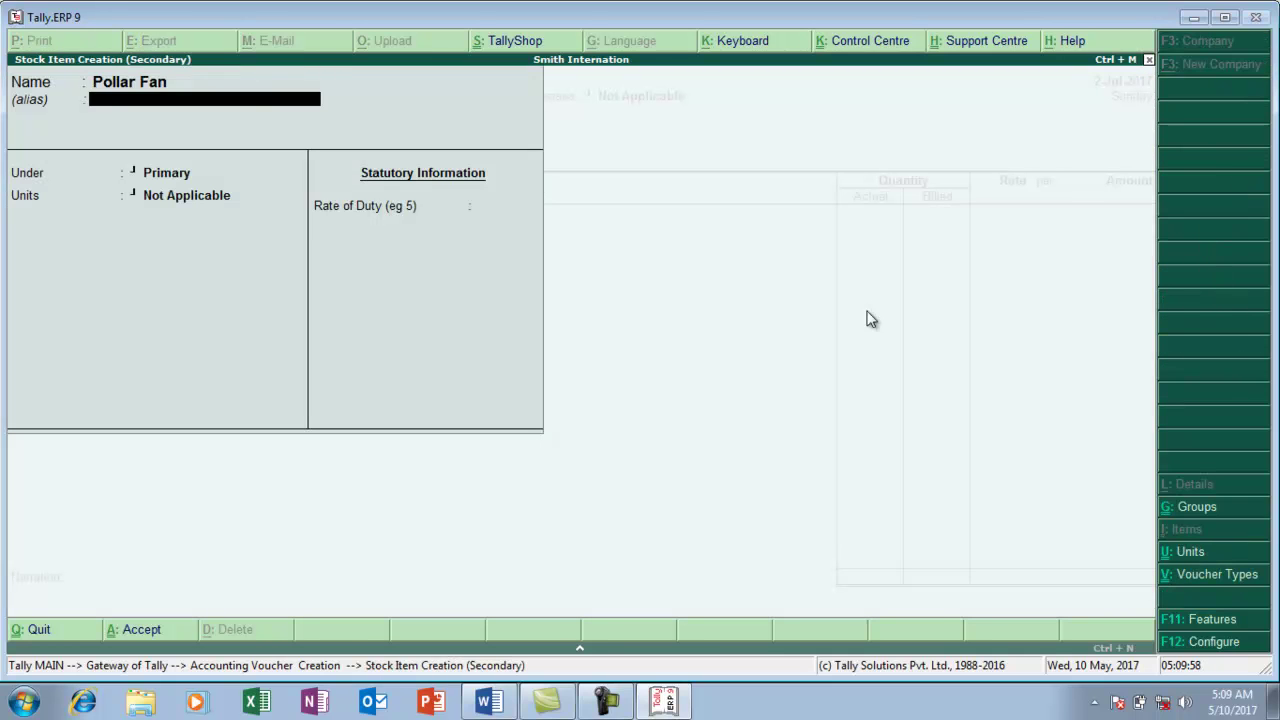
{"action": "key", "text": "Return"}
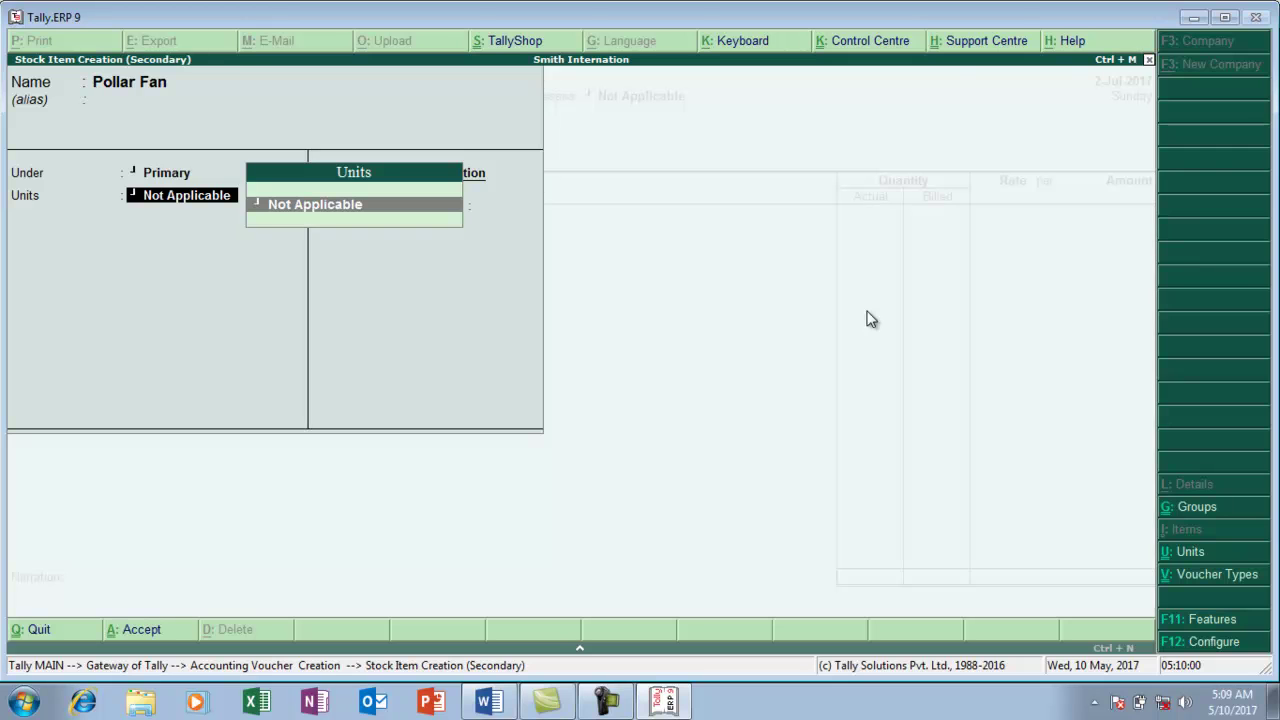
{"action": "key", "text": "alt+c"}
{"action": "type", "text": "pcs"}
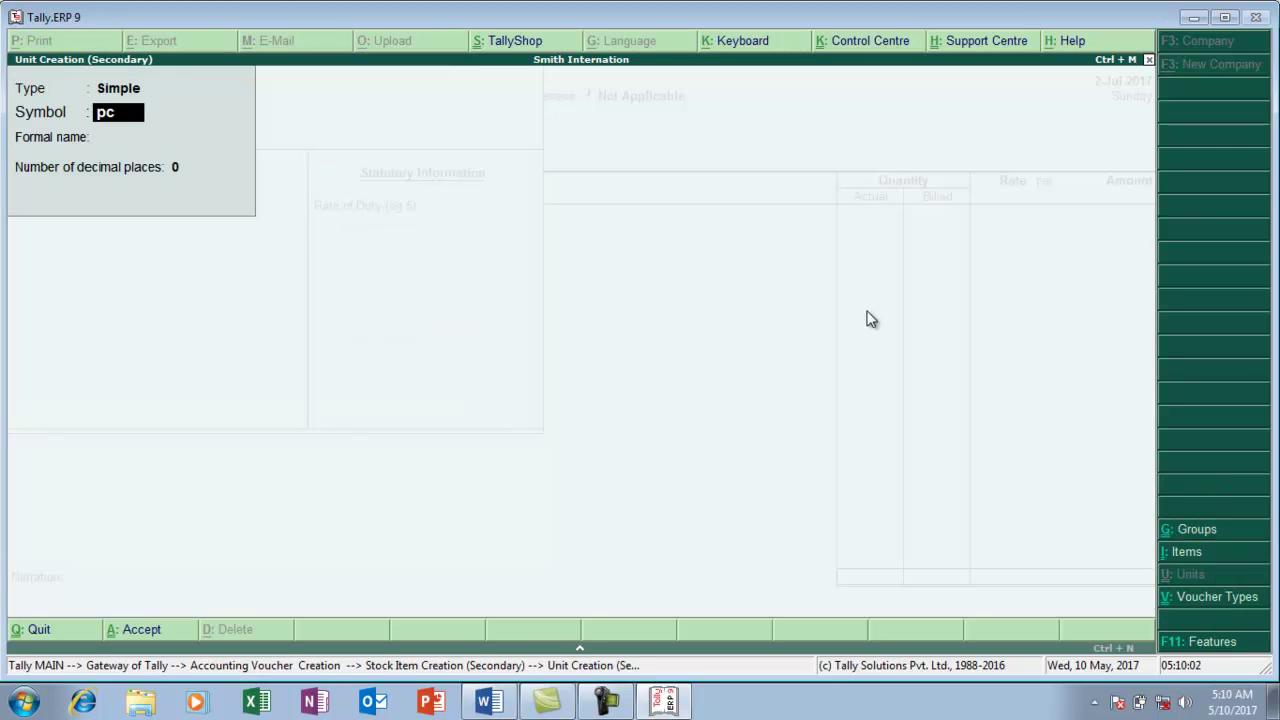
{"action": "key", "text": "Return"}
{"action": "key", "text": "Return"}
{"action": "key", "text": "Return"}
{"action": "key", "text": "Return"}
{"action": "key", "text": "Return"}
{"action": "key", "text": "Return"}
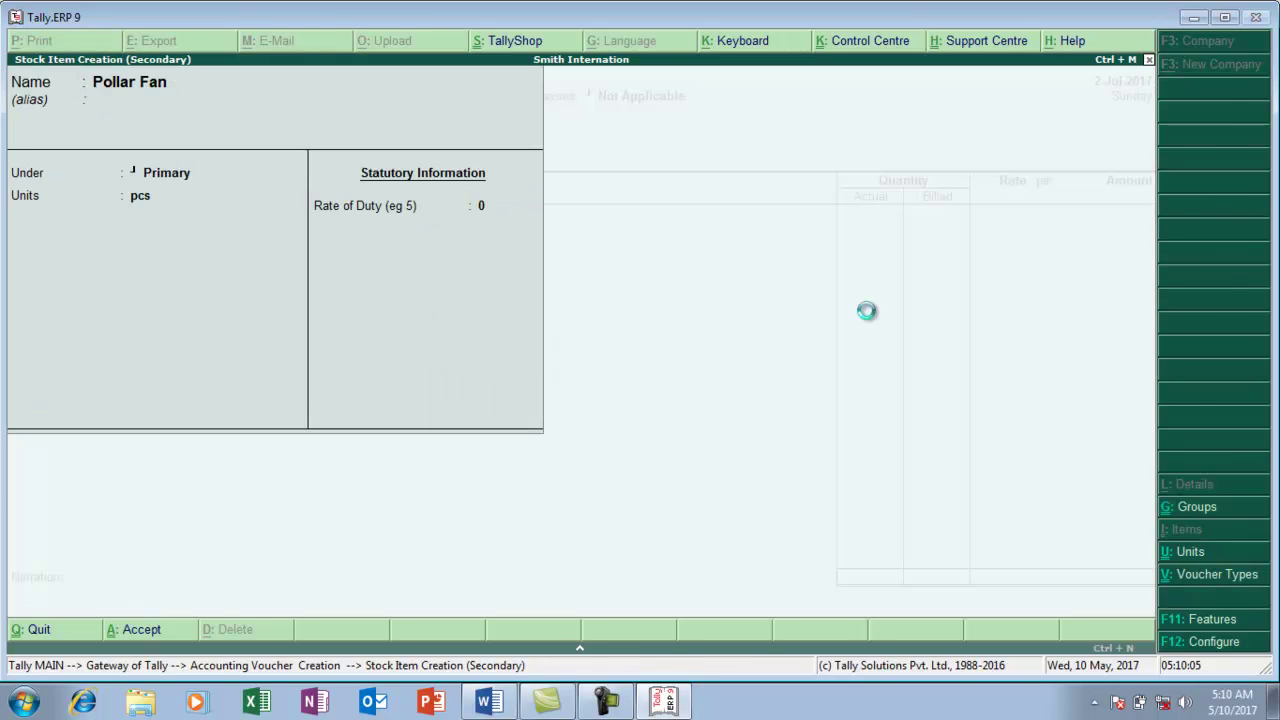
Enter Pollar Fan as 40 actual and 40 billed pcs at a rate of 1,000.
{"action": "type", "text": "40"}
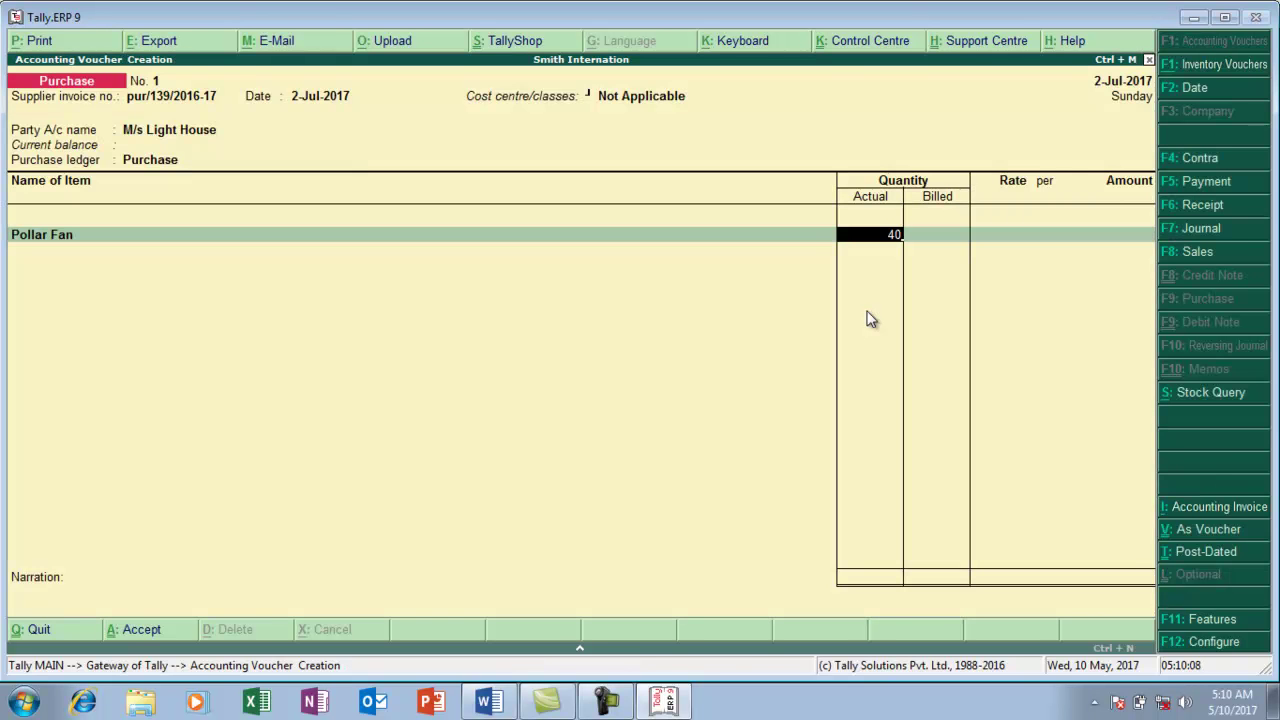
{"action": "key", "text": "Return"}
{"action": "key", "text": "Return"}
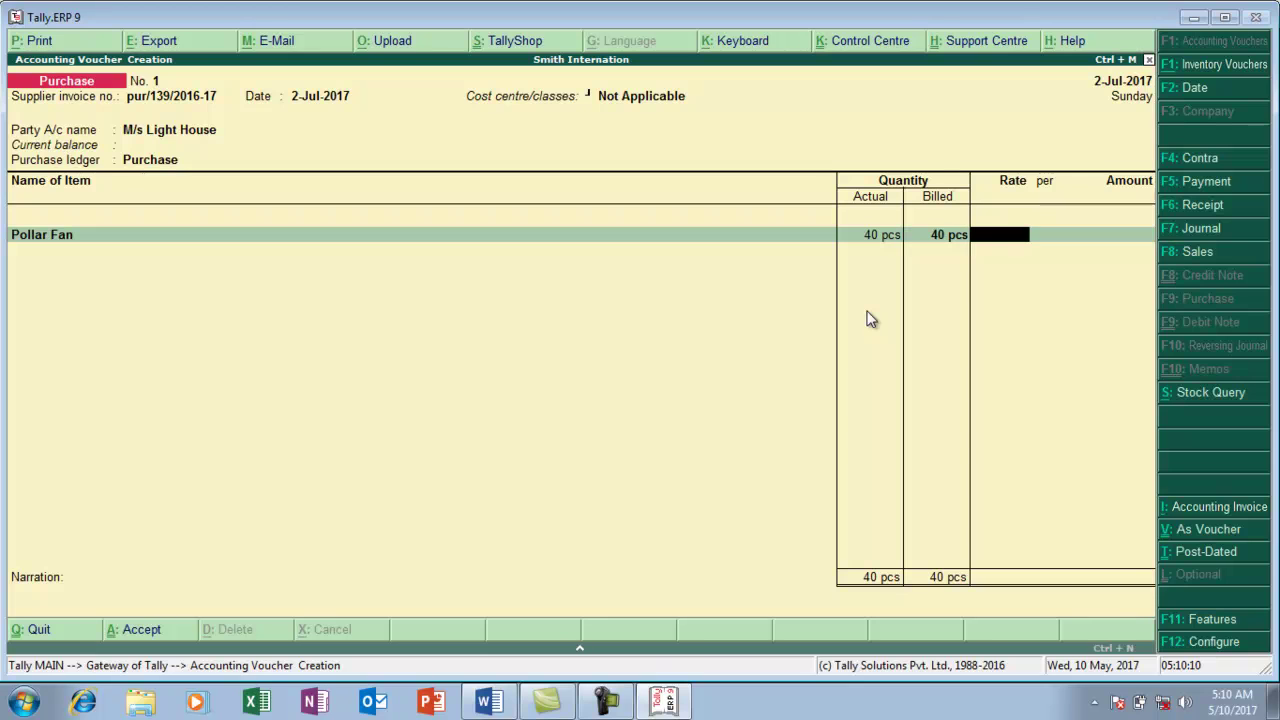
{"action": "type", "text": "1000"}
{"action": "key", "text": "Return"}
{"action": "key", "text": "Return"}
{"action": "key", "text": "Return"}
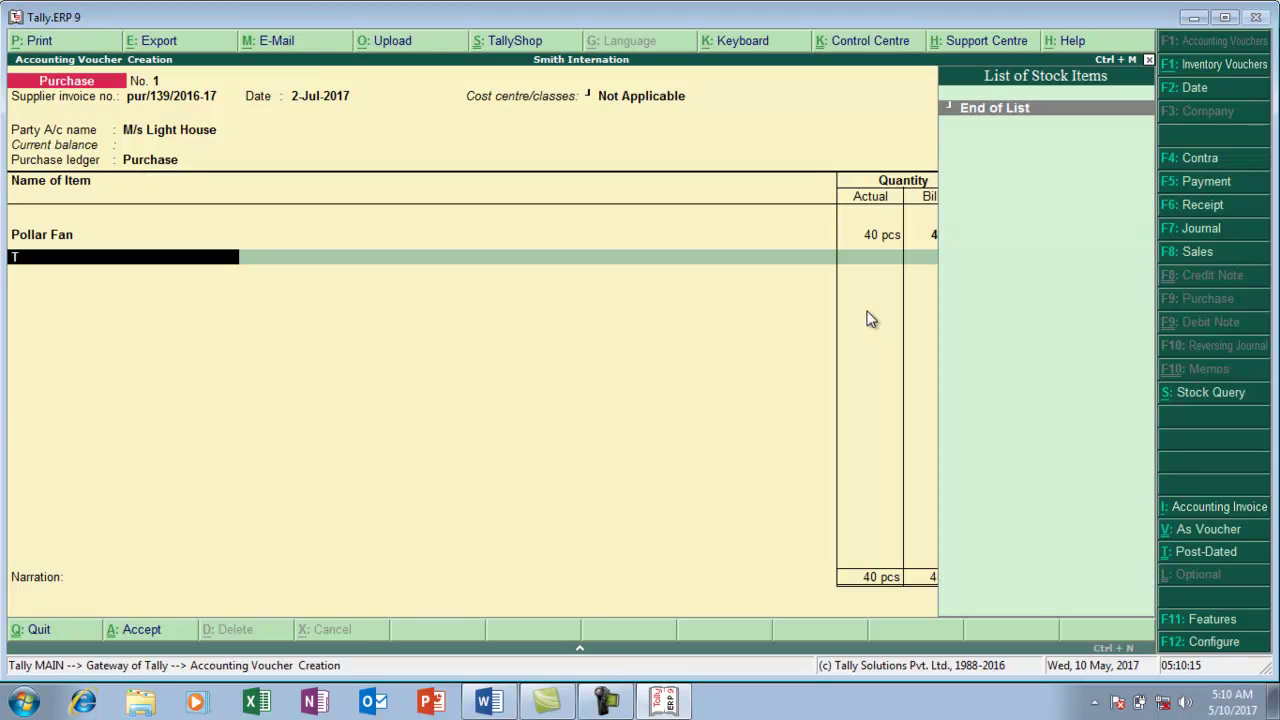
Create the Table Fan stock item and alter its unit to pcs.
{"action": "key", "text": "alt+c"}
{"action": "type", "text": "Ta"}
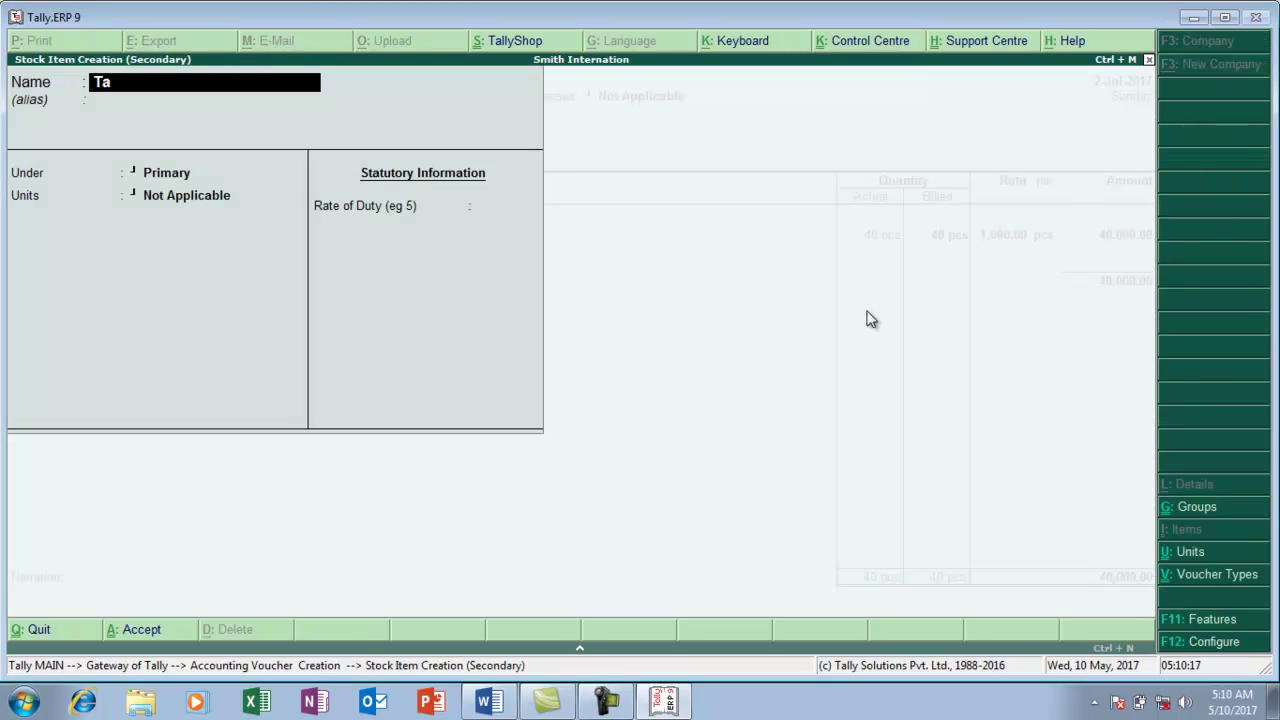
{"action": "type", "text": "ble fan"}
{"action": "key", "text": "Return"}
{"action": "key", "text": "Return"}
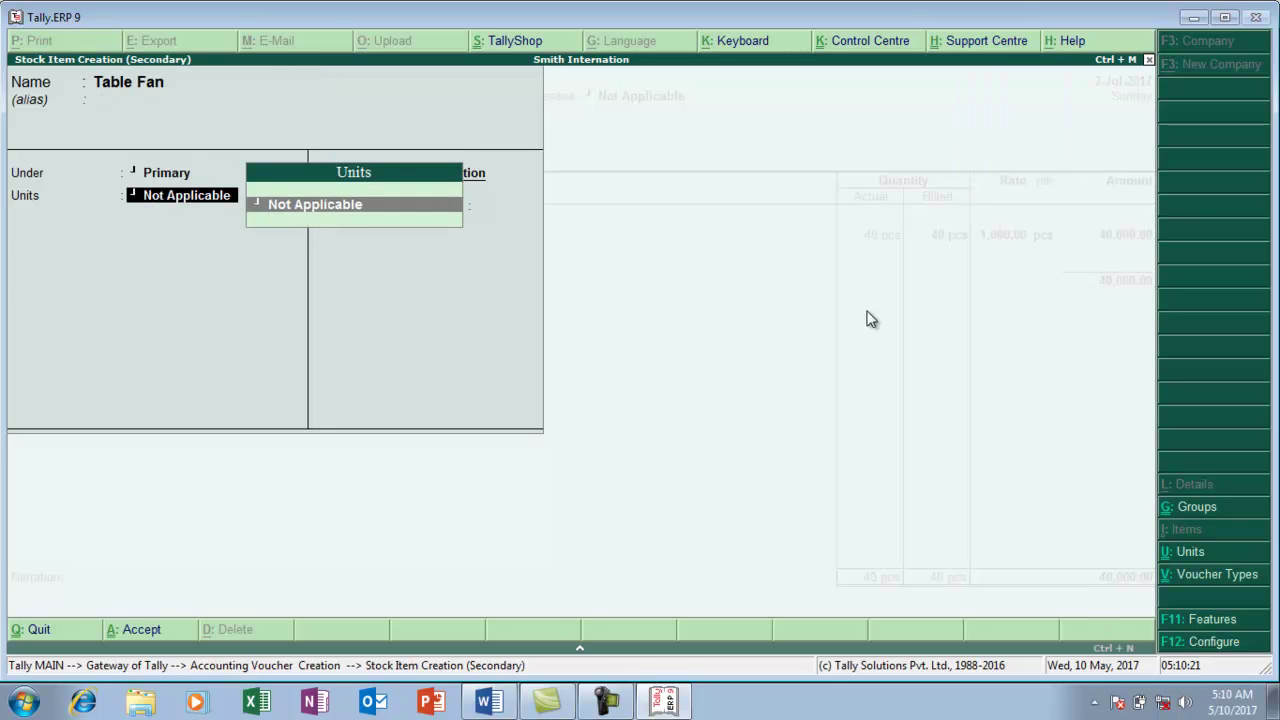
{"action": "key", "text": "Return"}
{"action": "key", "text": "Return"}
{"action": "key", "text": "Return"}
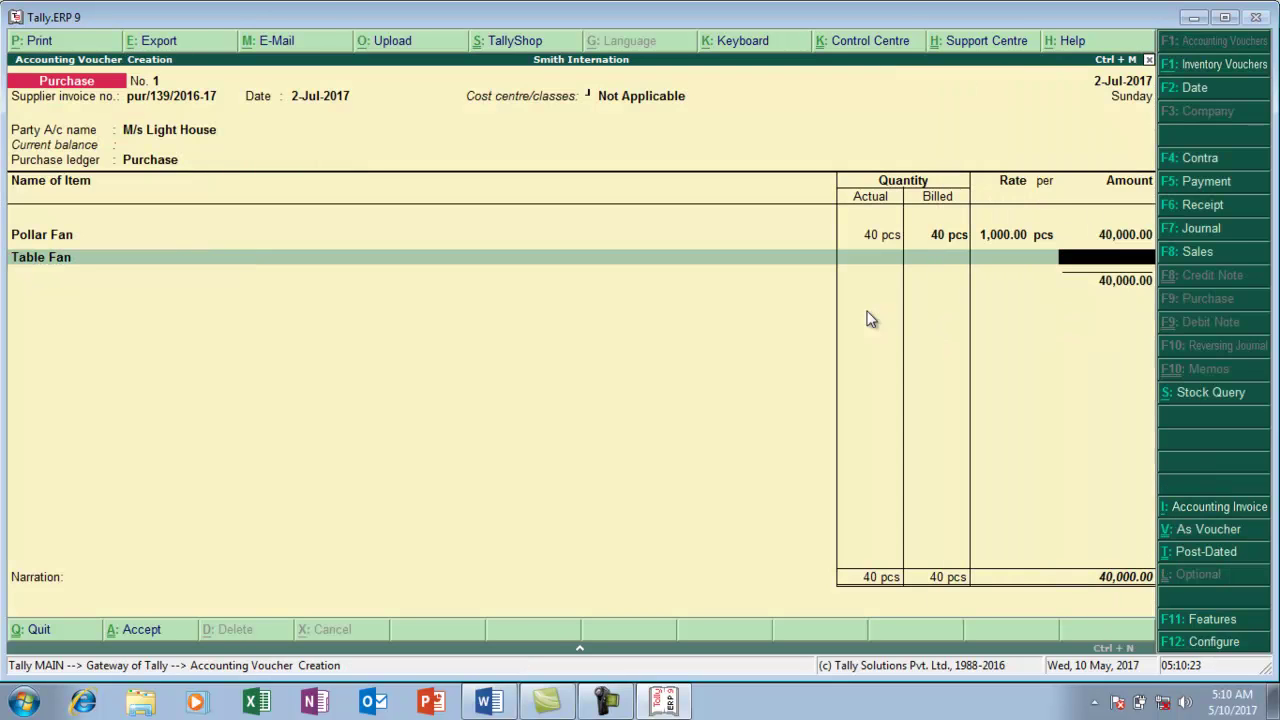
{"action": "key", "text": "ctrl+Return"}
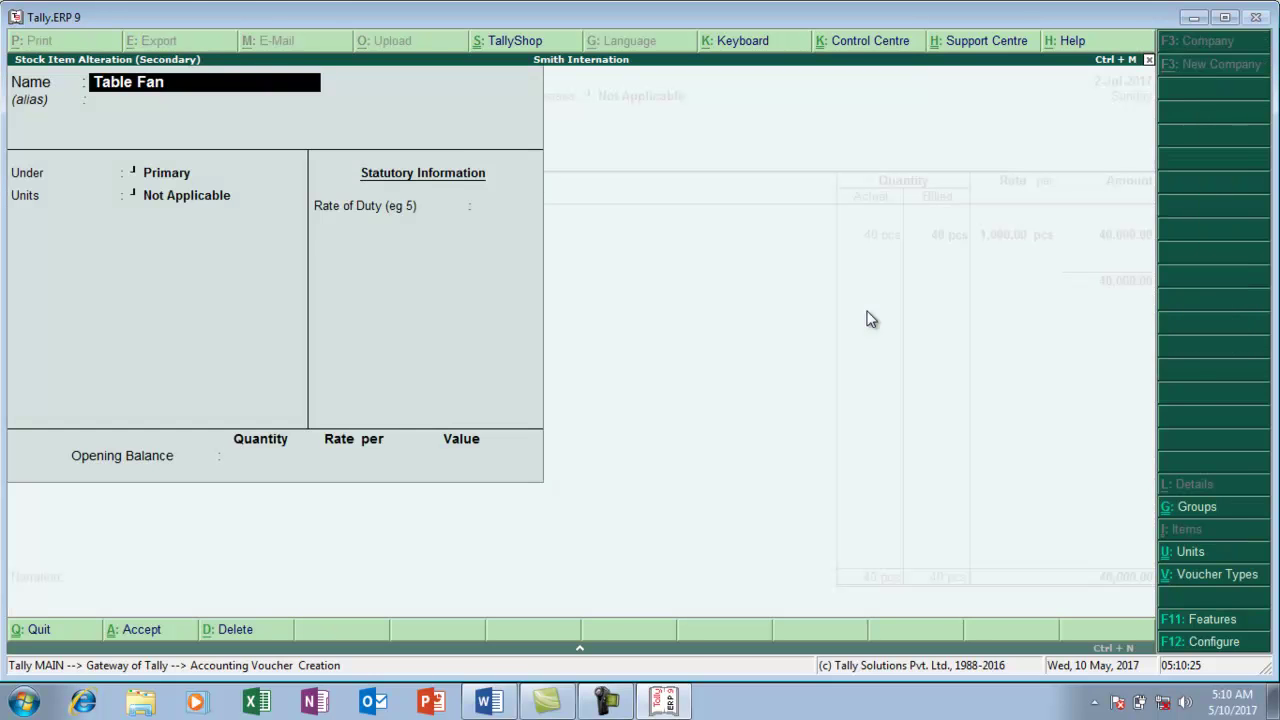
{"action": "key", "text": "Return"}
{"action": "key", "text": "Return"}
{"action": "key", "text": "Return"}
{"action": "key", "text": "Down"}
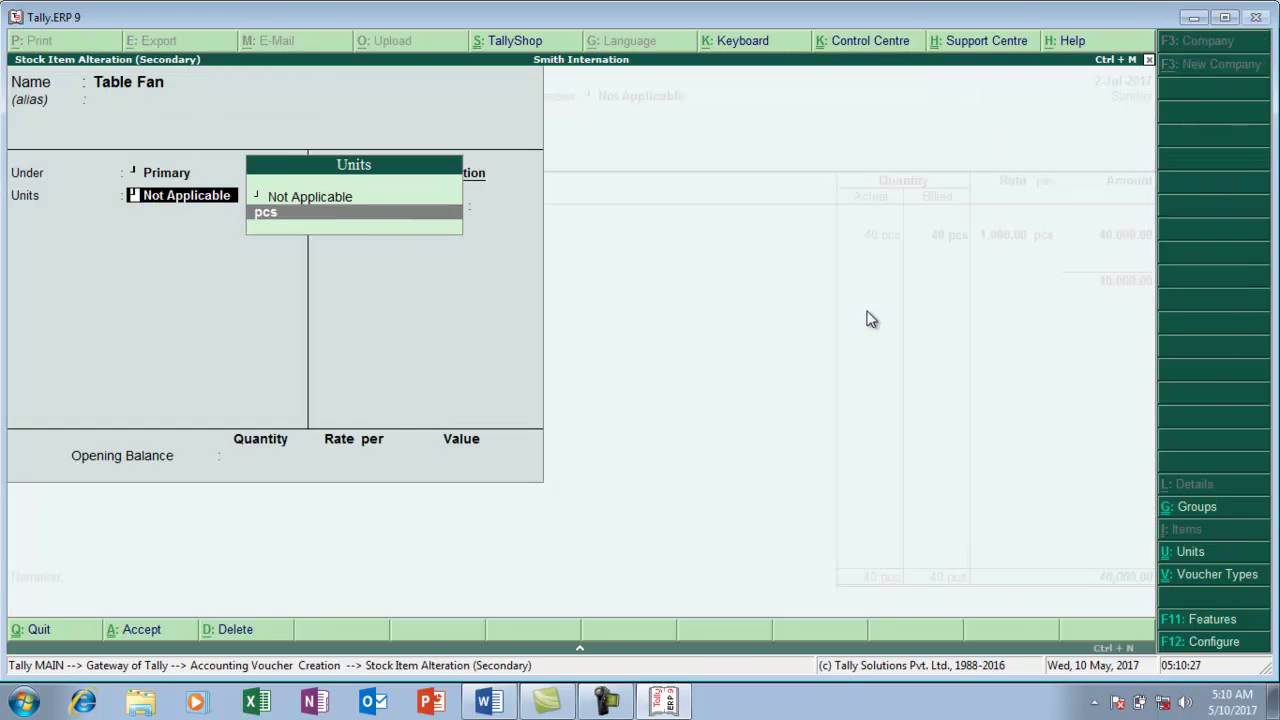
{"action": "key", "text": "Return"}
{"action": "key", "text": "Return"}
Enter Table Fan as 50 actual, 45 billed pcs at 1,200, then begin a Philips Led Light item.
{"action": "key", "text": "Return"}
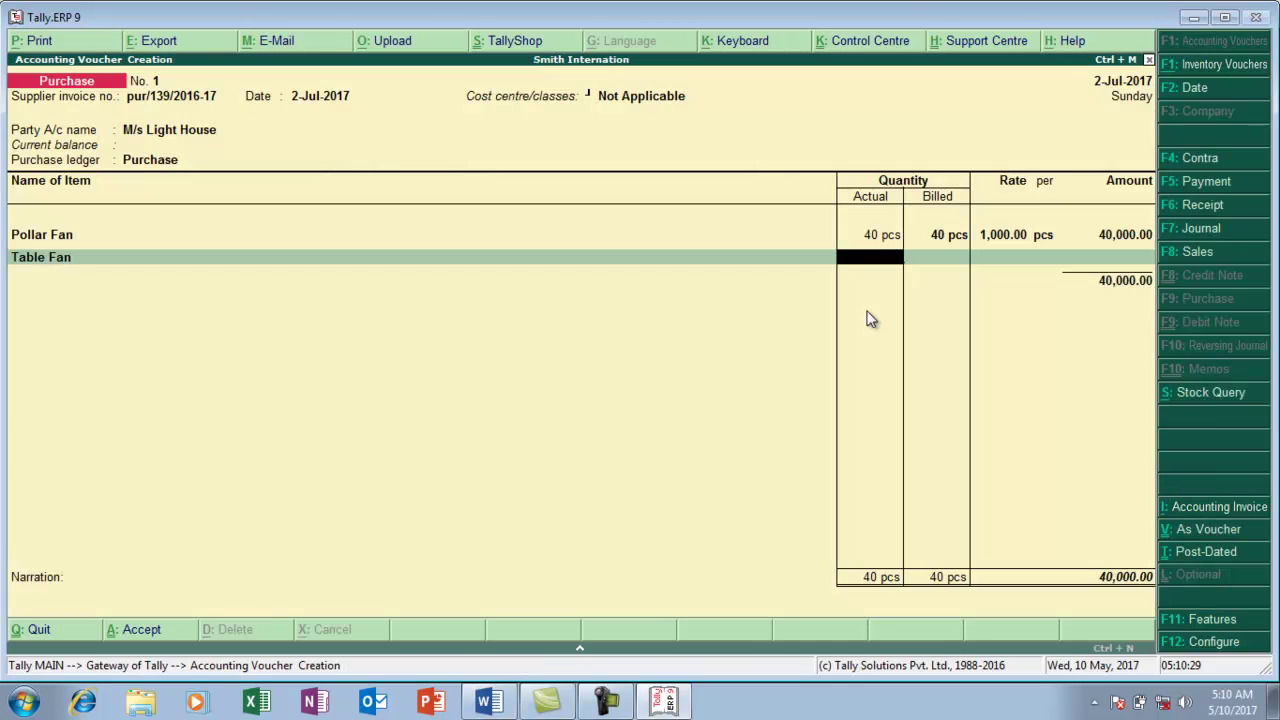
{"action": "type", "text": "50"}
{"action": "key", "text": "alt+Tab"}
{"action": "key", "text": "alt+Tab"}
{"action": "key", "text": "Return"}
{"action": "type", "text": "45"}
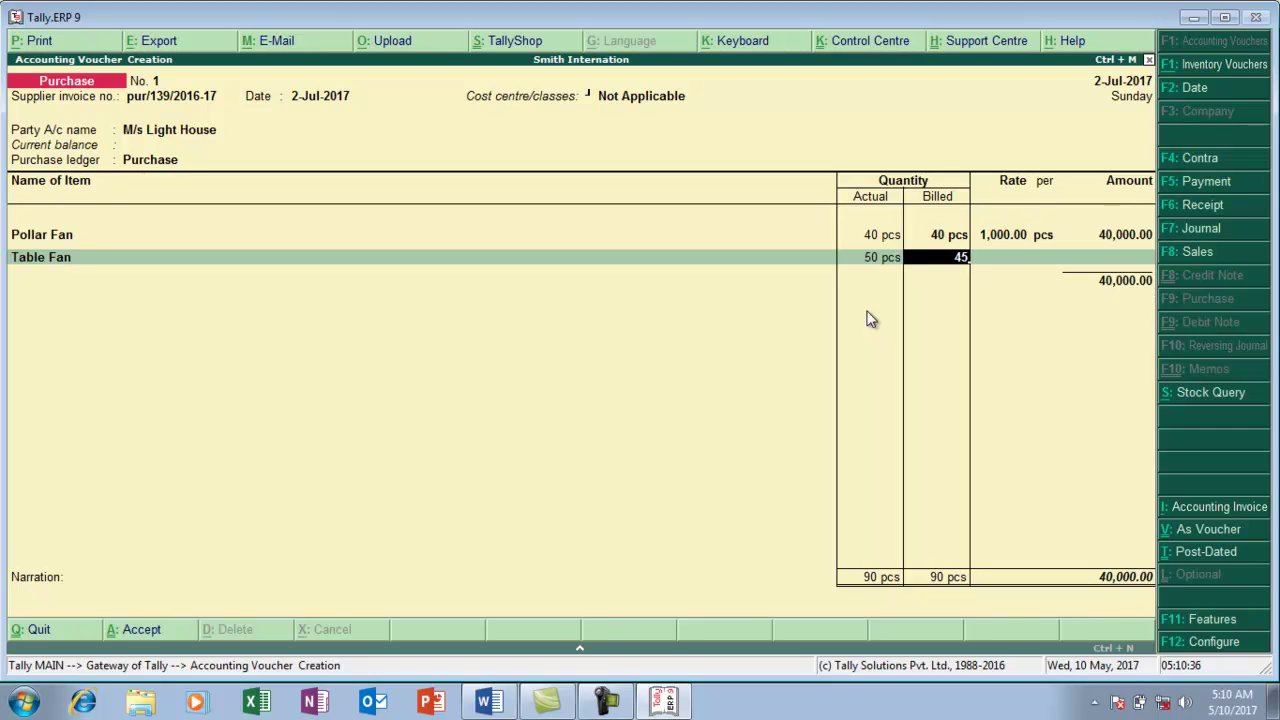
{"action": "key", "text": "Return"}
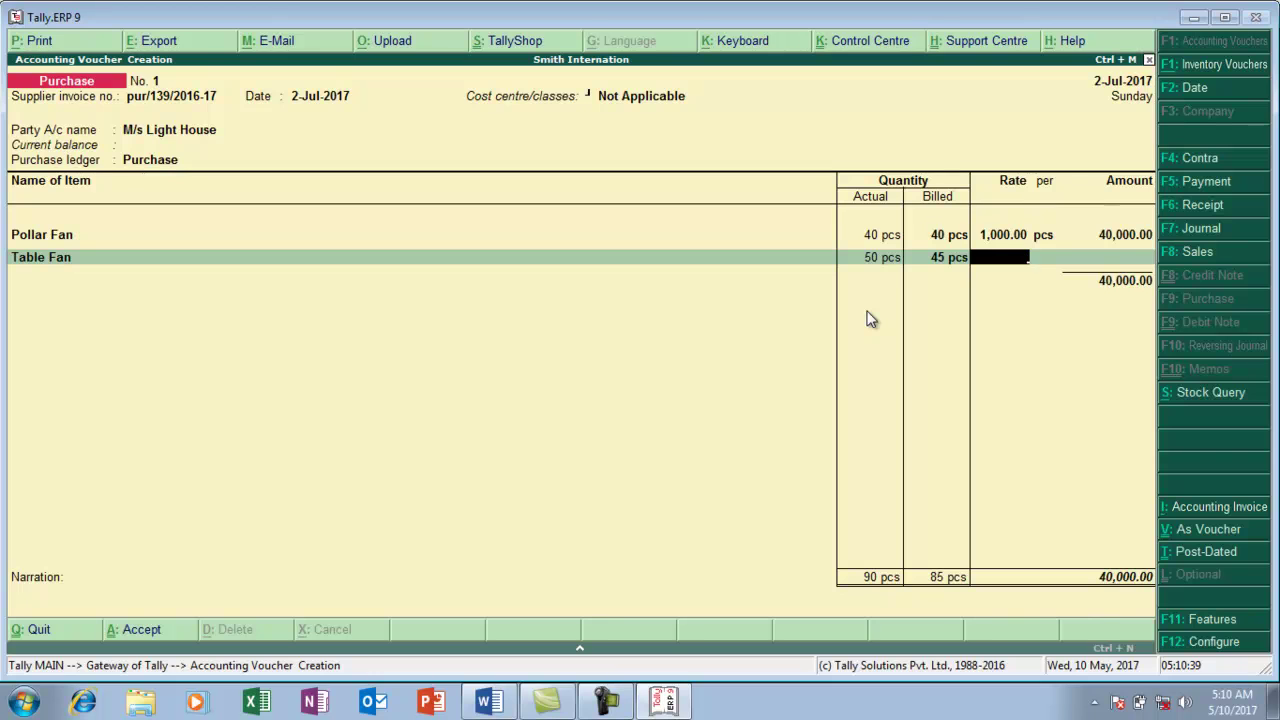
{"action": "type", "text": "1200"}
{"action": "key", "text": "Return"}
{"action": "key", "text": "Return"}
{"action": "key", "text": "Return"}
{"action": "key", "text": "alt+Tab"}
{"action": "key", "text": "alt+Tab"}
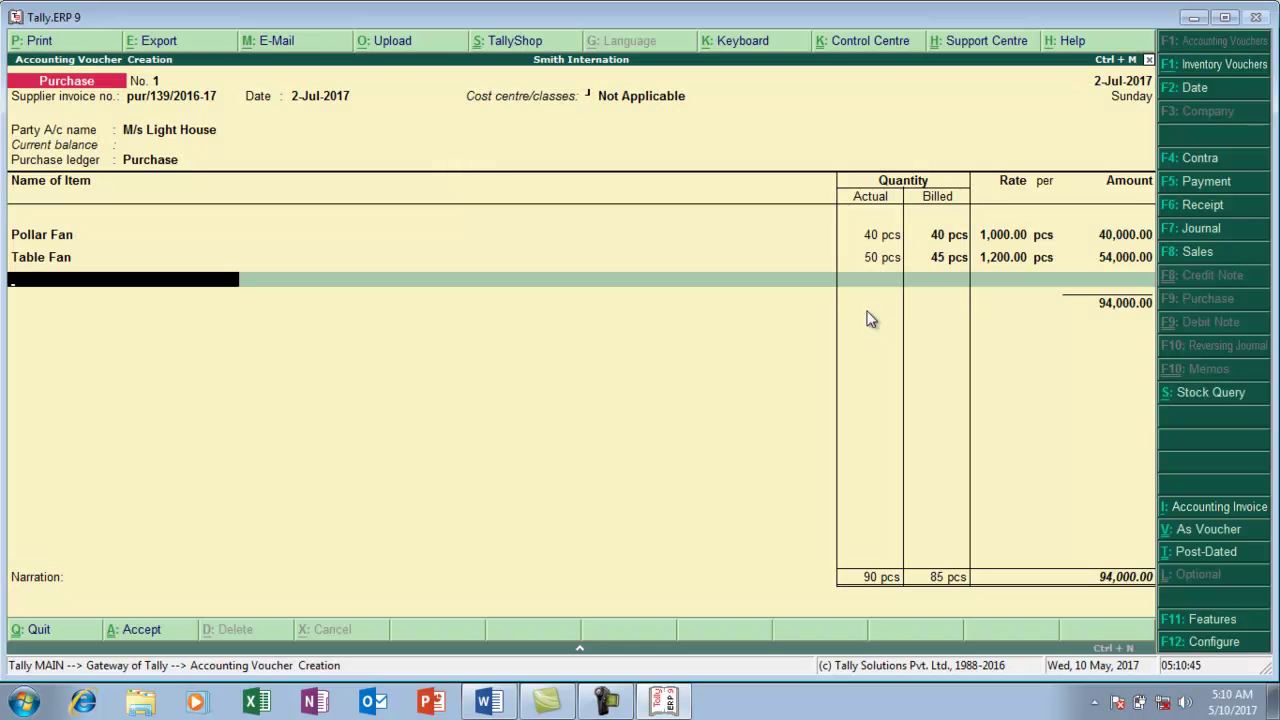
{"action": "key", "text": "alt+c"}
{"action": "type", "text": "Philips L"}
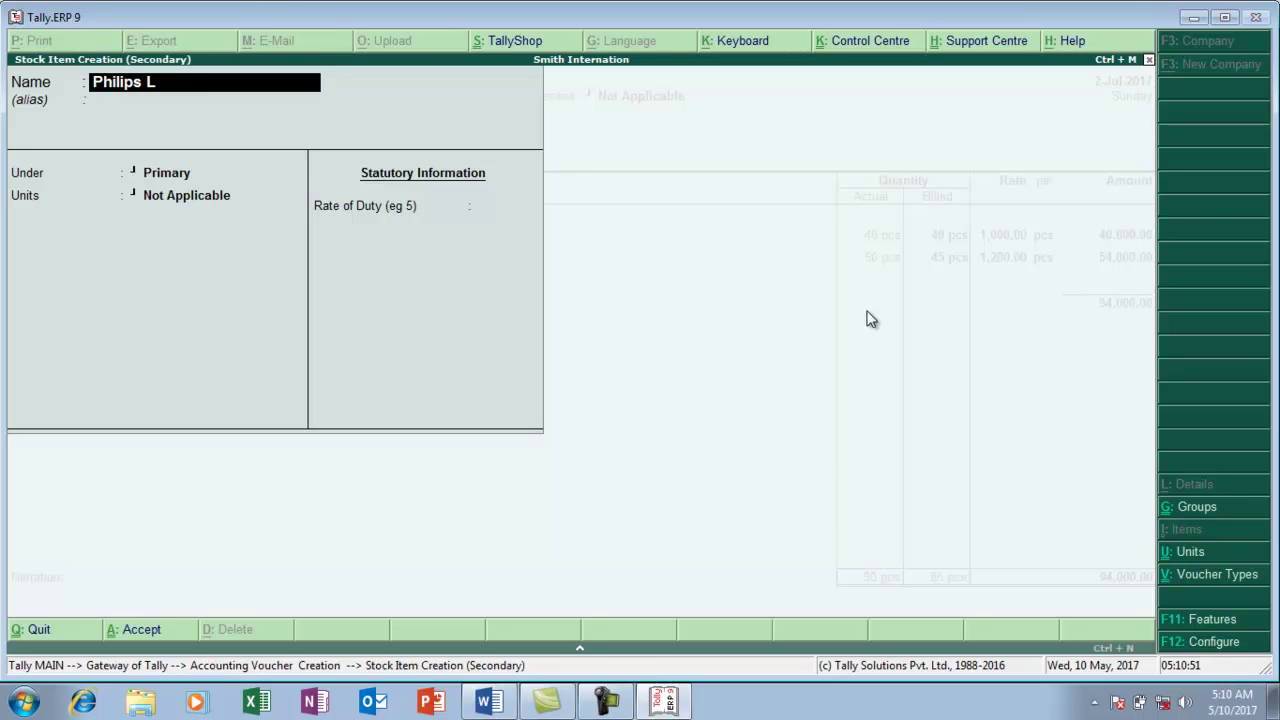
{"action": "type", "text": "ed Light"}
Save Philips Led Light in pcs and enter 10 actual pcs, leaving billed quantity and amount blank.
{"action": "key", "text": "Return"}
{"action": "key", "text": "Return"}
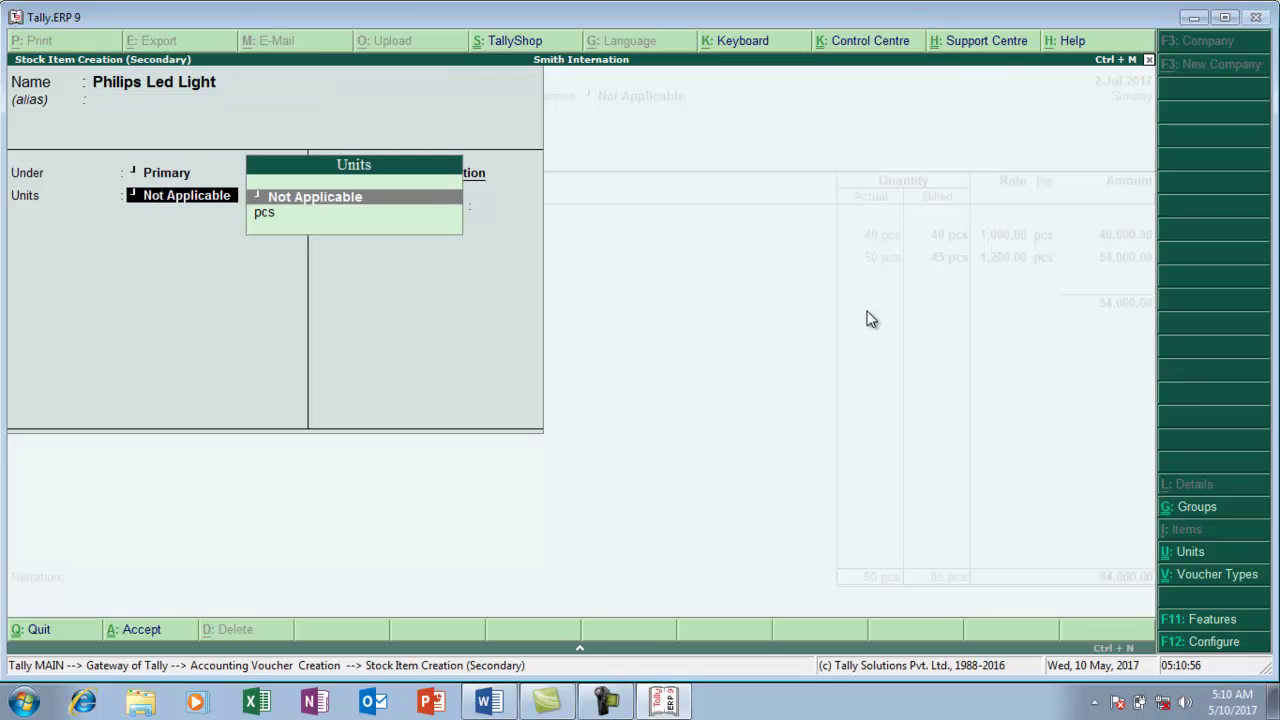
{"action": "key", "text": "Down"}
{"action": "key", "text": "Return"}
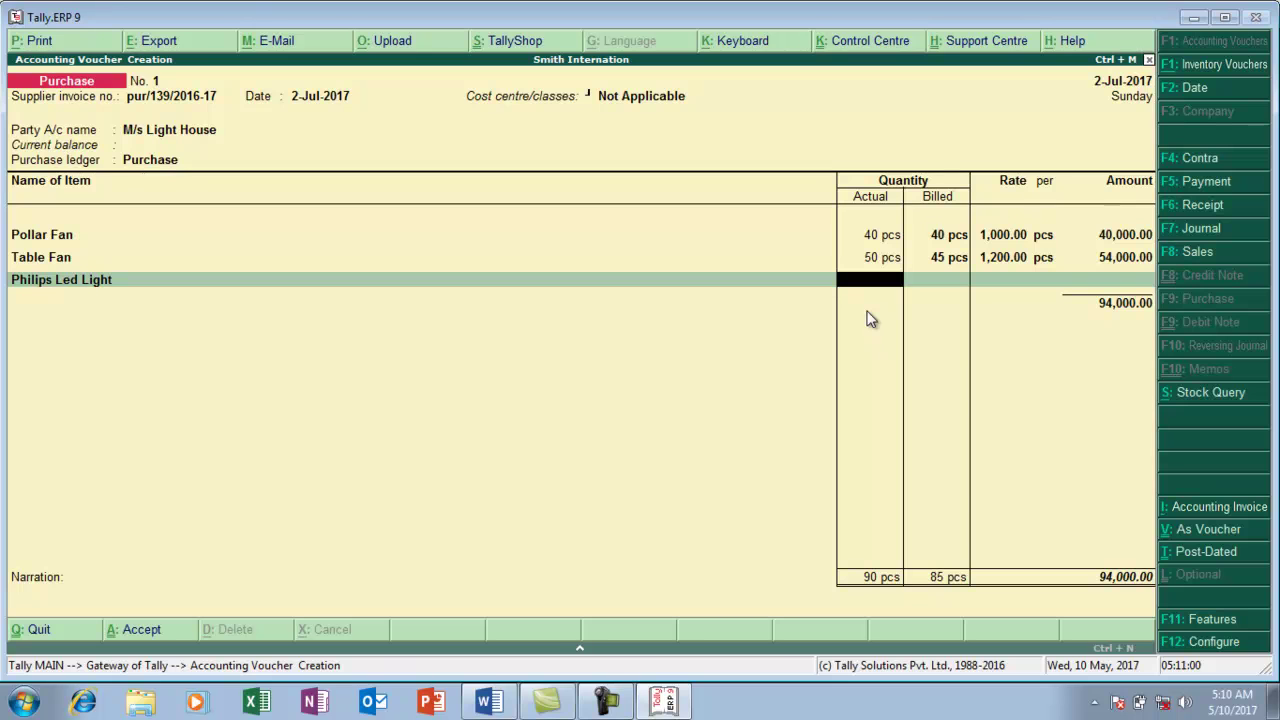
{"action": "type", "text": "10"}
{"action": "key", "text": "Return"}
{"action": "key", "text": "Return"}
{"action": "key", "text": "BackSpace"}
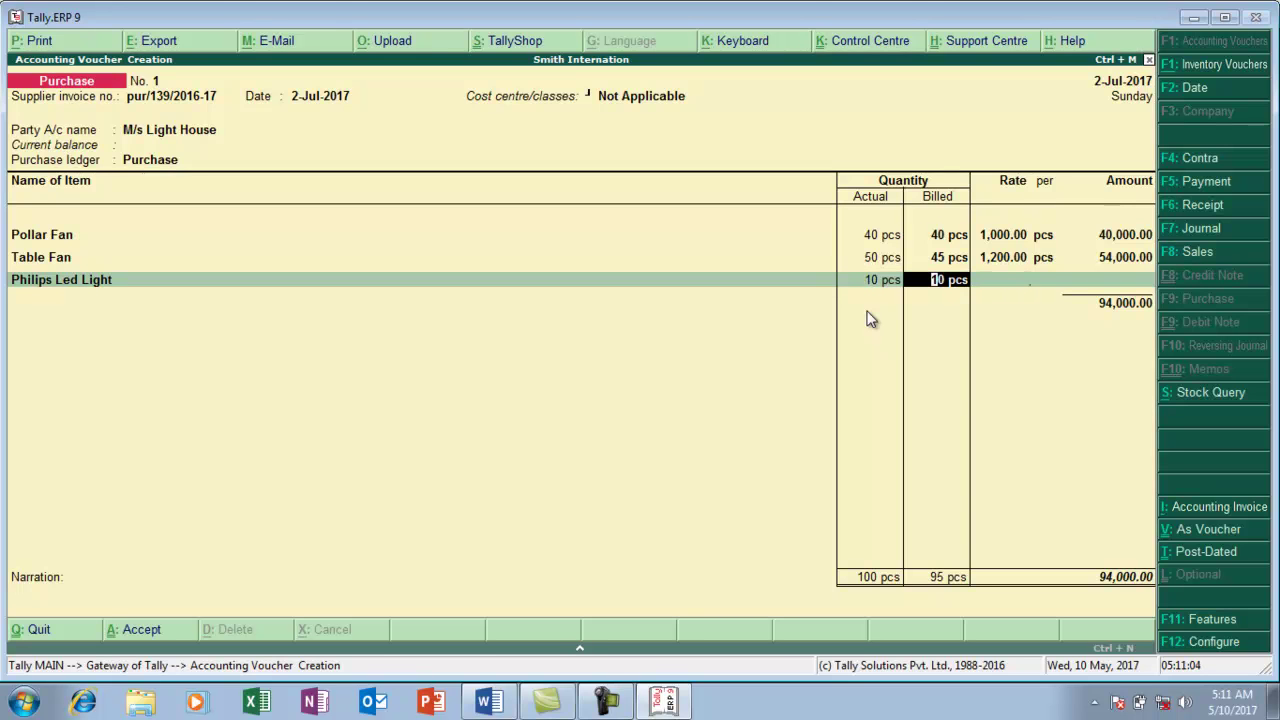
{"action": "key", "text": "BackSpace"}
{"action": "key", "text": "Return"}
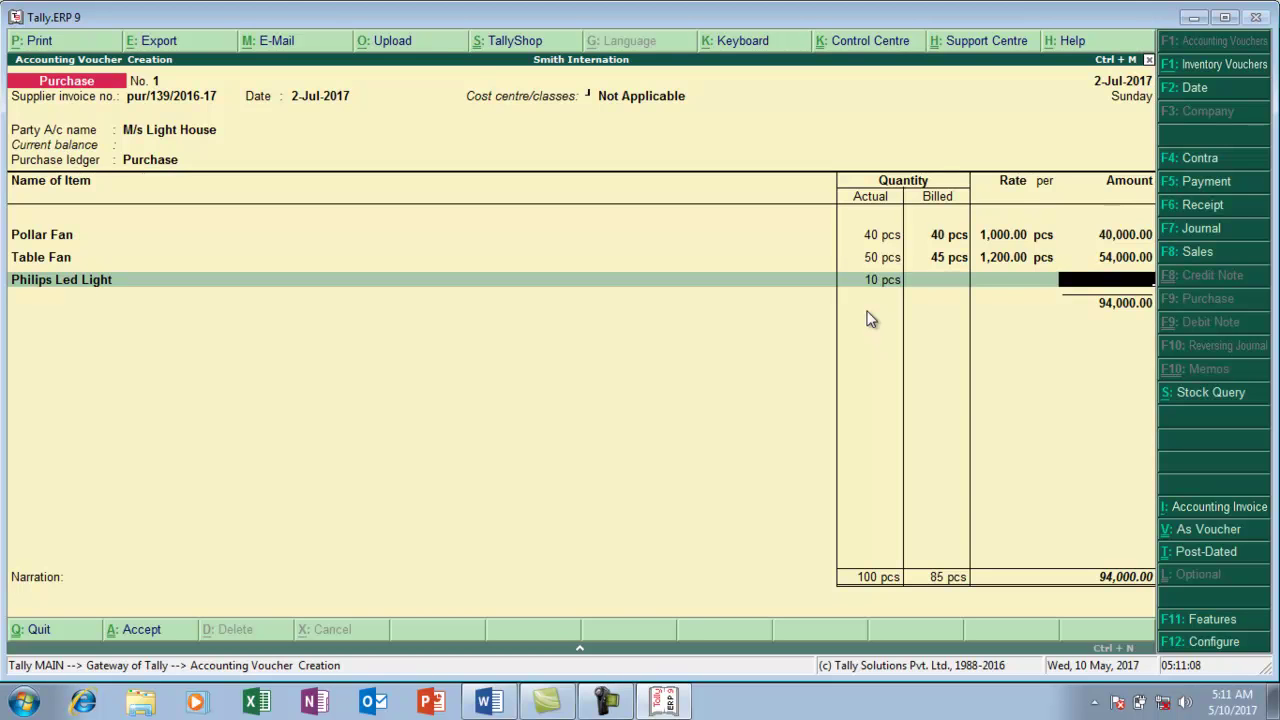
{"action": "key", "text": "Return"}
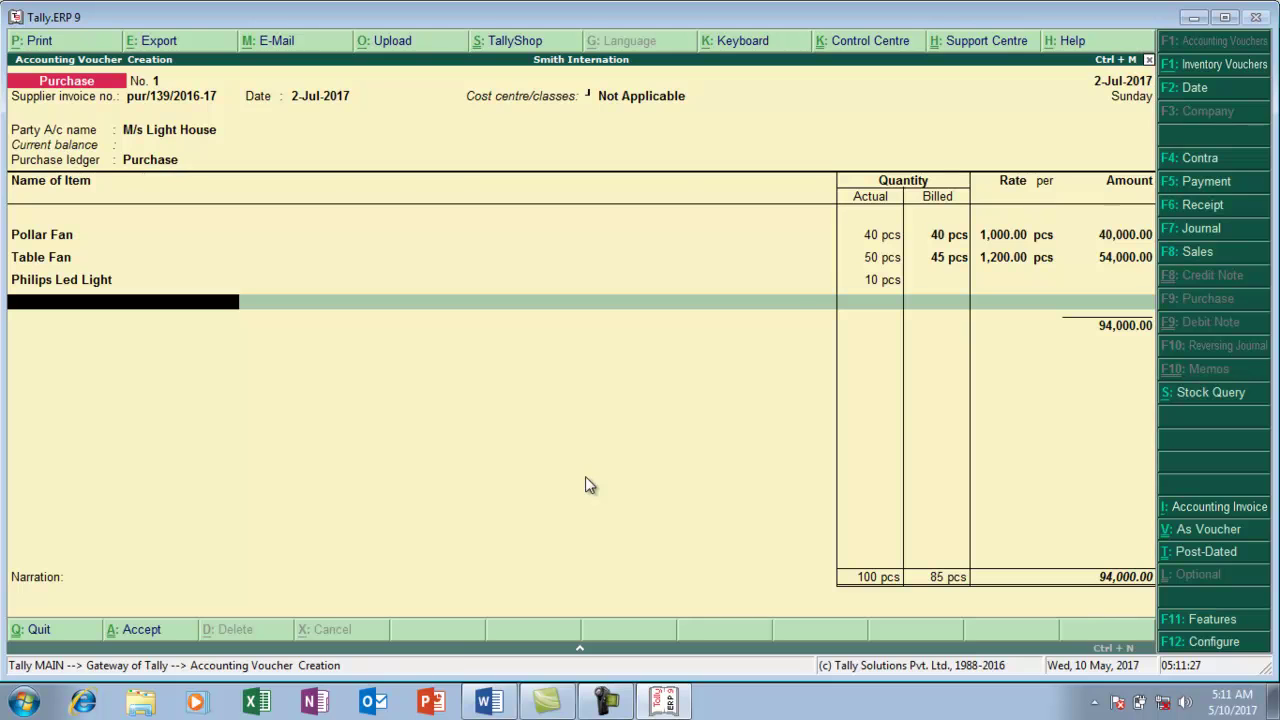
{"action": "key", "text": "alt+Tab"}
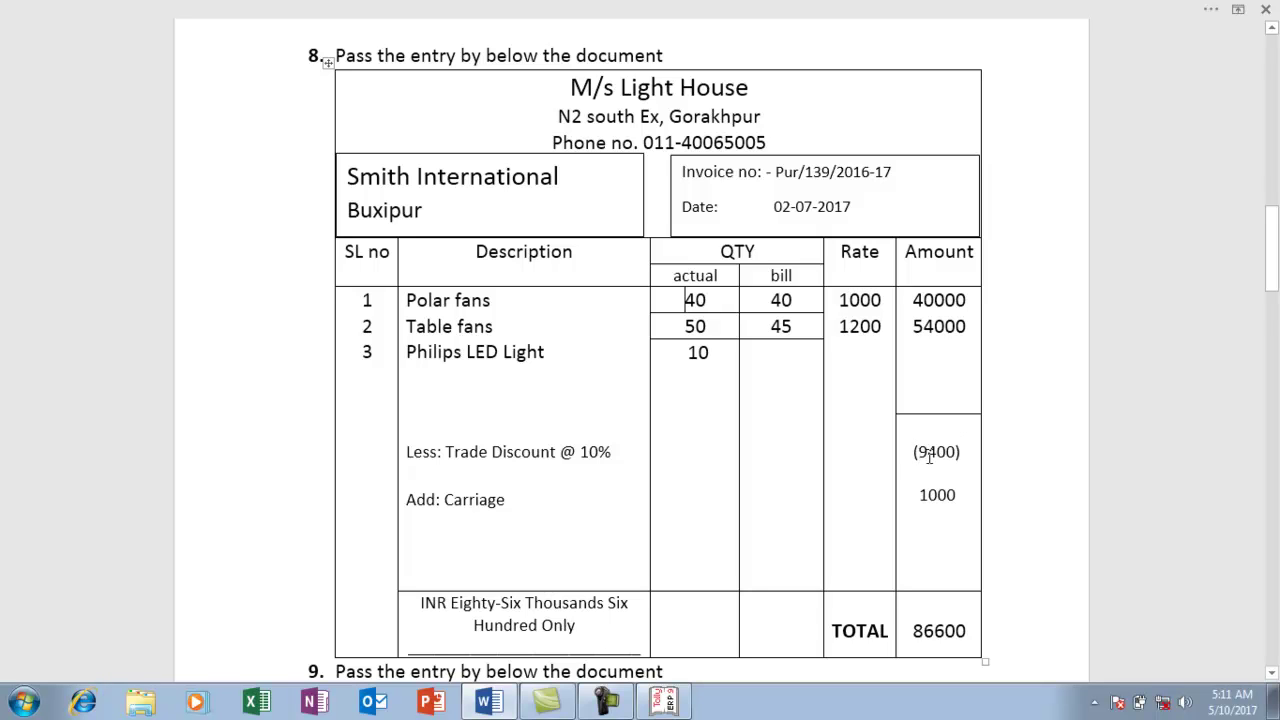
End the item lines and start a new ledger named Trade Discount.
{"action": "key", "text": "alt+Tab"}
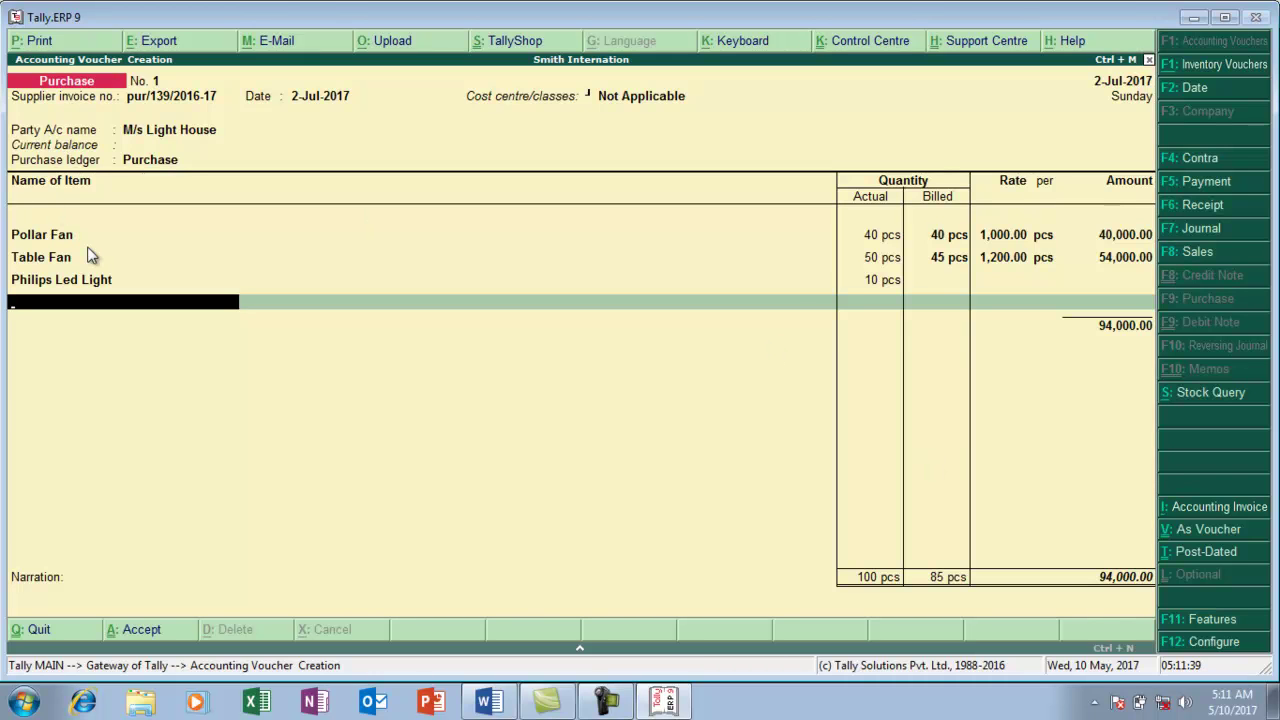
{"action": "key", "text": "Return"}
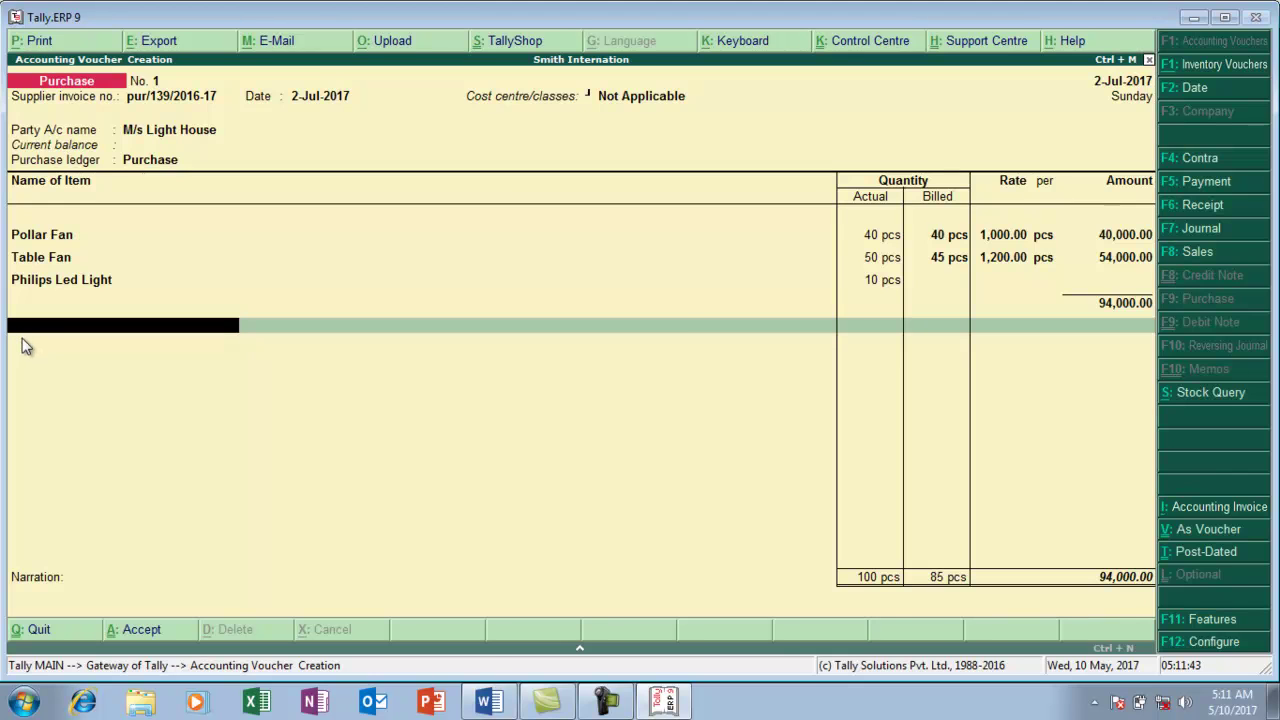
{"action": "key", "text": "alt+c"}
{"action": "type", "text": "Trade discou"}
{"action": "key", "text": "Return"}
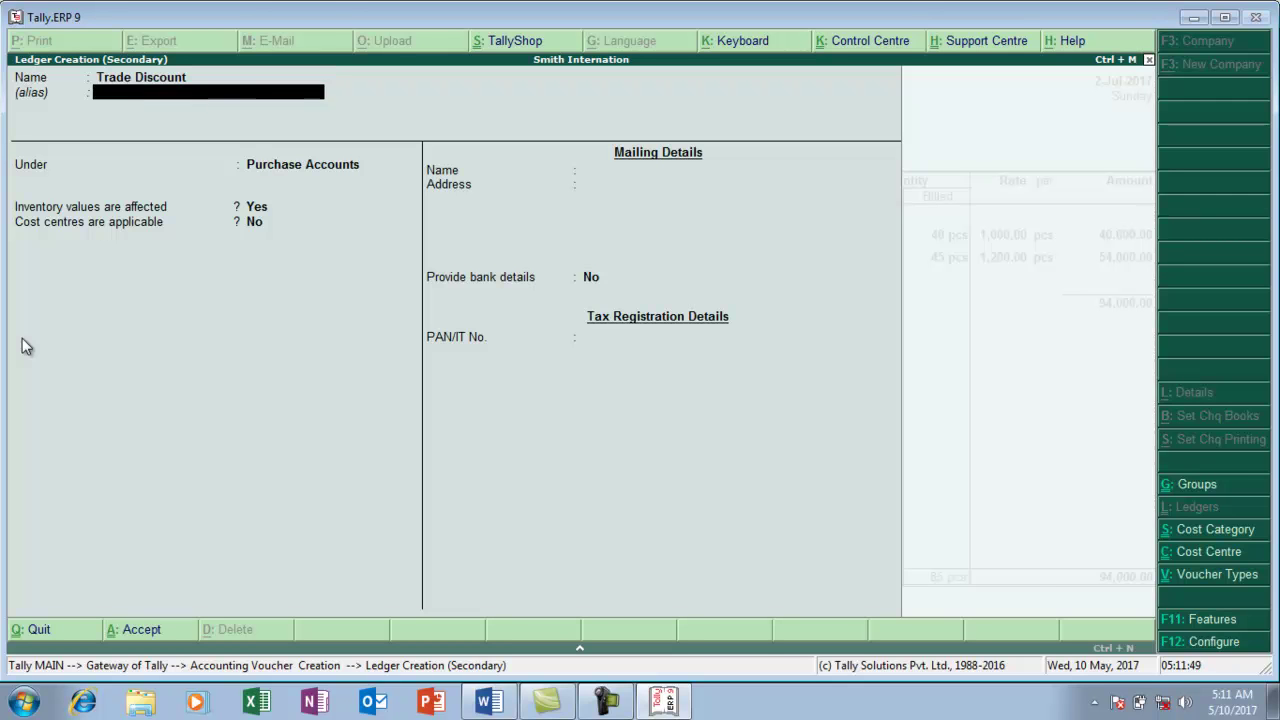
{"action": "key", "text": "Return"}
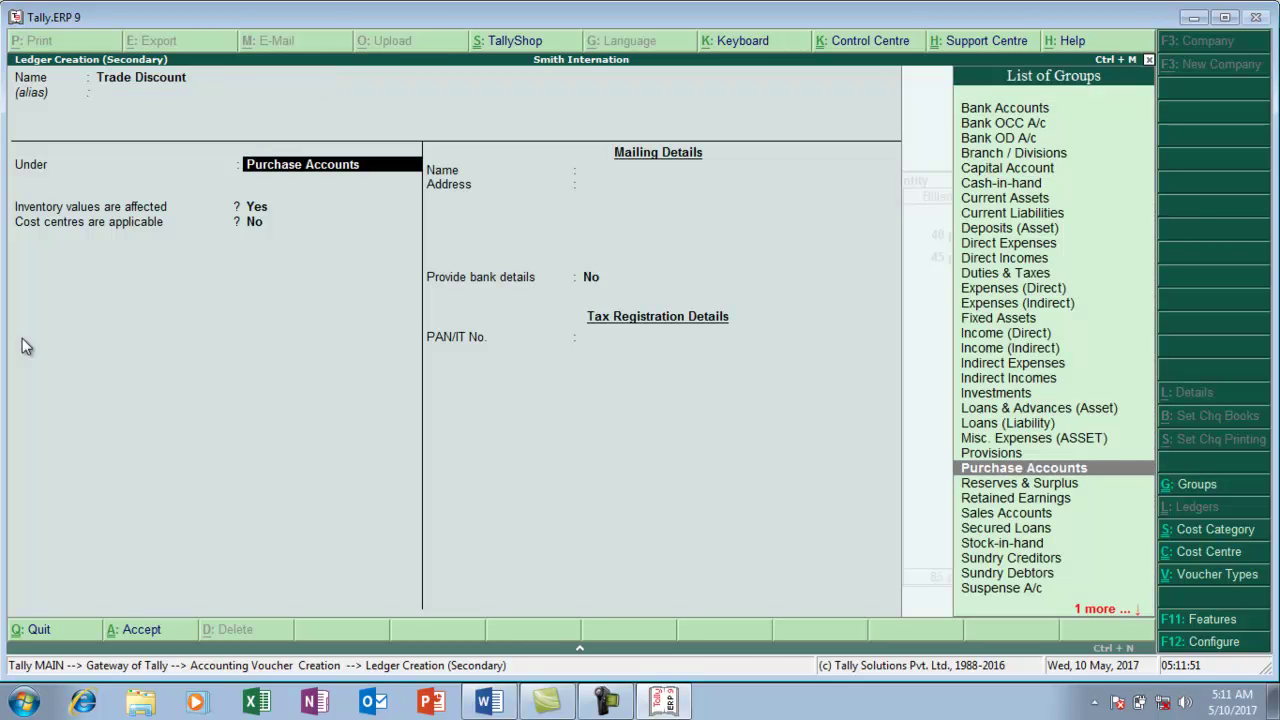
Move the group toward Indirect Incomes, check the invoice's 10% discount, and return to the name.
{"action": "type", "text": "I"}
{"action": "key", "text": "Down"}
{"action": "key", "text": "Down"}
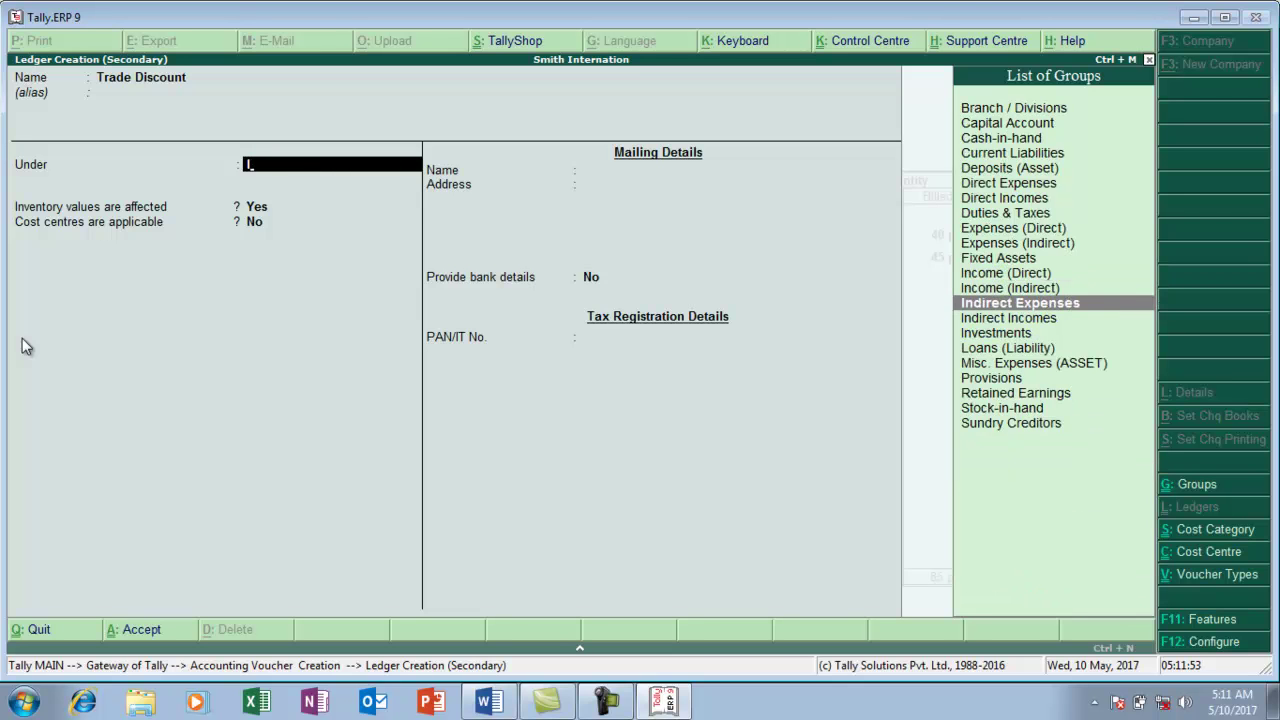
{"action": "key", "text": "Down"}
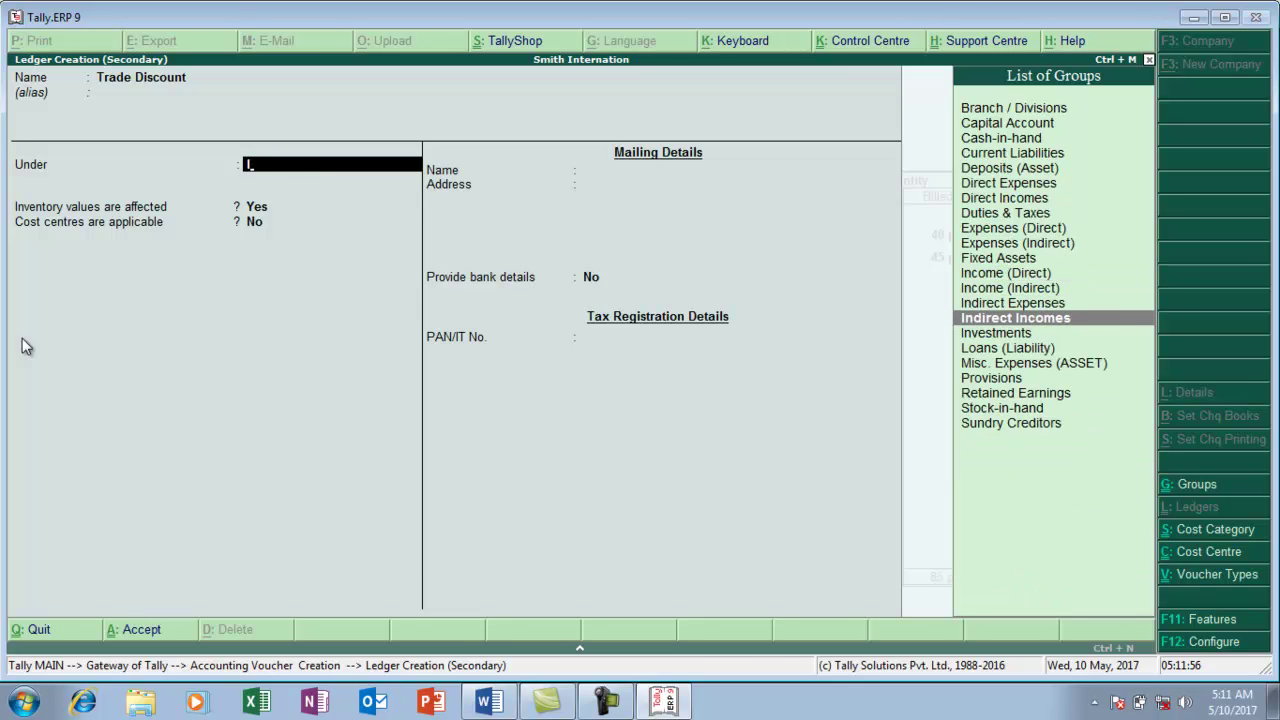
{"action": "key", "text": "alt+Tab"}
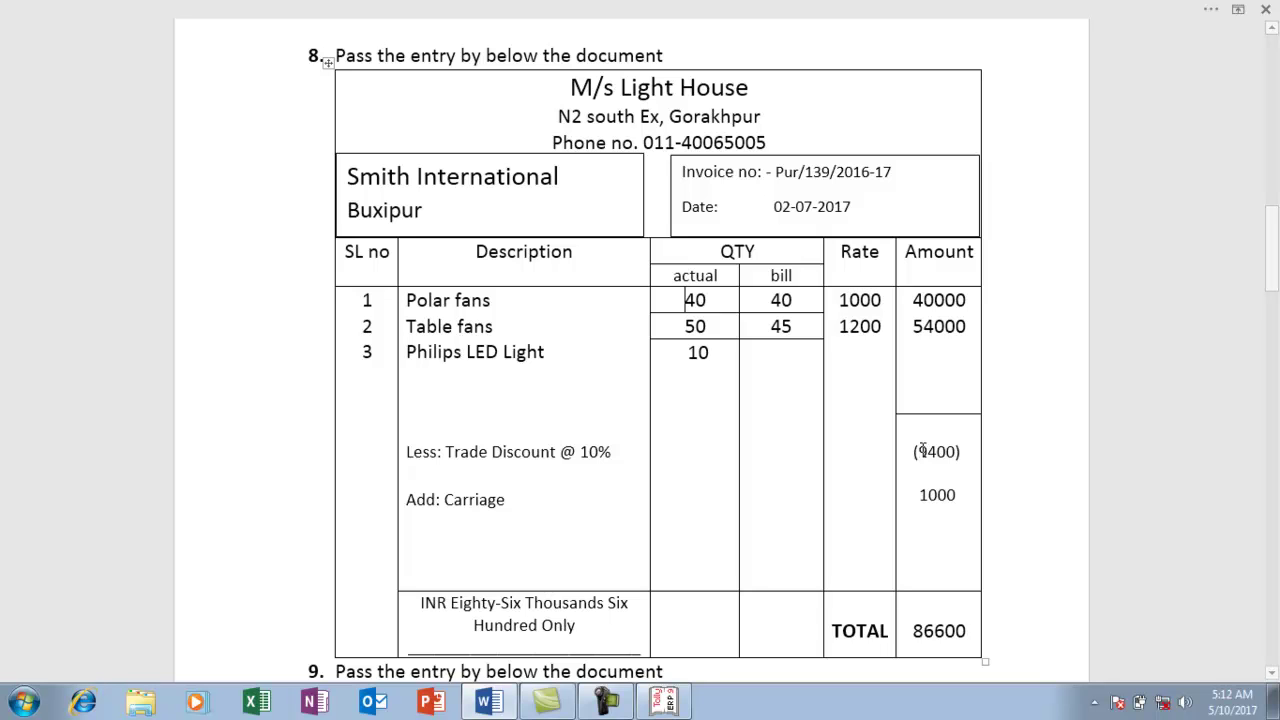
{"action": "key", "text": "alt+Tab"}
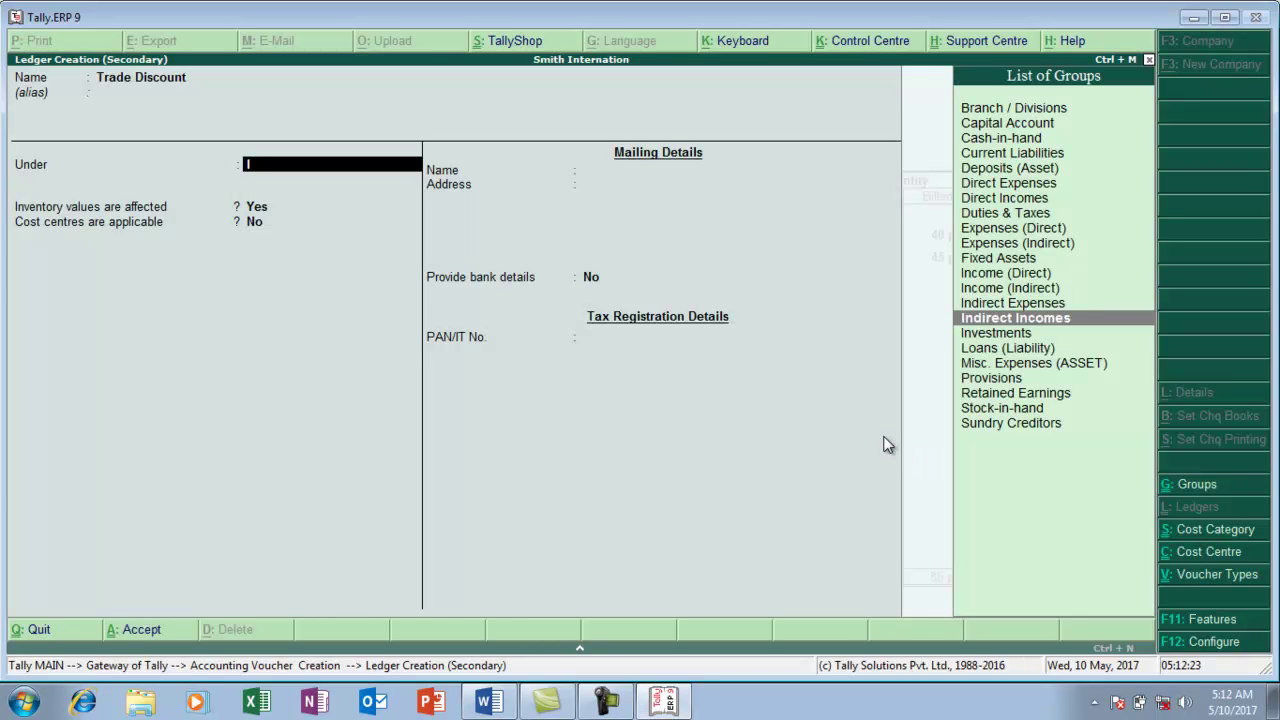
{"action": "key", "text": "BackSpace"}
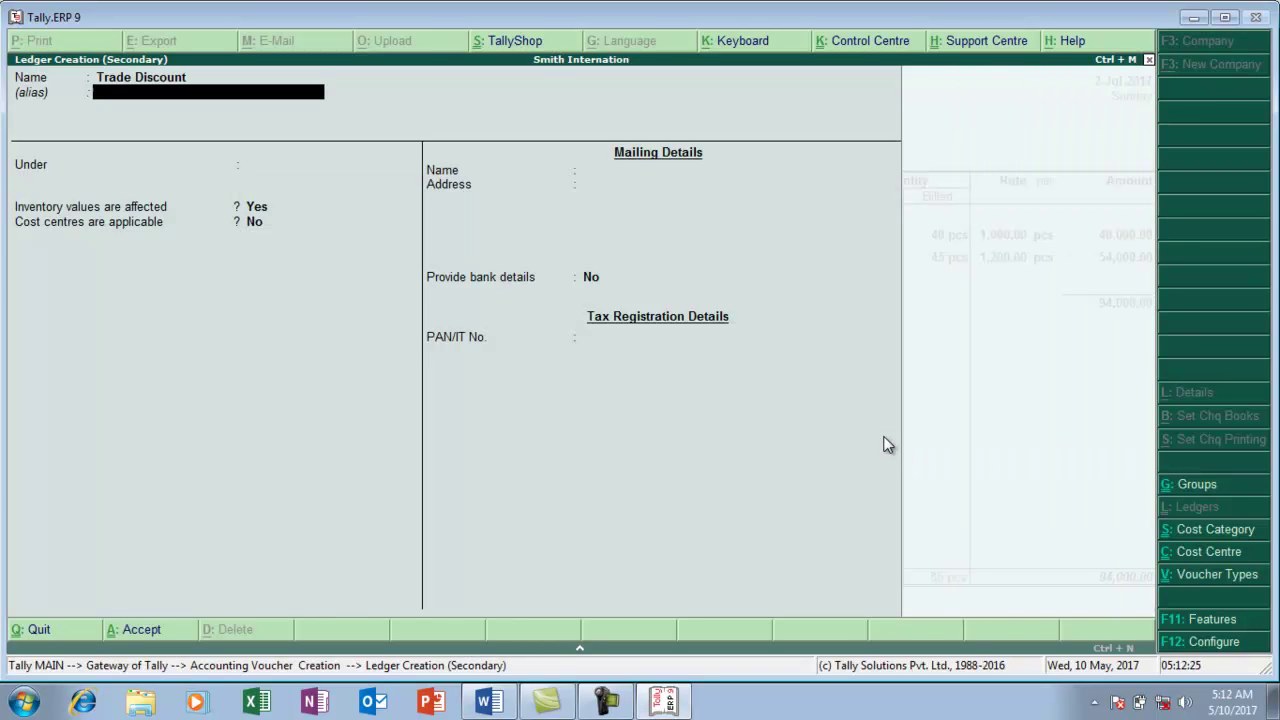
{"action": "type", "text": "@10"}
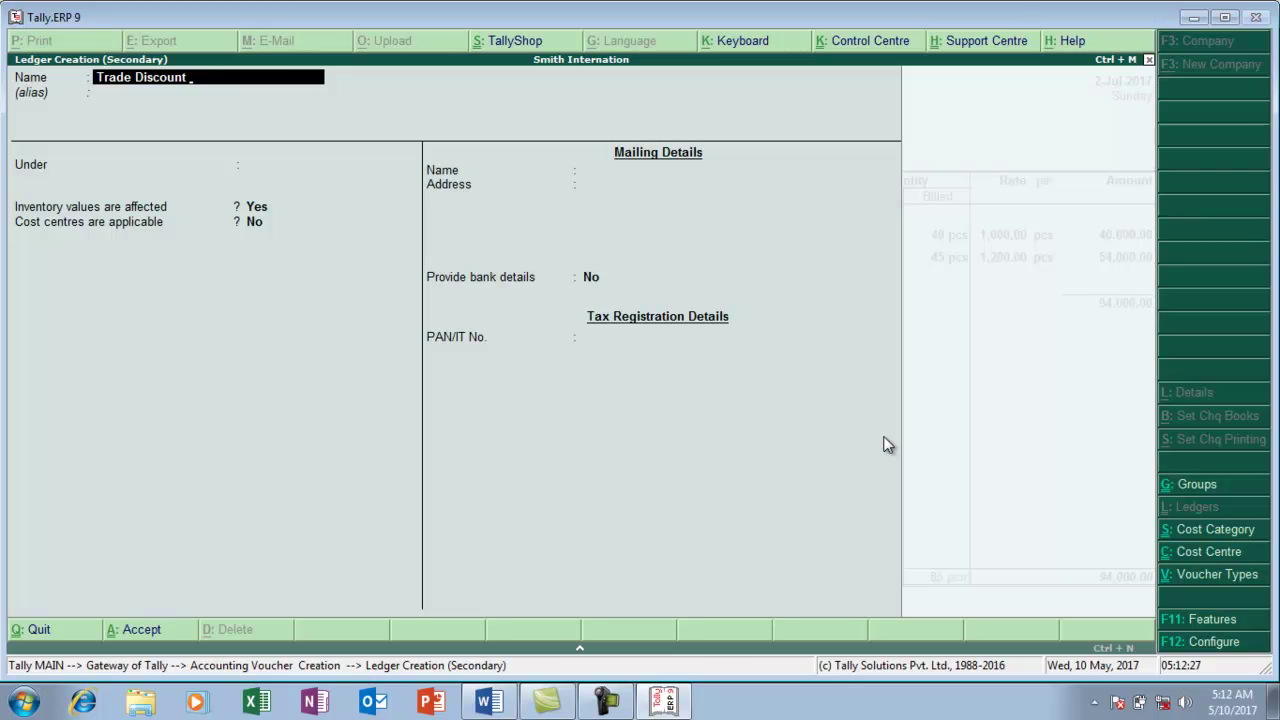
{"action": "type", "text": "5"}
{"action": "key", "text": "BackSpace"}
{"action": "type", "text": "%"}
{"action": "key", "text": "Return"}
{"action": "key", "text": "Return"}
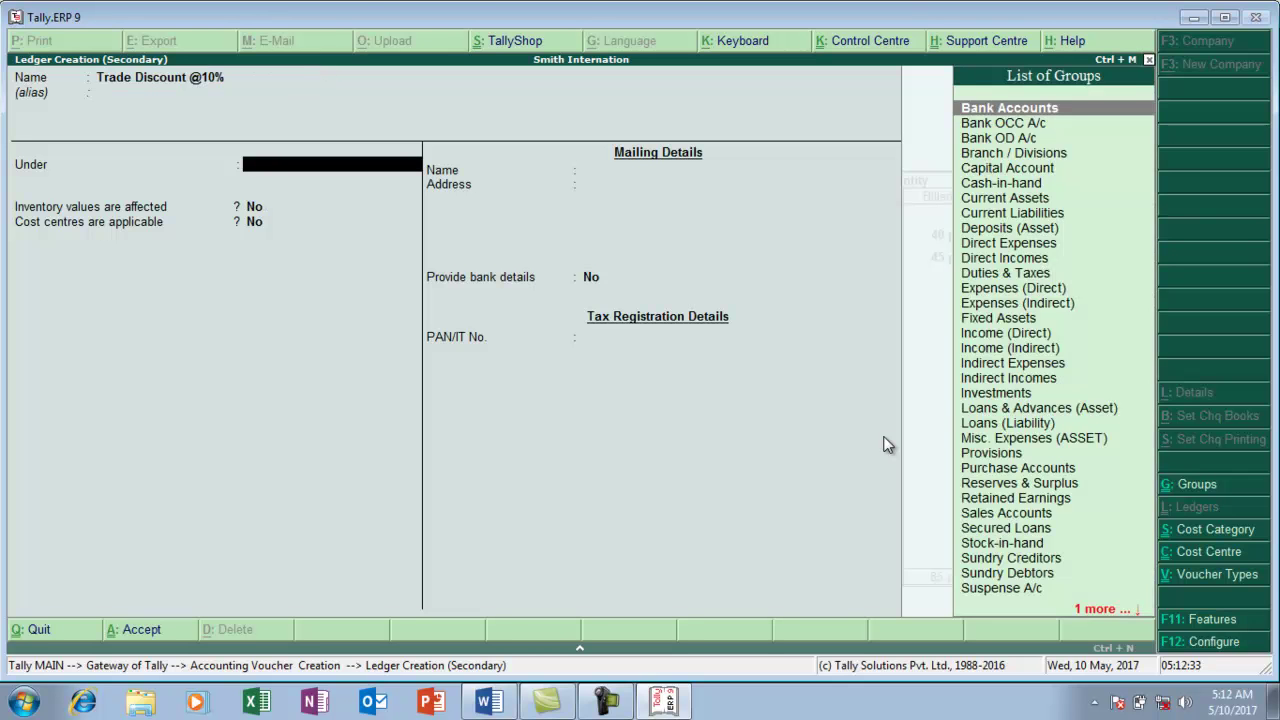
{"action": "type", "text": "i"}
{"action": "key", "text": "Down"}
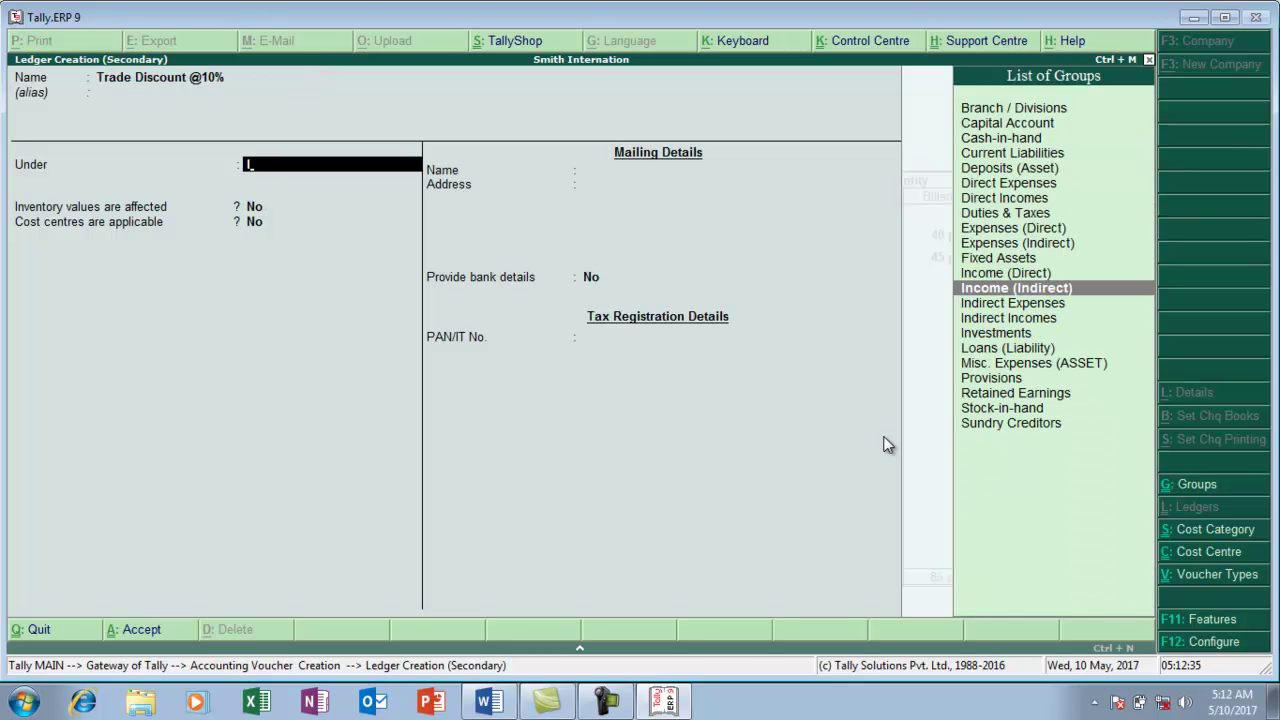
{"action": "key", "text": "Down"}
{"action": "key", "text": "Down"}
{"action": "key", "text": "Return"}
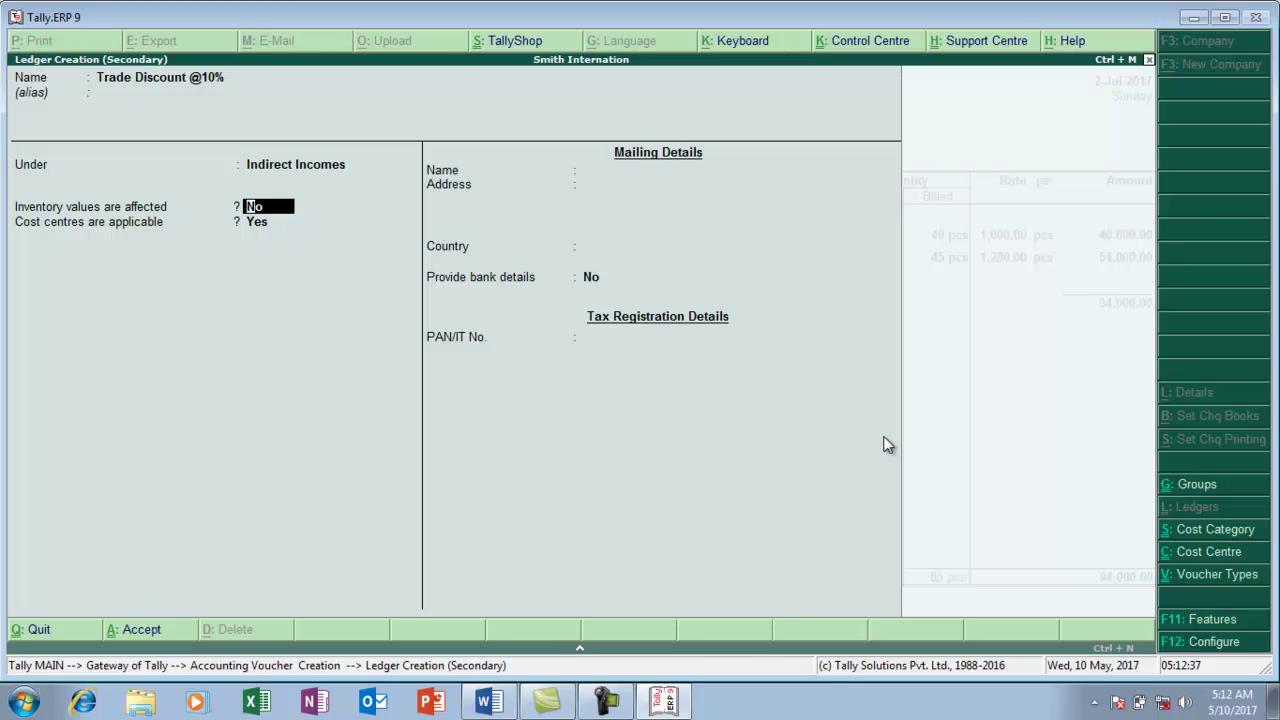
{"action": "key", "text": "Return"}
{"action": "type", "text": "n"}
{"action": "key", "text": "Return"}
{"action": "key", "text": "Return"}
{"action": "key", "text": "Return"}
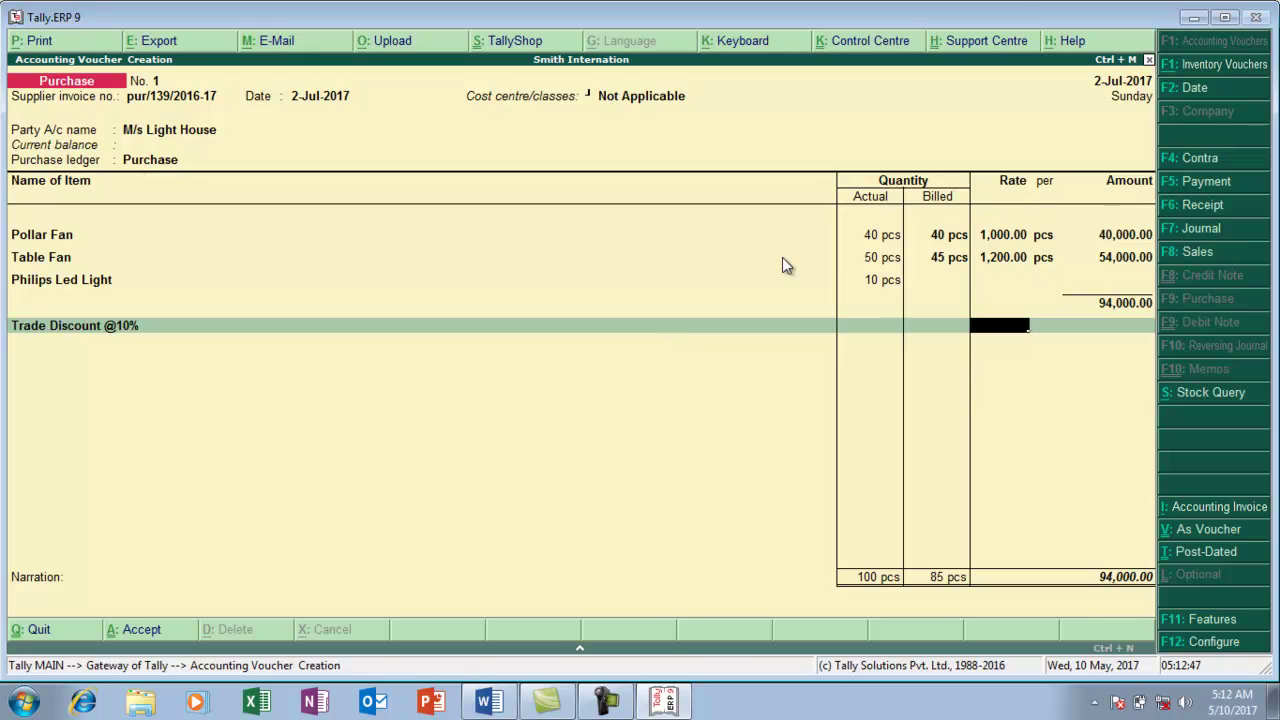
Calculate 94000*10% and enter the trade discount as -9,400, leaving a 84,600 total.
{"action": "key", "text": "Return"}
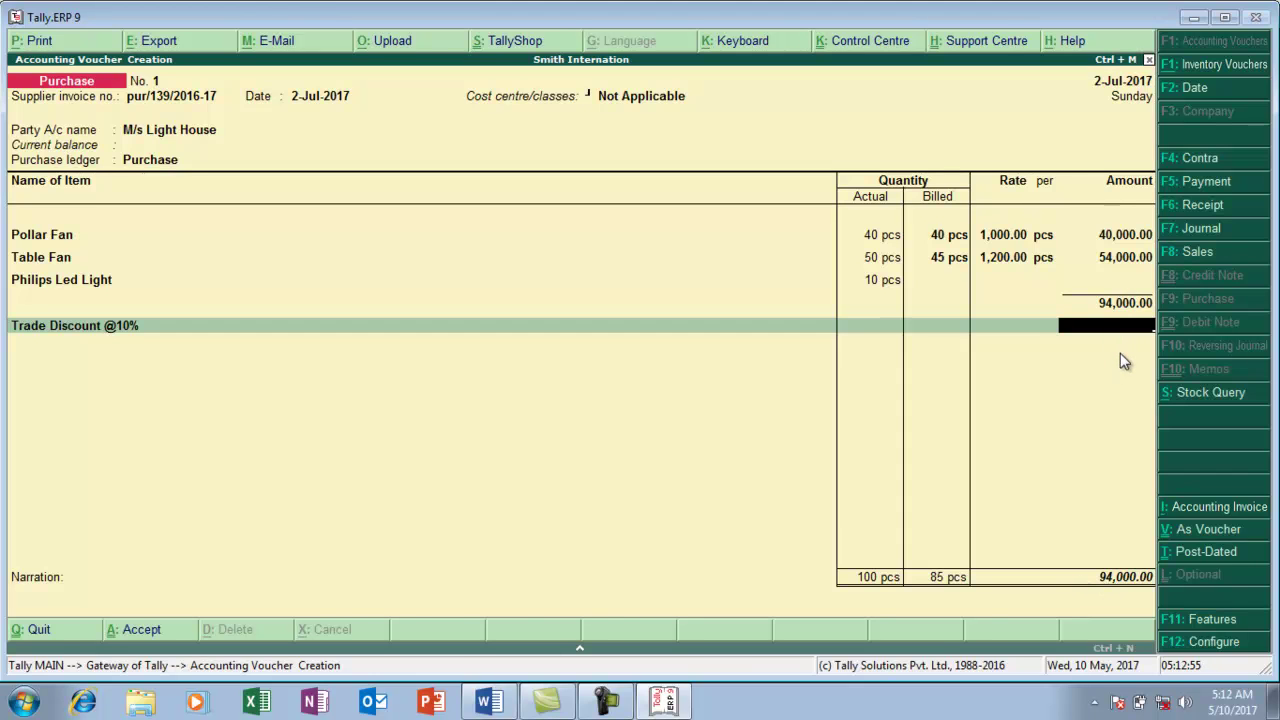
{"action": "key", "text": "ctrl+n"}
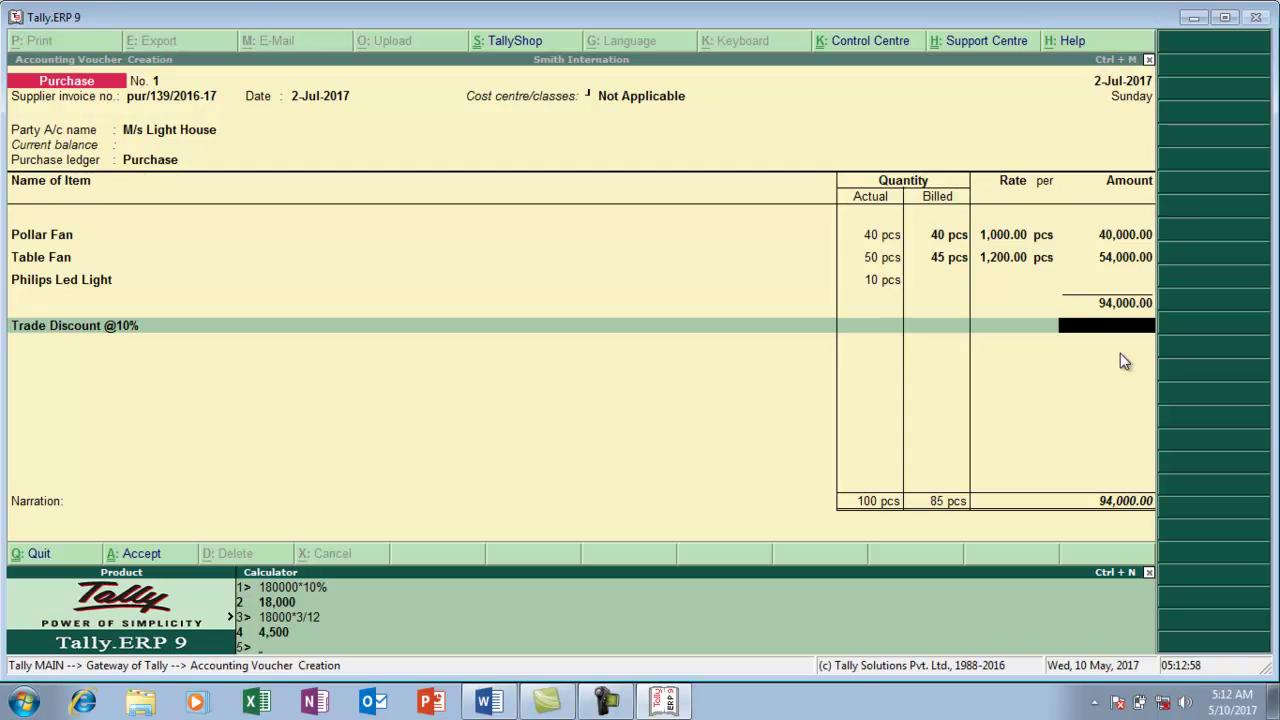
{"action": "type", "text": "94000*10%"}
{"action": "key", "text": "Return"}
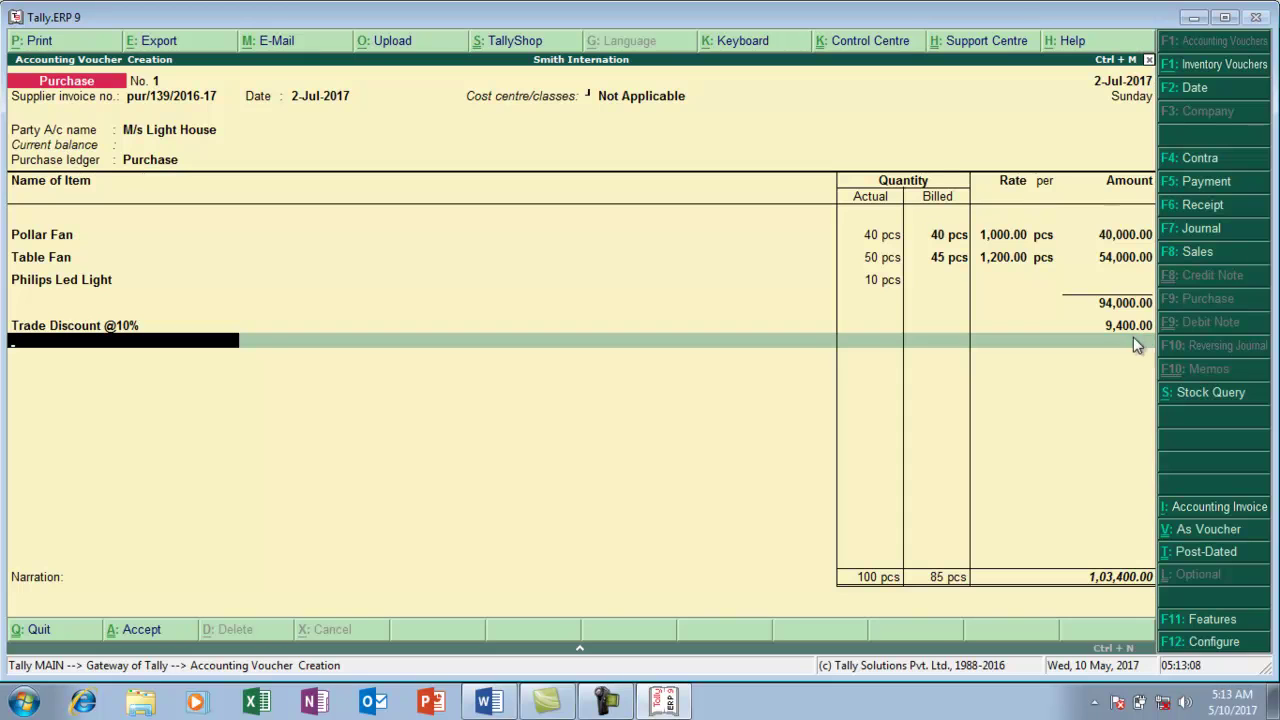
{"action": "key", "text": "BackSpace"}
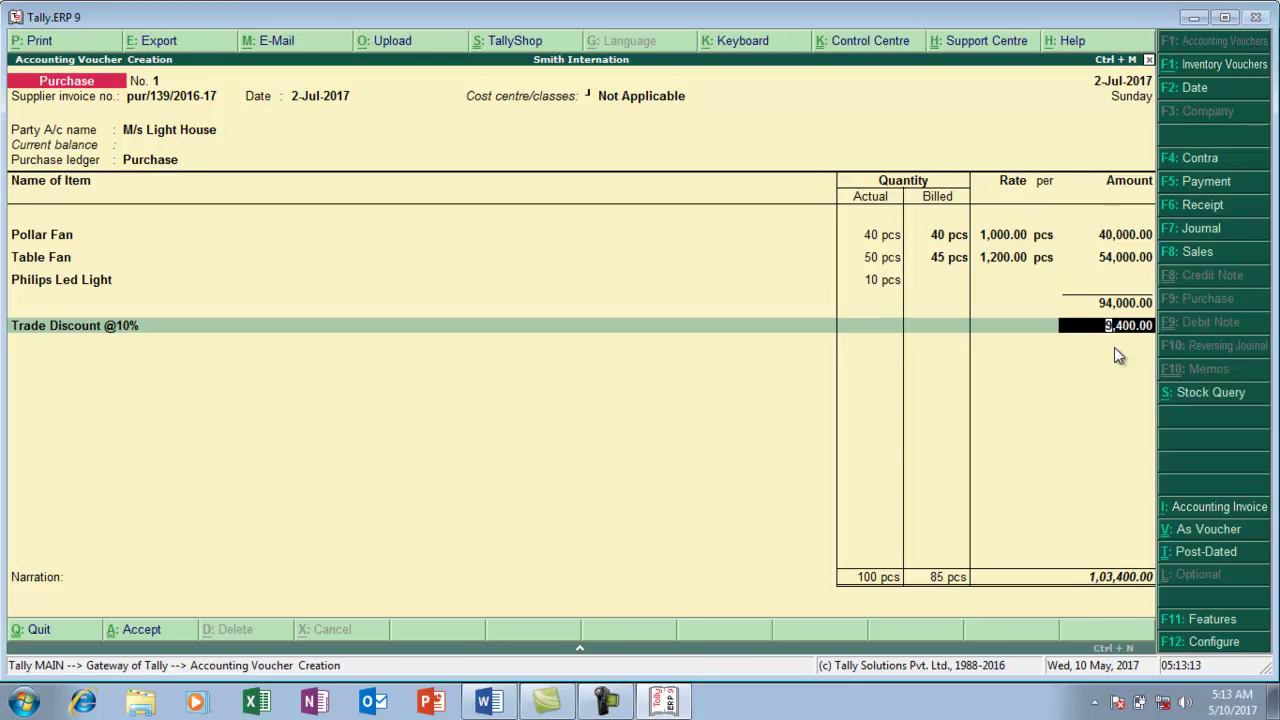
{"action": "type", "text": "0"}
{"action": "key", "text": "Return"}
{"action": "key", "text": "Return"}
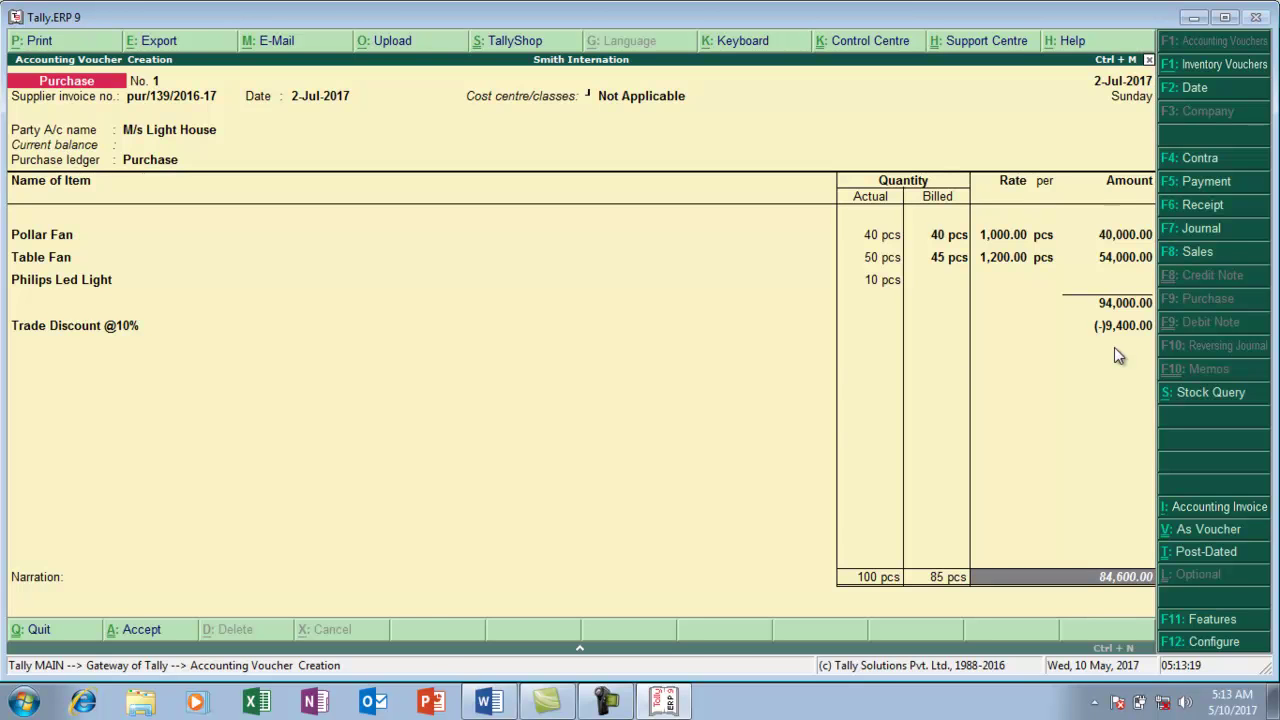
Accept the supplier's New Ref bill-wise details and move to a new ledger line.
{"action": "key", "text": "Return"}
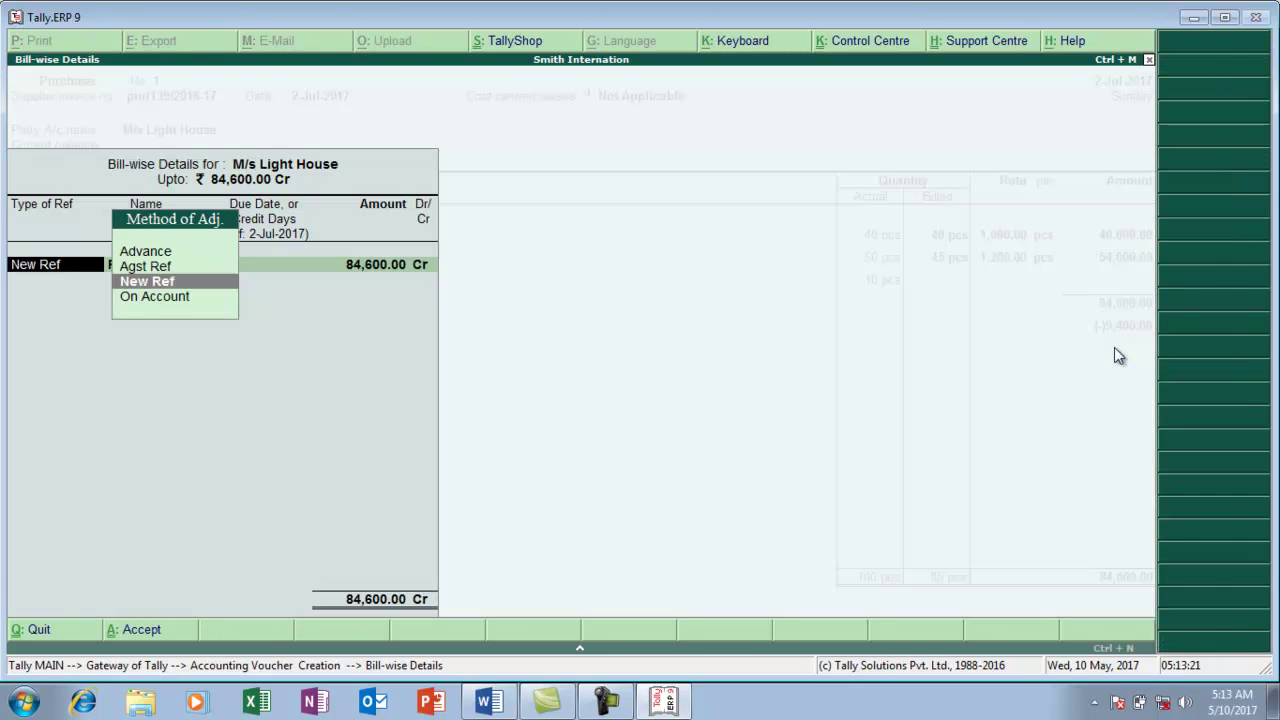
{"action": "key", "text": "ctrl+a"}
{"action": "key", "text": "Return"}
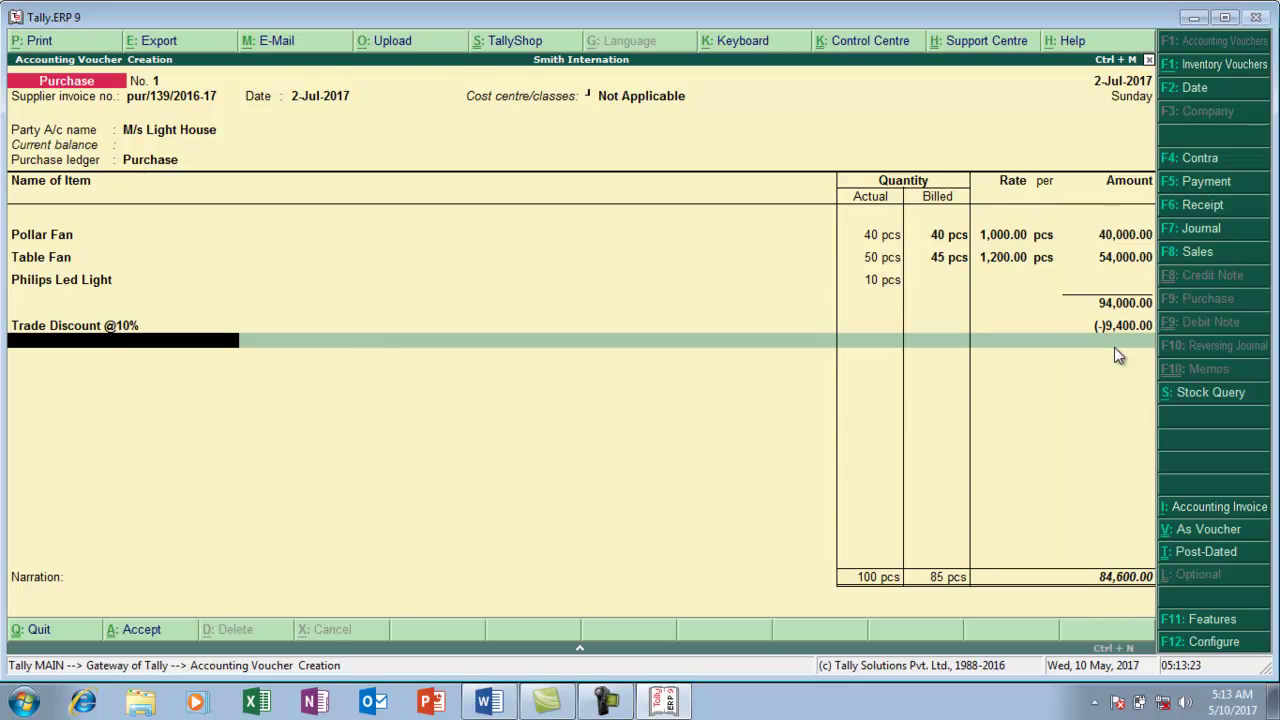
{"action": "key", "text": "alt+Tab"}
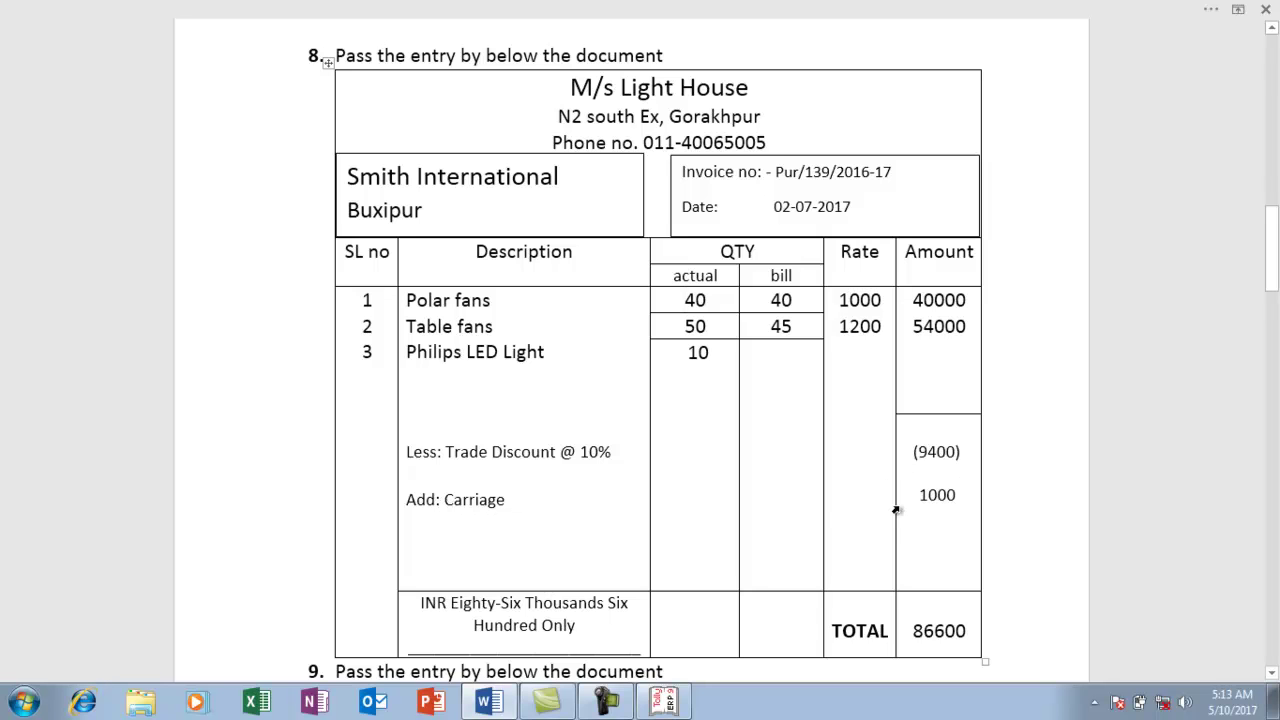
Create a ledger named Carriage and place it under Direct Expenses.
{"action": "key", "text": "alt+Tab"}
{"action": "key", "text": "alt+c"}
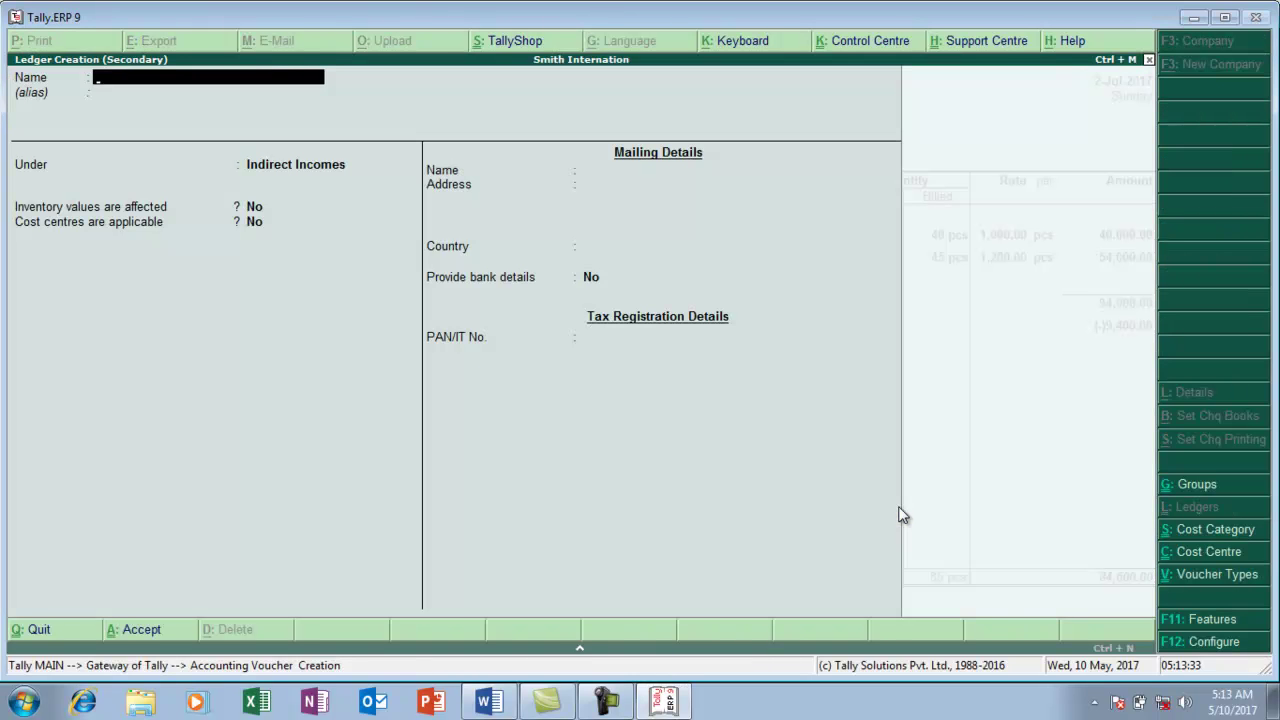
{"action": "type", "text": "Carriage"}
{"action": "key", "text": "Return"}
{"action": "key", "text": "Return"}
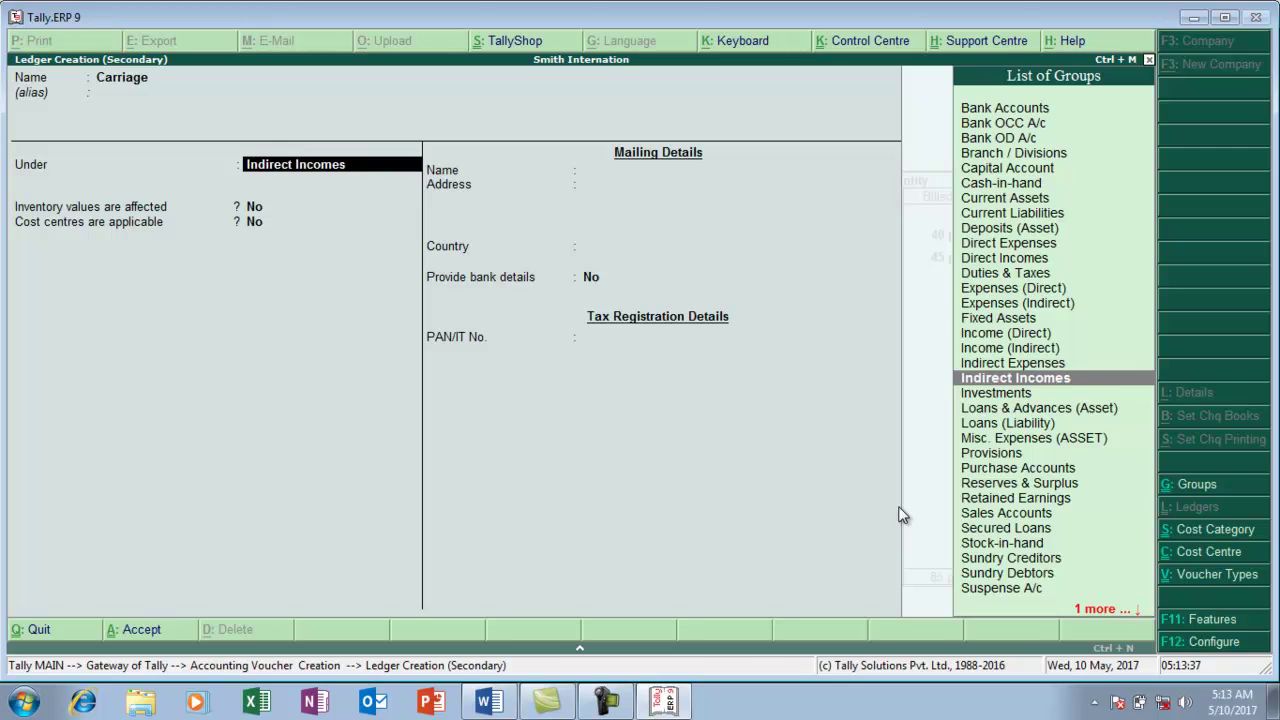
{"action": "type", "text": "I"}
{"action": "key", "text": "Down"}
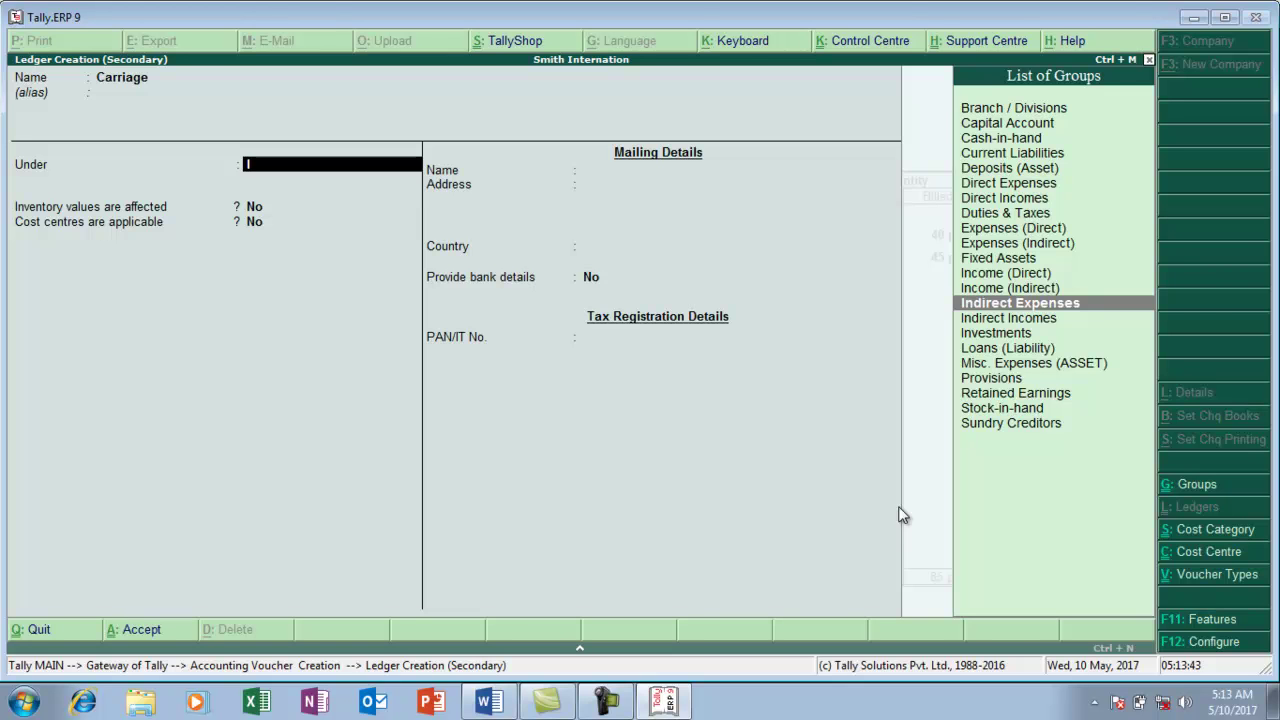
{"action": "type", "text": "x"}
{"action": "key", "text": "BackSpace"}
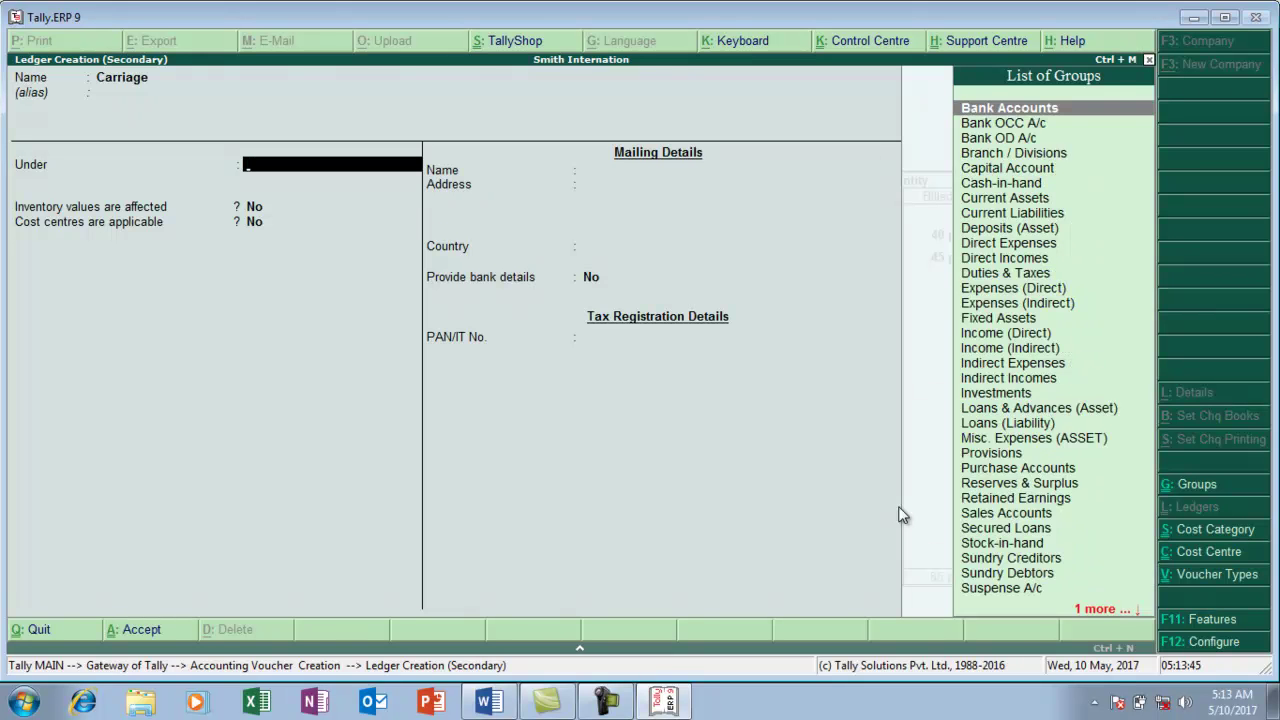
{"action": "type", "text": "D"}
{"action": "key", "text": "Down"}
{"action": "key", "text": "Down"}
{"action": "key", "text": "Down"}
{"action": "key", "text": "Up"}
{"action": "key", "text": "Return"}
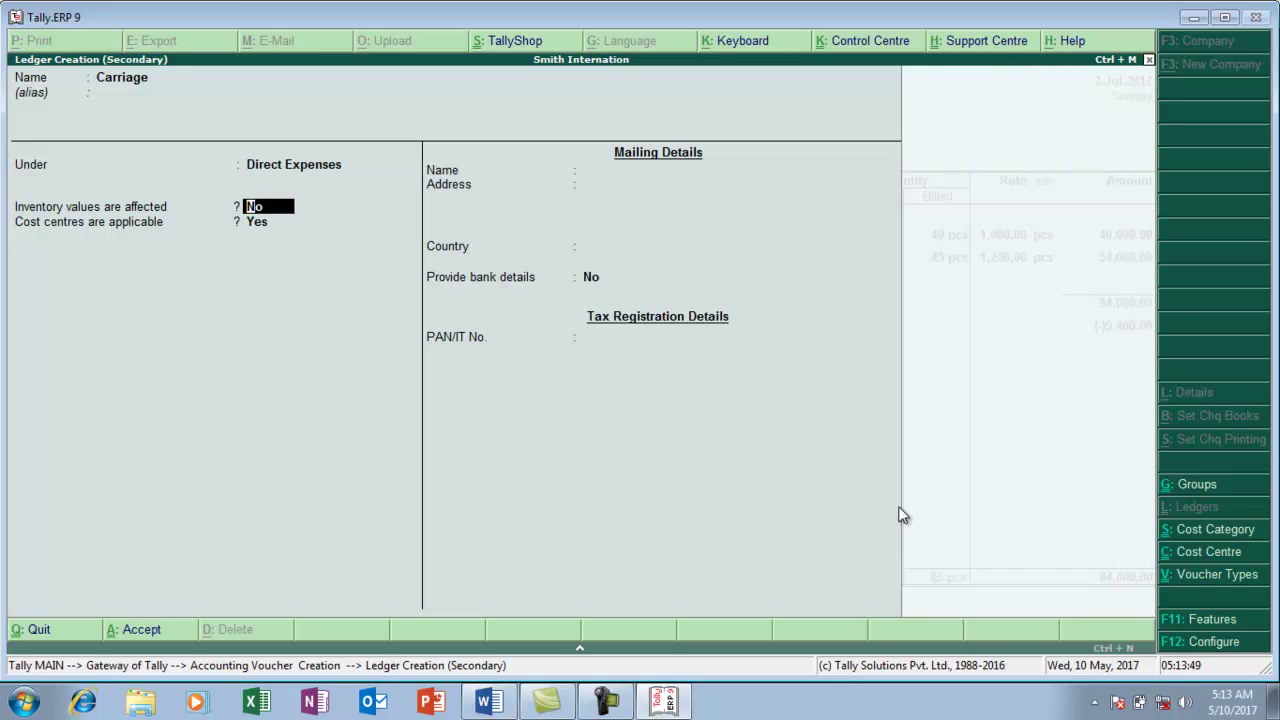
Set Carriage's cost centres to No and add 1,000 carriage, bringing the total to 85,600.
{"action": "key", "text": "Return"}
{"action": "type", "text": "n"}
{"action": "key", "text": "Return"}
{"action": "key", "text": "Return"}
{"action": "key", "text": "Return"}
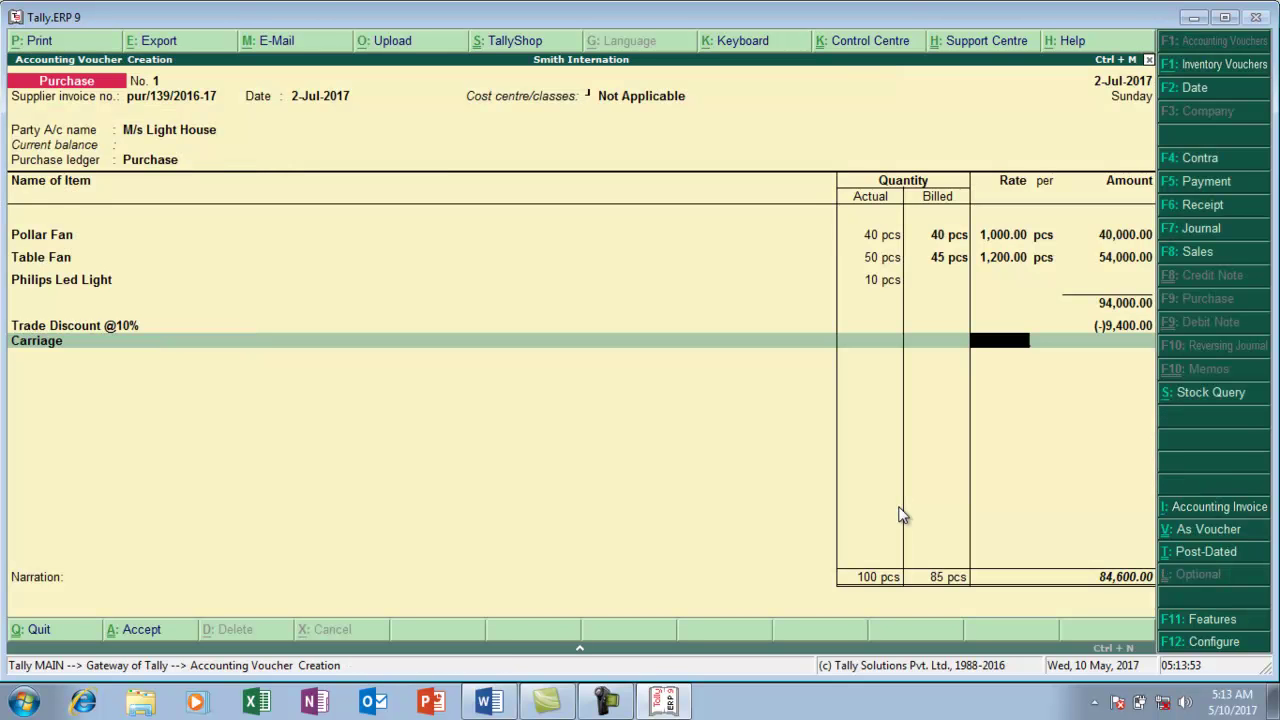
{"action": "key", "text": "Return"}
{"action": "type", "text": "1000"}
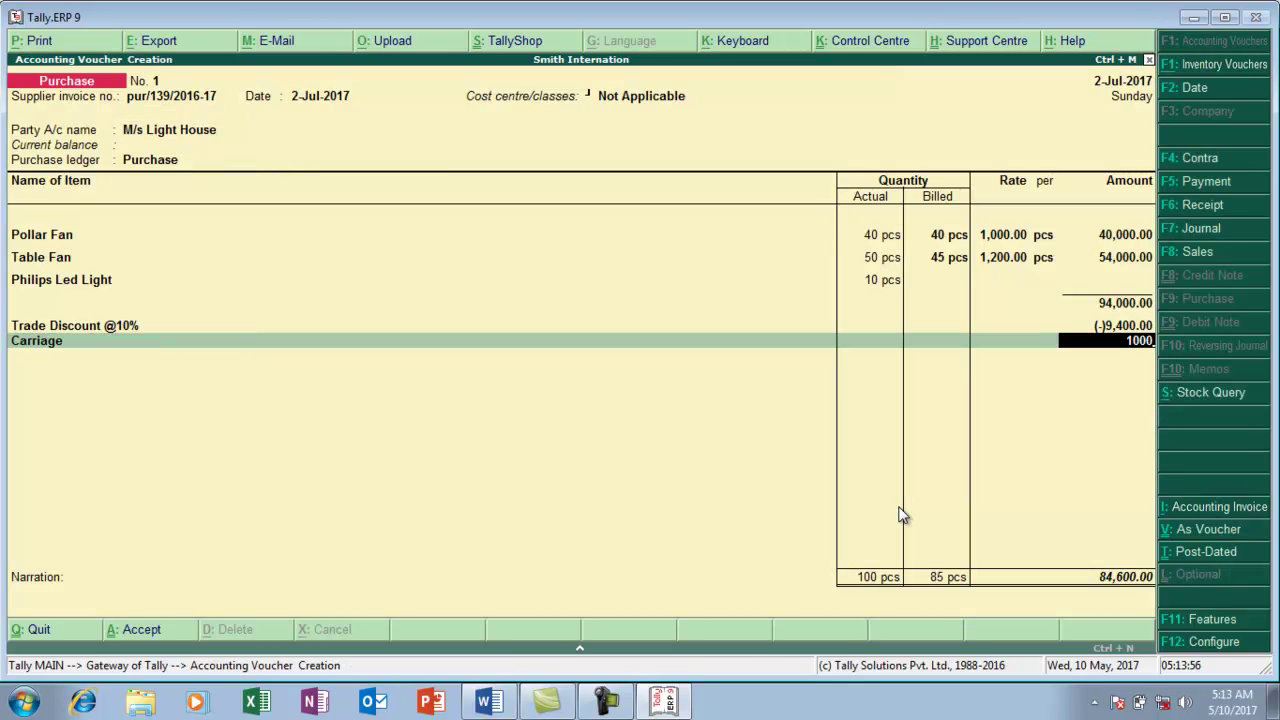
{"action": "key", "text": "Return"}
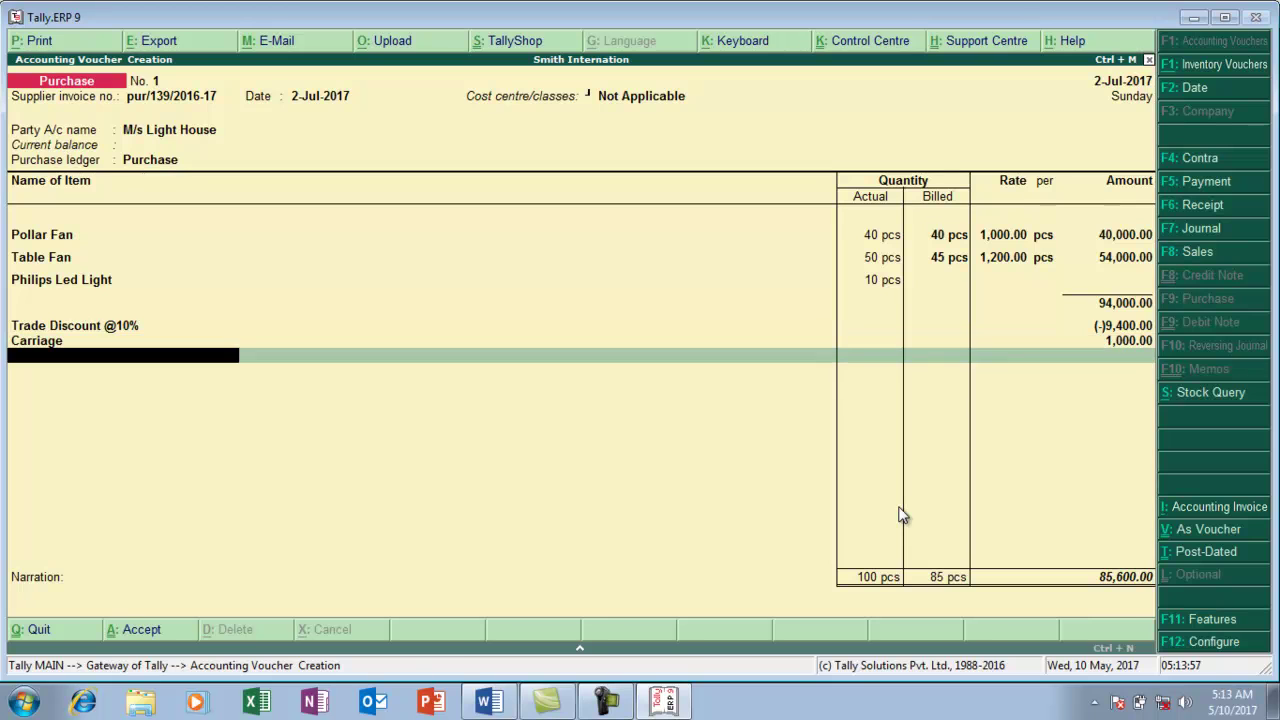
{"action": "key", "text": "Return"}
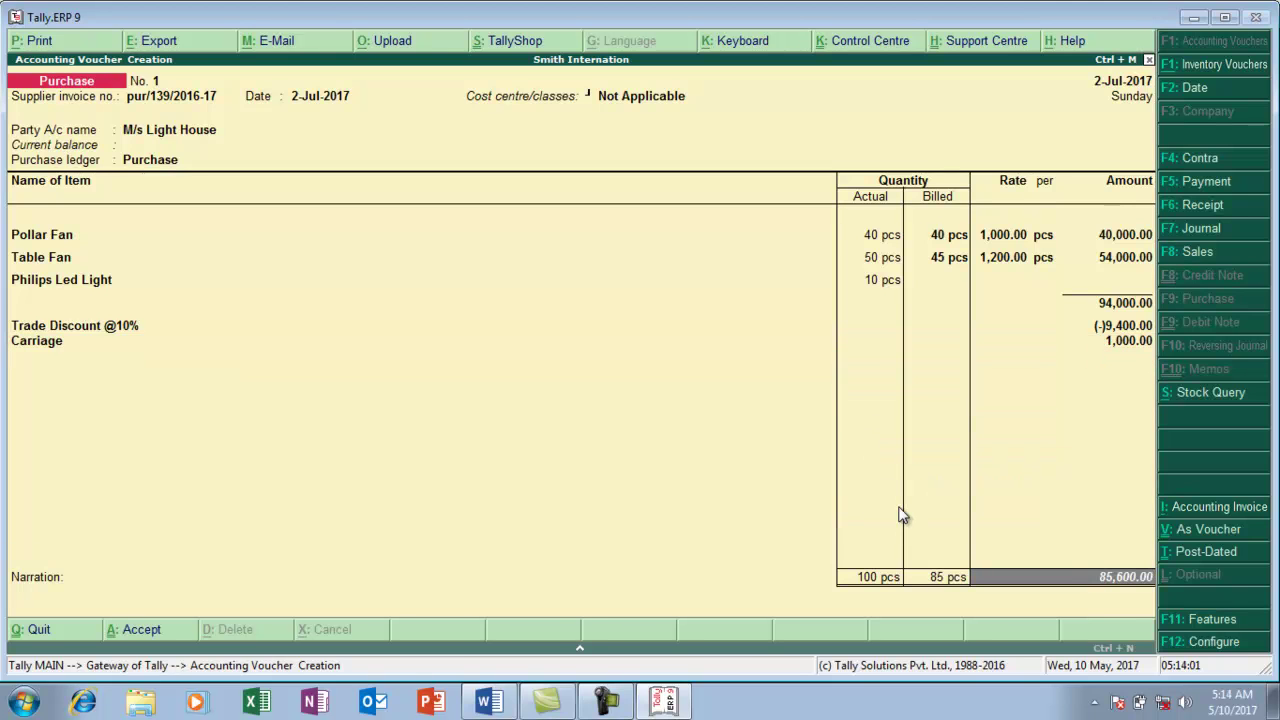
{"action": "key", "text": "alt+p"}
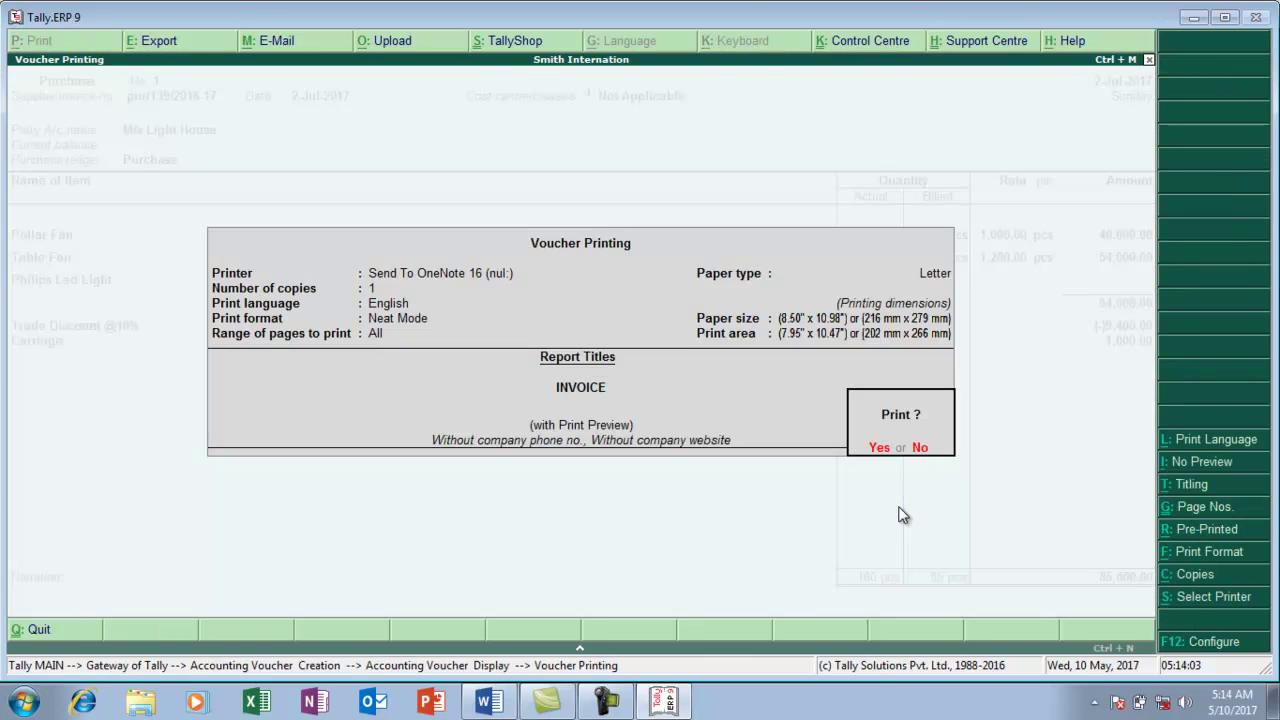
Preview the voucher as a printed invoice at full page width, then compare with the Word invoice.
{"action": "key", "text": "Return"}
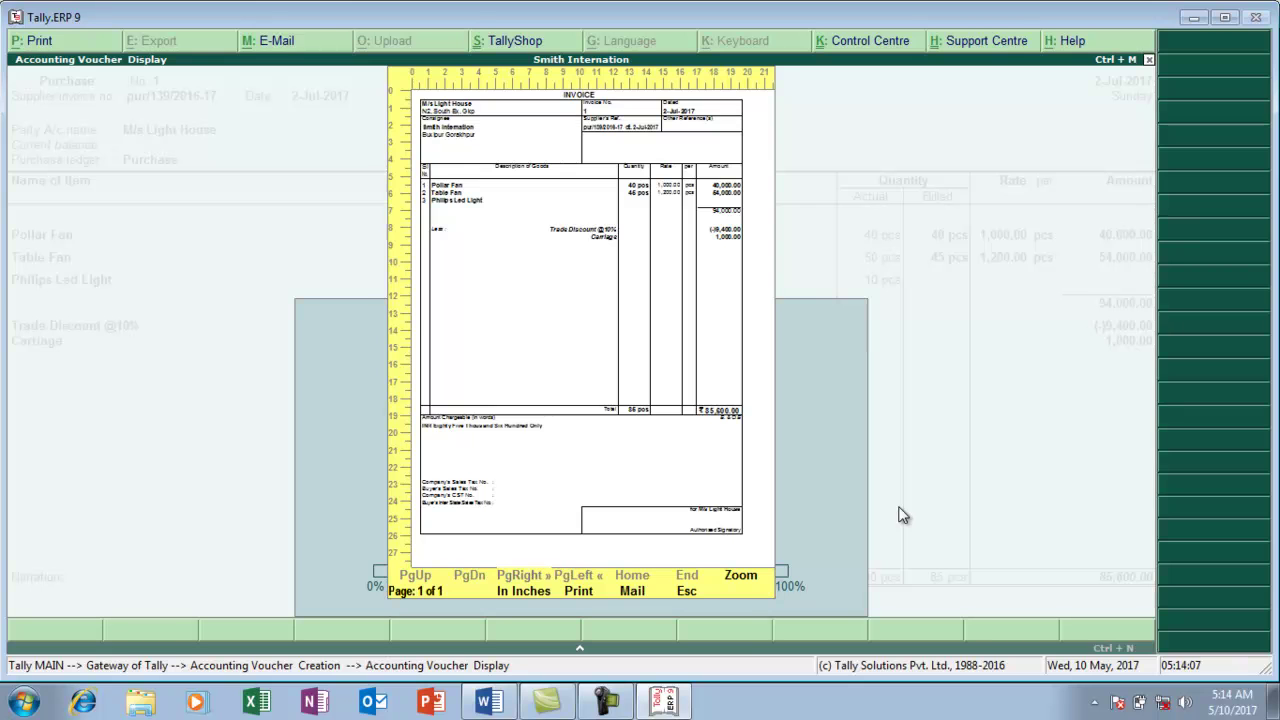
{"action": "key", "text": "alt+z"}
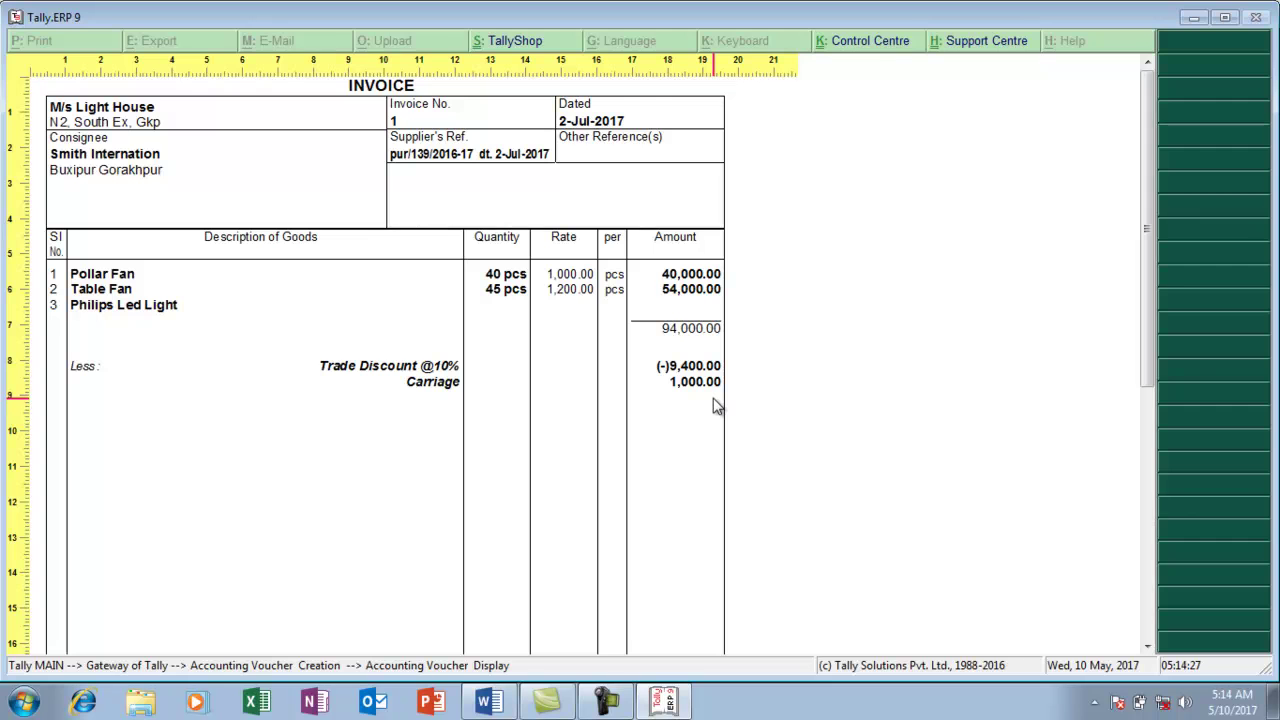
{"action": "key", "text": "alt+Tab"}
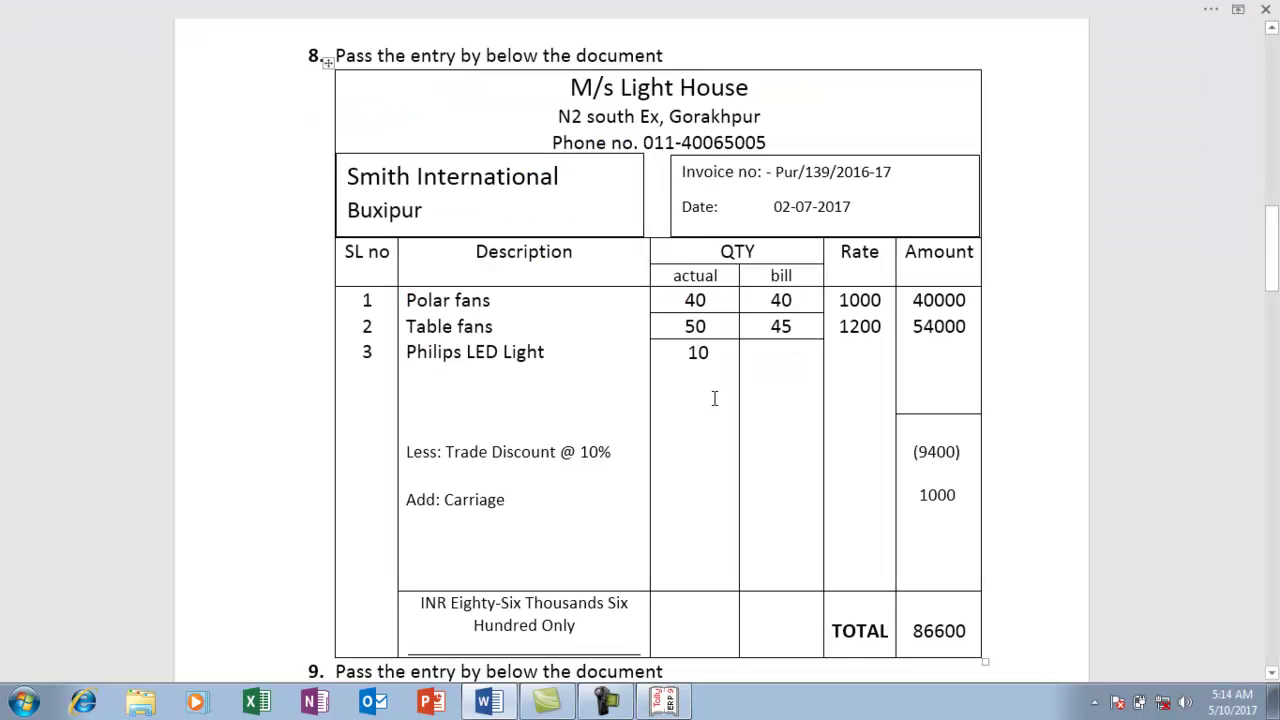
Close the invoice preview and quit the purchase voucher without keeping it.
{"action": "key", "text": "alt+Tab"}
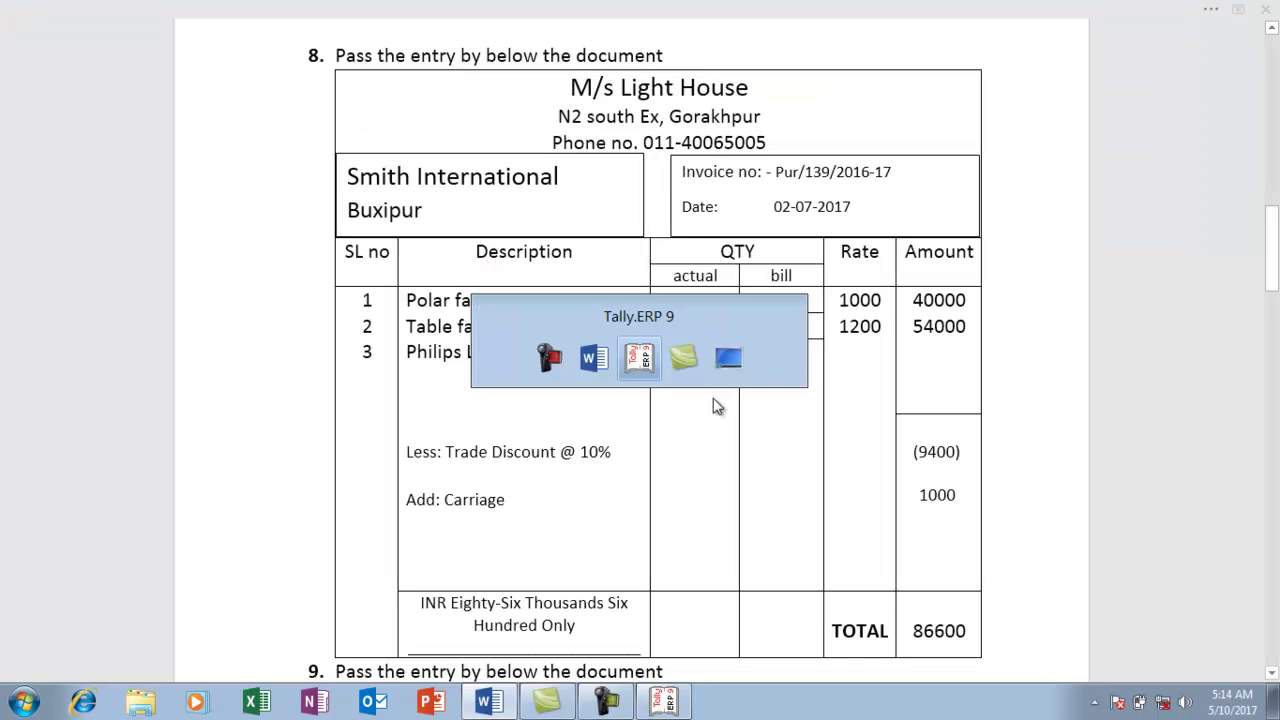
{"action": "key", "text": "Escape"}
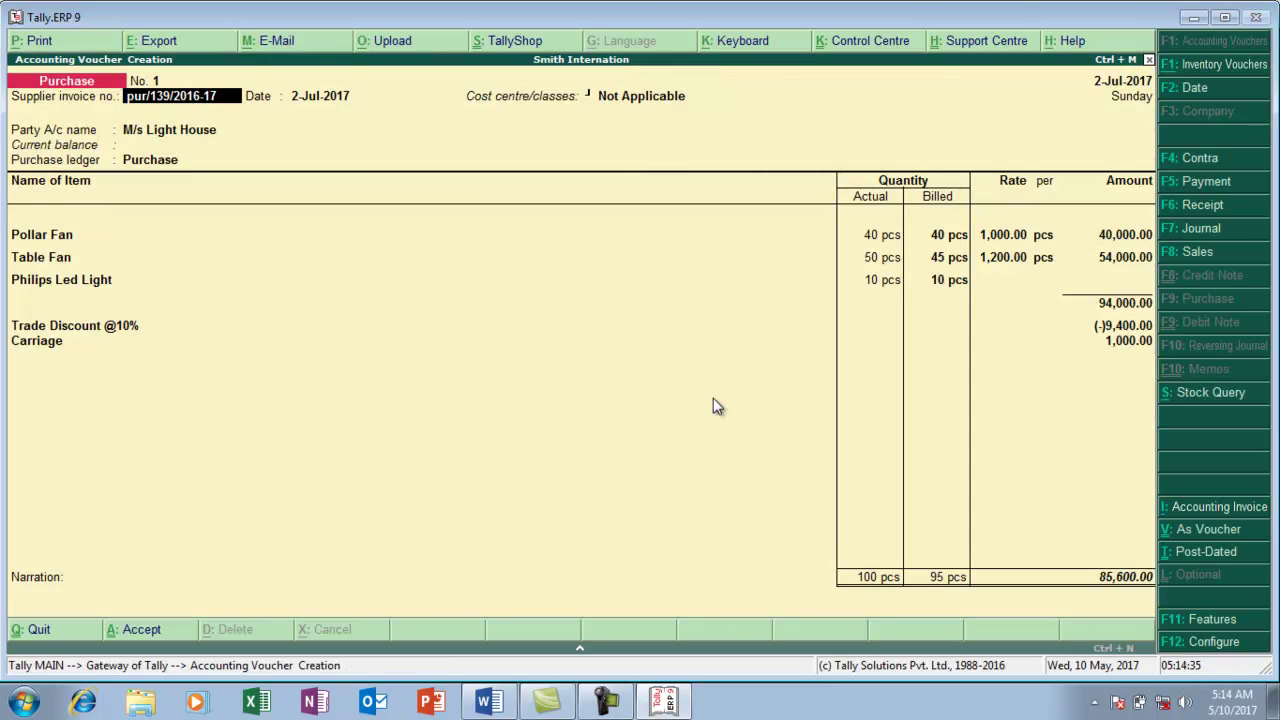
{"action": "key", "text": "ctrl+a"}
{"action": "key", "text": "Escape"}
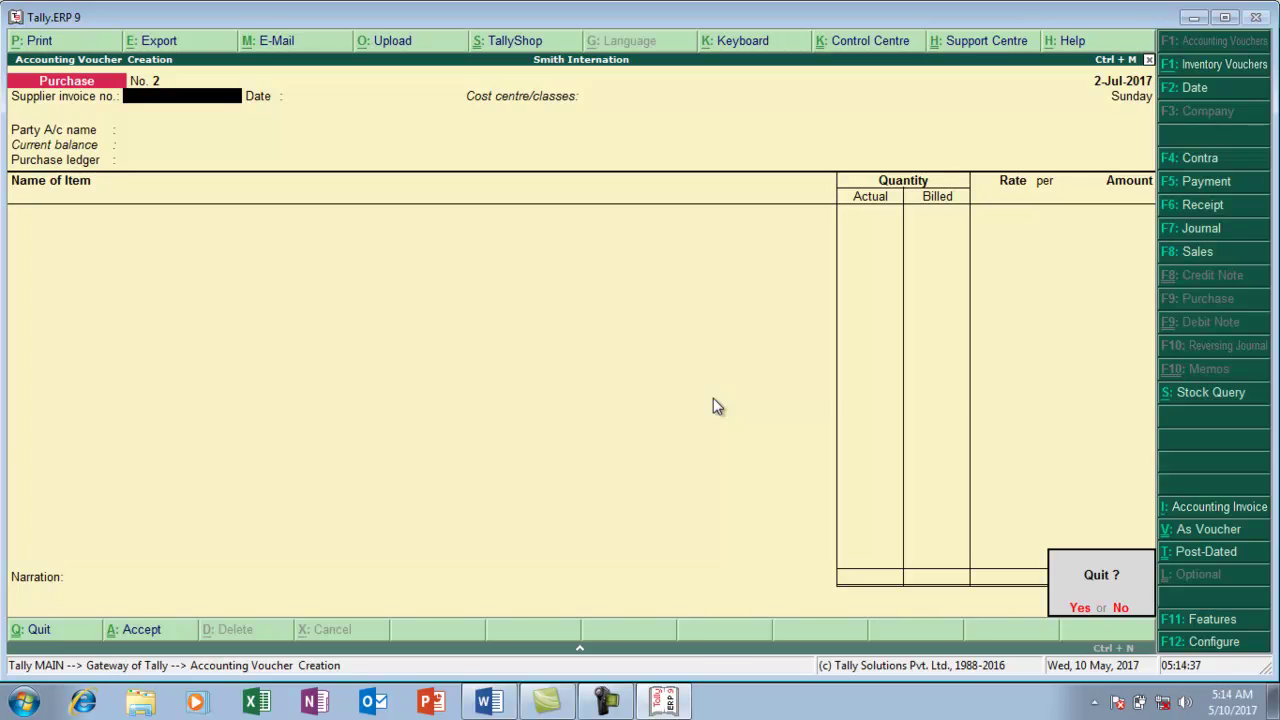
{"action": "key", "text": "y"}
Scroll the Word exercise down to question 9's Light House debit note.
{"action": "key", "text": "alt+Tab"}
{"action": "scroll", "coordinate": [714, 398], "scroll_direction": "down", "scroll_amount": 3}
{"action": "scroll", "coordinate": [713, 398], "scroll_direction": "down", "scroll_amount": 8}
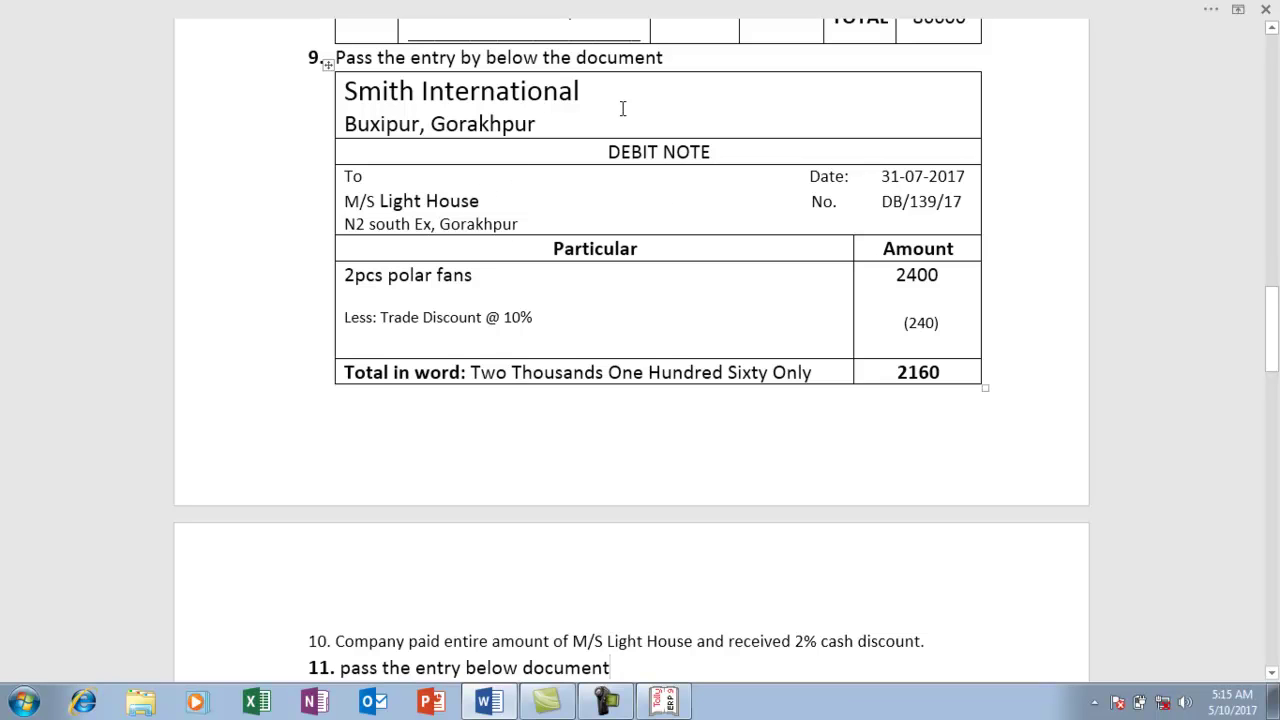
Enable debit and credit notes, both in invoice mode, then open a new accounting voucher.
{"action": "key", "text": "alt+Tab"}
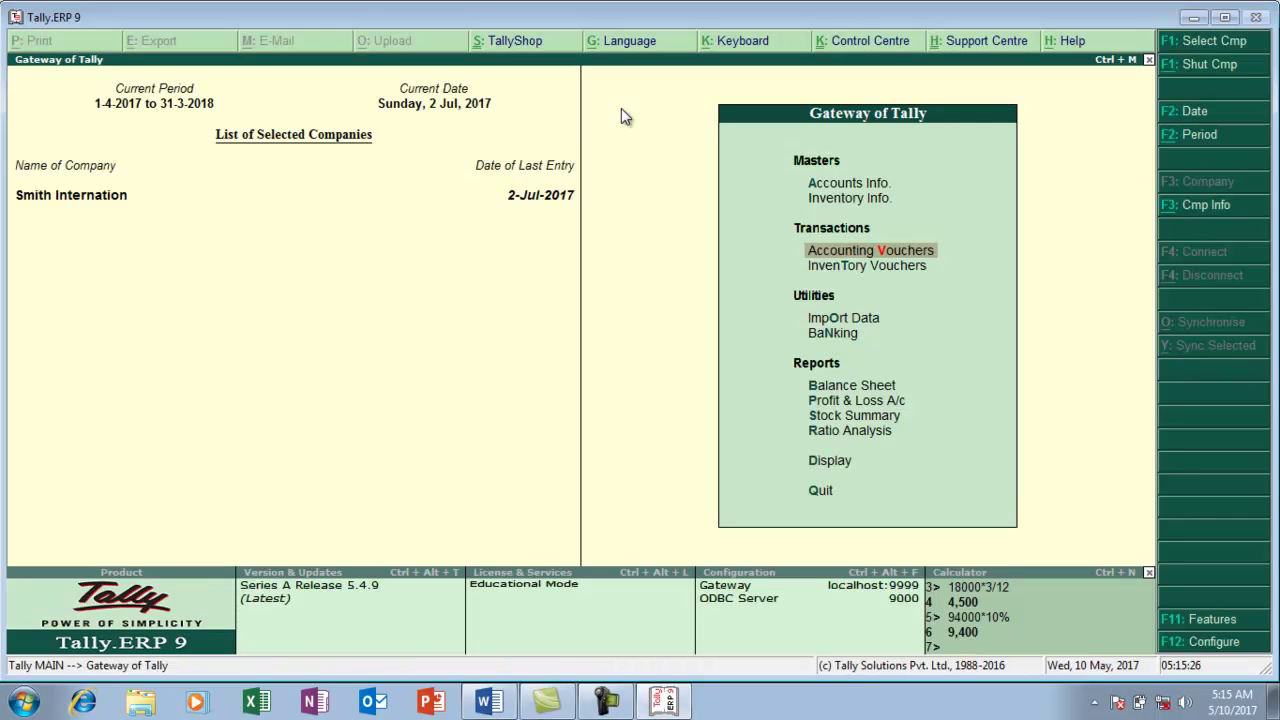
{"action": "key", "text": "F11"}
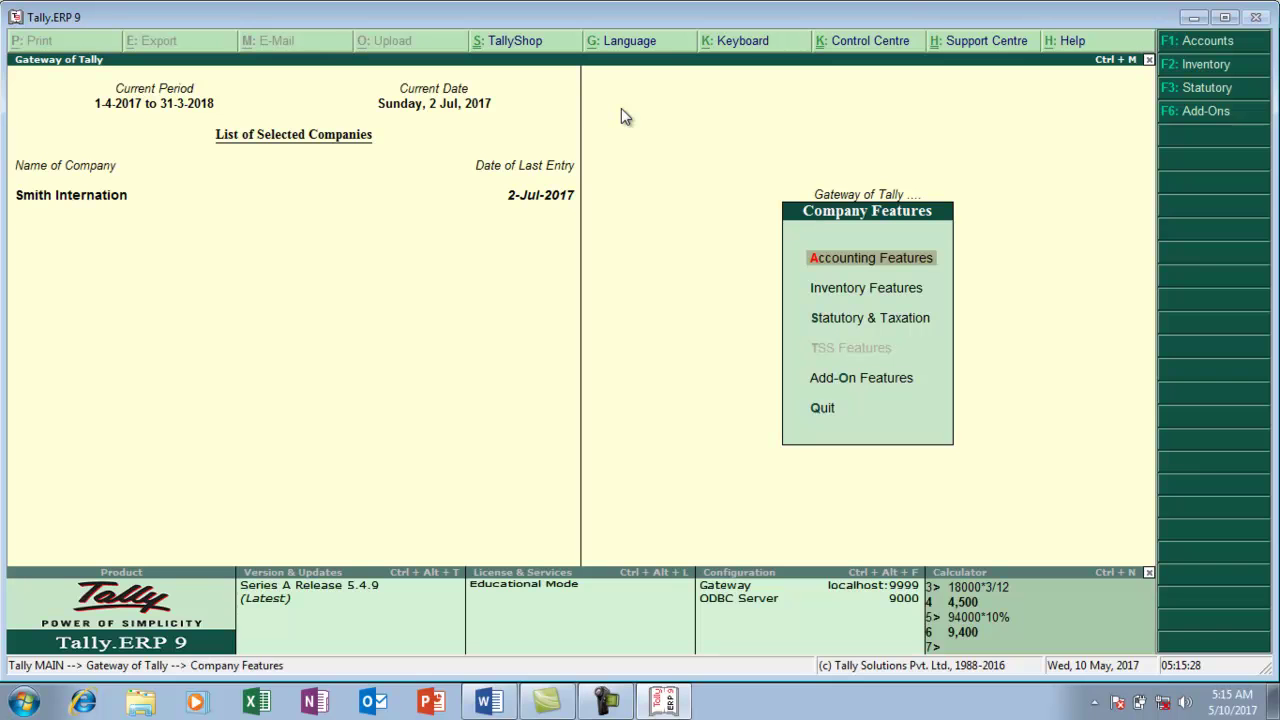
{"action": "key", "text": "Down"}
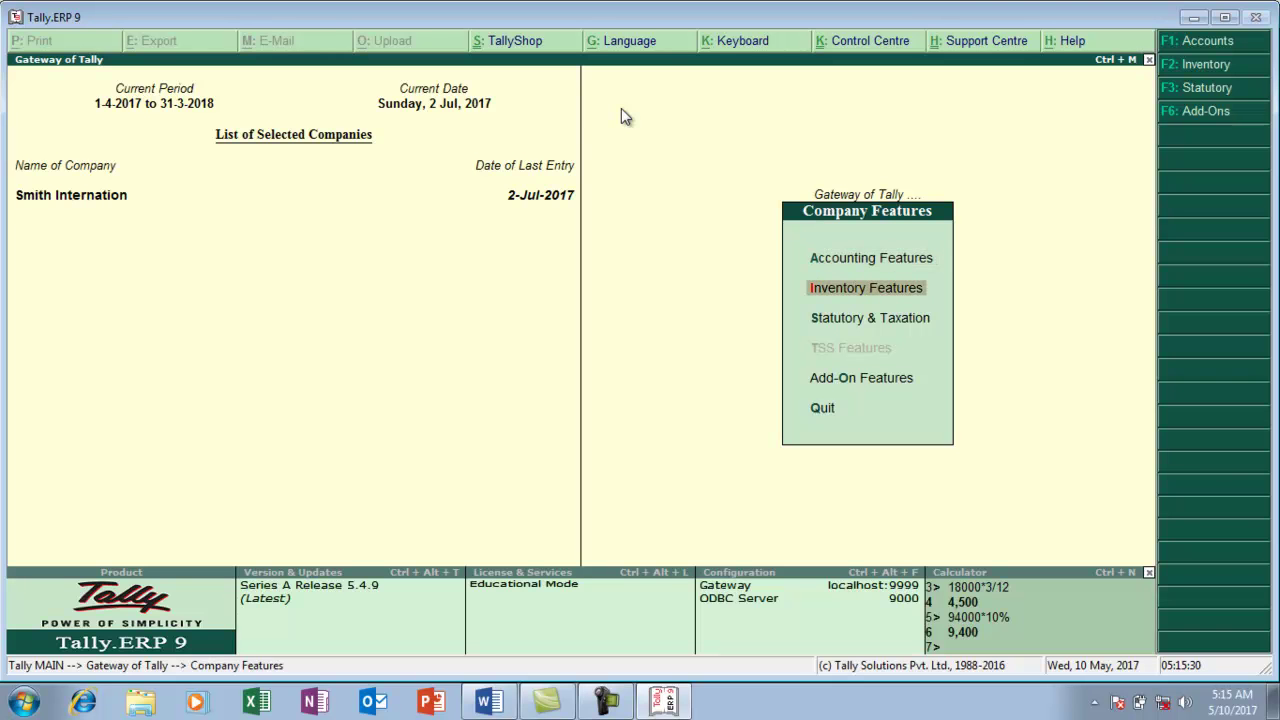
{"action": "key", "text": "Return"}
{"action": "key", "text": "Return"}
{"action": "key", "text": "Return"}
{"action": "key", "text": "Return"}
{"action": "key", "text": "Return"}
{"action": "key", "text": "Return"}
{"action": "key", "text": "Return"}
{"action": "key", "text": "Return"}
{"action": "key", "text": "Return"}
{"action": "key", "text": "Return"}
{"action": "key", "text": "Return"}
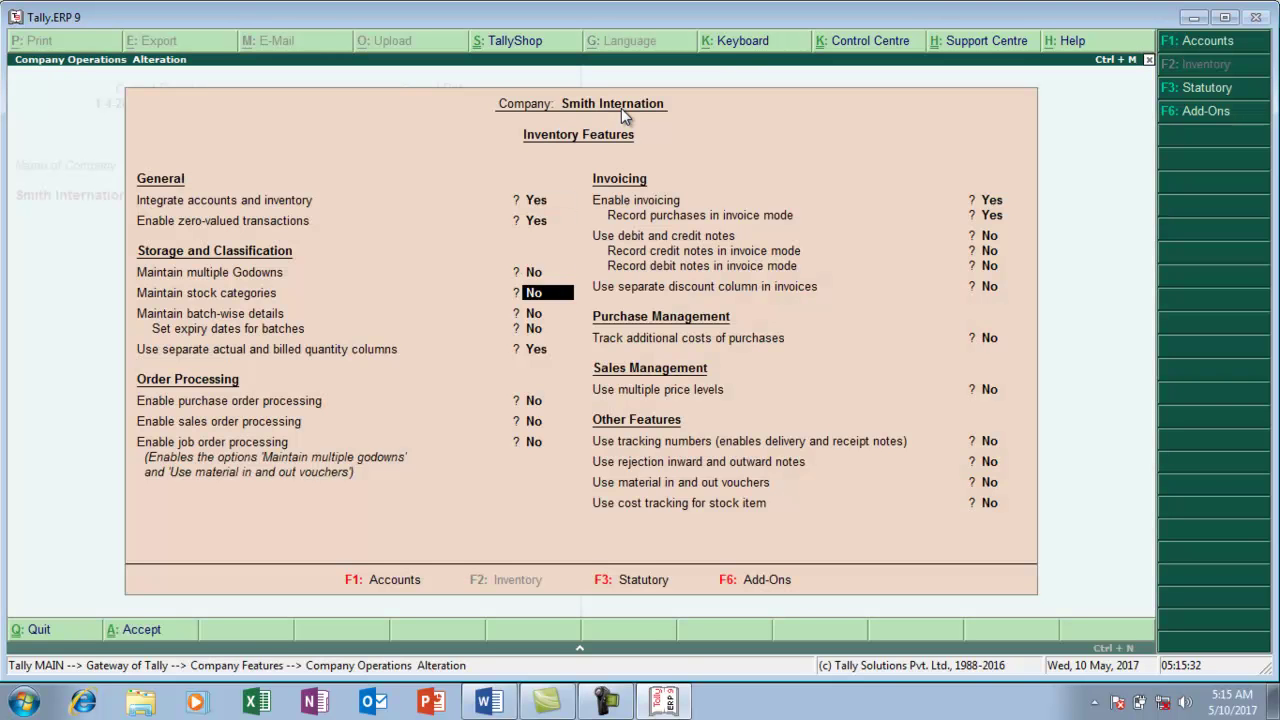
{"action": "key", "text": "Return"}
{"action": "key", "text": "y"}
{"action": "key", "text": "Return"}
{"action": "key", "text": "Return"}
{"action": "key", "text": "BackSpace"}
{"action": "key", "text": "y"}
{"action": "key", "text": "y"}
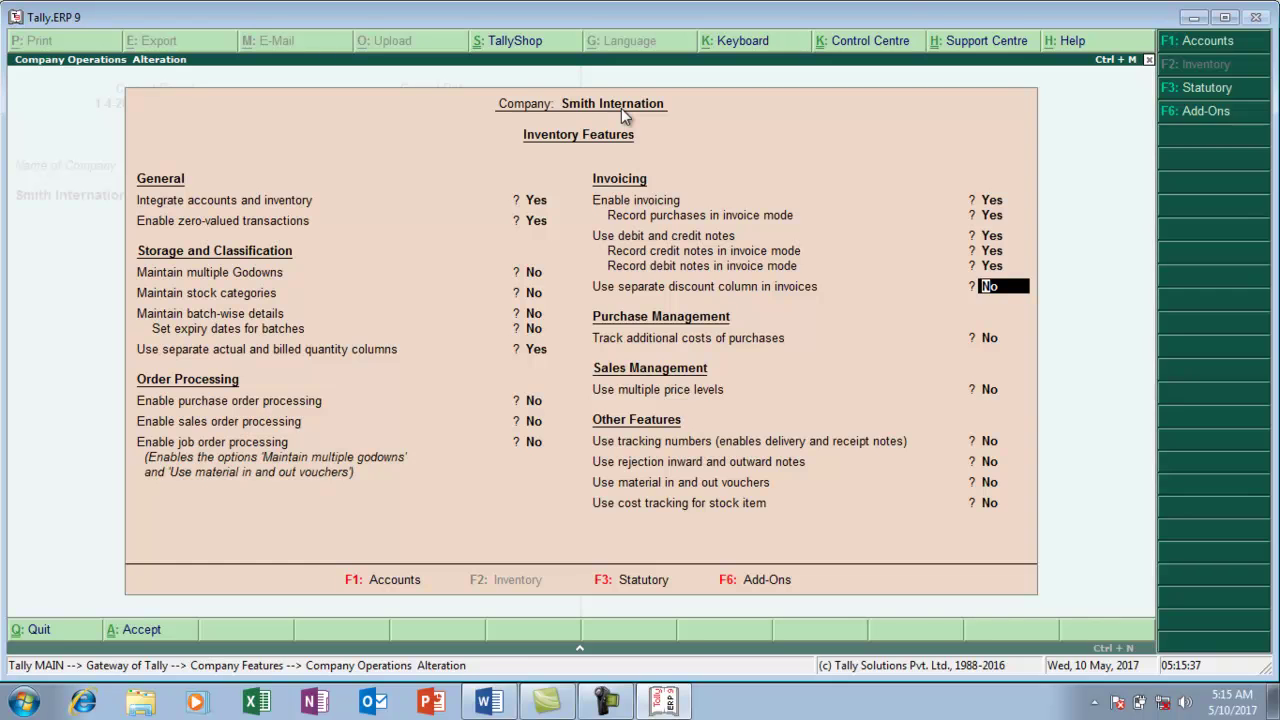
{"action": "key", "text": "ctrl+a"}
{"action": "key", "text": "Escape"}
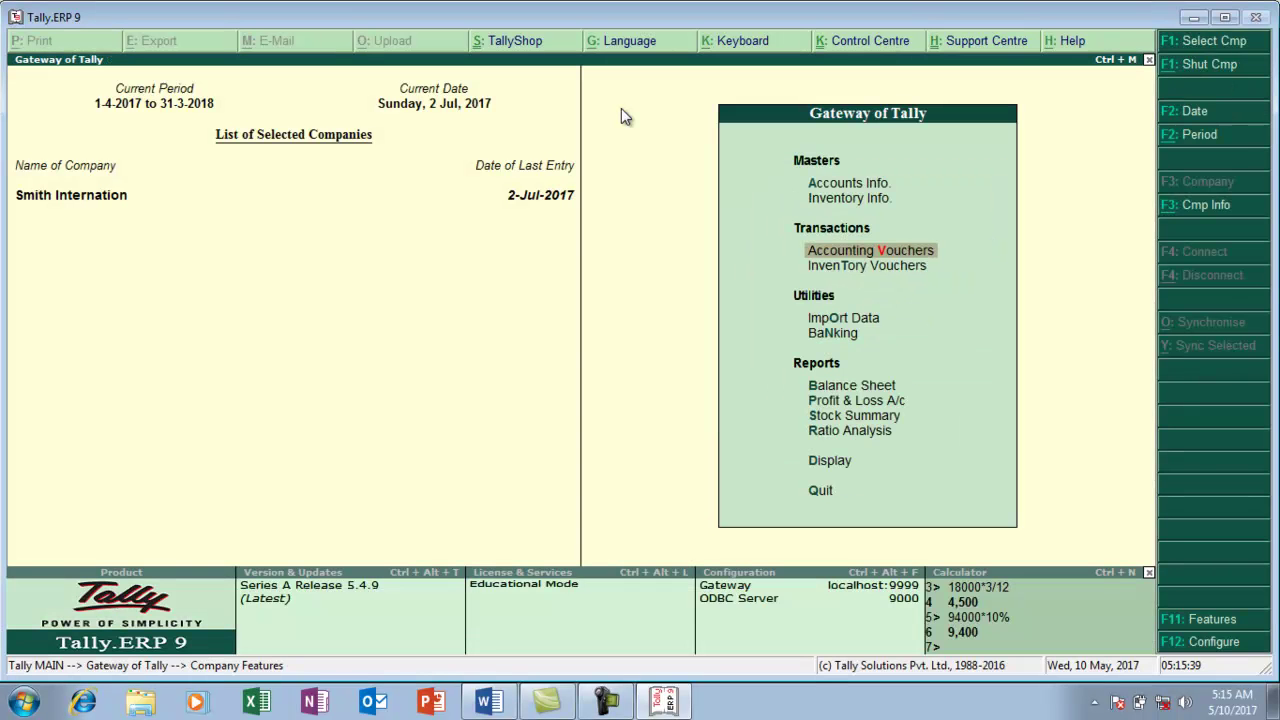
{"action": "key", "text": "Return"}
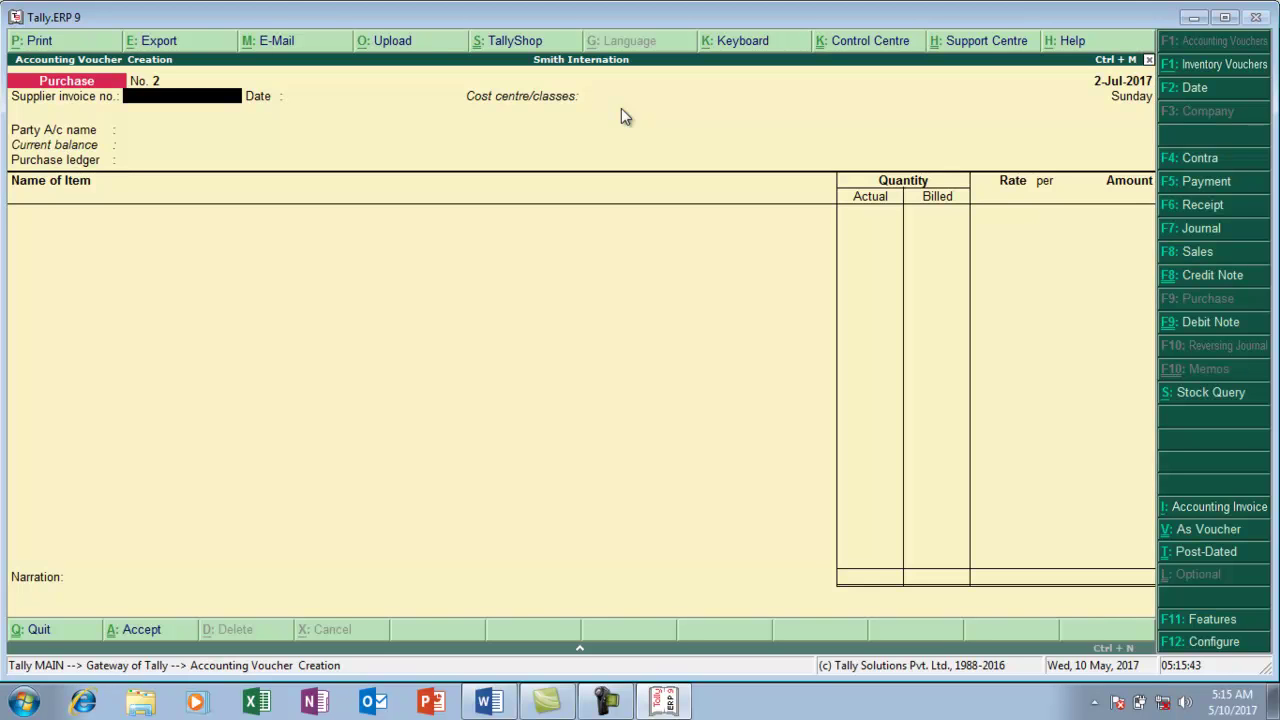
Switch to a Debit Note voucher and start entering the original invoice number.
{"action": "key", "text": "ctrl+F9"}
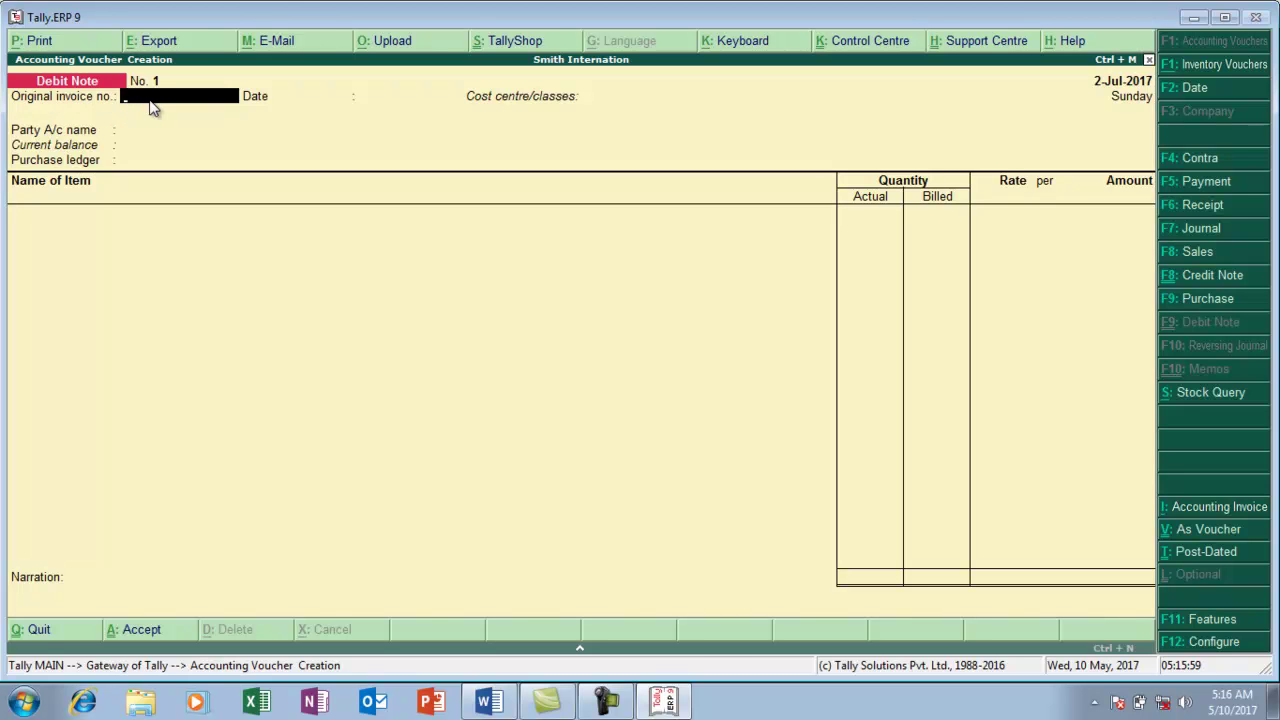
{"action": "type", "text": "piu"}
{"action": "key", "text": "BackSpace"}
{"action": "type", "text": "ur/139/2016-17"}
{"action": "key", "text": "alt+Tab"}
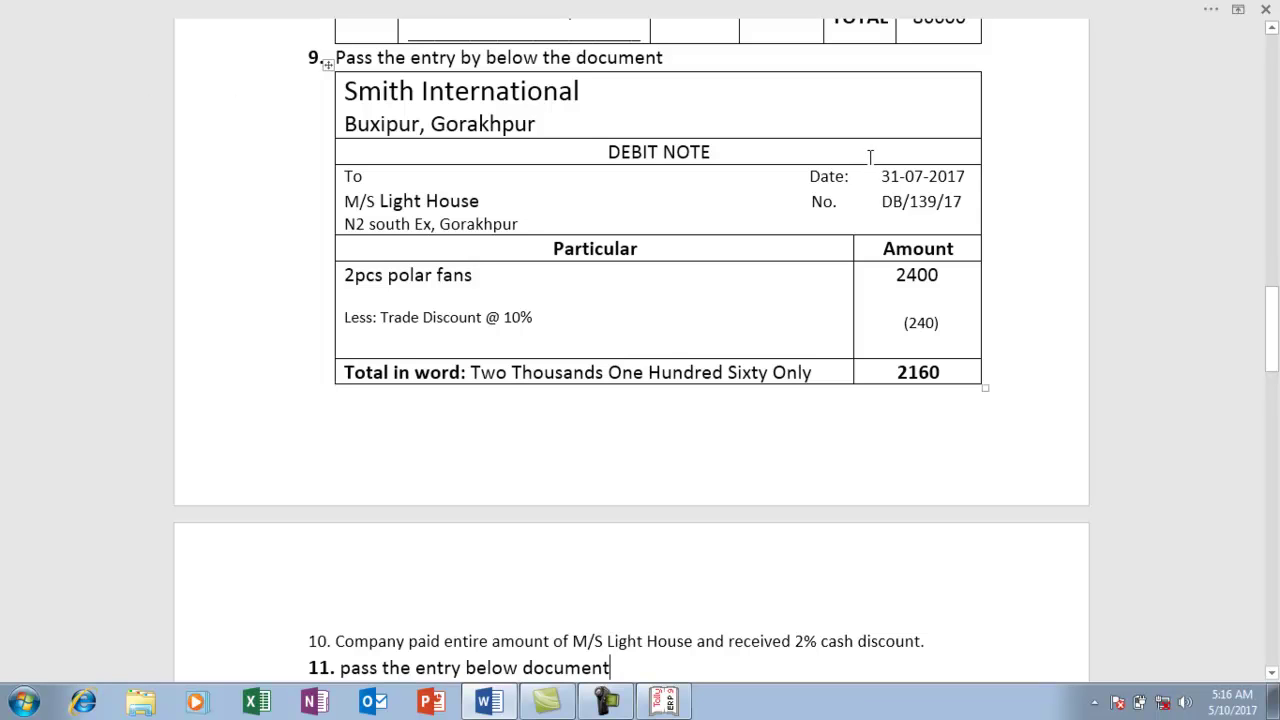
{"action": "key", "text": "alt+Tab"}
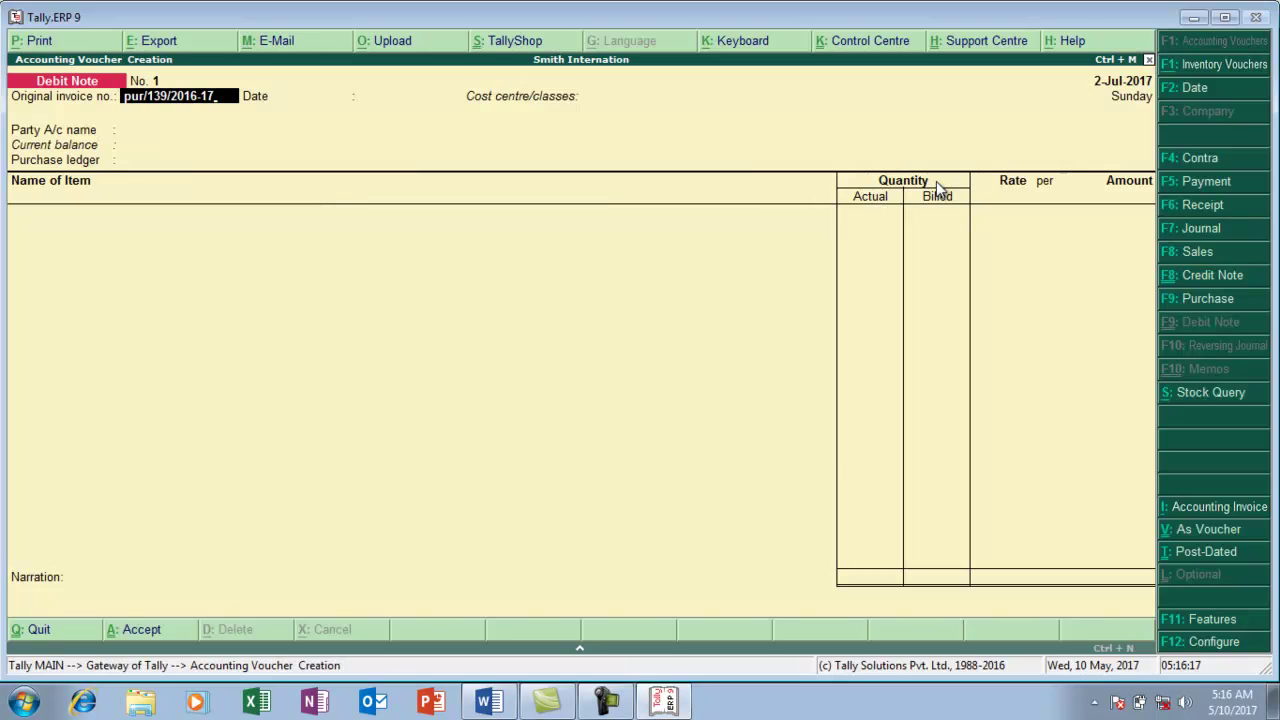
Date the debit note 31-Jul-2017 and complete the original invoice number and date.
{"action": "key", "text": "F2"}
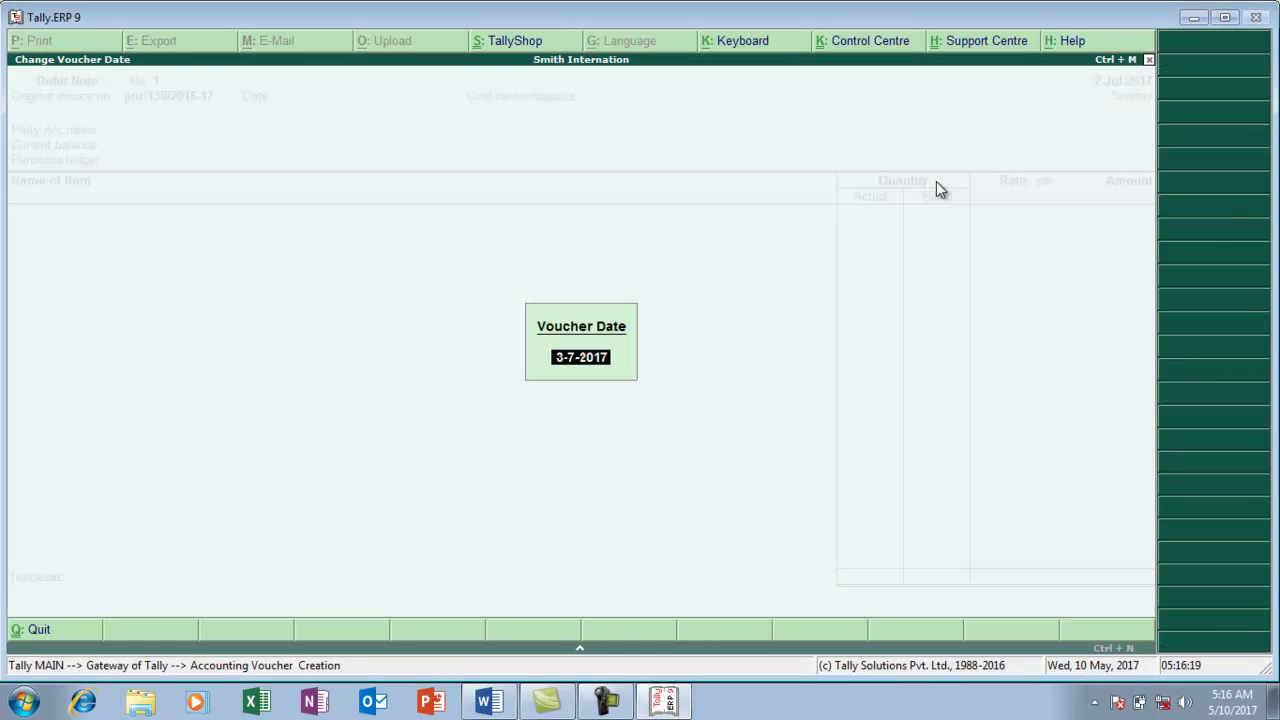
{"action": "type", "text": "31-7"}
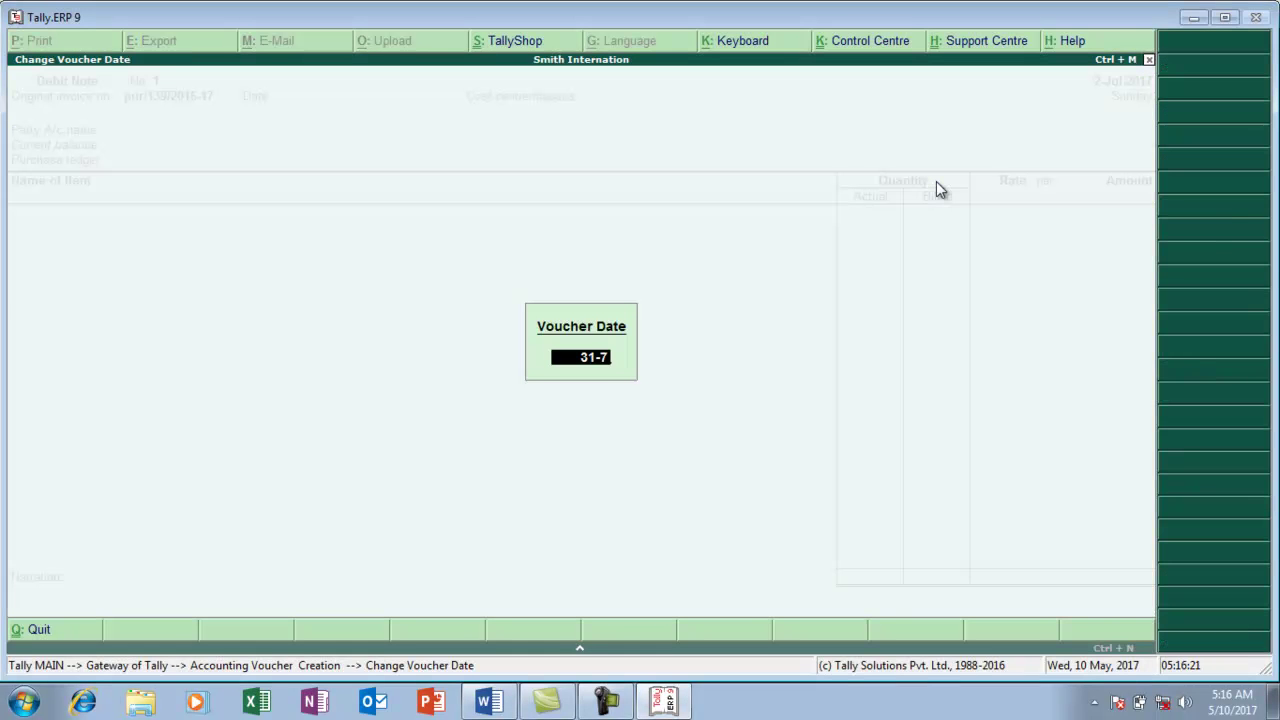
{"action": "key", "text": "Return"}
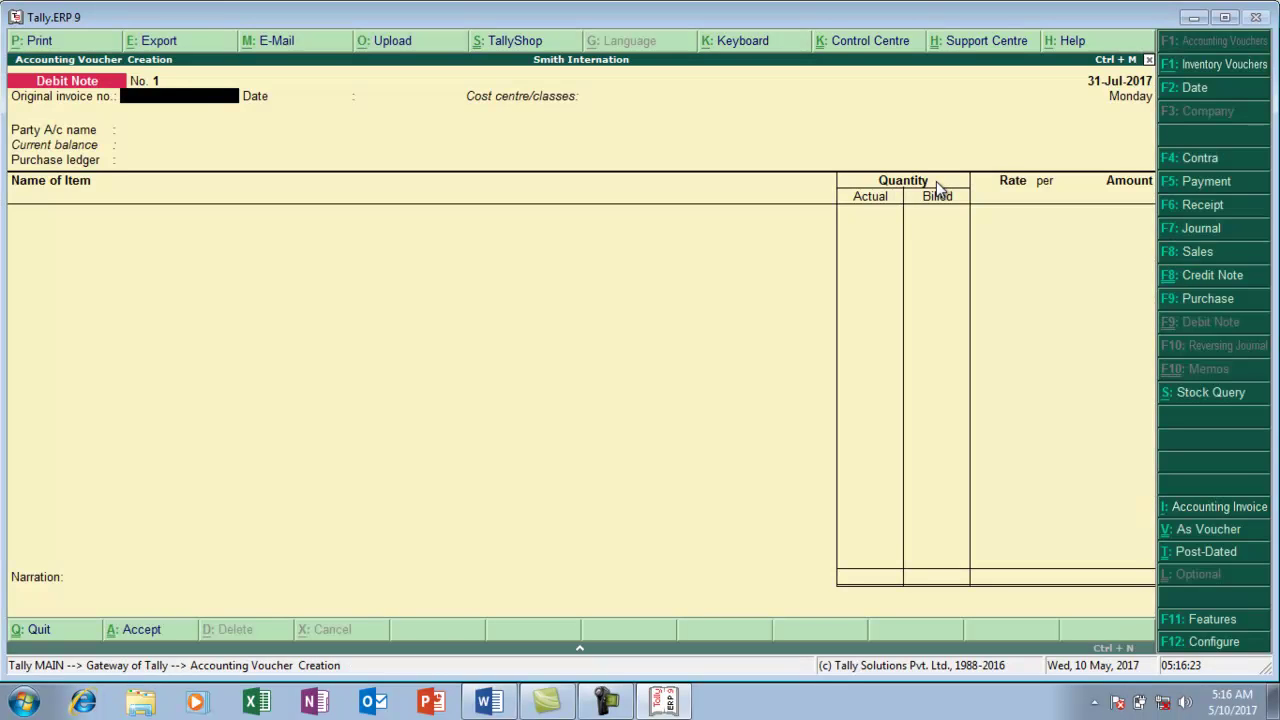
{"action": "type", "text": "pu"}
{"action": "type", "text": "9/2016-17"}
{"action": "key", "text": "Return"}
{"action": "key", "text": "Return"}
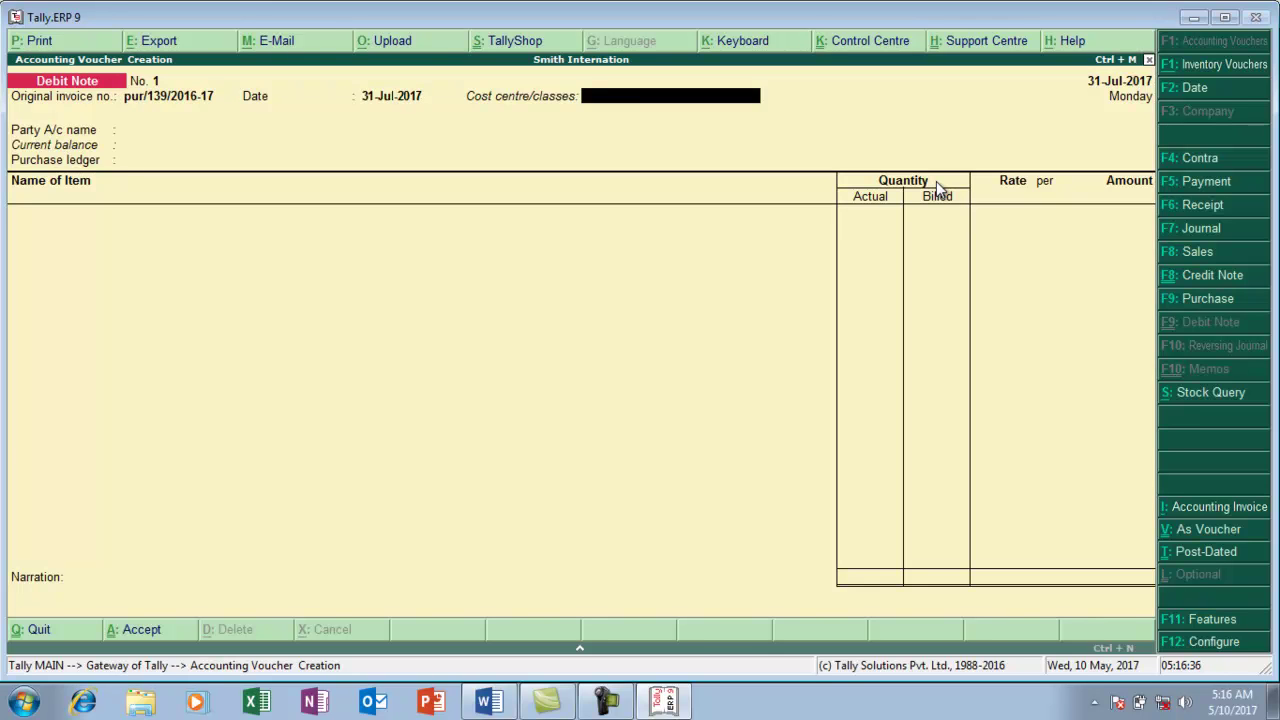
{"action": "key", "text": "Return"}
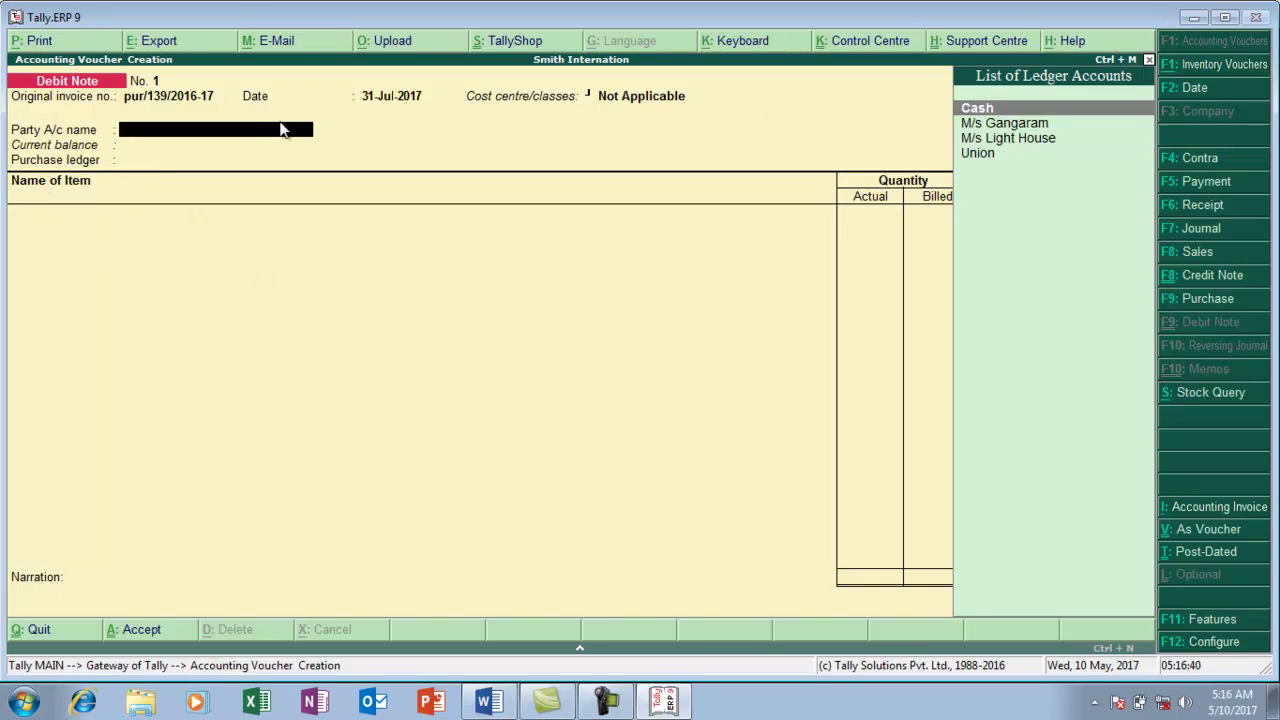
Select M/s Light House as the party and Purchase as the purchase ledger.
{"action": "key", "text": "Down"}
{"action": "key", "text": "Down"}
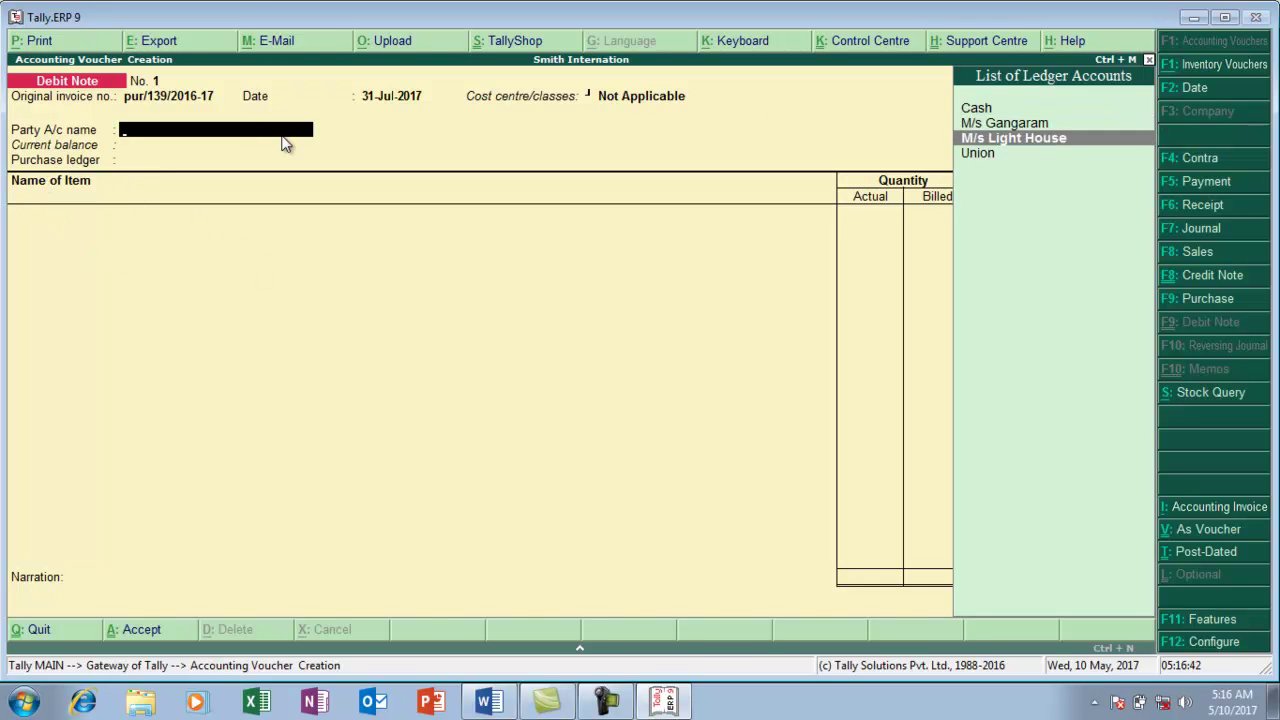
{"action": "key", "text": "Return"}
{"action": "key", "text": "Return"}
{"action": "key", "text": "Return"}
{"action": "key", "text": "Return"}
{"action": "key", "text": "Return"}
{"action": "key", "text": "Return"}
{"action": "key", "text": "Return"}
{"action": "key", "text": "Return"}
{"action": "key", "text": "Return"}
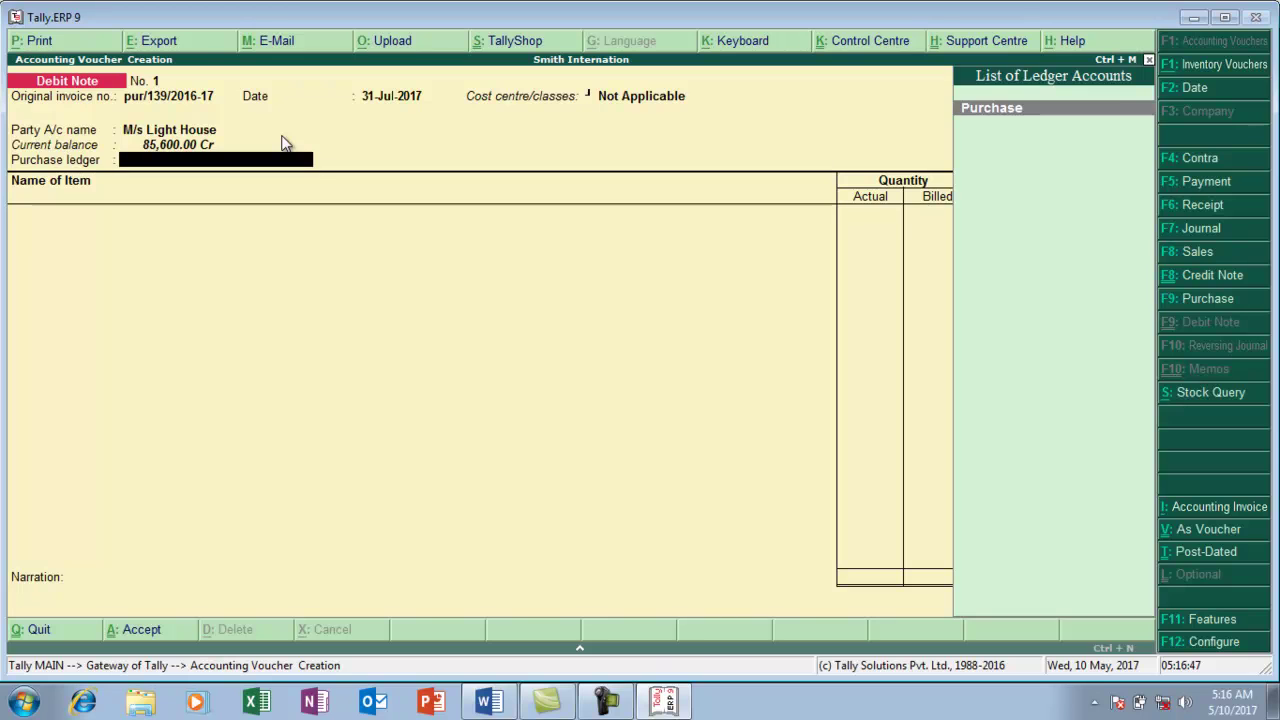
{"action": "key", "text": "Return"}
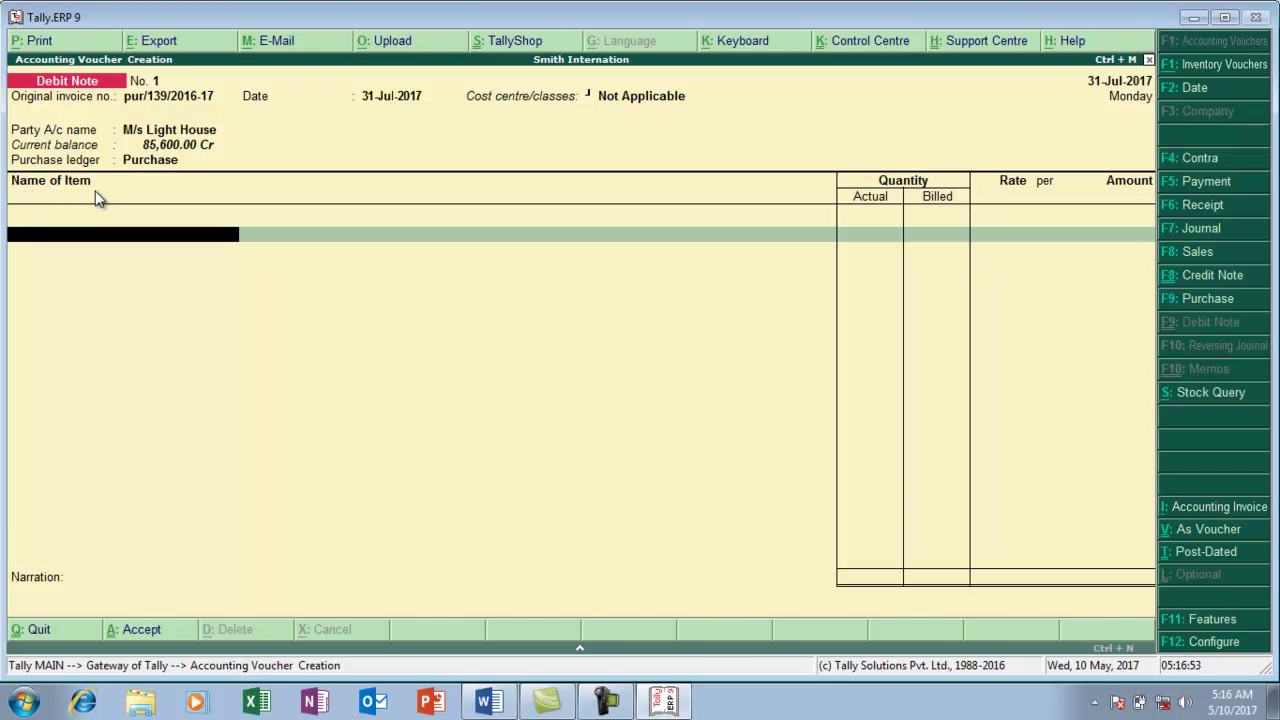
{"action": "key", "text": "ctrl+v"}
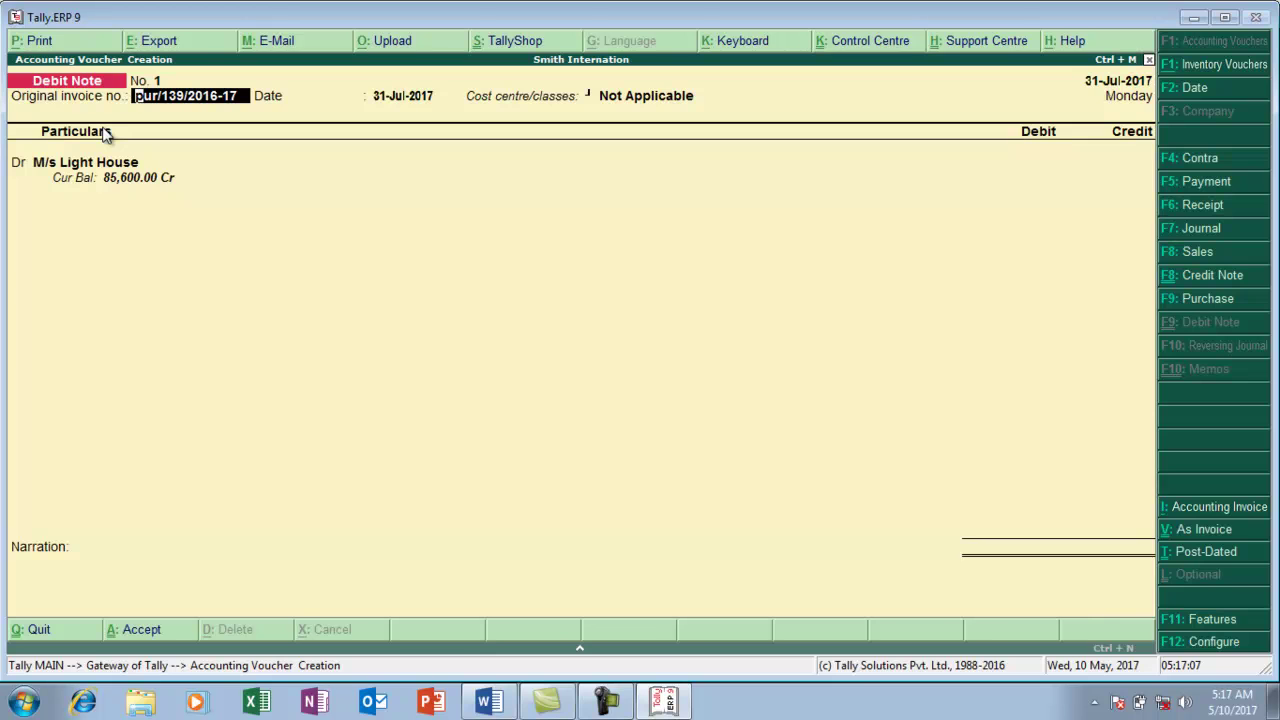
{"action": "key", "text": "ctrl+v"}
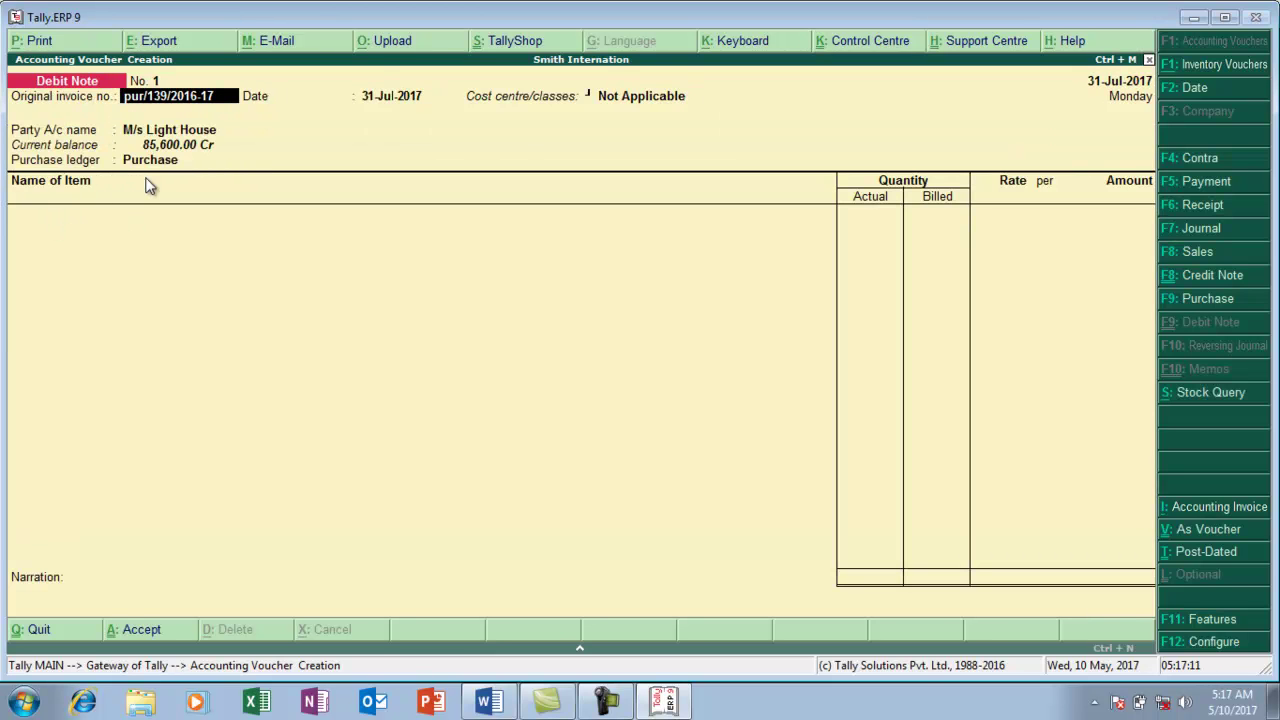
{"action": "key", "text": "Return"}
{"action": "key", "text": "Return"}
{"action": "key", "text": "Return"}
{"action": "key", "text": "Return"}
{"action": "key", "text": "Return"}
{"action": "key", "text": "Return"}
{"action": "key", "text": "Return"}
{"action": "key", "text": "Return"}
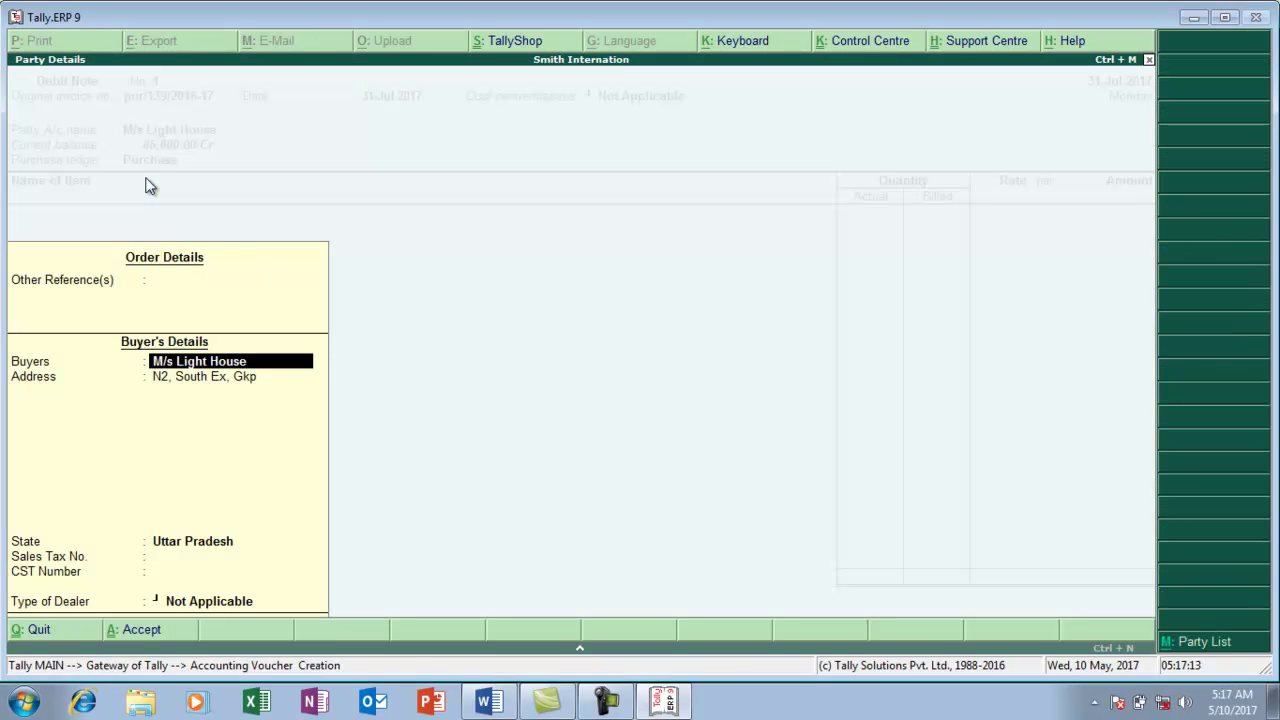
Add 2 pcs of Pollar Fan at the default 1,000 rate.
{"action": "key", "text": "Return"}
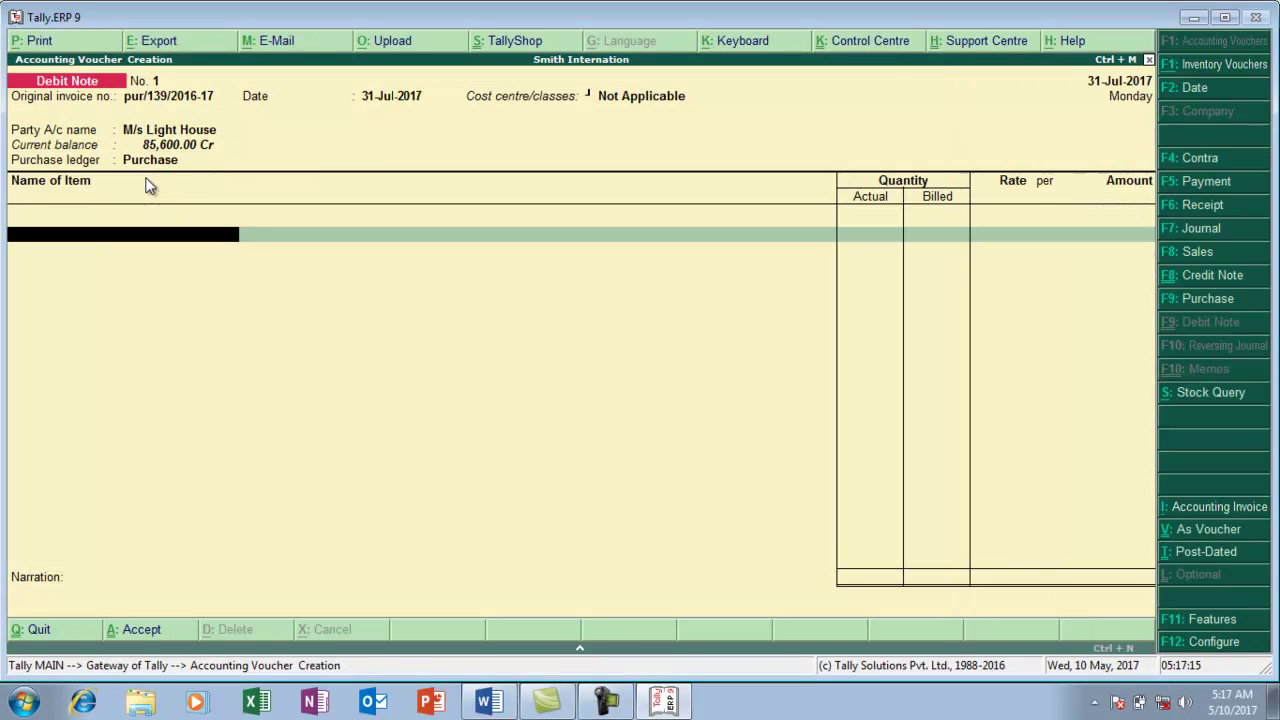
{"action": "type", "text": "P"}
{"action": "key", "text": "Down"}
{"action": "key", "text": "Return"}
{"action": "type", "text": "2"}
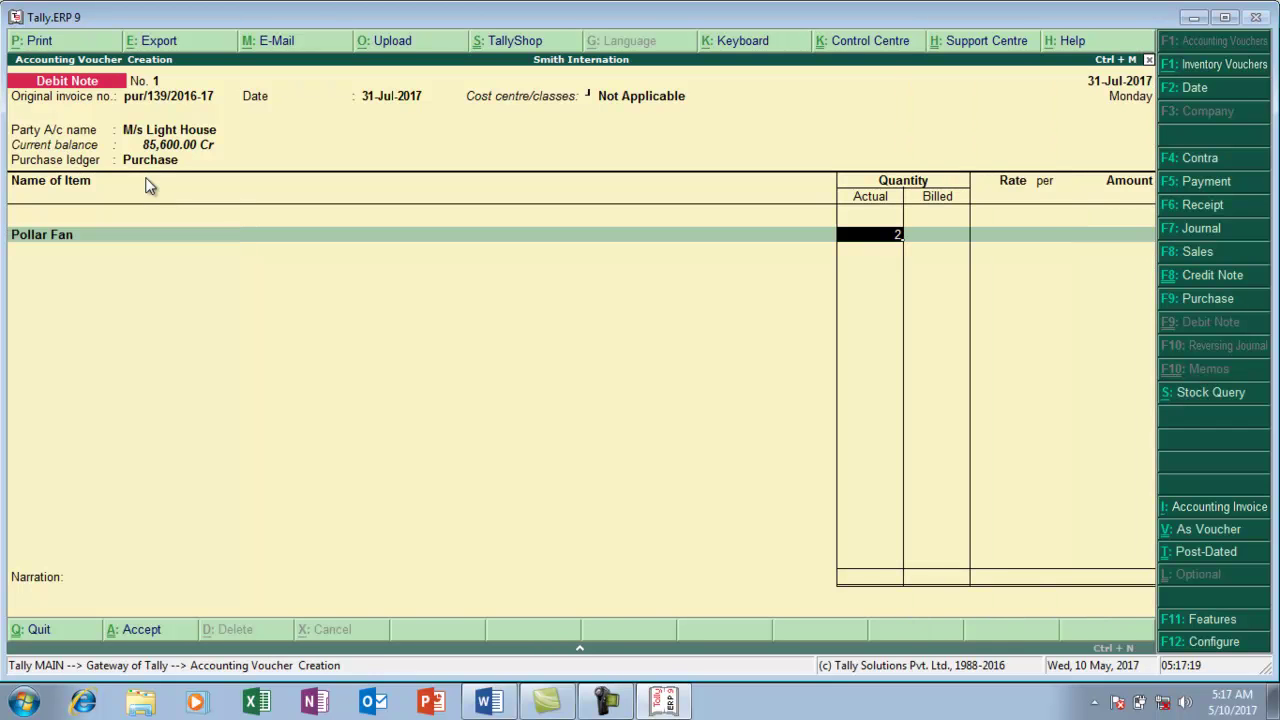
{"action": "key", "text": "Return"}
{"action": "key", "text": "Return"}
{"action": "key", "text": "Return"}
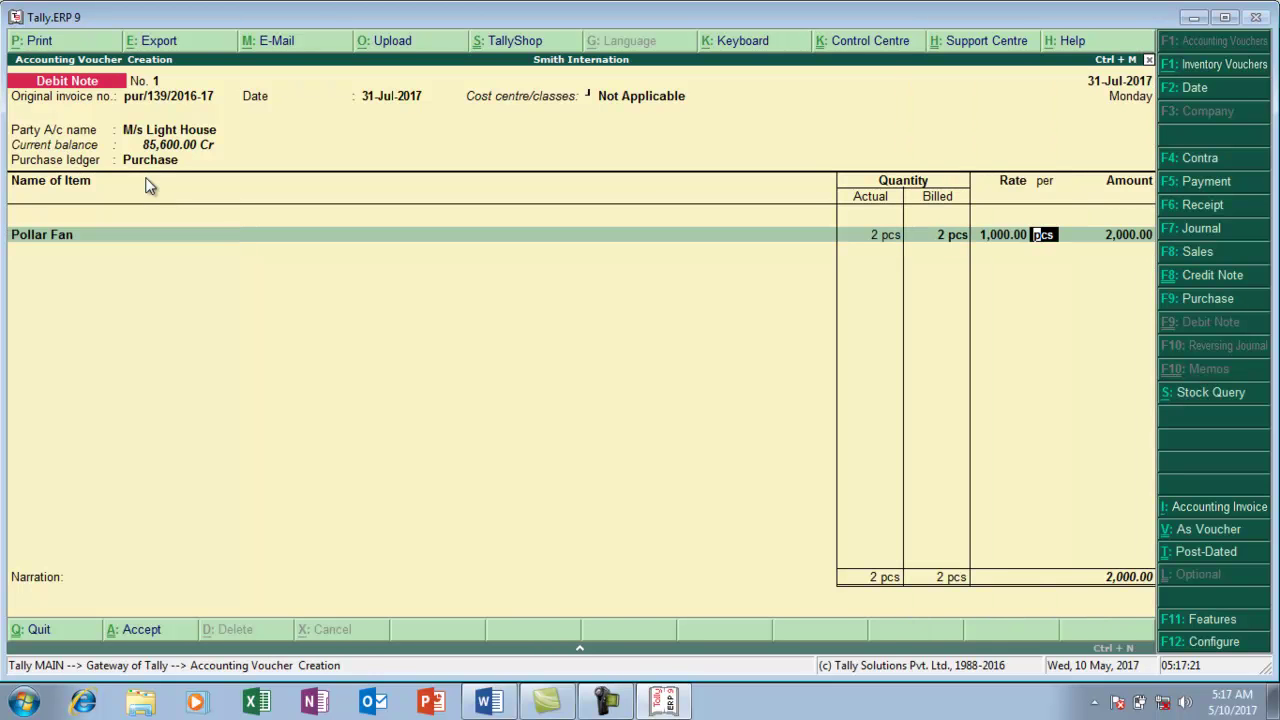
{"action": "key", "text": "BackSpace"}
{"action": "key", "text": "alt+Tab"}
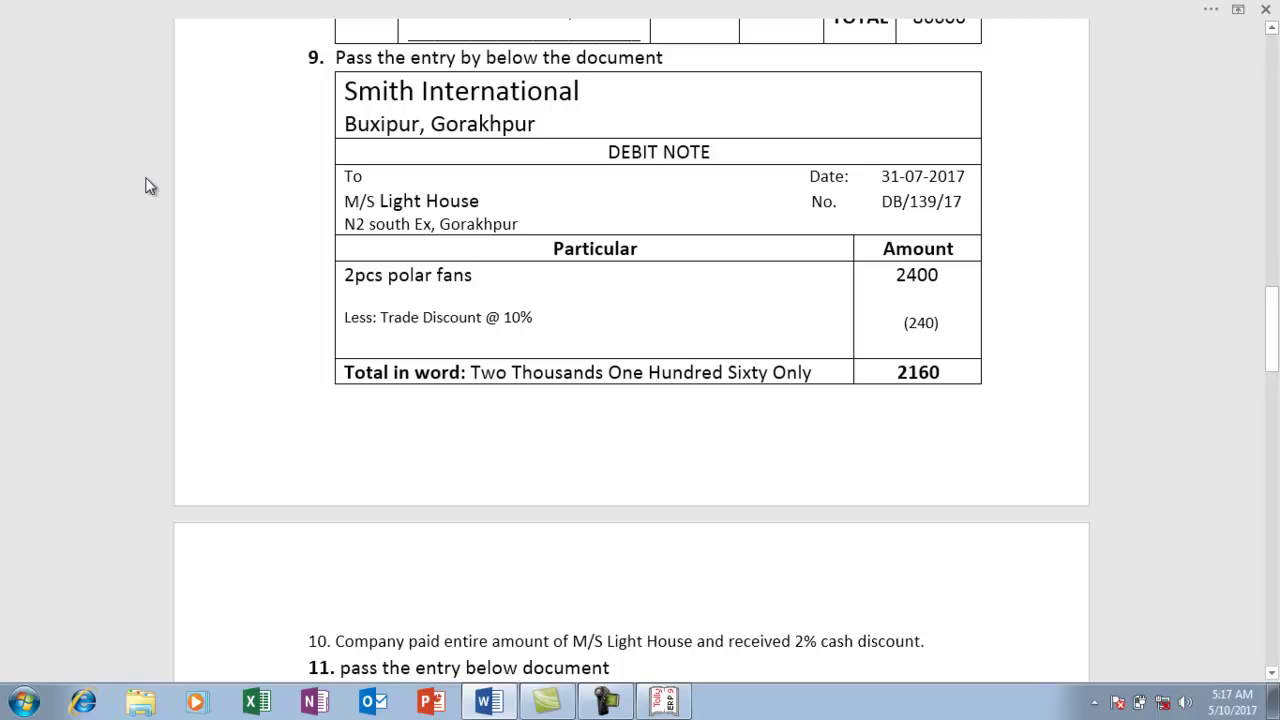
Replace 'polar' with 'table' so the Word item line reads '2pcs table fans'.
{"action": "left_click", "coordinate": [431, 278]}
{"action": "key", "text": "BackSpace"}
{"action": "key", "text": "BackSpace"}
{"action": "key", "text": "BackSpace"}
{"action": "key", "text": "BackSpace"}
{"action": "key", "text": "BackSpace"}
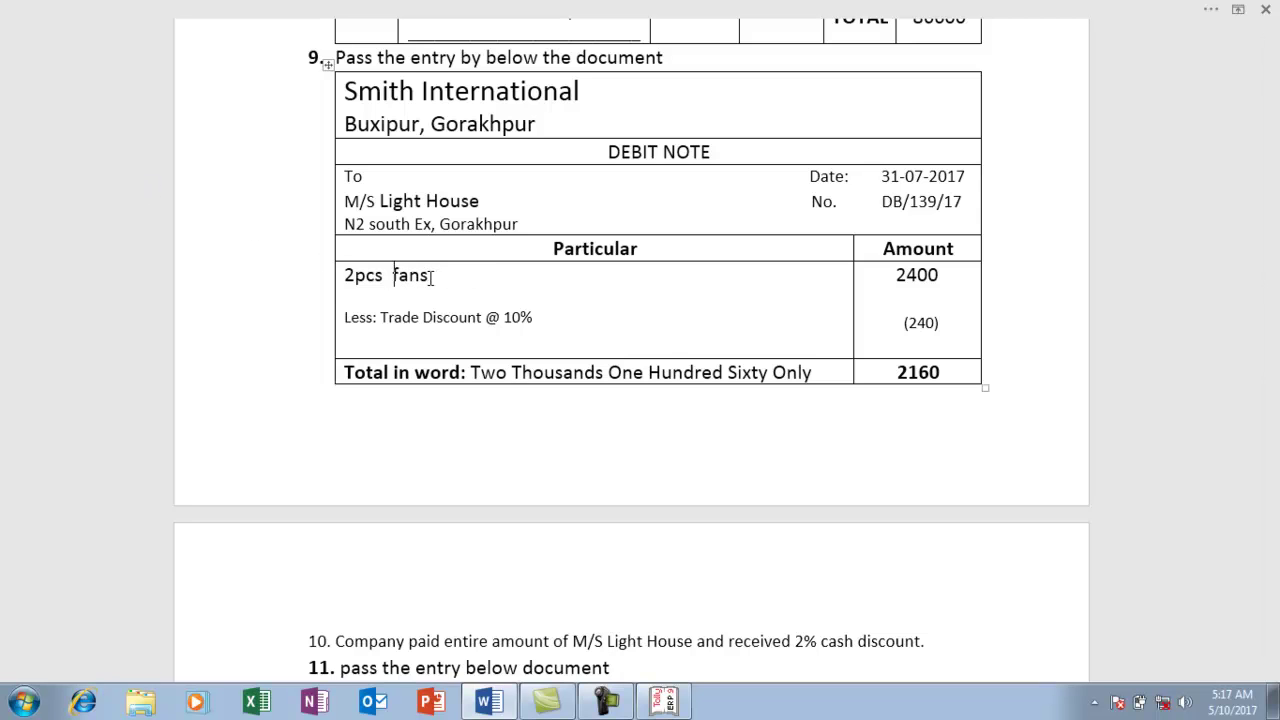
{"action": "type", "text": "table"}
{"action": "key", "text": "Return"}
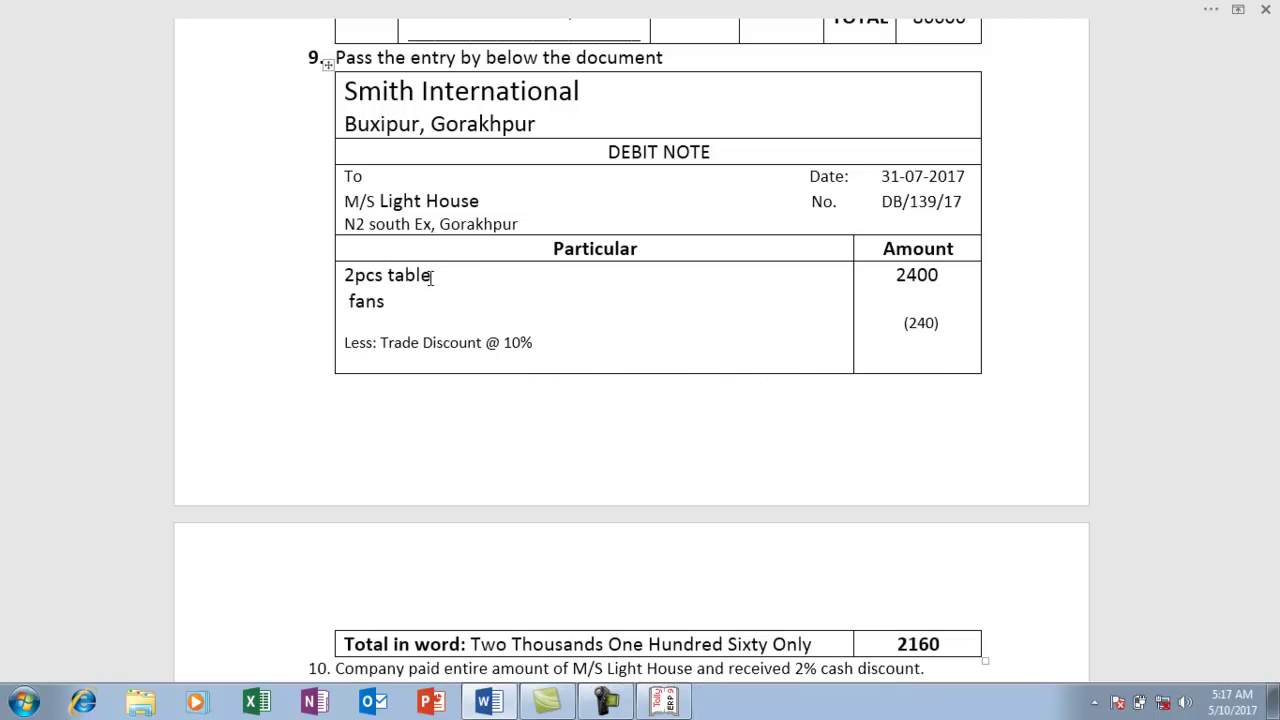
{"action": "key", "text": "BackSpace"}
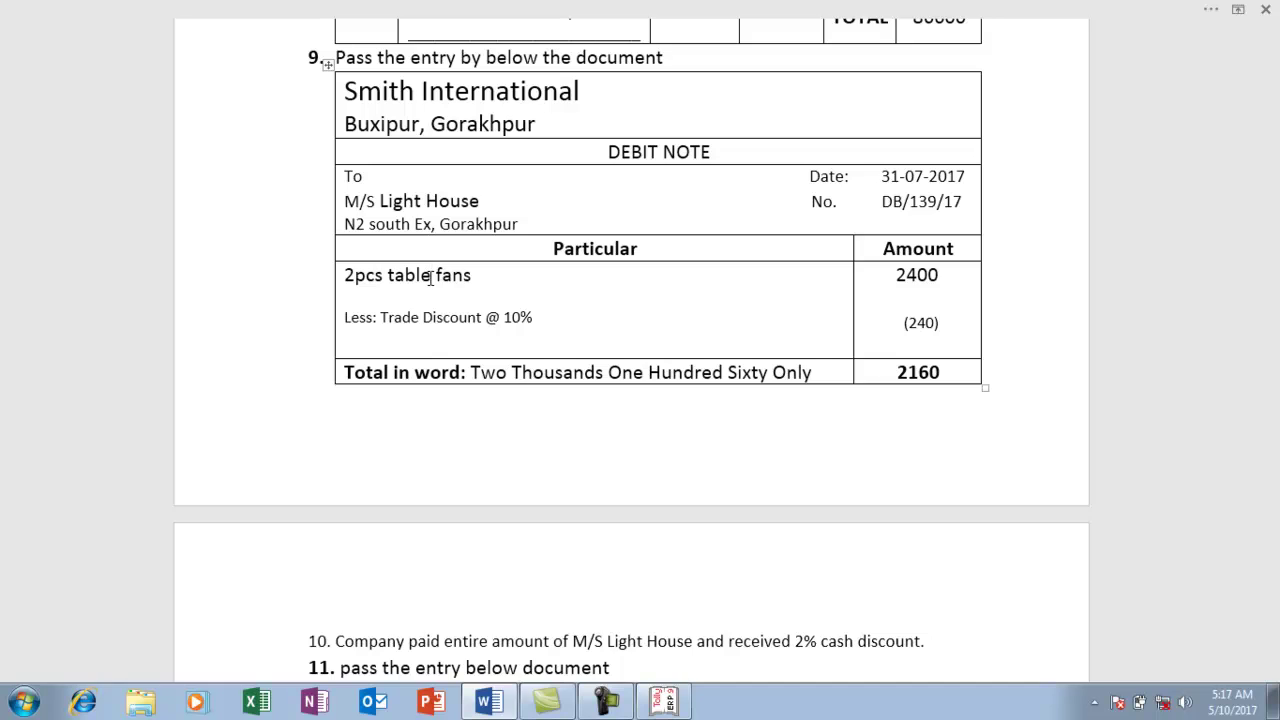
{"action": "key", "text": "alt+Tab"}
{"action": "key", "text": "BackSpace"}
{"action": "key", "text": "BackSpace"}
{"action": "key", "text": "BackSpace"}
Enter Table Fan as the item, accepting 2 pcs at 1,200.00 for 2,400.00.
{"action": "type", "text": "T"}
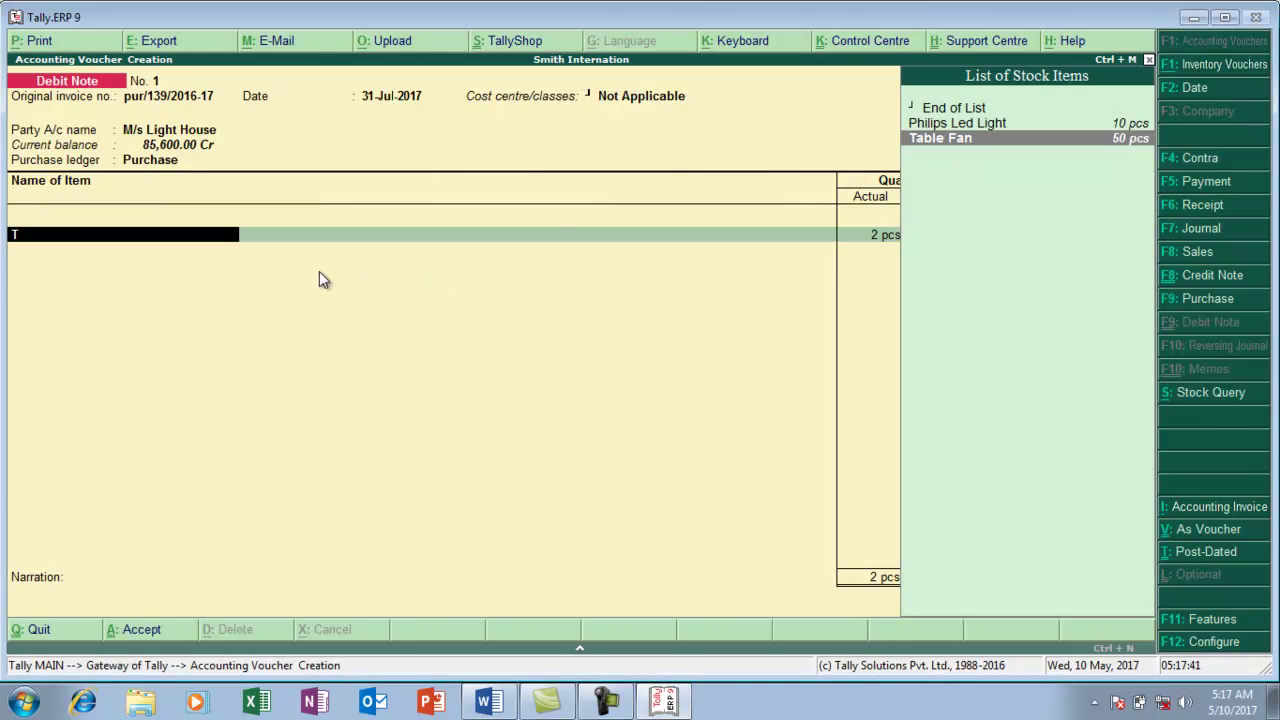
{"action": "key", "text": "Return"}
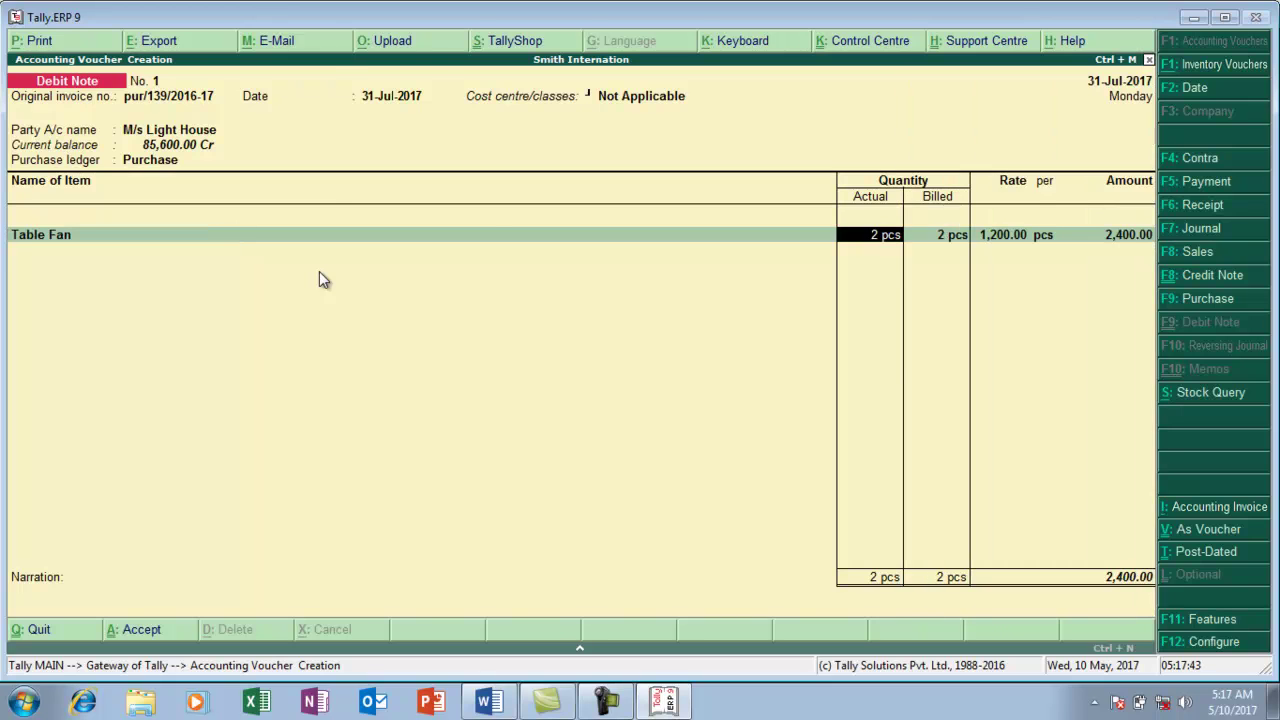
{"action": "key", "text": "alt+Tab"}
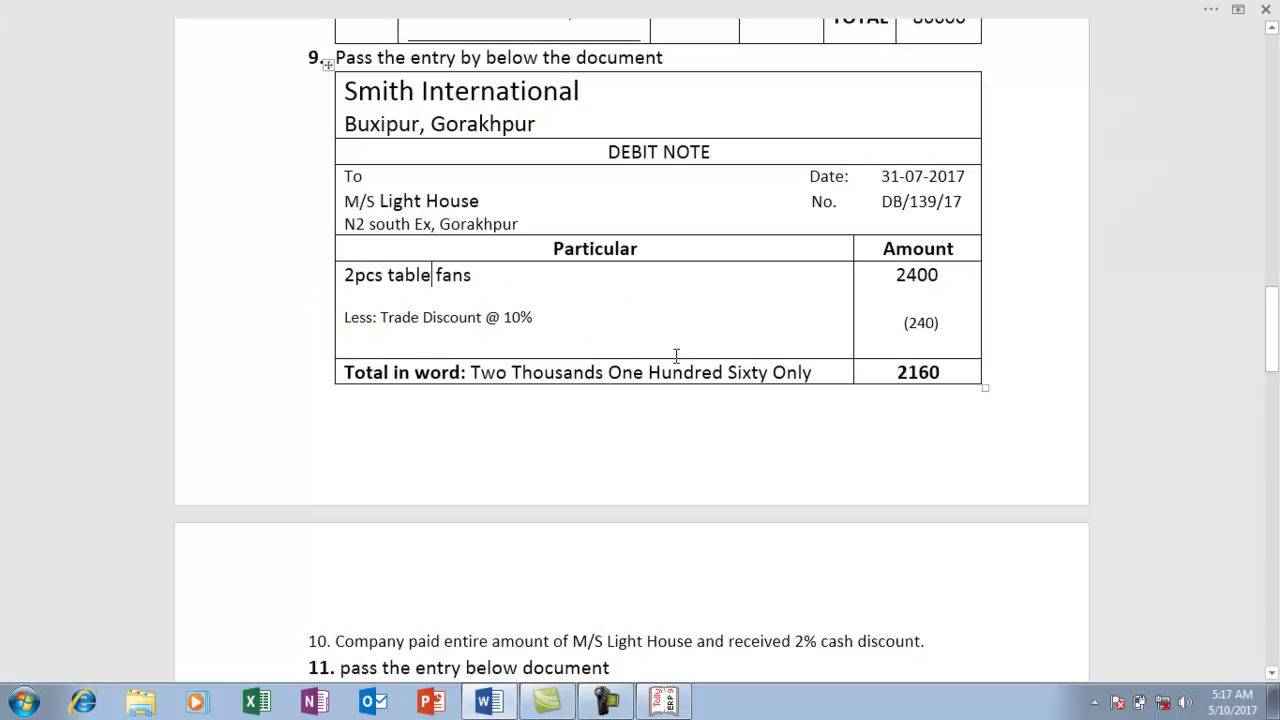
{"action": "key", "text": "alt+Tab"}
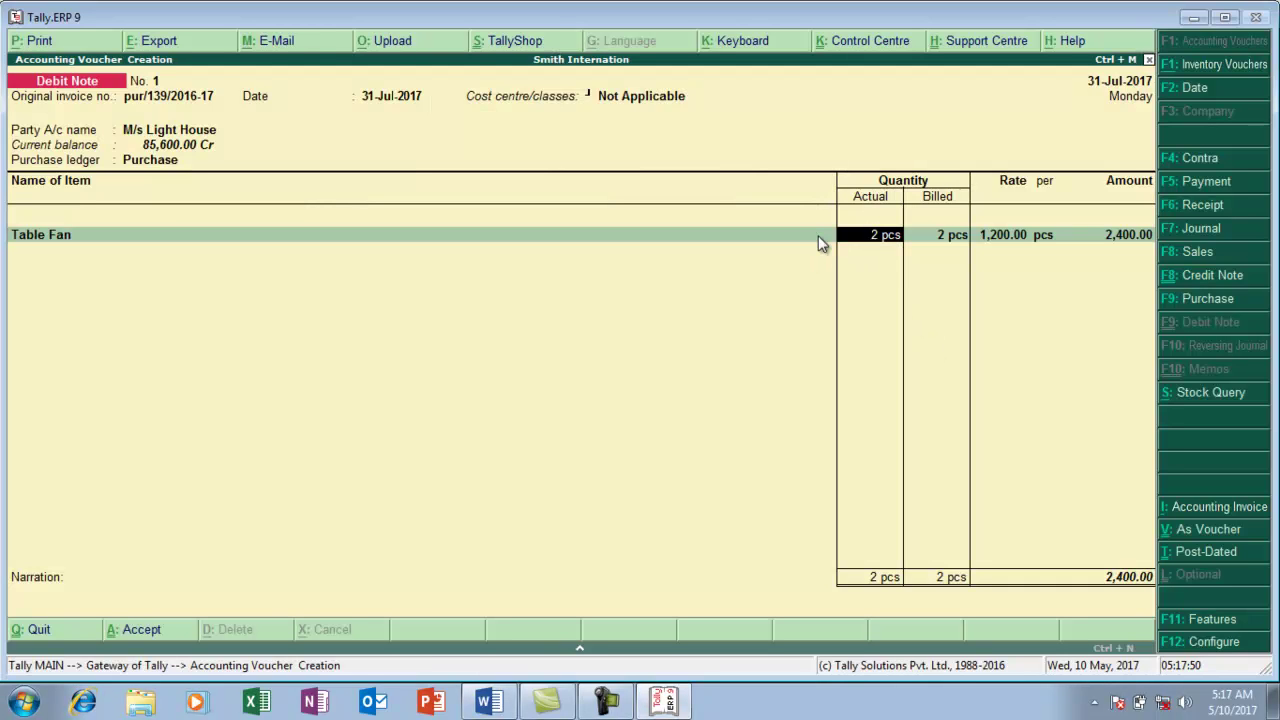
{"action": "key", "text": "Return"}
{"action": "key", "text": "Return"}
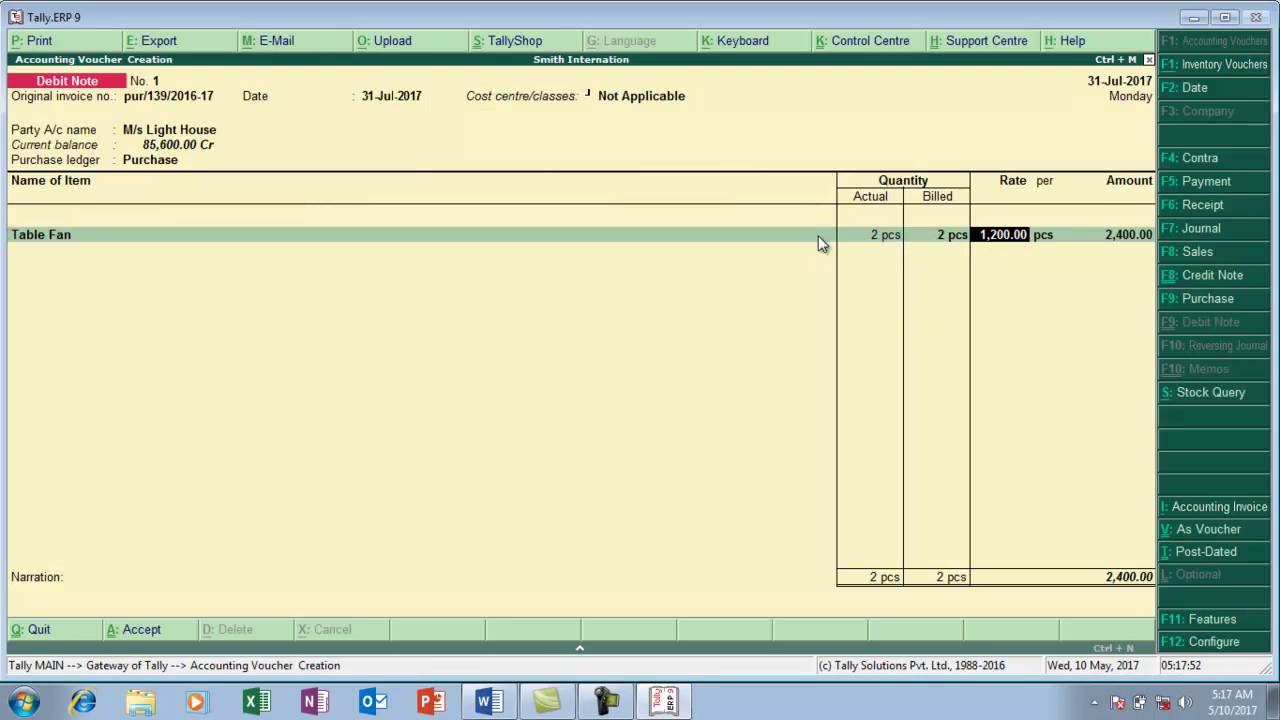
{"action": "key", "text": "Return"}
{"action": "key", "text": "Return"}
{"action": "key", "text": "Return"}
{"action": "key", "text": "Return"}
{"action": "key", "text": "alt+Tab"}
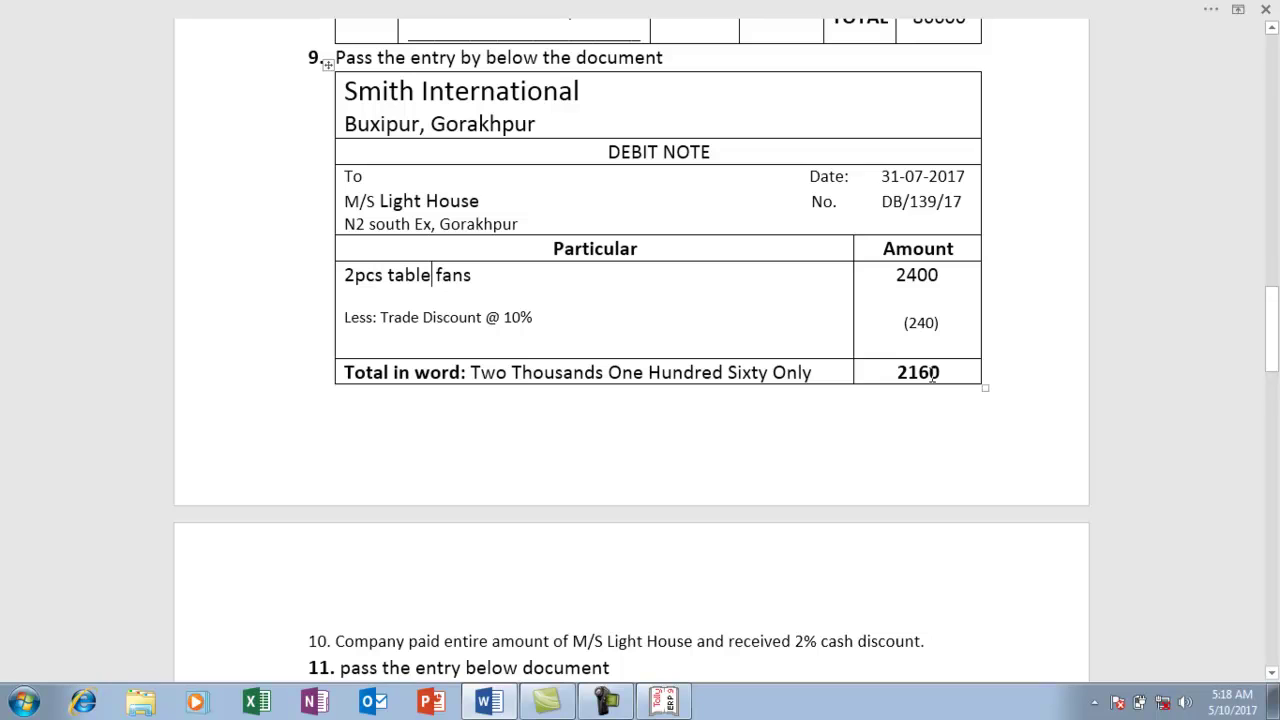
{"action": "key", "text": "alt+Tab"}
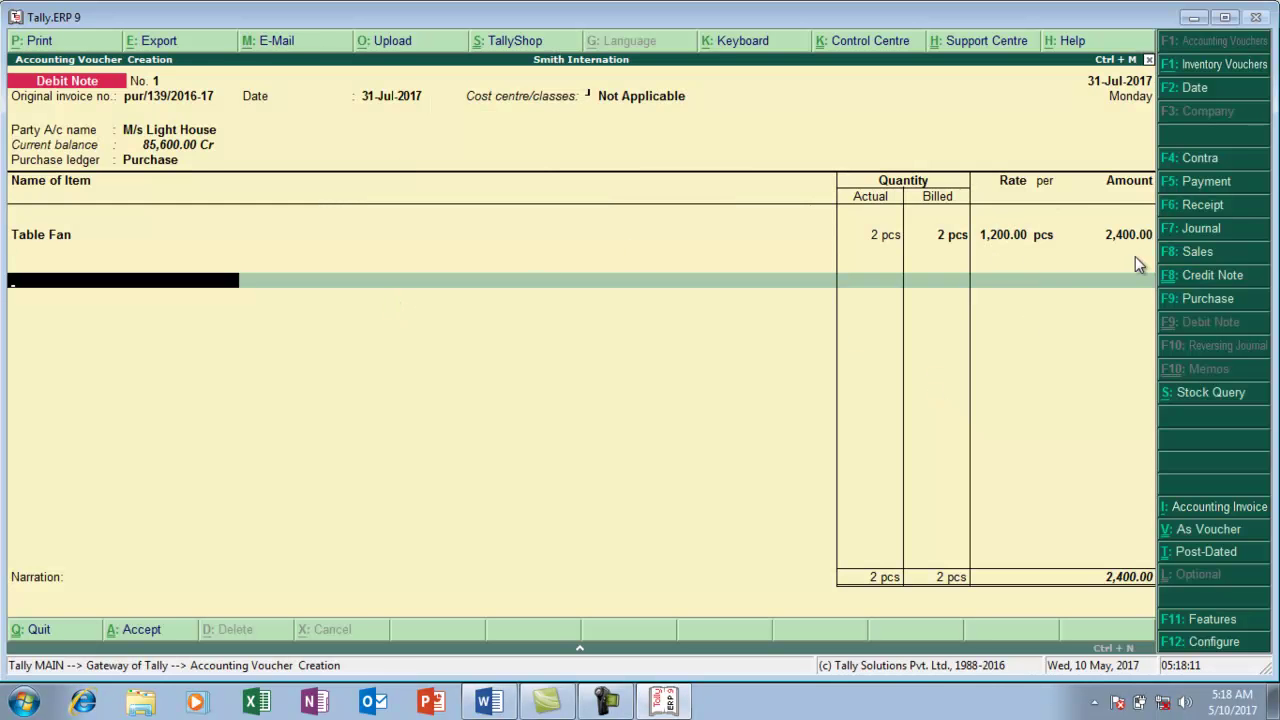
{"action": "key", "text": "alt+Tab"}
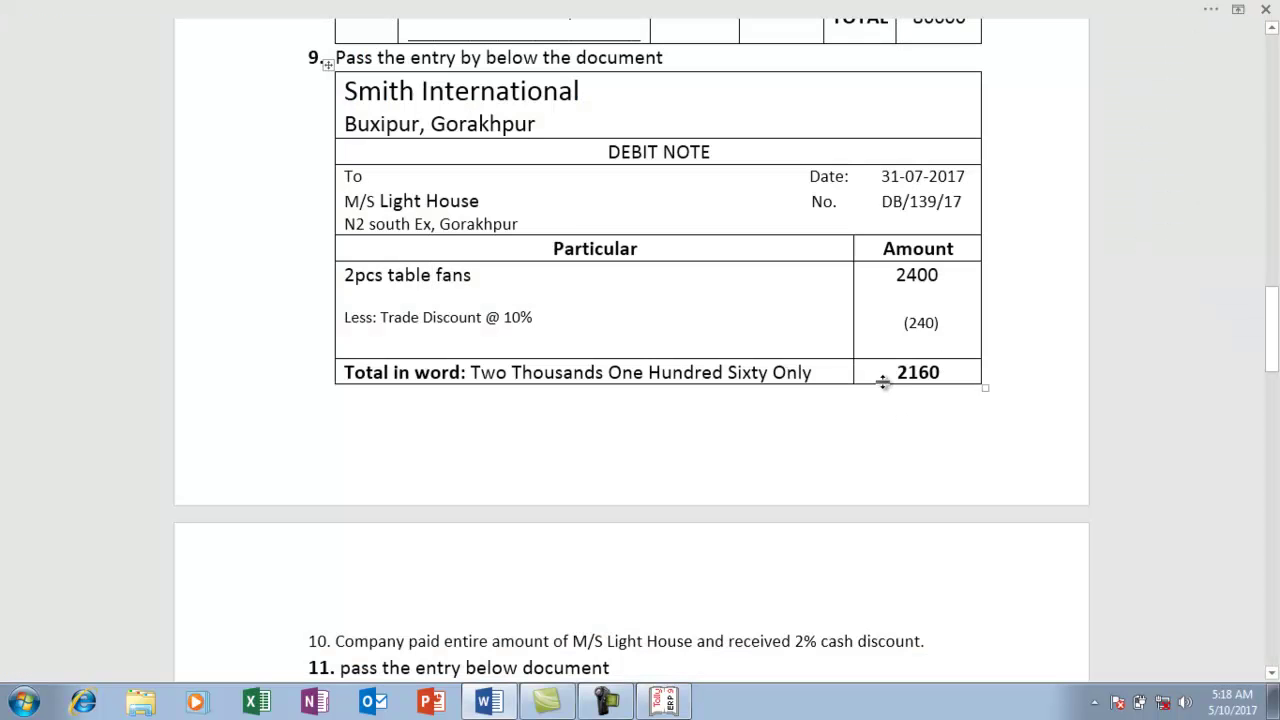
{"action": "key", "text": "alt+Tab"}
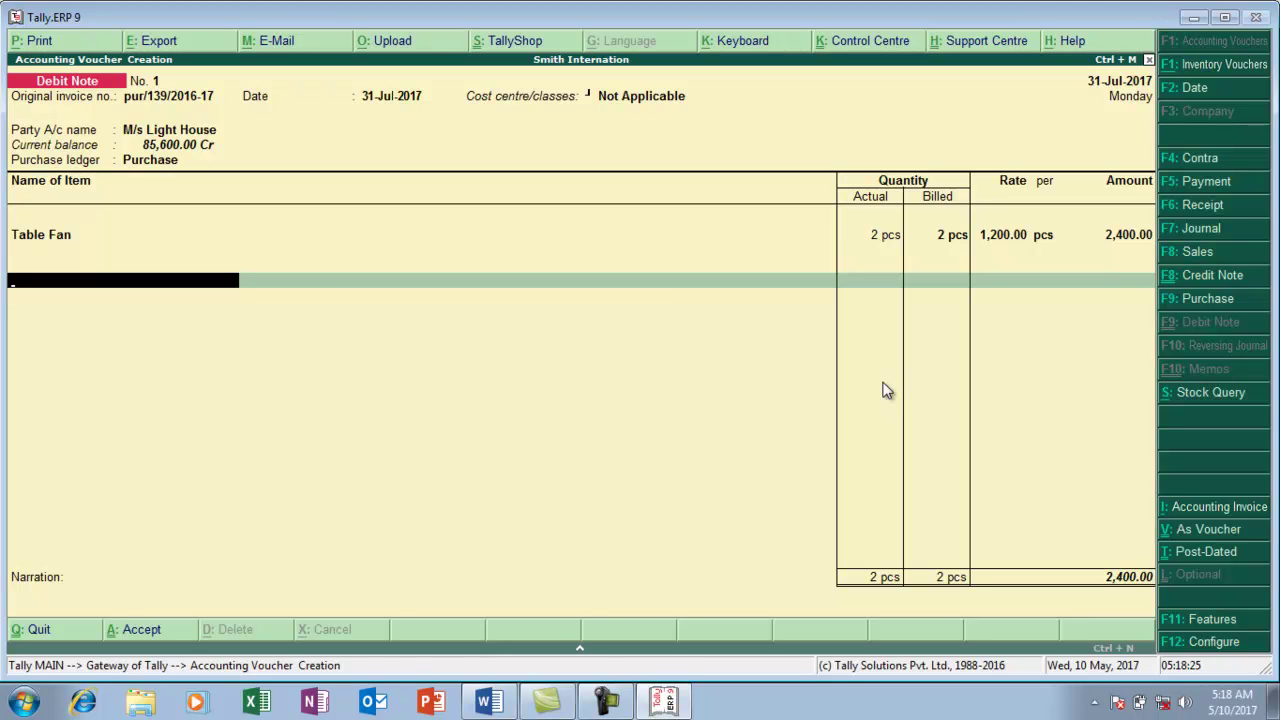
{"action": "type", "text": "T"}
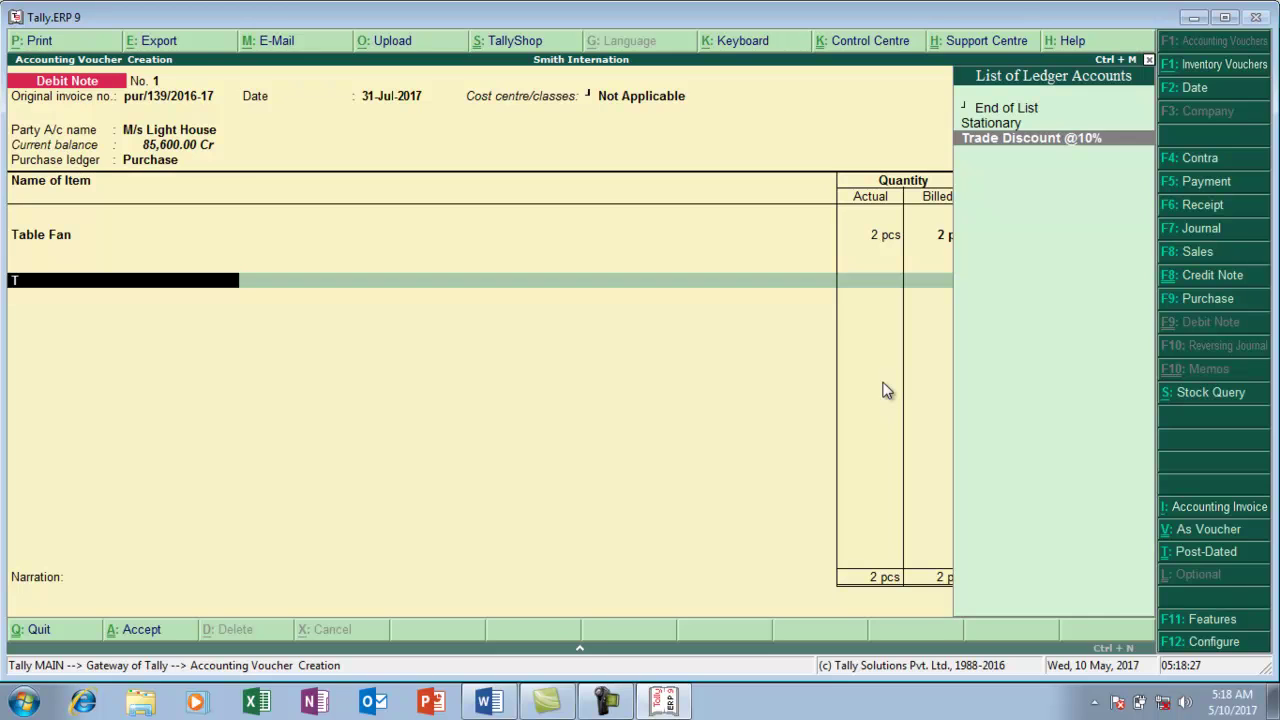
{"action": "key", "text": "Return"}
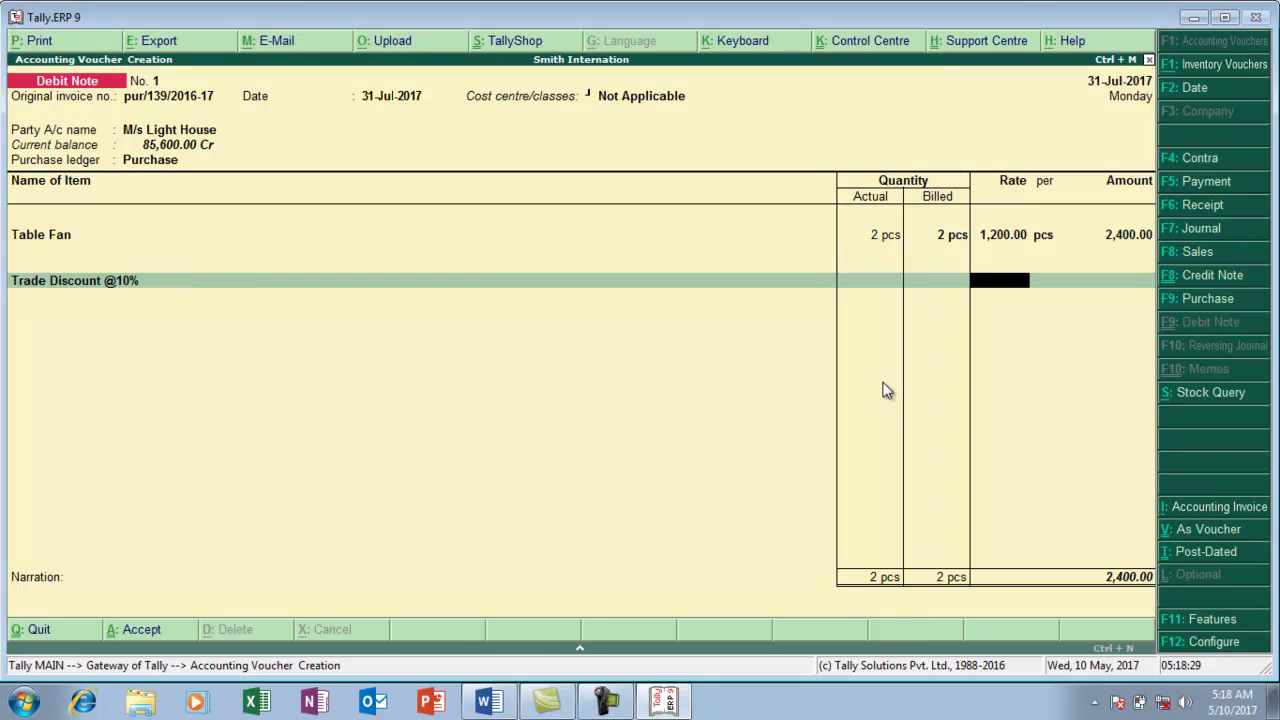
{"action": "key", "text": "Return"}
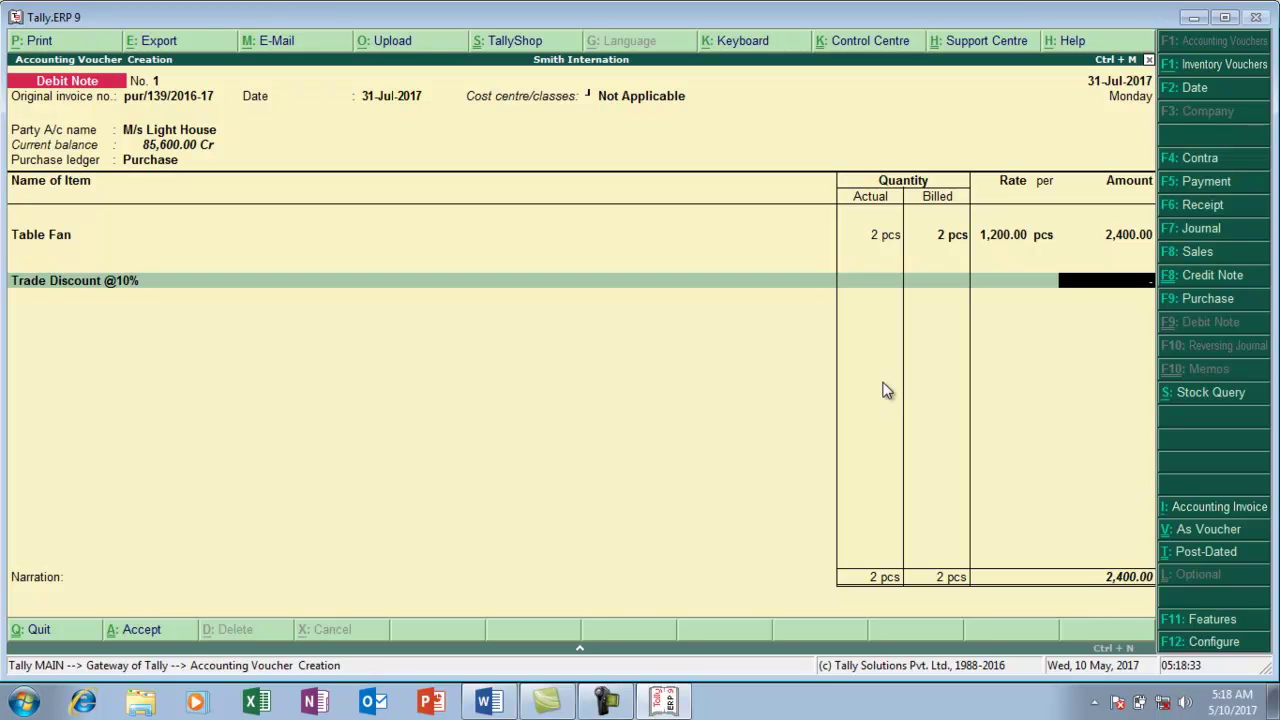
{"action": "key", "text": "ctrl+n"}
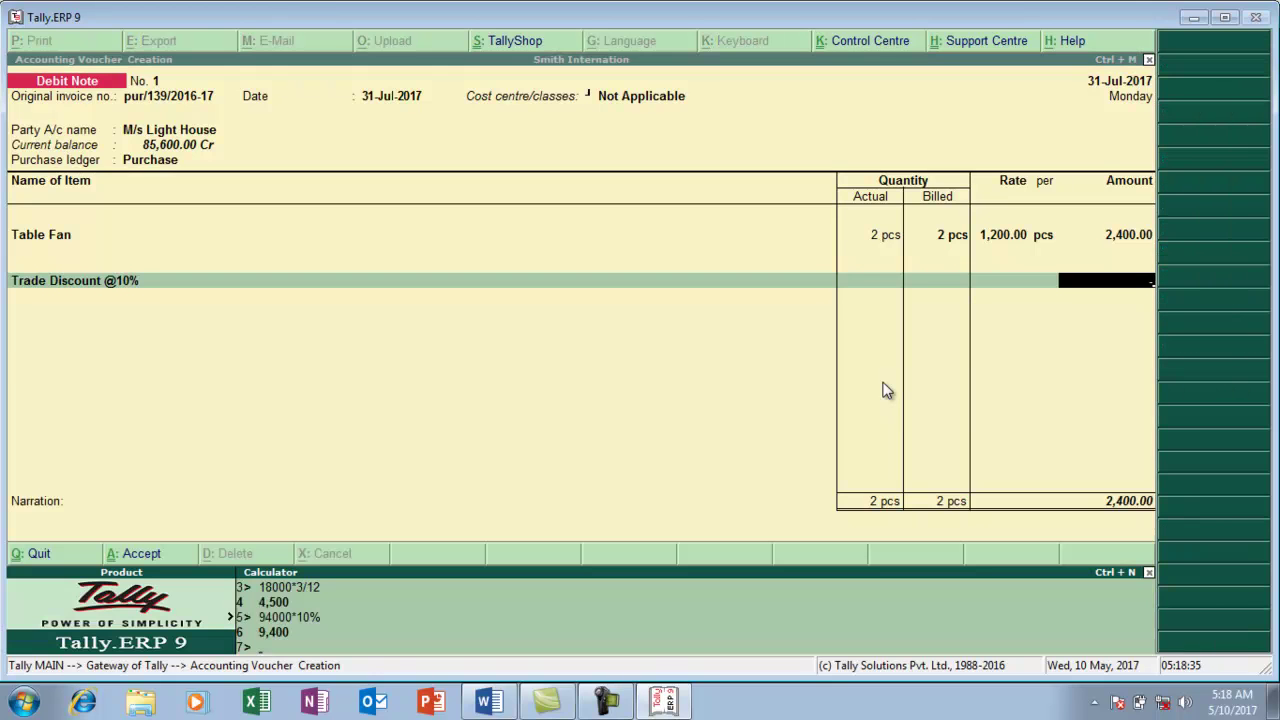
{"action": "type", "text": "2400-110"}
{"action": "key", "text": "BackSpace"}
{"action": "key", "text": "BackSpace"}
{"action": "type", "text": "*10%"}
{"action": "key", "text": "Return"}
{"action": "key", "text": "BackSpace"}
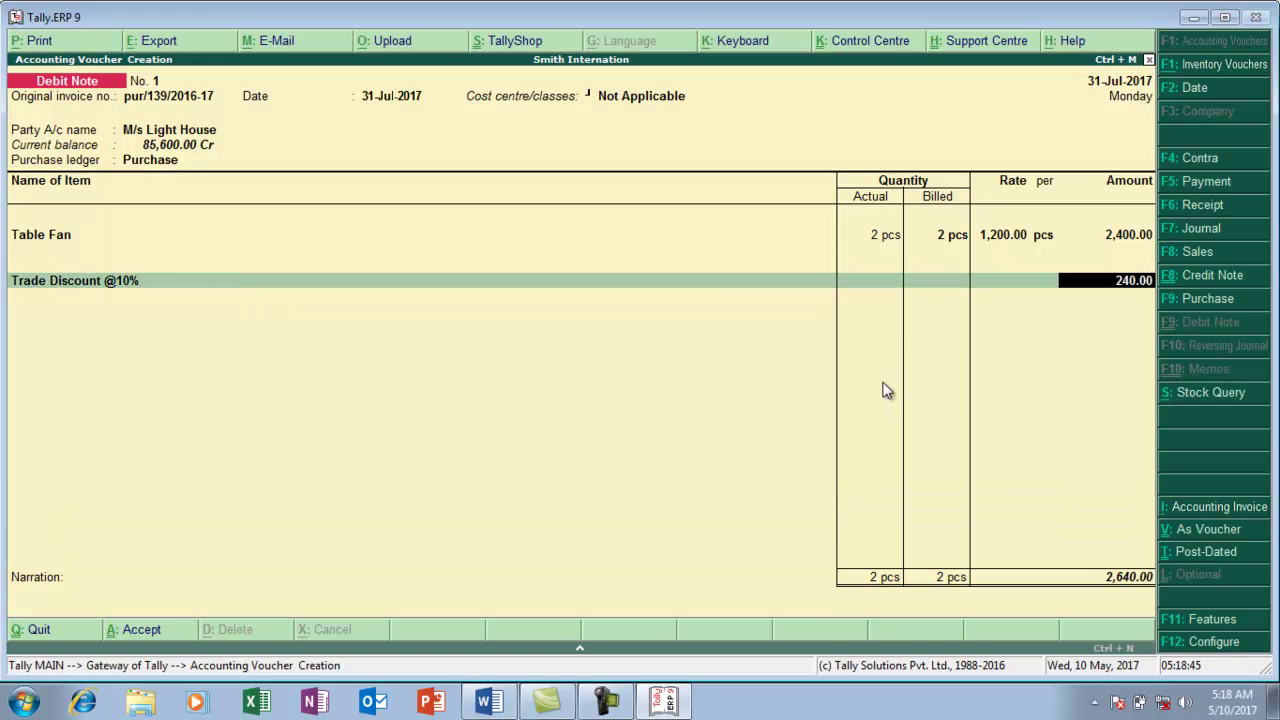
{"action": "type", "text": "-240"}
{"action": "key", "text": "Return"}
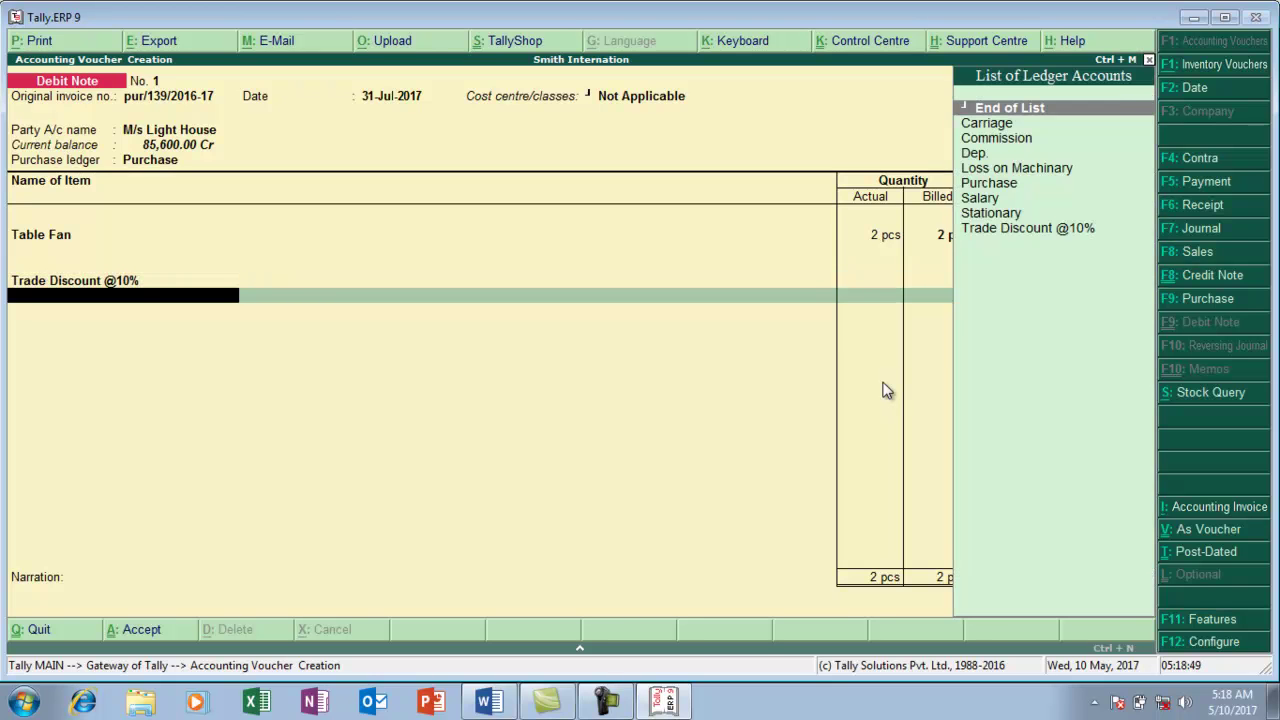
Settle the 2,160.00 debit note against bill Pur/139/2016-17 and save it.
{"action": "key", "text": "Return"}
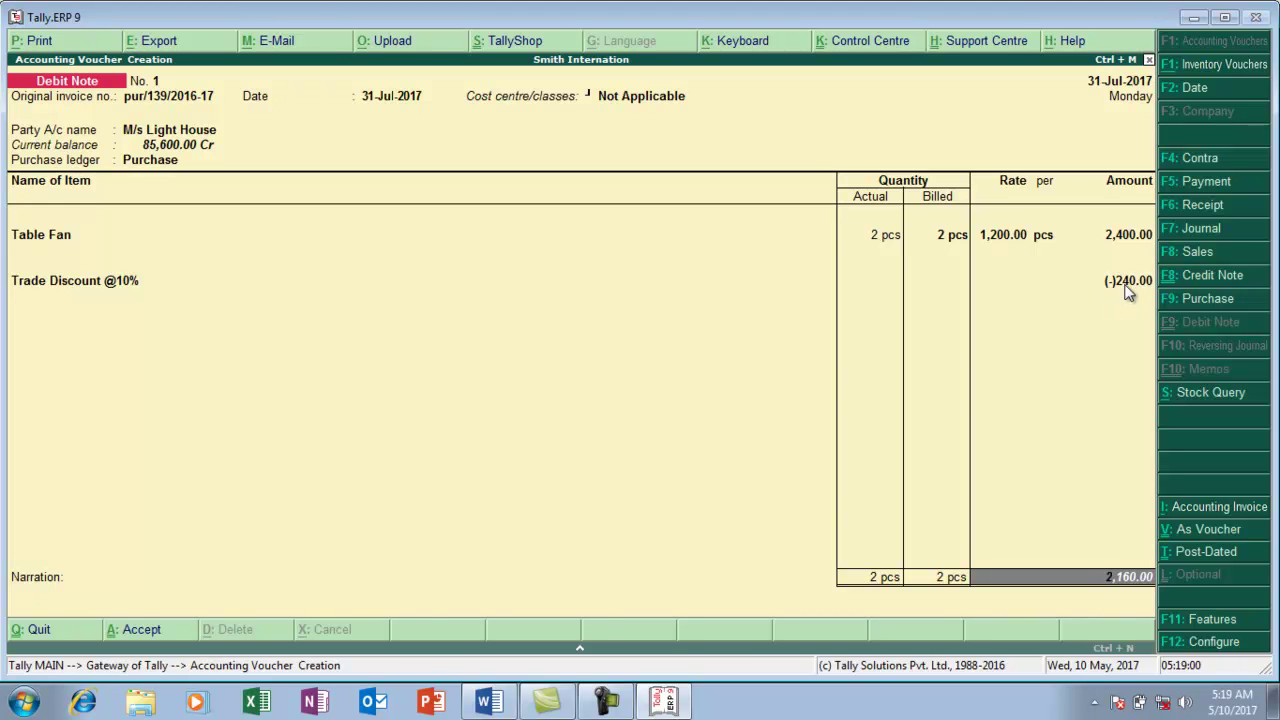
{"action": "key", "text": "Return"}
{"action": "key", "text": "Return"}
{"action": "key", "text": "Return"}
{"action": "key", "text": "Return"}
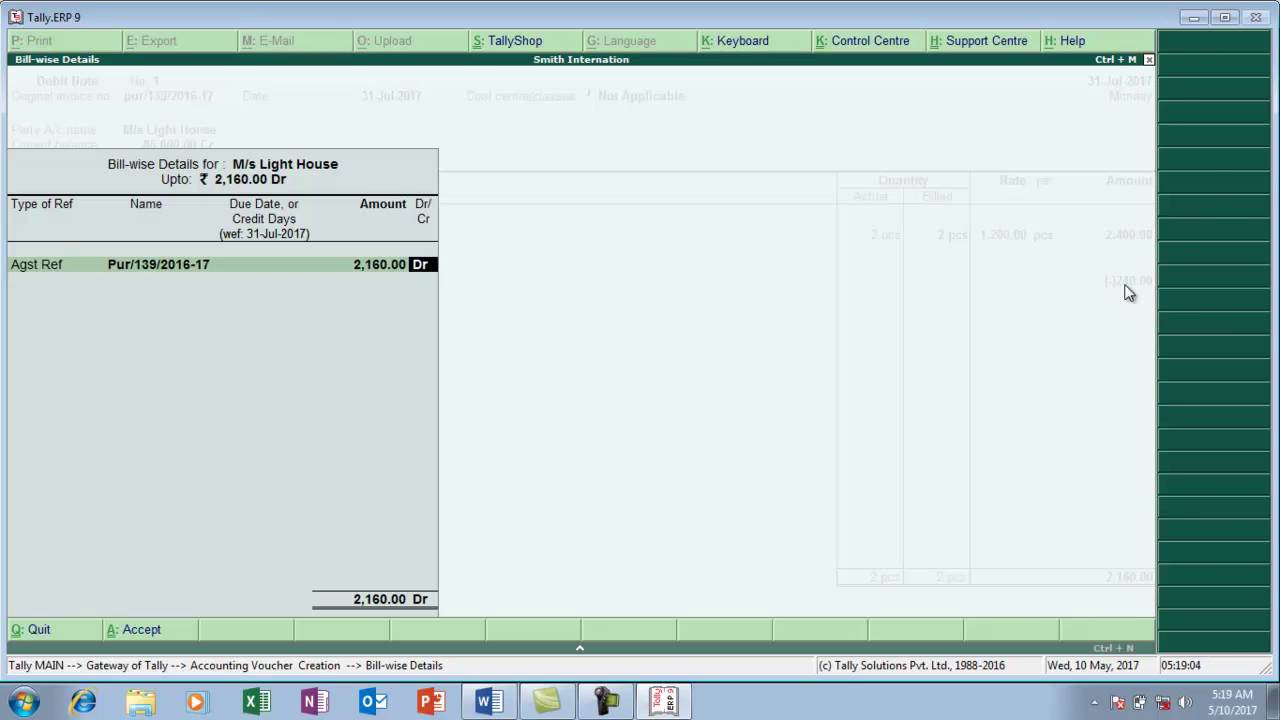
{"action": "key", "text": "Return"}
{"action": "key", "text": "Return"}
{"action": "key", "text": "Return"}
{"action": "key", "text": "Escape"}
{"action": "key", "text": "Return"}
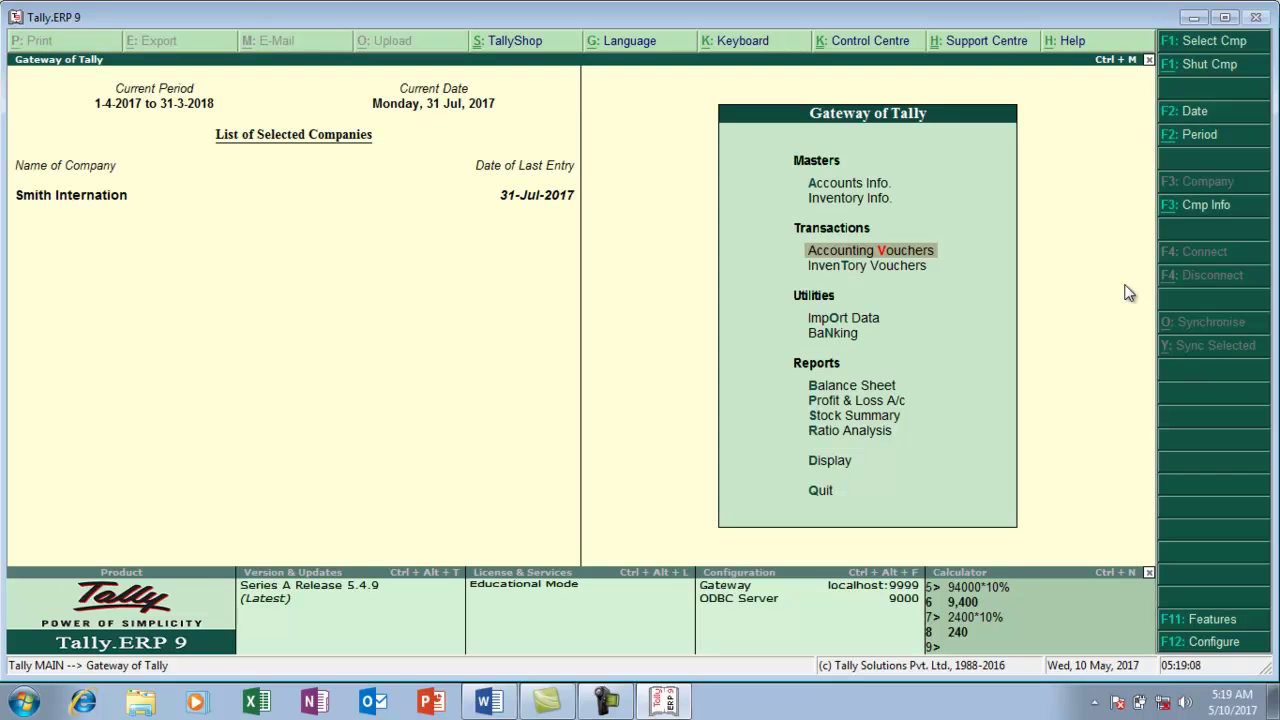
Open the Profit & Loss A/c in detailed view, showing Trade Discount 9,160.00.
{"action": "key", "text": "Down"}
{"action": "key", "text": "Down"}
{"action": "key", "text": "Down"}
{"action": "key", "text": "Down"}
{"action": "key", "text": "Down"}
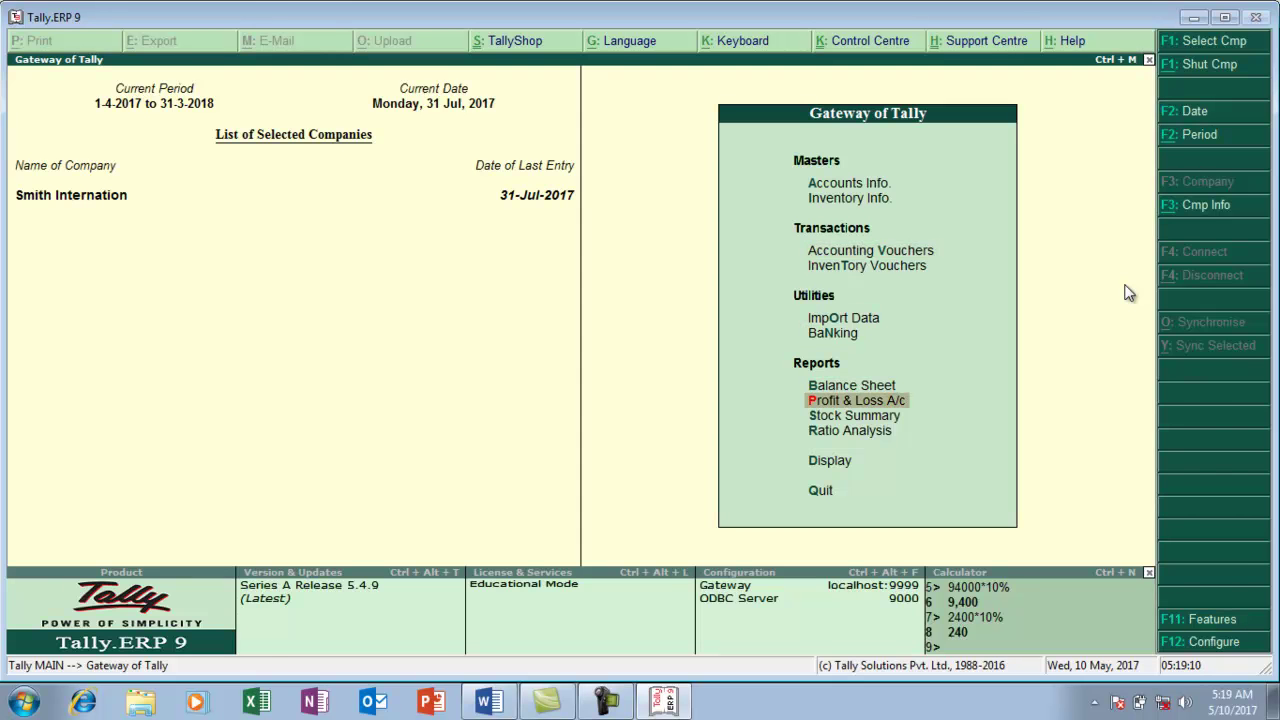
{"action": "key", "text": "Return"}
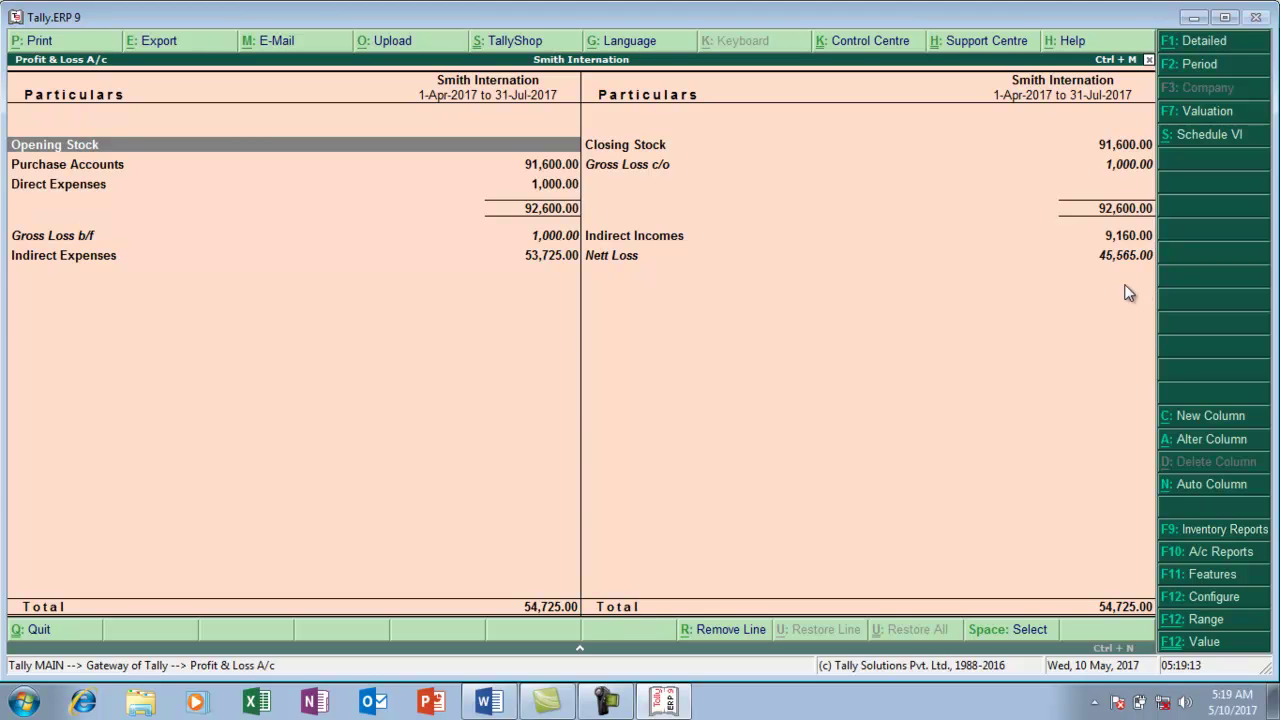
{"action": "key", "text": "alt+F1"}
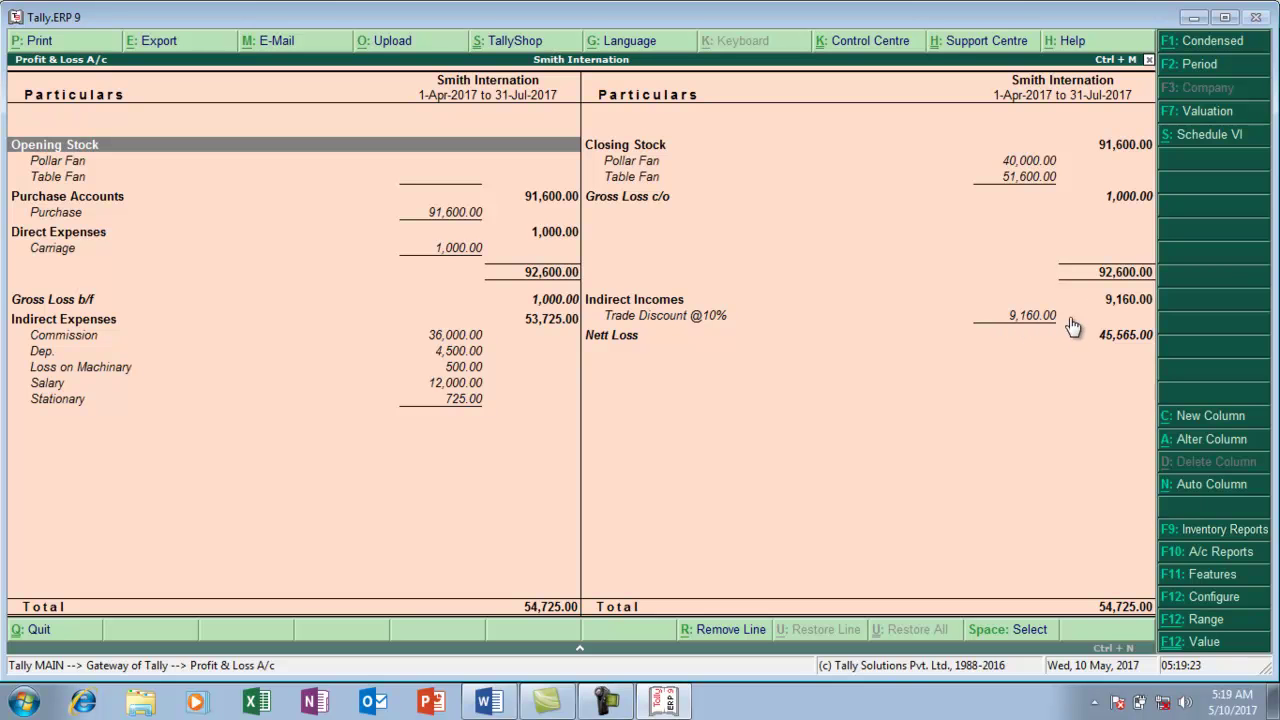
{"action": "key", "text": "alt+Tab"}
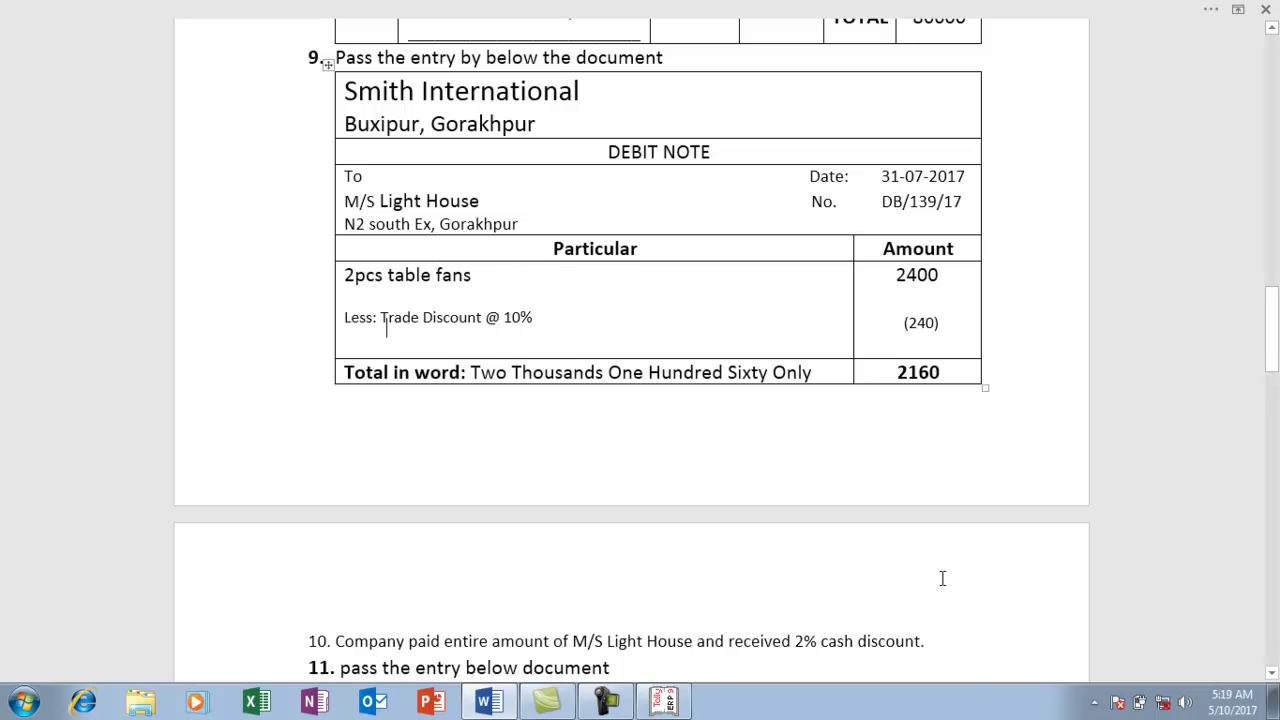
Scroll the Word exercise to question 11's Ghosh Brother invoice, then close the Profit & Loss report.
{"action": "scroll", "coordinate": [942, 578], "scroll_direction": "down", "scroll_amount": 1}
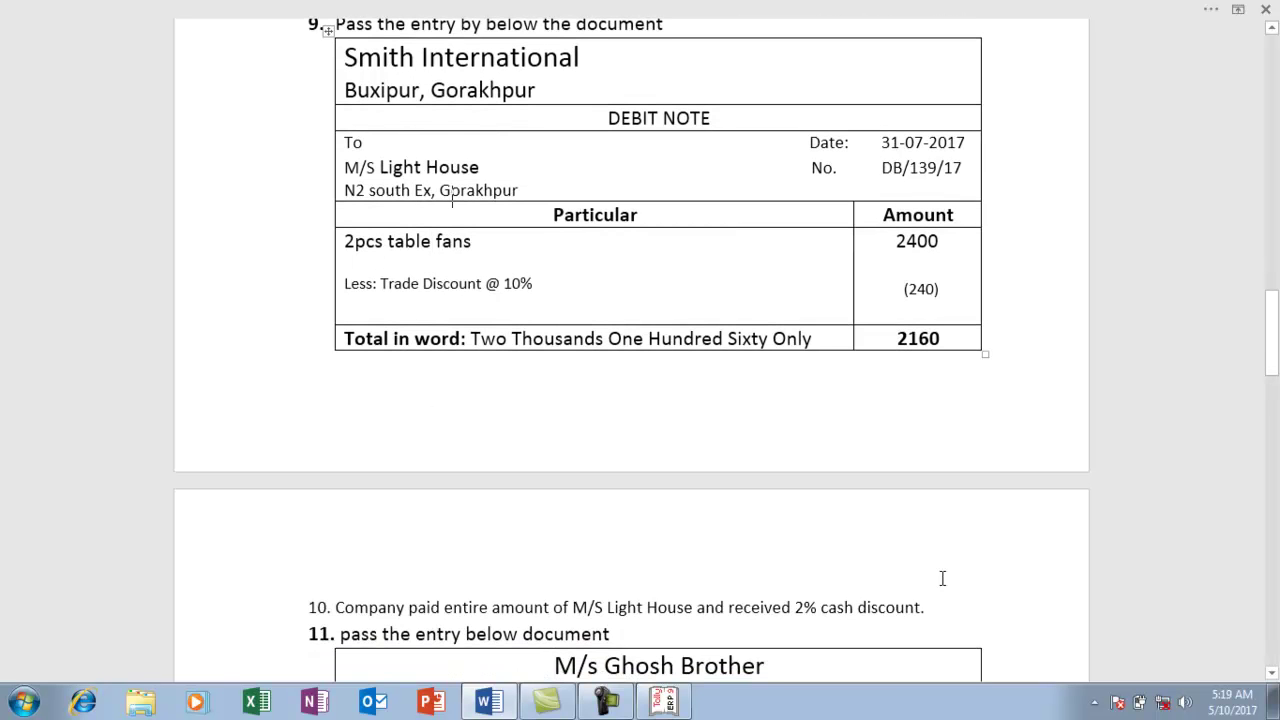
{"action": "scroll", "coordinate": [942, 578], "scroll_direction": "up", "scroll_amount": 3}
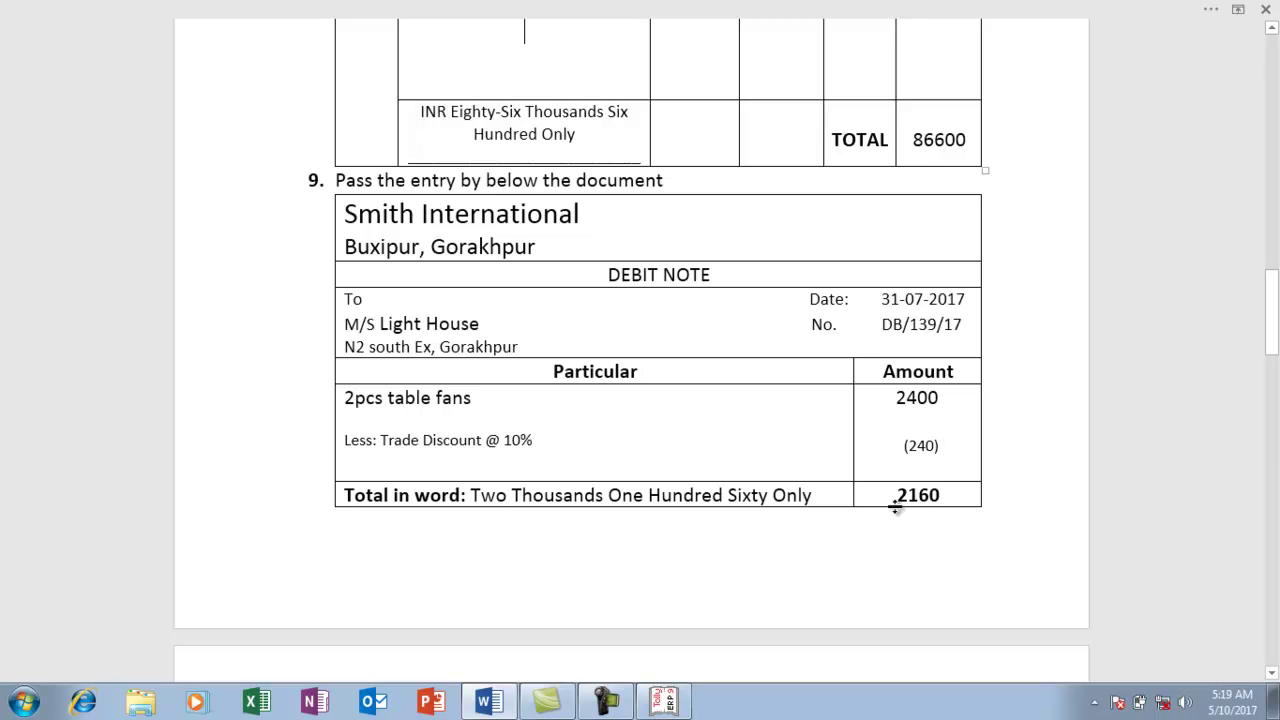
{"action": "key", "text": "Down"}
{"action": "key", "text": "Down"}
{"action": "scroll", "coordinate": [951, 498], "scroll_direction": "down", "scroll_amount": 3}
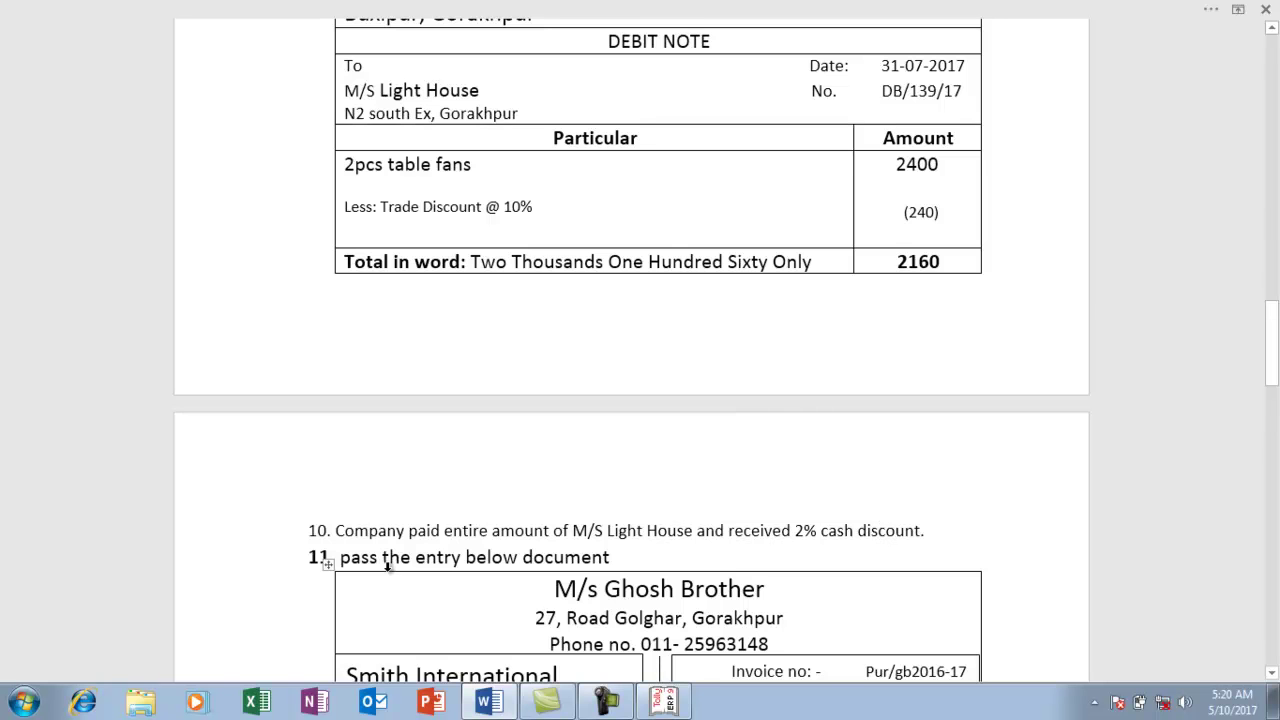
{"action": "key", "text": "alt+Tab"}
{"action": "key", "text": "Escape"}
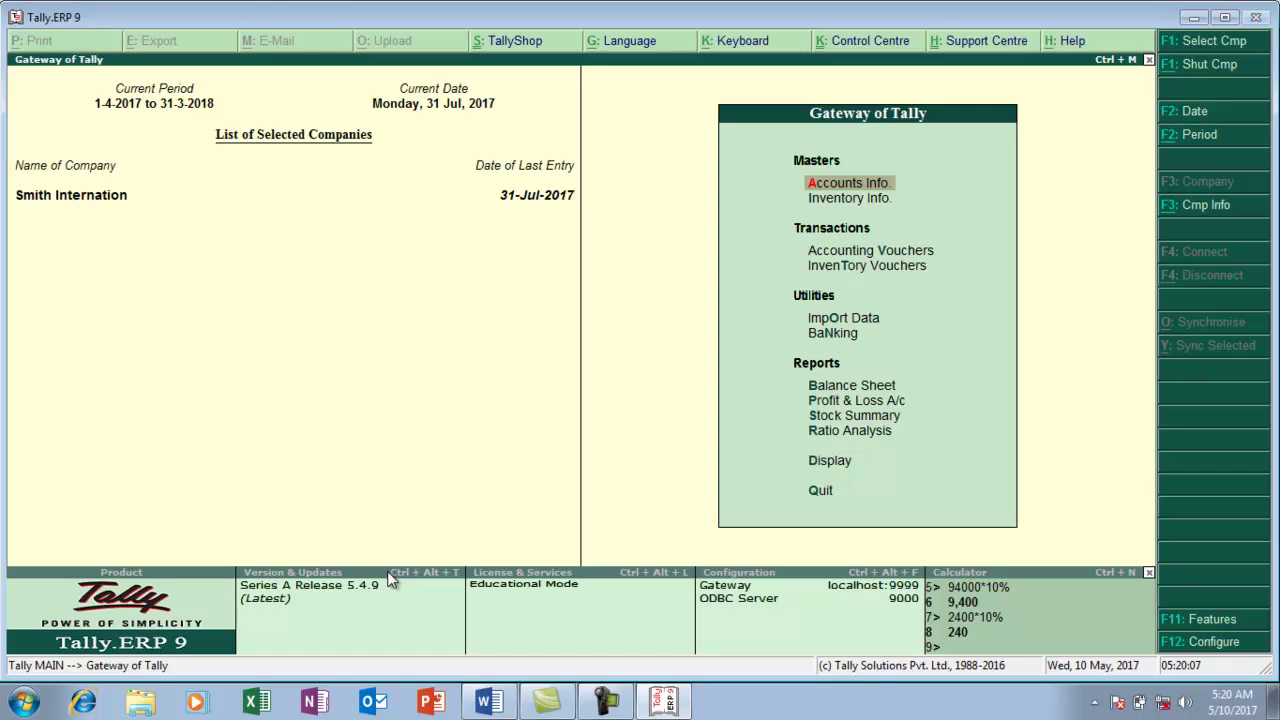
Start a payment voucher with M/s Light House as the debited party.
{"action": "key", "text": "Down"}
{"action": "key", "text": "Down"}
{"action": "key", "text": "Return"}
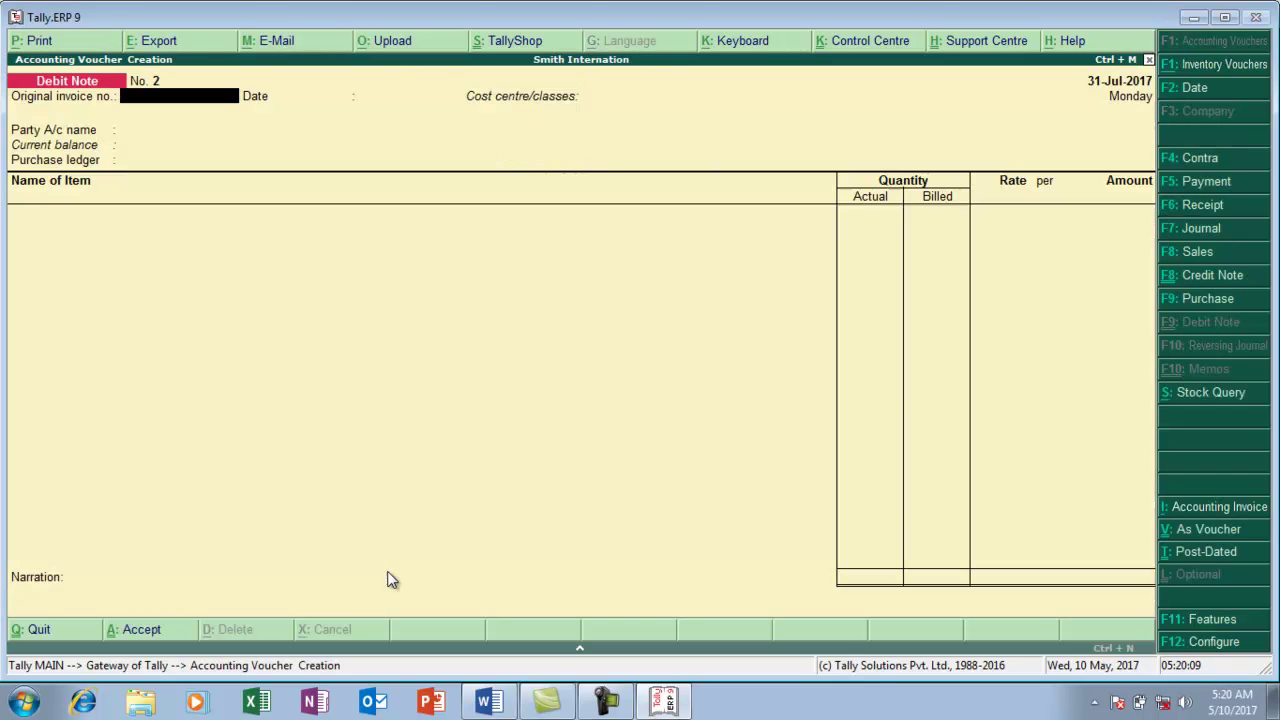
{"action": "key", "text": "F5"}
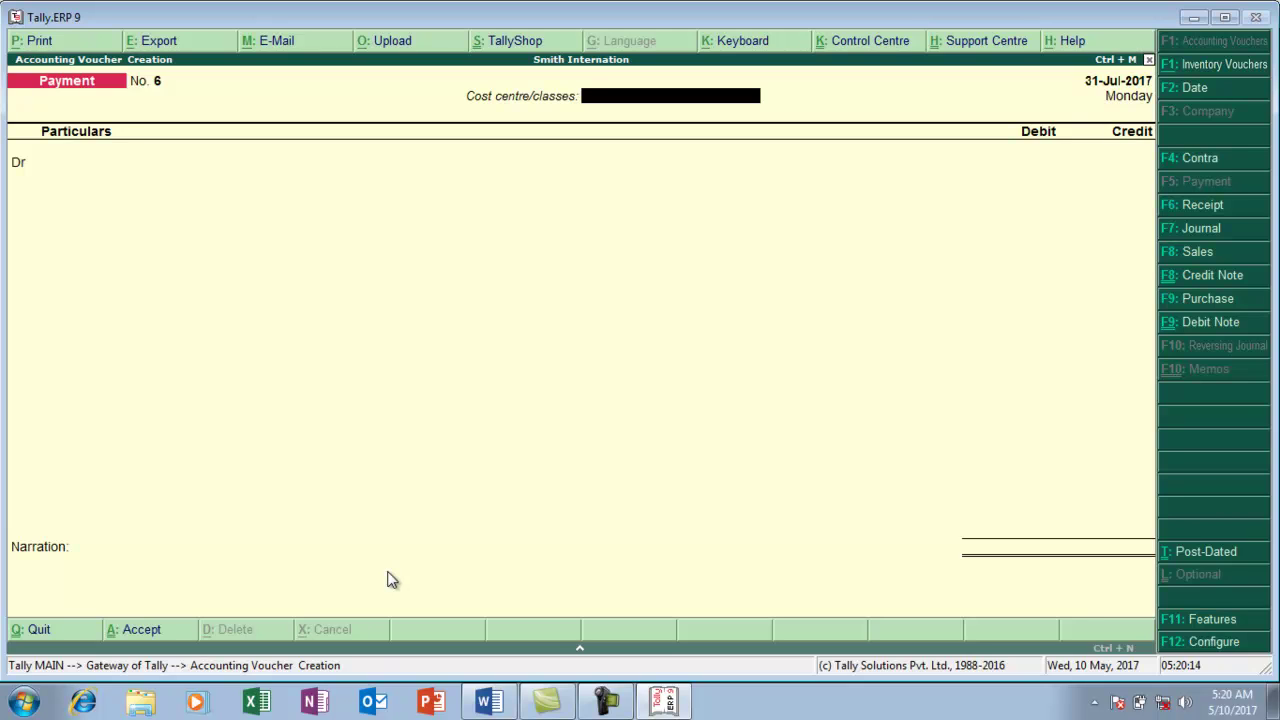
{"action": "key", "text": "alt+Tab"}
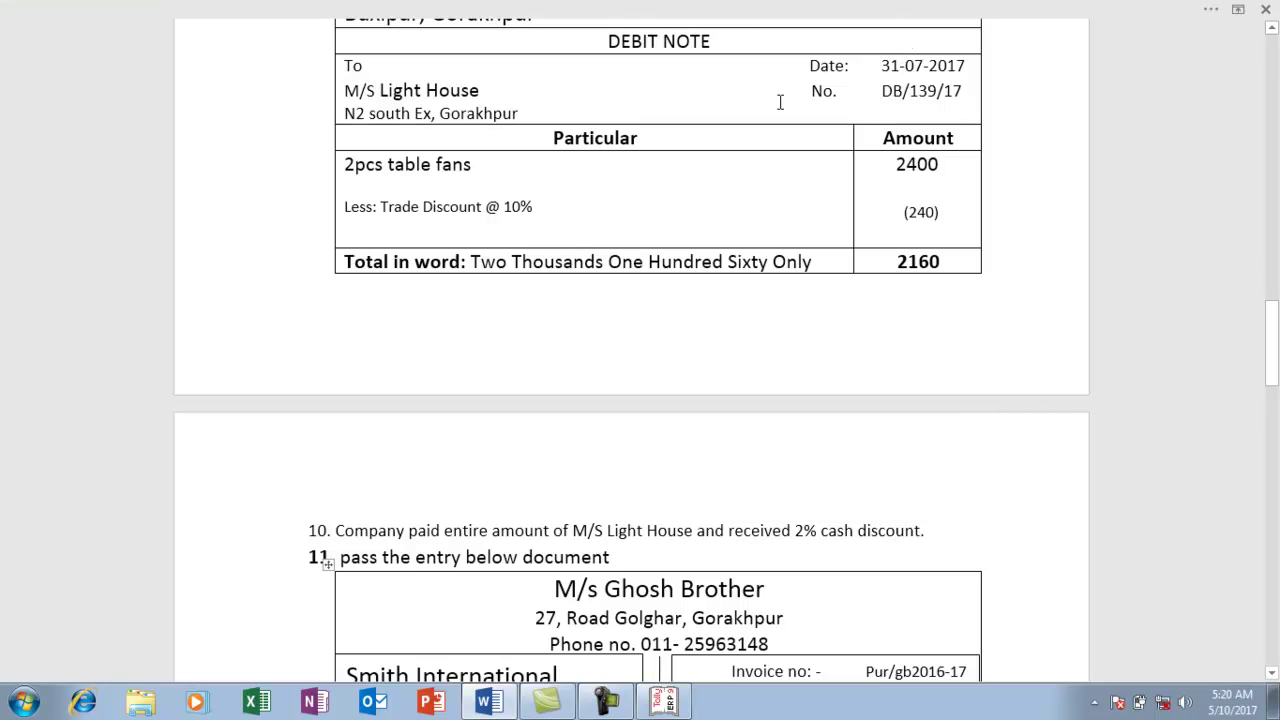
{"action": "key", "text": "alt+Tab"}
{"action": "key", "text": "alt+Tab"}
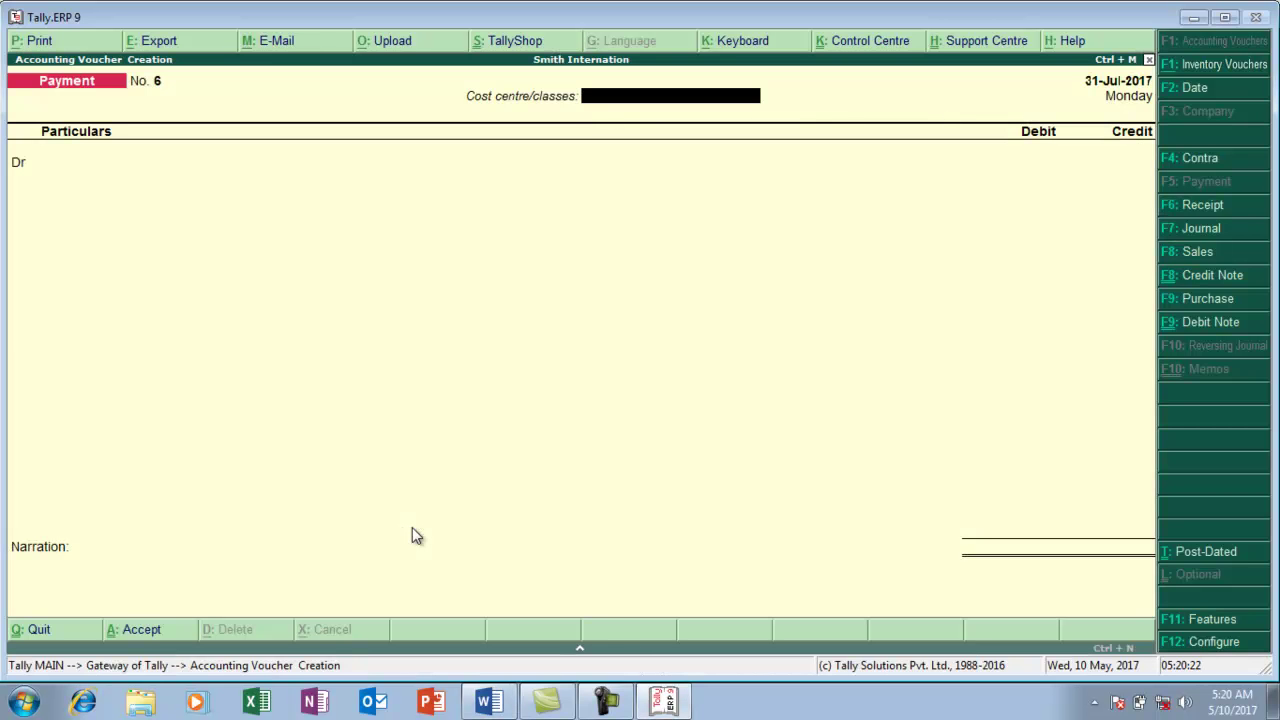
{"action": "key", "text": "Return"}
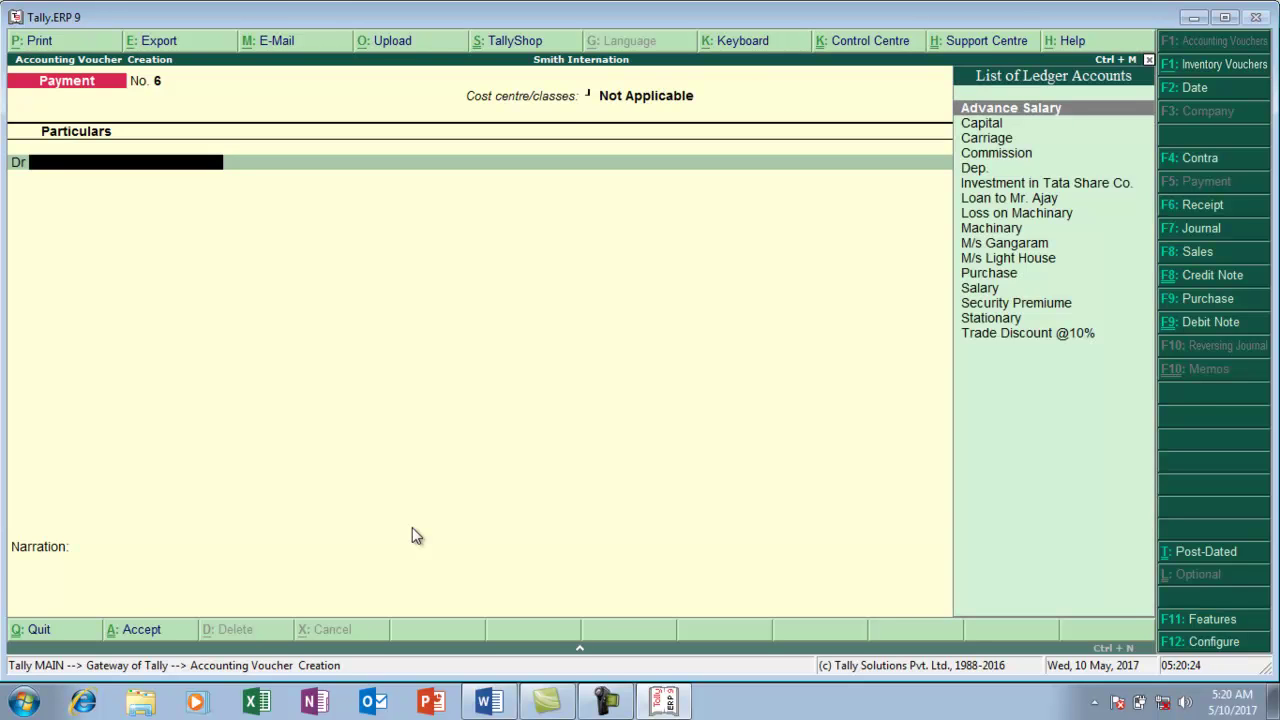
{"action": "type", "text": "M"}
{"action": "key", "text": "Down"}
{"action": "key", "text": "Down"}
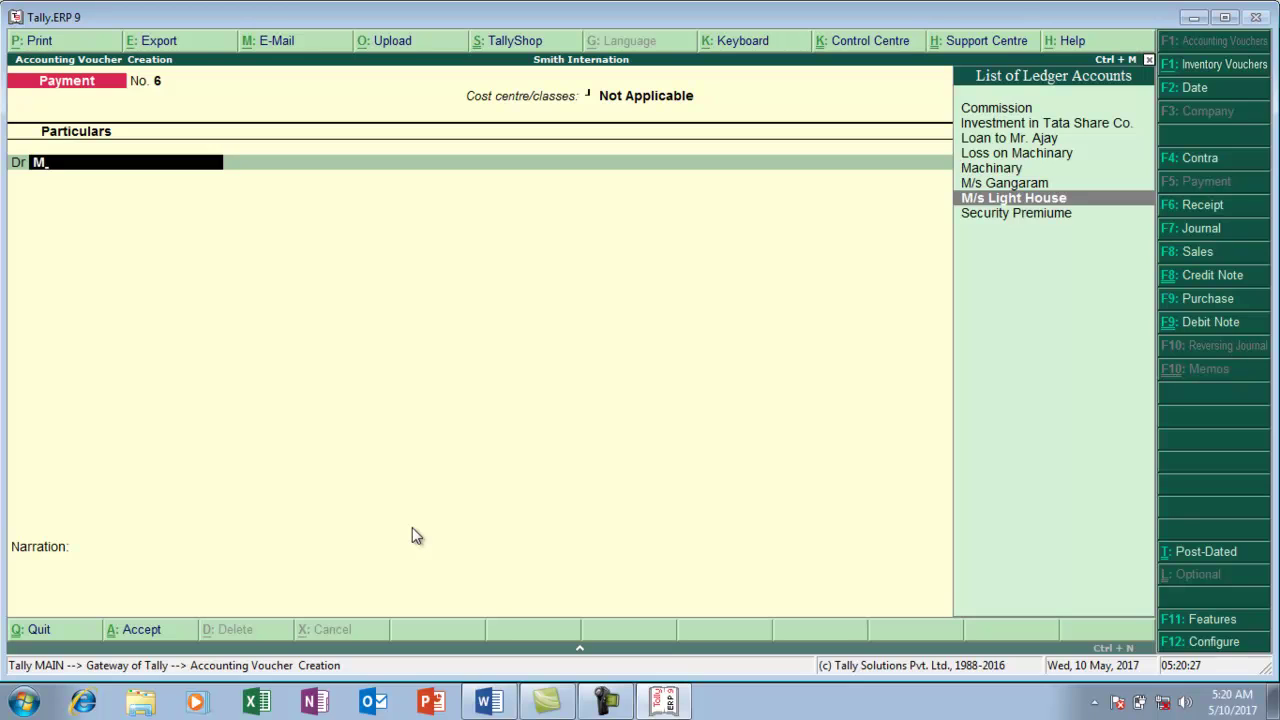
{"action": "key", "text": "Return"}
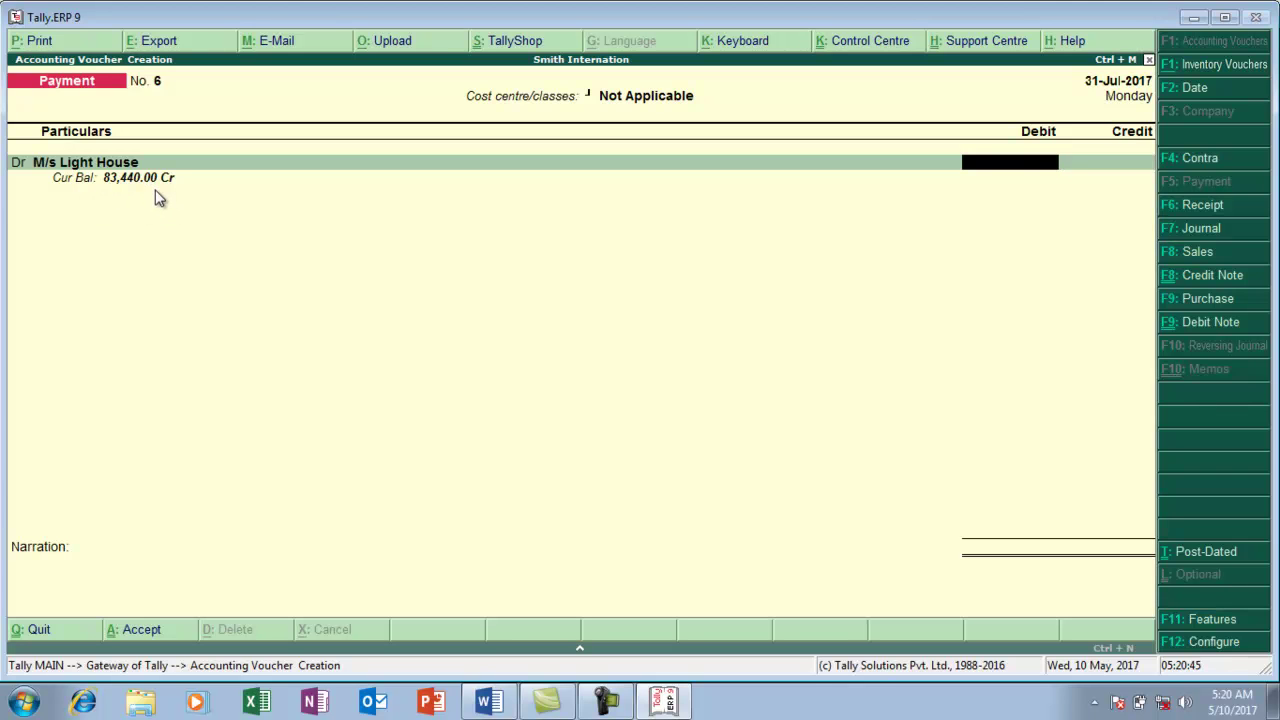
Debit 83,400 and settle it against bill Pur/139/2016-17.
{"action": "type", "text": "3400"}
{"action": "key", "text": "Return"}
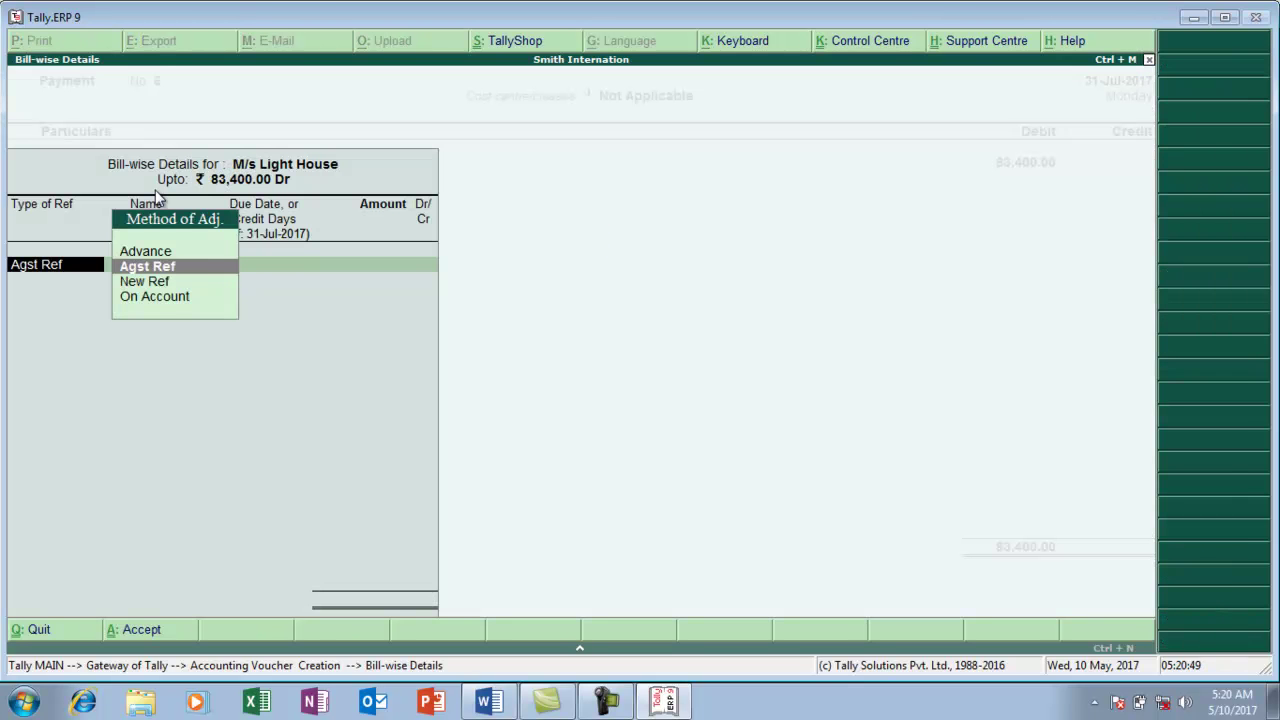
{"action": "key", "text": "Return"}
{"action": "key", "text": "Return"}
{"action": "key", "text": "Return"}
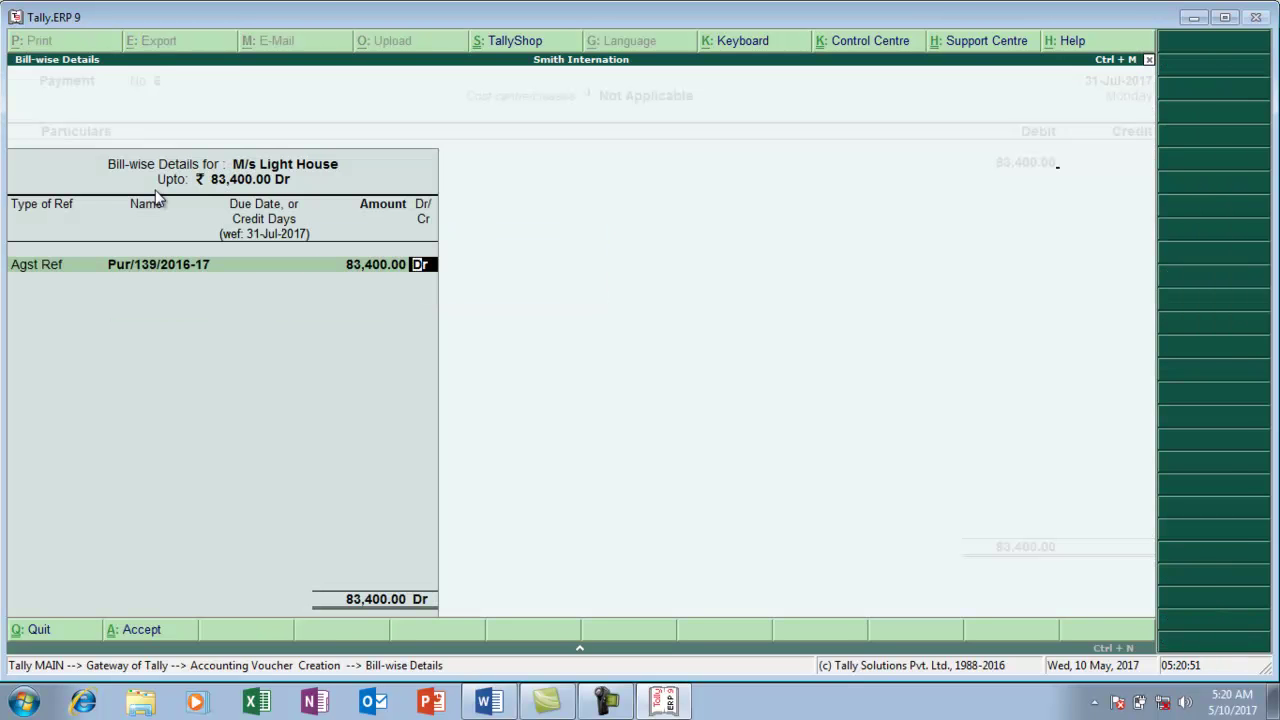
{"action": "key", "text": "Return"}
{"action": "key", "text": "Return"}
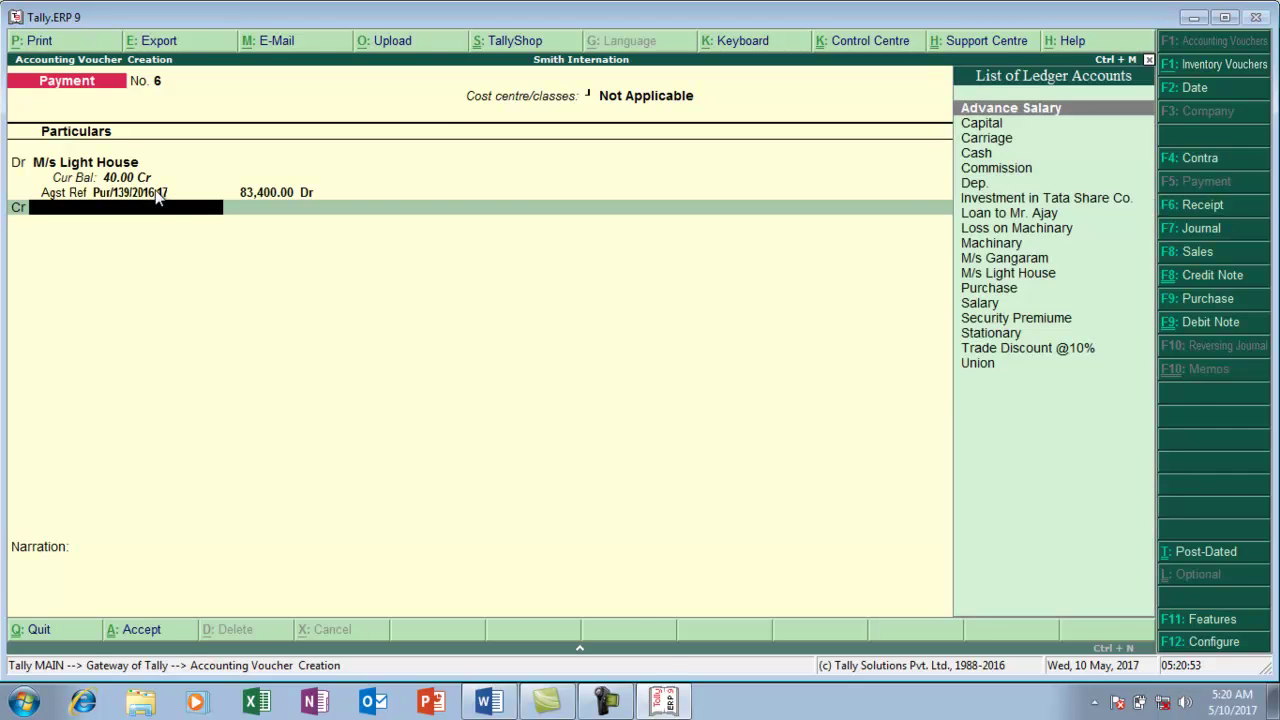
{"action": "key", "text": "alt+Tab"}
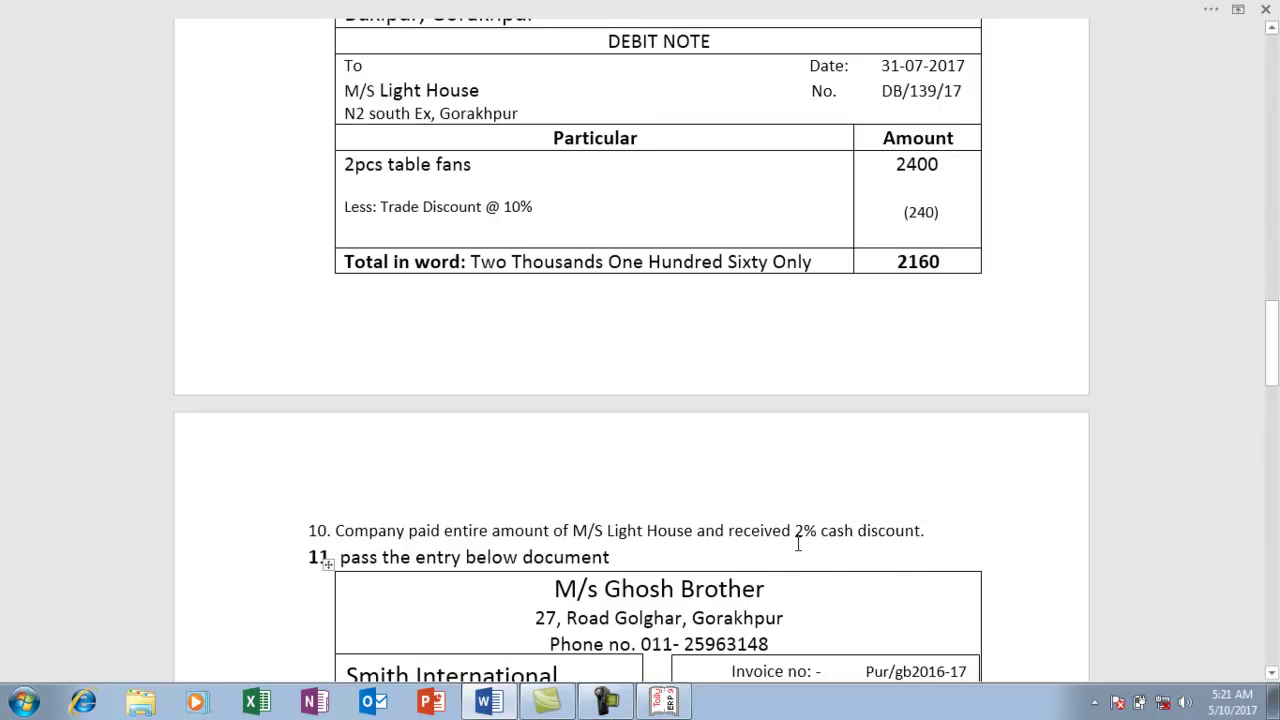
{"action": "key", "text": "alt+Tab"}
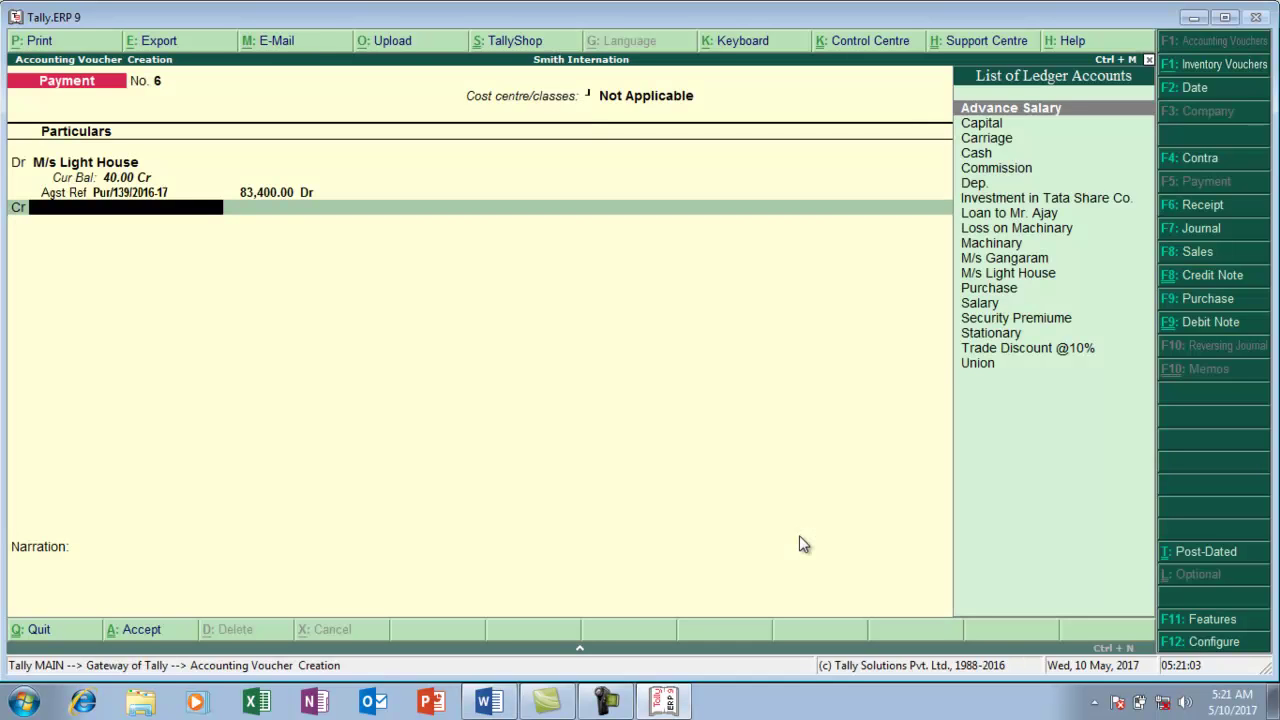
{"action": "key", "text": "alt+c"}
Create the ledger 'Discount Recieved' under Indirect Incomes and save it.
{"action": "type", "text": "Discount Recieved"}
{"action": "key", "text": "Return"}
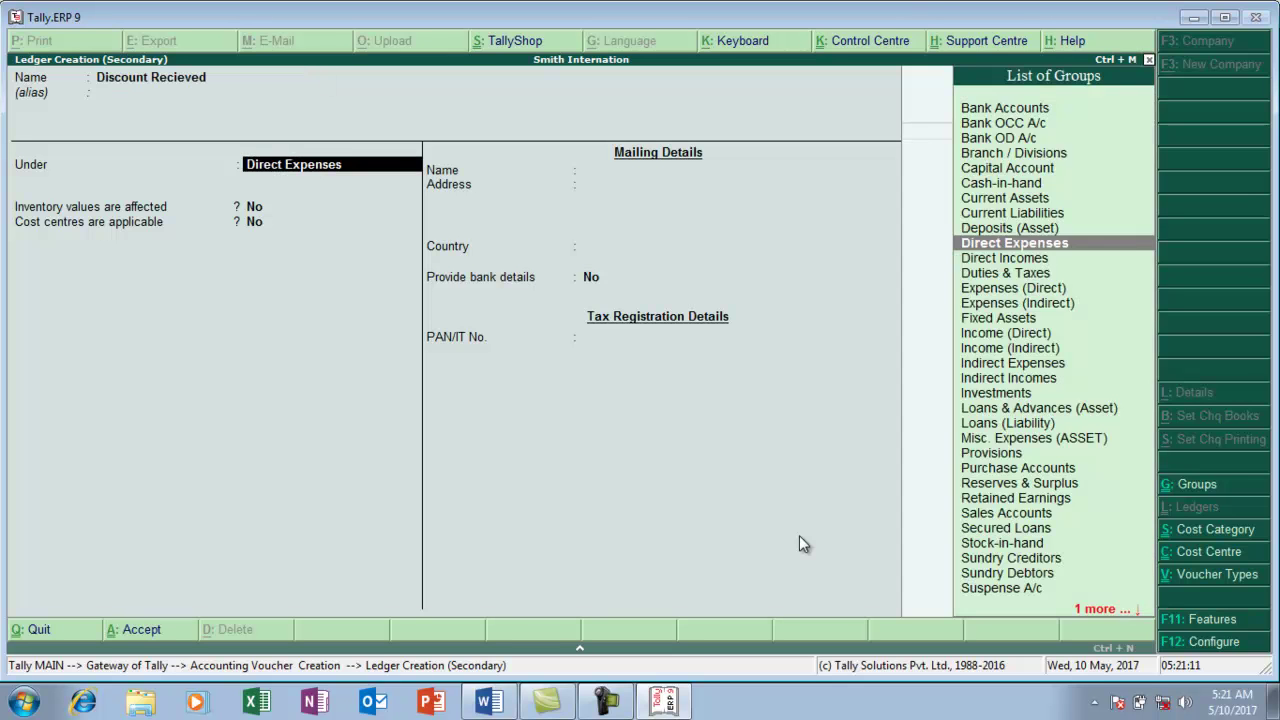
{"action": "type", "text": "I"}
{"action": "key", "text": "Down"}
{"action": "key", "text": "Down"}
{"action": "key", "text": "Down"}
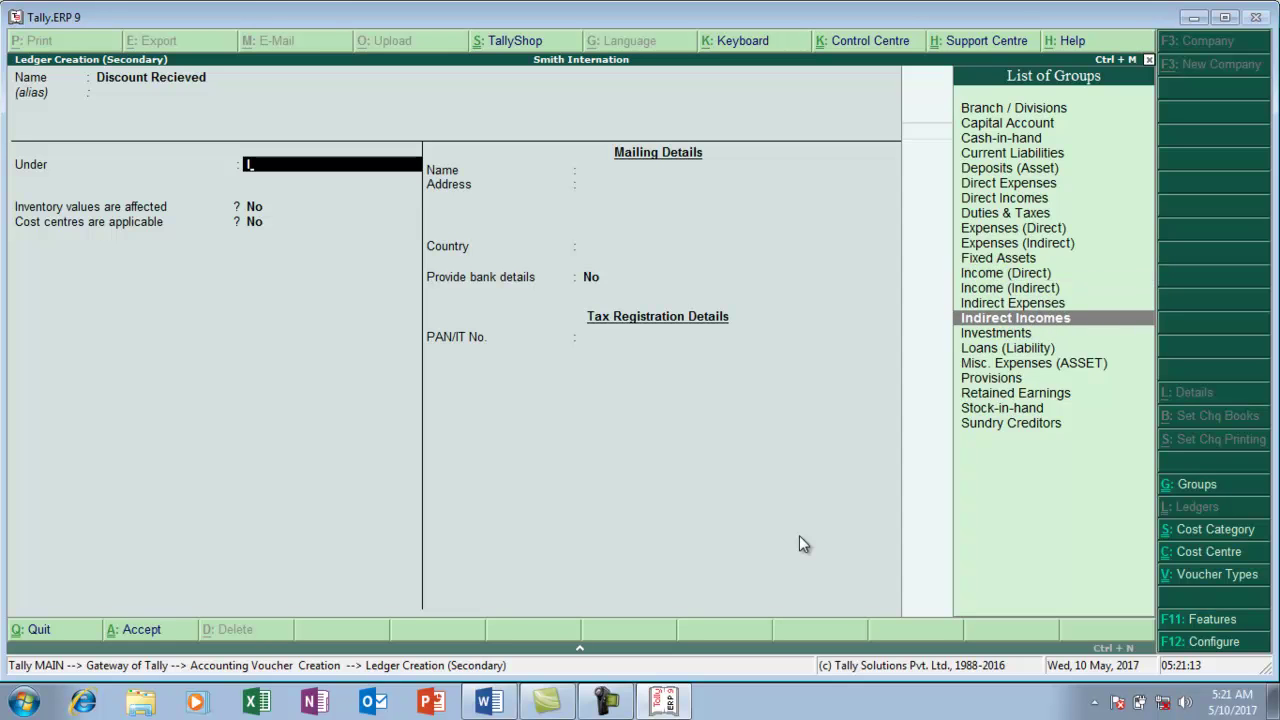
{"action": "key", "text": "Return"}
{"action": "key", "text": "Return"}
{"action": "key", "text": "Return"}
{"action": "key", "text": "Return"}
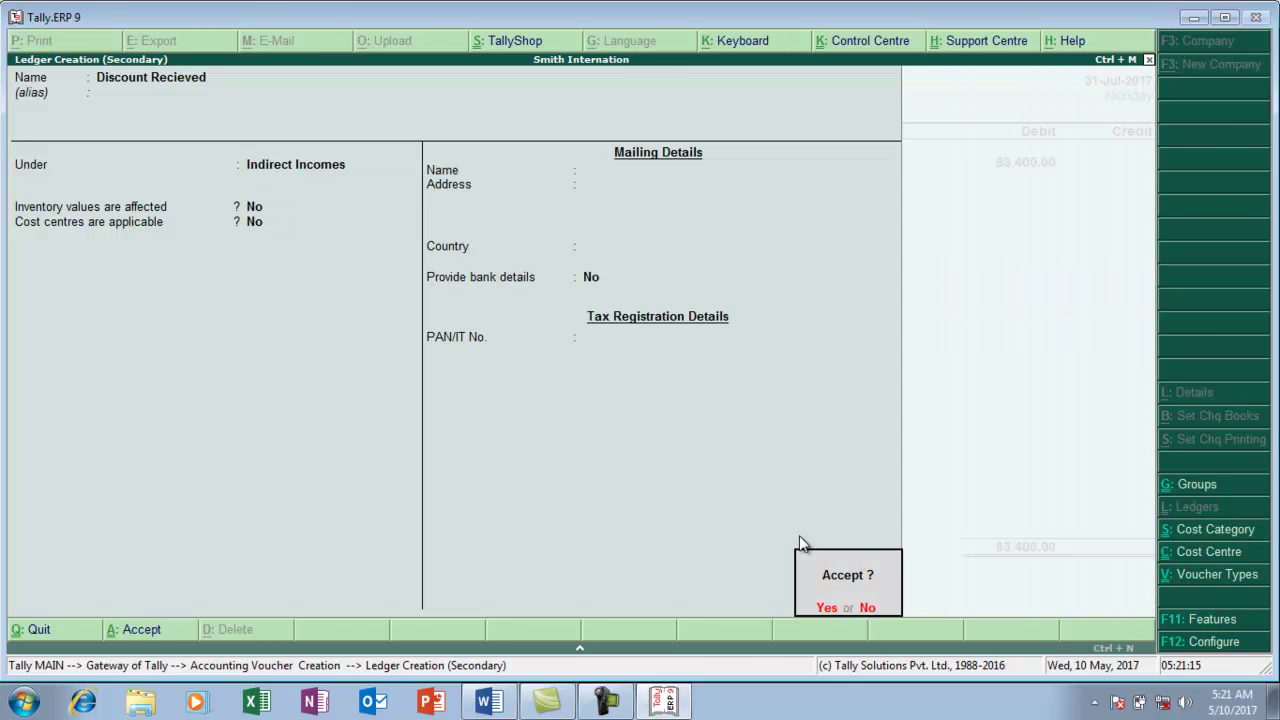
{"action": "key", "text": "Return"}
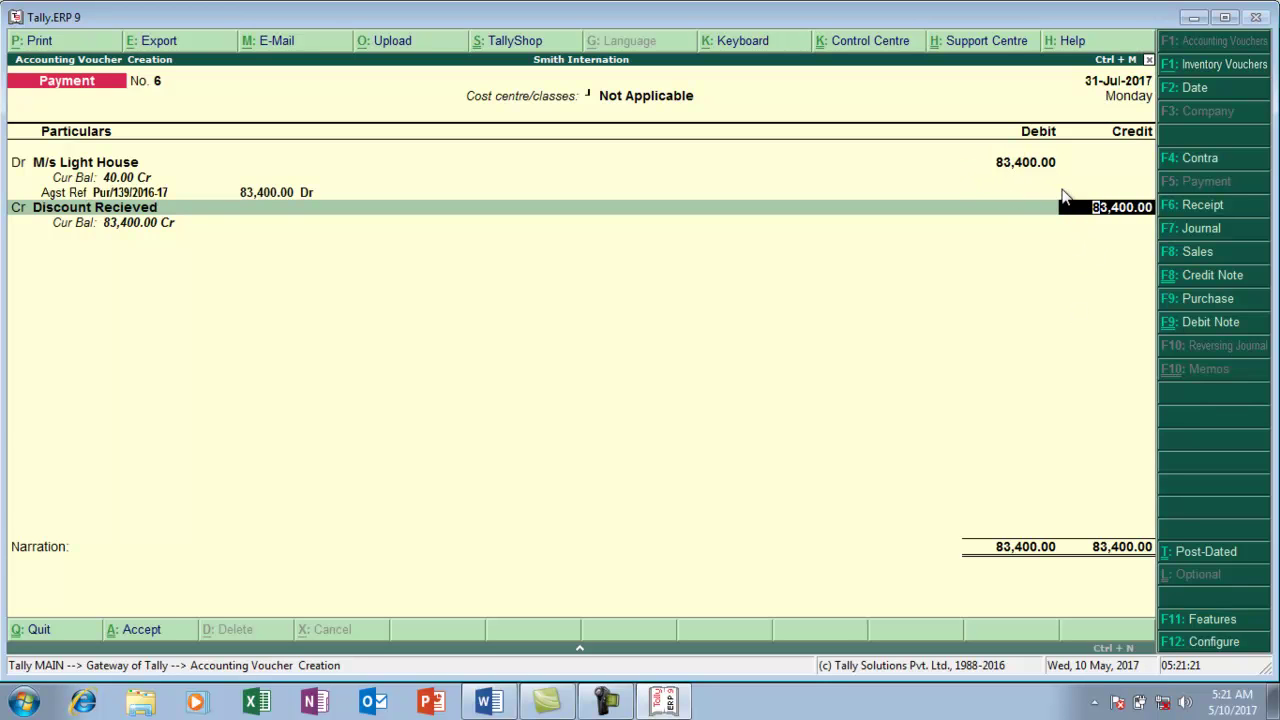
Credit Discount Recieved with 1,668.80, calculated as 2% of 83,440.
{"action": "key", "text": "ctrl+n"}
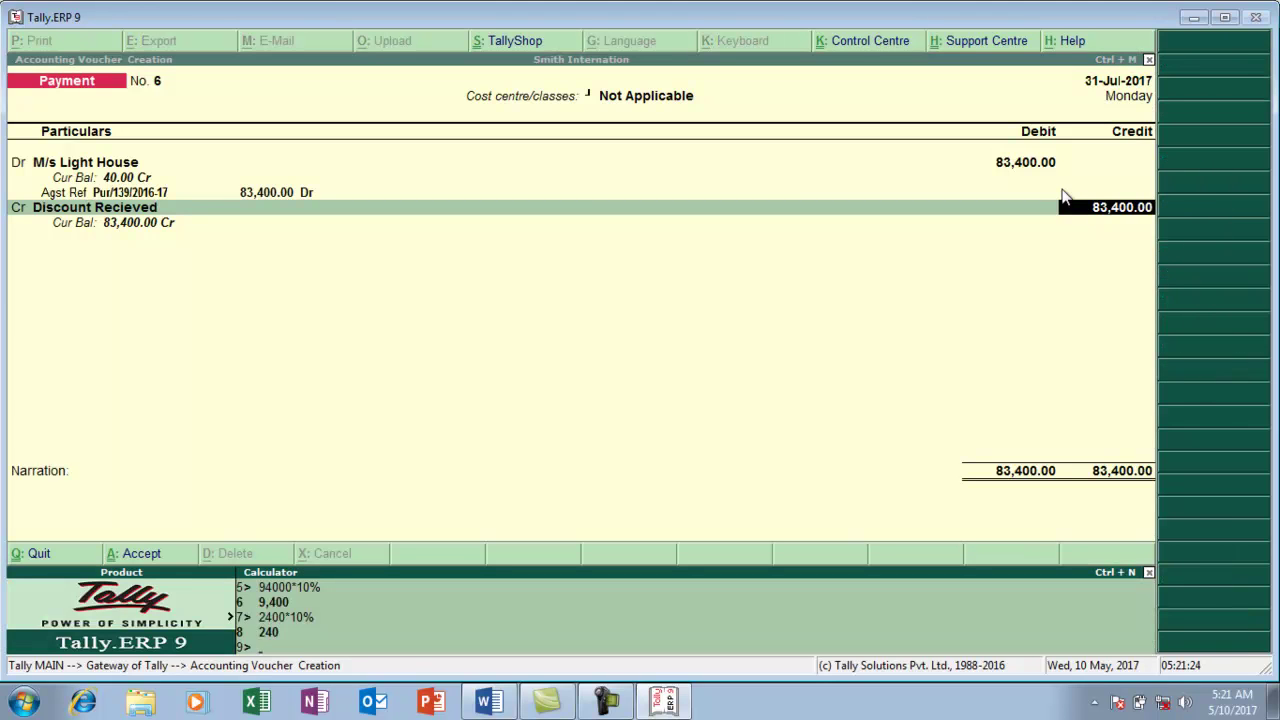
{"action": "type", "text": "83440*2%"}
{"action": "key", "text": "Return"}
{"action": "key", "text": "ctrl+m"}
{"action": "key", "text": "Return"}
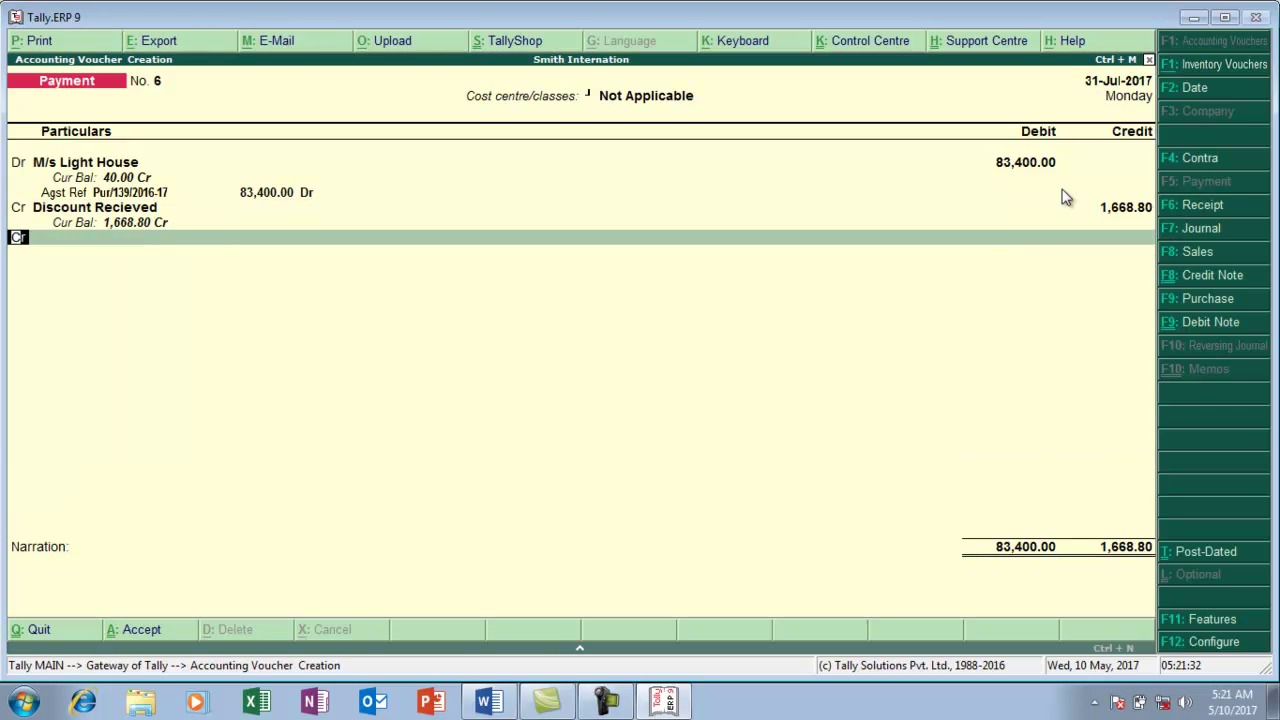
Credit the remaining 81,731.20 to Cash and save payment voucher No. 6.
{"action": "key", "text": "Return"}
{"action": "type", "text": "C"}
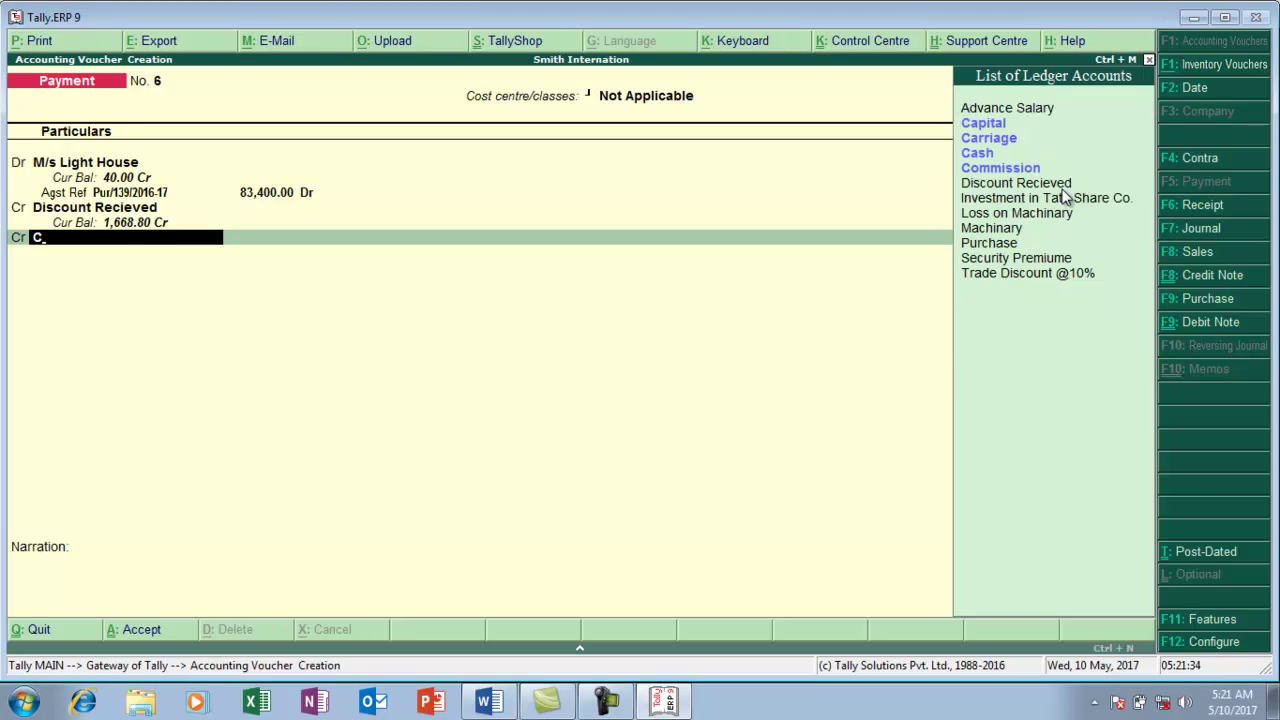
{"action": "key", "text": "Down"}
{"action": "key", "text": "Down"}
{"action": "key", "text": "Return"}
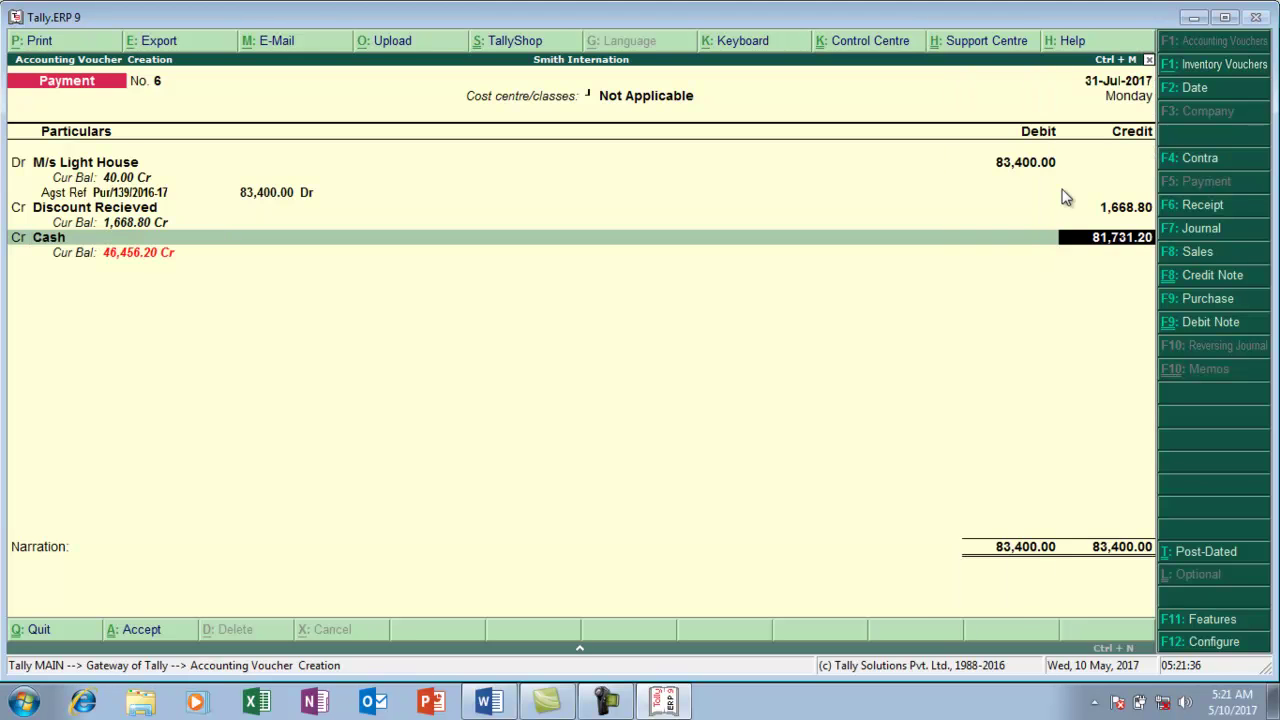
{"action": "key", "text": "Return"}
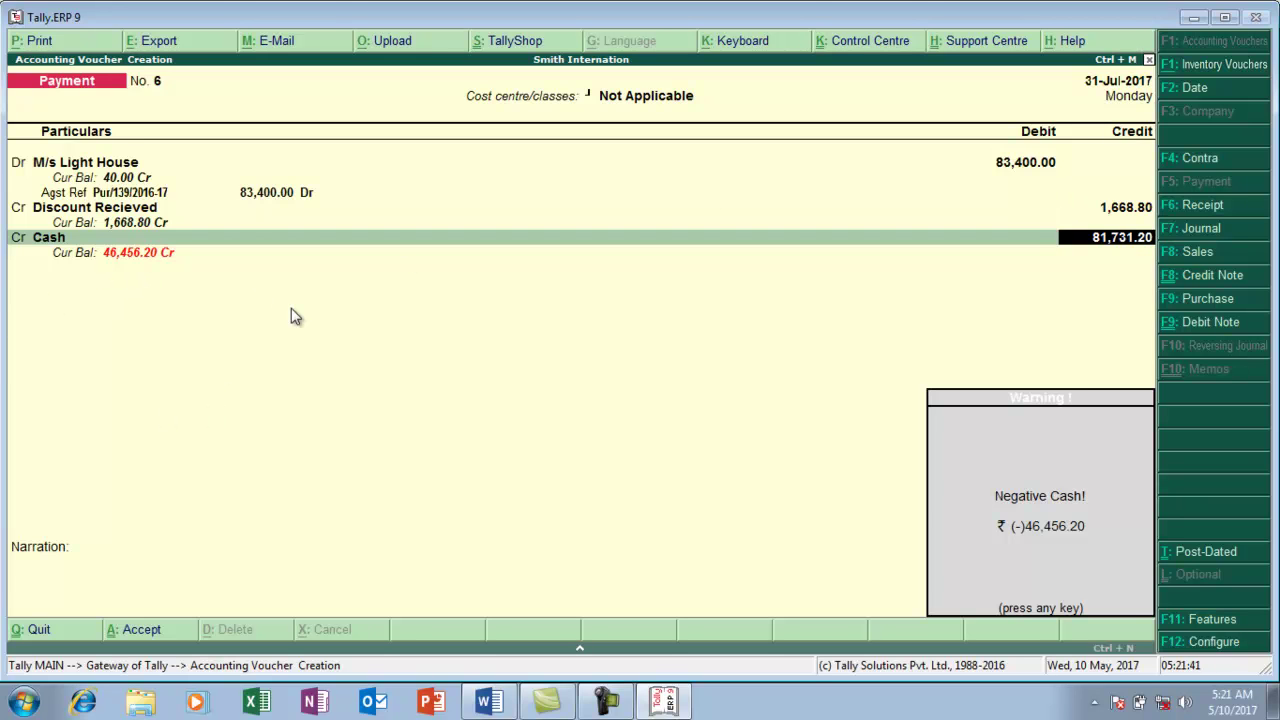
{"action": "key", "text": "Return"}
{"action": "key", "text": "Return"}
{"action": "key", "text": "Return"}
Find question 11 in Word: M/s Ghosh Brother invoice Pur/gb2016-17, three cakes plus free goods, total 9700.
{"action": "key", "text": "alt+Tab"}
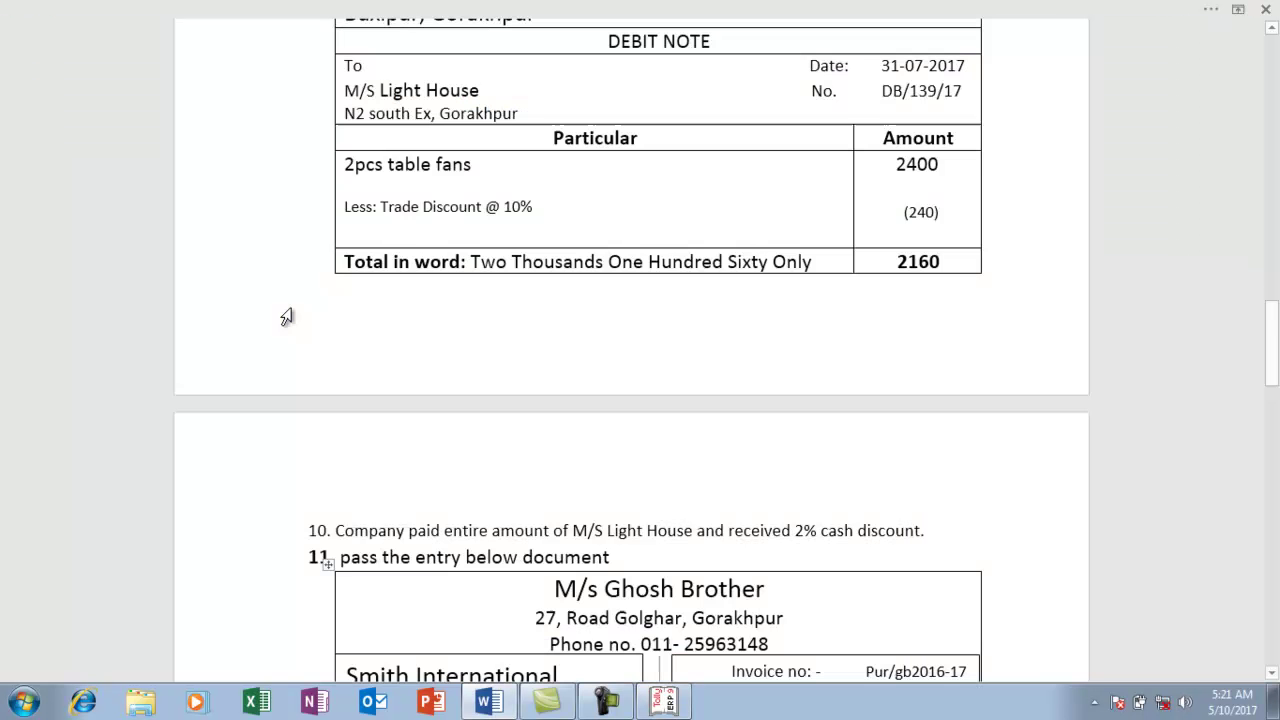
{"action": "scroll", "coordinate": [283, 310], "scroll_direction": "down", "scroll_amount": 2}
{"action": "scroll", "coordinate": [290, 310], "scroll_direction": "down", "scroll_amount": 4}
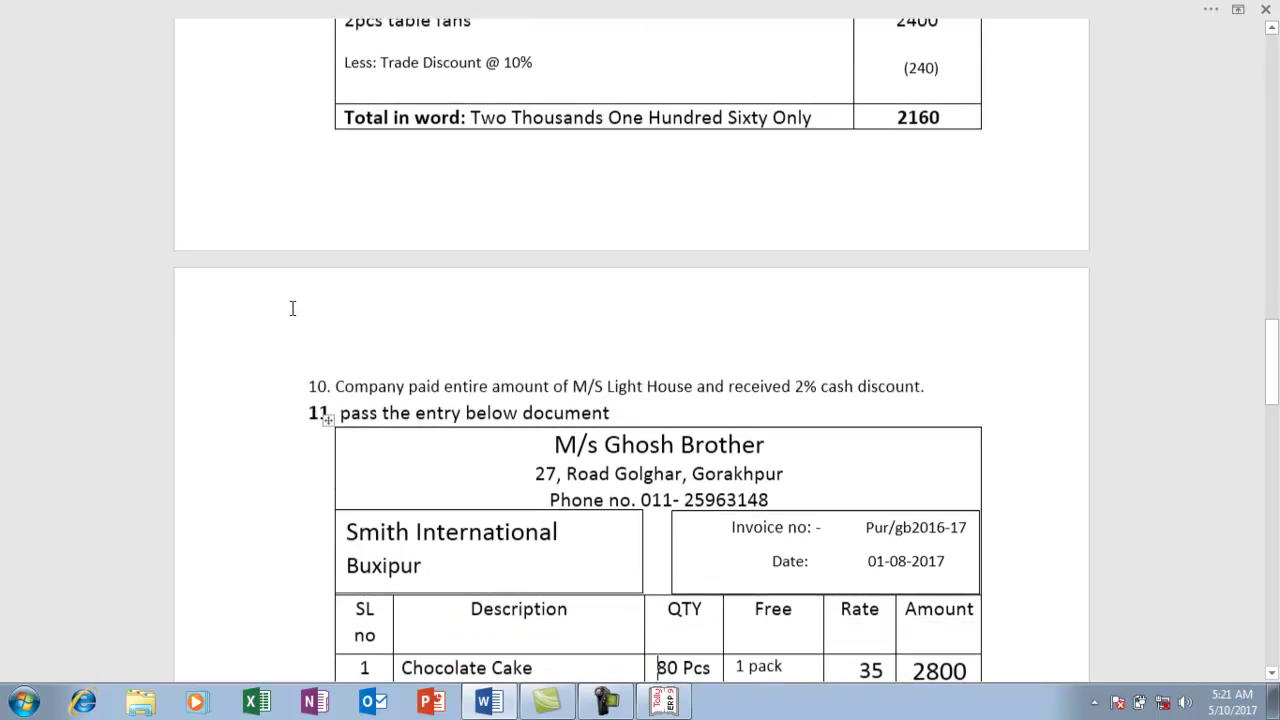
{"action": "scroll", "coordinate": [290, 312], "scroll_direction": "down", "scroll_amount": 7}
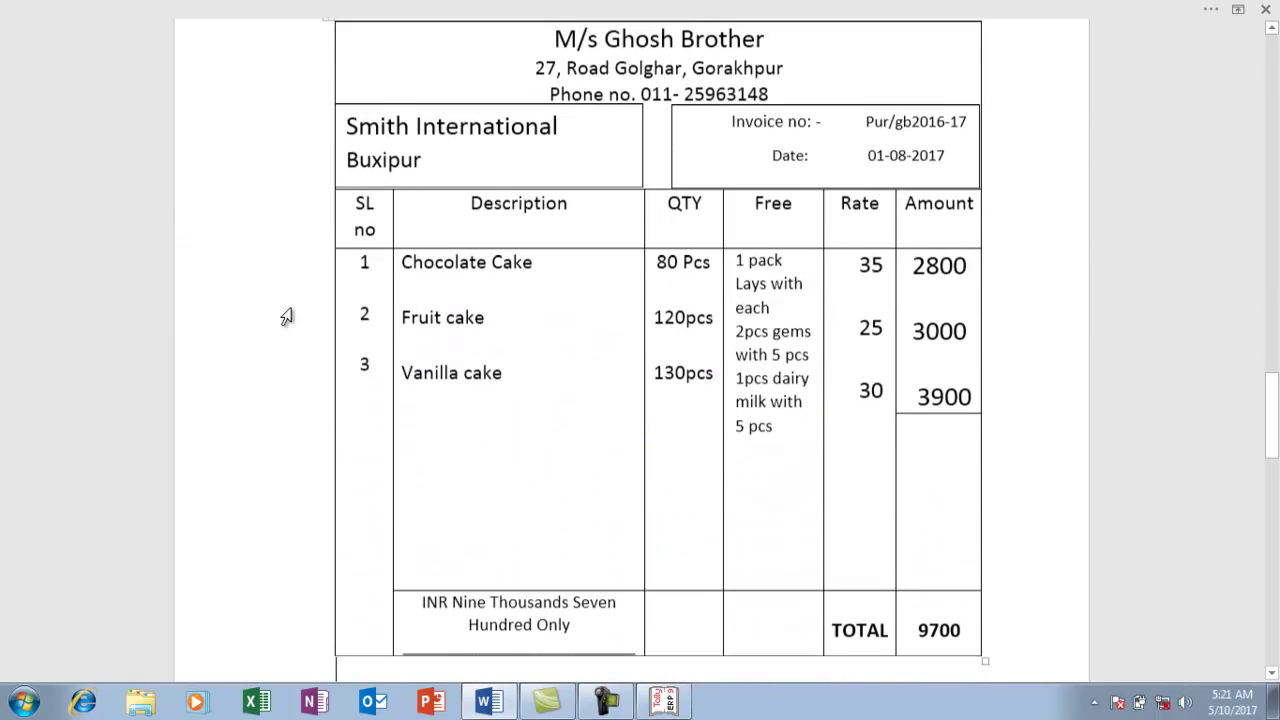
{"action": "key", "text": "Up"}
{"action": "key", "text": "Up"}
{"action": "key", "text": "Up"}
{"action": "key", "text": "Up"}
{"action": "key", "text": "Up"}
{"action": "key", "text": "Up"}
{"action": "key", "text": "Up"}
{"action": "key", "text": "Up"}
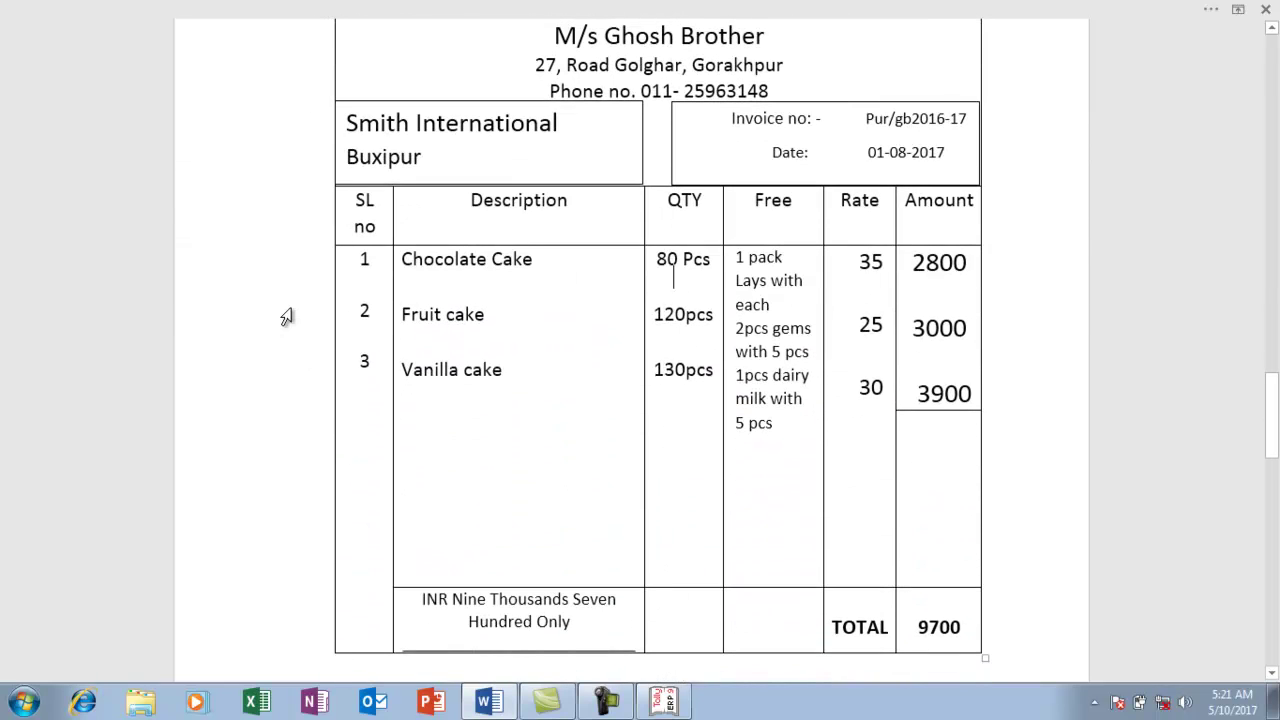
{"action": "key", "text": "Up"}
{"action": "key", "text": "Up"}
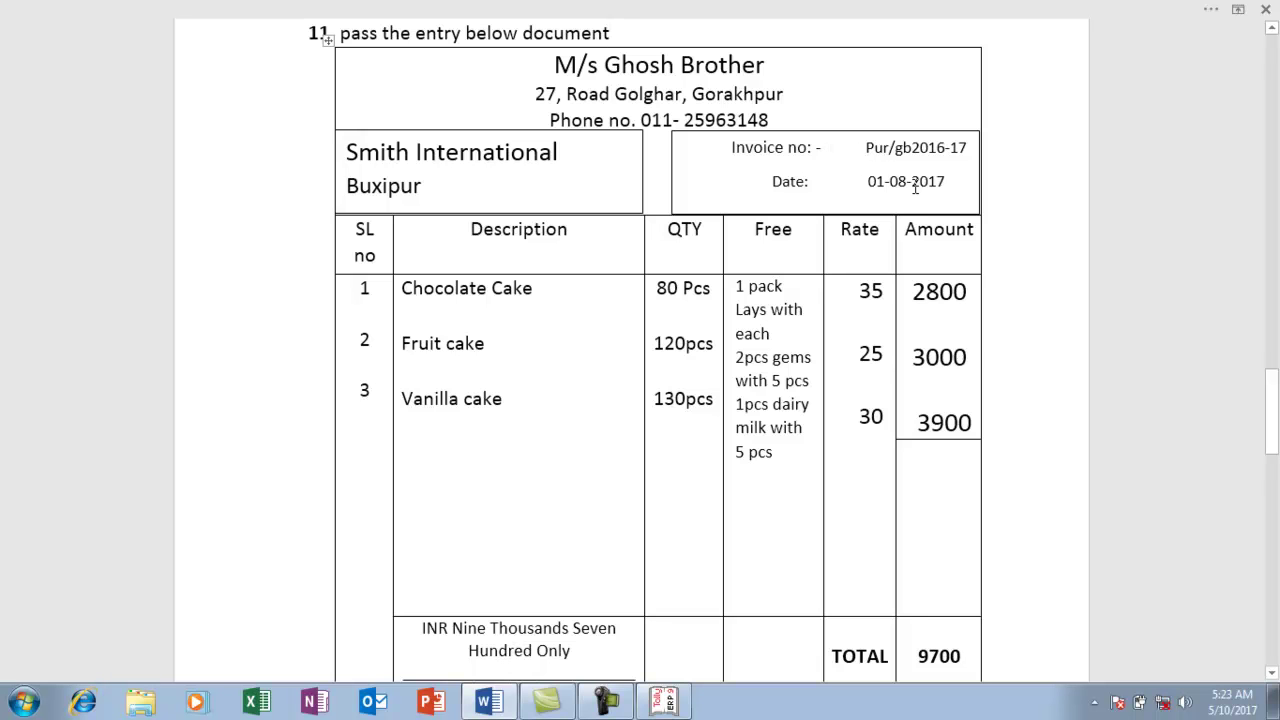
Back in Tally, change the voucher type to Purchase.
{"action": "key", "text": "alt+Tab"}
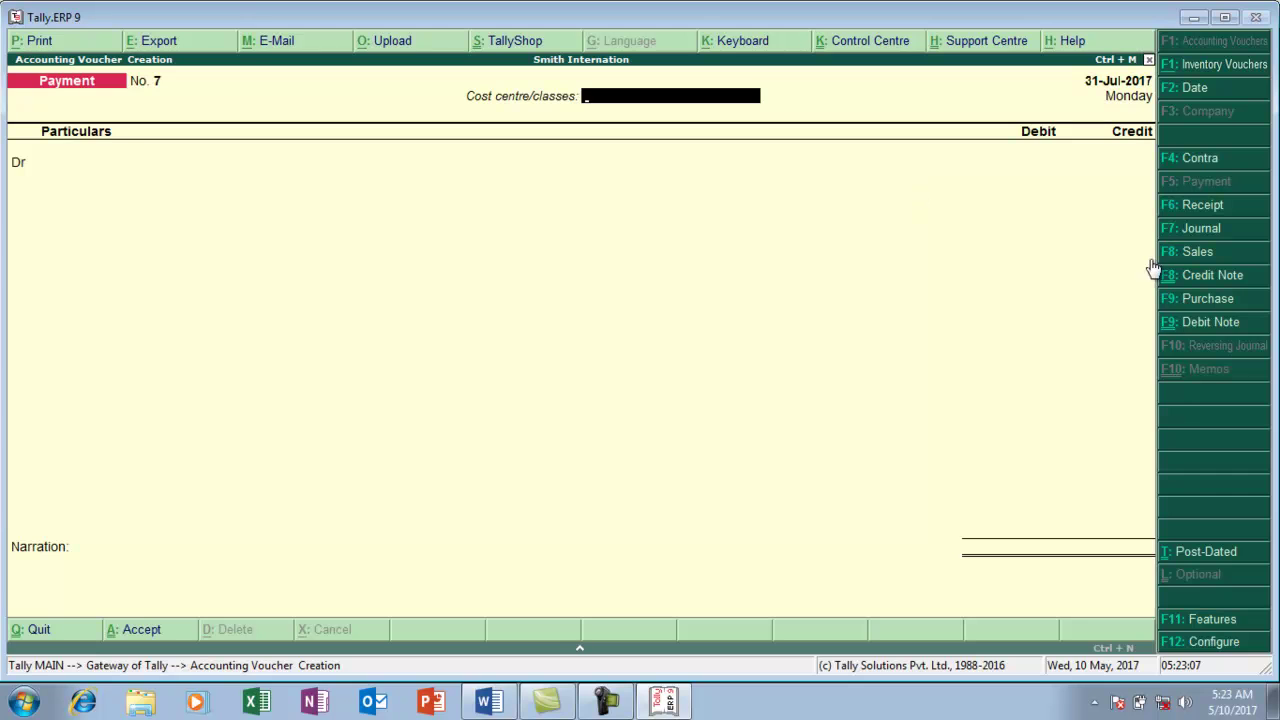
{"action": "left_click", "coordinate": [1213, 300]}
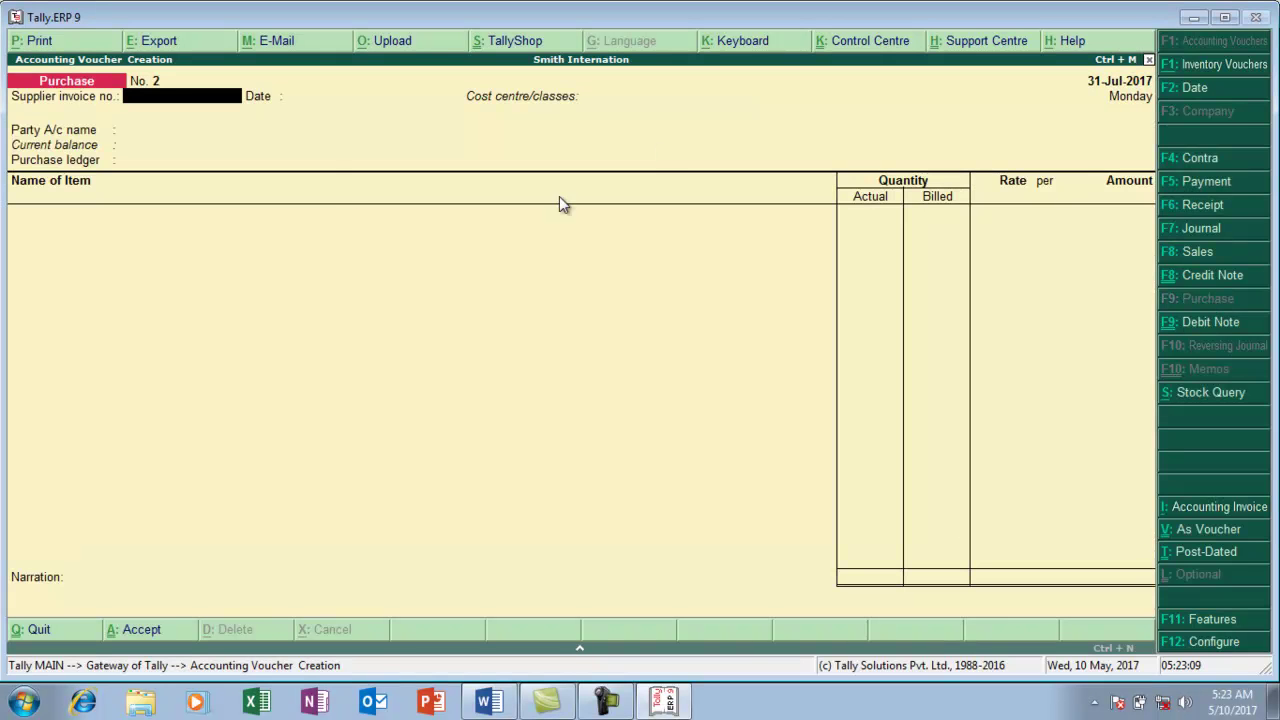
{"action": "key", "text": "alt+Tab"}
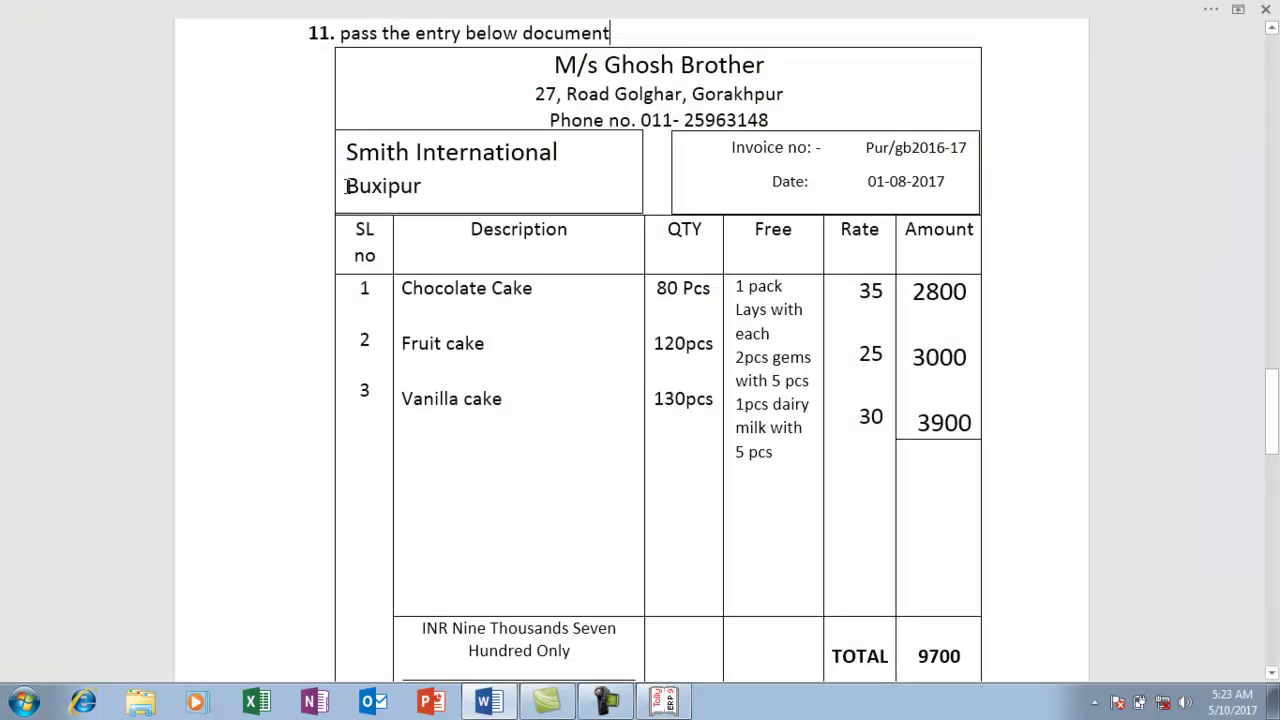
{"action": "key", "text": "alt+Tab"}
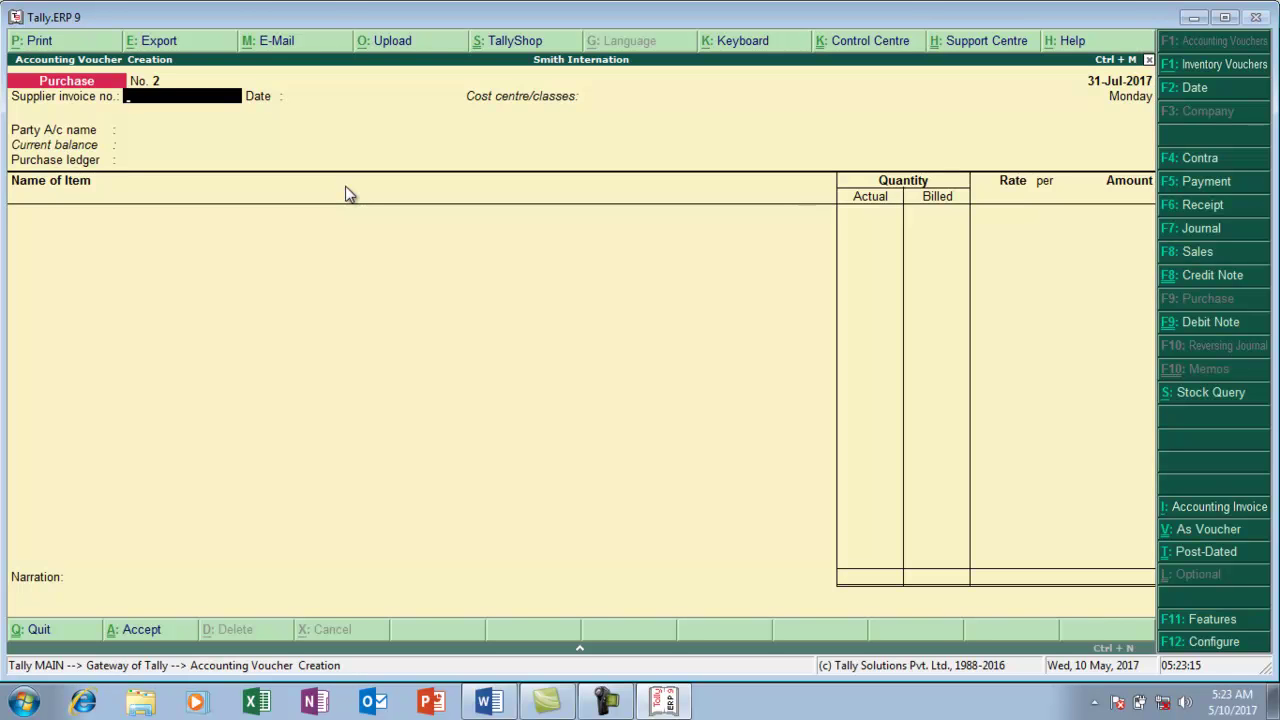
Date the voucher 1-Aug-2017 and enter supplier invoice number pur/gb/2016-17.
{"action": "key", "text": "F2"}
{"action": "key", "text": "Return"}
{"action": "type", "text": "pur/gb/2016-17"}
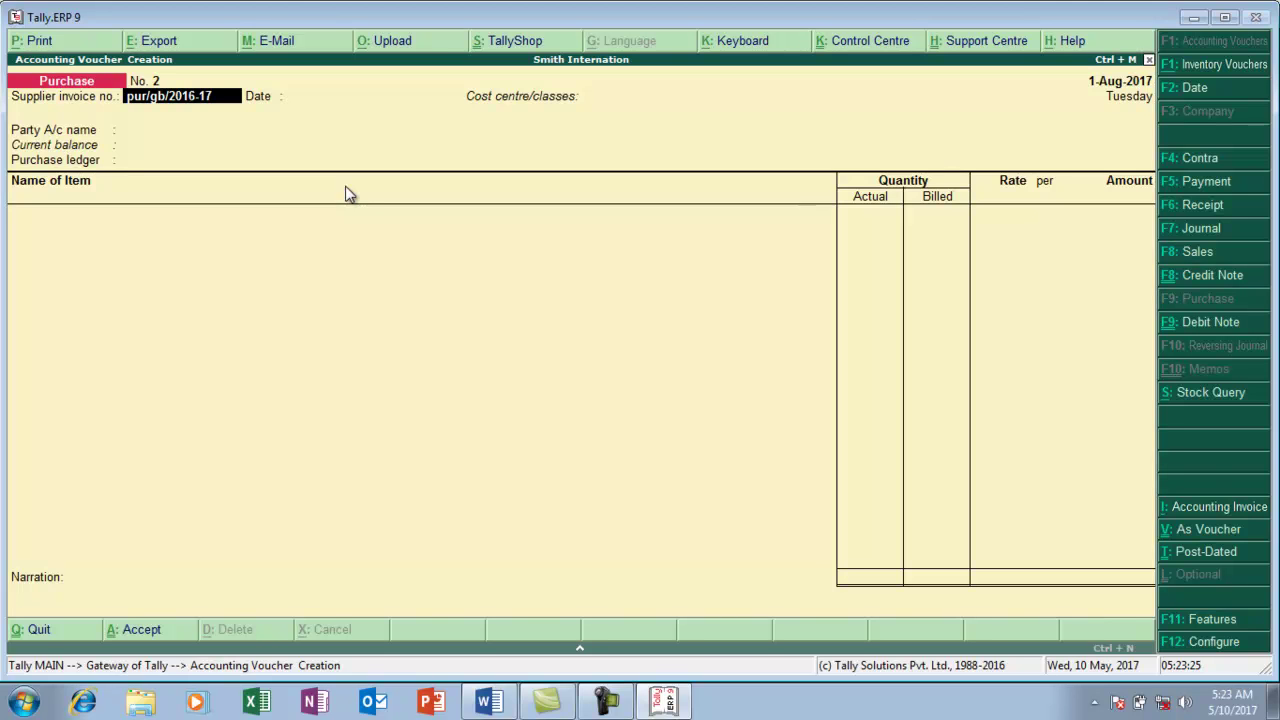
{"action": "key", "text": "Return"}
{"action": "key", "text": "Return"}
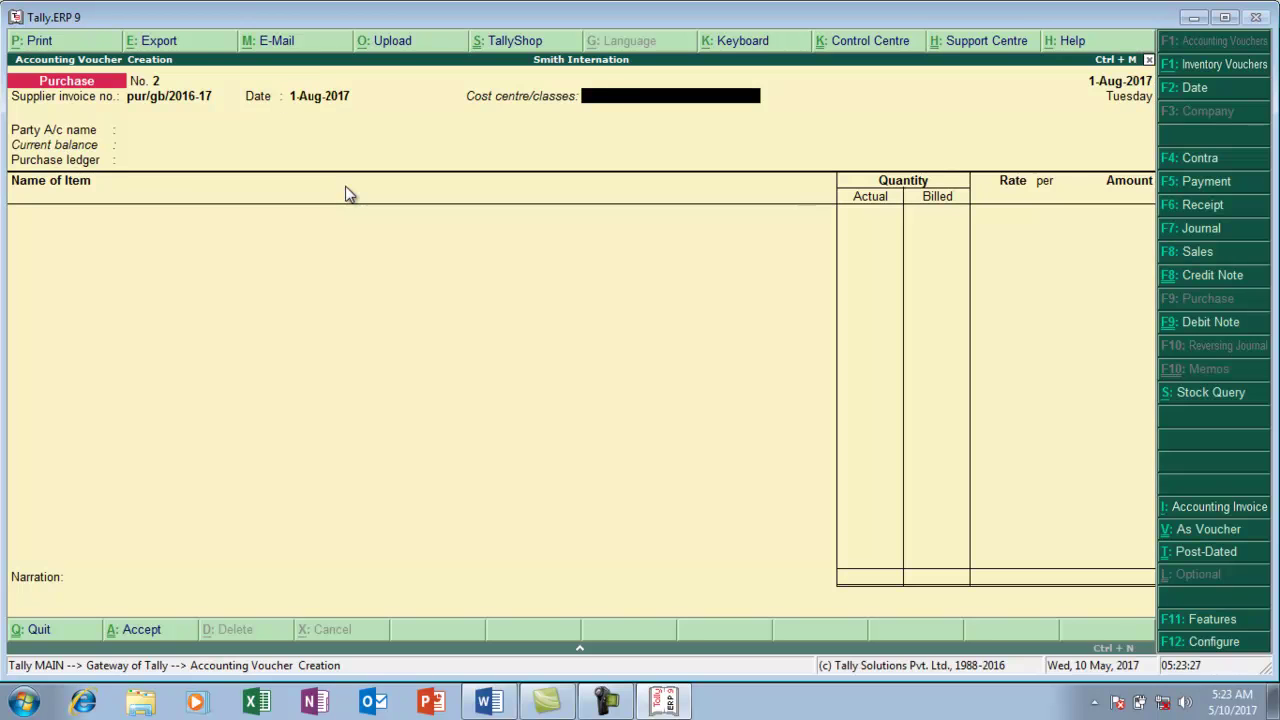
{"action": "key", "text": "Return"}
{"action": "key", "text": "alt+Tab"}
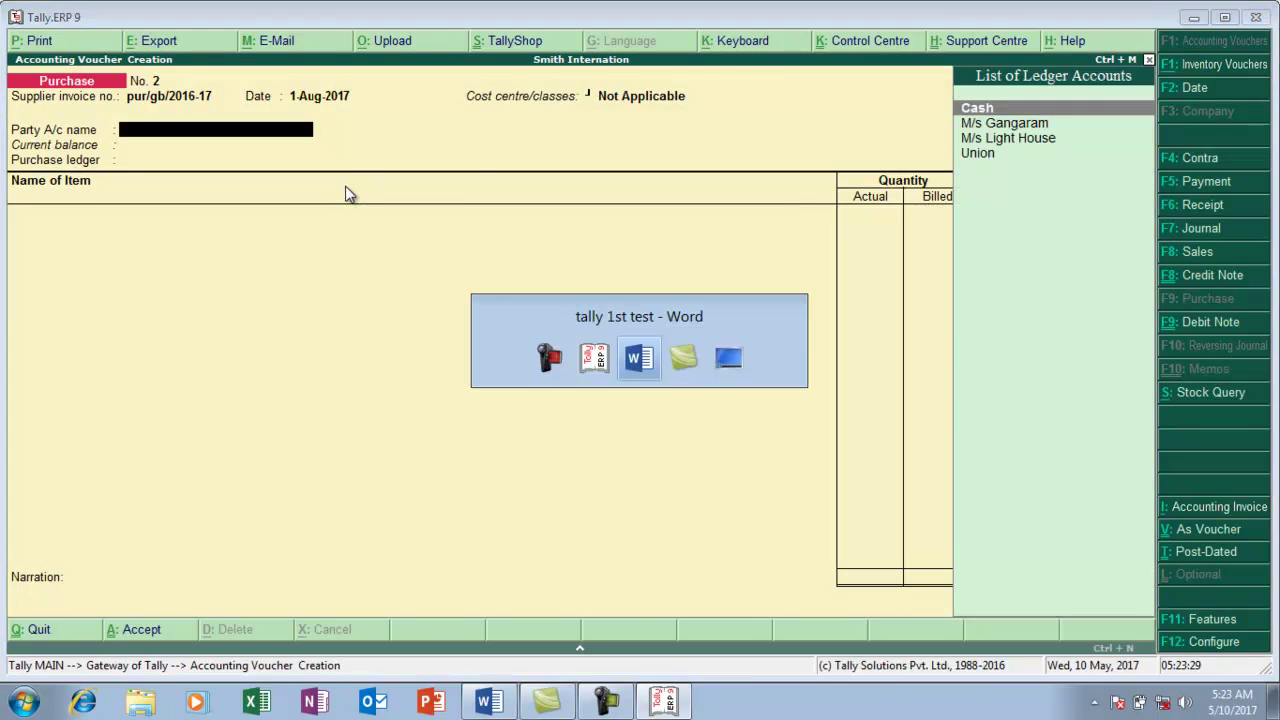
{"action": "key", "text": "alt+Tab"}
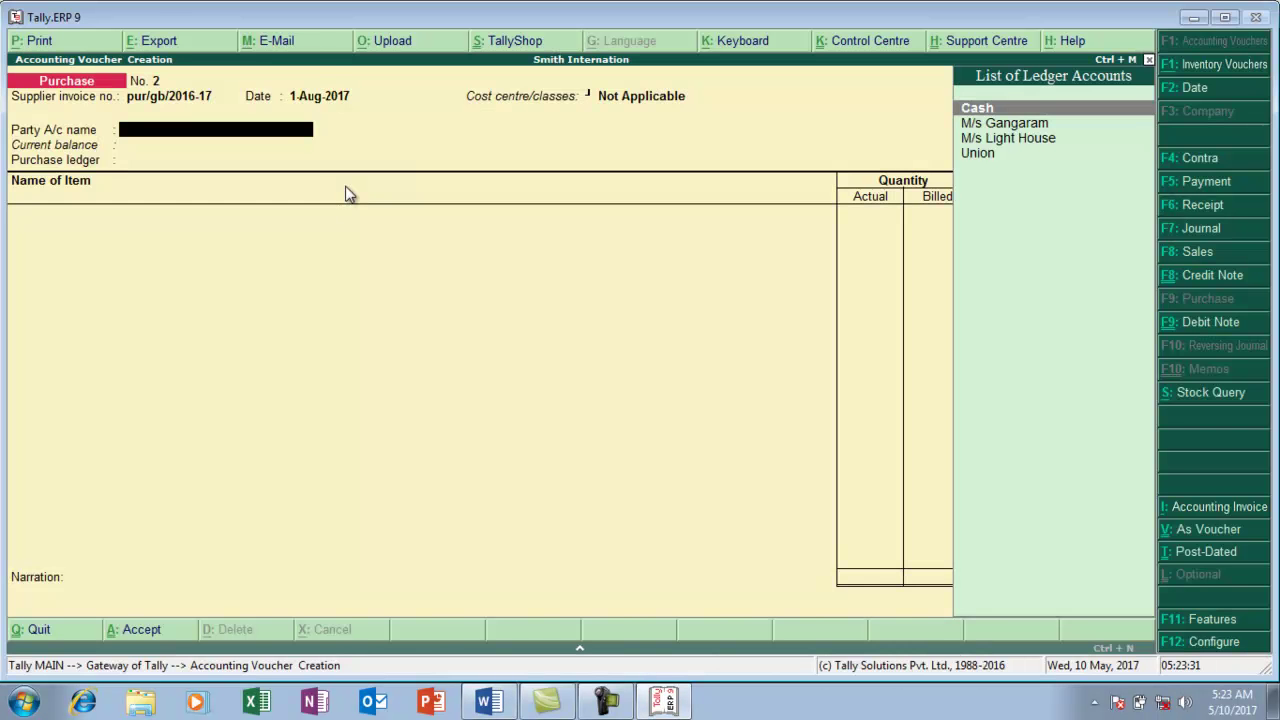
Create party ledger M/s Ghosh Brother under the Sundry Creditors group.
{"action": "key", "text": "alt+c"}
{"action": "type", "text": "s G"}
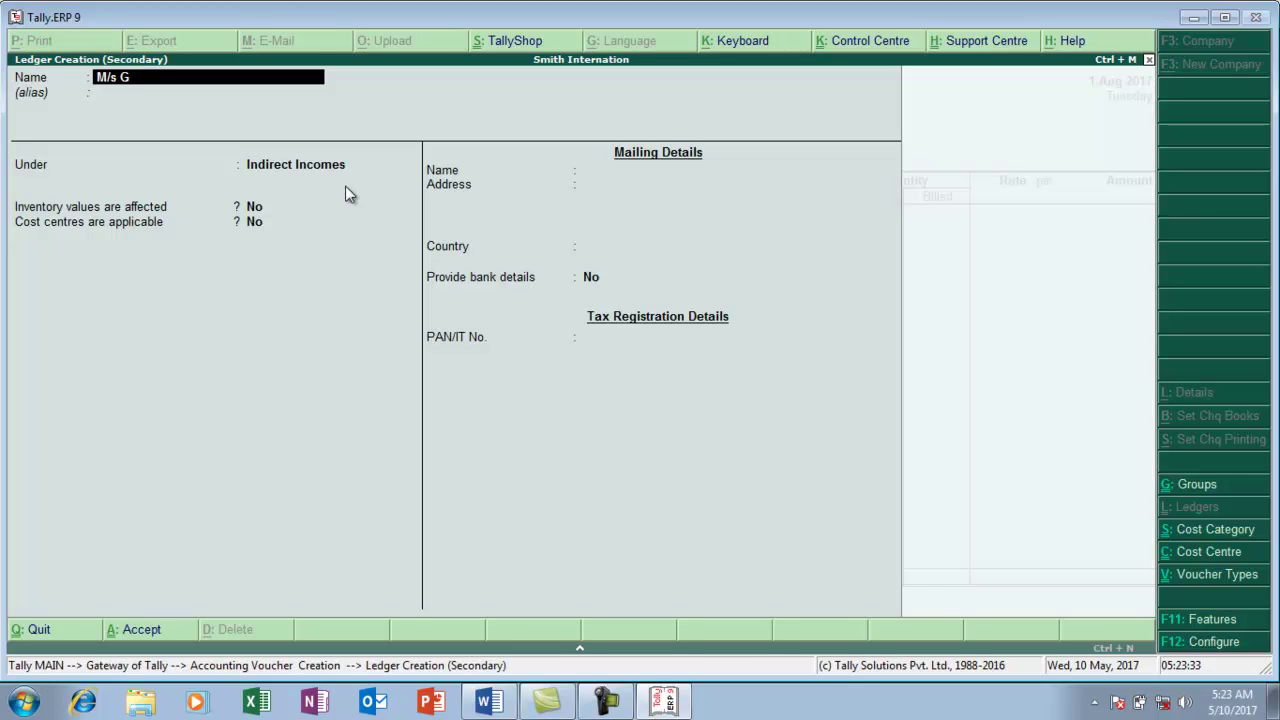
{"action": "type", "text": "hosh Brother"}
{"action": "key", "text": "Return"}
{"action": "key", "text": "Return"}
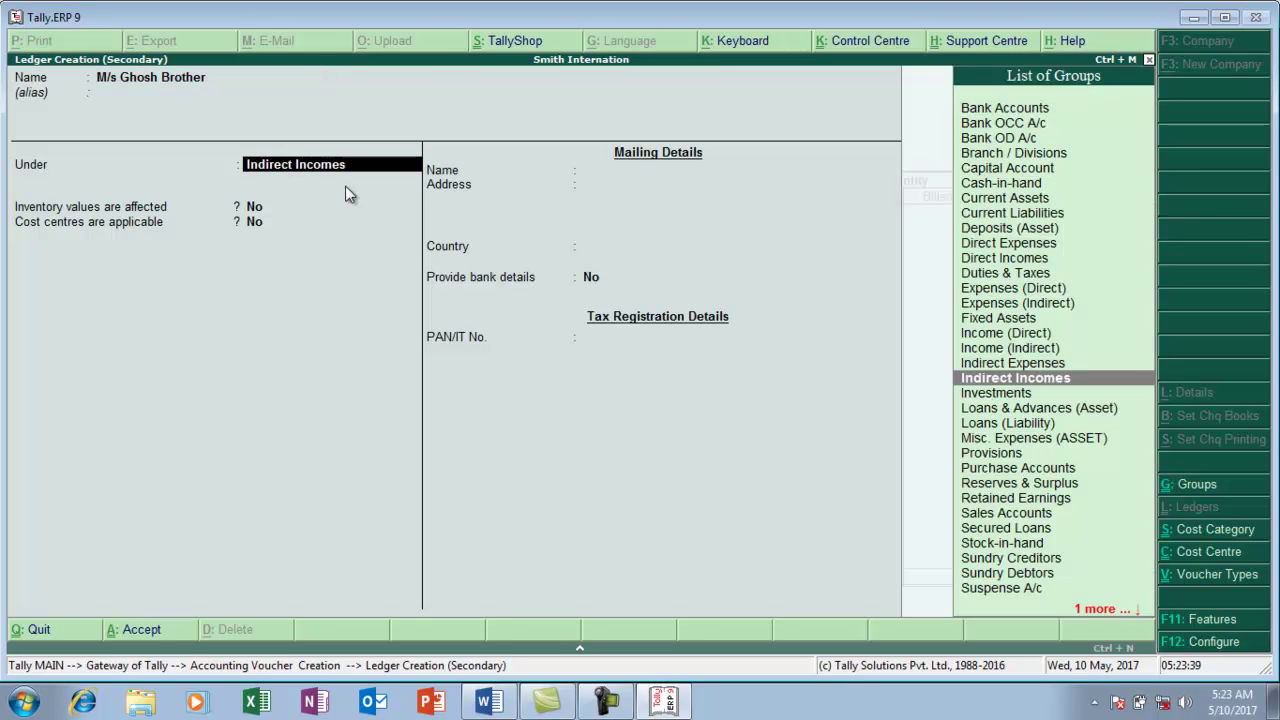
{"action": "type", "text": "S"}
{"action": "key", "text": "Down"}
{"action": "key", "text": "Down"}
{"action": "key", "text": "Down"}
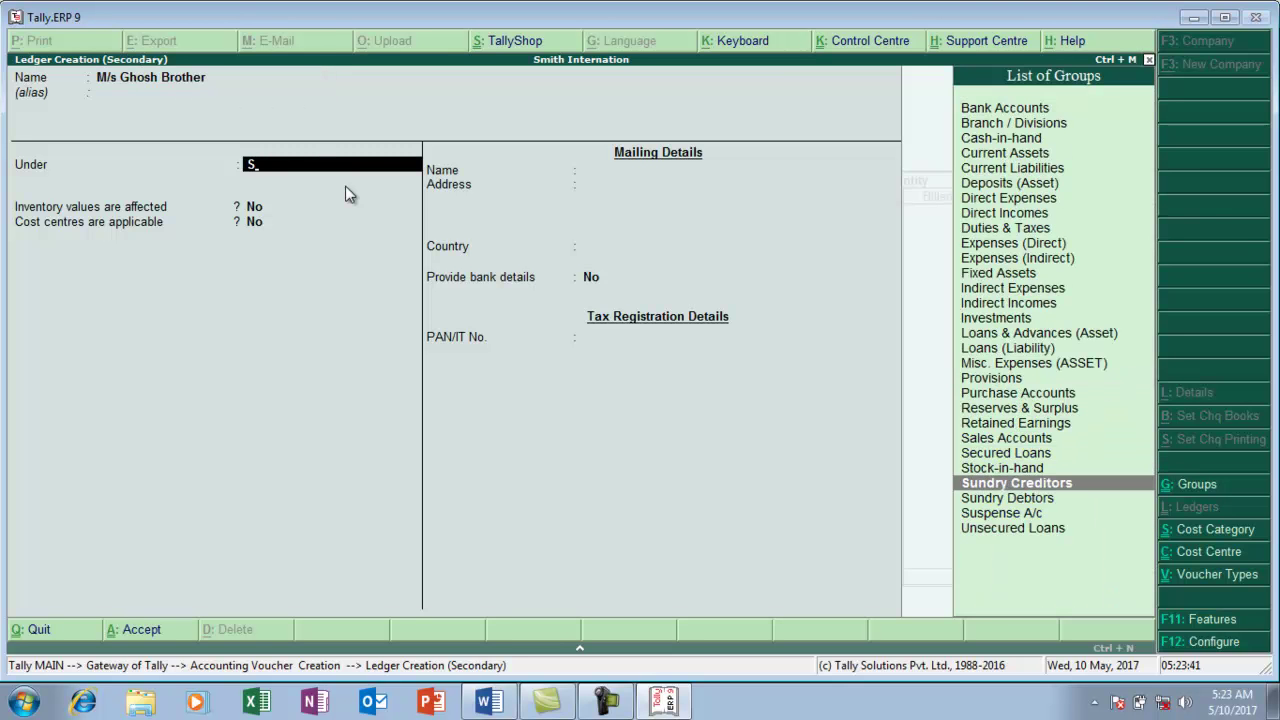
{"action": "key", "text": "Return"}
{"action": "key", "text": "Return"}
{"action": "key", "text": "Return"}
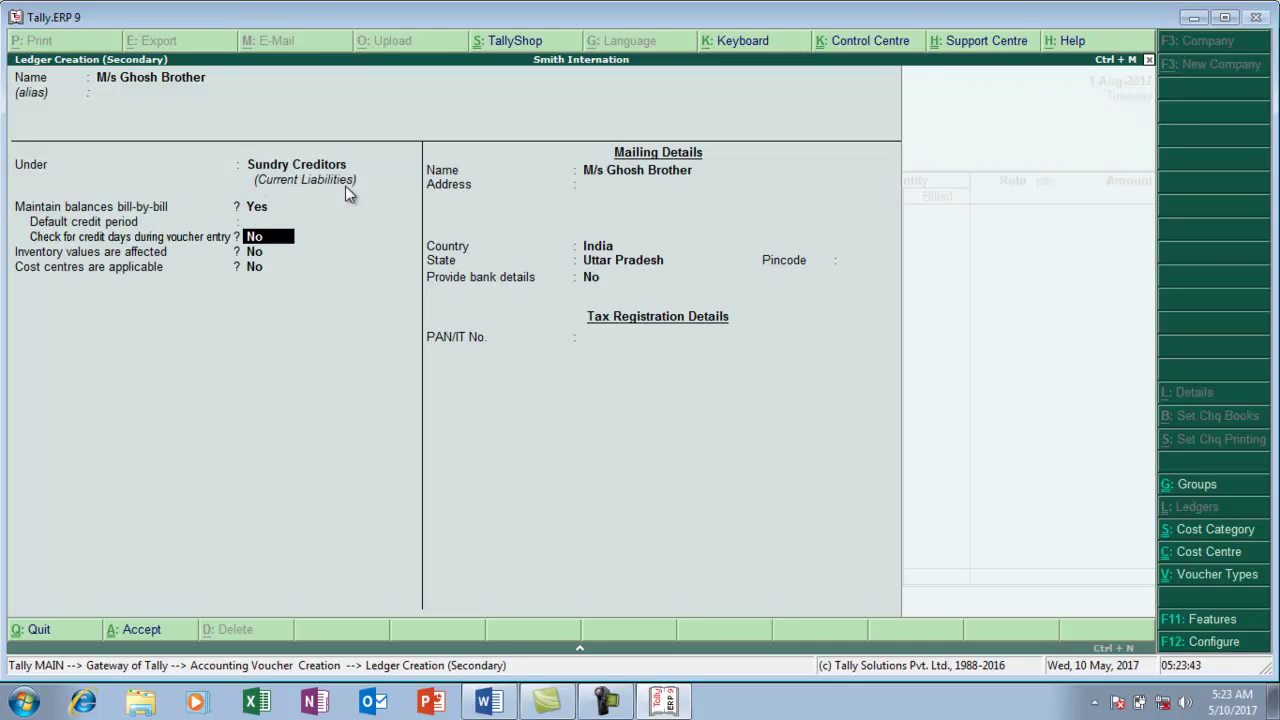
{"action": "key", "text": "Return"}
{"action": "key", "text": "Return"}
{"action": "key", "text": "Return"}
{"action": "key", "text": "Return"}
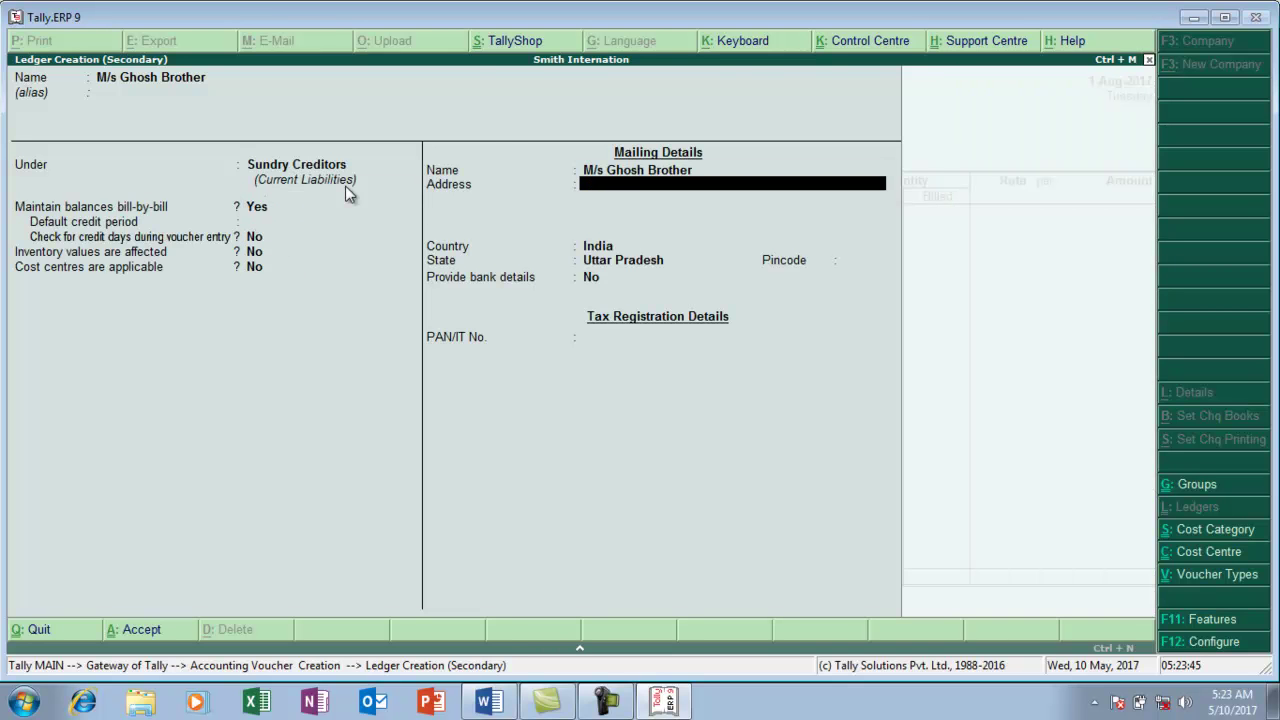
Enter the supplier's mailing address and state, then accept the party details.
{"action": "key", "text": "alt+Tab"}
{"action": "key", "text": "alt+Tab"}
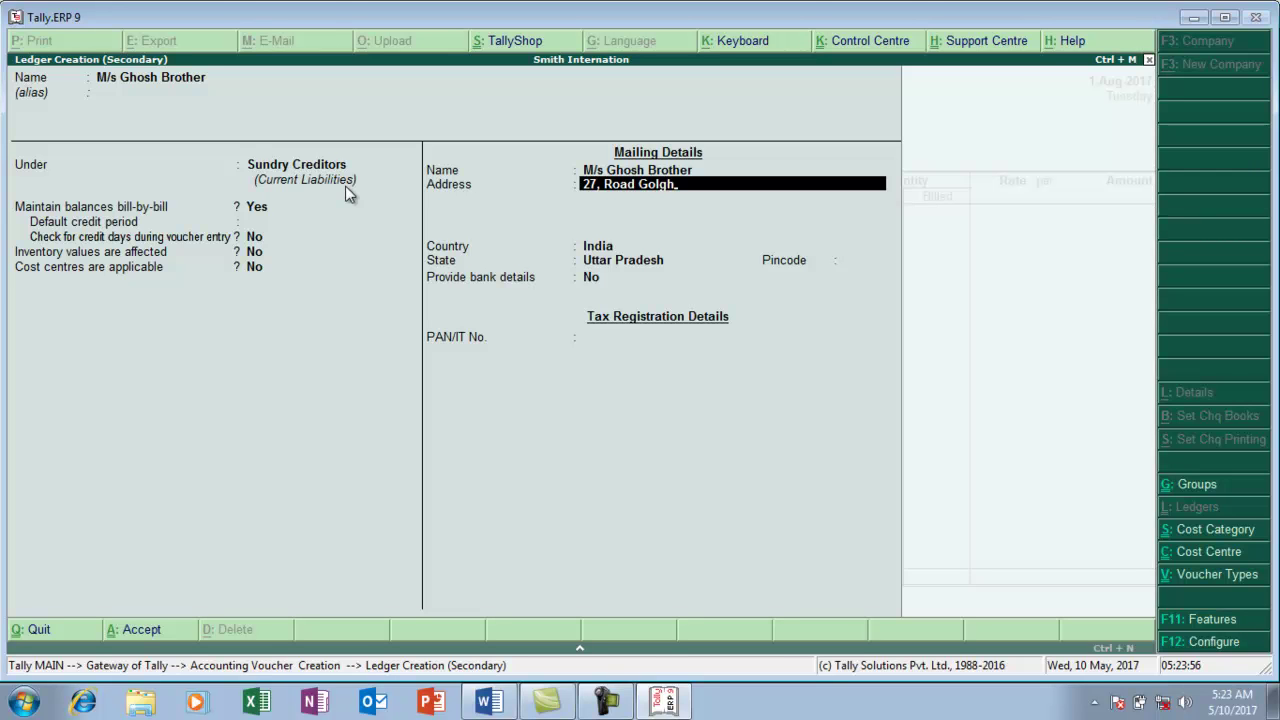
{"action": "key", "text": "Return"}
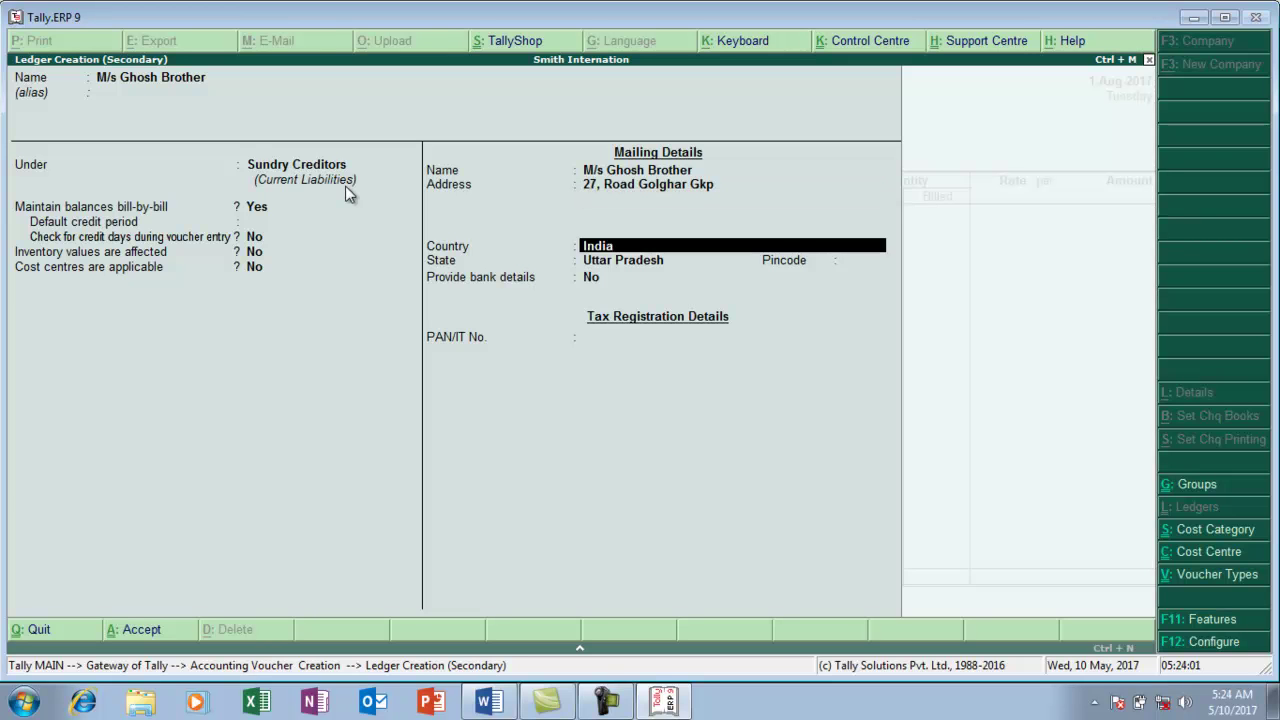
{"action": "key", "text": "Return"}
{"action": "key", "text": "Return"}
{"action": "key", "text": "Return"}
{"action": "key", "text": "Return"}
{"action": "key", "text": "Return"}
{"action": "key", "text": "Return"}
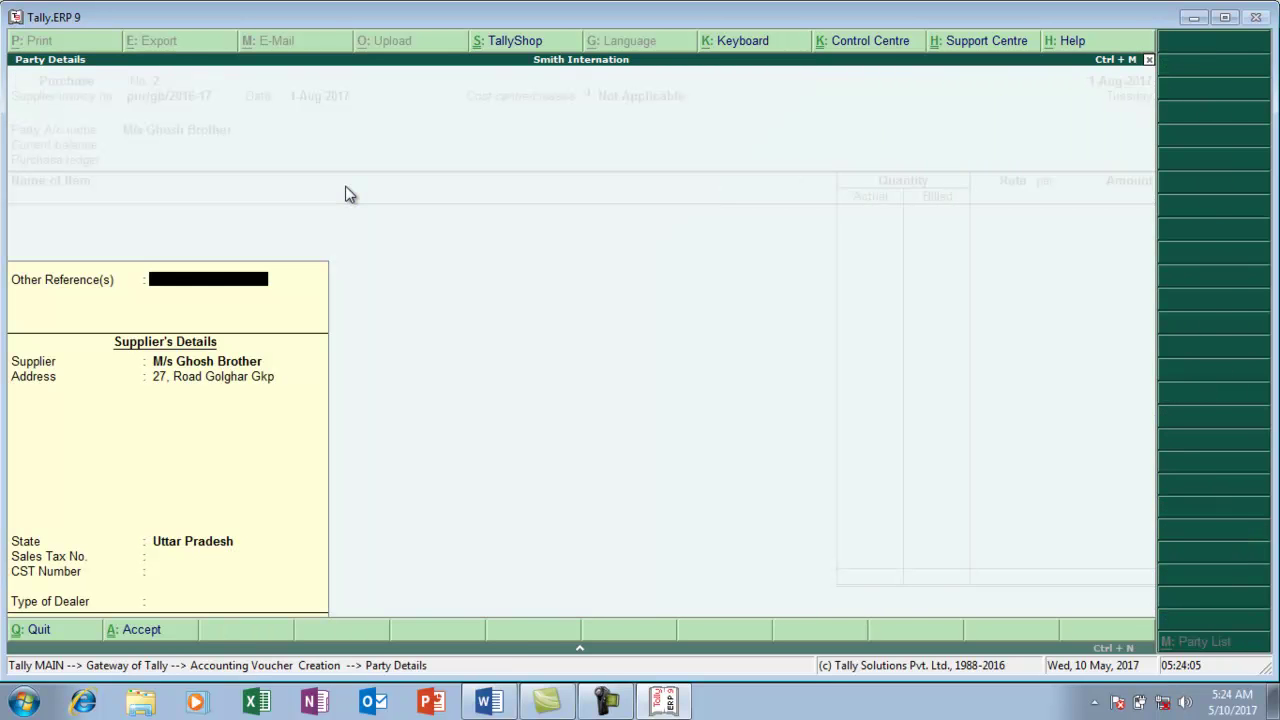
{"action": "key", "text": "Return"}
{"action": "key", "text": "Return"}
{"action": "key", "text": "Return"}
{"action": "key", "text": "Return"}
{"action": "key", "text": "Return"}
{"action": "key", "text": "Return"}
{"action": "key", "text": "Return"}
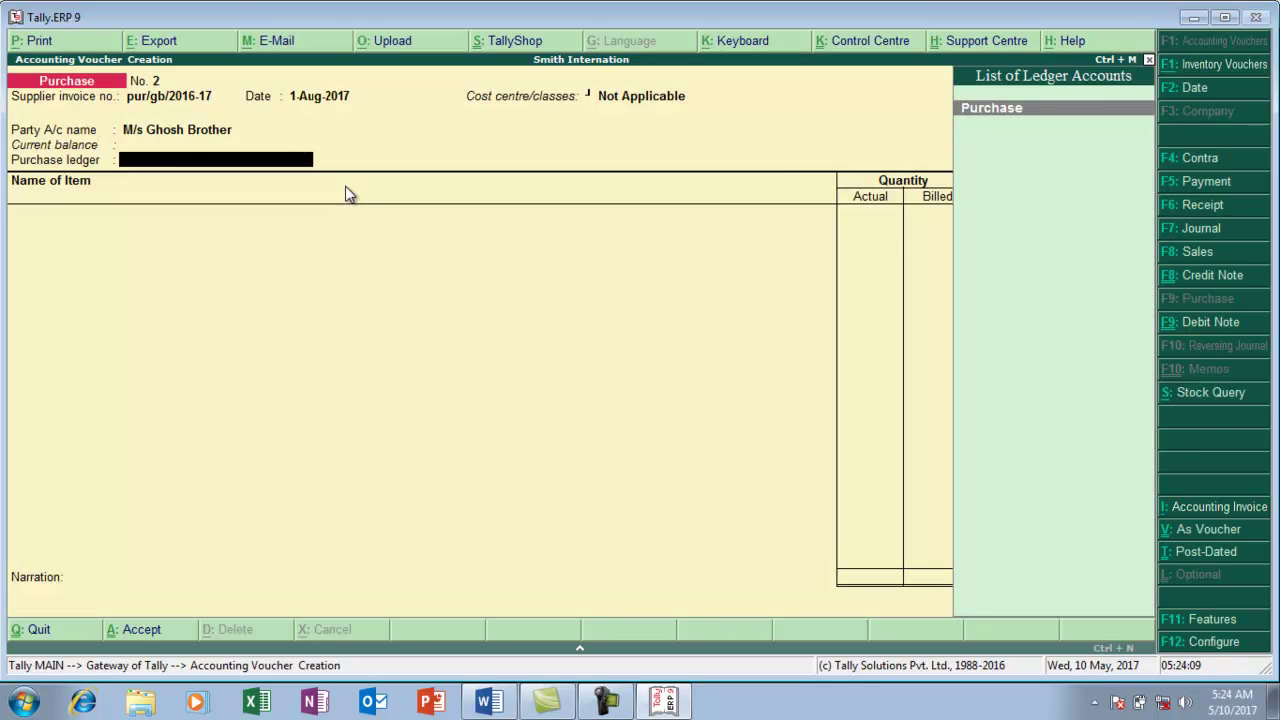
Choose Purchase as the purchase ledger and create stock item Chocolate Cake (Primary, pcs).
{"action": "key", "text": "Return"}
{"action": "key", "text": "alt+Tab"}
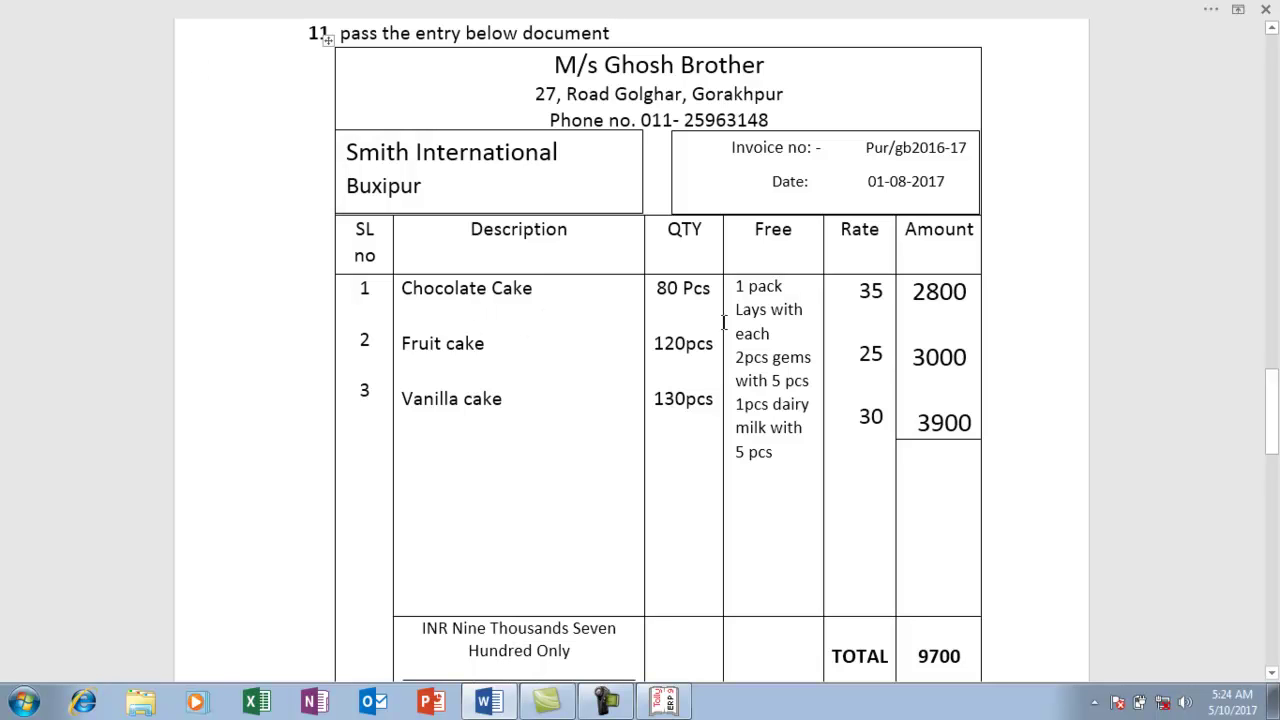
{"action": "key", "text": "alt+Tab"}
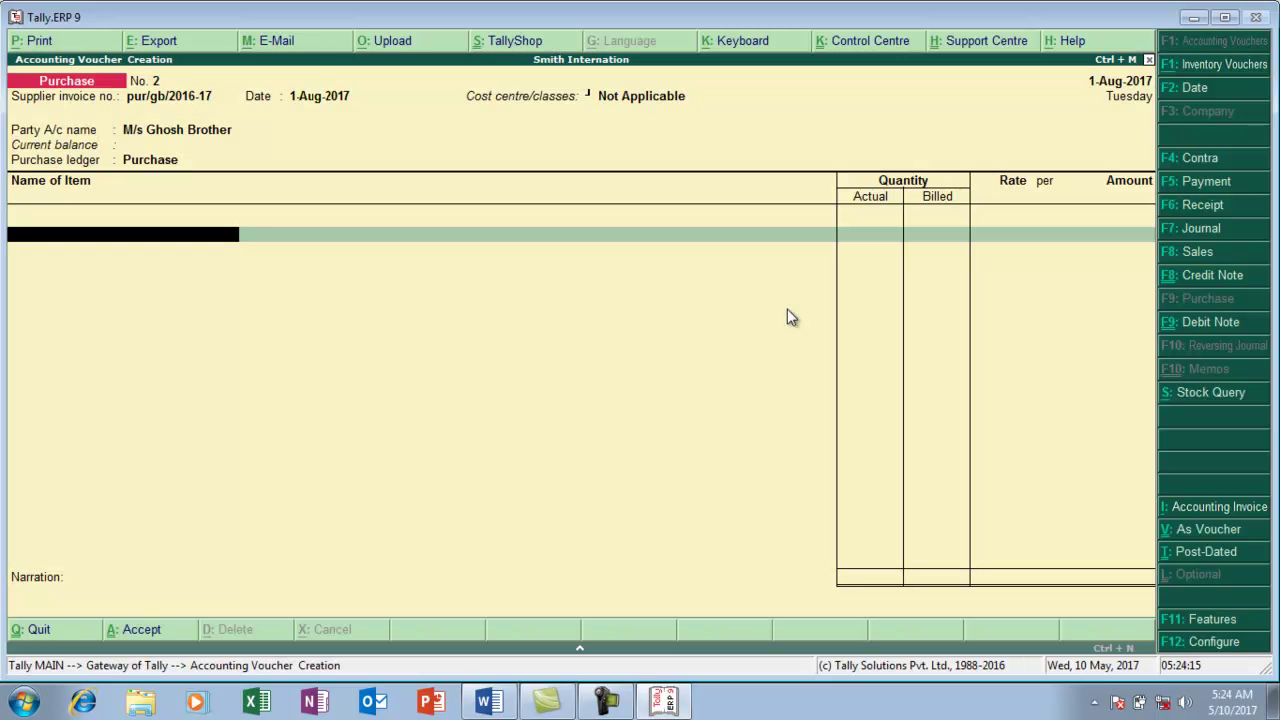
{"action": "key", "text": "alt+c"}
{"action": "type", "text": "Chocola"}
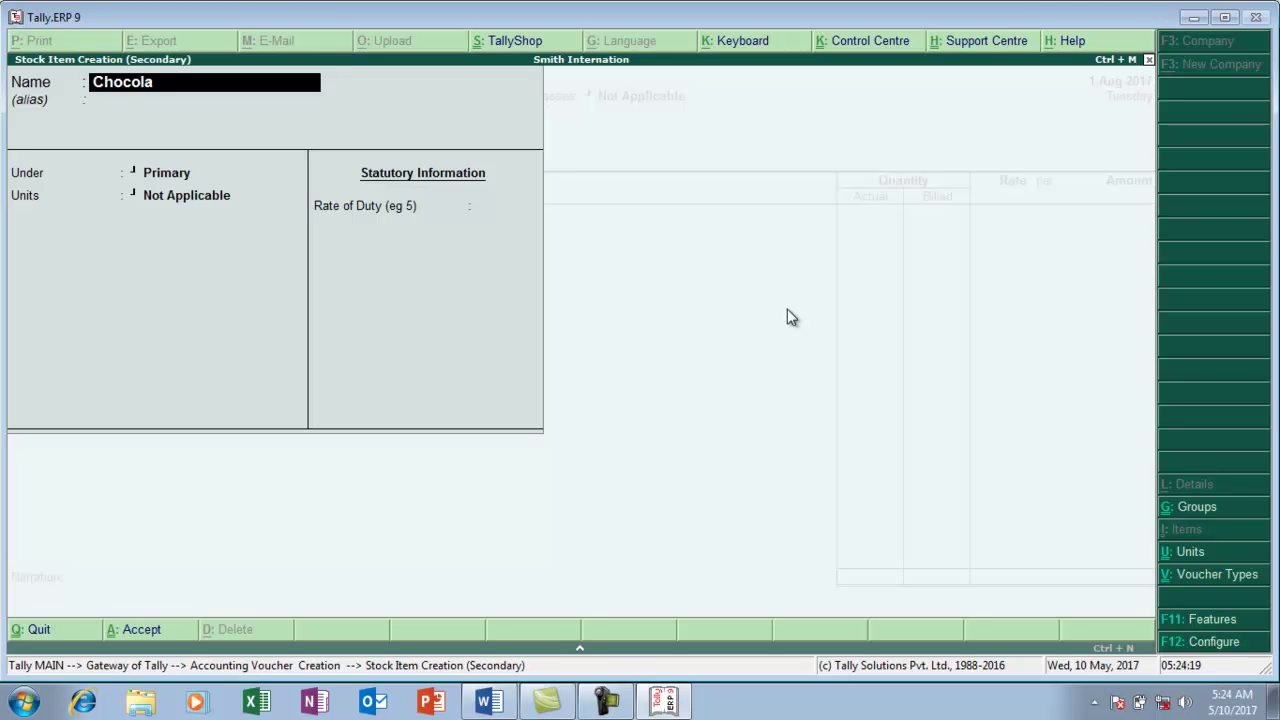
{"action": "type", "text": "te Cake"}
{"action": "key", "text": "Return"}
{"action": "key", "text": "Return"}
{"action": "key", "text": "Return"}
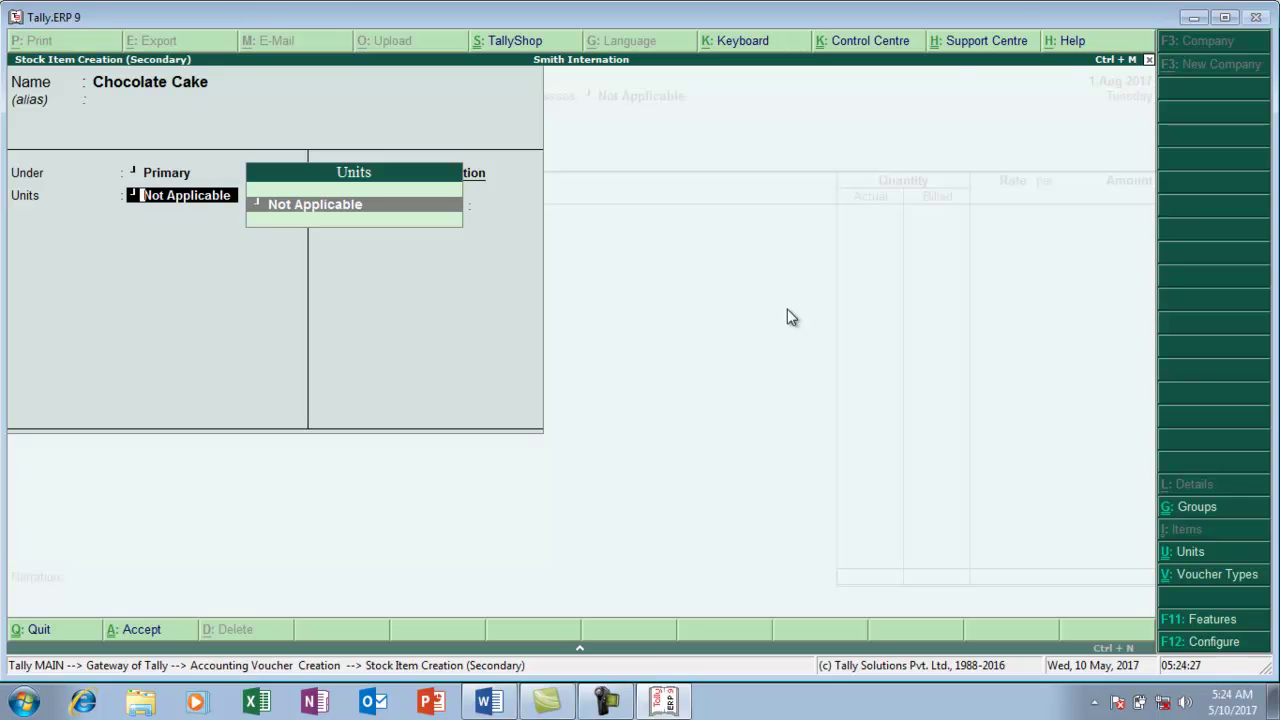
{"action": "key", "text": "BackSpace"}
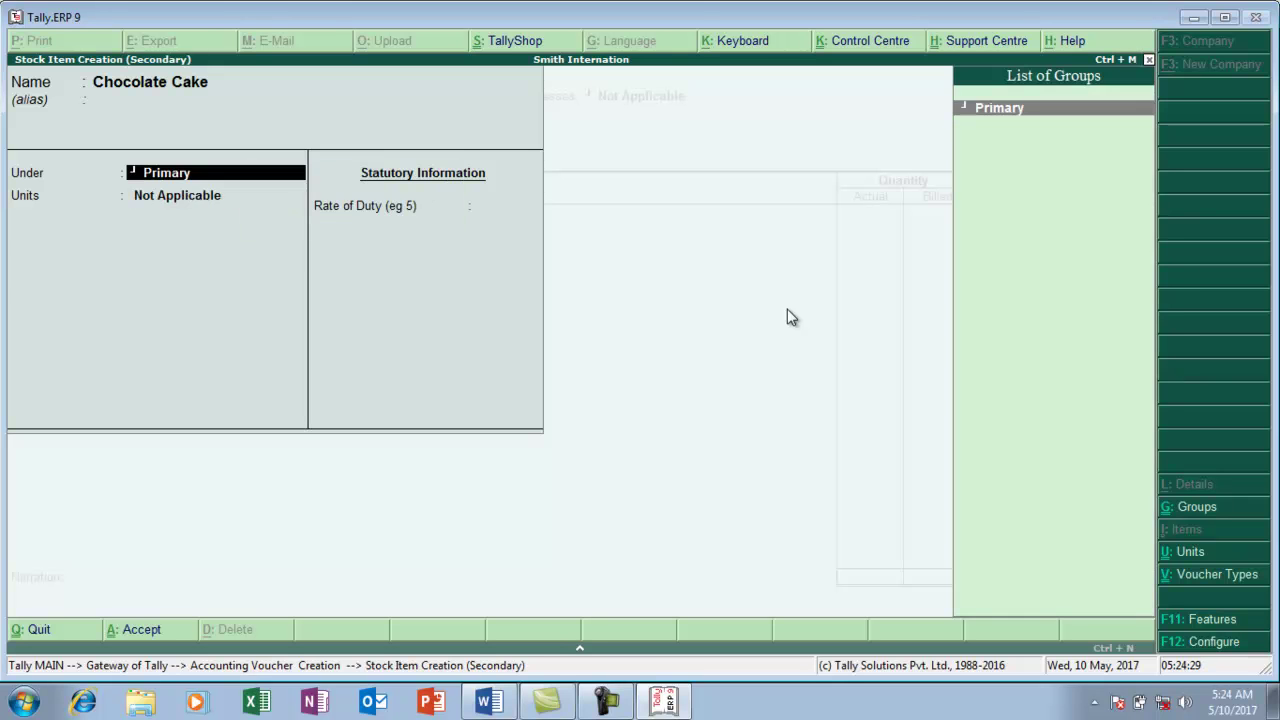
{"action": "key", "text": "Return"}
{"action": "key", "text": "Down"}
{"action": "key", "text": "Return"}
{"action": "key", "text": "Return"}
{"action": "key", "text": "Return"}
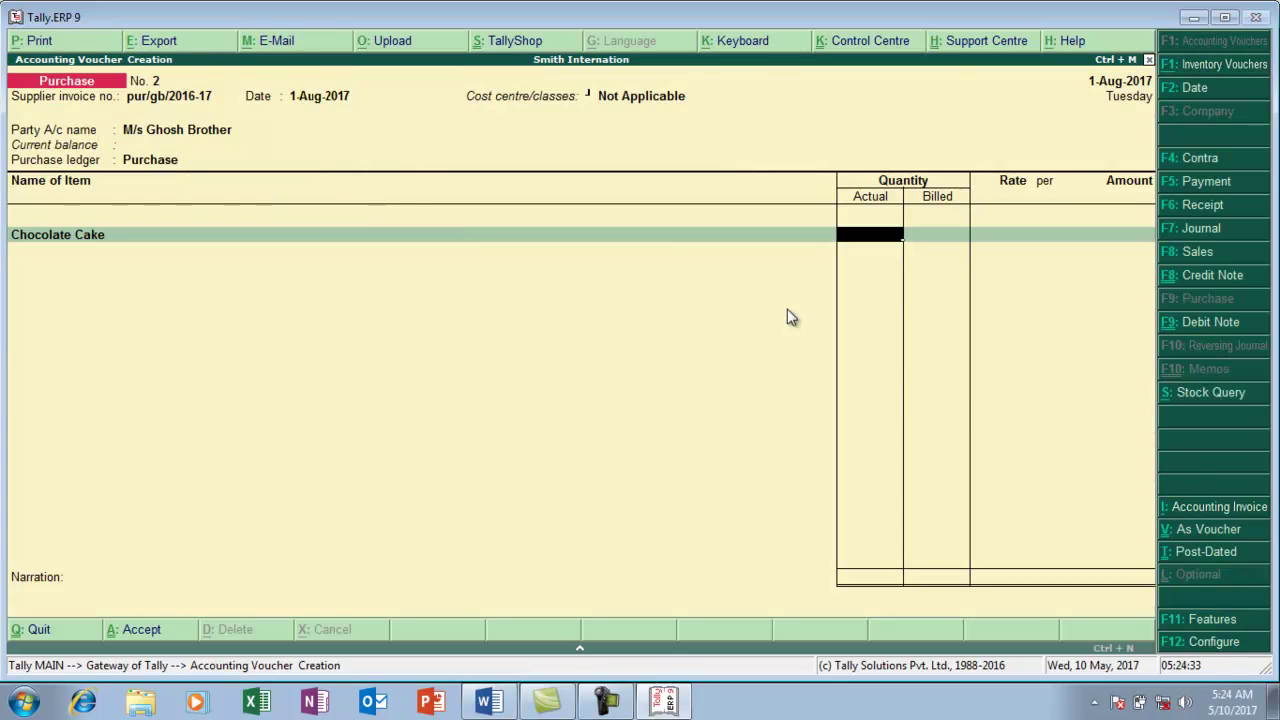
{"action": "key", "text": "alt+Tab"}
Enter Chocolate Cake as 80 pcs at rate 35, amounting to 2,800.00.
{"action": "key", "text": "alt+Tab"}
{"action": "type", "text": "80"}
{"action": "key", "text": "Return"}
{"action": "key", "text": "Return"}
{"action": "key", "text": "alt+Tab"}
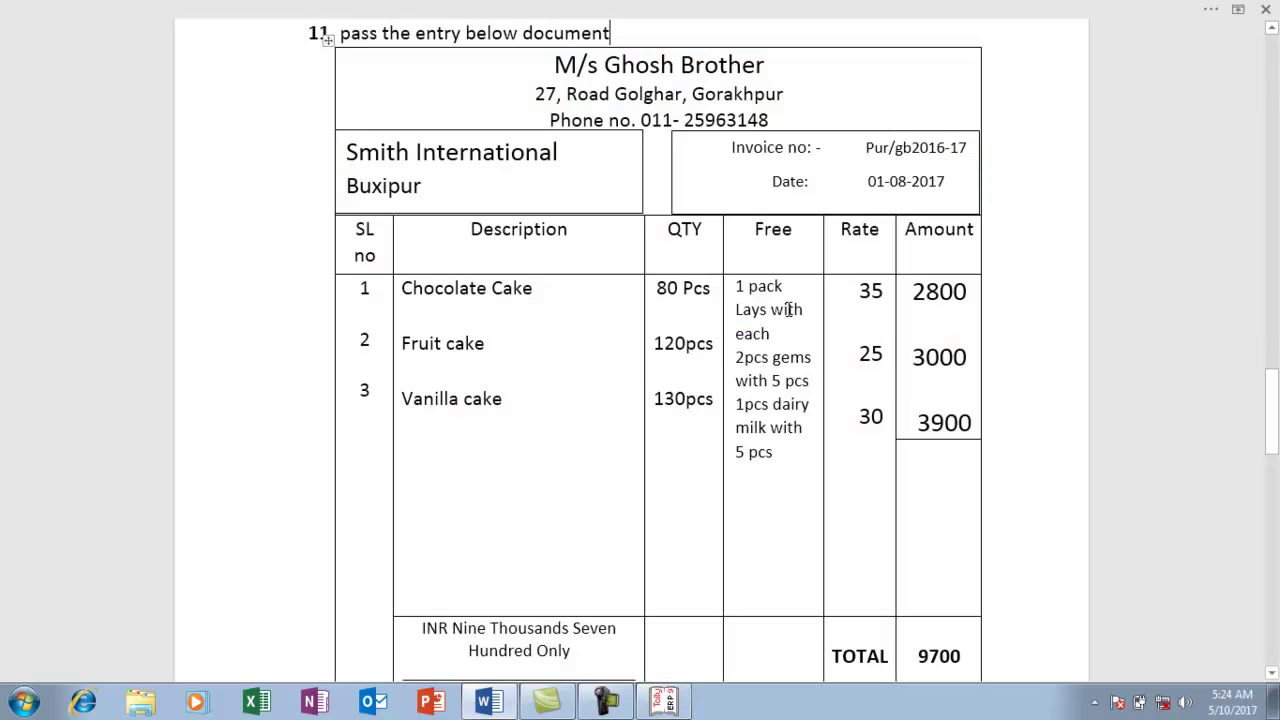
{"action": "key", "text": "alt+Tab"}
{"action": "type", "text": "32"}
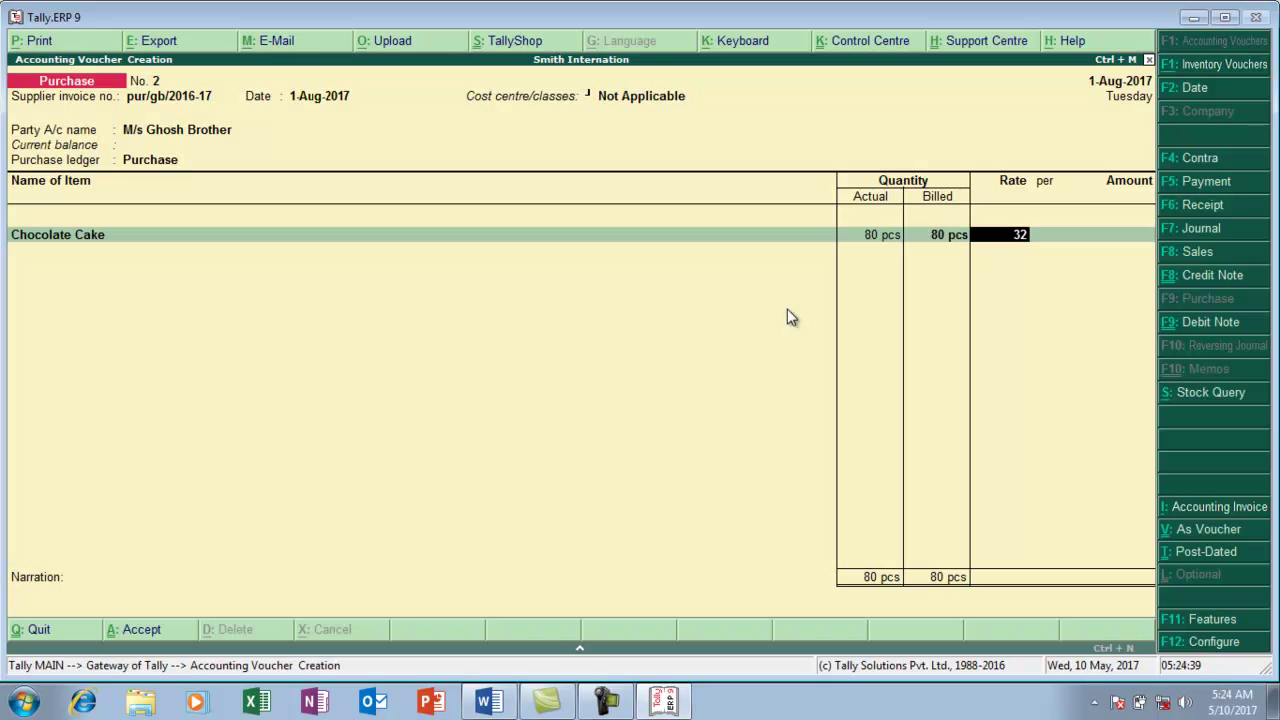
{"action": "key", "text": "BackSpace"}
{"action": "type", "text": "5"}
{"action": "key", "text": "Return"}
{"action": "key", "text": "Return"}
{"action": "key", "text": "Return"}
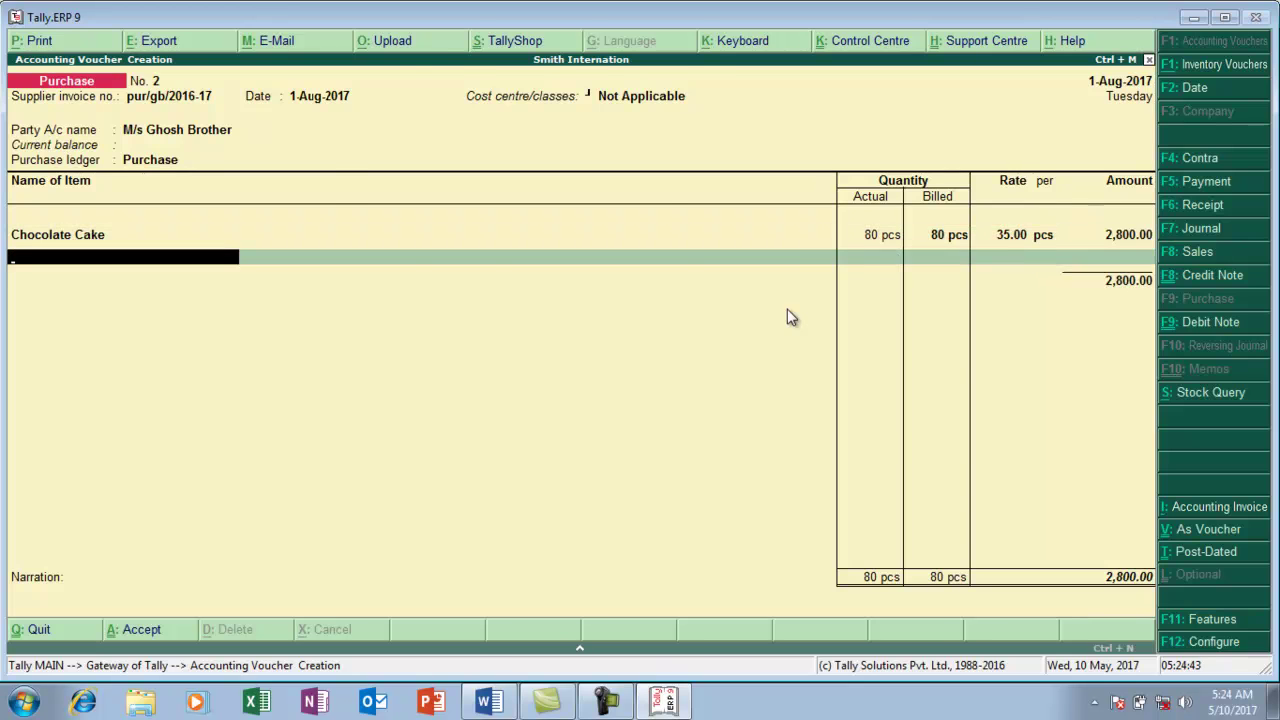
{"action": "key", "text": "alt+Tab"}
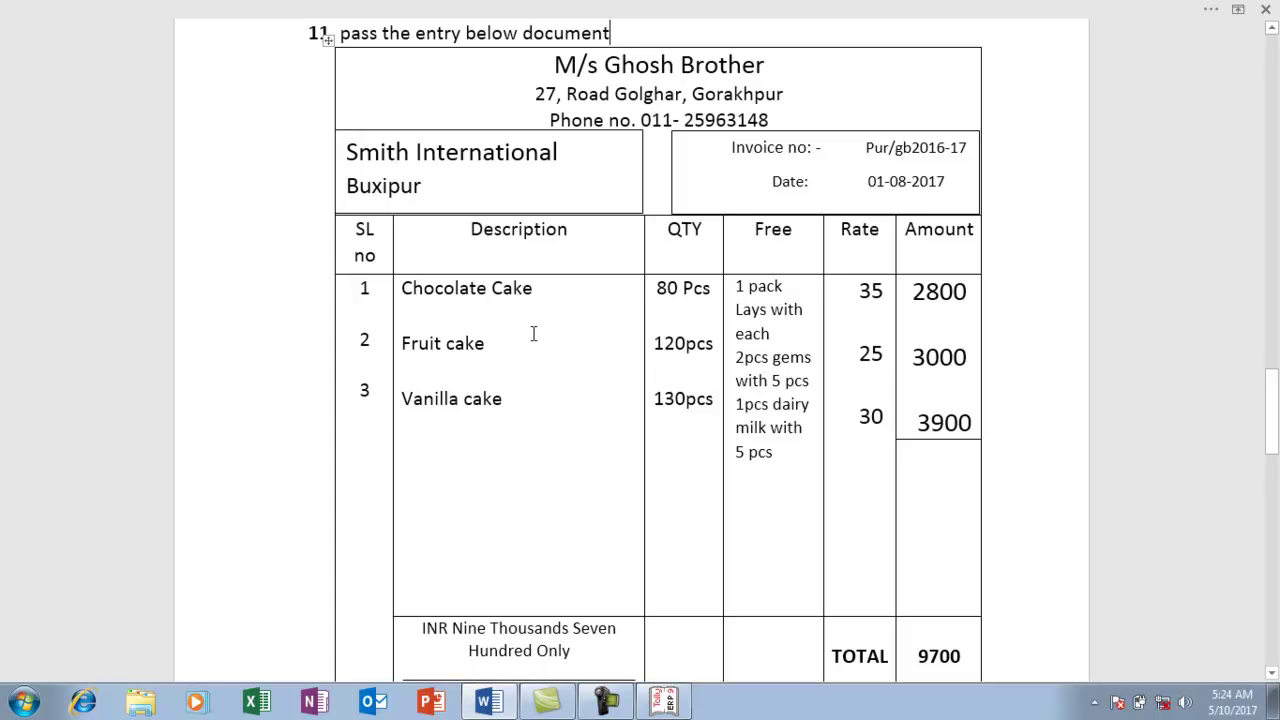
{"action": "key", "text": "alt+Tab"}
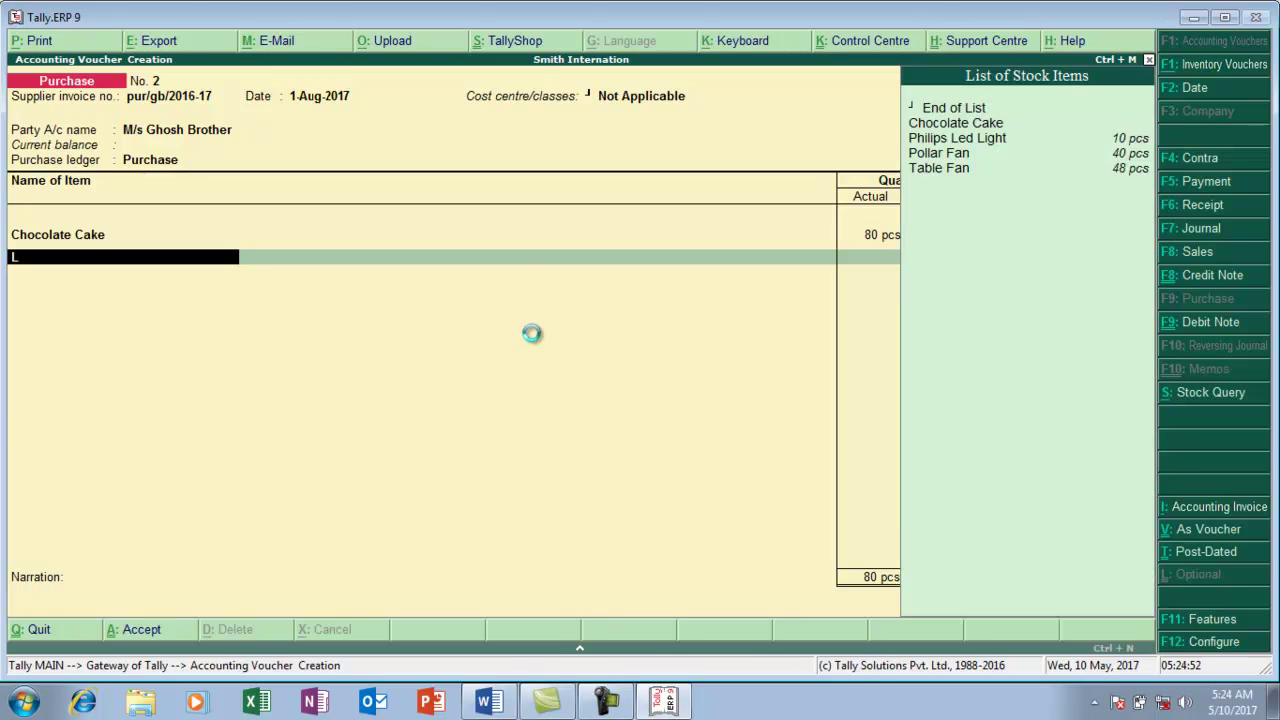
Create stock item Lays (Primary, pcs) and add it as 80 actual pcs with billed quantity cleared.
{"action": "key", "text": "alt+c"}
{"action": "type", "text": "Lays"}
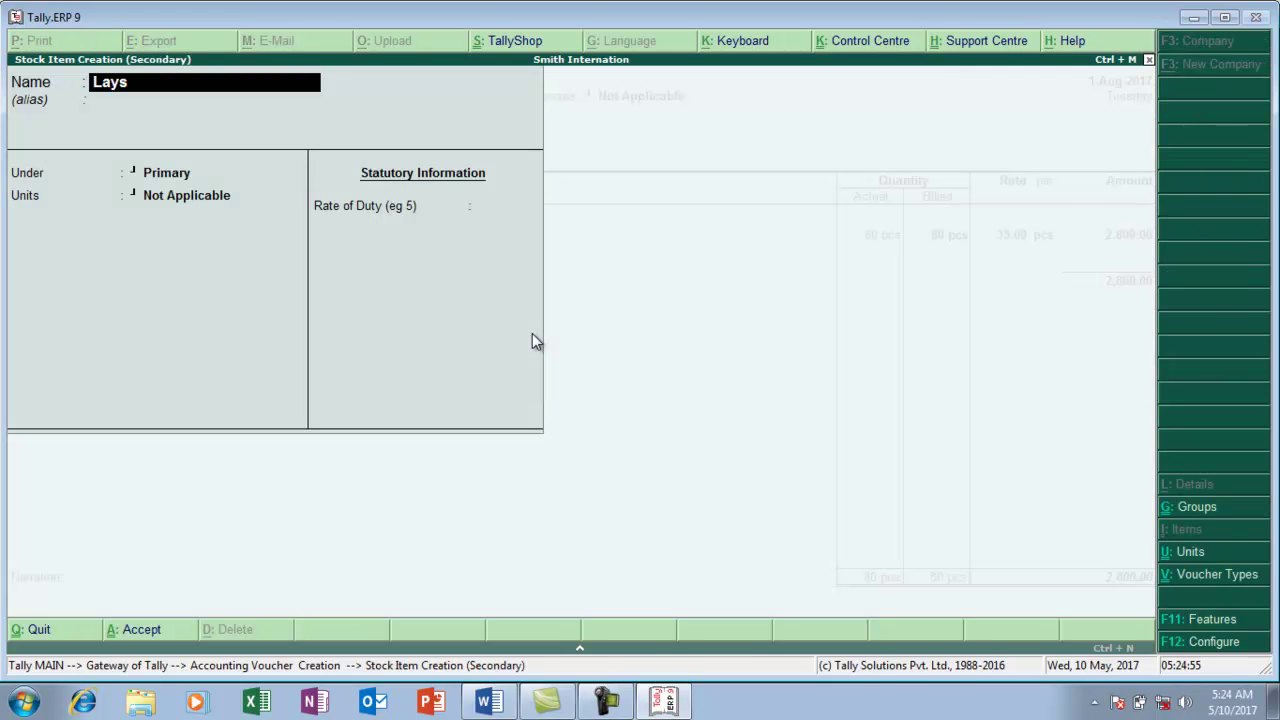
{"action": "key", "text": "Return"}
{"action": "key", "text": "Return"}
{"action": "key", "text": "Return"}
{"action": "key", "text": "Down"}
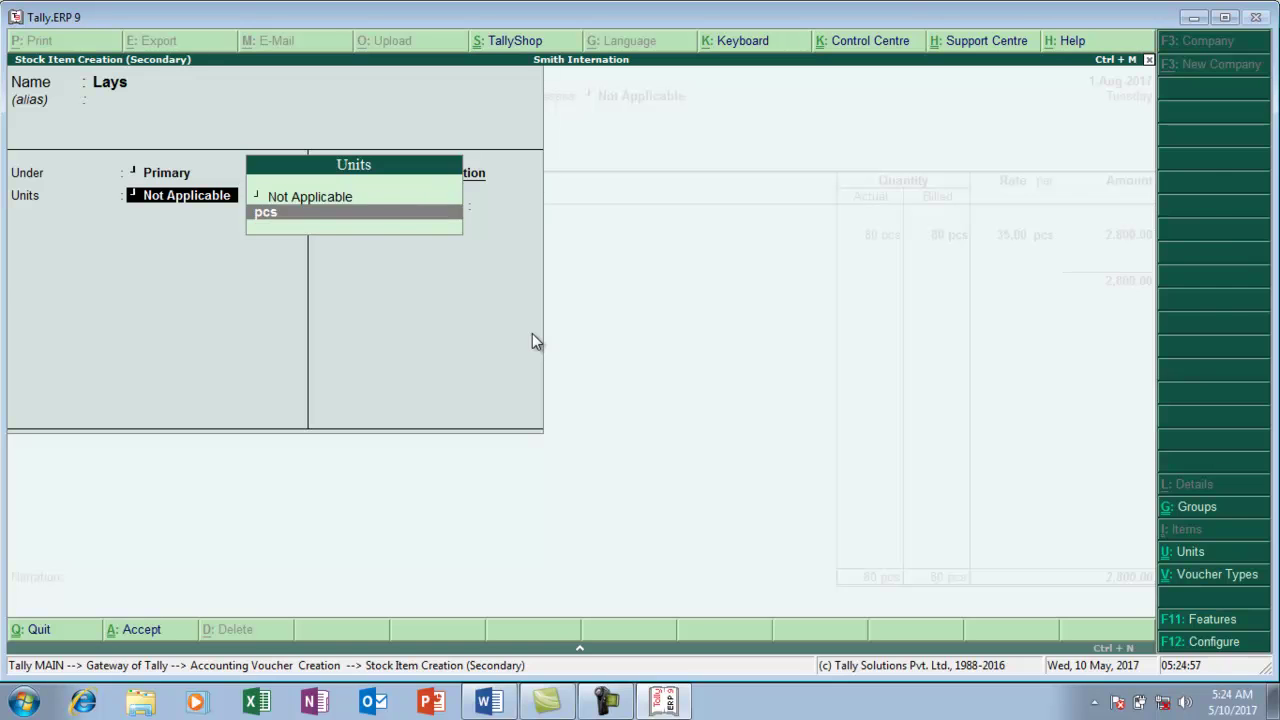
{"action": "key", "text": "Return"}
{"action": "key", "text": "Return"}
{"action": "key", "text": "Return"}
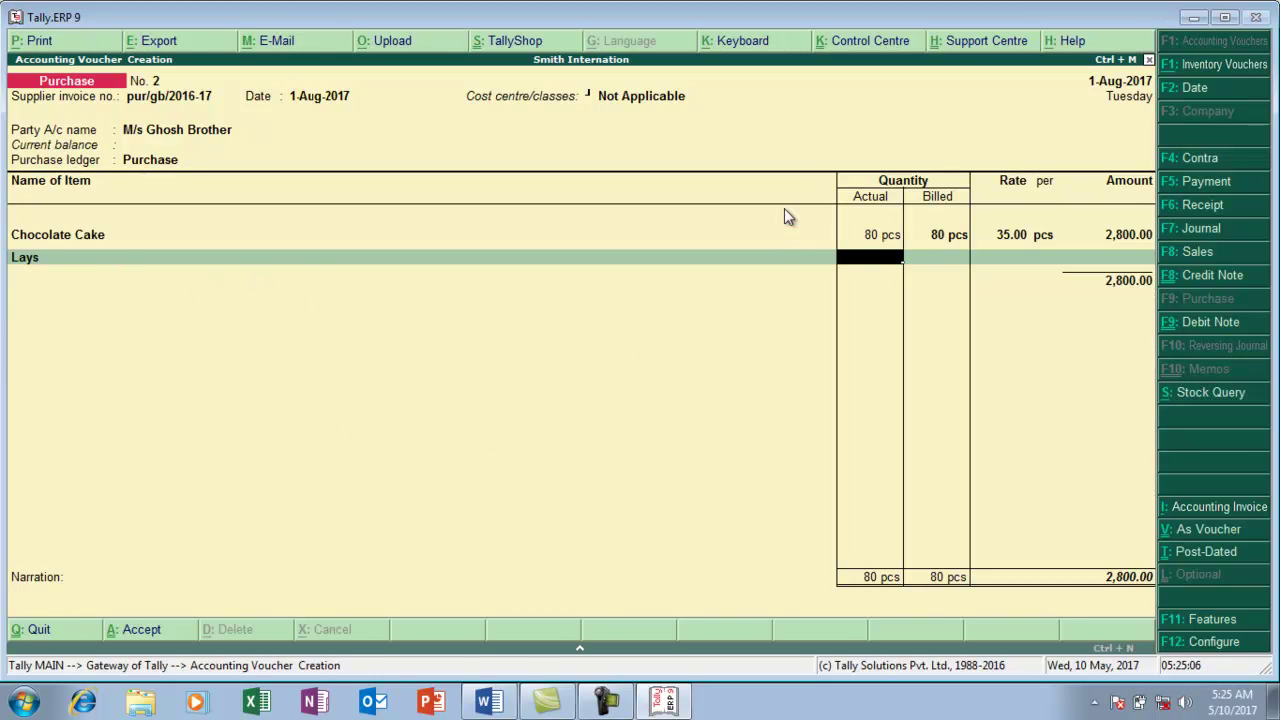
{"action": "type", "text": "80"}
{"action": "key", "text": "Return"}
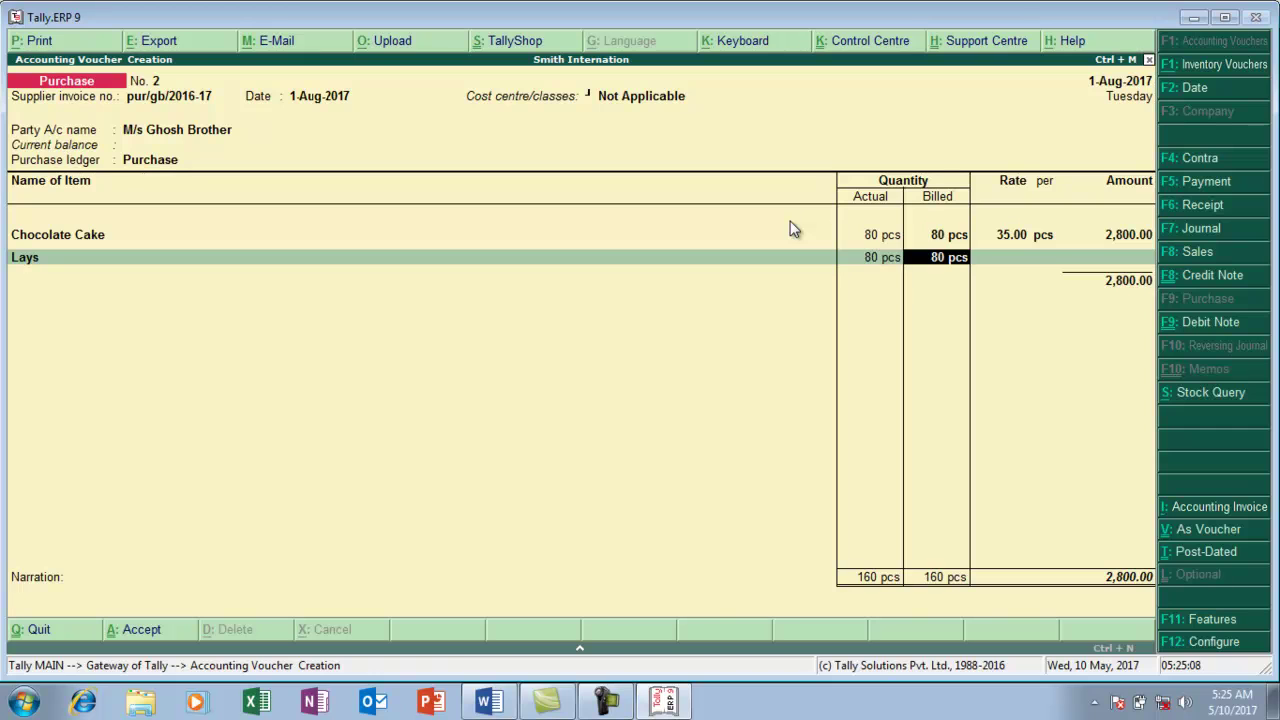
{"action": "key", "text": "BackSpace"}
{"action": "key", "text": "Return"}
{"action": "key", "text": "Return"}
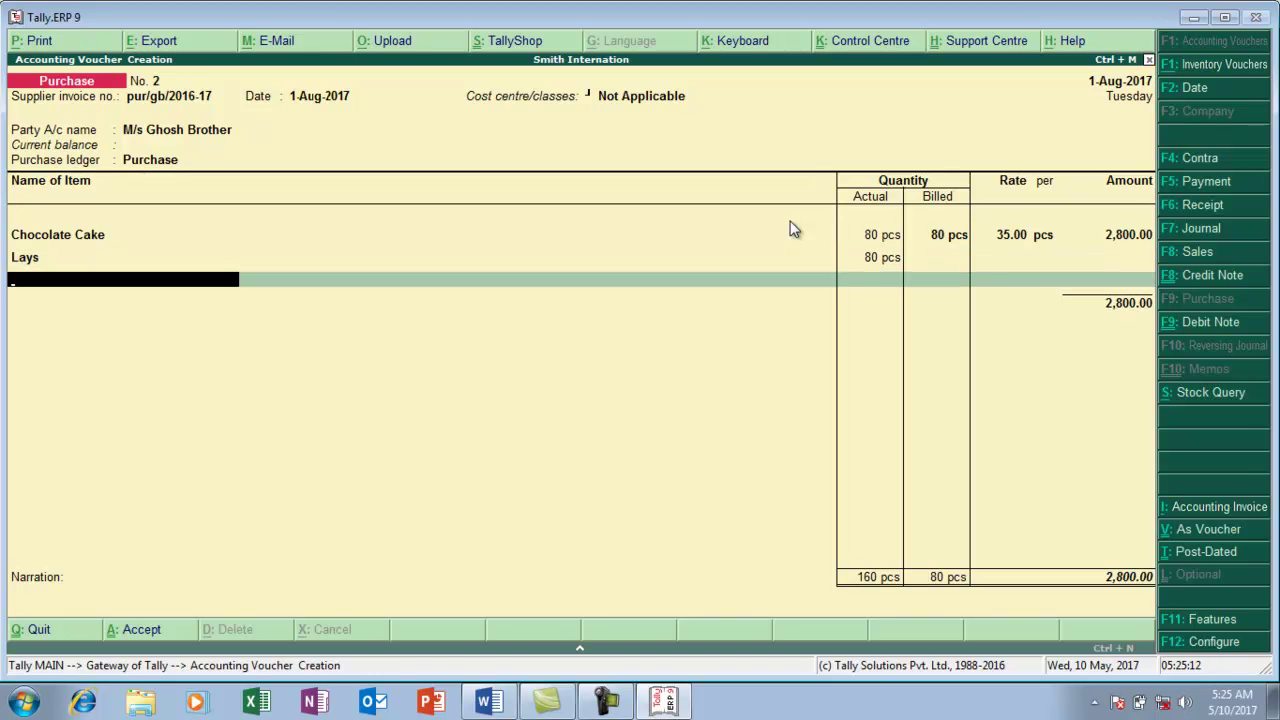
{"action": "key", "text": "alt+Tab"}
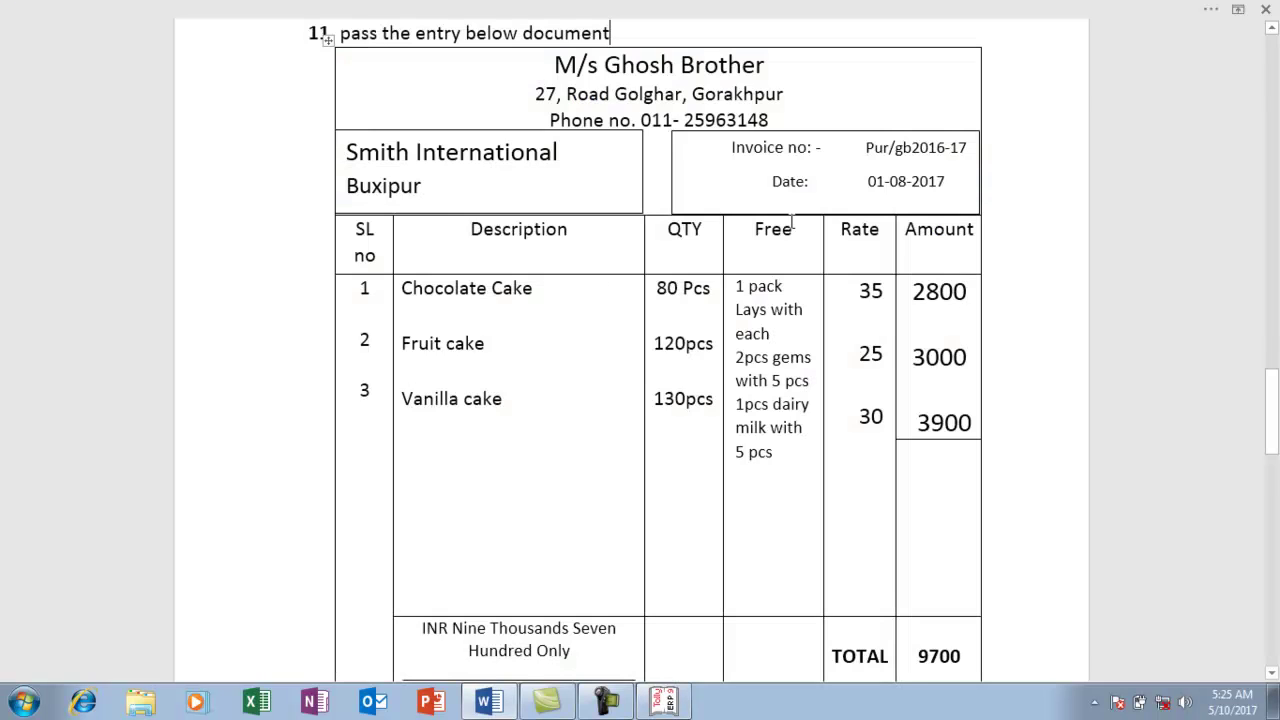
Create stock item Fruit Cake under Primary with pcs units.
{"action": "key", "text": "alt+Tab"}
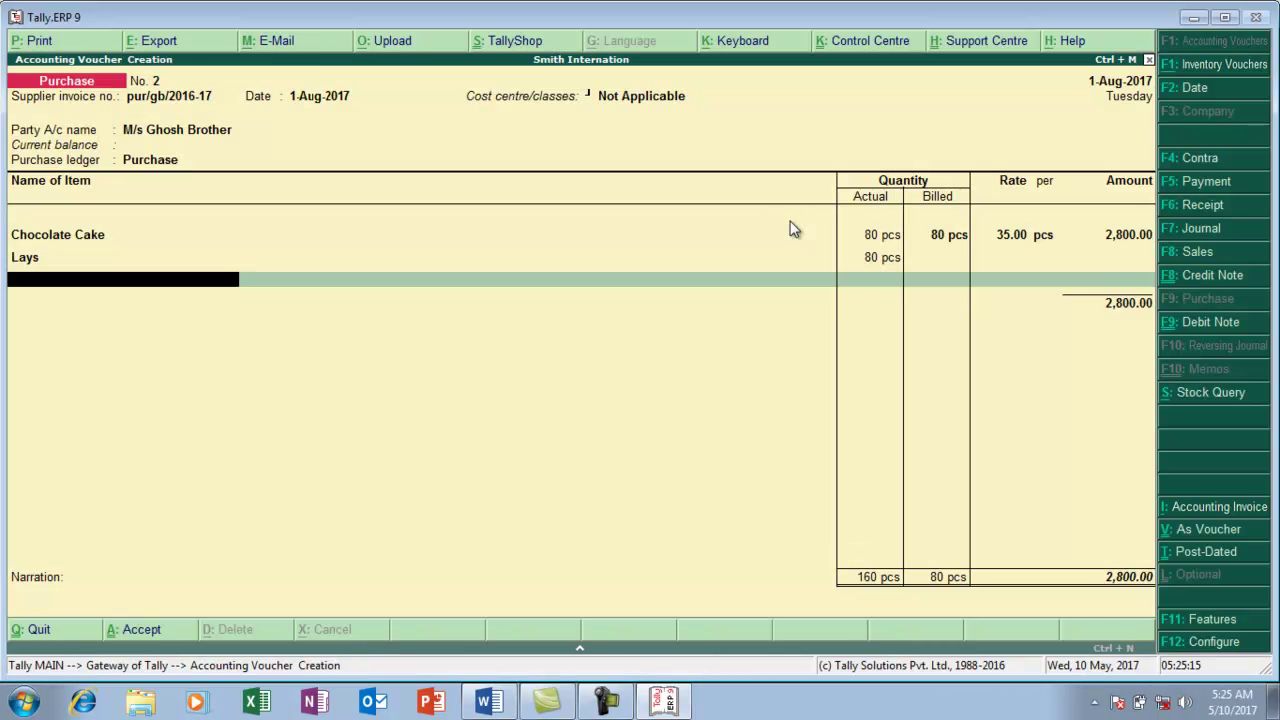
{"action": "key", "text": "alt+c"}
{"action": "type", "text": "Fruit Cake"}
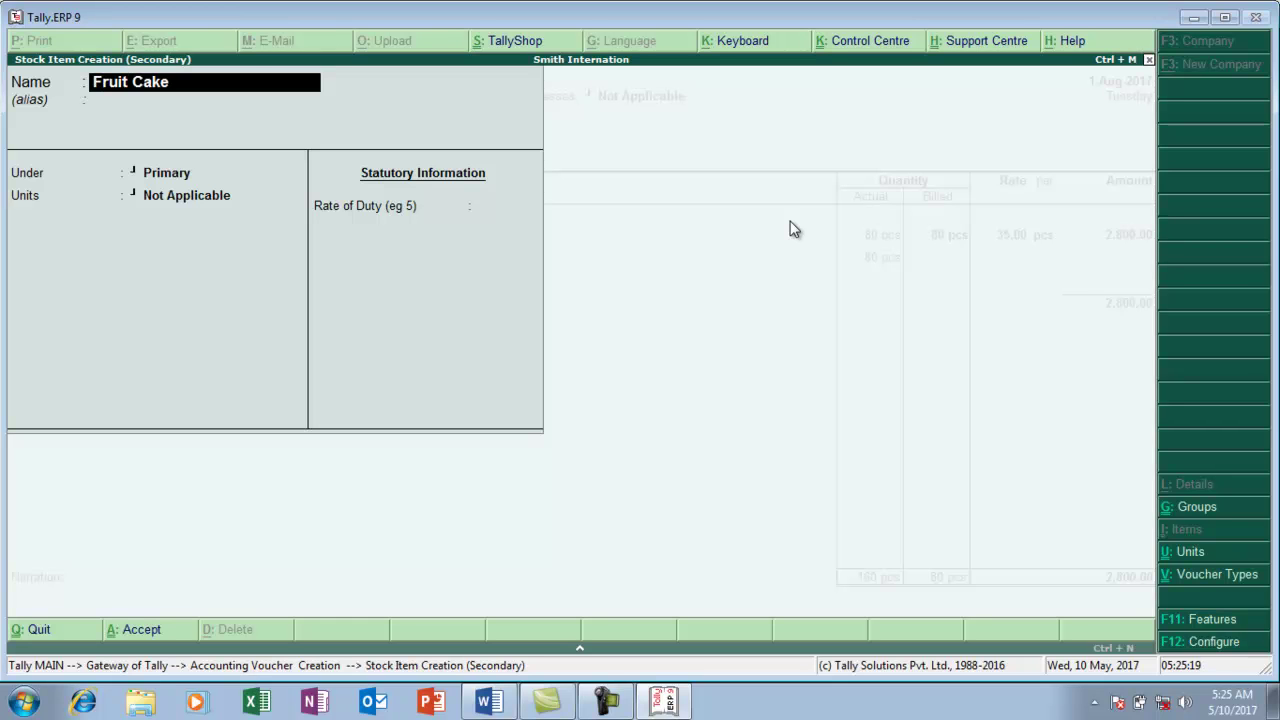
{"action": "key", "text": "Return"}
{"action": "key", "text": "Return"}
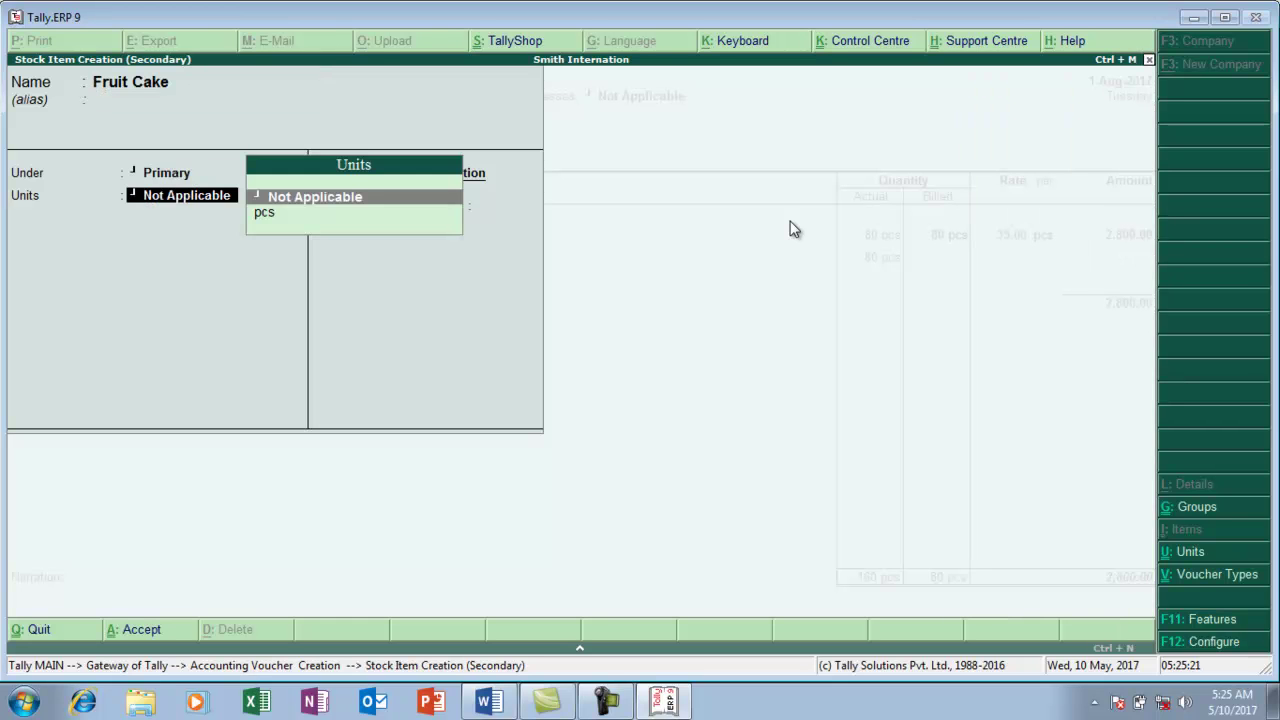
{"action": "key", "text": "Down"}
{"action": "key", "text": "Return"}
{"action": "key", "text": "Return"}
{"action": "key", "text": "Return"}
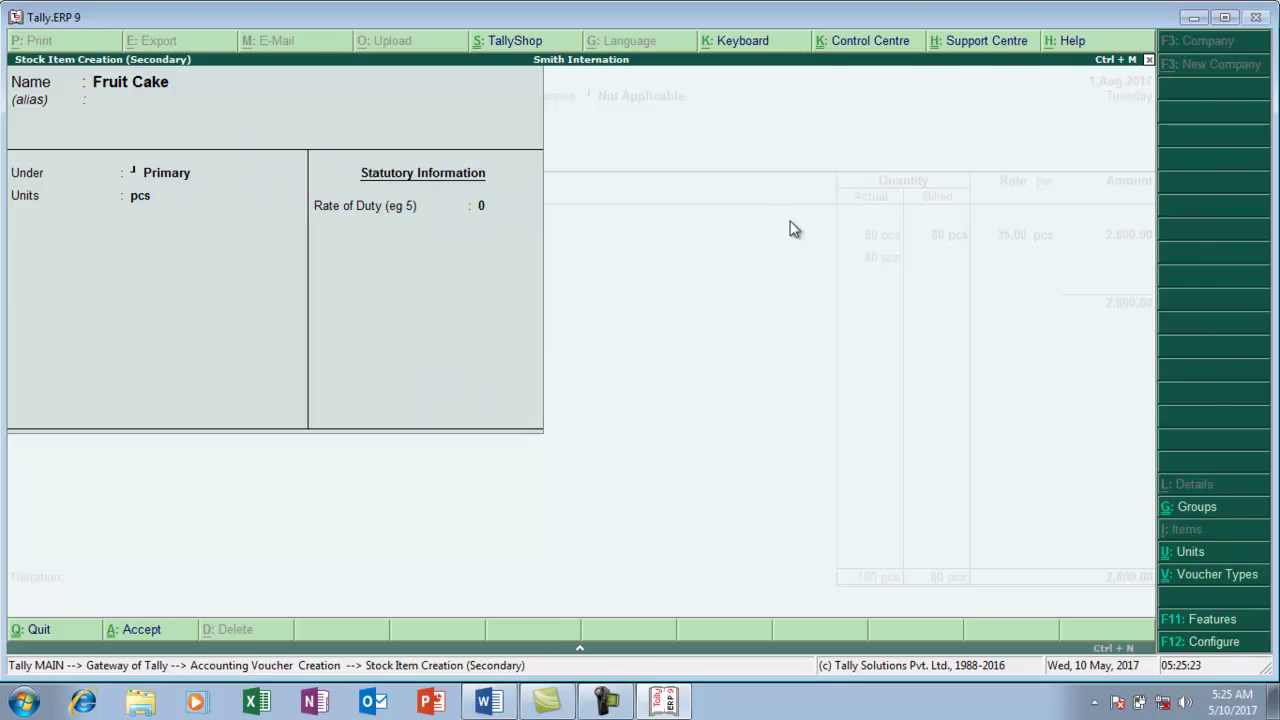
{"action": "key", "text": "alt+Tab"}
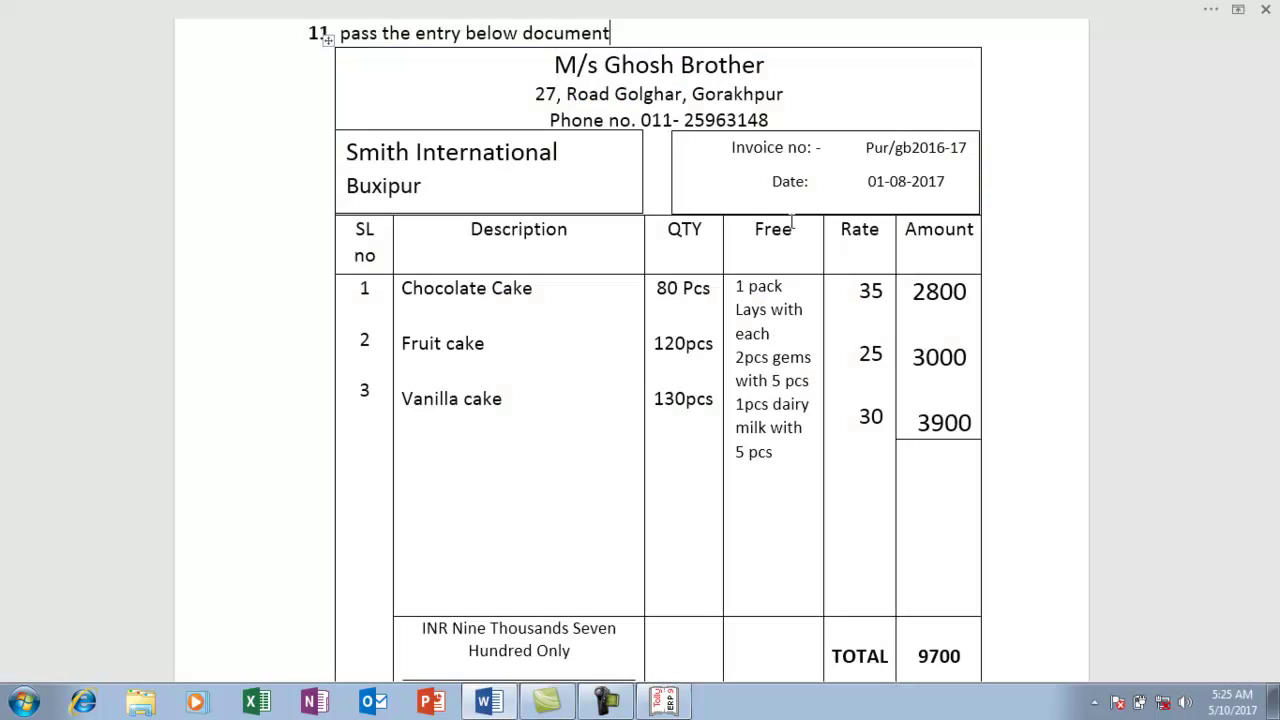
{"action": "key", "text": "alt+Tab"}
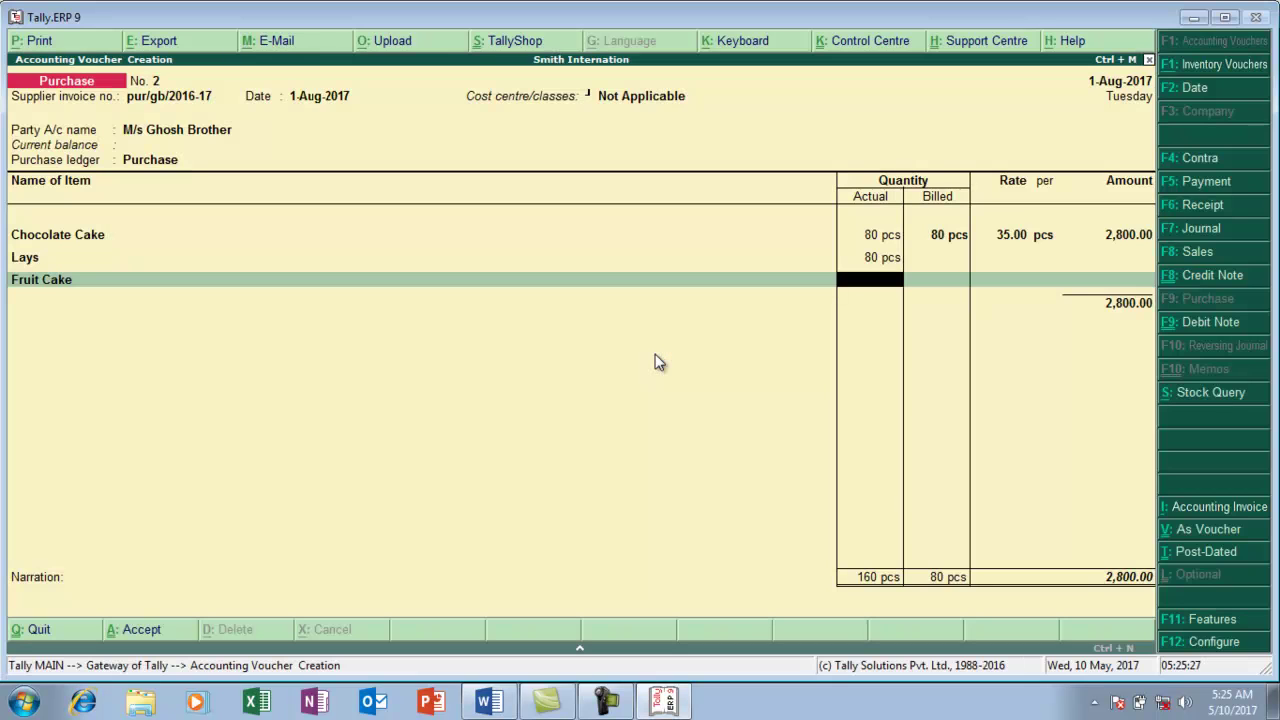
Enter Fruit Cake as 120 pcs at rate 25, bringing the total to 5,800.00.
{"action": "type", "text": "120"}
{"action": "key", "text": "Return"}
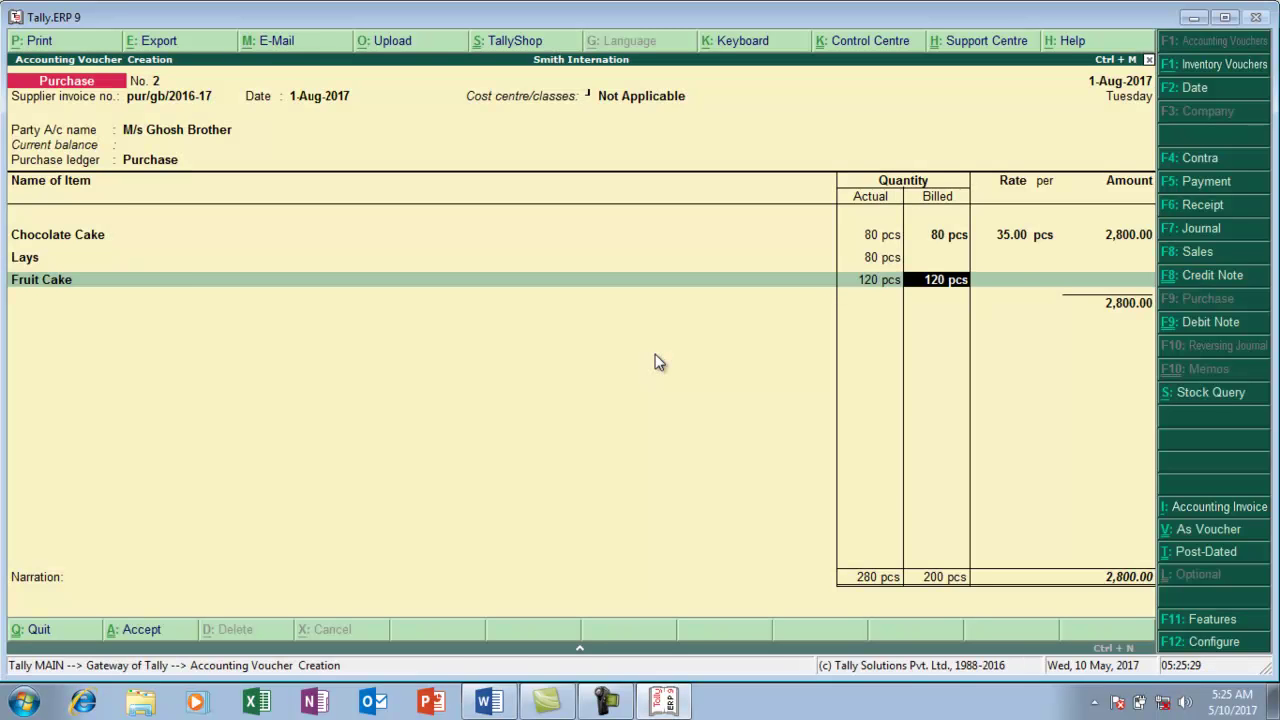
{"action": "key", "text": "Return"}
{"action": "type", "text": "25"}
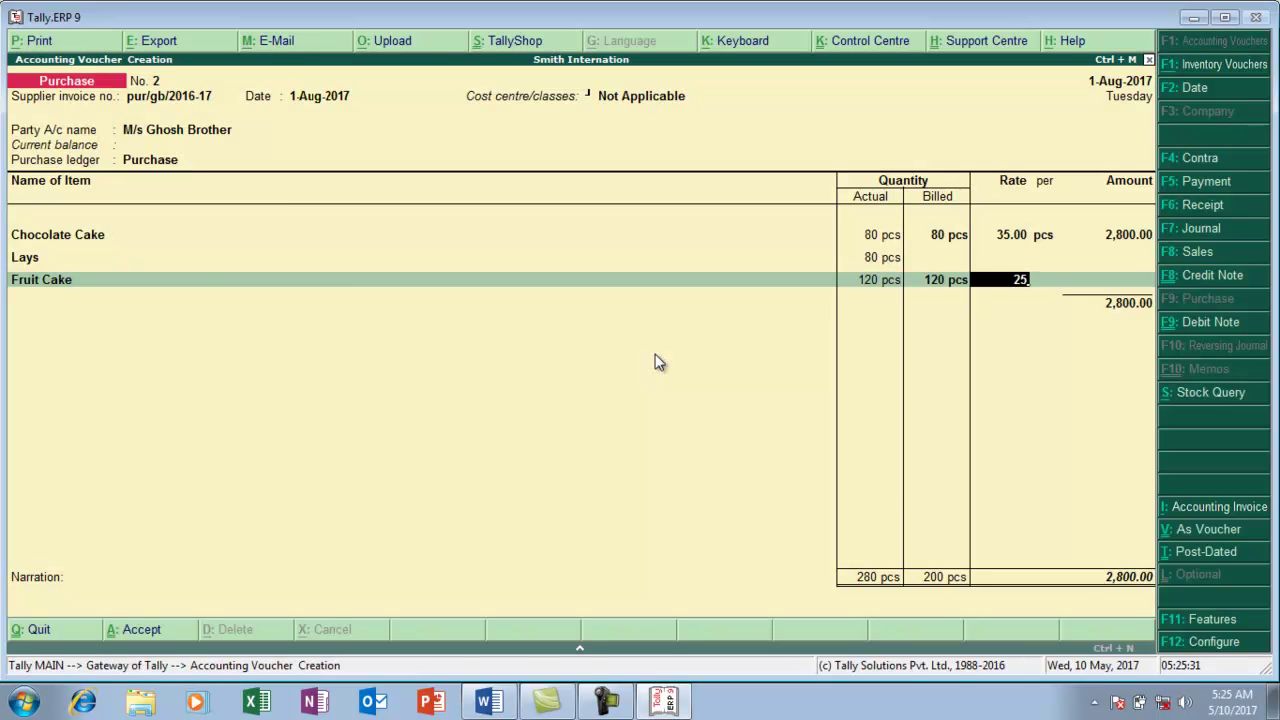
{"action": "key", "text": "Return"}
{"action": "key", "text": "Return"}
{"action": "key", "text": "Return"}
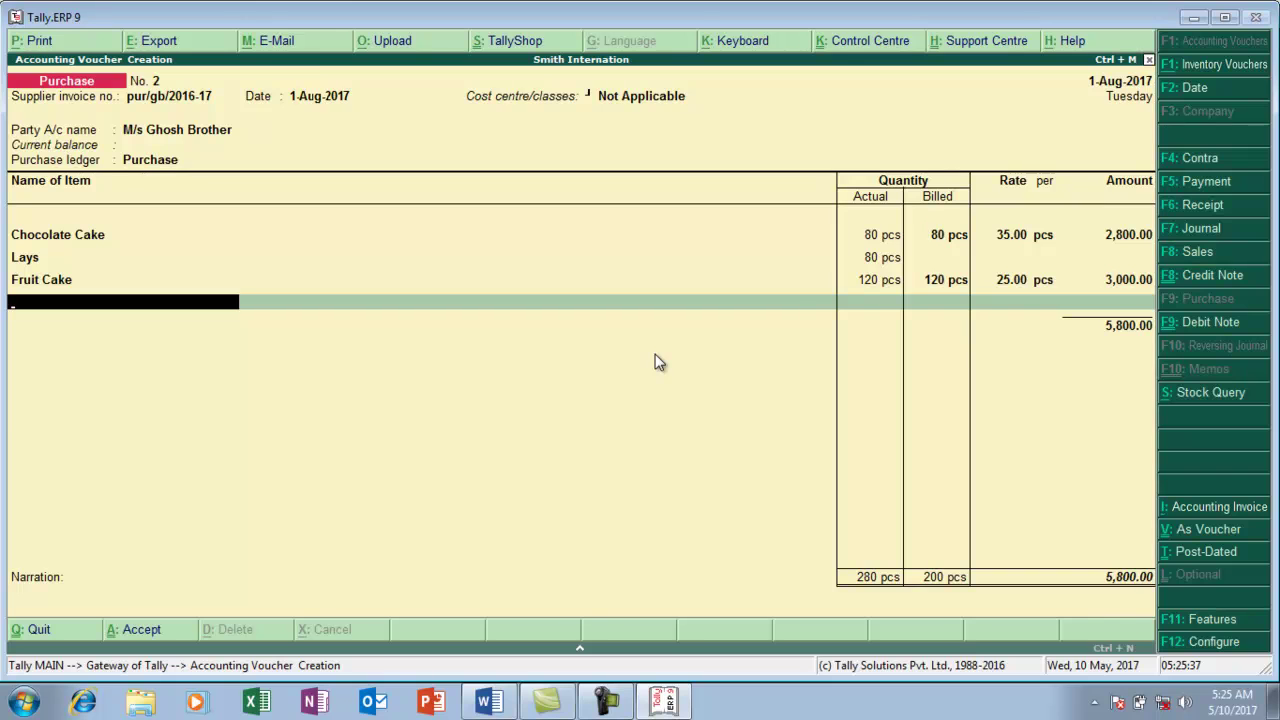
{"action": "key", "text": "alt+c"}
Create stock item Gems under Primary with pcs units.
{"action": "type", "text": "Gems"}
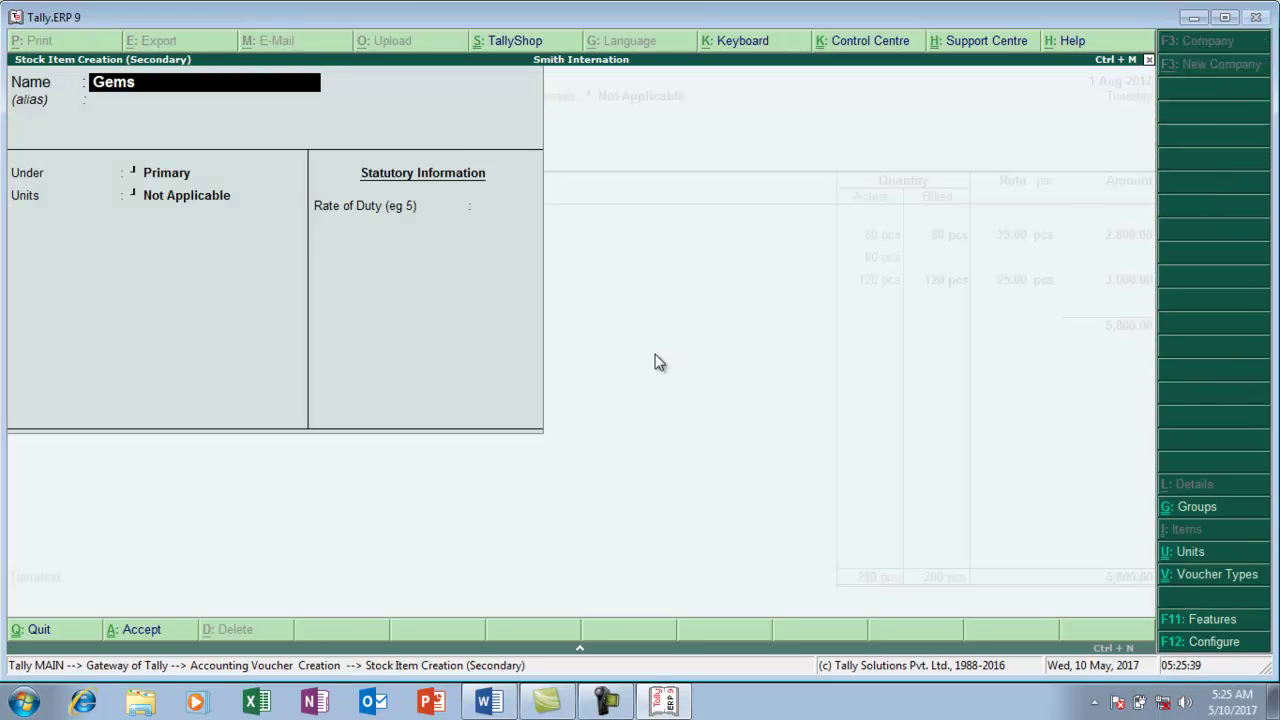
{"action": "key", "text": "Return"}
{"action": "key", "text": "Return"}
{"action": "key", "text": "Down"}
{"action": "key", "text": "Return"}
{"action": "key", "text": "Return"}
{"action": "key", "text": "Return"}
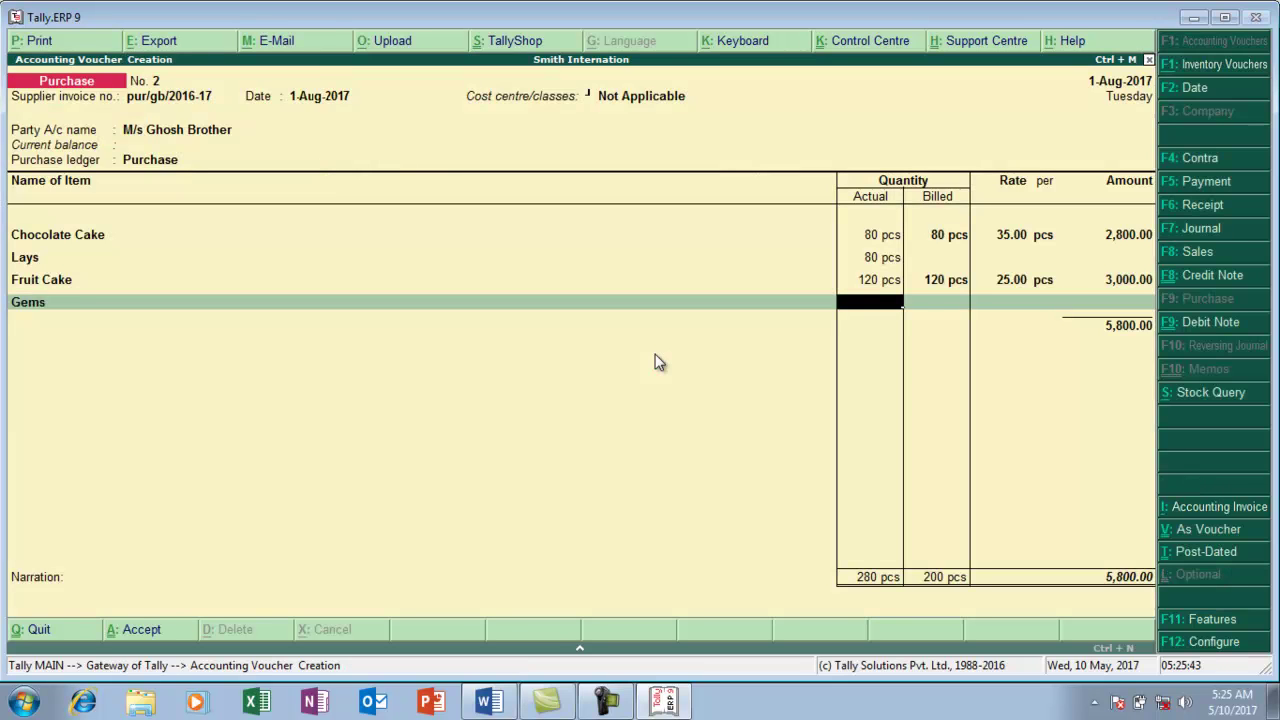
{"action": "key", "text": "alt+Tab"}
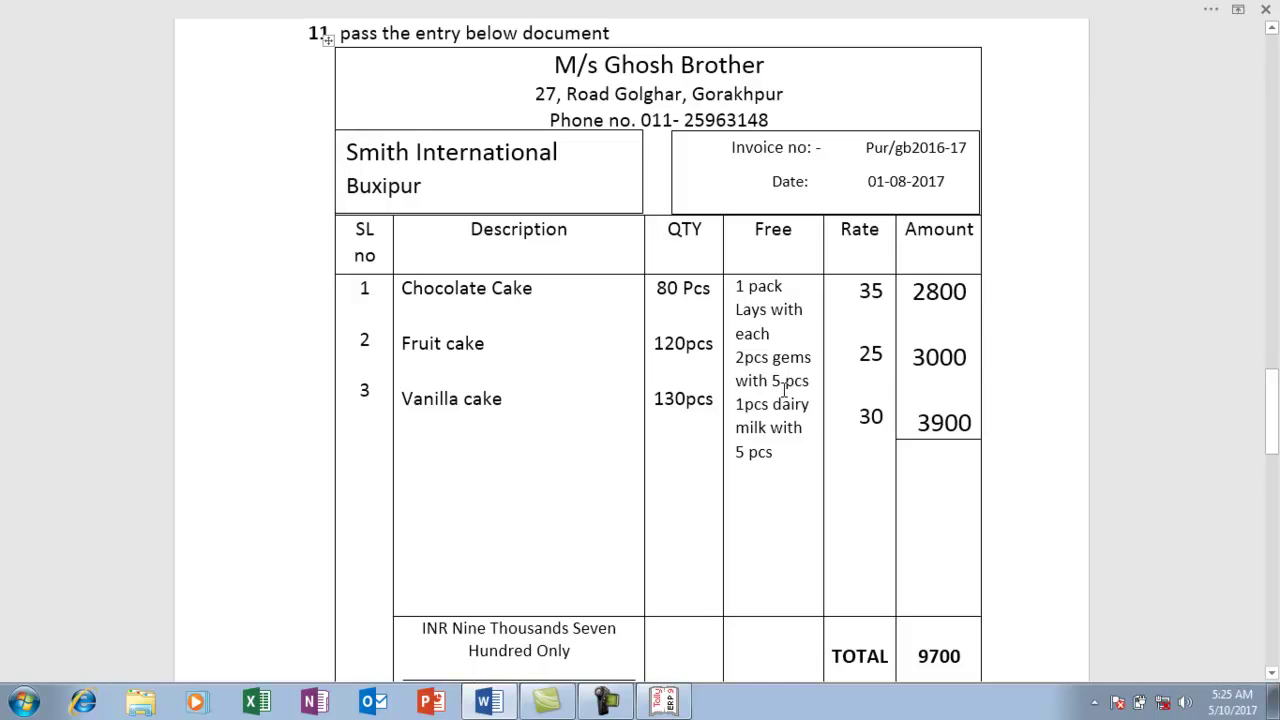
{"action": "key", "text": "alt+Tab"}
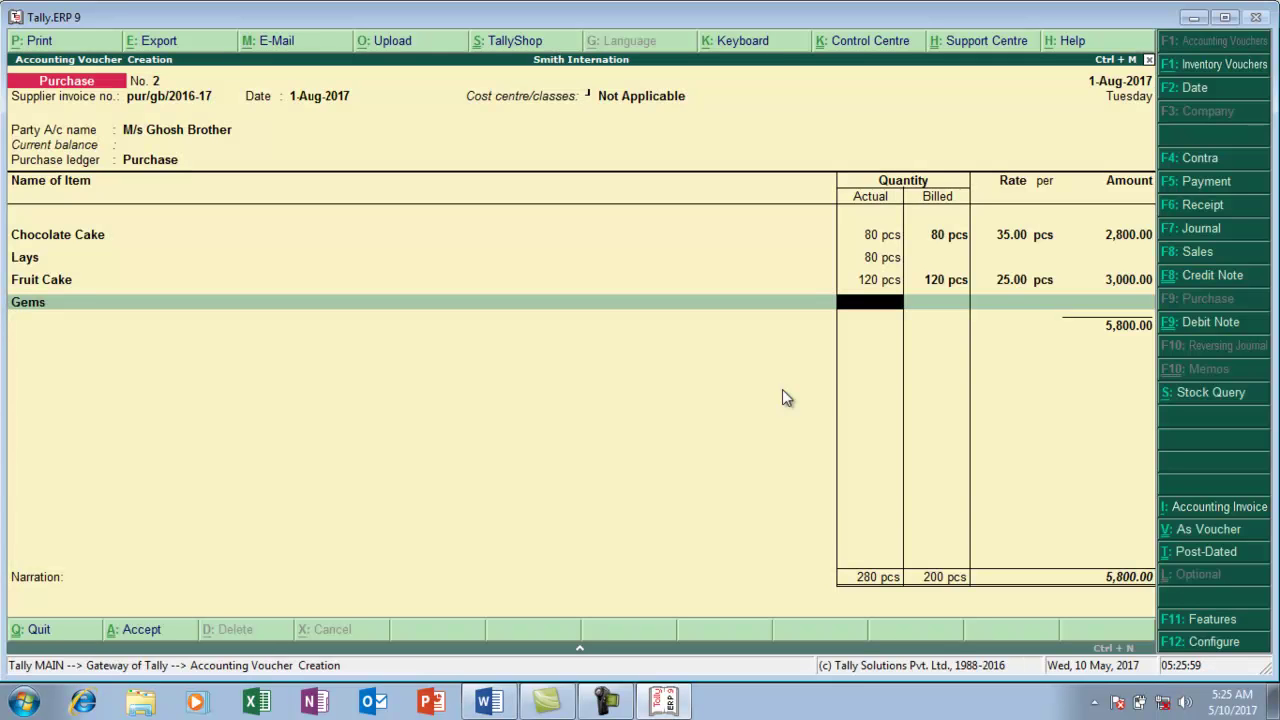
Use the calculator to enter 48 actual pcs of free Gems, with billed quantity cleared.
{"action": "key", "text": "ctrl+n"}
{"action": "type", "text": "120"}
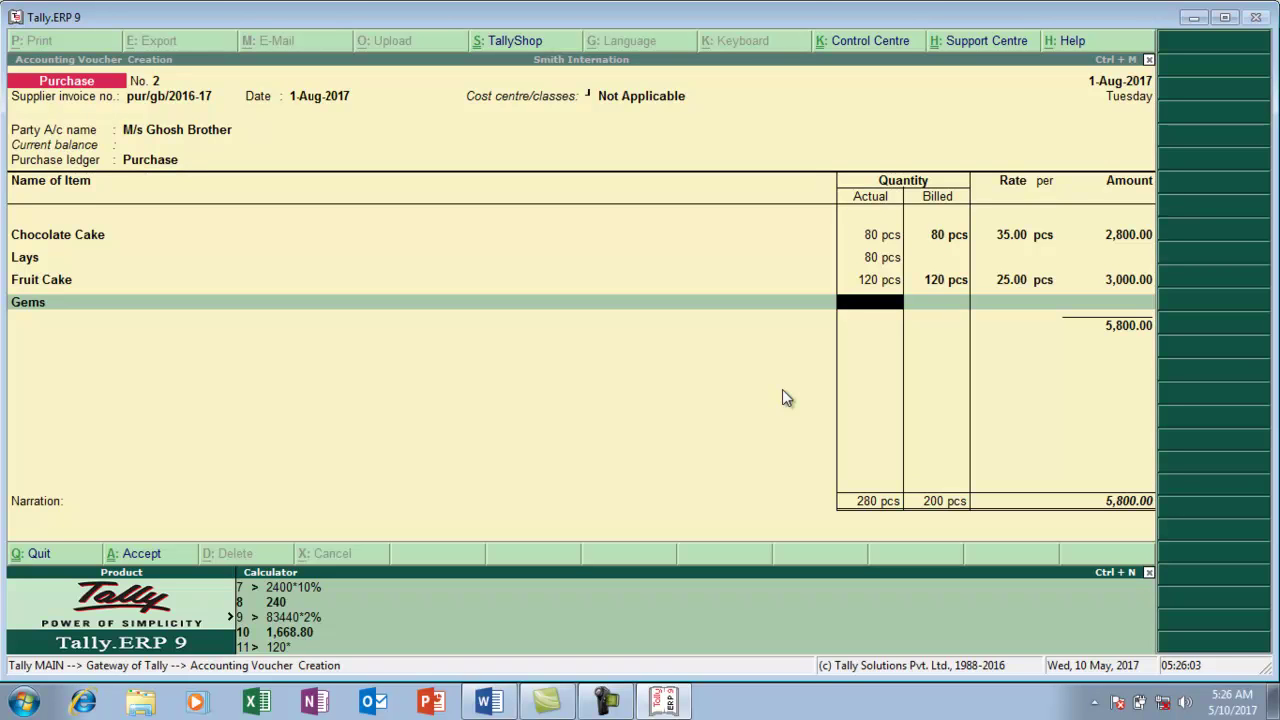
{"action": "type", "text": "*2"}
{"action": "type", "text": "5"}
{"action": "key", "text": "Return"}
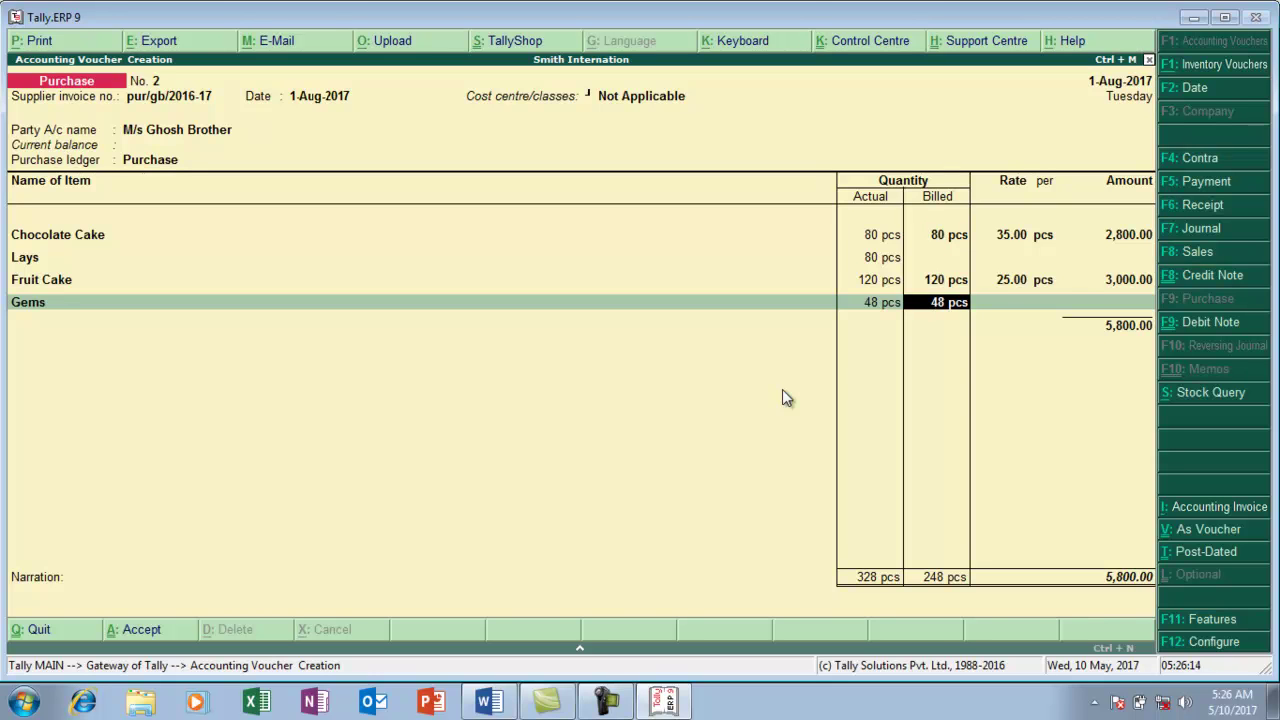
{"action": "key", "text": "BackSpace"}
{"action": "key", "text": "Return"}
{"action": "key", "text": "Return"}
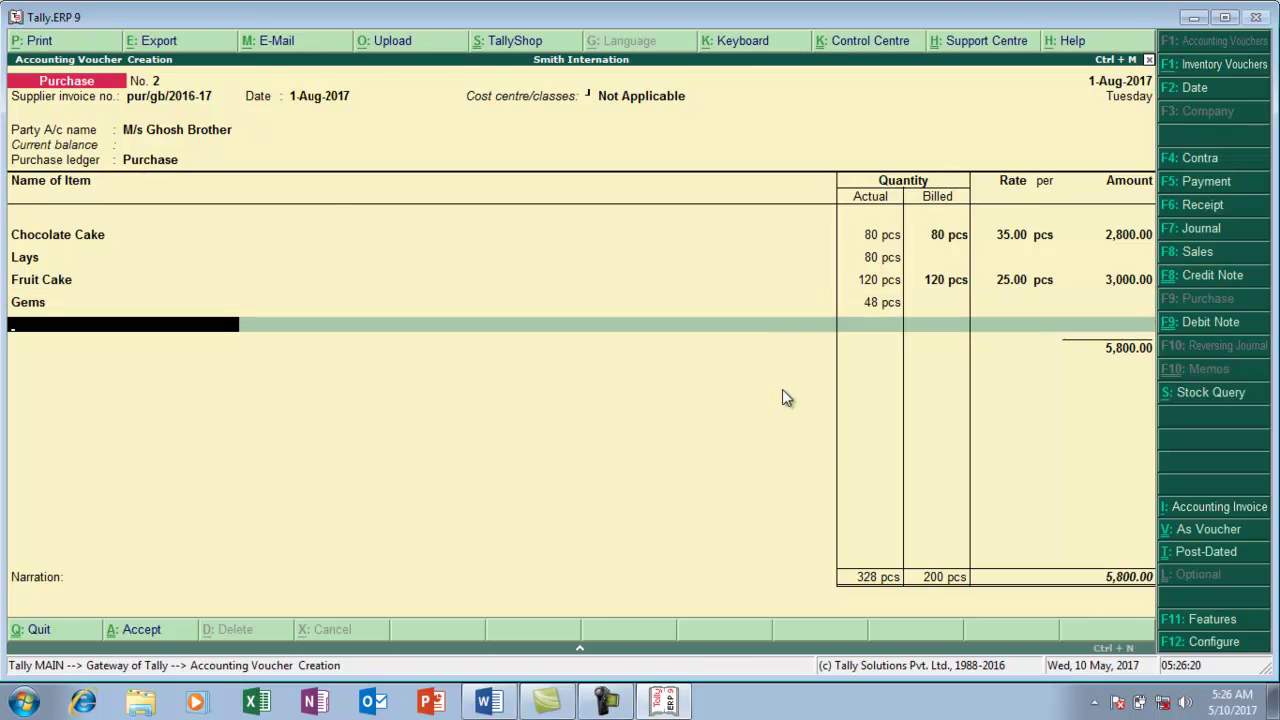
{"action": "key", "text": "alt+Tab"}
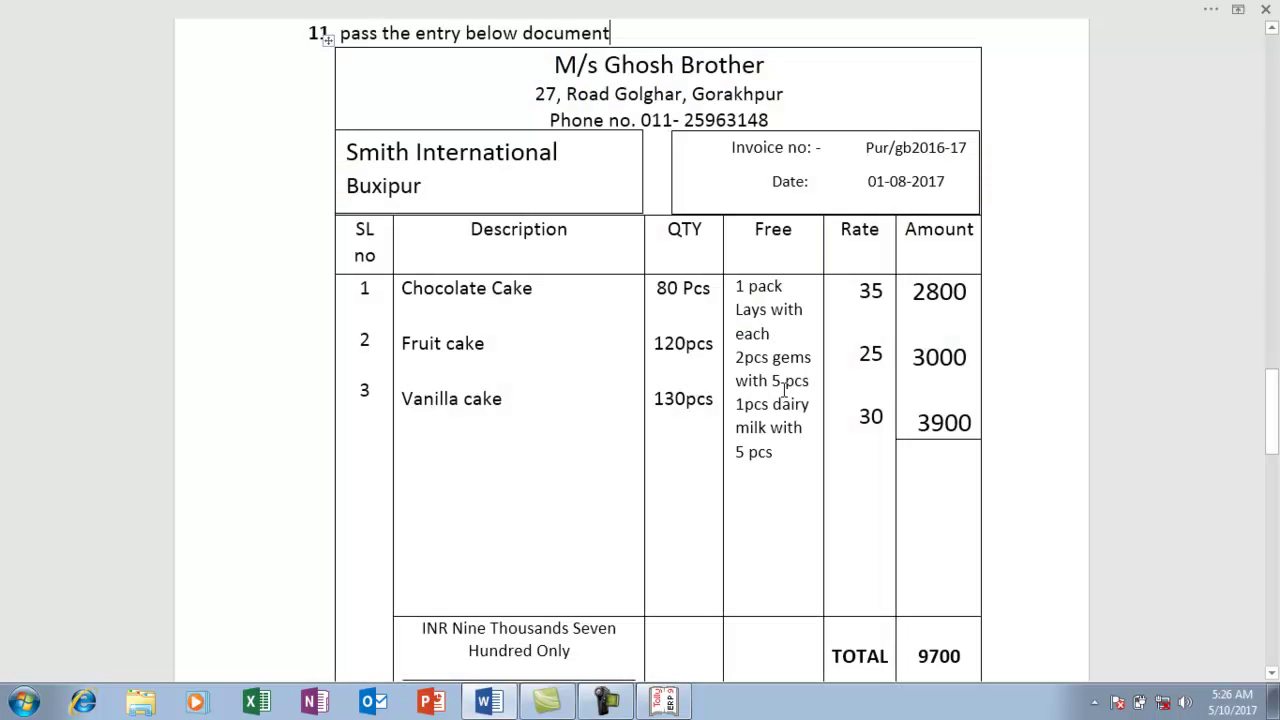
{"action": "key", "text": "alt+Tab"}
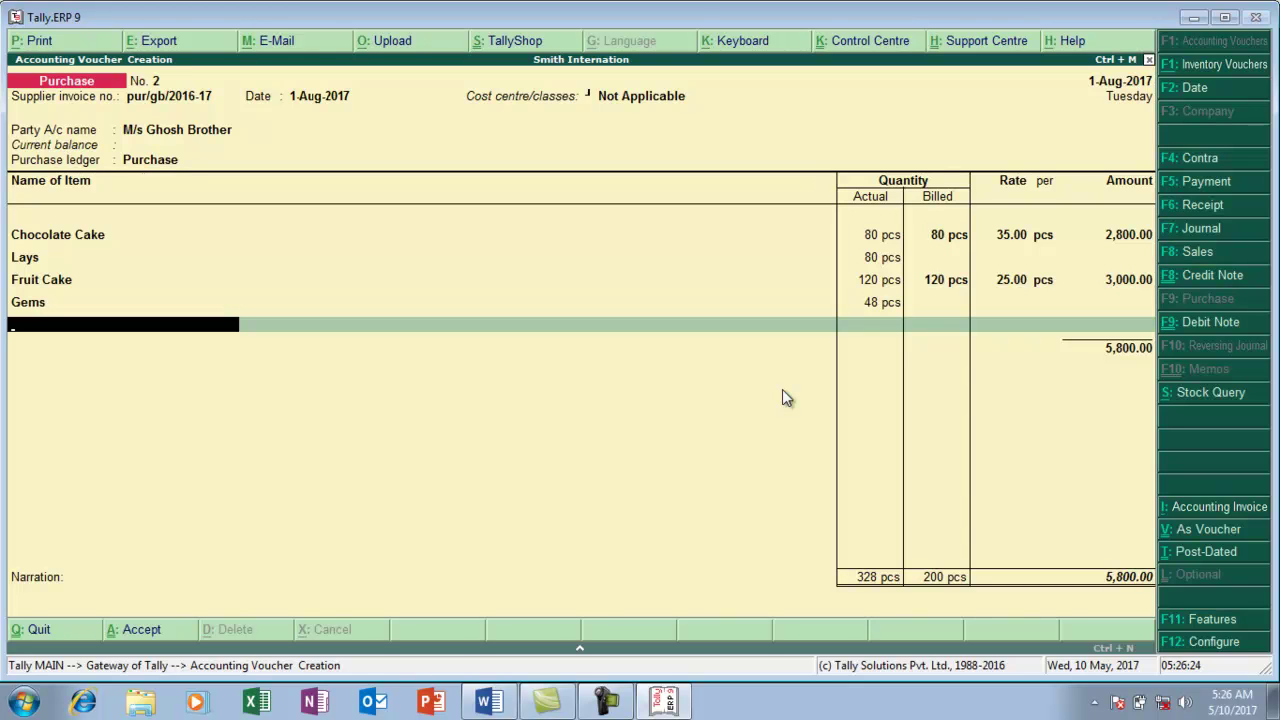
{"action": "type", "text": "An"}
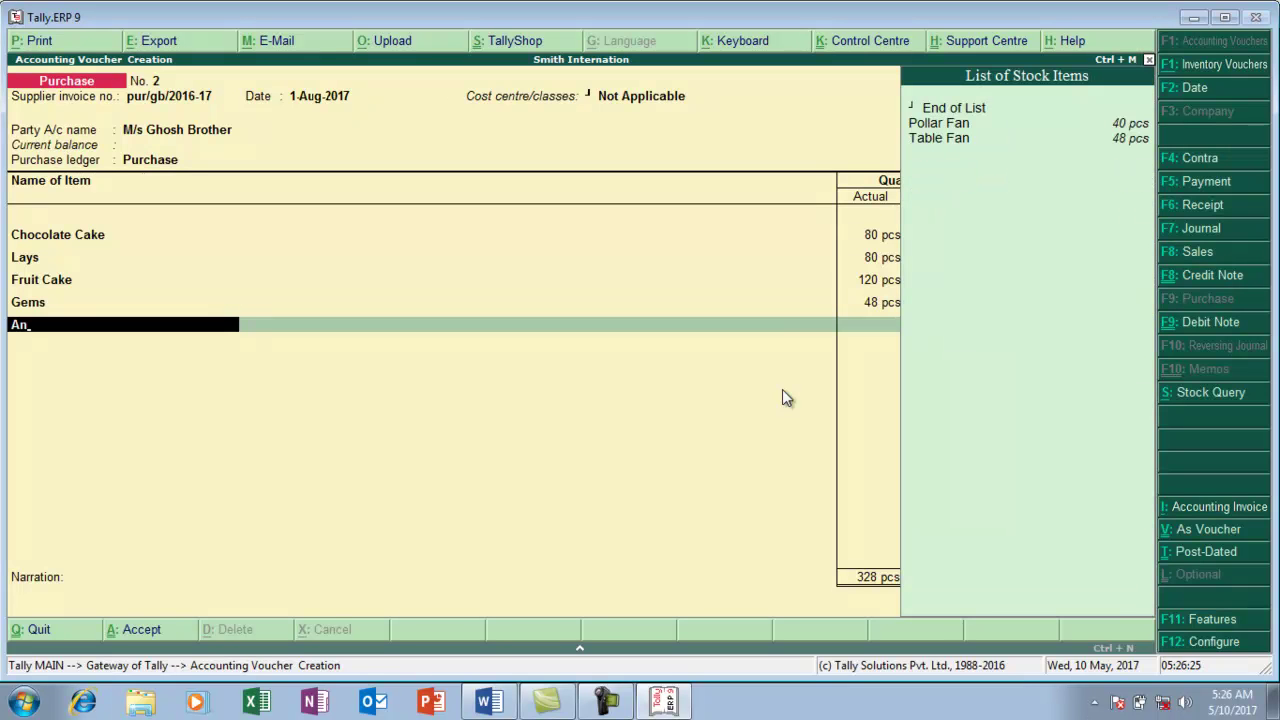
Create Vanilla Cake (Primary, pcs) and enter 130 pcs at 30, for 3,900.00.
{"action": "key", "text": "alt+c"}
{"action": "type", "text": "Vann"}
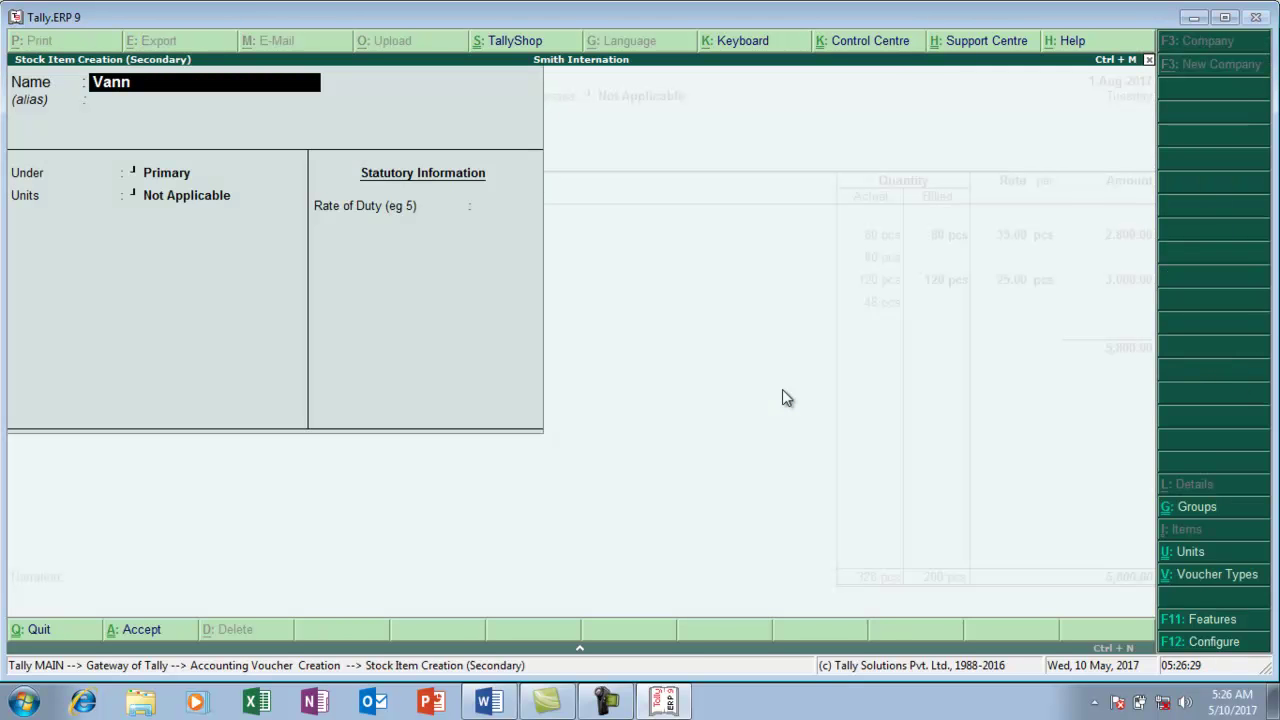
{"action": "key", "text": "BackSpace"}
{"action": "type", "text": "illa Cake"}
{"action": "key", "text": "Return"}
{"action": "key", "text": "Return"}
{"action": "key", "text": "Down"}
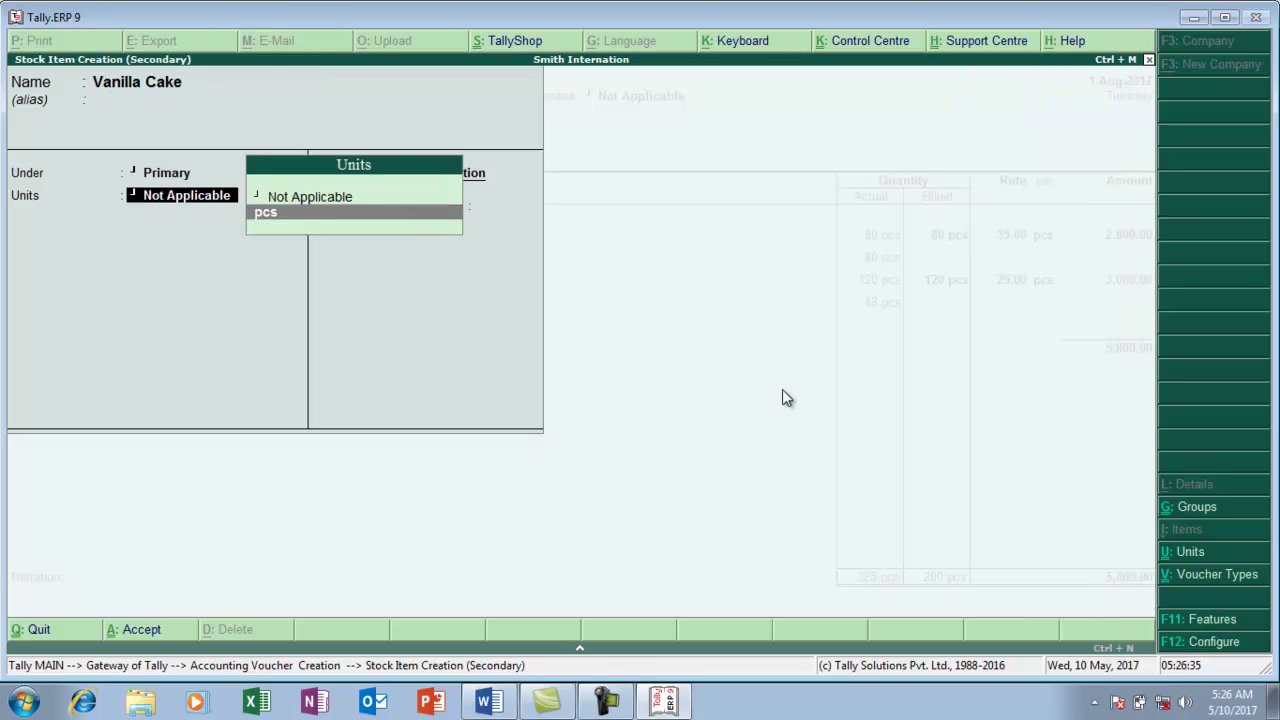
{"action": "key", "text": "Return"}
{"action": "key", "text": "Return"}
{"action": "key", "text": "Return"}
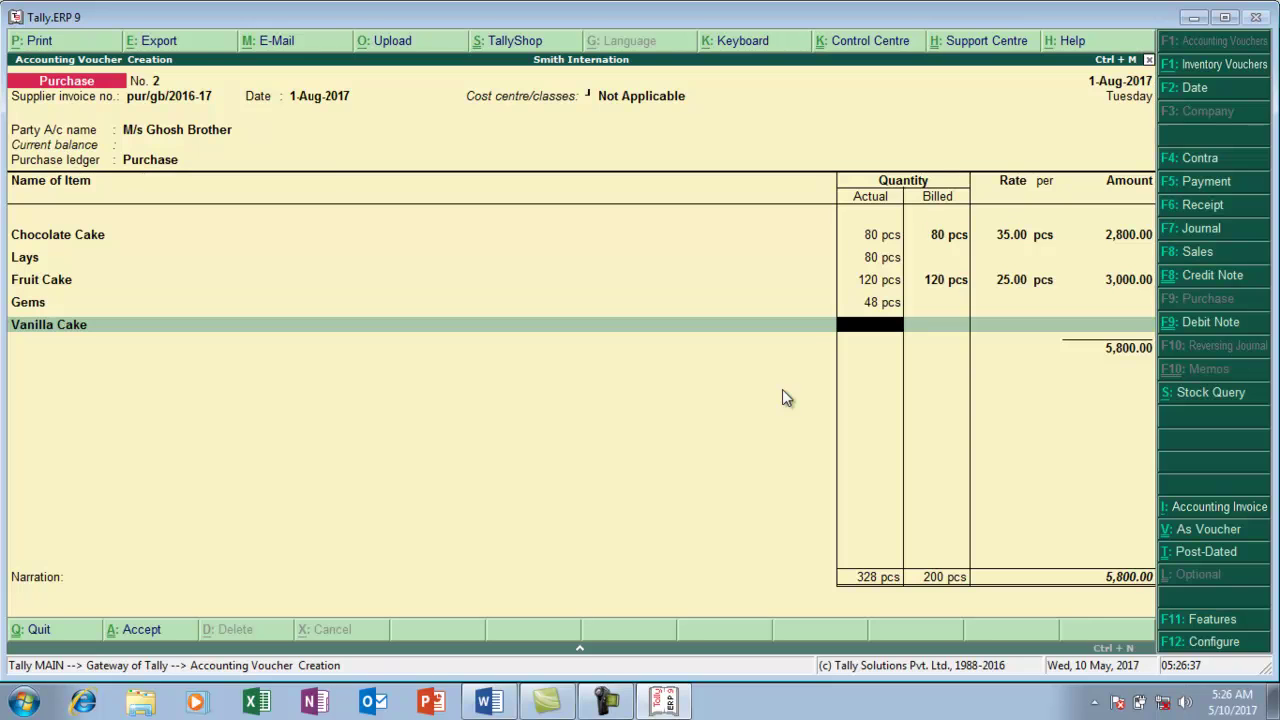
{"action": "key", "text": "alt+Tab"}
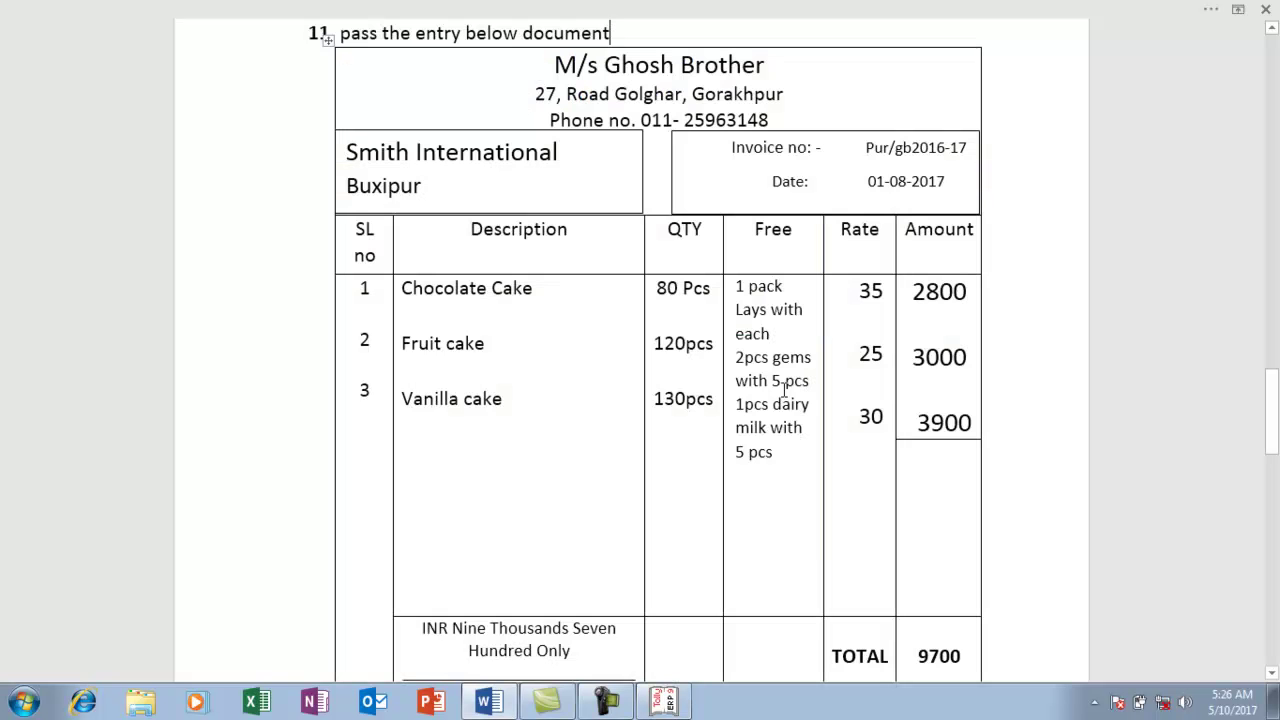
{"action": "key", "text": "alt+Tab"}
{"action": "type", "text": "130"}
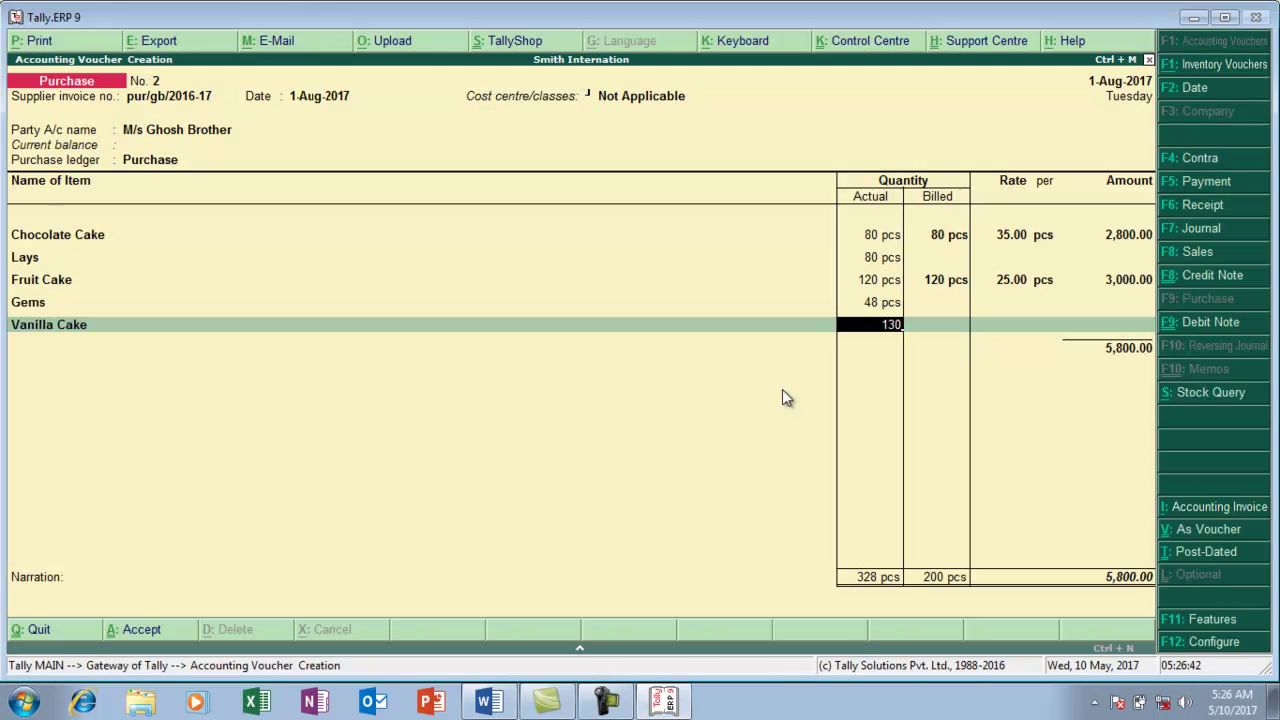
{"action": "key", "text": "Return"}
{"action": "key", "text": "Return"}
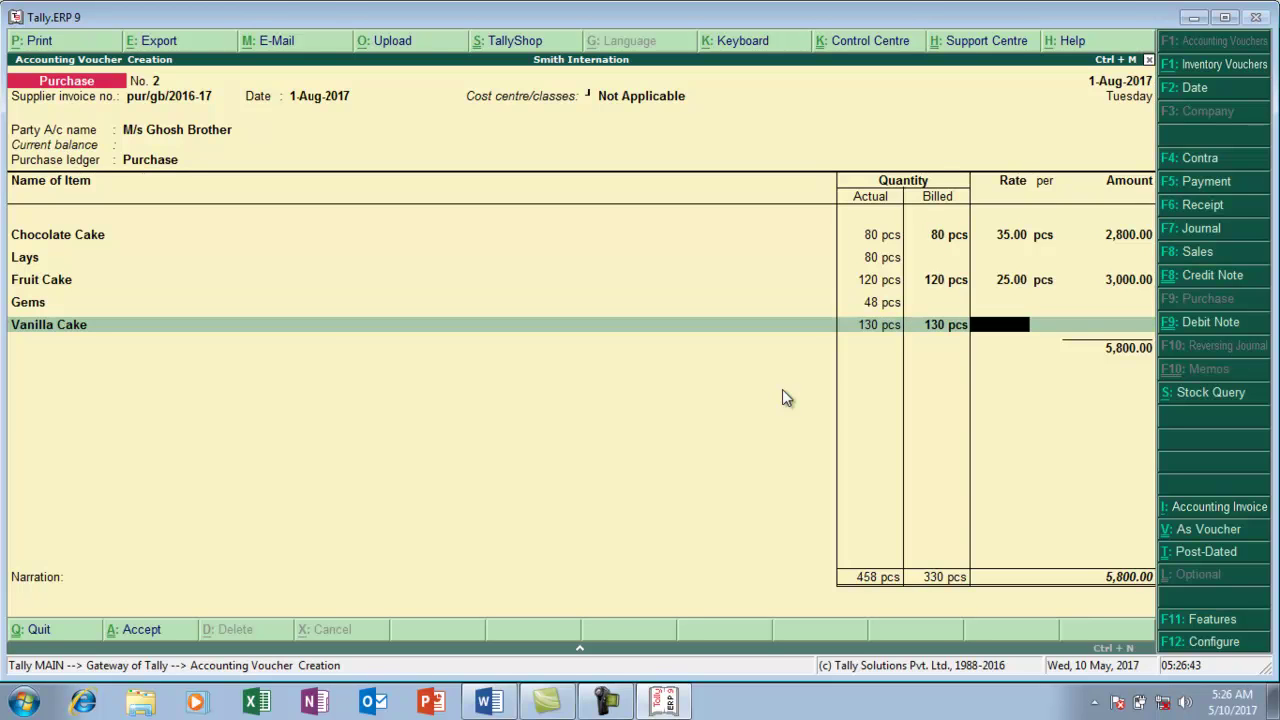
{"action": "type", "text": "30"}
{"action": "key", "text": "Return"}
{"action": "key", "text": "Return"}
{"action": "key", "text": "Return"}
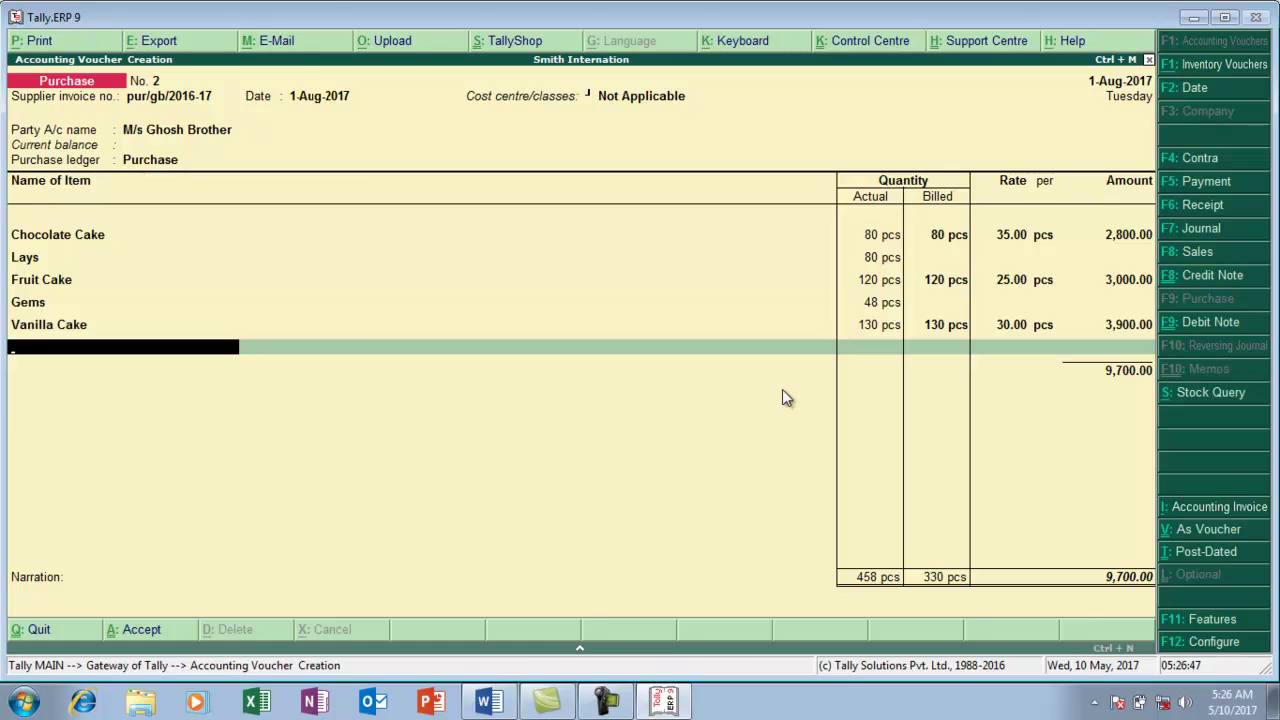
Create stock item Dairy Milk under Primary with pcs units.
{"action": "key", "text": "alt+c"}
{"action": "type", "text": "Dai"}
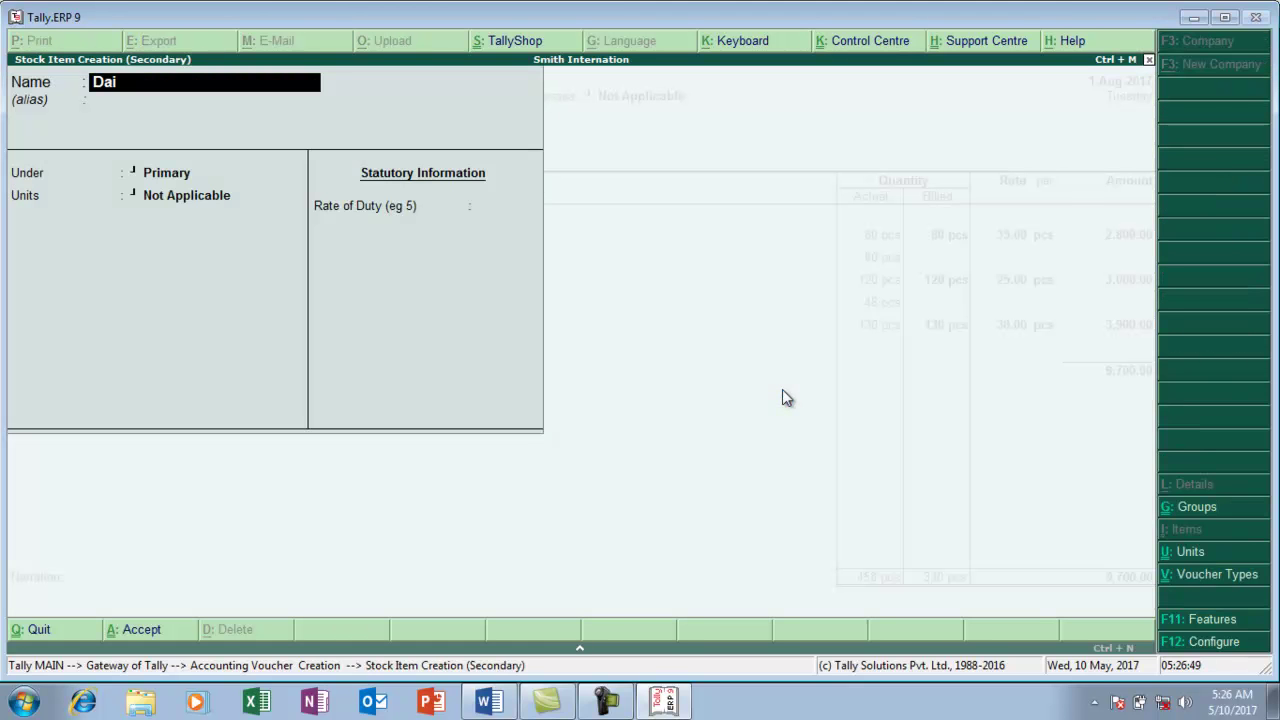
{"action": "type", "text": "ry Milk"}
{"action": "key", "text": "Return"}
{"action": "key", "text": "Return"}
{"action": "key", "text": "Down"}
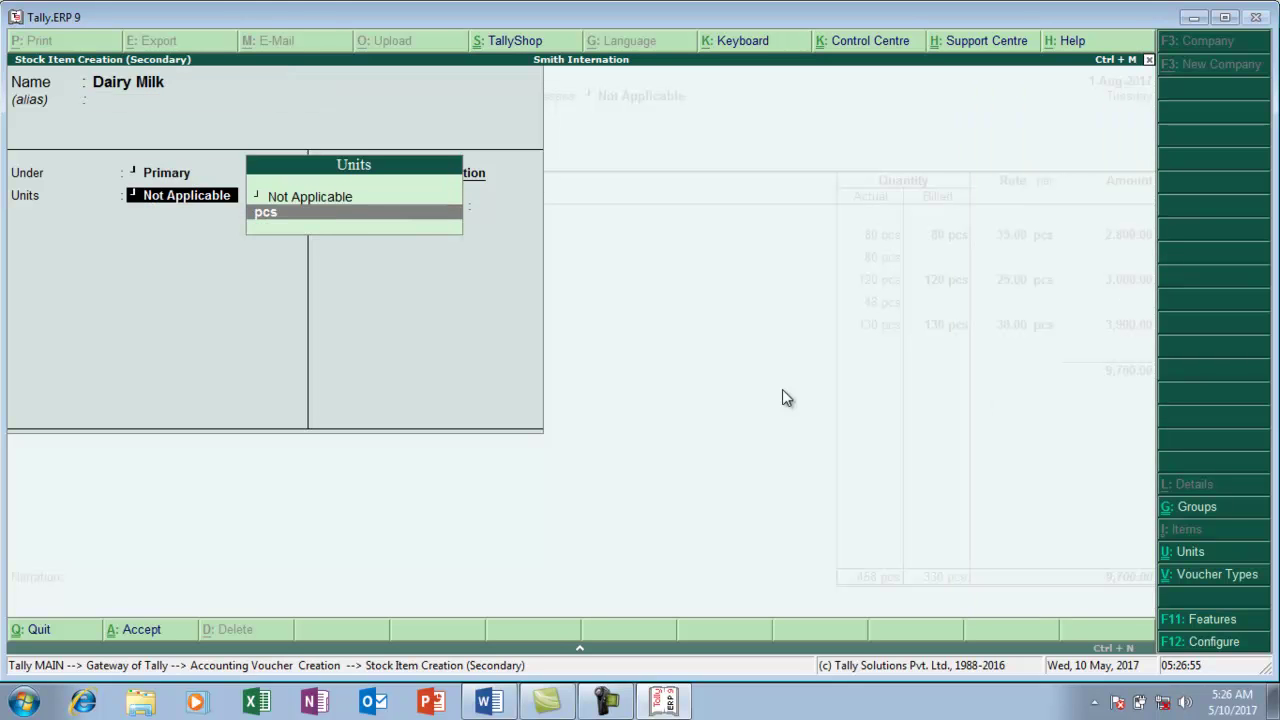
{"action": "key", "text": "Return"}
{"action": "key", "text": "Return"}
{"action": "key", "text": "Return"}
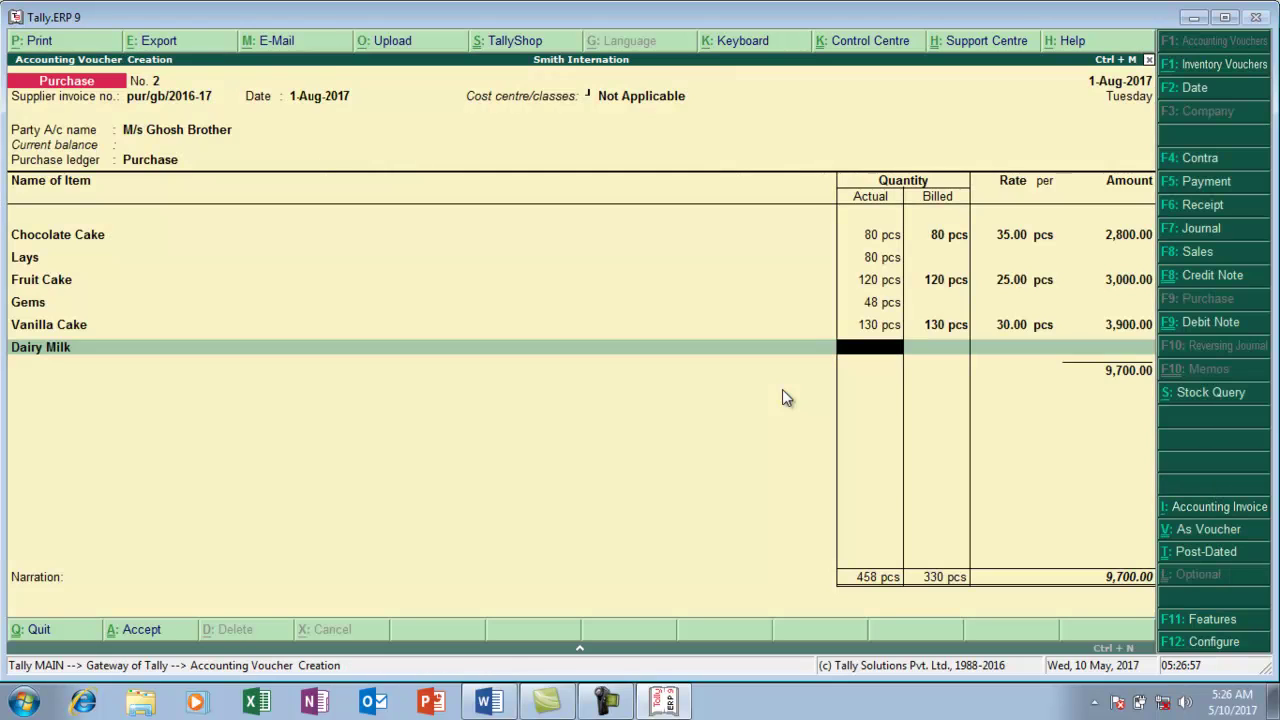
Enter Dairy Milk as 26 free pcs (130*1/5) with nothing billed, then end the item list.
{"action": "key", "text": "alt+Tab"}
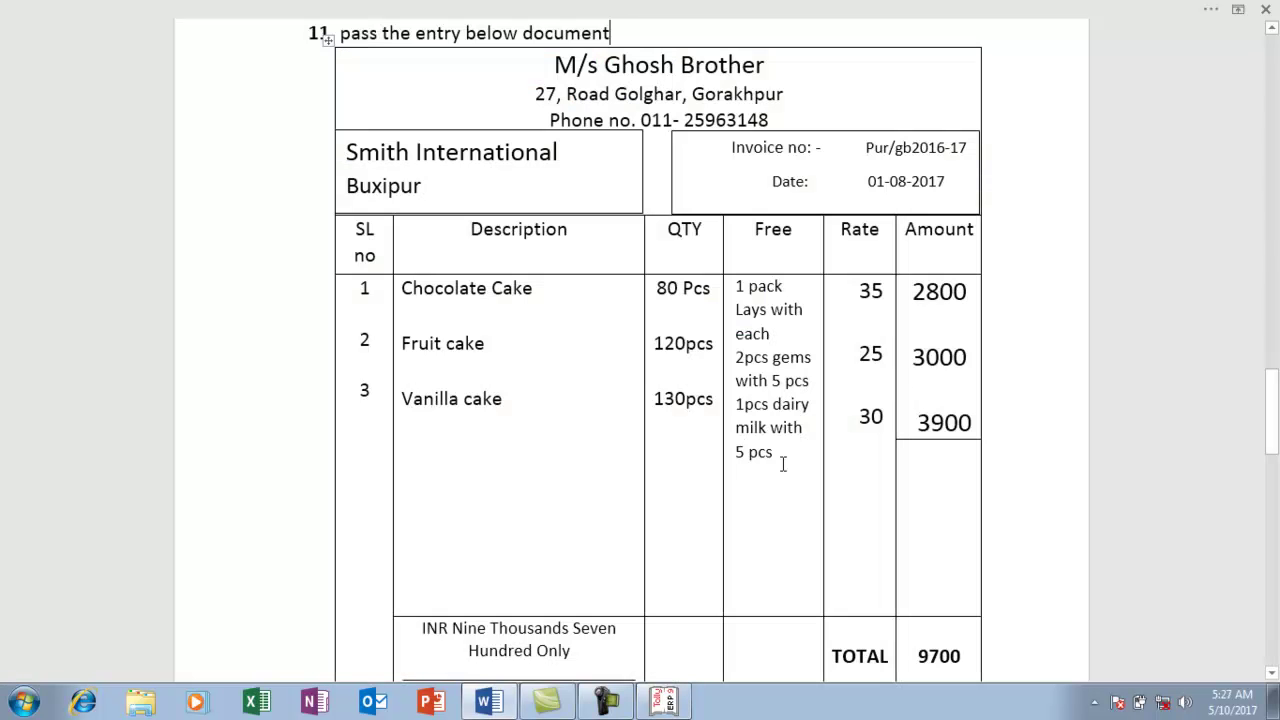
{"action": "key", "text": "alt+Tab"}
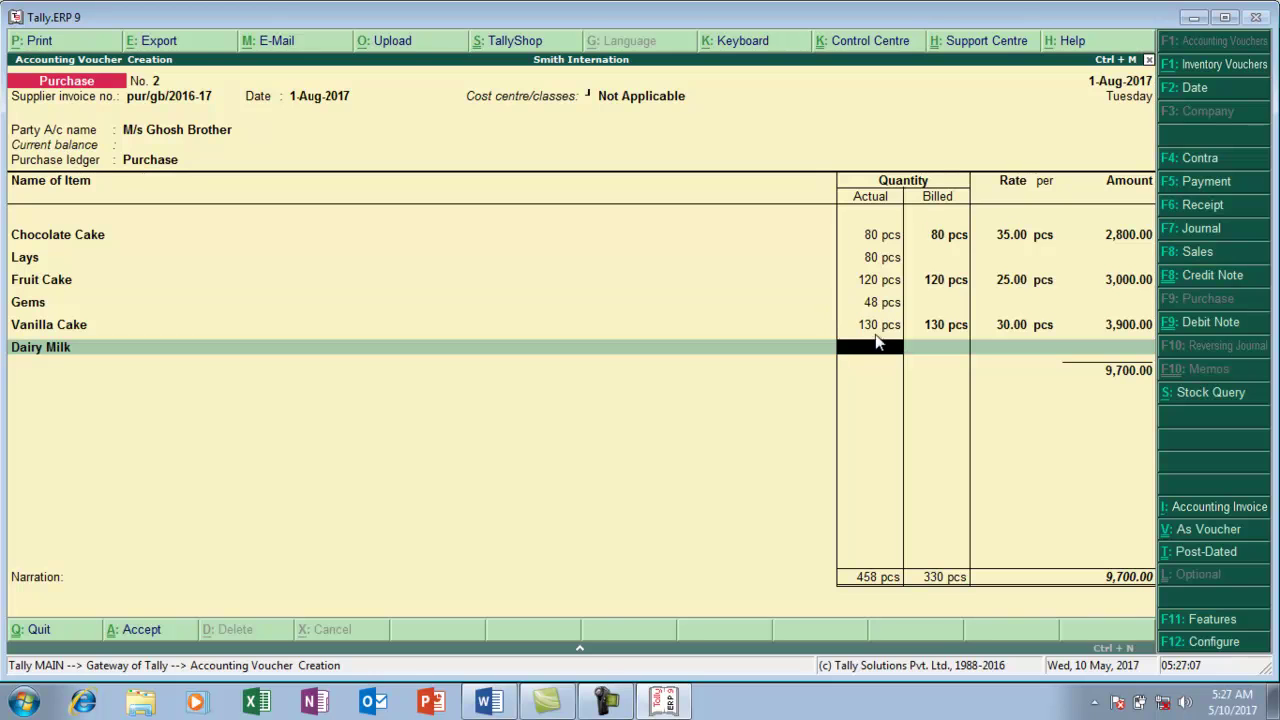
{"action": "key", "text": "ctrl+n"}
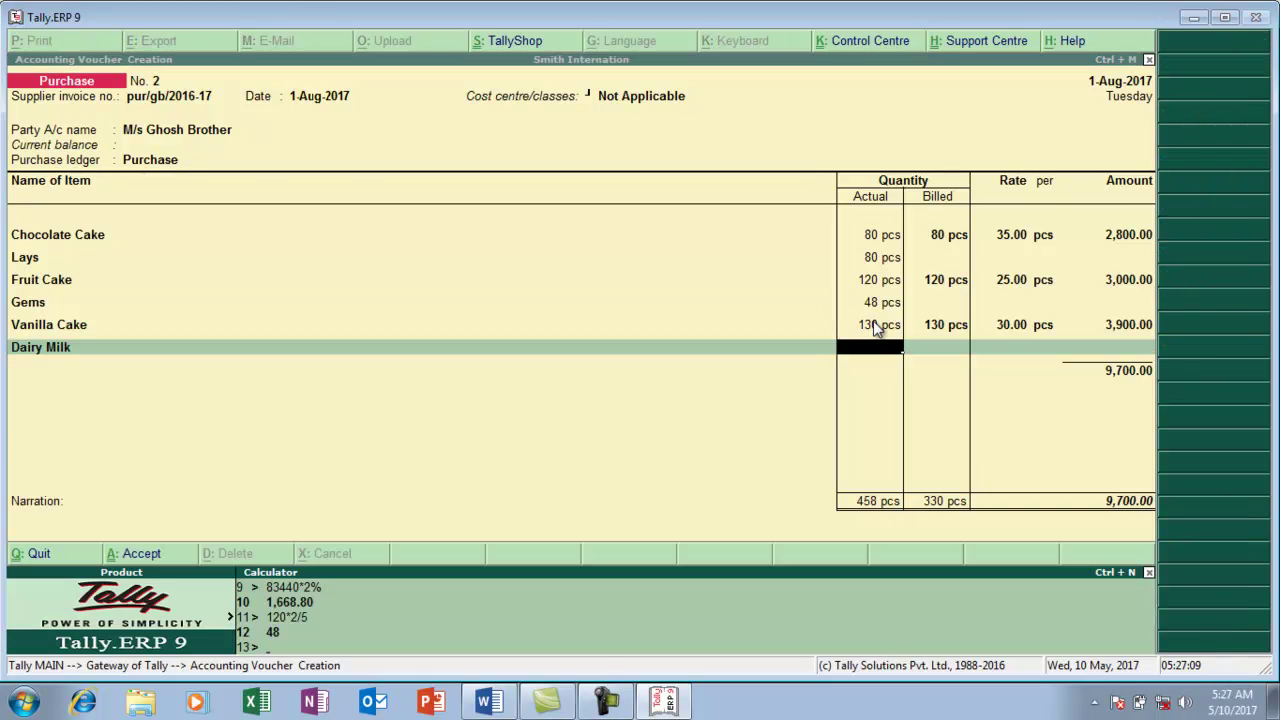
{"action": "type", "text": "130*1/5"}
{"action": "key", "text": "Return"}
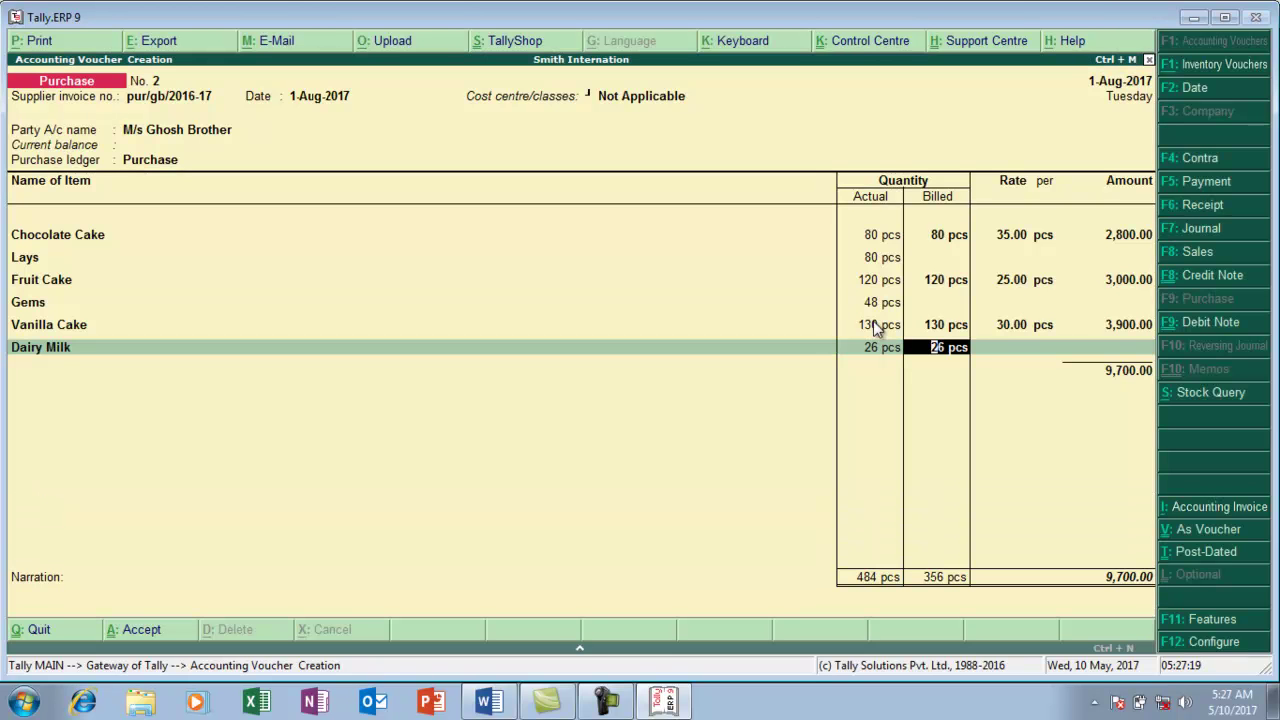
{"action": "key", "text": "BackSpace"}
{"action": "key", "text": "Return"}
{"action": "key", "text": "Return"}
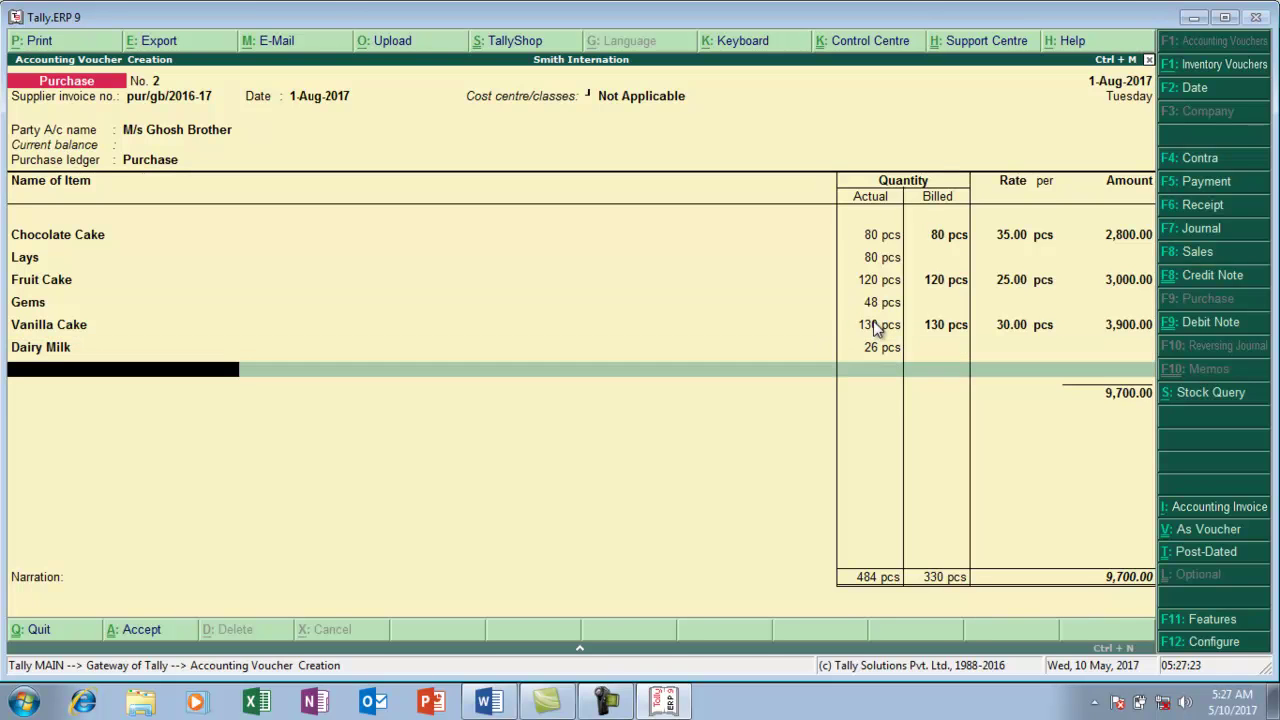
{"action": "key", "text": "alt+Tab"}
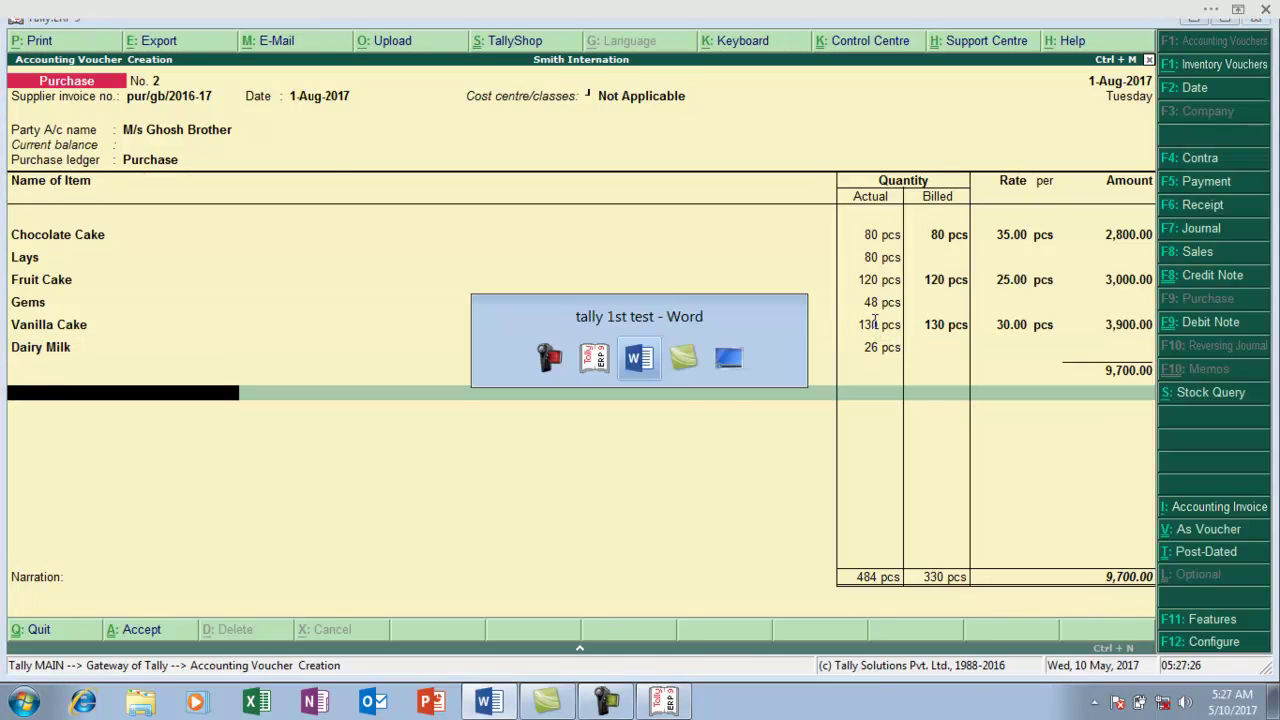
{"action": "key", "text": "Down"}
{"action": "key", "text": "Down"}
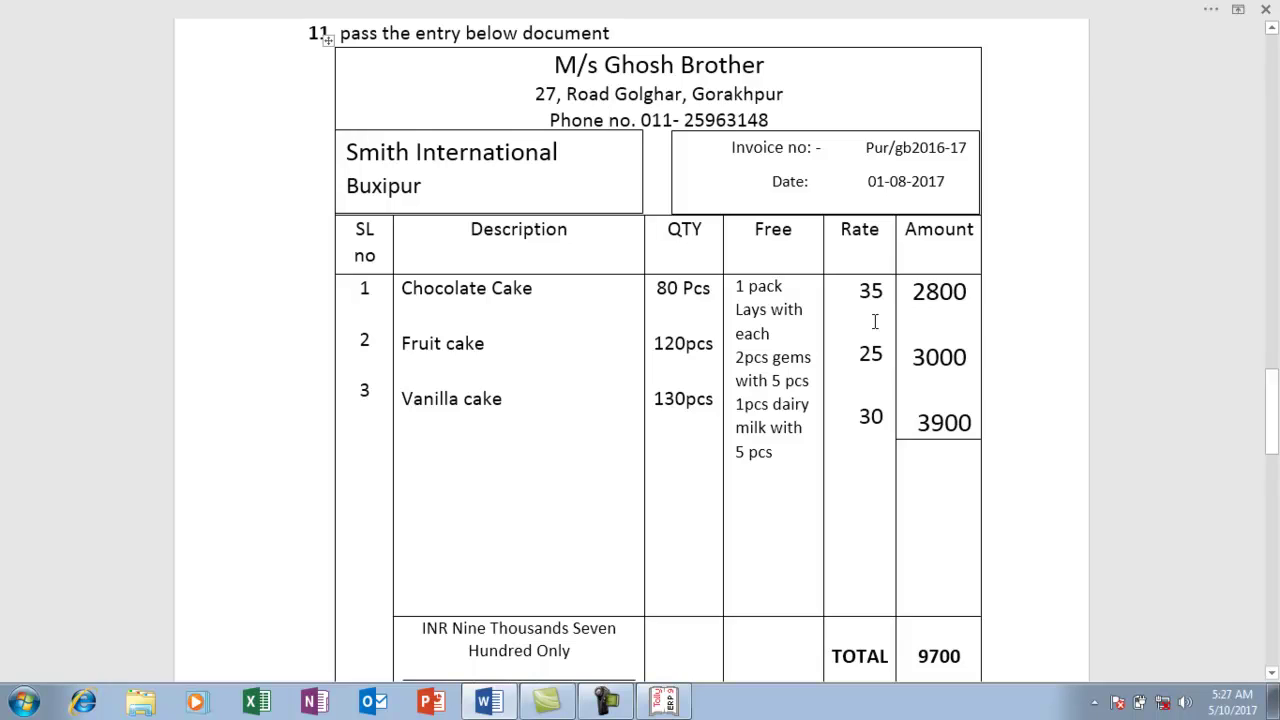
{"action": "key", "text": "alt+Tab"}
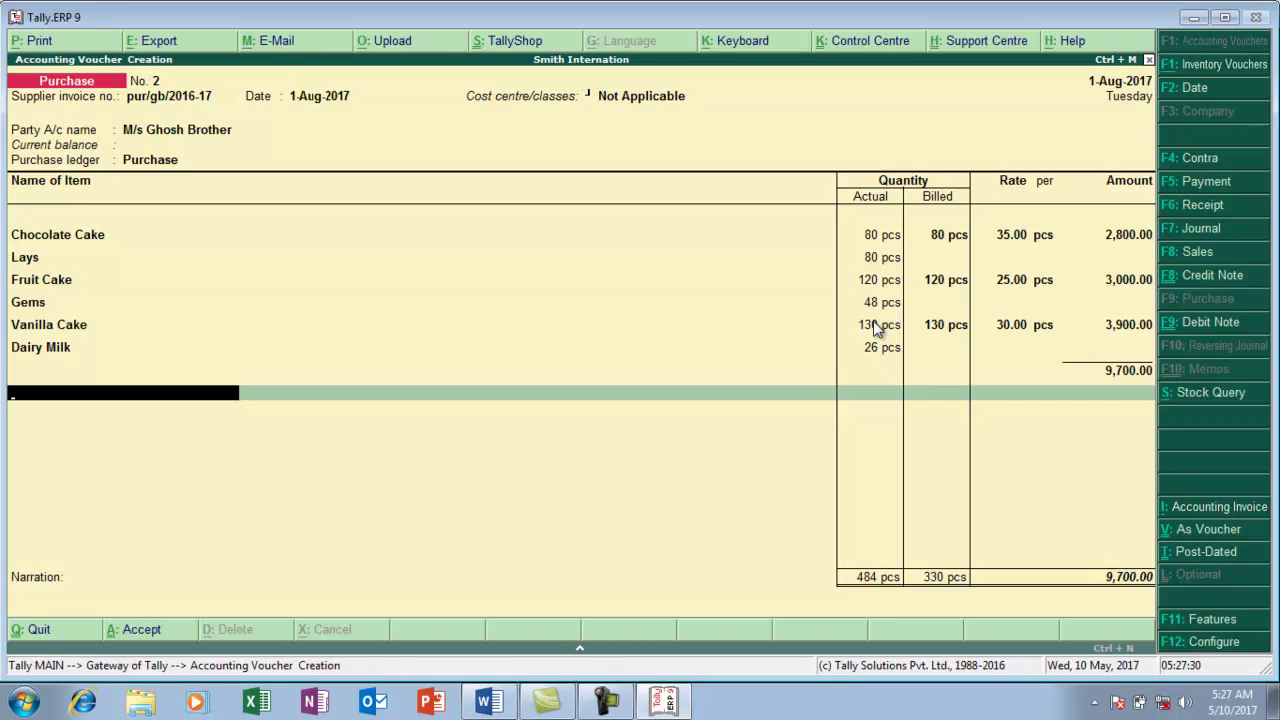
{"action": "key", "text": "Return"}
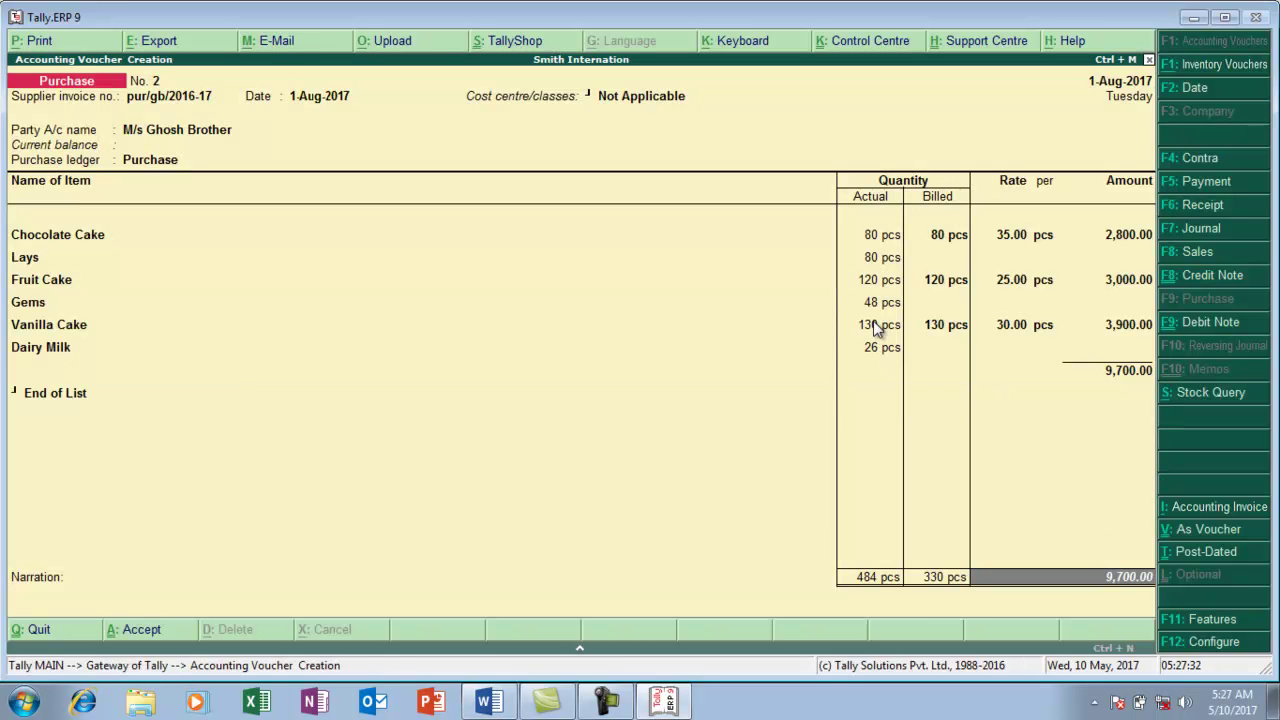
Add new bill reference Pur/gb/2016-17 for 9,700 Cr, then scroll Word to questions 12–14.
{"action": "key", "text": "Return"}
{"action": "key", "text": "Return"}
{"action": "key", "text": "Return"}
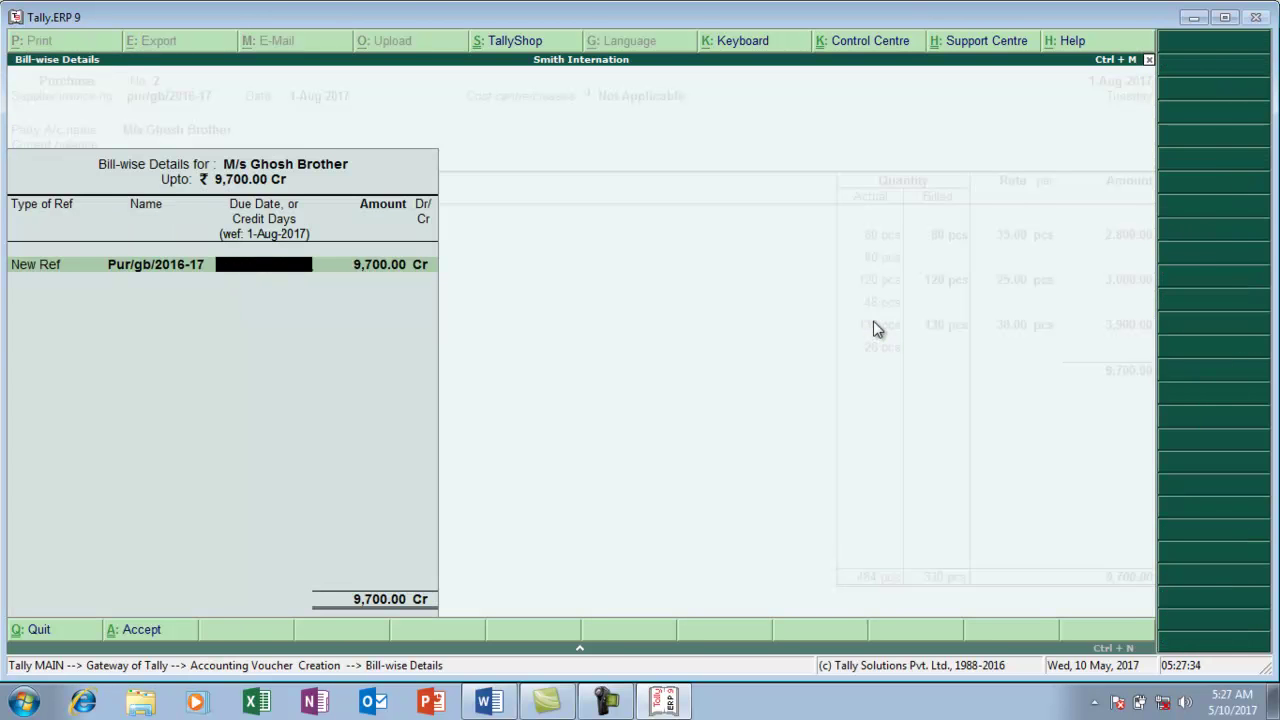
{"action": "key", "text": "Return"}
{"action": "key", "text": "Return"}
{"action": "key", "text": "Return"}
{"action": "key", "text": "Return"}
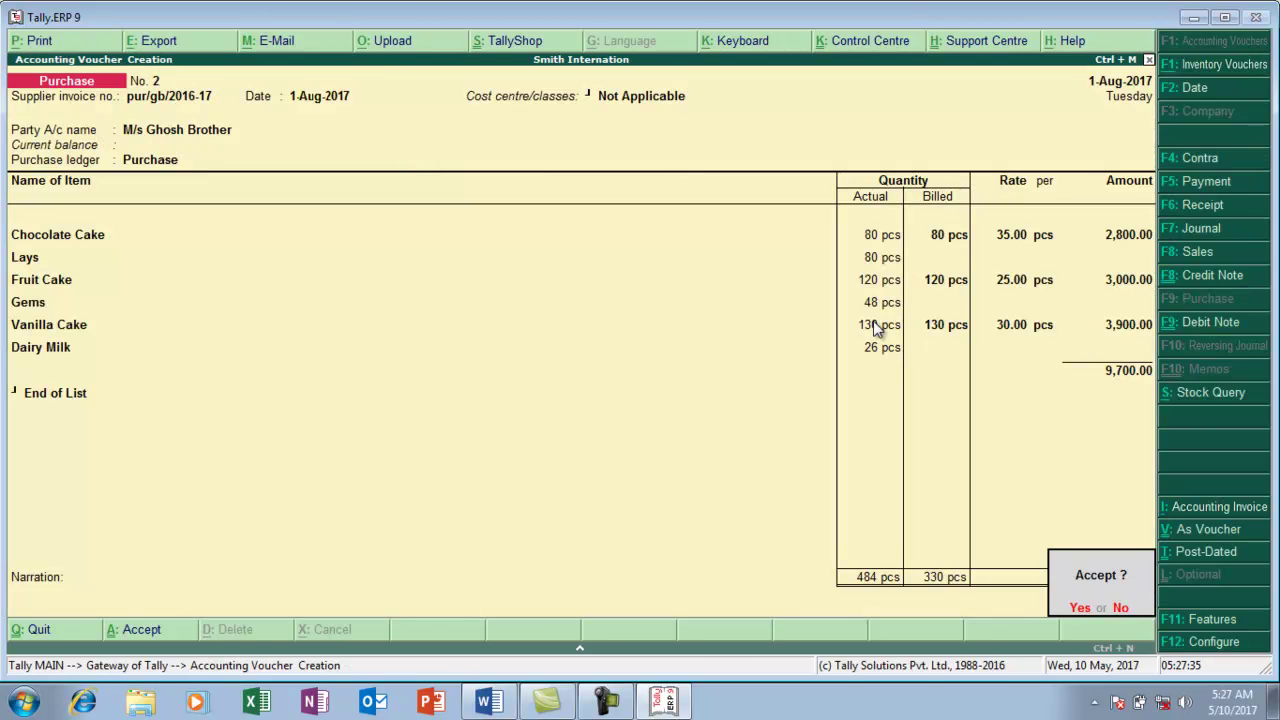
{"action": "key", "text": "Return"}
{"action": "key", "text": "alt+Tab"}
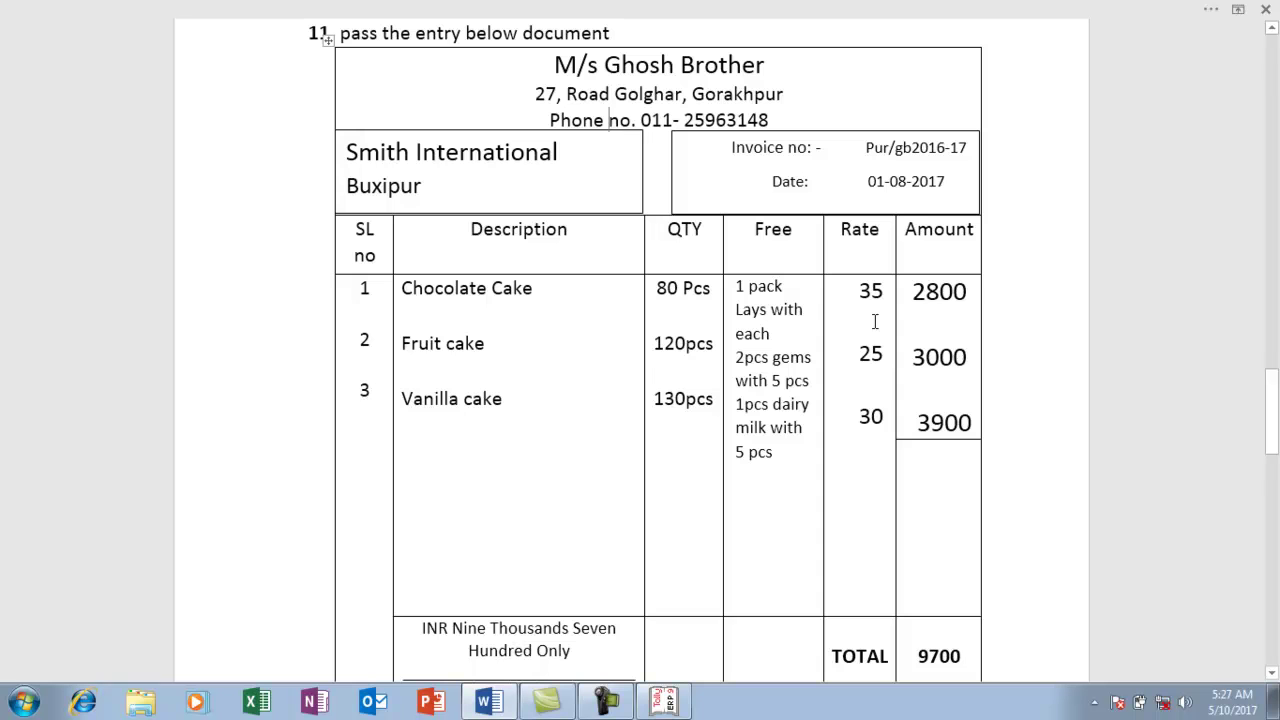
{"action": "scroll", "coordinate": [874, 321], "scroll_direction": "down", "scroll_amount": 10}
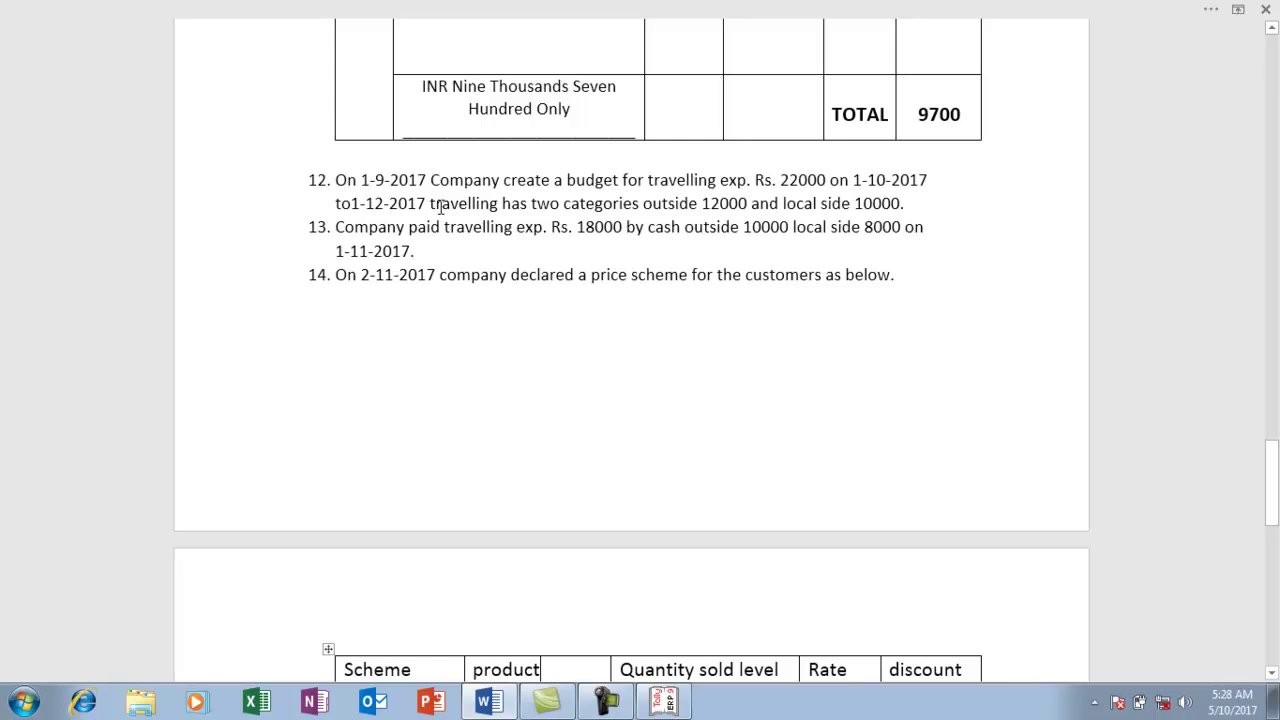
Set Maintain budgets and controls to Yes under F11 Accounting Features, then go back to Gateway of Tally.
{"action": "key", "text": "alt+Tab"}
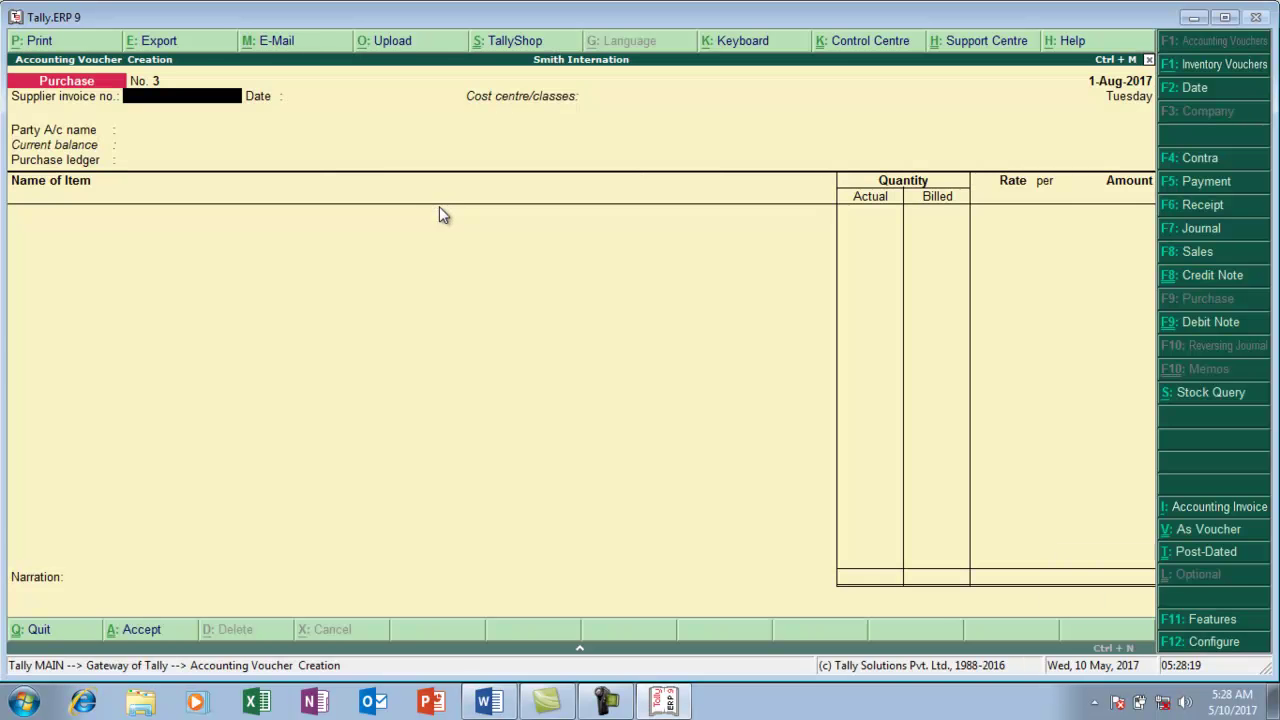
{"action": "key", "text": "Escape"}
{"action": "key", "text": "Escape"}
{"action": "key", "text": "Escape"}
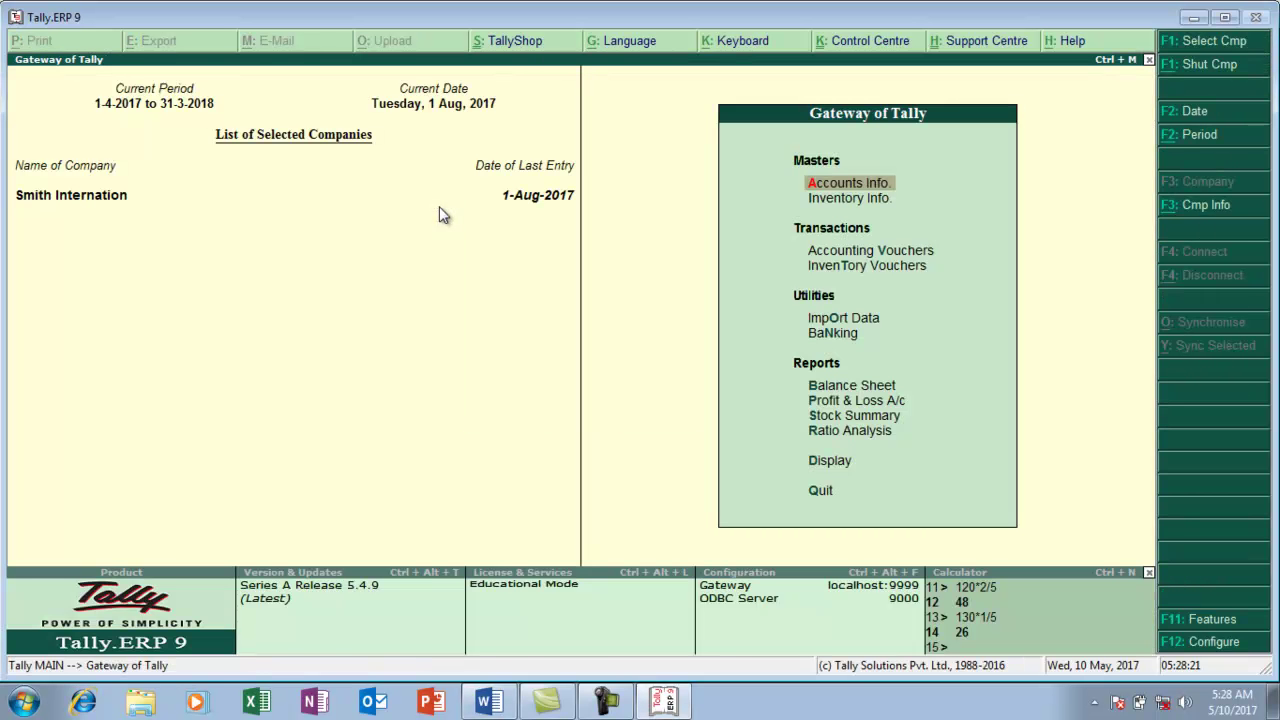
{"action": "key", "text": "F11"}
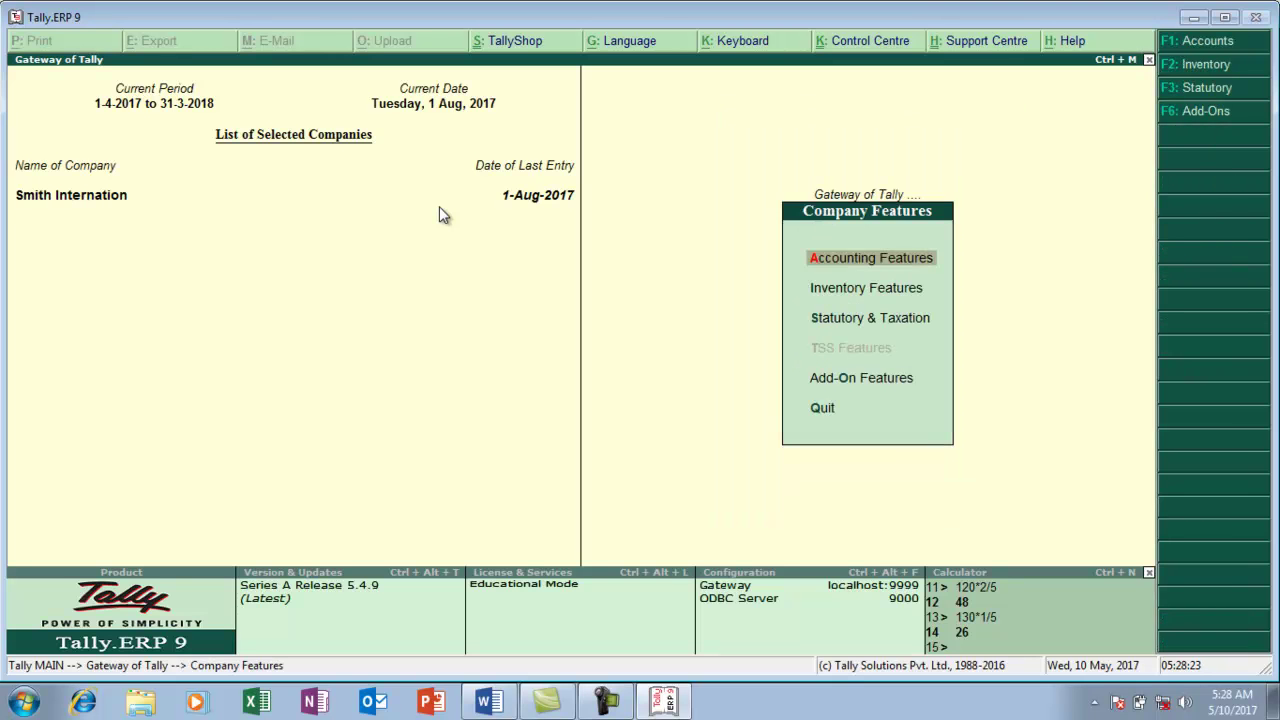
{"action": "key", "text": "Return"}
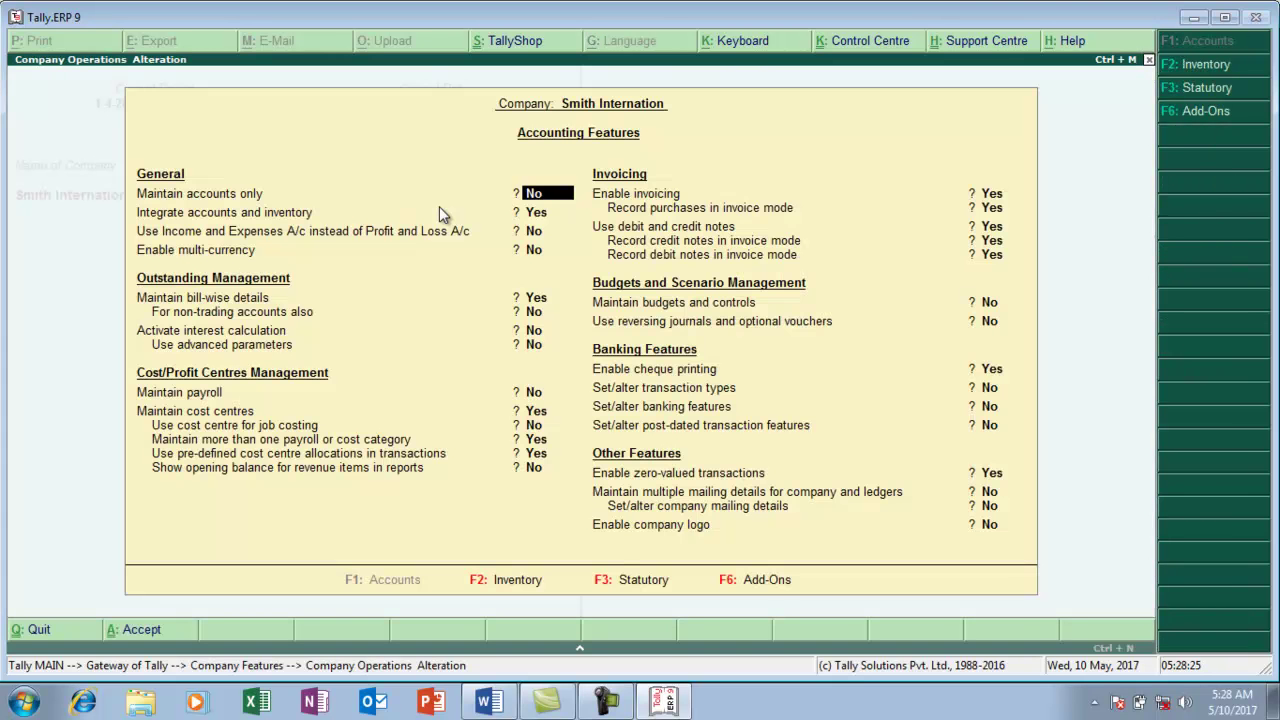
{"action": "key", "text": "Return"}
{"action": "key", "text": "Return"}
{"action": "key", "text": "Return"}
{"action": "key", "text": "Return"}
{"action": "key", "text": "Return"}
{"action": "key", "text": "Return"}
{"action": "key", "text": "Return"}
{"action": "key", "text": "Return"}
{"action": "key", "text": "Return"}
{"action": "key", "text": "Return"}
{"action": "key", "text": "Return"}
{"action": "key", "text": "Return"}
{"action": "key", "text": "Return"}
{"action": "key", "text": "Return"}
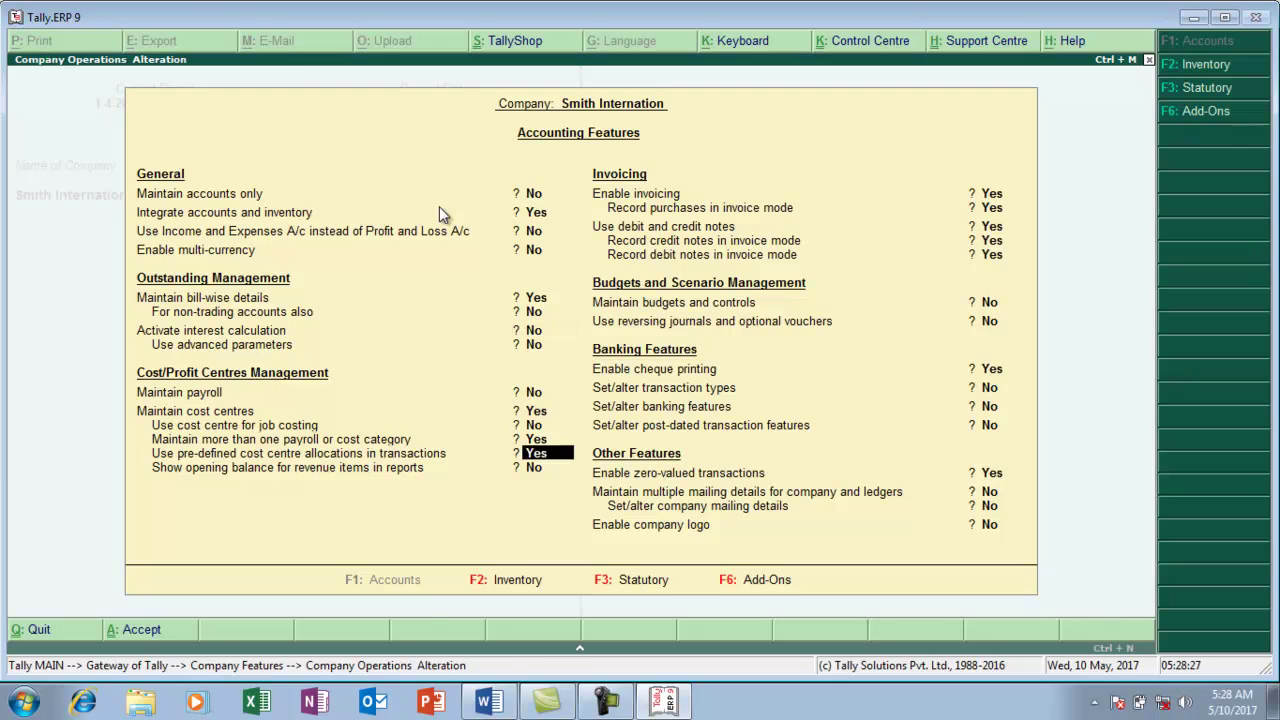
{"action": "key", "text": "Return"}
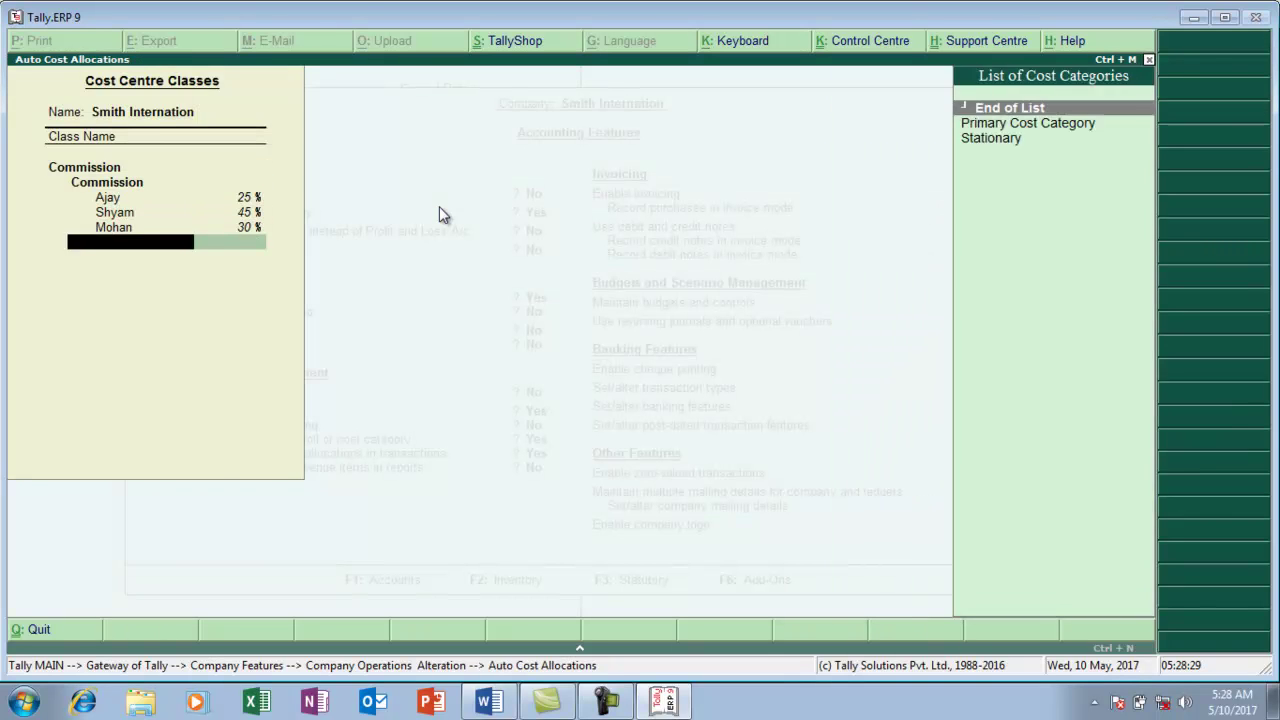
{"action": "key", "text": "Return"}
{"action": "key", "text": "Return"}
{"action": "key", "text": "Return"}
{"action": "key", "text": "Return"}
{"action": "key", "text": "Return"}
{"action": "key", "text": "Return"}
{"action": "key", "text": "Return"}
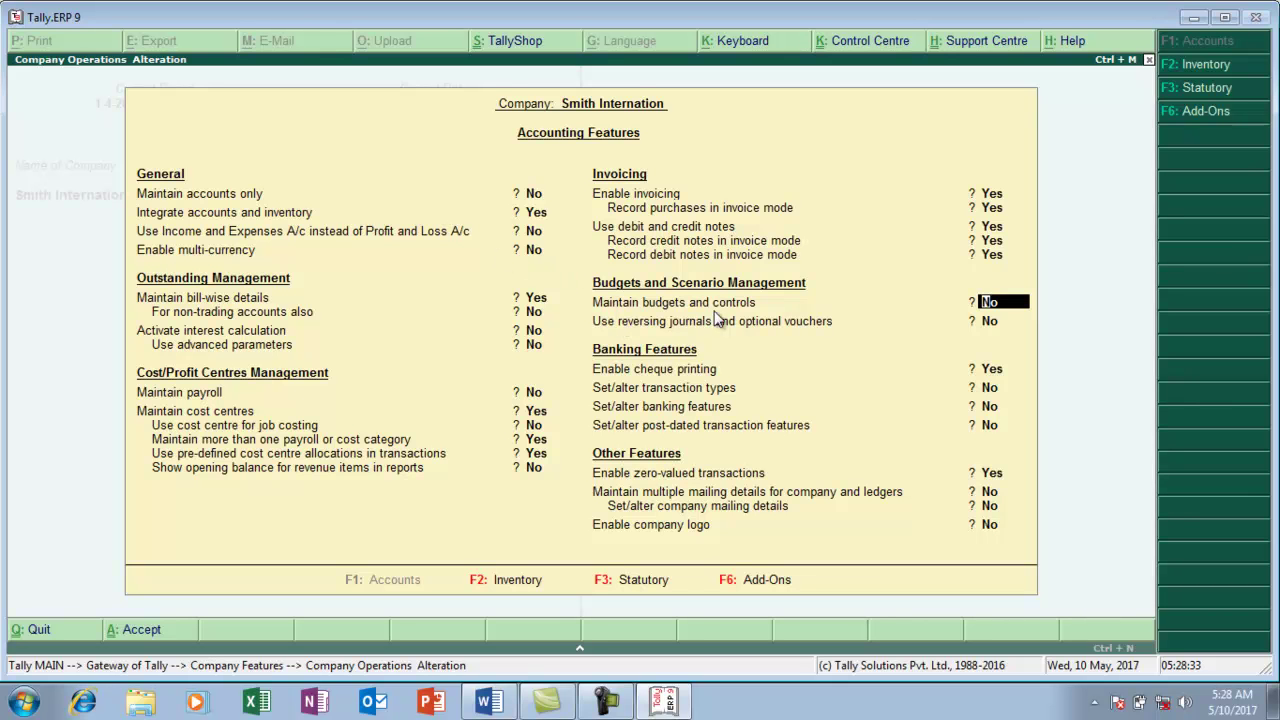
{"action": "key", "text": "y"}
{"action": "key", "text": "Return"}
{"action": "key", "text": "Return"}
{"action": "key", "text": "Return"}
{"action": "key", "text": "Return"}
{"action": "key", "text": "Return"}
{"action": "key", "text": "Return"}
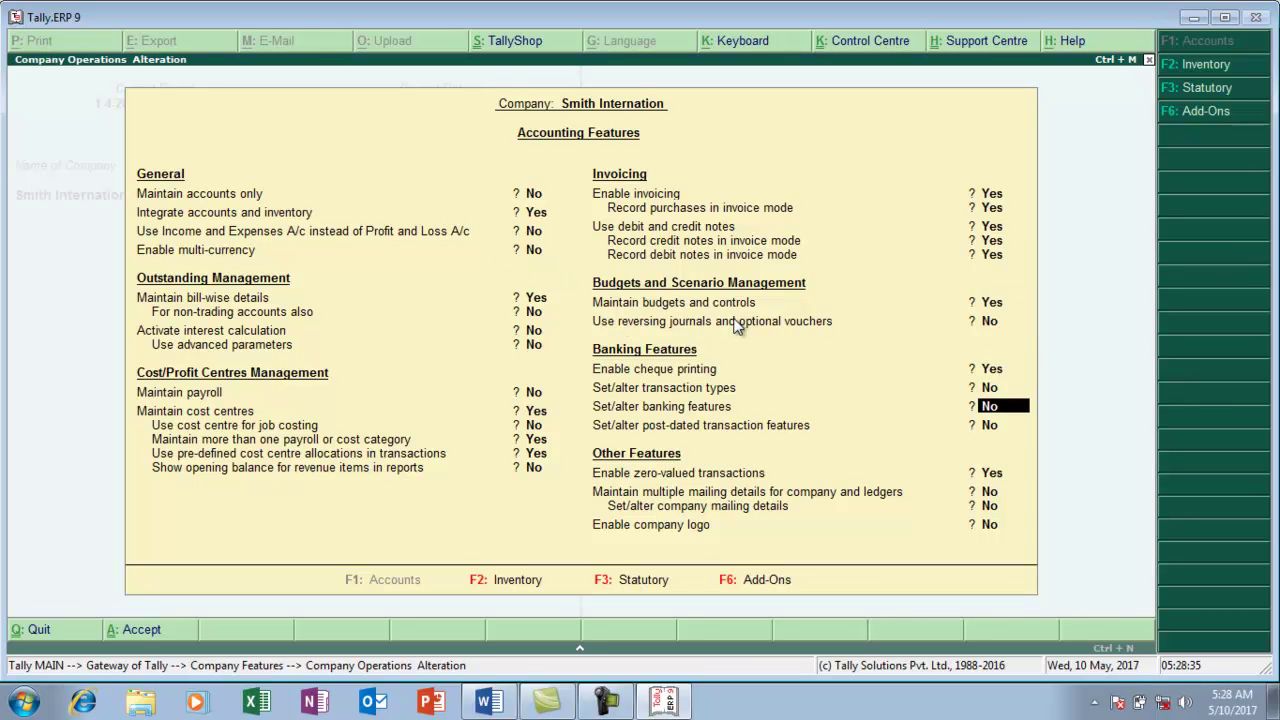
{"action": "key", "text": "Return"}
{"action": "key", "text": "Return"}
{"action": "key", "text": "Return"}
{"action": "key", "text": "Return"}
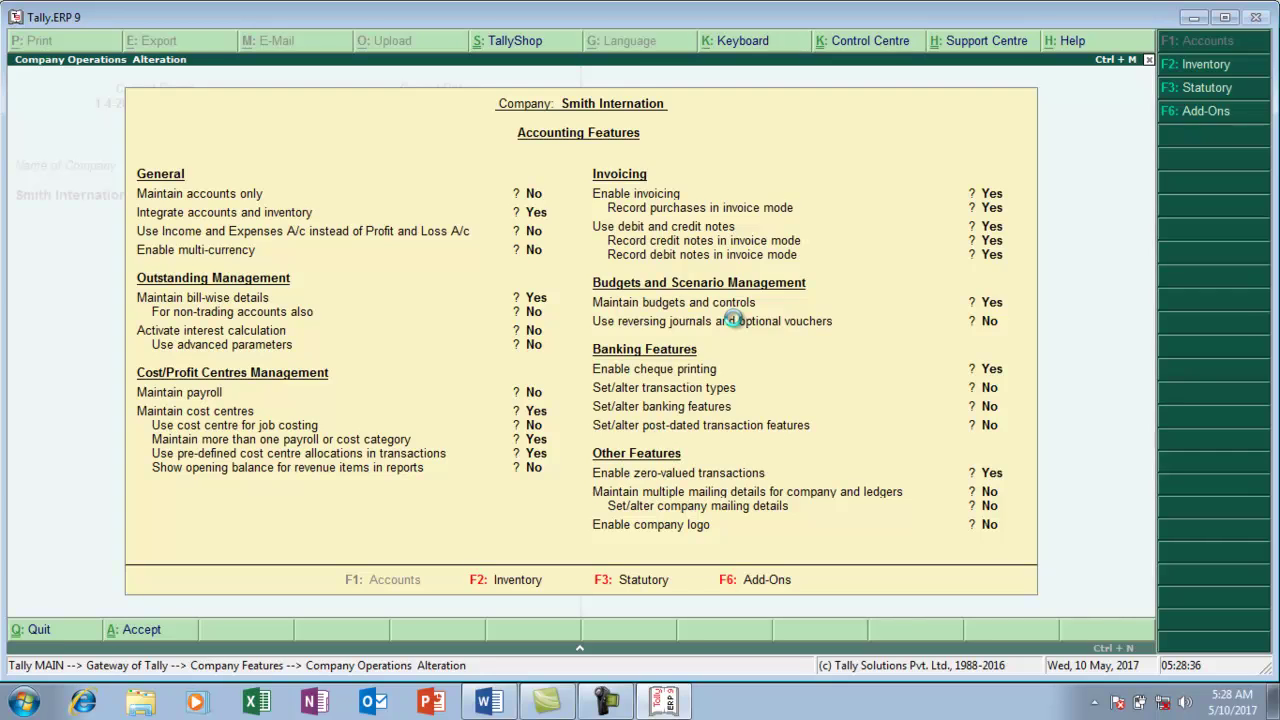
{"action": "key", "text": "Escape"}
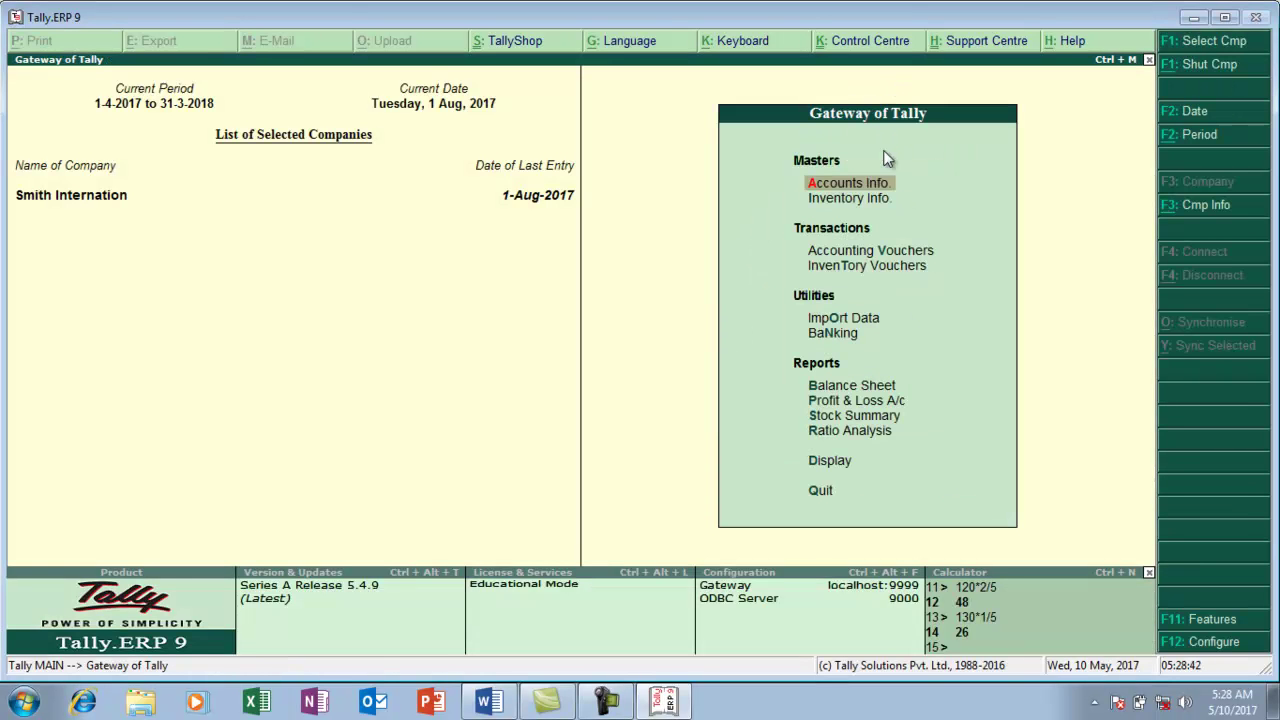
Create budget Travelling under Primary from 1-10 to 1-12, with group budgets No and ledger budgets Yes.
{"action": "left_click", "coordinate": [876, 183]}
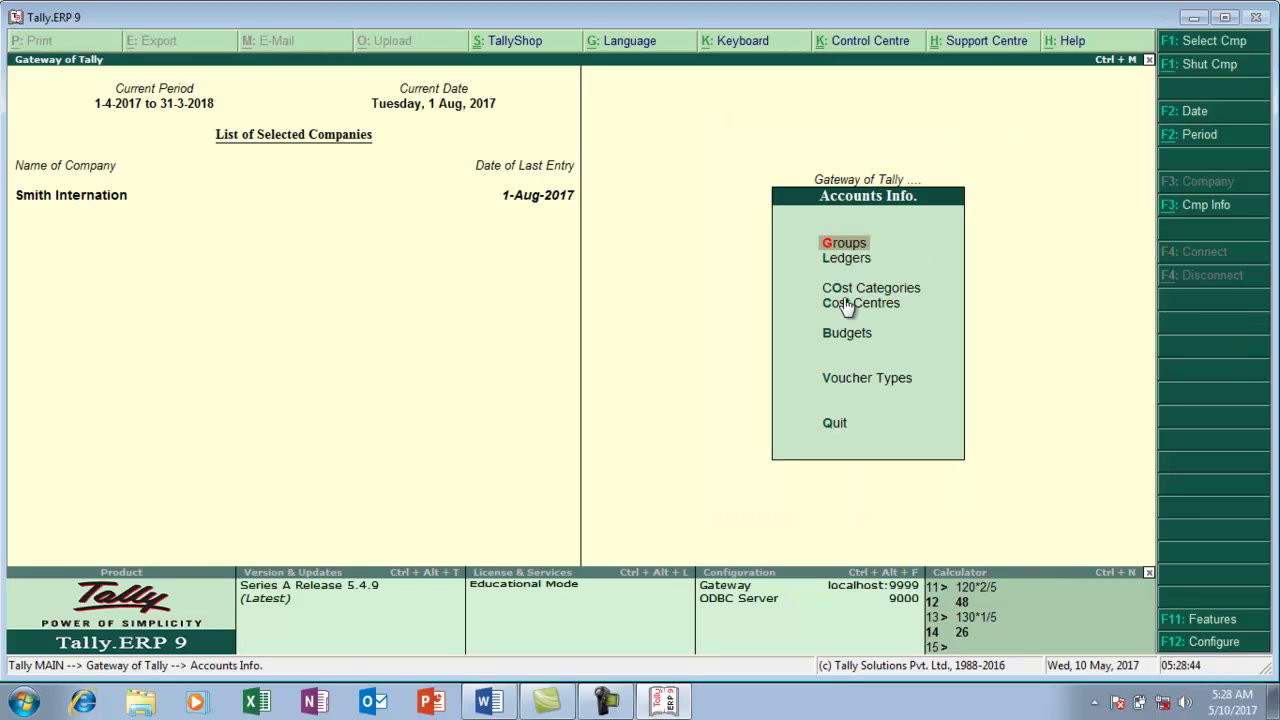
{"action": "key", "text": "Down"}
{"action": "key", "text": "Down"}
{"action": "key", "text": "Down"}
{"action": "key", "text": "Down"}
{"action": "key", "text": "Return"}
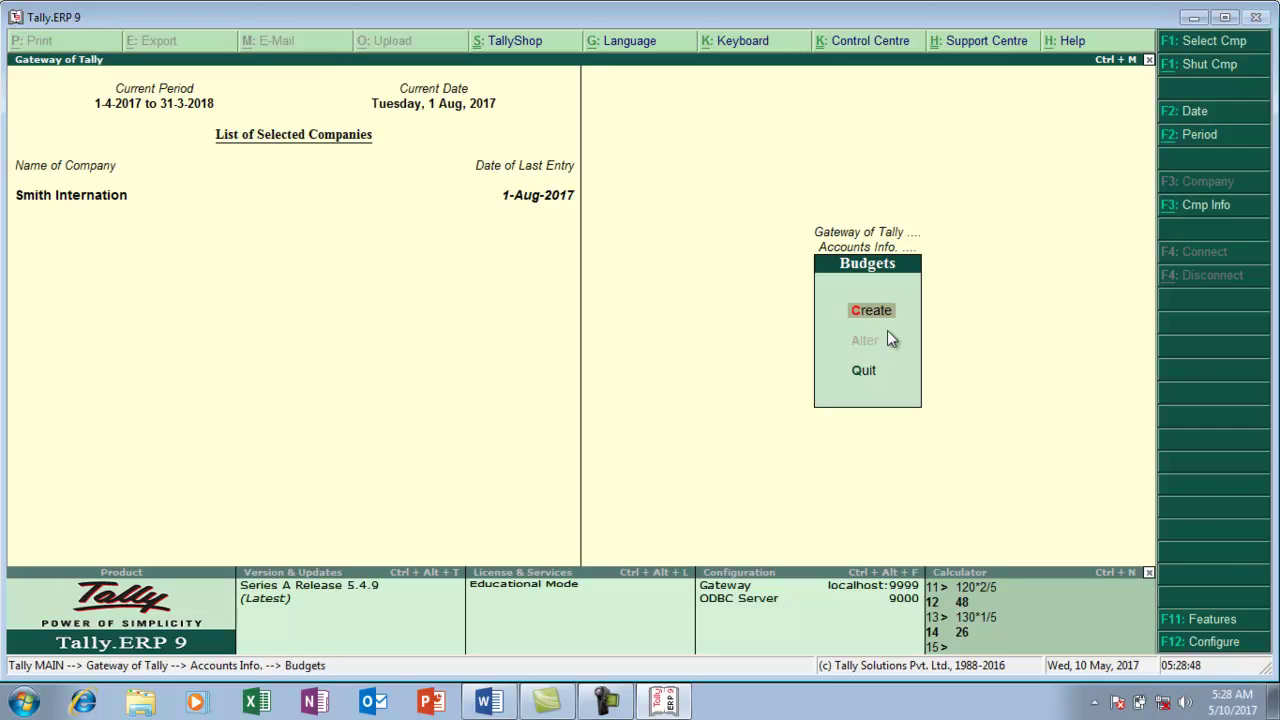
{"action": "key", "text": "Return"}
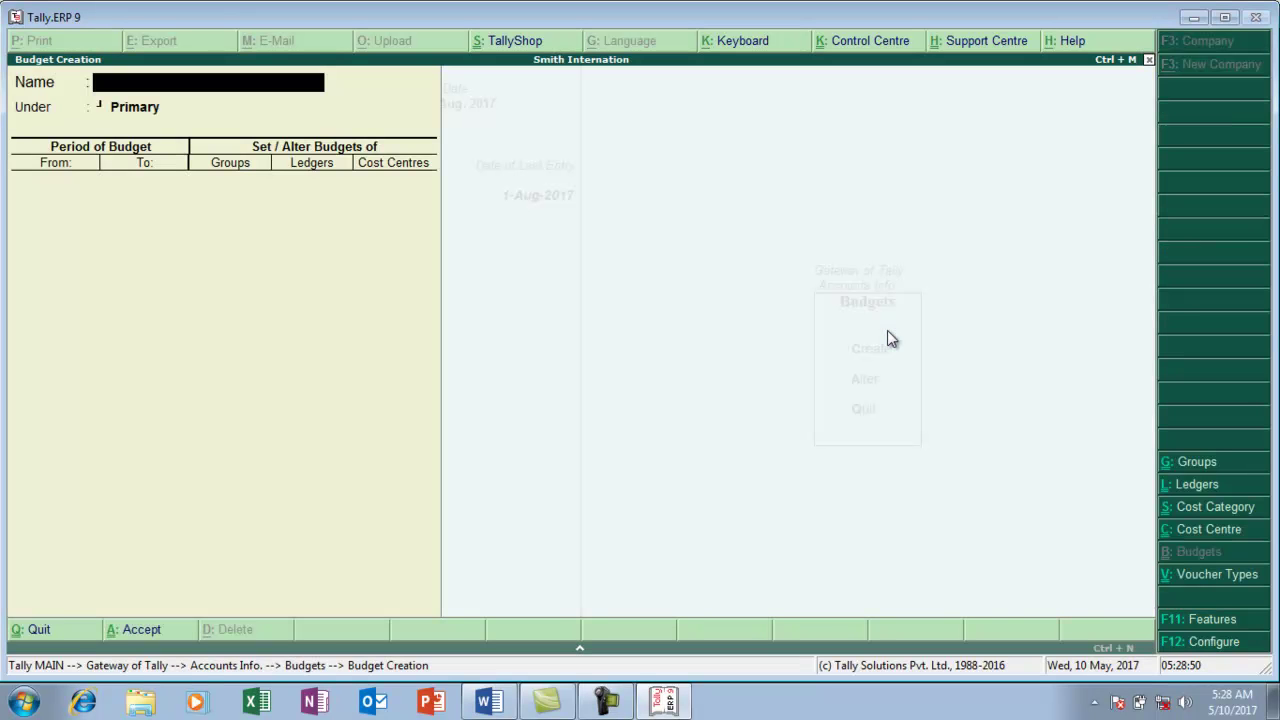
{"action": "type", "text": "Travelling"}
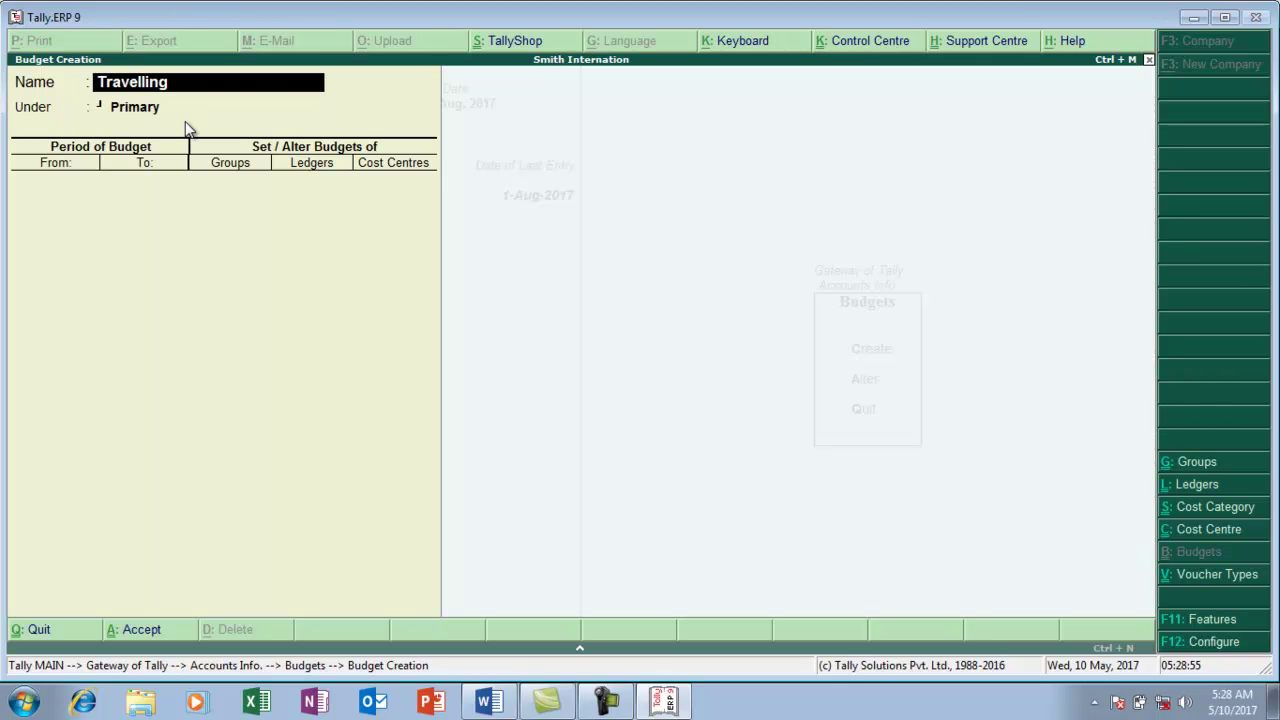
{"action": "key", "text": "Return"}
{"action": "key", "text": "Return"}
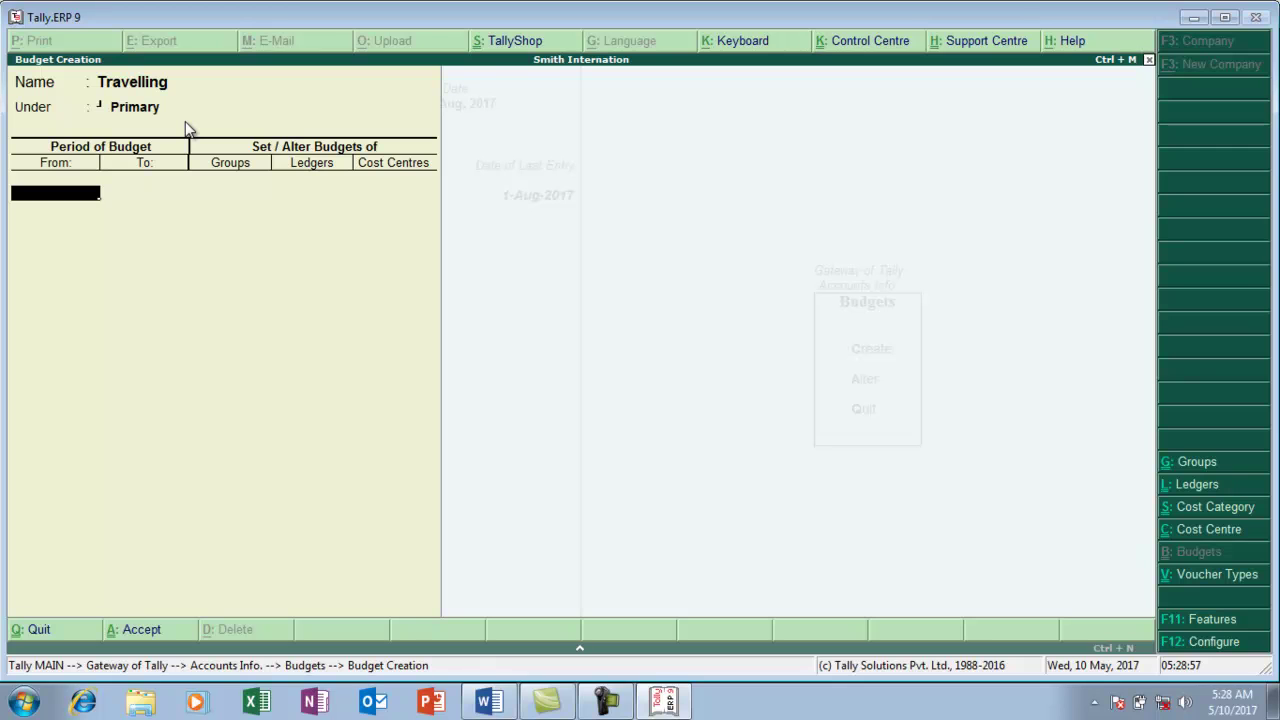
{"action": "type", "text": "1-10"}
{"action": "key", "text": "Return"}
{"action": "type", "text": "1-12"}
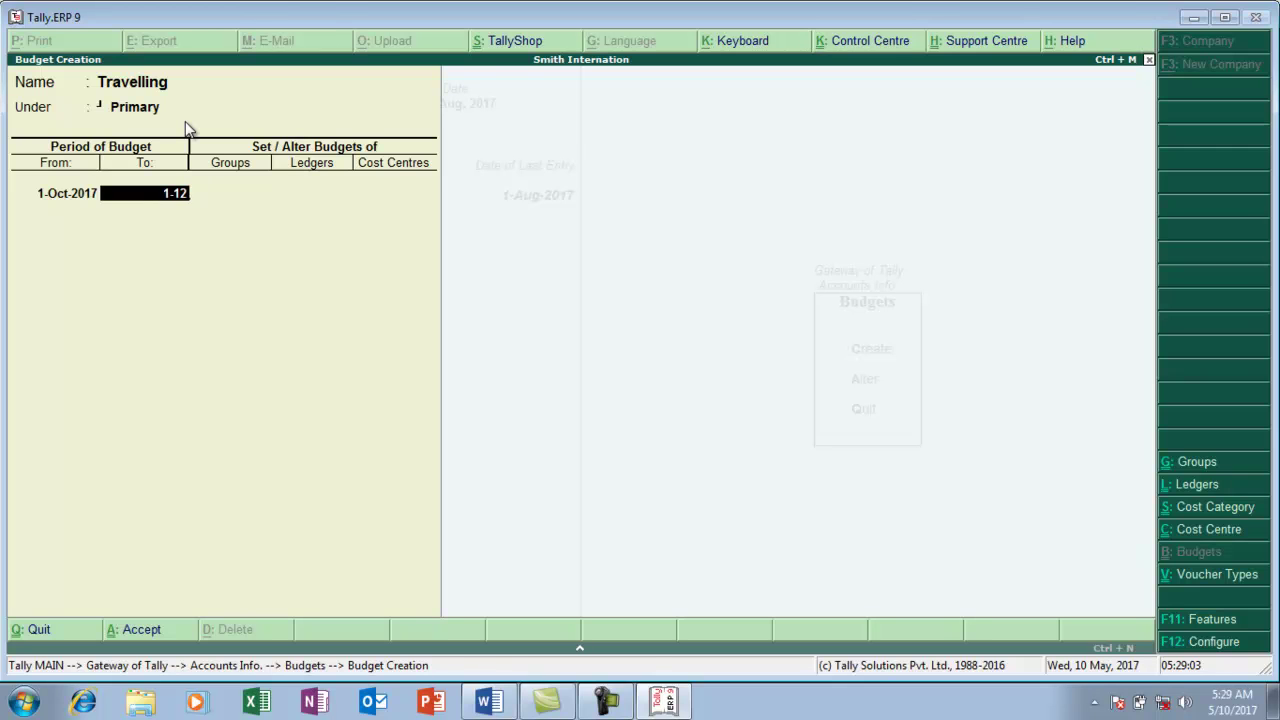
{"action": "key", "text": "Return"}
{"action": "key", "text": "Return"}
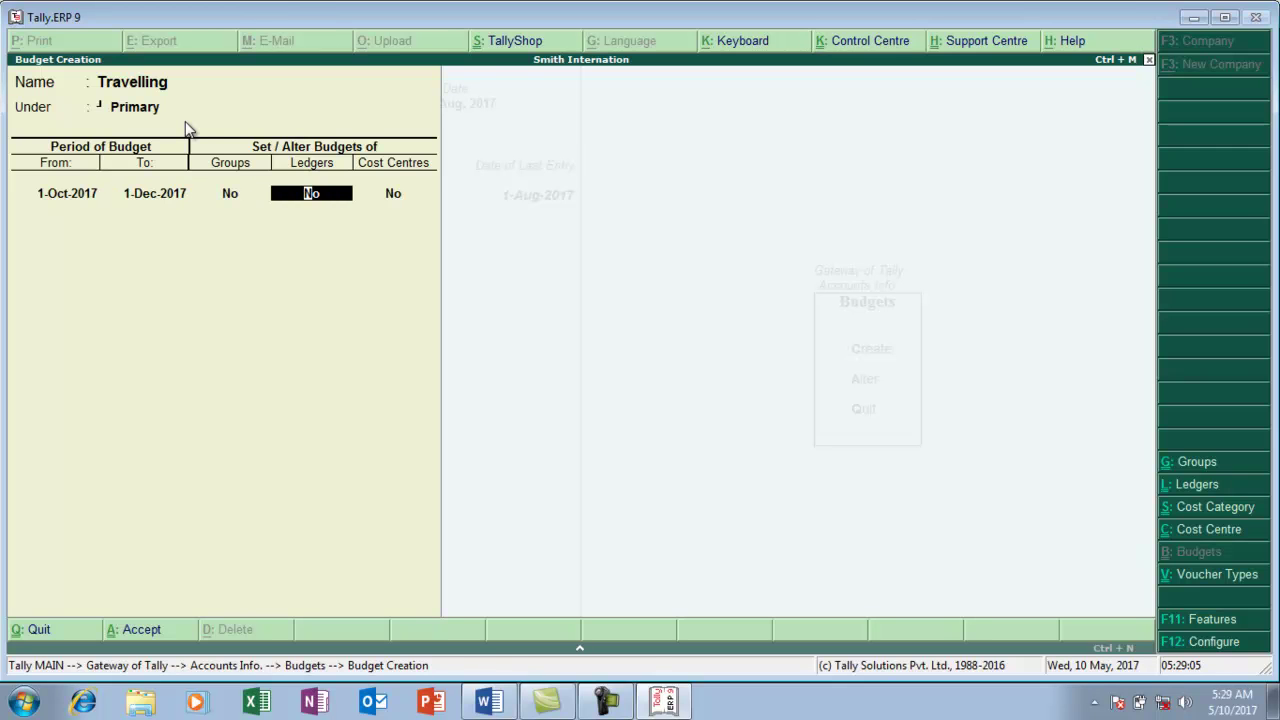
{"action": "key", "text": "y"}
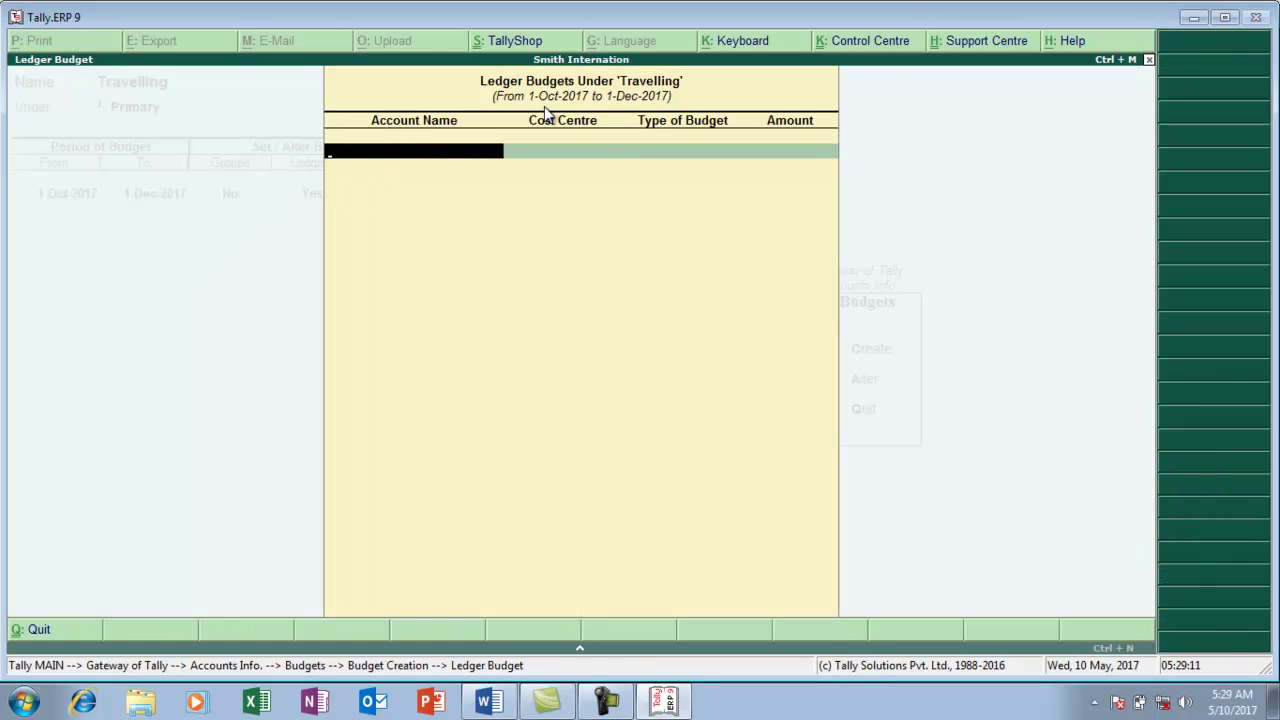
Create ledger Travelling Exp. under Indirect Expenses with cost centres applicable.
{"action": "key", "text": "alt+c"}
{"action": "type", "text": "Travelling Exp."}
{"action": "key", "text": "Return"}
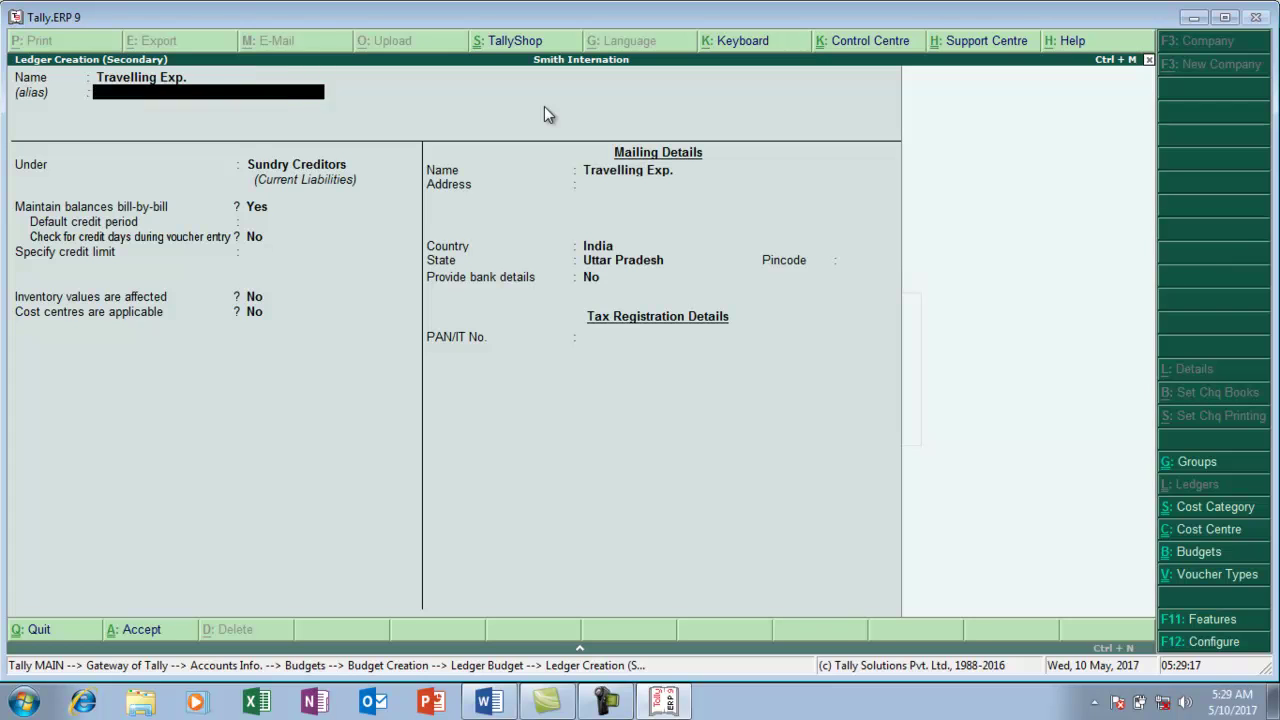
{"action": "key", "text": "Return"}
{"action": "type", "text": "i"}
{"action": "key", "text": "Down"}
{"action": "key", "text": "Down"}
{"action": "key", "text": "Return"}
{"action": "key", "text": "Return"}
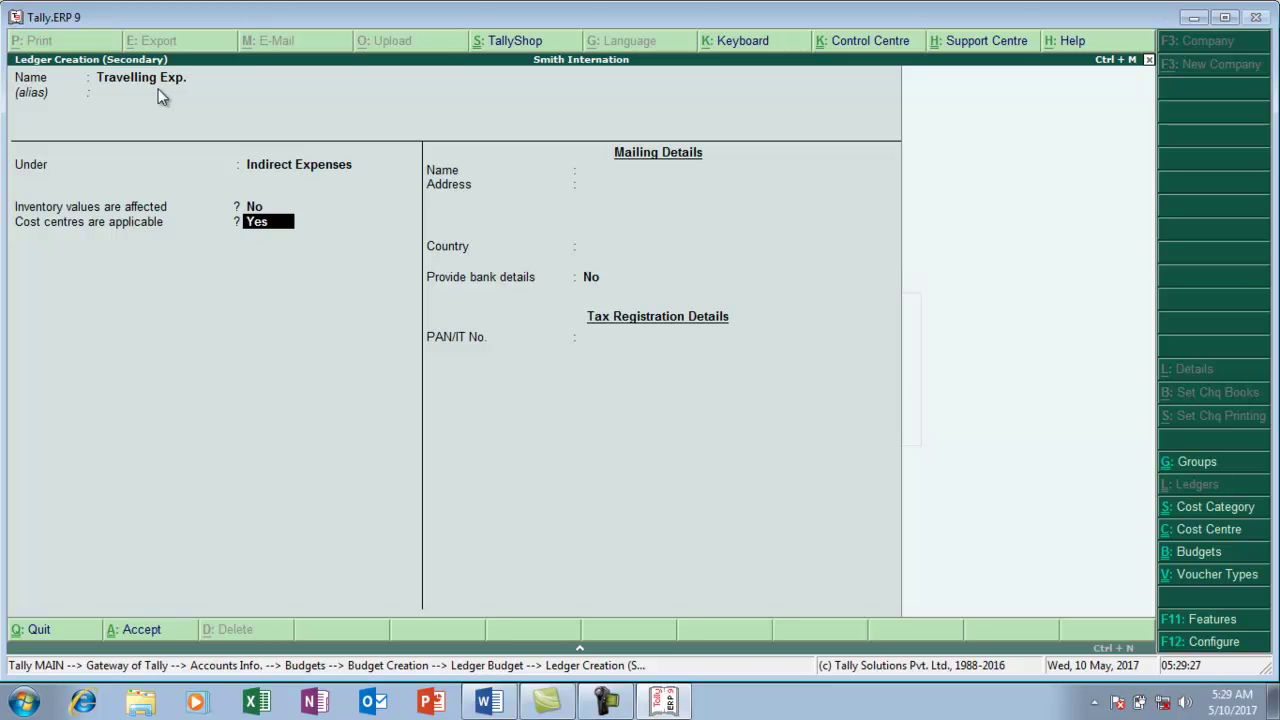
{"action": "key", "text": "Return"}
{"action": "key", "text": "Return"}
{"action": "key", "text": "Return"}
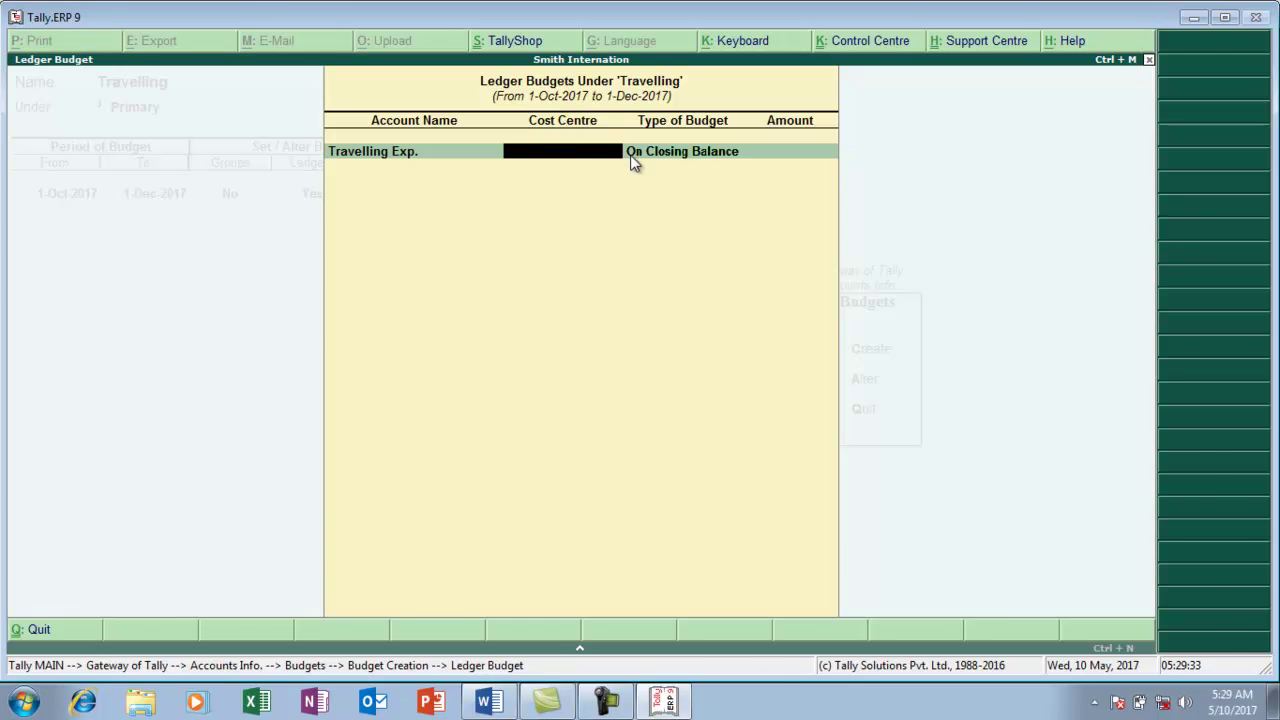
Create cost category Travelling Exp. and add a new Out Side cost centre to it.
{"action": "key", "text": "alt+c"}
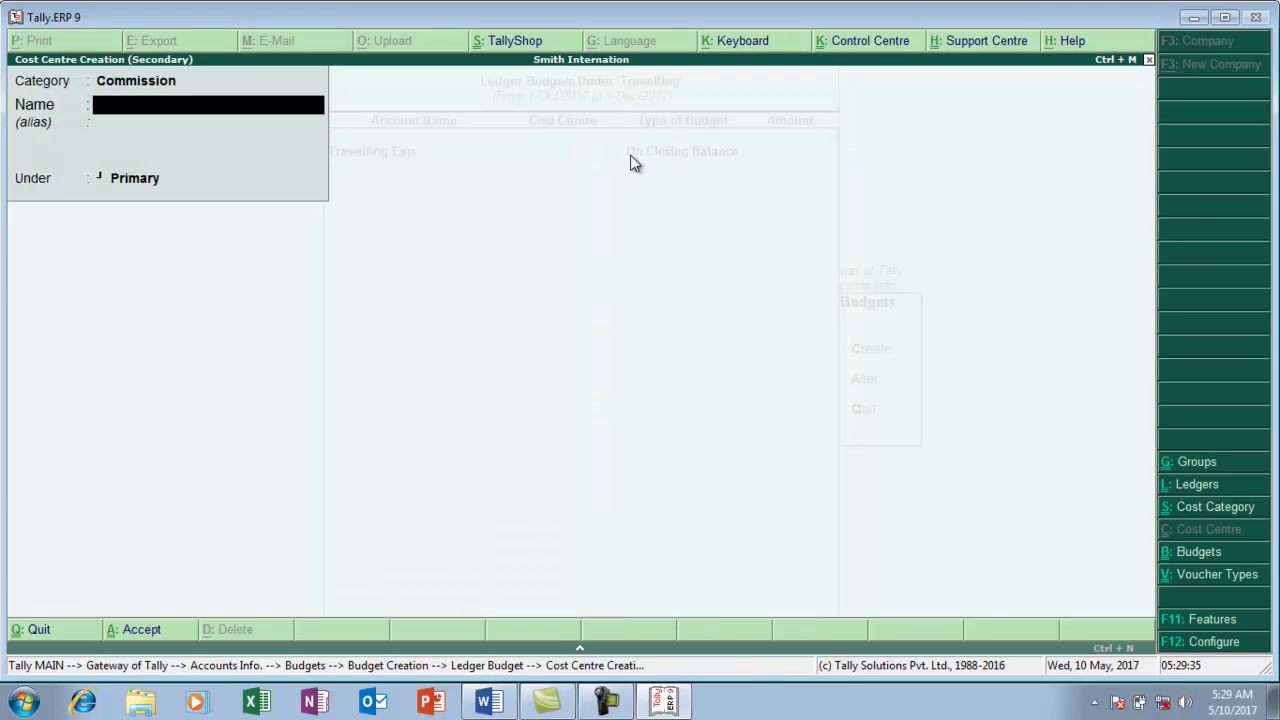
{"action": "key", "text": "BackSpace"}
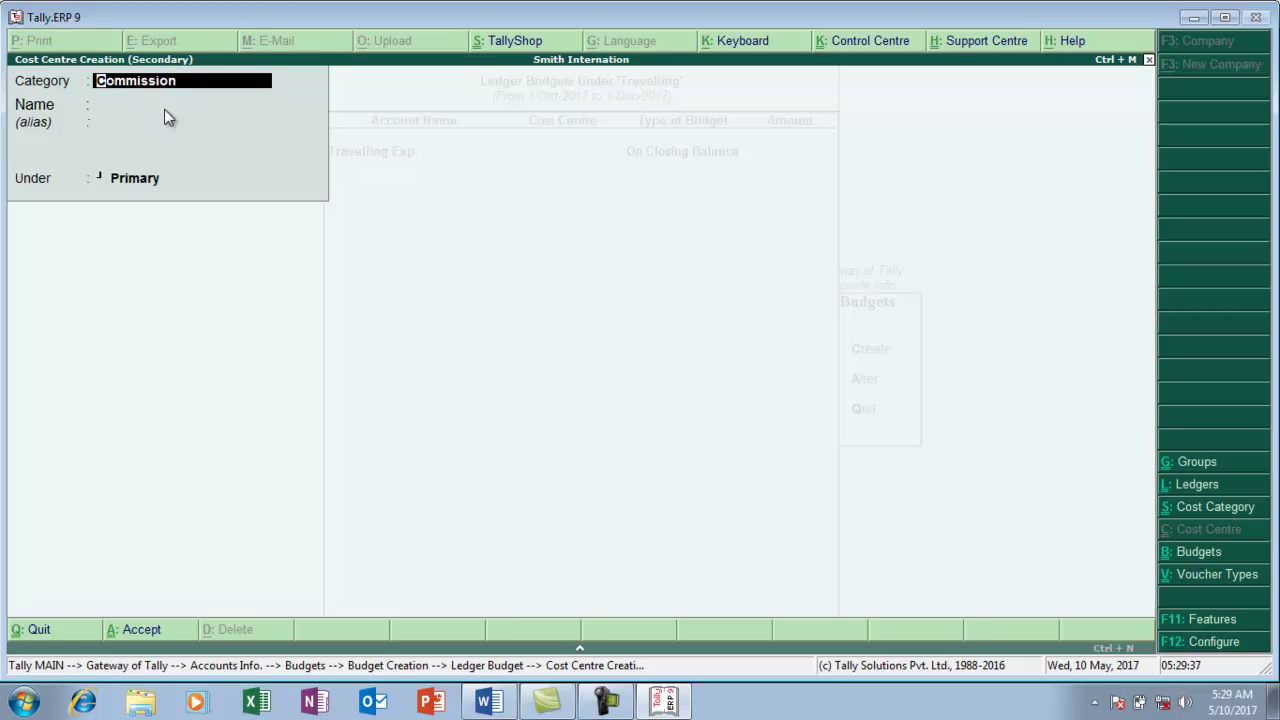
{"action": "key", "text": "alt+c"}
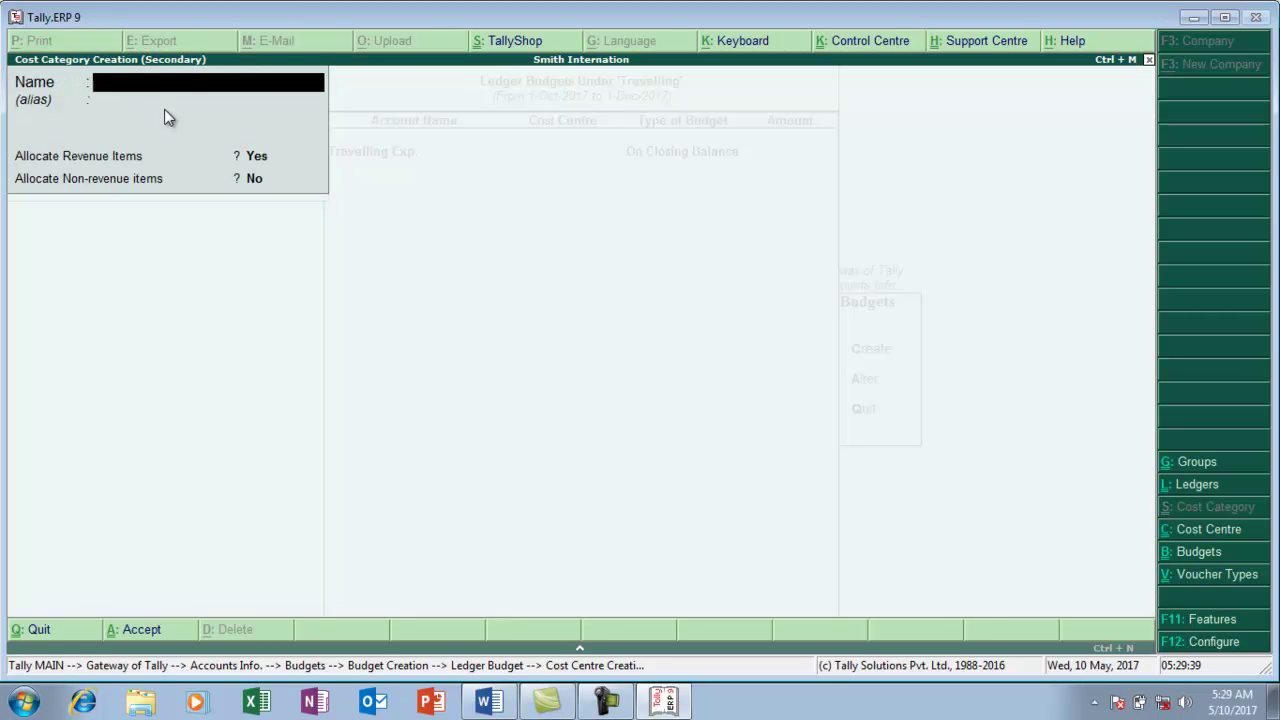
{"action": "type", "text": "Travelling Exp."}
{"action": "key", "text": "Return"}
{"action": "key", "text": "Return"}
{"action": "key", "text": "Return"}
{"action": "key", "text": "Return"}
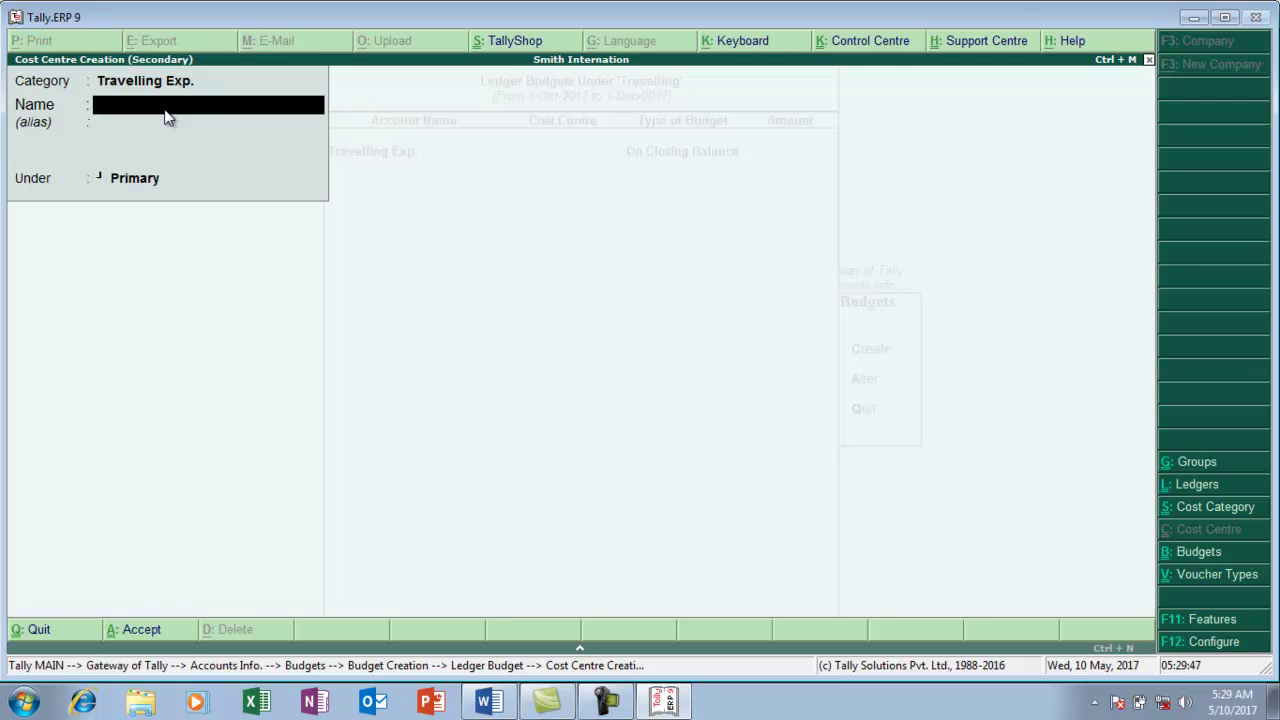
{"action": "type", "text": "Out Side"}
{"action": "key", "text": "Return"}
{"action": "key", "text": "Return"}
{"action": "key", "text": "Return"}
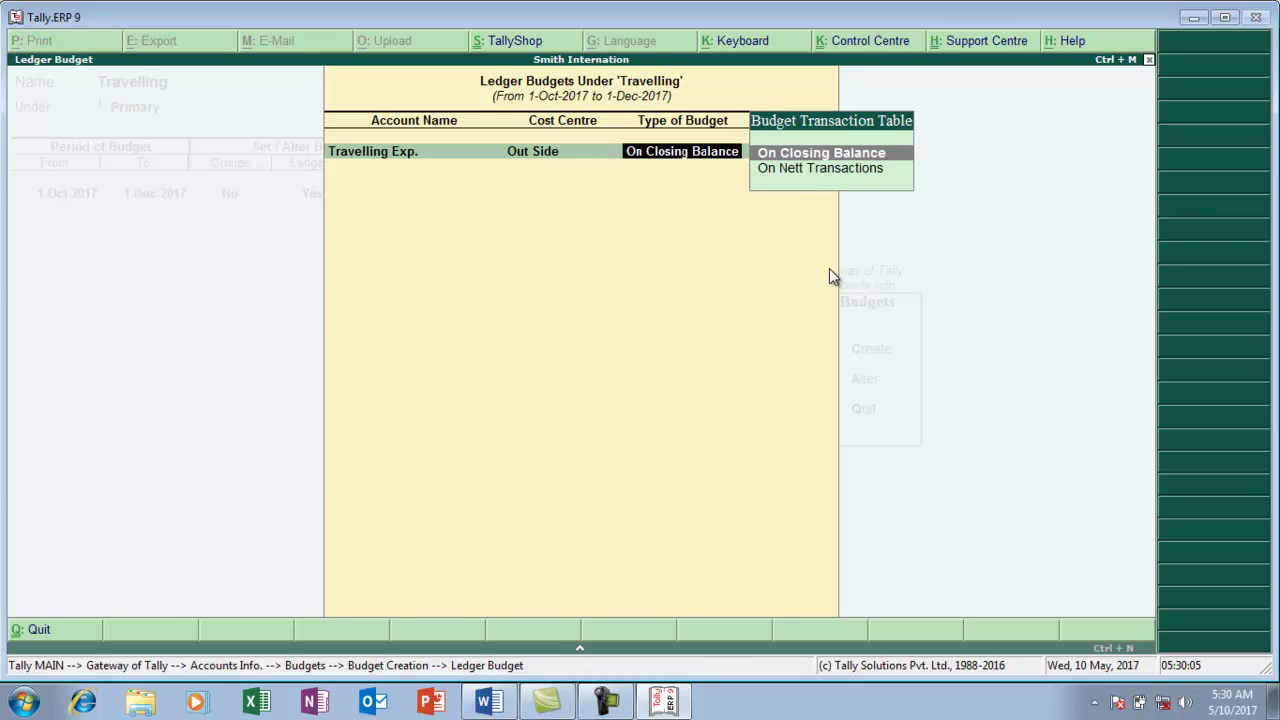
Budget the Out Side row On Nett Transactions at 12,000.
{"action": "key", "text": "Down"}
{"action": "key", "text": "Return"}
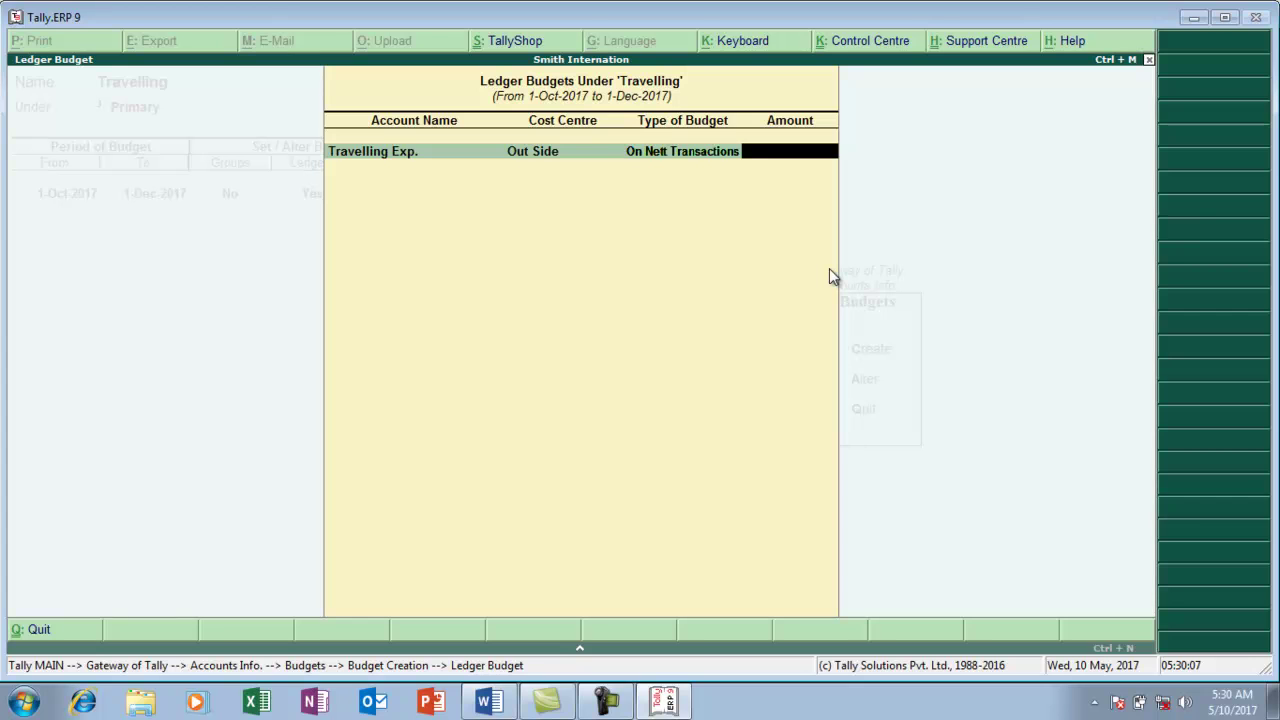
{"action": "type", "text": "12,000"}
{"action": "key", "text": "Return"}
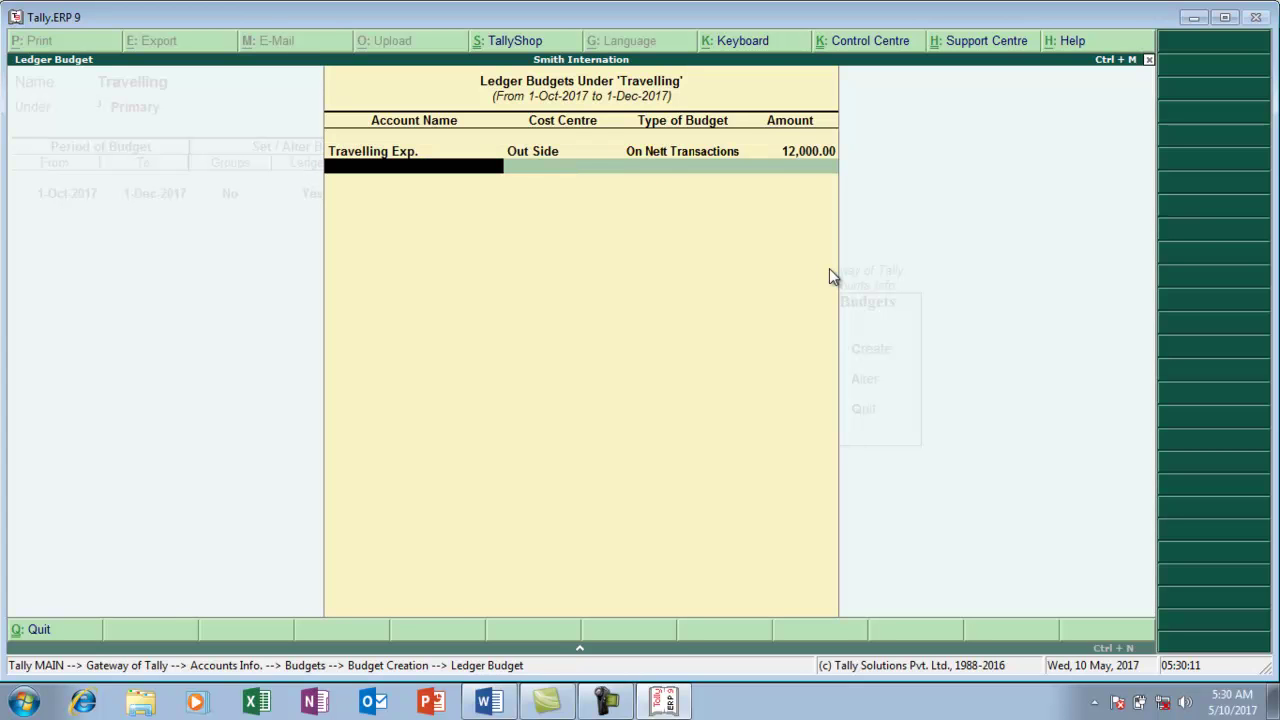
Add Travelling Exp. under new cost centre Local Side, On Nett Transactions 10,000, and close the list.
{"action": "type", "text": "T"}
{"action": "key", "text": "Down"}
{"action": "key", "text": "Return"}
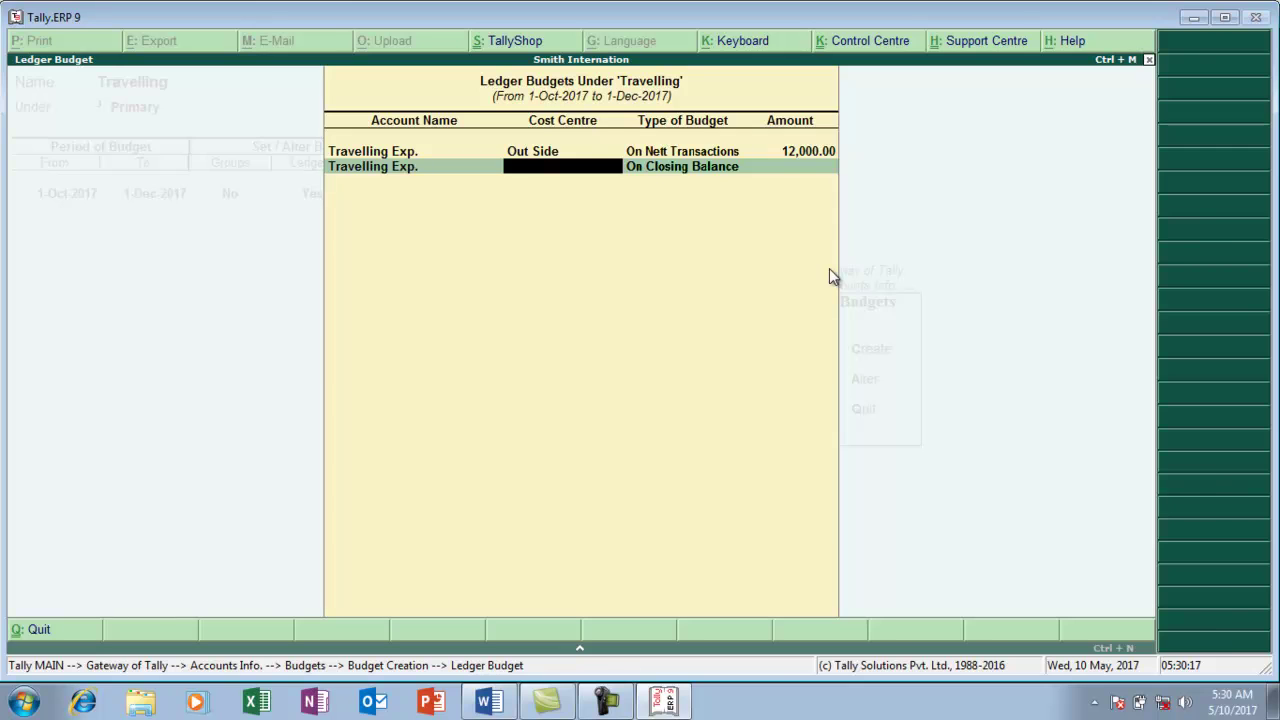
{"action": "key", "text": "alt+c"}
{"action": "type", "text": "Lo"}
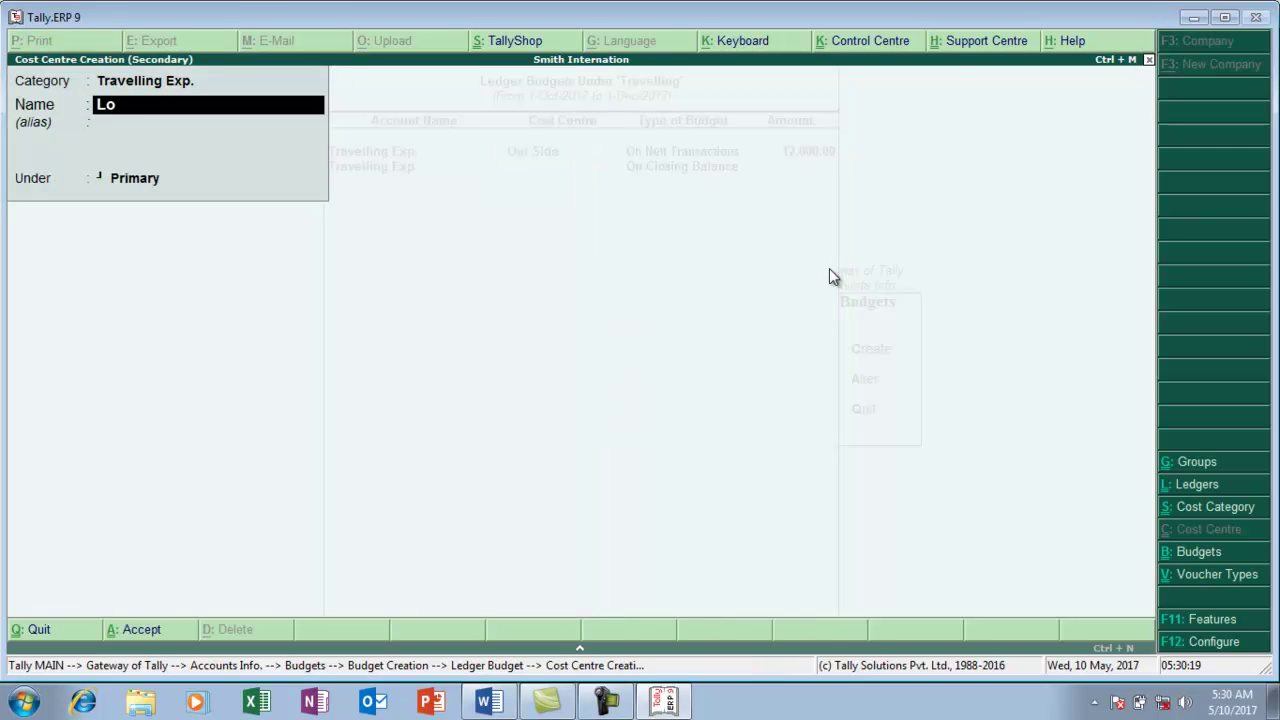
{"action": "type", "text": "cal Side"}
{"action": "key", "text": "Return"}
{"action": "key", "text": "Return"}
{"action": "key", "text": "Return"}
{"action": "key", "text": "Return"}
{"action": "key", "text": "Down"}
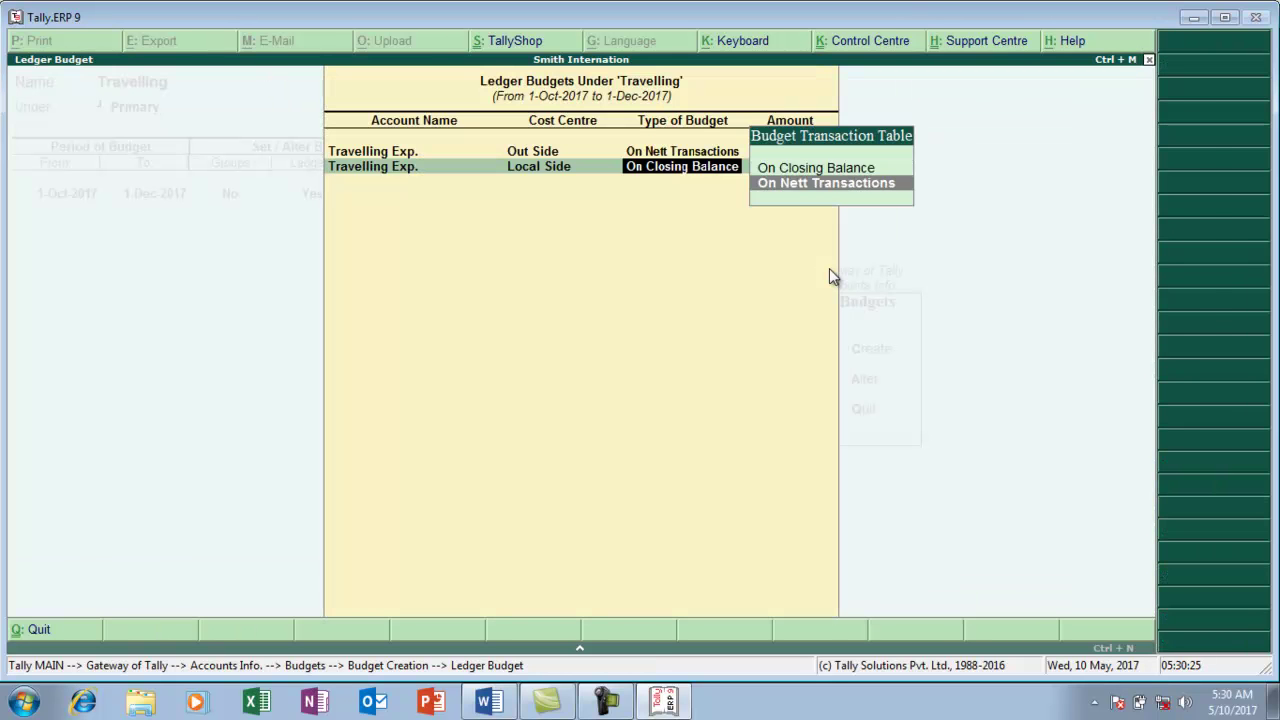
{"action": "key", "text": "Return"}
{"action": "type", "text": "10000"}
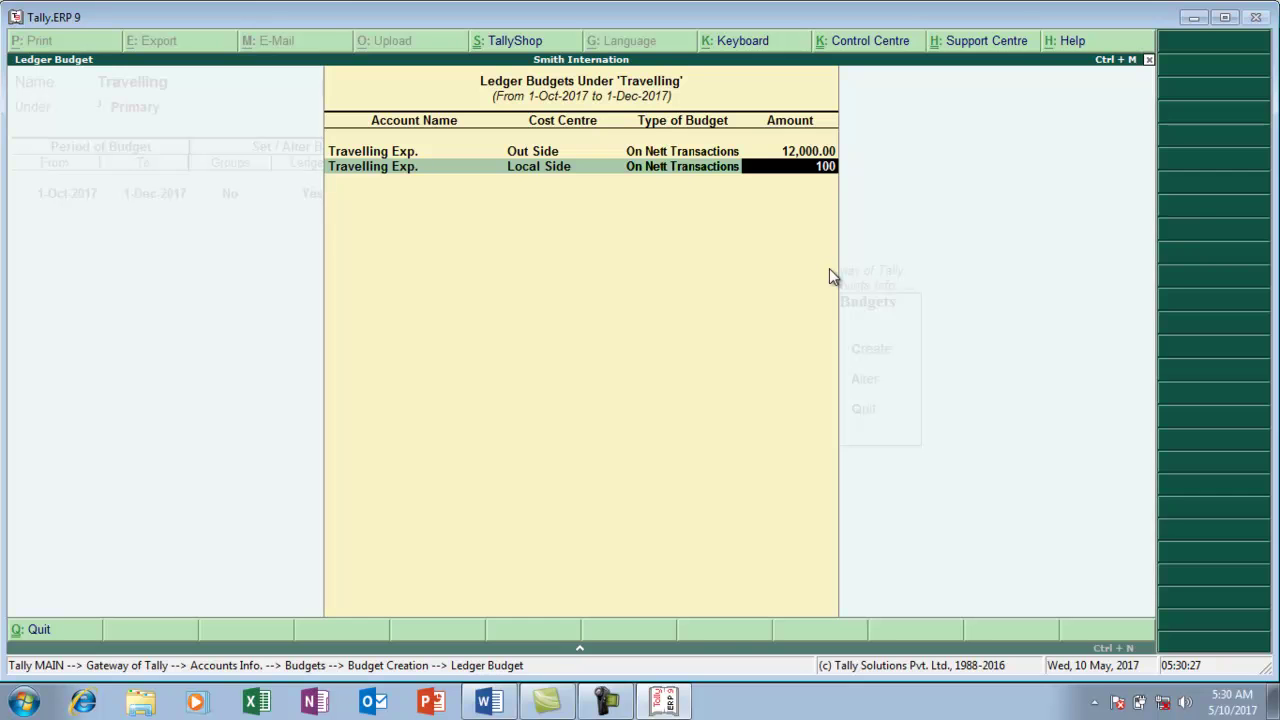
{"action": "key", "text": "Return"}
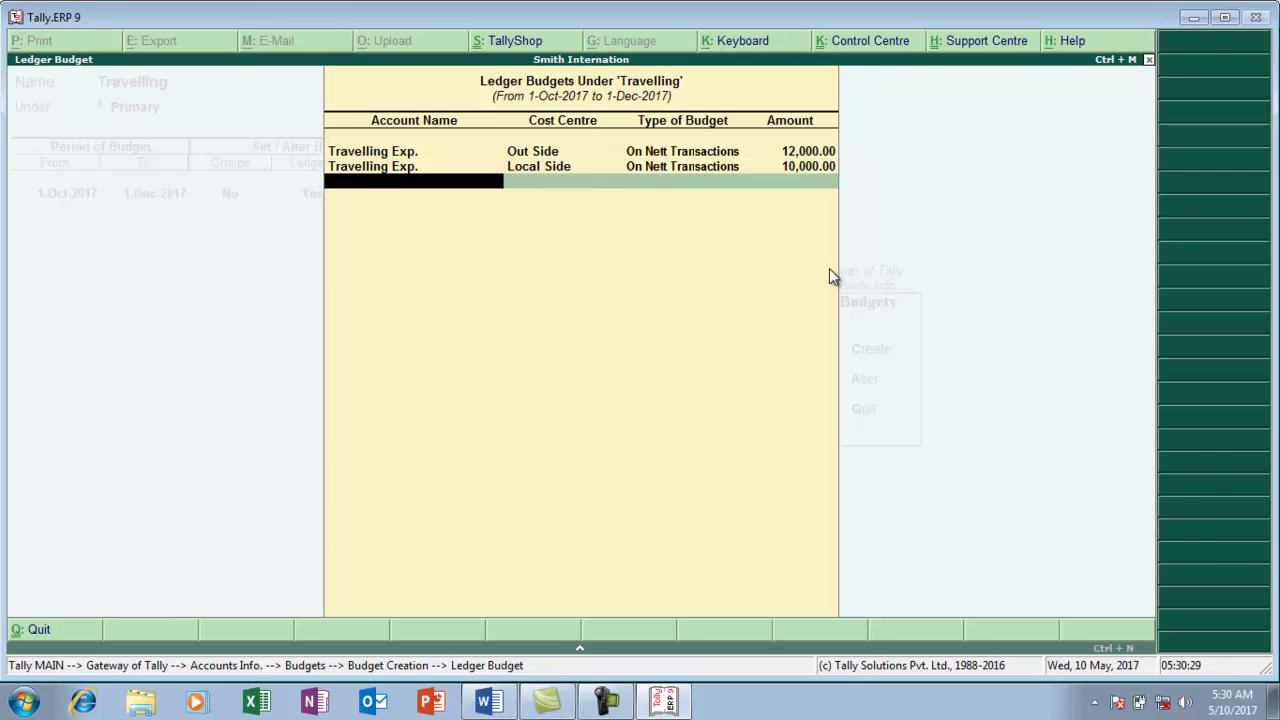
{"action": "key", "text": "Return"}
{"action": "key", "text": "Return"}
{"action": "key", "text": "Return"}
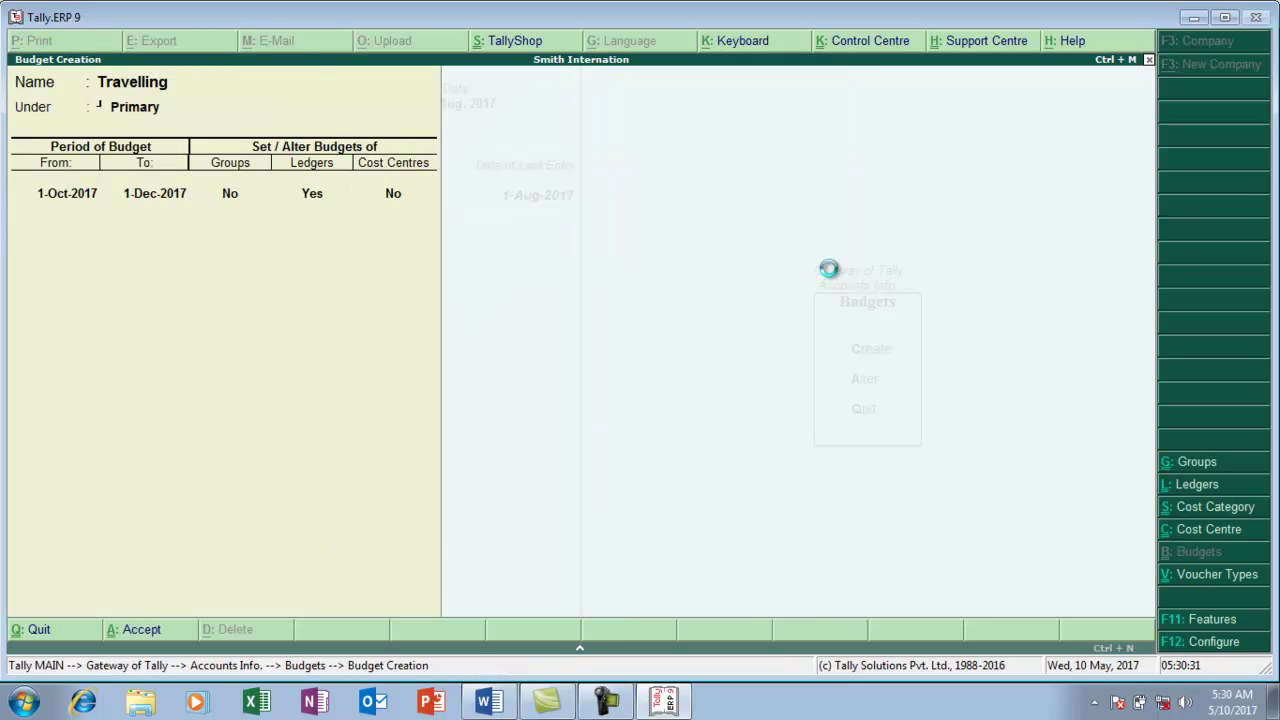
Save the Travelling budget and go back to Gateway of Tally.
{"action": "key", "text": "alt+Tab"}
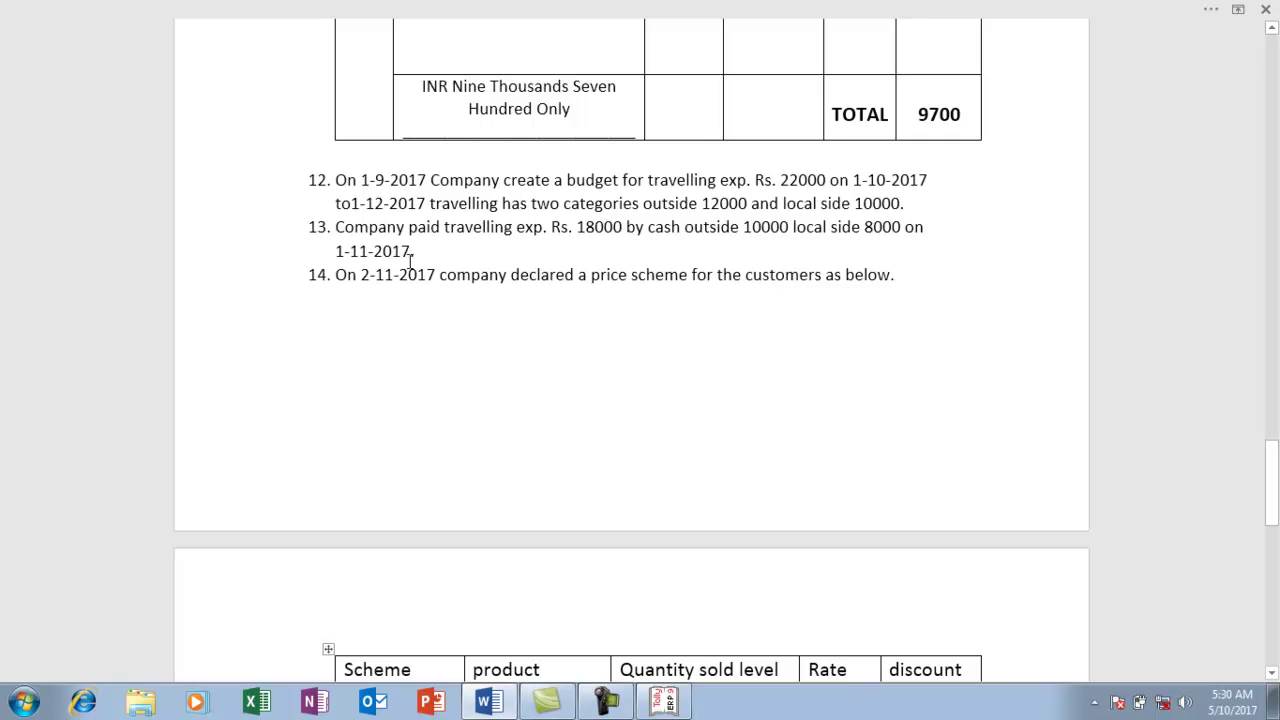
{"action": "key", "text": "alt+Tab"}
{"action": "key", "text": "Escape"}
{"action": "key", "text": "Return"}
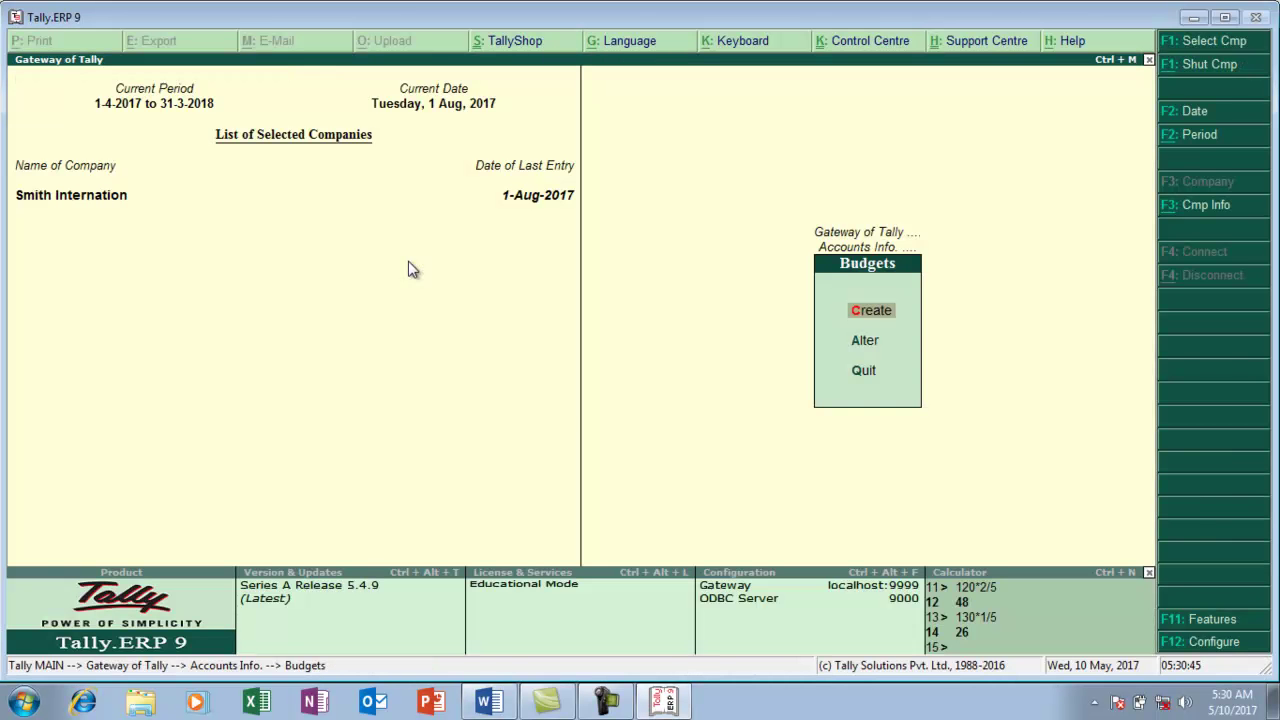
{"action": "key", "text": "Escape"}
{"action": "key", "text": "Escape"}
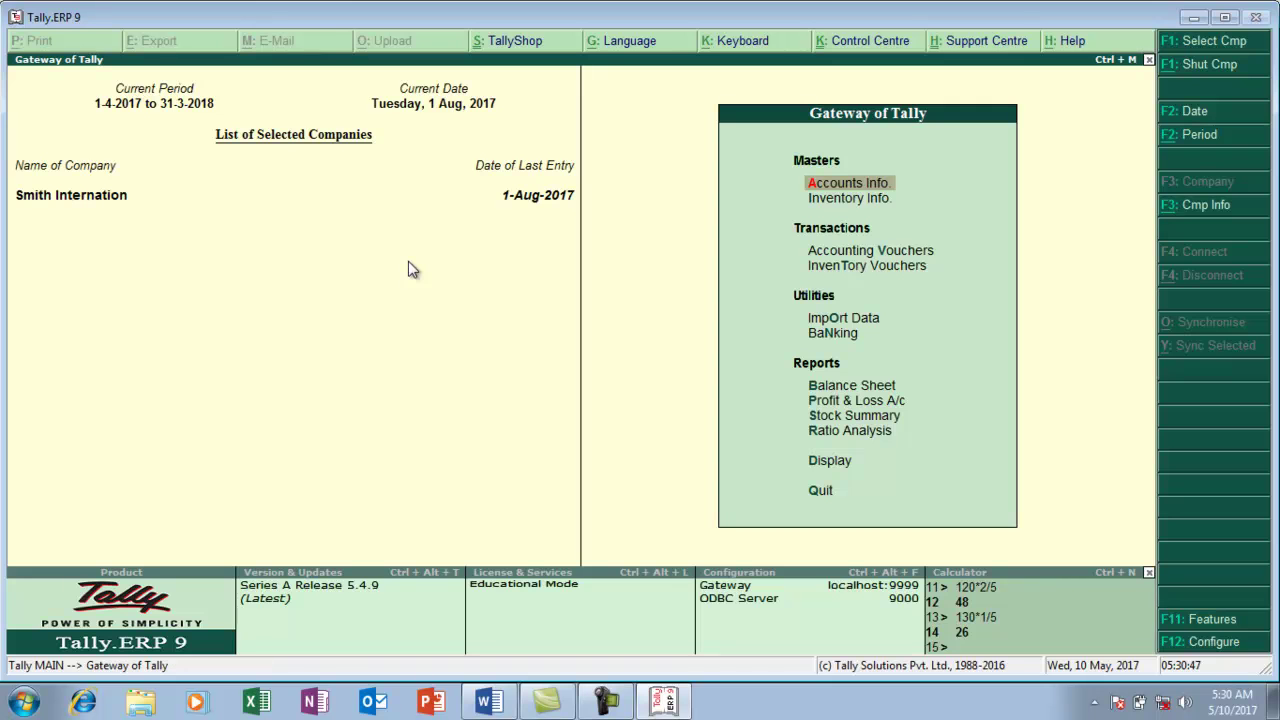
Start a Payment voucher (F5) from Accounting Vouchers.
{"action": "key", "text": "Down"}
{"action": "key", "text": "Down"}
{"action": "key", "text": "Return"}
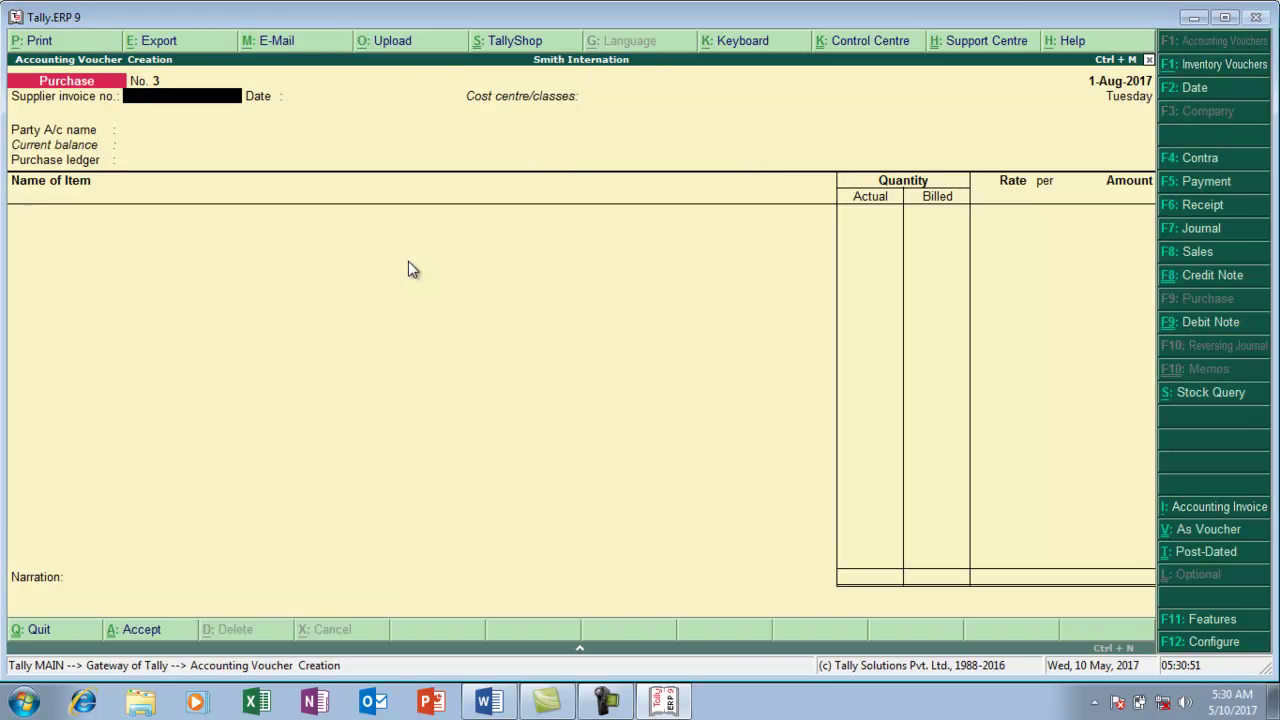
{"action": "key", "text": "F5"}
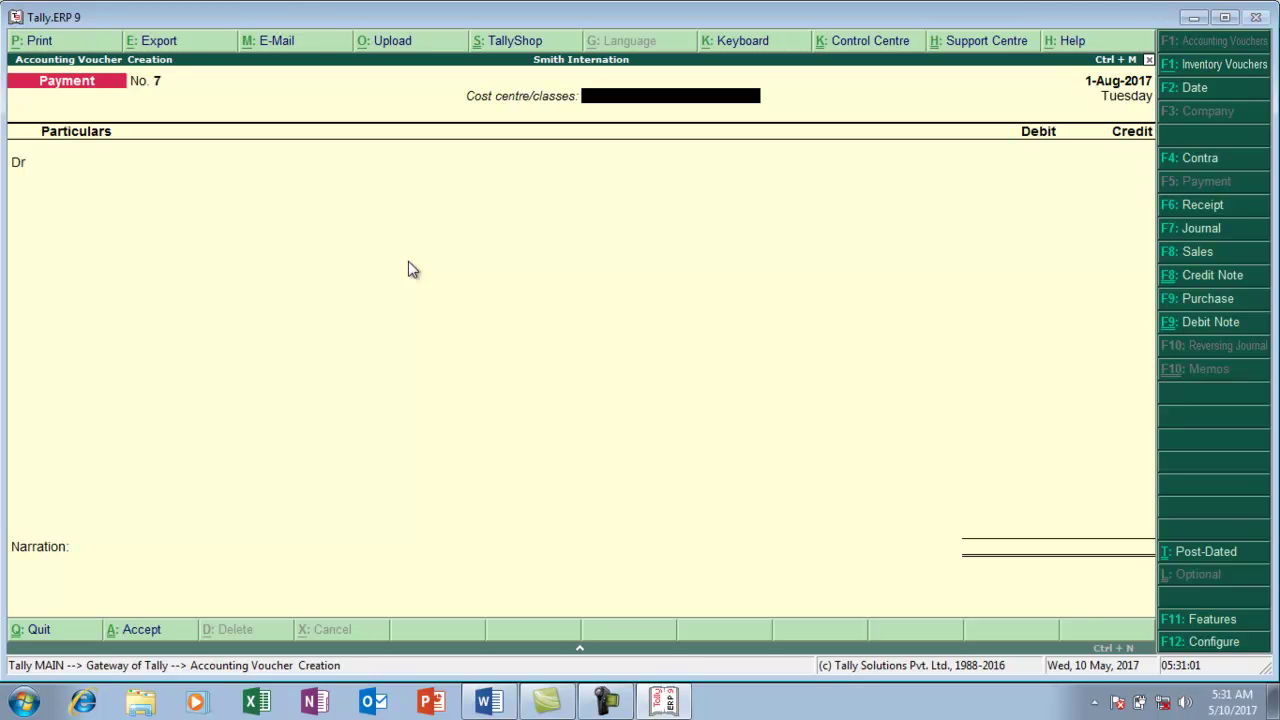
Change the voucher date to 1-11-2017.
{"action": "key", "text": "F2"}
{"action": "key", "text": "BackSpace"}
{"action": "type", "text": "1-11-"}
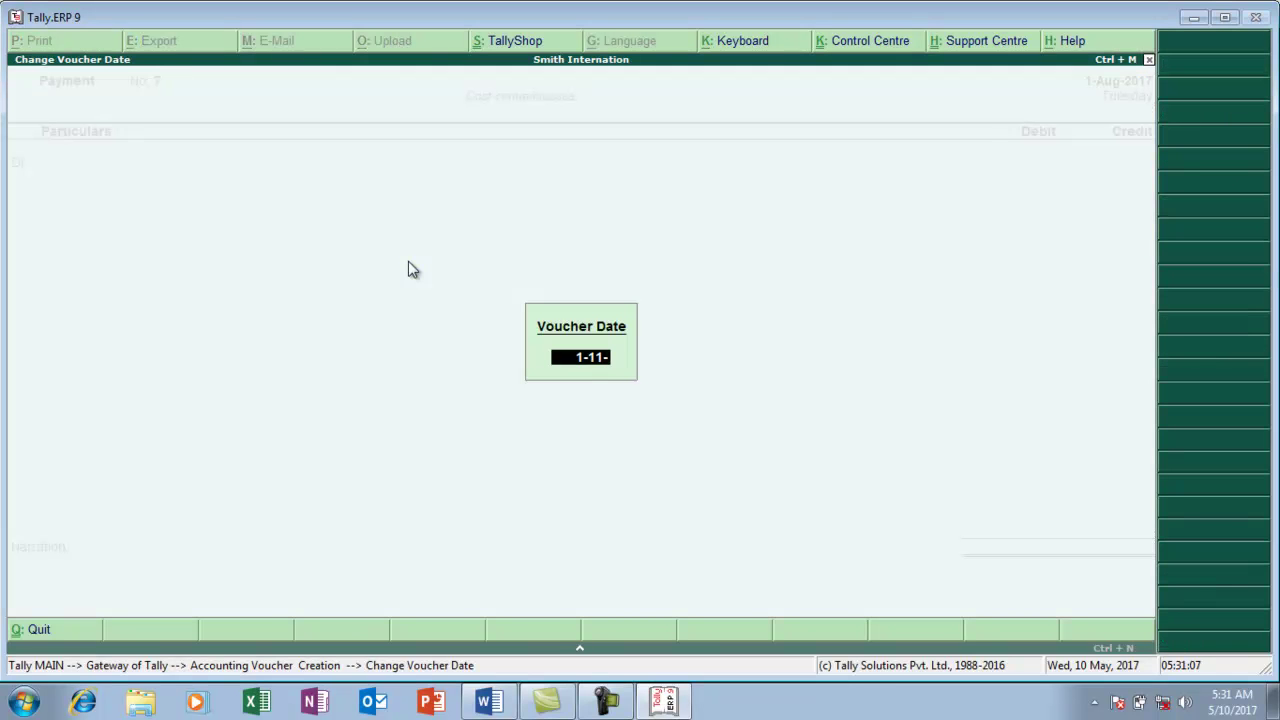
{"action": "key", "text": "Return"}
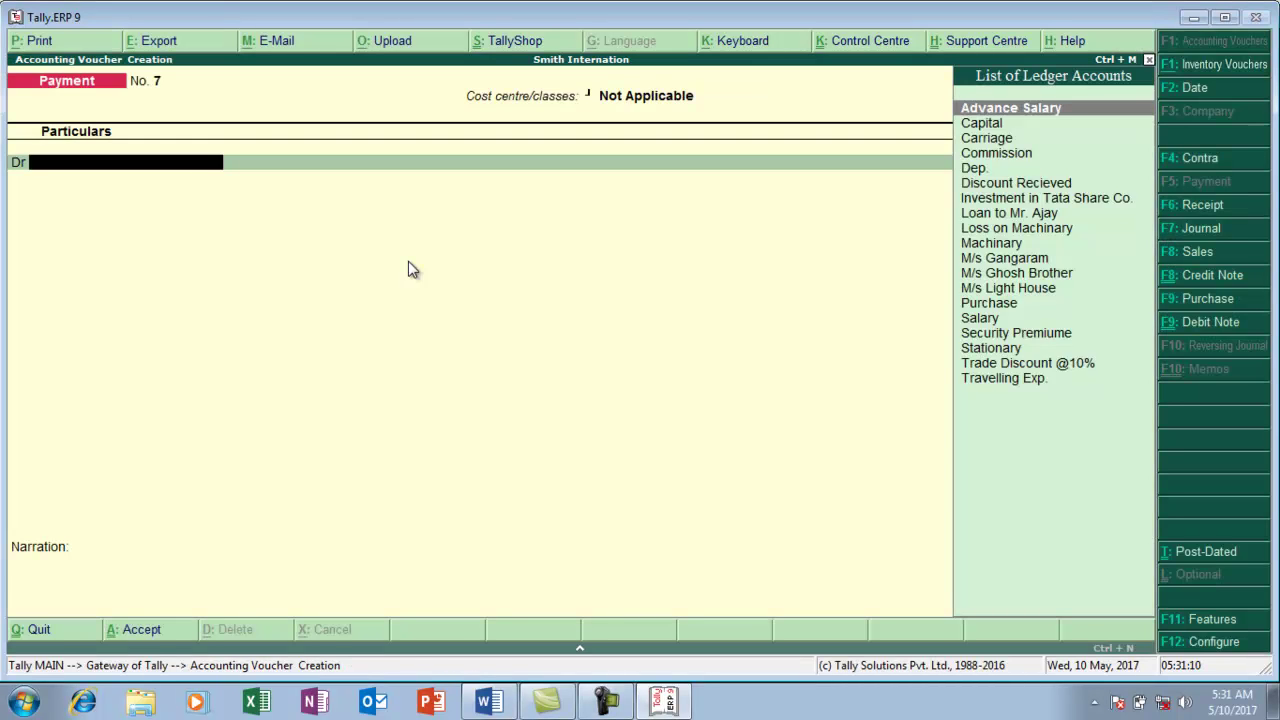
Debit Travelling Exp. with 18,000.
{"action": "type", "text": "T"}
{"action": "key", "text": "Down"}
{"action": "key", "text": "Return"}
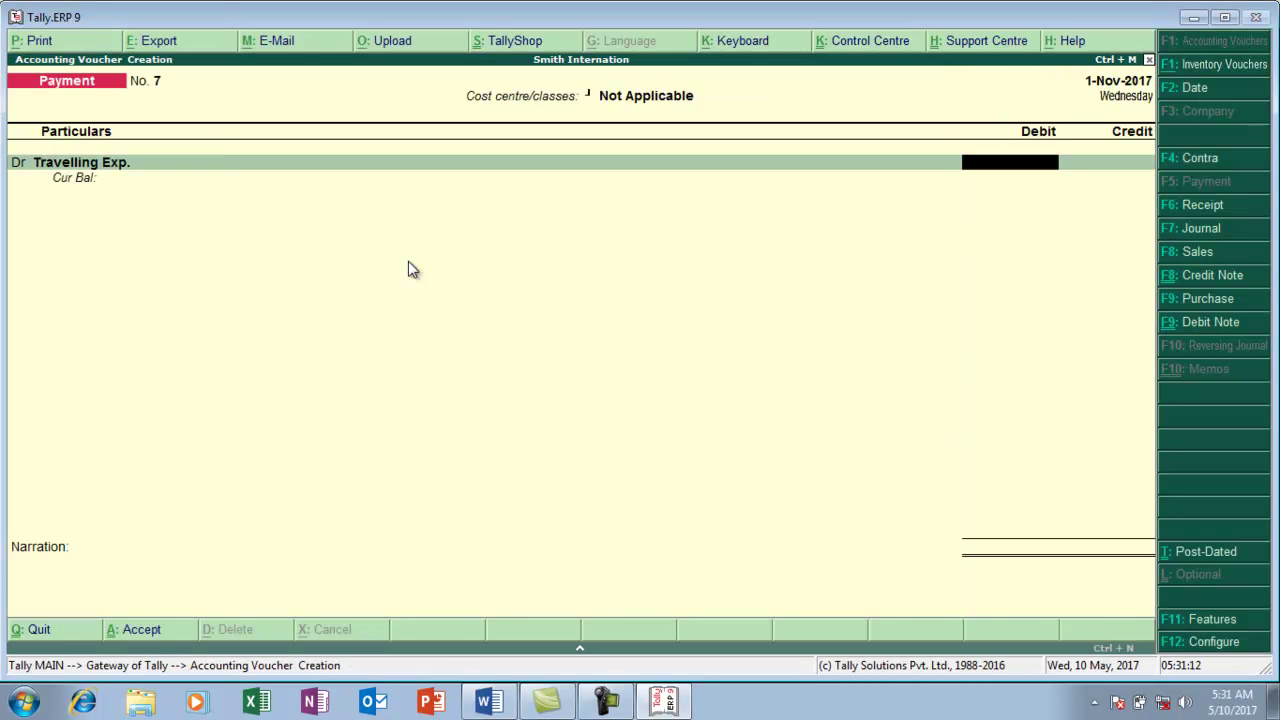
{"action": "key", "text": "alt+Tab"}
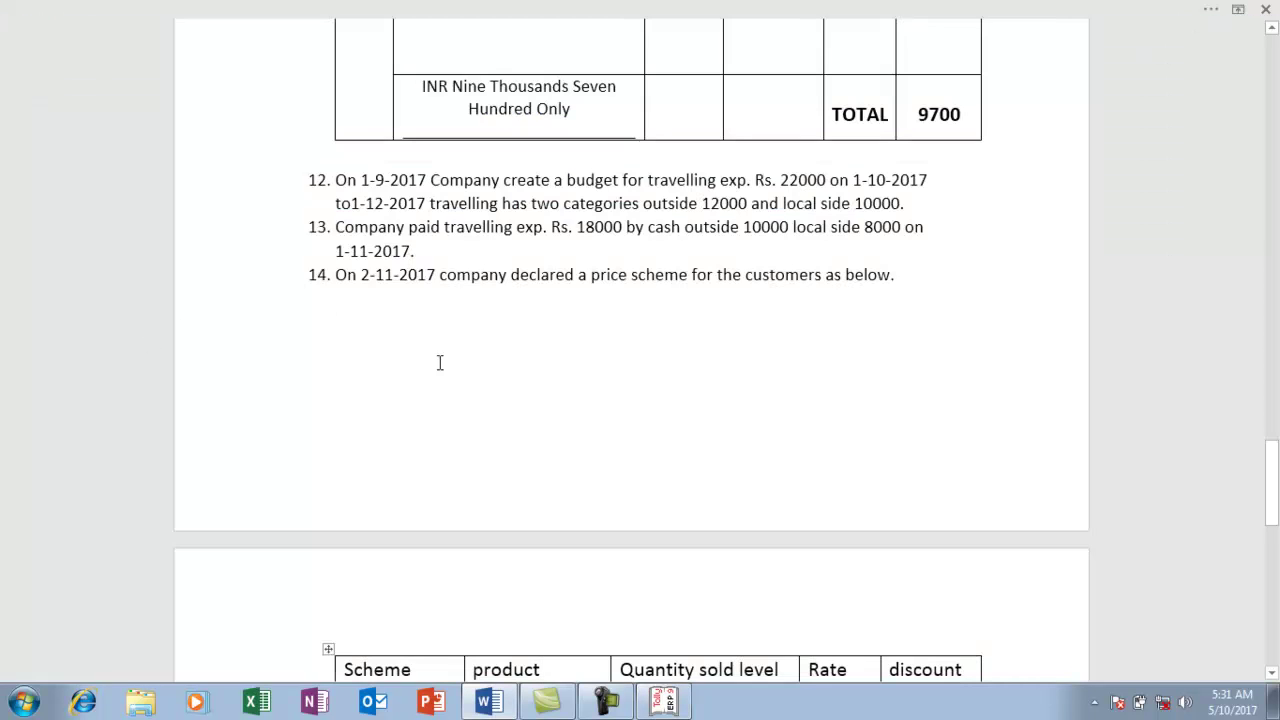
{"action": "key", "text": "alt+Tab"}
{"action": "type", "text": "18000"}
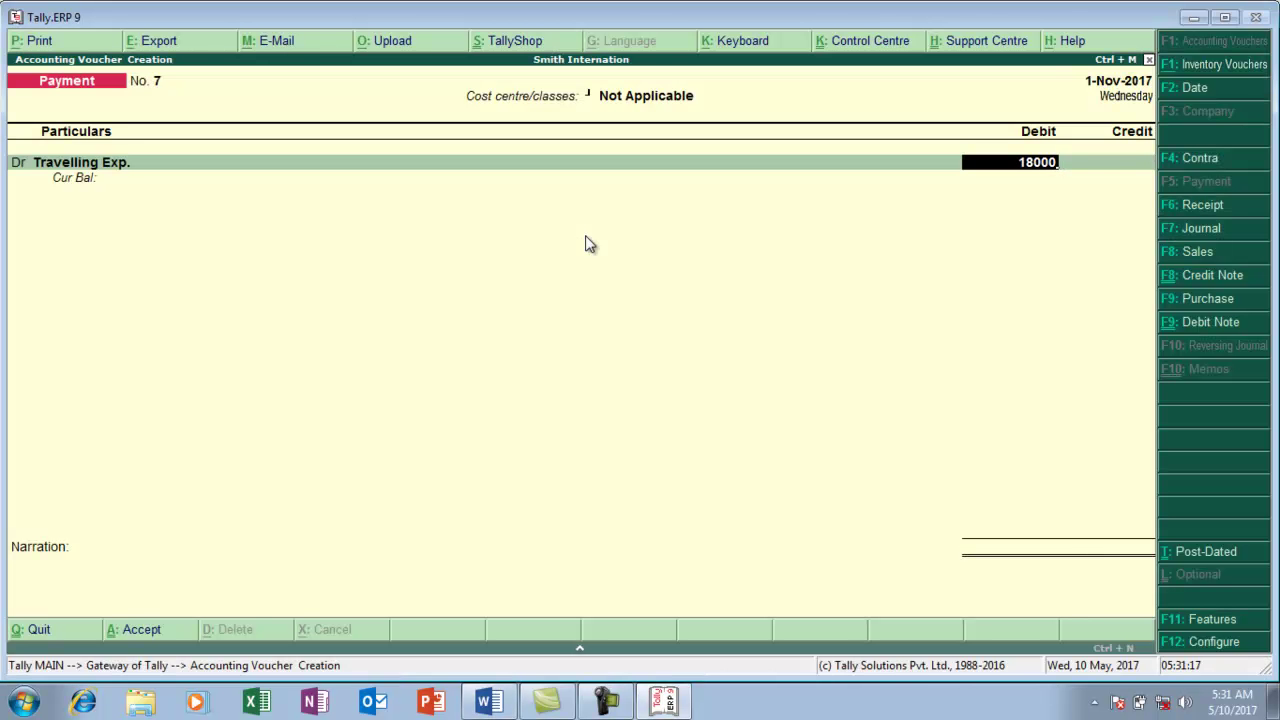
{"action": "key", "text": "Return"}
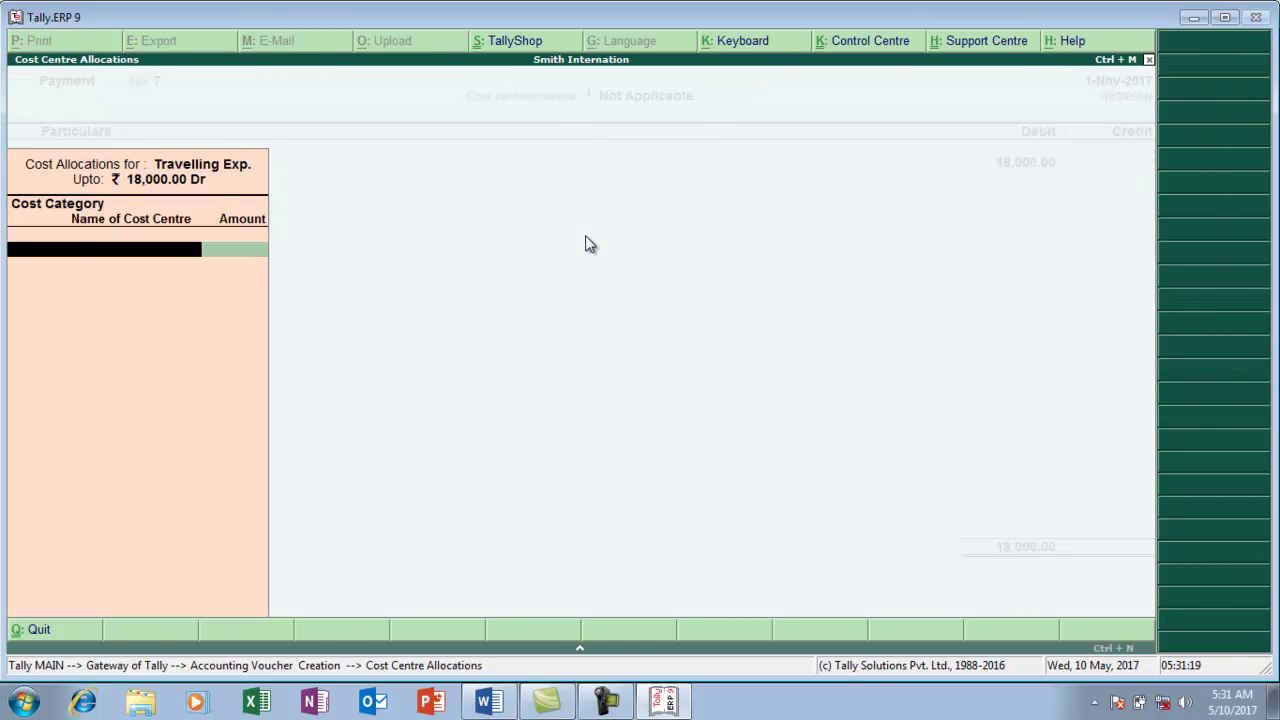
Allocate the 18,000 under category Travelling Exp.: Out Side 10,000 and Local Side 8,000.
{"action": "type", "text": "T"}
{"action": "key", "text": "Return"}
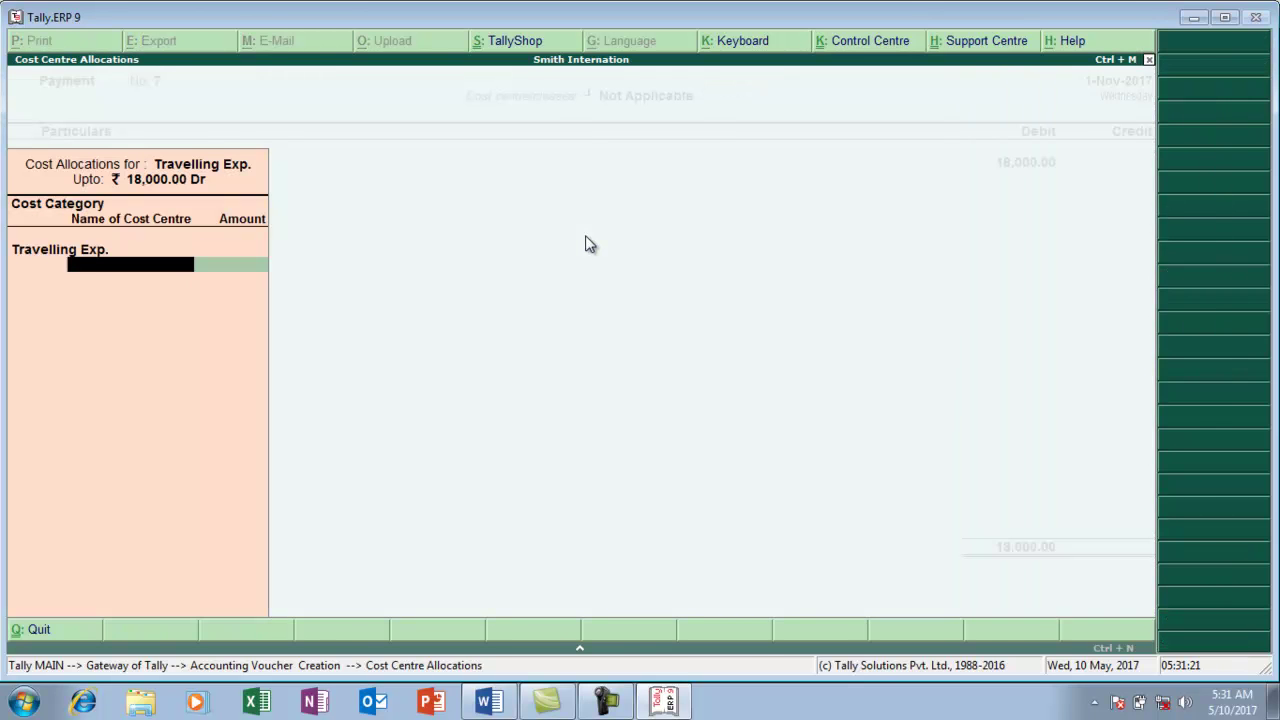
{"action": "type", "text": "O"}
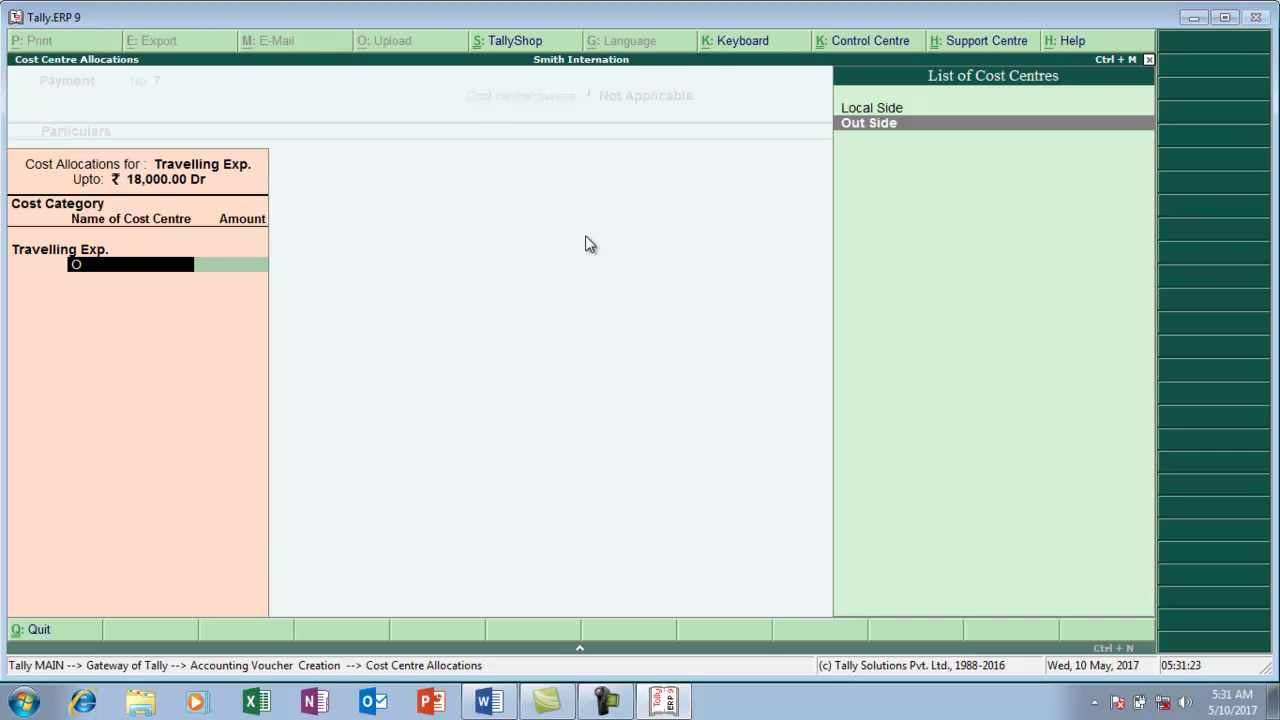
{"action": "key", "text": "Return"}
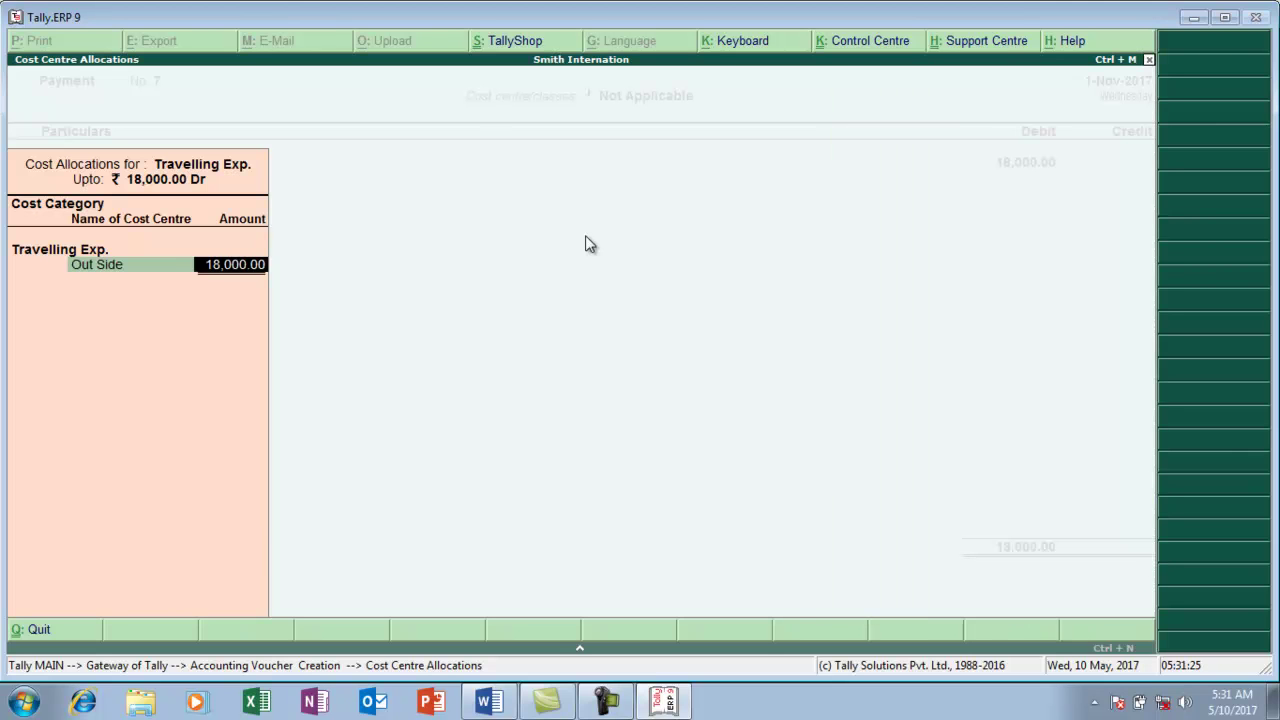
{"action": "type", "text": "10000"}
{"action": "key", "text": "Return"}
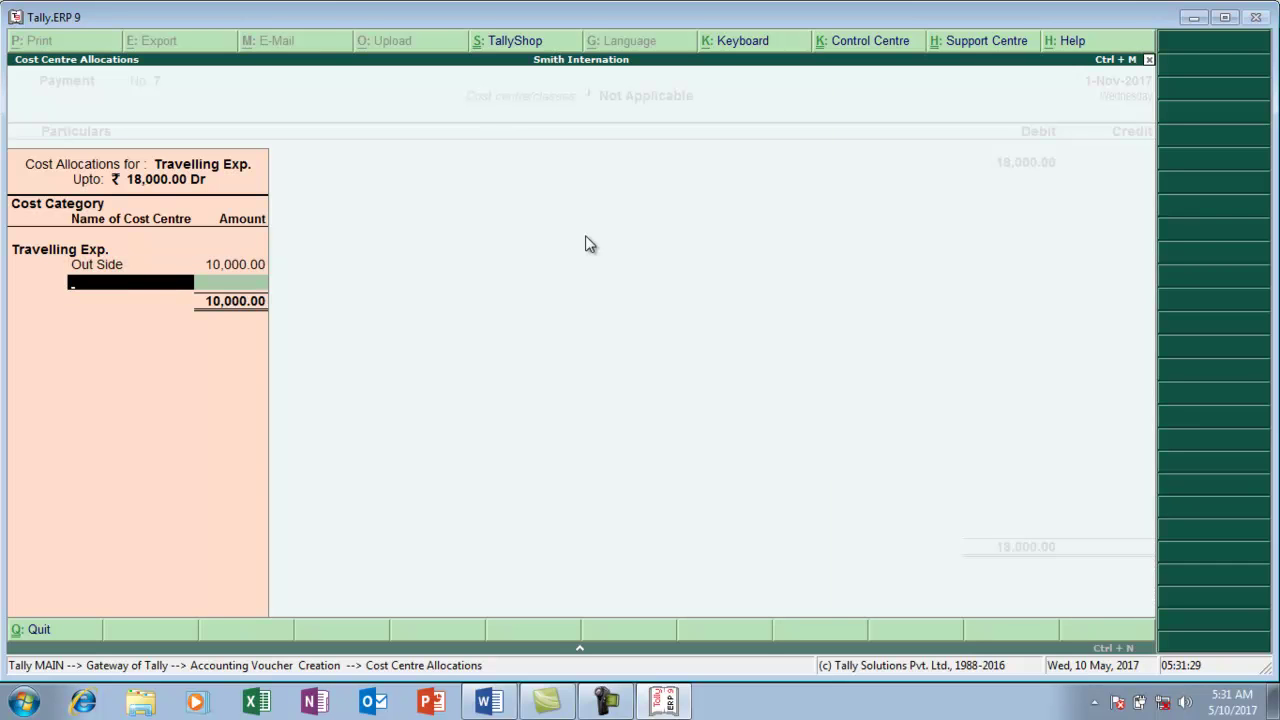
{"action": "key", "text": "Return"}
{"action": "key", "text": "Return"}
{"action": "key", "text": "Return"}
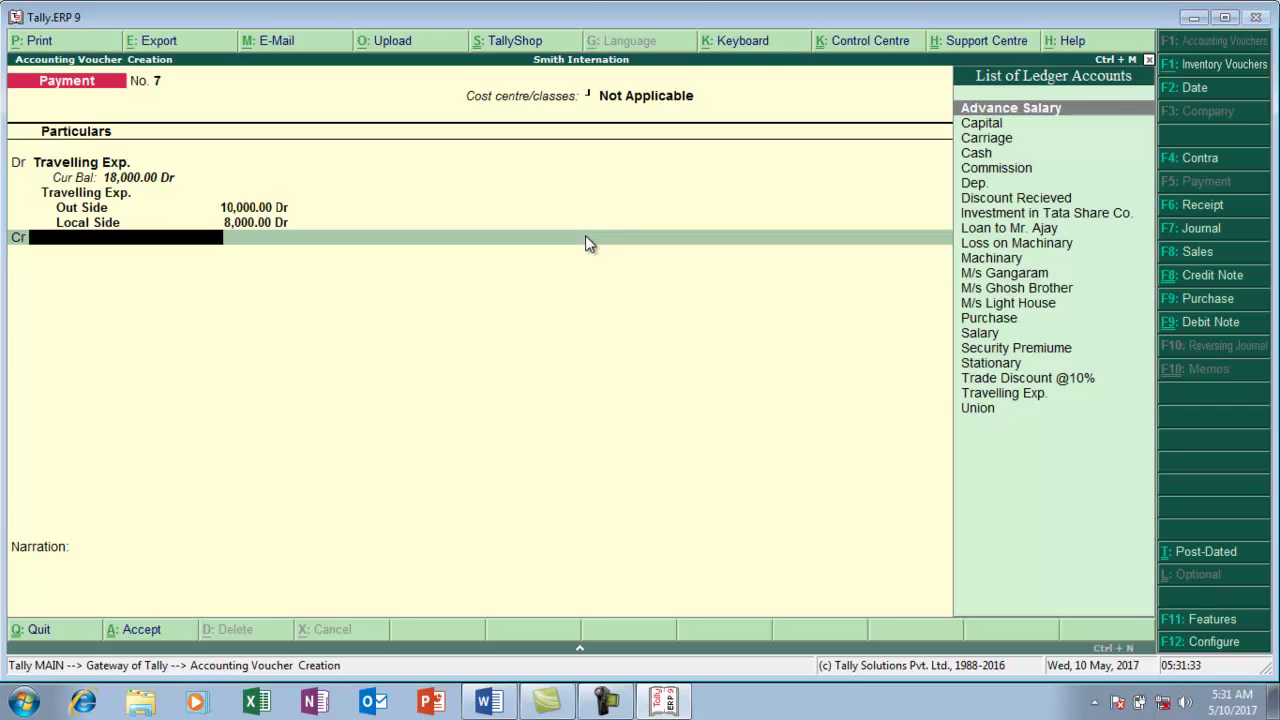
Credit Cash with 18,000, skip the negative cash warning and narration, and save.
{"action": "type", "text": "C"}
{"action": "key", "text": "Down"}
{"action": "key", "text": "Down"}
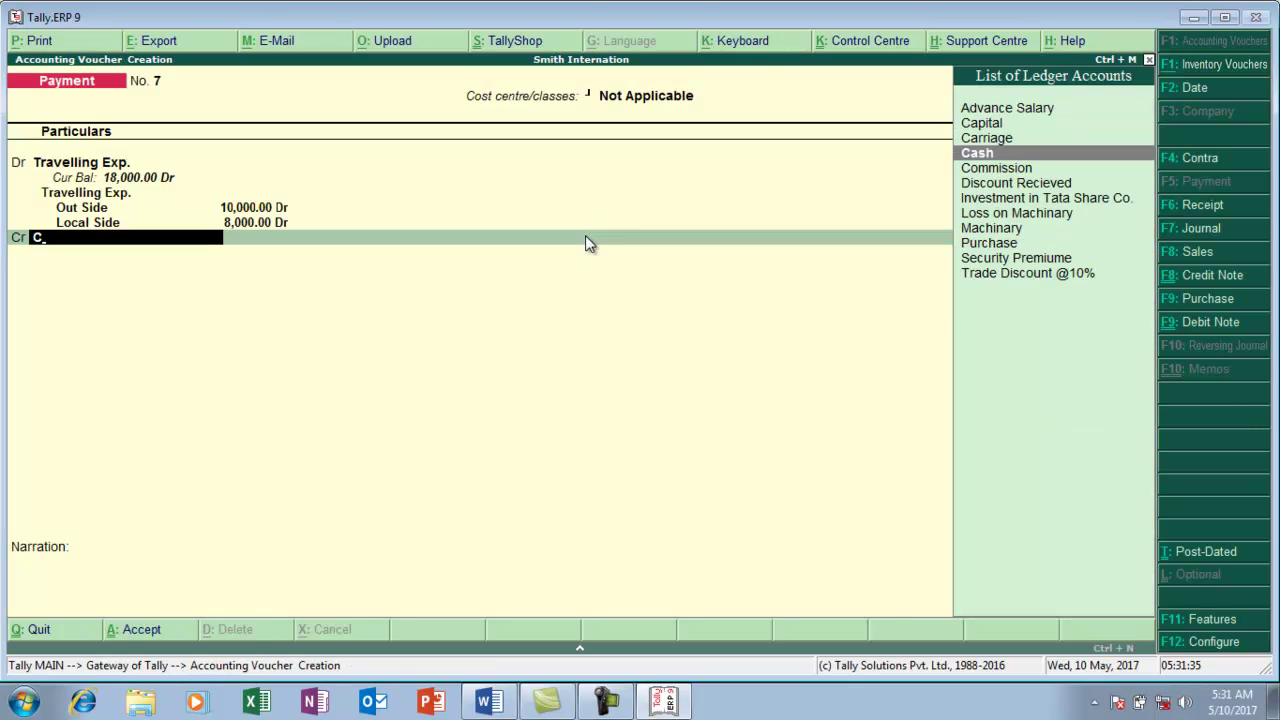
{"action": "key", "text": "Return"}
{"action": "key", "text": "Return"}
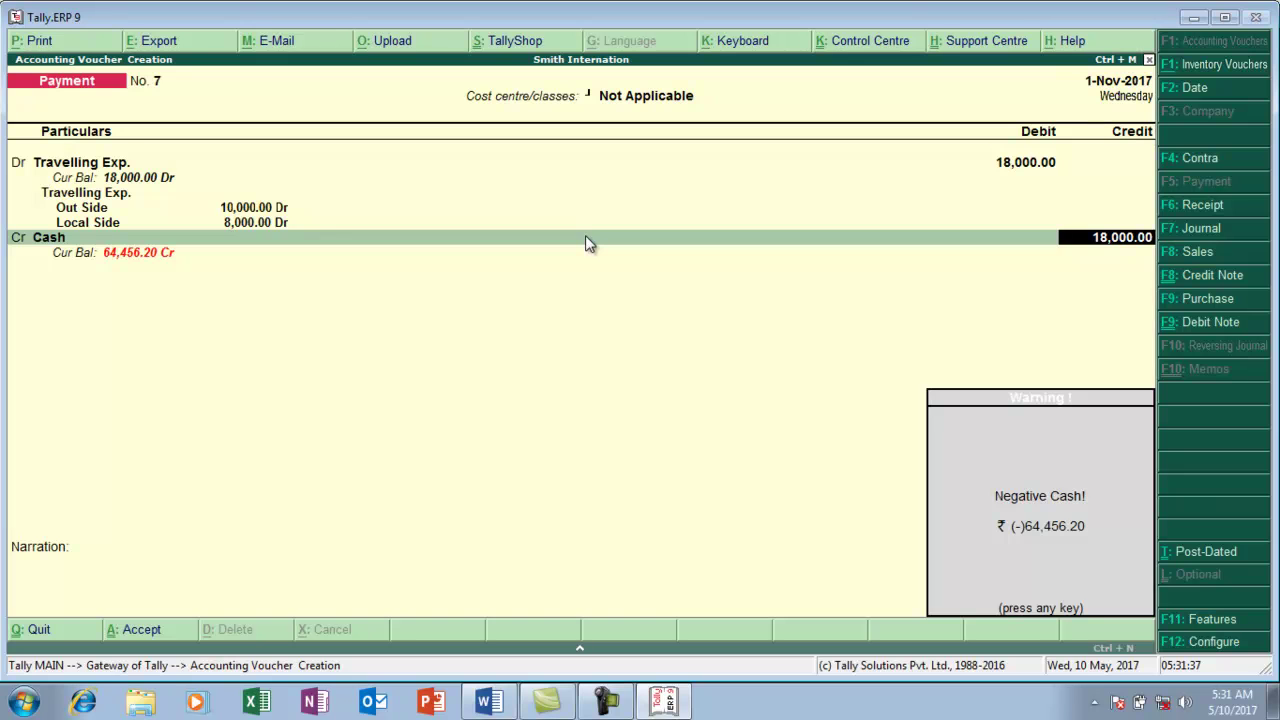
{"action": "key", "text": "Return"}
{"action": "key", "text": "Return"}
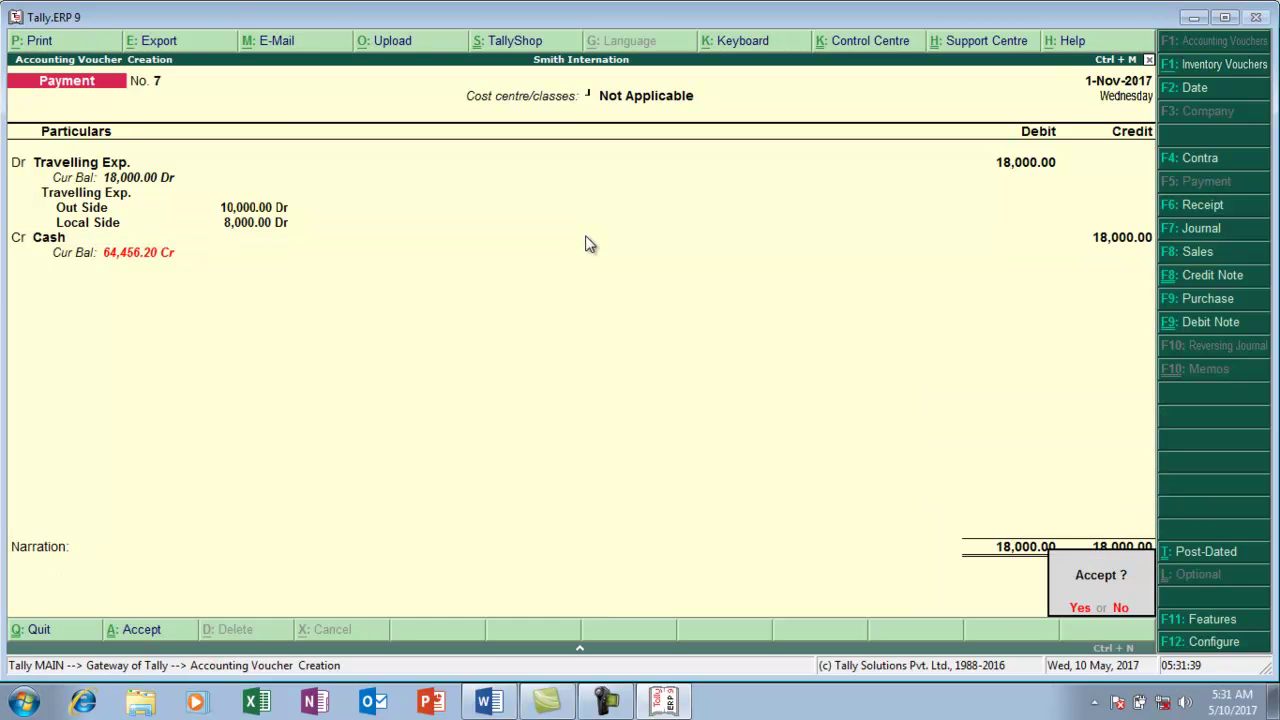
{"action": "key", "text": "Return"}
{"action": "key", "text": "alt+Tab"}
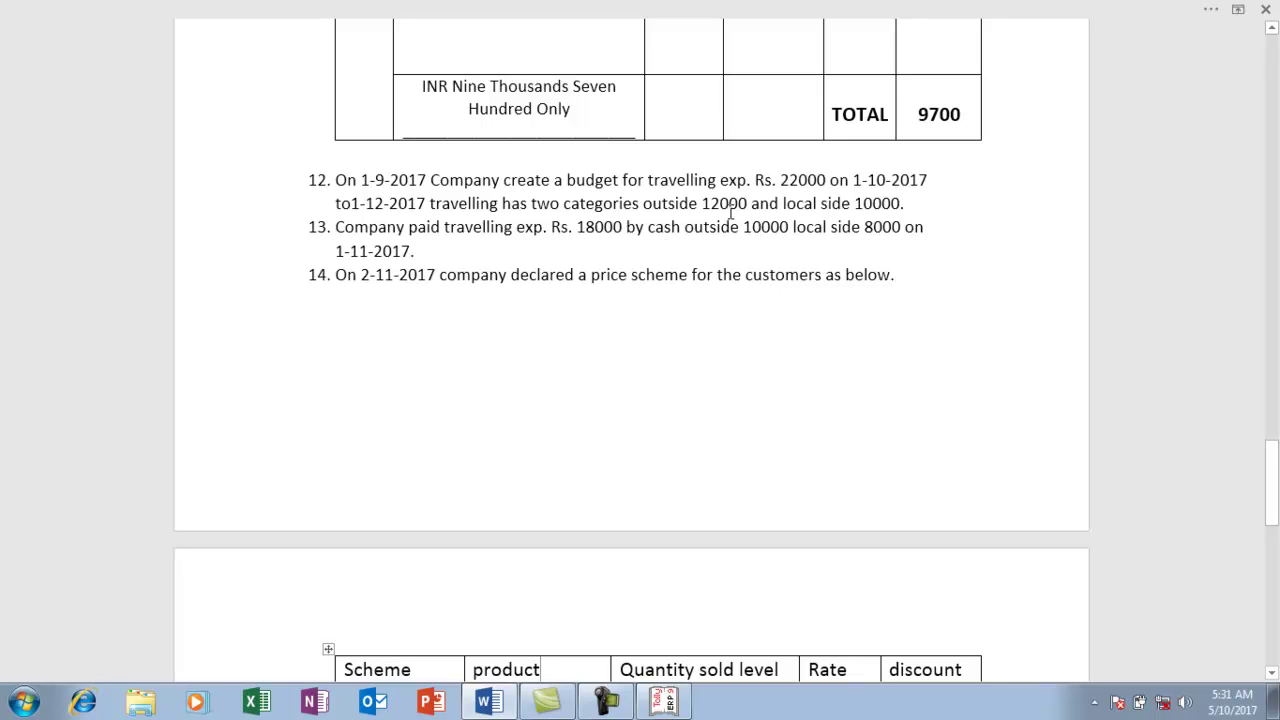
Open Display > Statements of Accounts > Cost Centres > Ledger Break-up for Travelling Exp.
{"action": "key", "text": "alt+Tab"}
{"action": "key", "text": "Escape"}
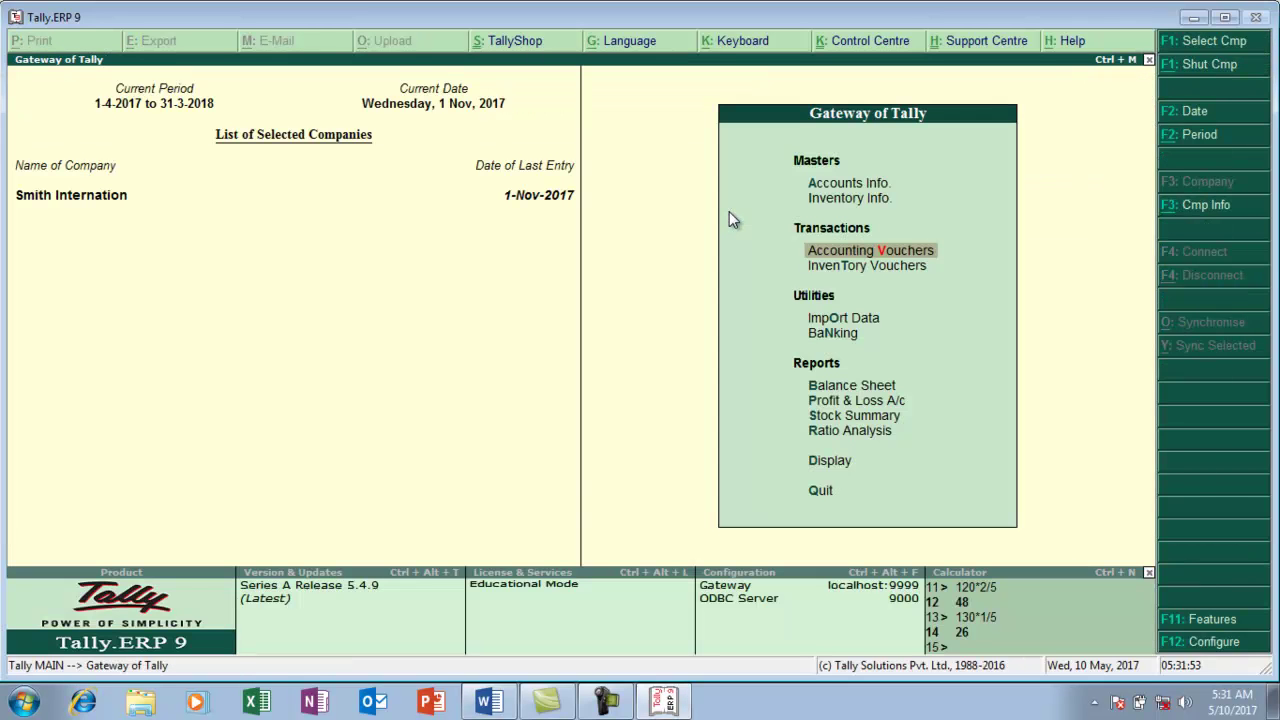
{"action": "key", "text": "Down"}
{"action": "key", "text": "Down"}
{"action": "key", "text": "Down"}
{"action": "key", "text": "Down"}
{"action": "key", "text": "Down"}
{"action": "key", "text": "Down"}
{"action": "key", "text": "Down"}
{"action": "key", "text": "Down"}
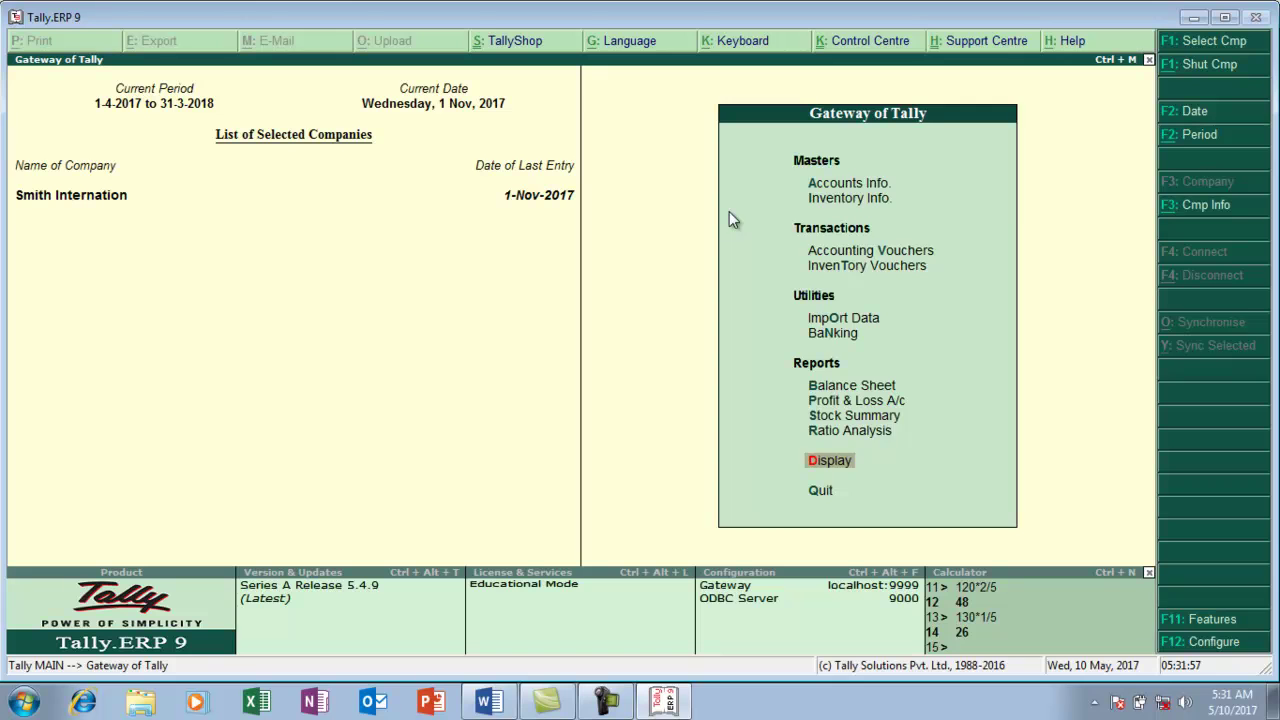
{"action": "key", "text": "Return"}
{"action": "key", "text": "Down"}
{"action": "key", "text": "Down"}
{"action": "key", "text": "Down"}
{"action": "key", "text": "Return"}
{"action": "key", "text": "Down"}
{"action": "key", "text": "Return"}
{"action": "key", "text": "Down"}
{"action": "key", "text": "Down"}
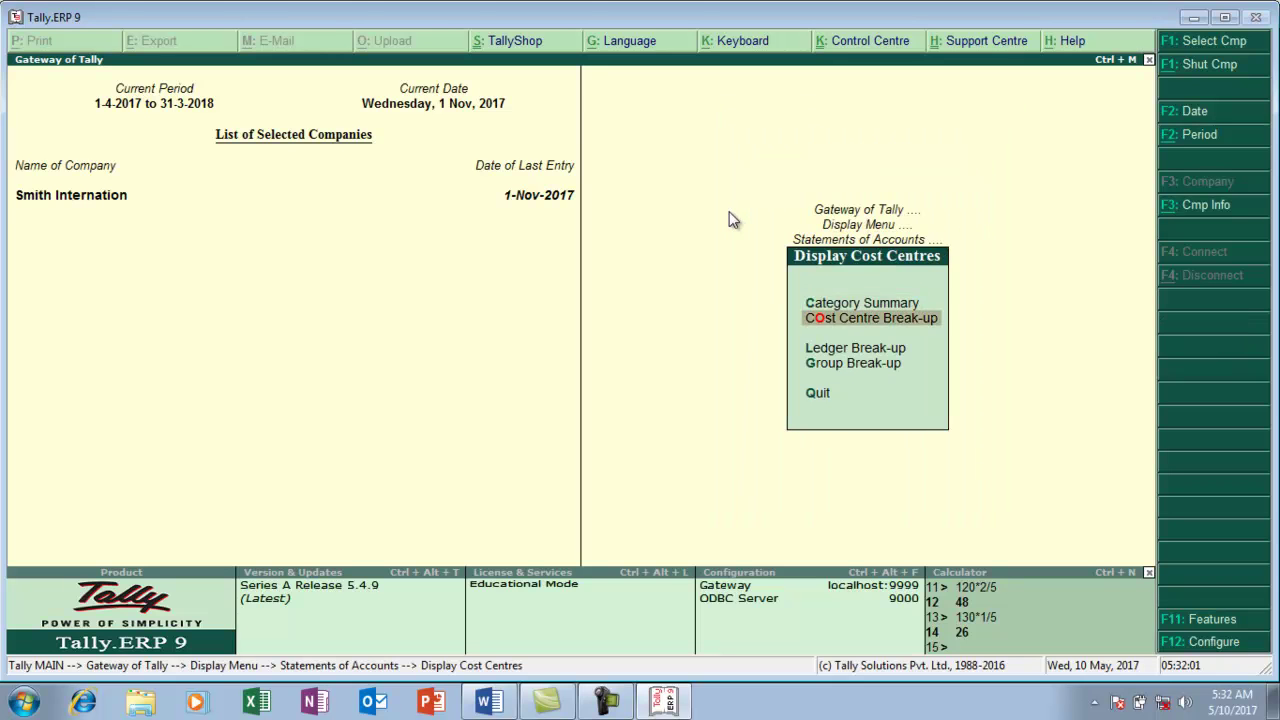
{"action": "key", "text": "Return"}
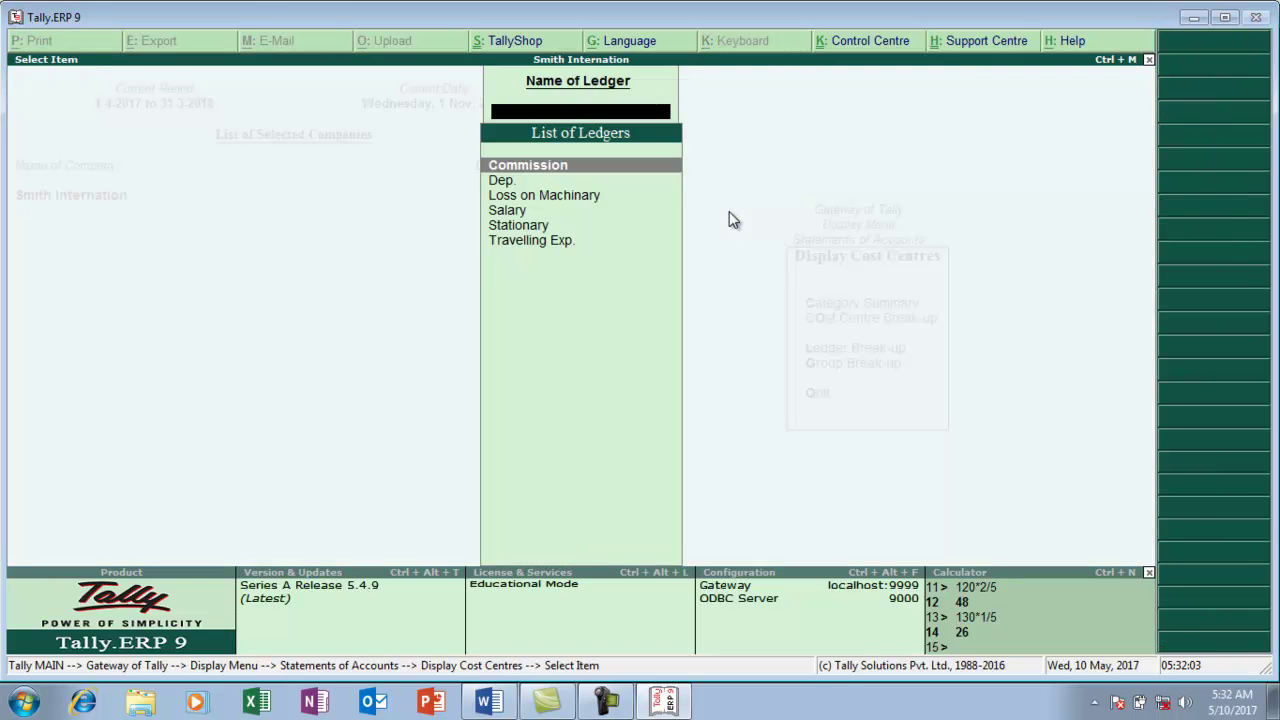
{"action": "key", "text": "Down"}
{"action": "key", "text": "Down"}
{"action": "key", "text": "Down"}
{"action": "key", "text": "Down"}
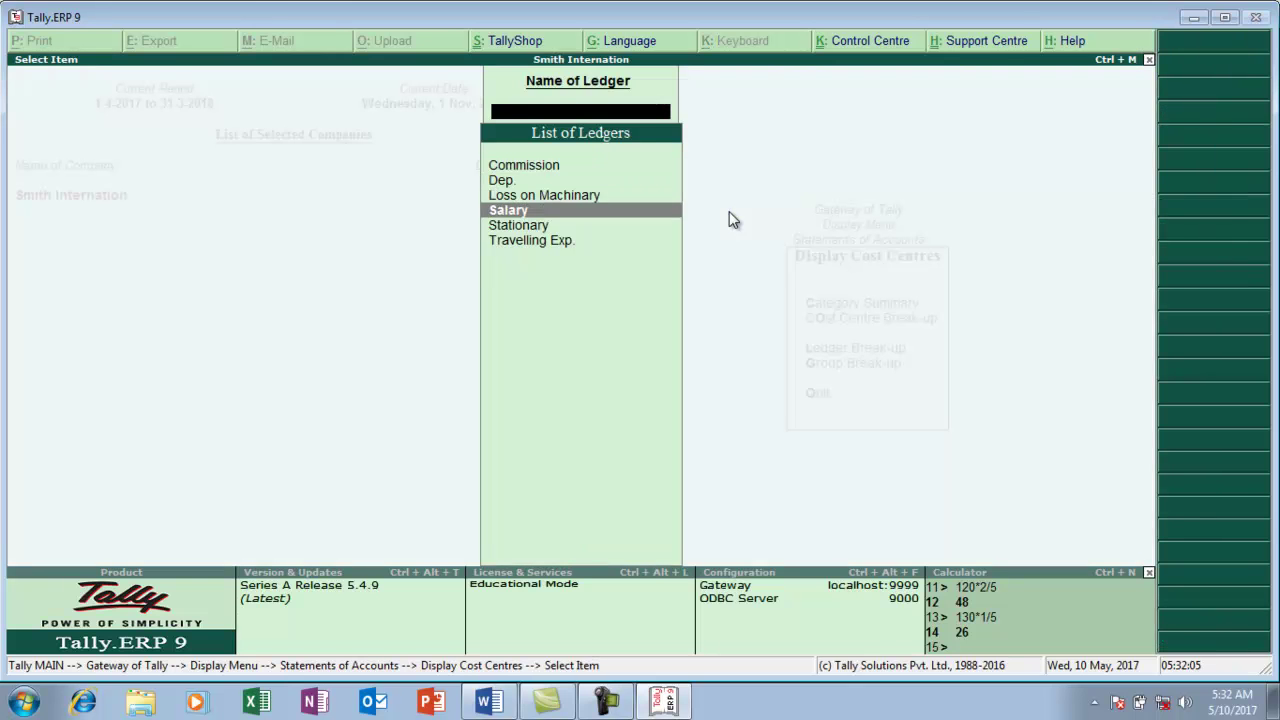
{"action": "key", "text": "Down"}
{"action": "key", "text": "Return"}
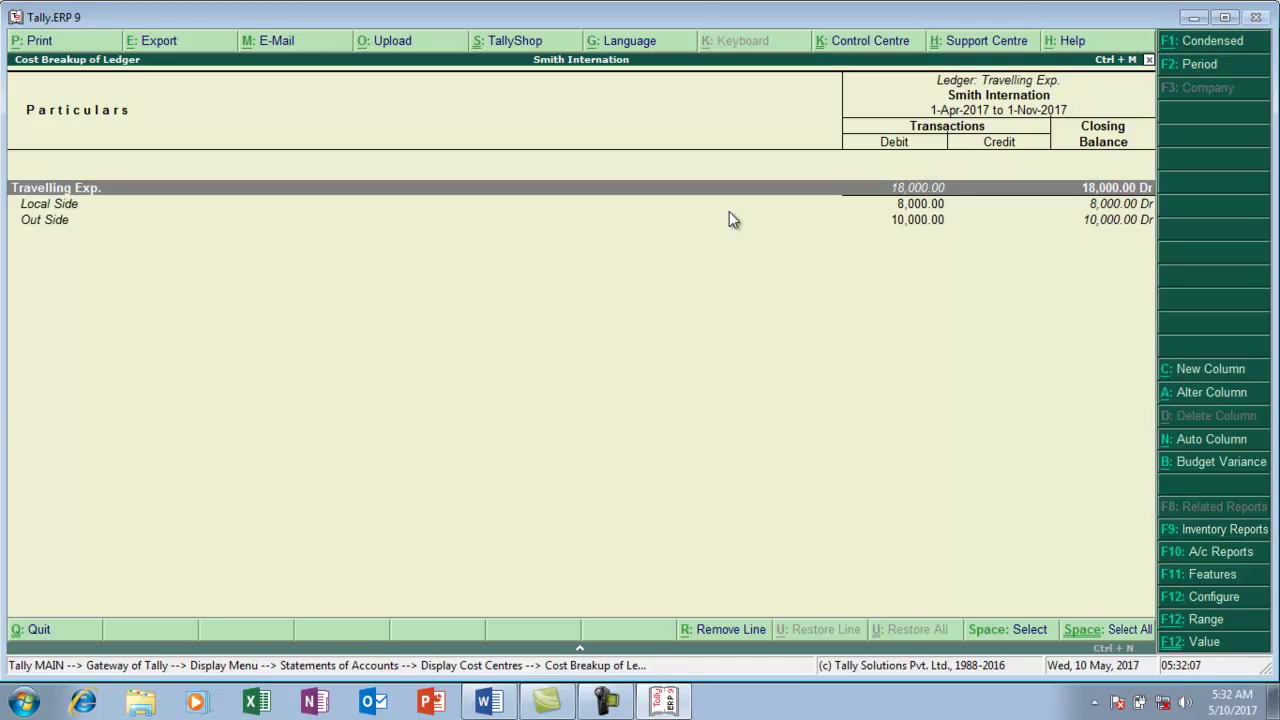
Set the report period to 1-10-2017 through 1-12-2017.
{"action": "key", "text": "F2"}
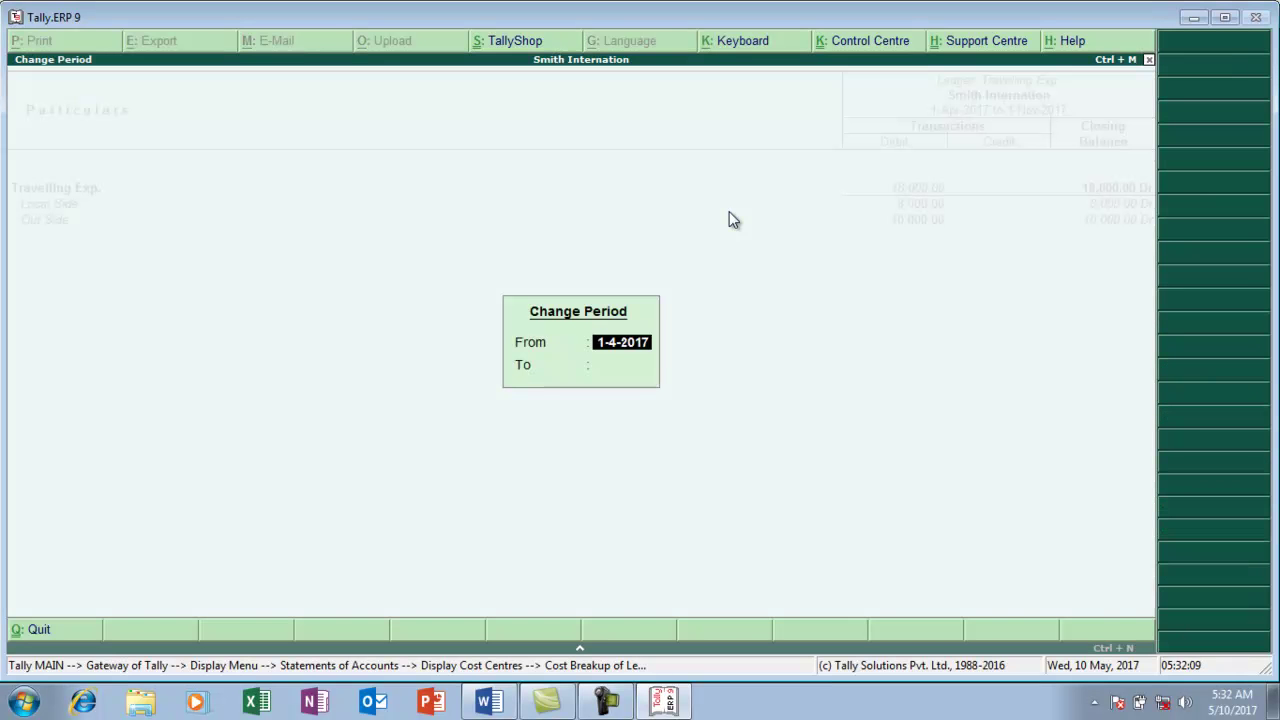
{"action": "type", "text": "1-10"}
{"action": "key", "text": "Return"}
{"action": "type", "text": "1"}
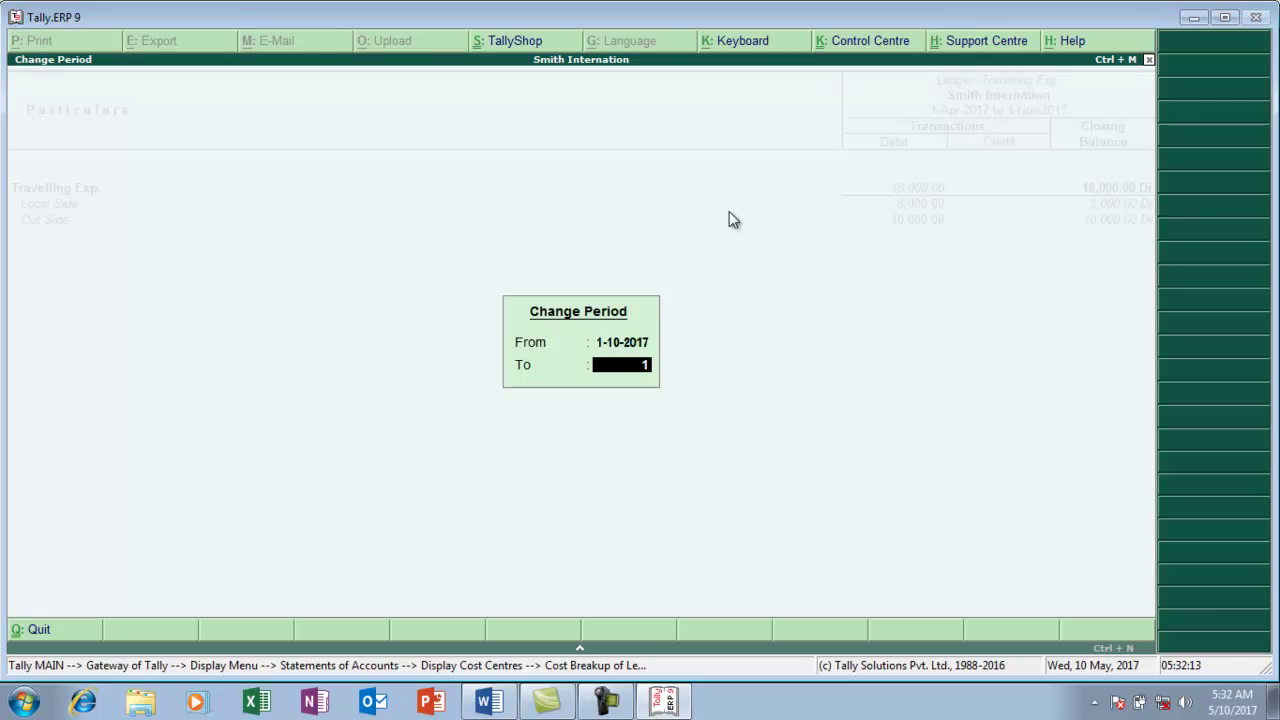
{"action": "type", "text": "-12"}
{"action": "key", "text": "Return"}
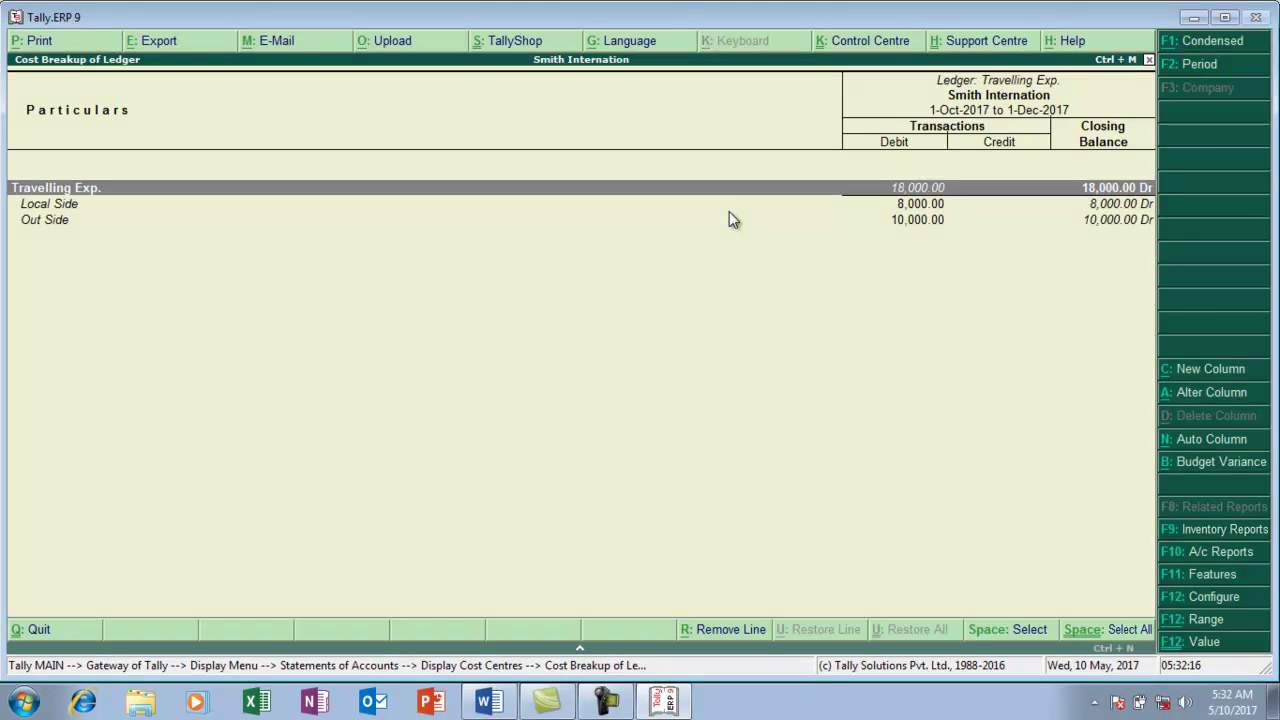
Show budget variance against the Travelling budget, view the variance column, then exit the report.
{"action": "key", "text": "alt+b"}
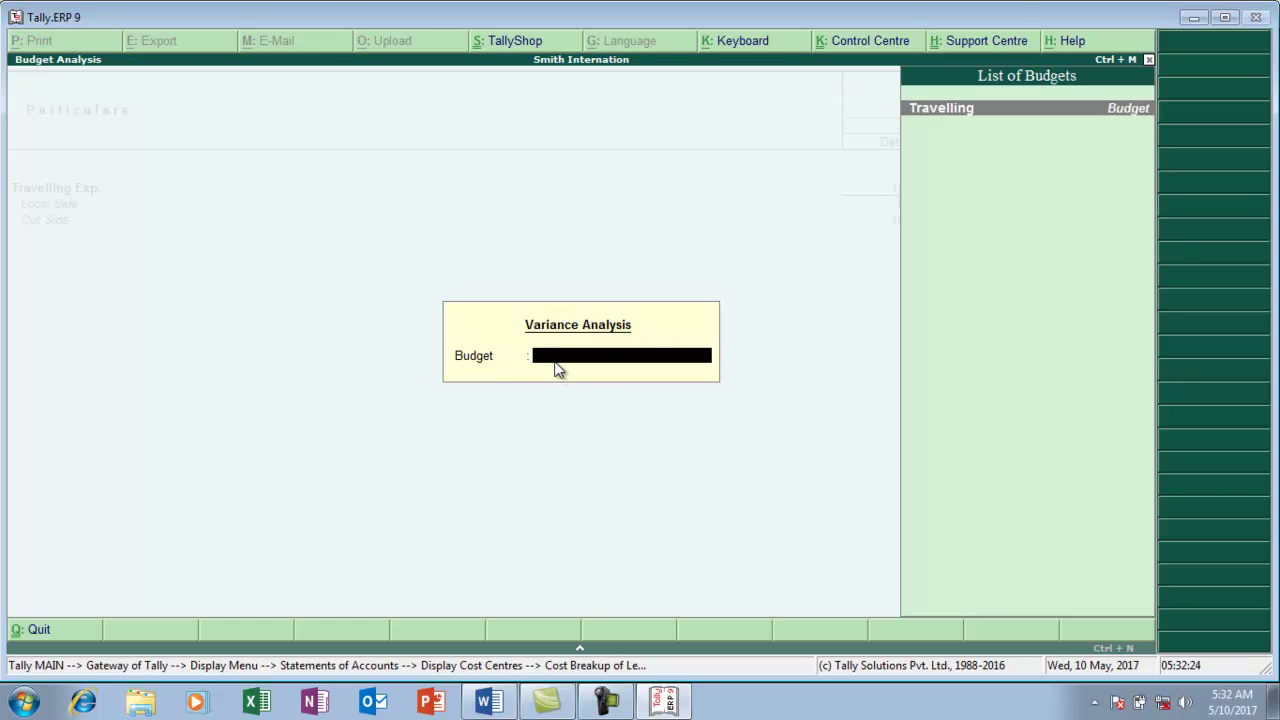
{"action": "left_click", "coordinate": [1038, 110]}
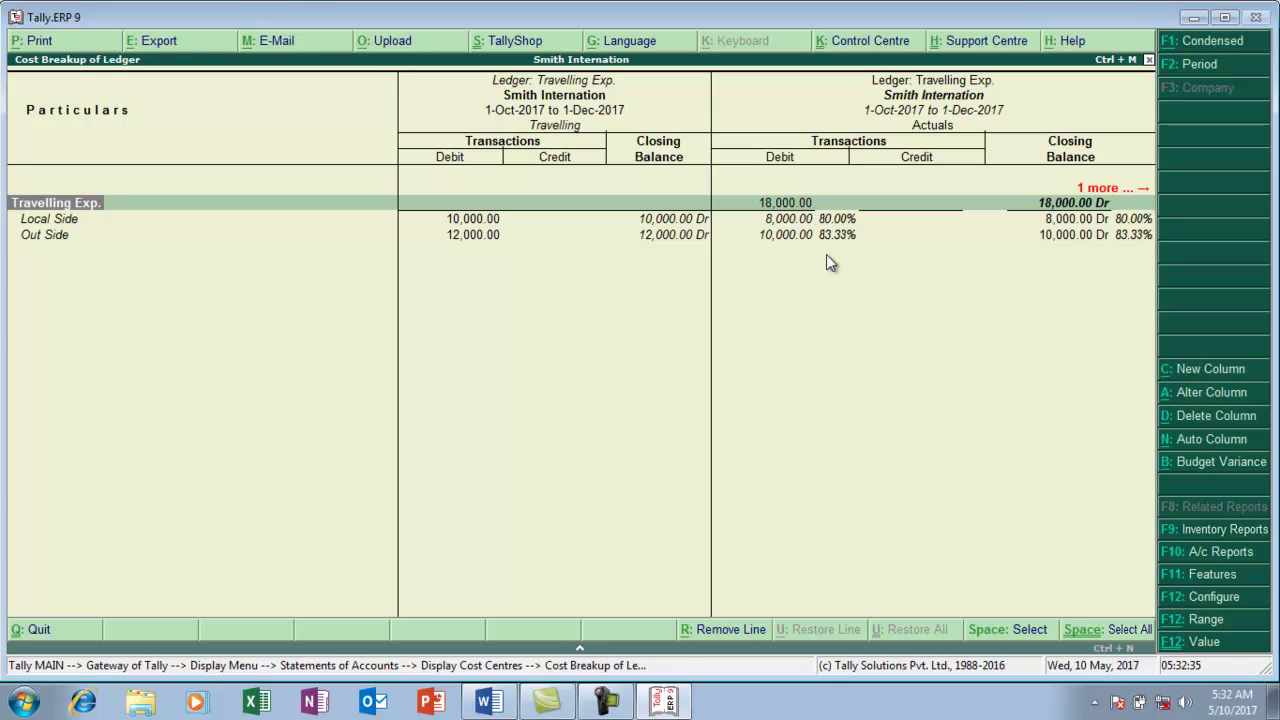
{"action": "key", "text": "Right"}
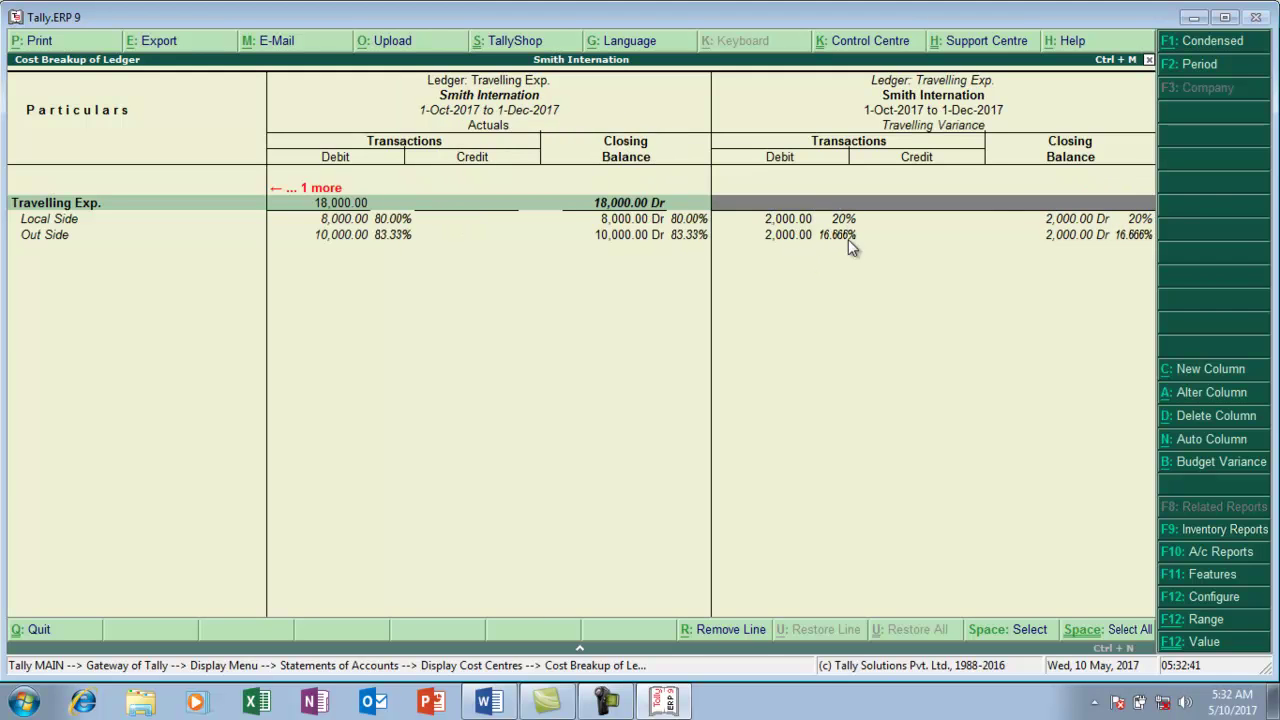
{"action": "key", "text": "Escape"}
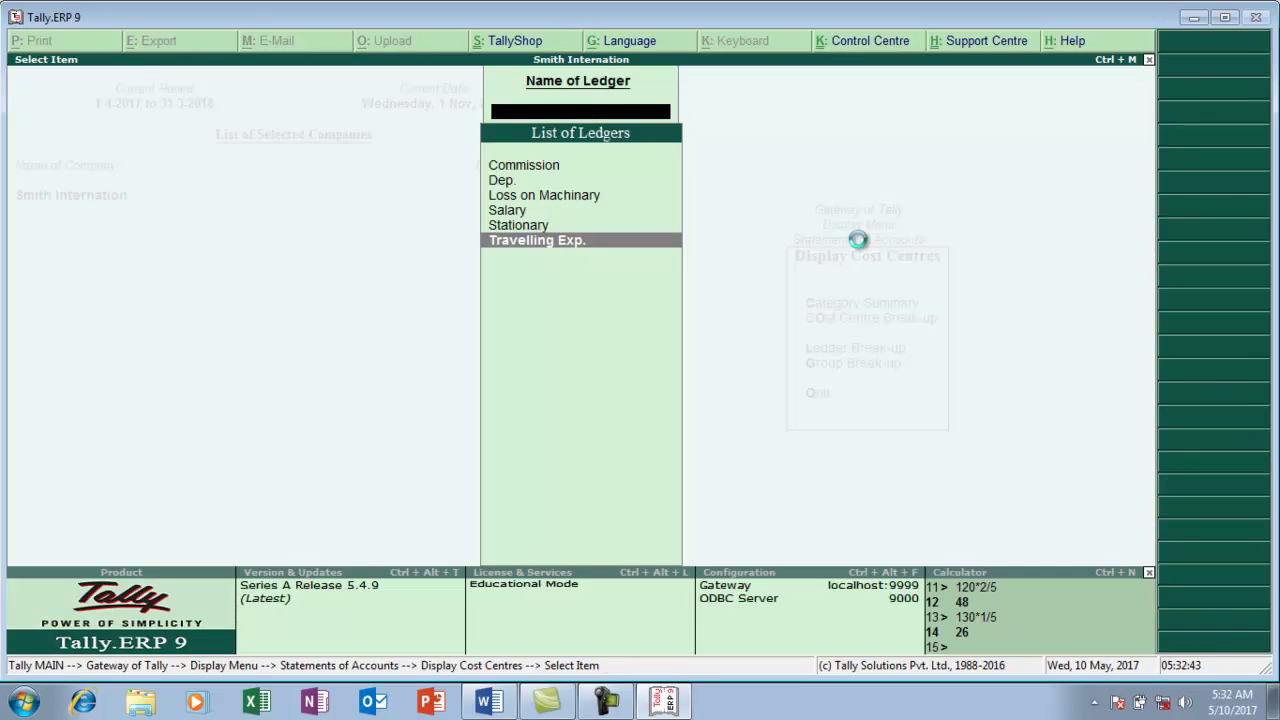
Read the Great deal Table fan price scheme table and invoice question 15 in Word.
{"action": "key", "text": "Escape"}
{"action": "key", "text": "Escape"}
{"action": "key", "text": "alt+Tab"}
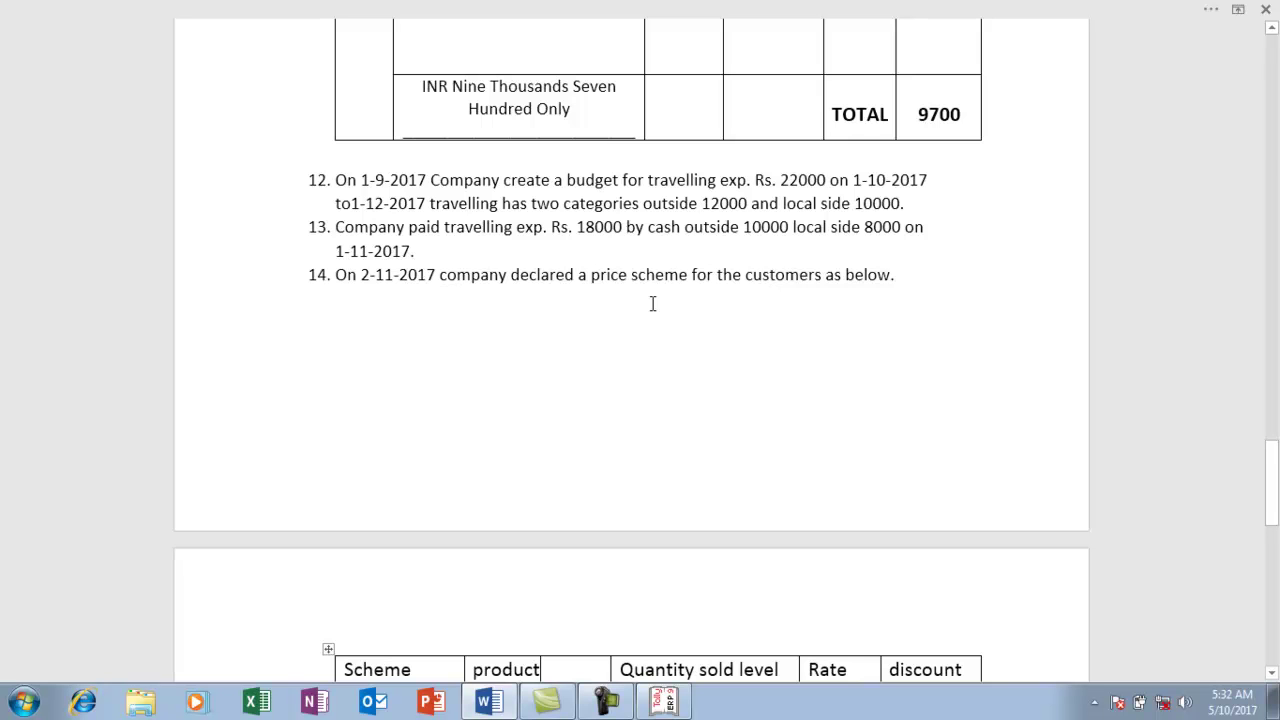
{"action": "scroll", "coordinate": [800, 299], "scroll_direction": "down", "scroll_amount": 3}
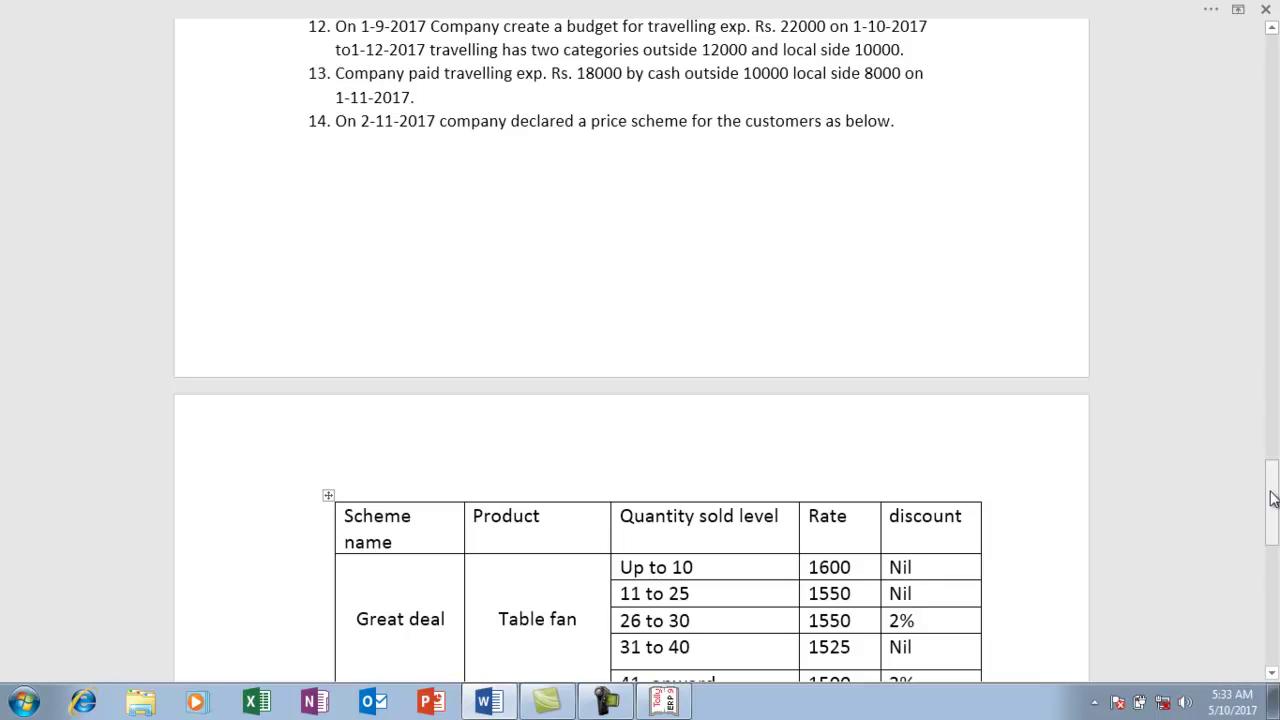
{"action": "left_click_drag", "start_coordinate": [1276, 498], "coordinate": [1274, 519]}
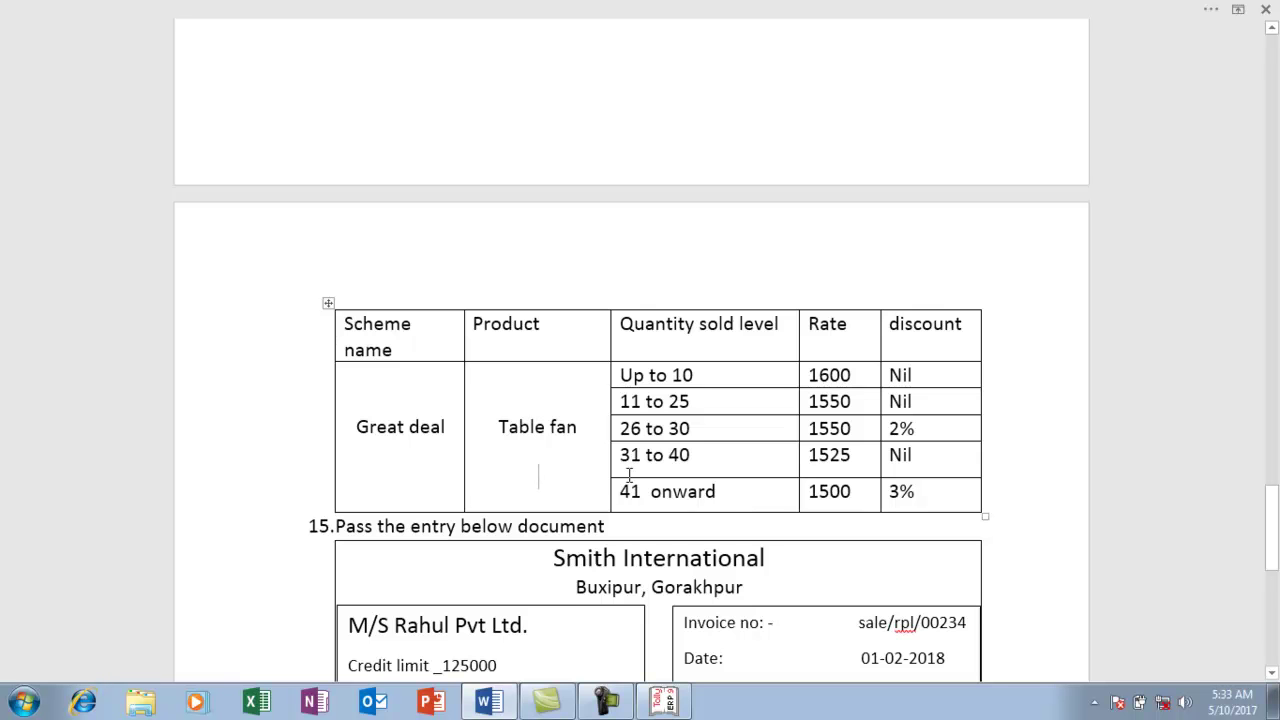
{"action": "key", "text": "alt+Tab"}
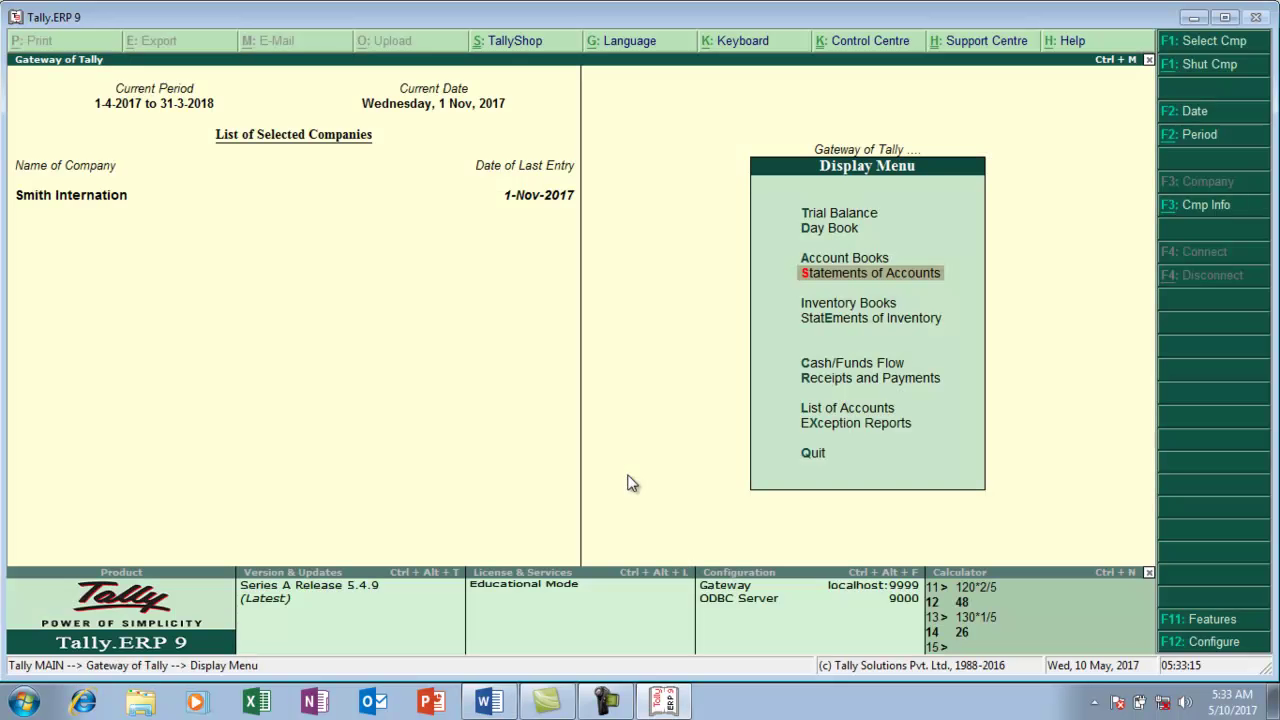
Set Use multiple price levels to Yes in the company's Inventory Features.
{"action": "key", "text": "Escape"}
{"action": "key", "text": "Home"}
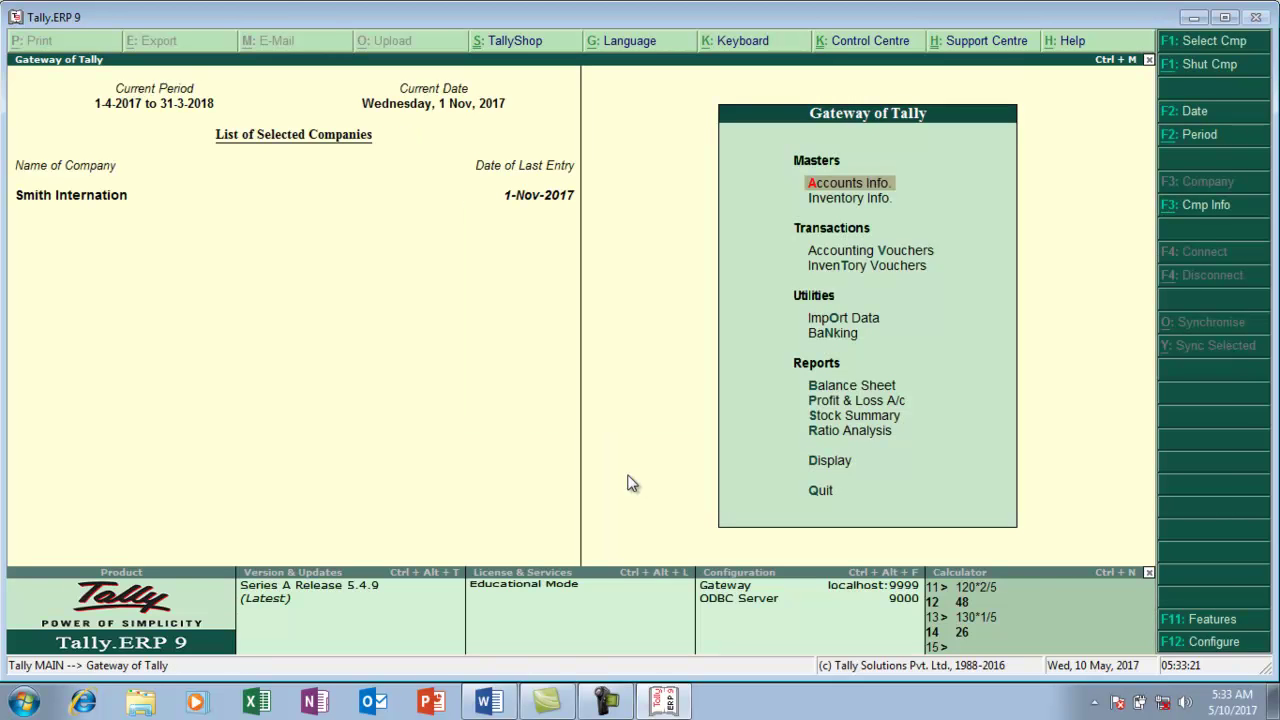
{"action": "key", "text": "F11"}
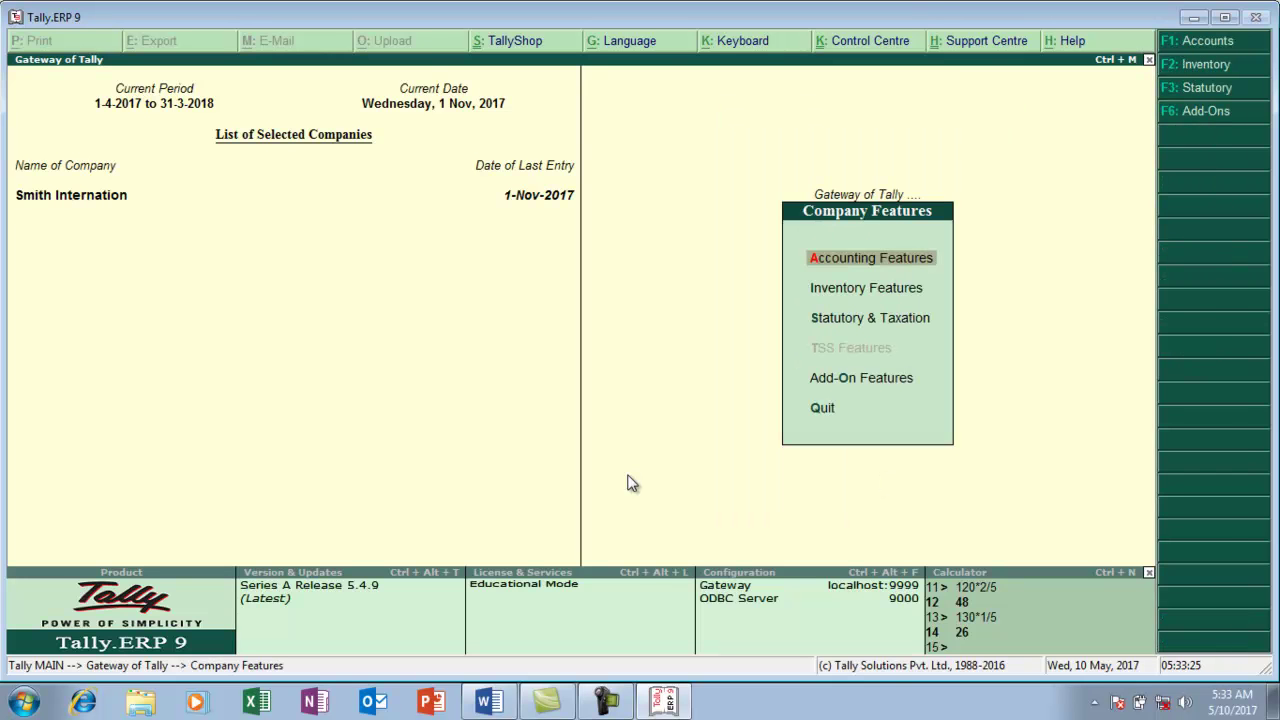
{"action": "key", "text": "Down"}
{"action": "key", "text": "Return"}
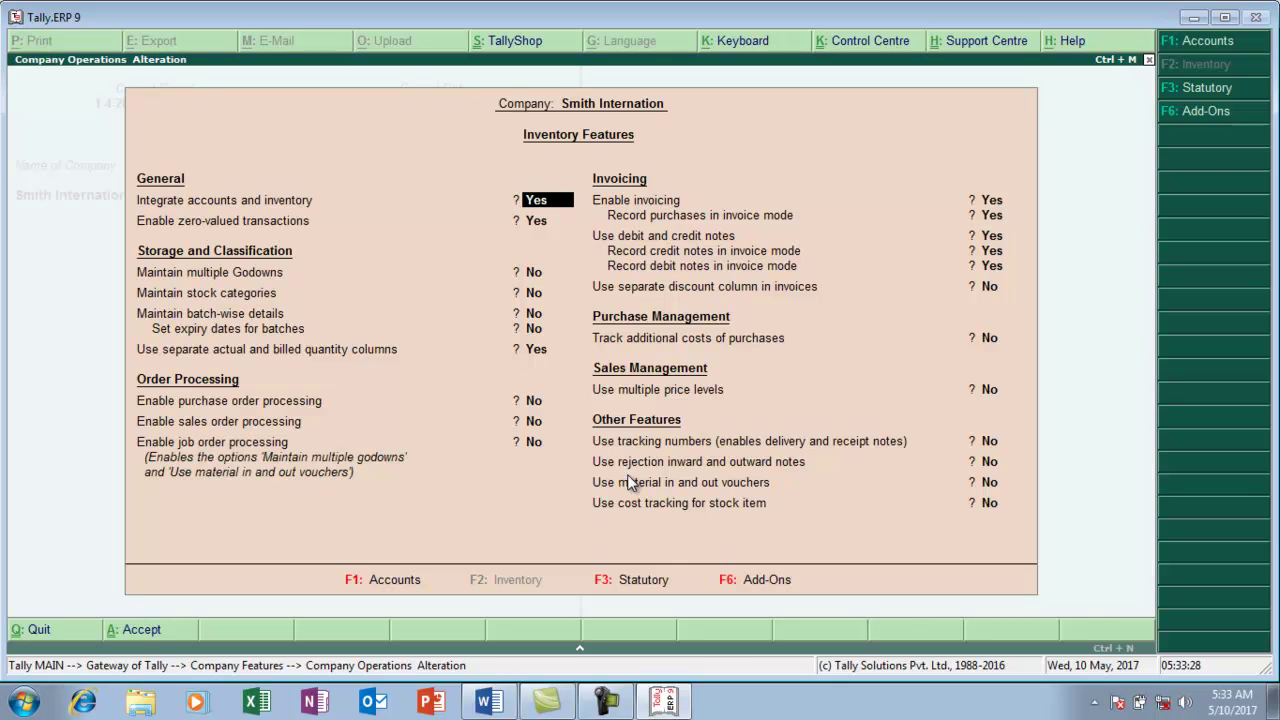
{"action": "key", "text": "Return"}
{"action": "key", "text": "Return"}
{"action": "key", "text": "Return"}
{"action": "key", "text": "Return"}
{"action": "key", "text": "Return"}
{"action": "key", "text": "Return"}
{"action": "key", "text": "Return"}
{"action": "key", "text": "Return"}
{"action": "key", "text": "Return"}
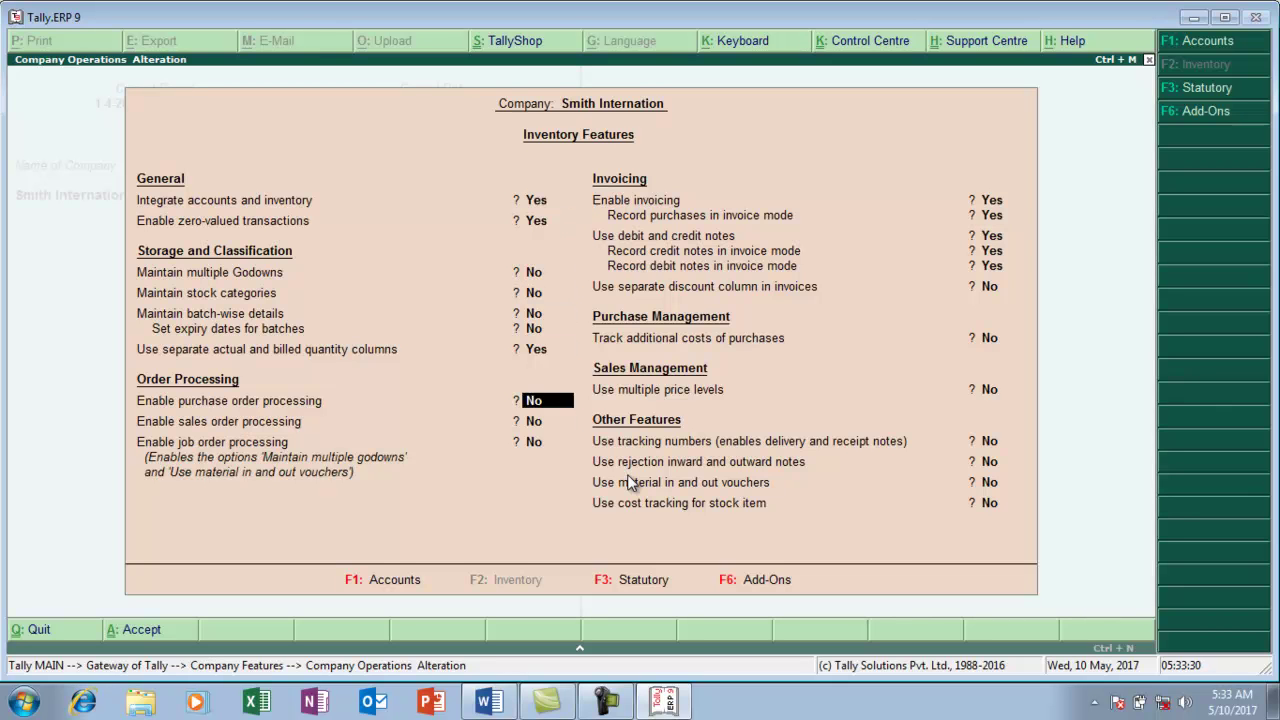
{"action": "key", "text": "Return"}
{"action": "key", "text": "Return"}
{"action": "key", "text": "Return"}
{"action": "key", "text": "Return"}
{"action": "key", "text": "Return"}
{"action": "key", "text": "Return"}
{"action": "key", "text": "Return"}
{"action": "key", "text": "Return"}
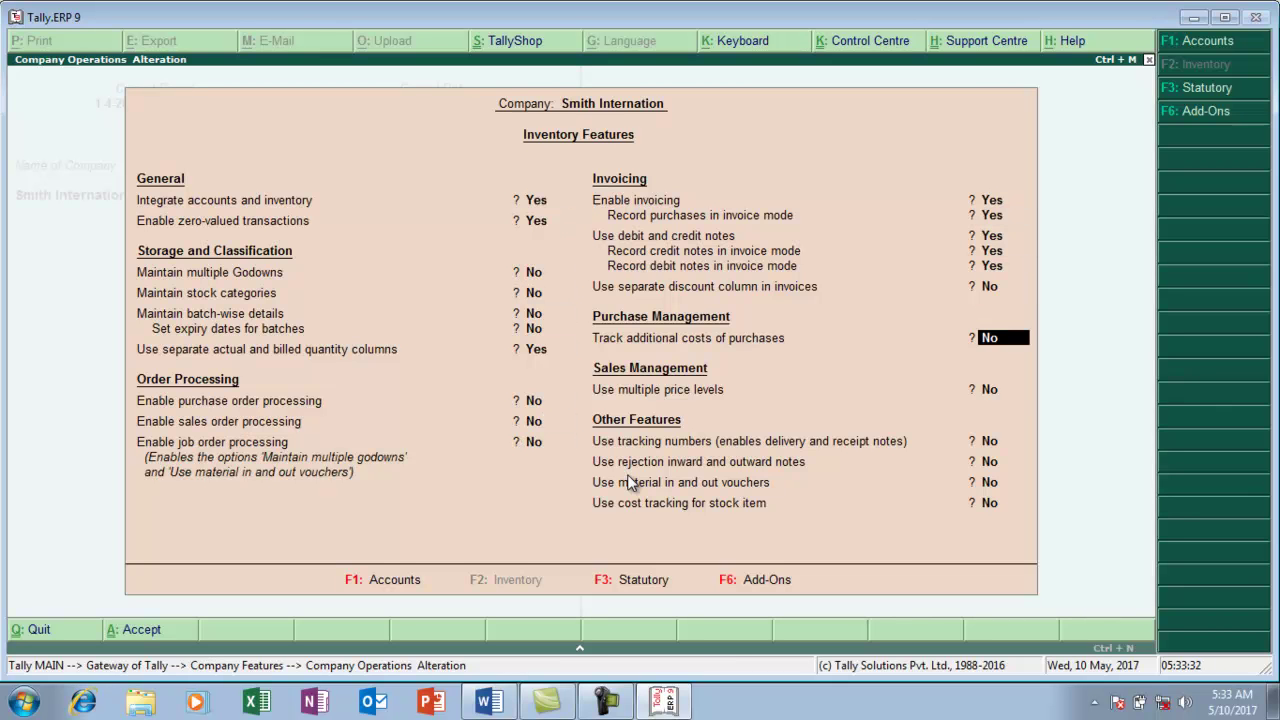
{"action": "type", "text": "y"}
{"action": "key", "text": "Return"}
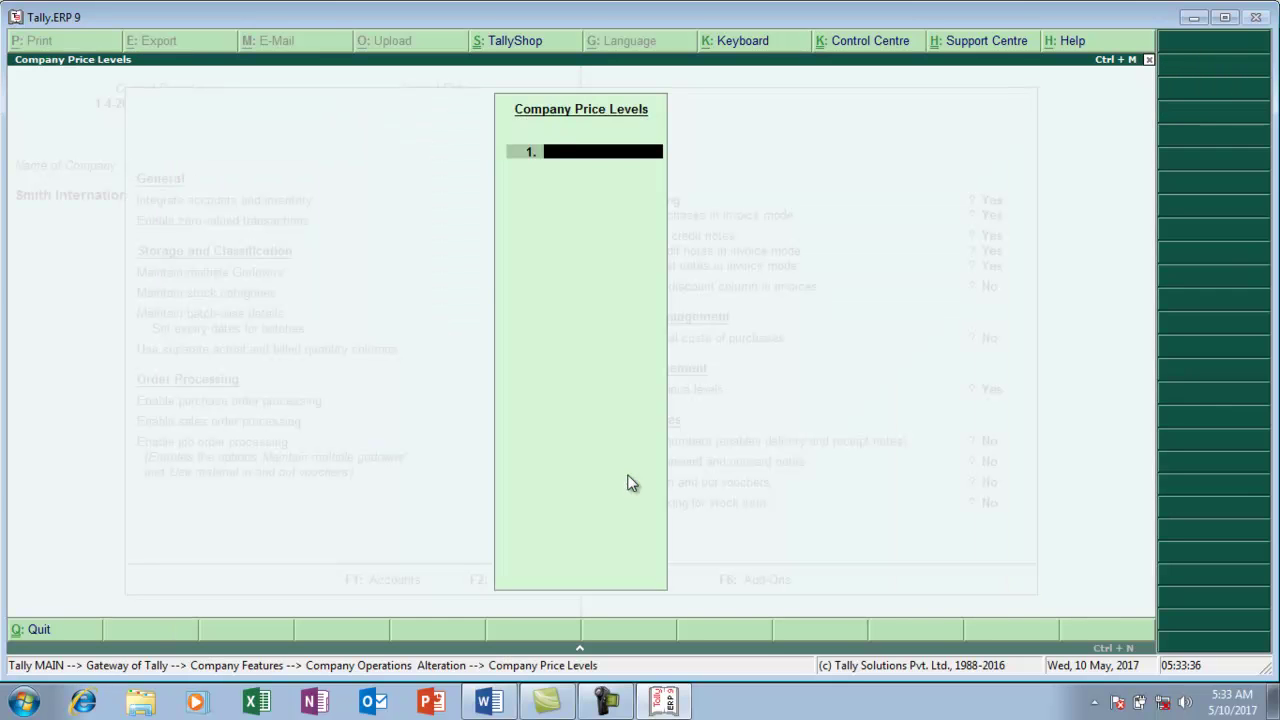
Add a company price level named Great Deal and save it.
{"action": "key", "text": "alt+Tab"}
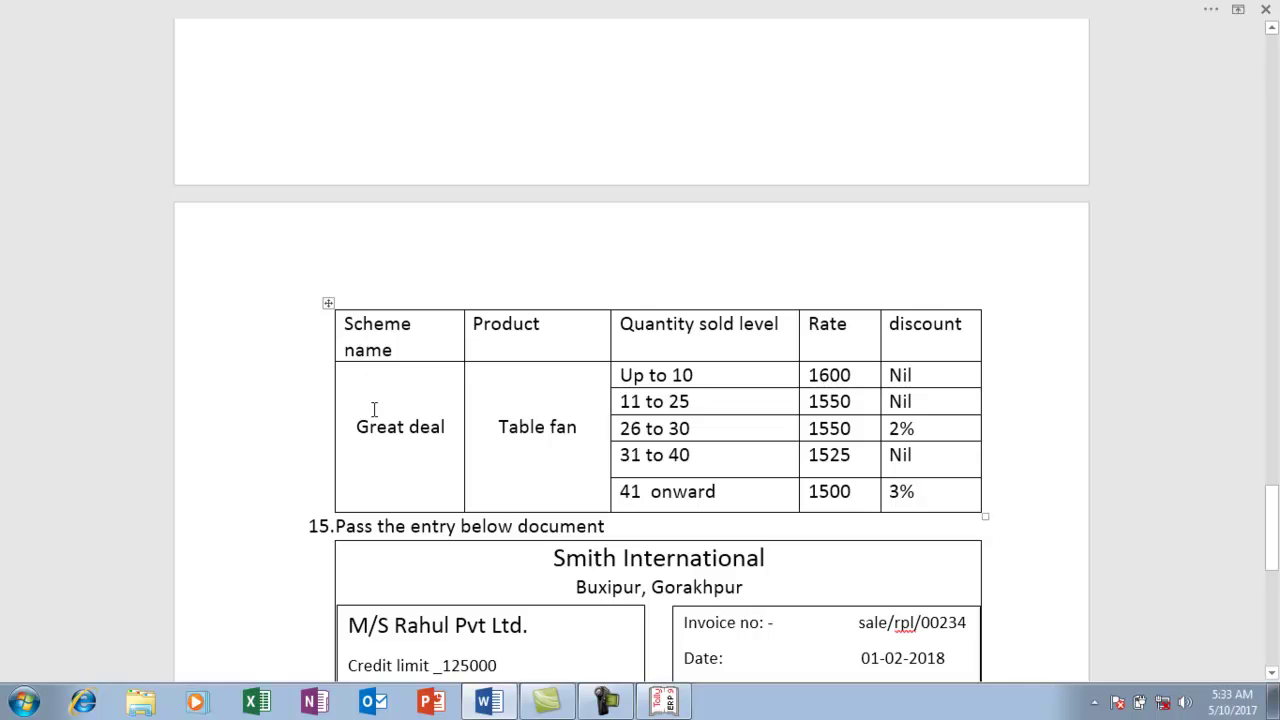
{"action": "key", "text": "alt+Tab"}
{"action": "type", "text": "G"}
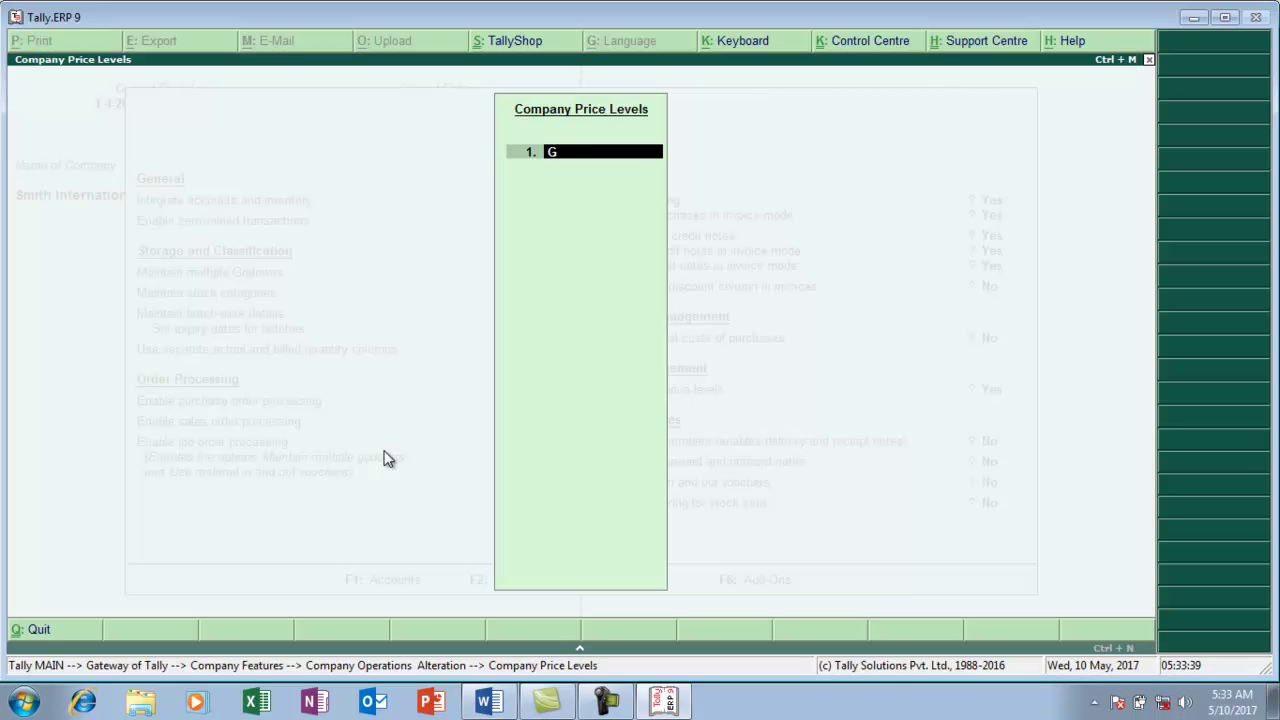
{"action": "type", "text": "reat Dea"}
{"action": "key", "text": "Return"}
{"action": "key", "text": "Return"}
{"action": "key", "text": "Return"}
{"action": "key", "text": "Return"}
{"action": "key", "text": "Return"}
{"action": "key", "text": "Return"}
{"action": "key", "text": "Return"}
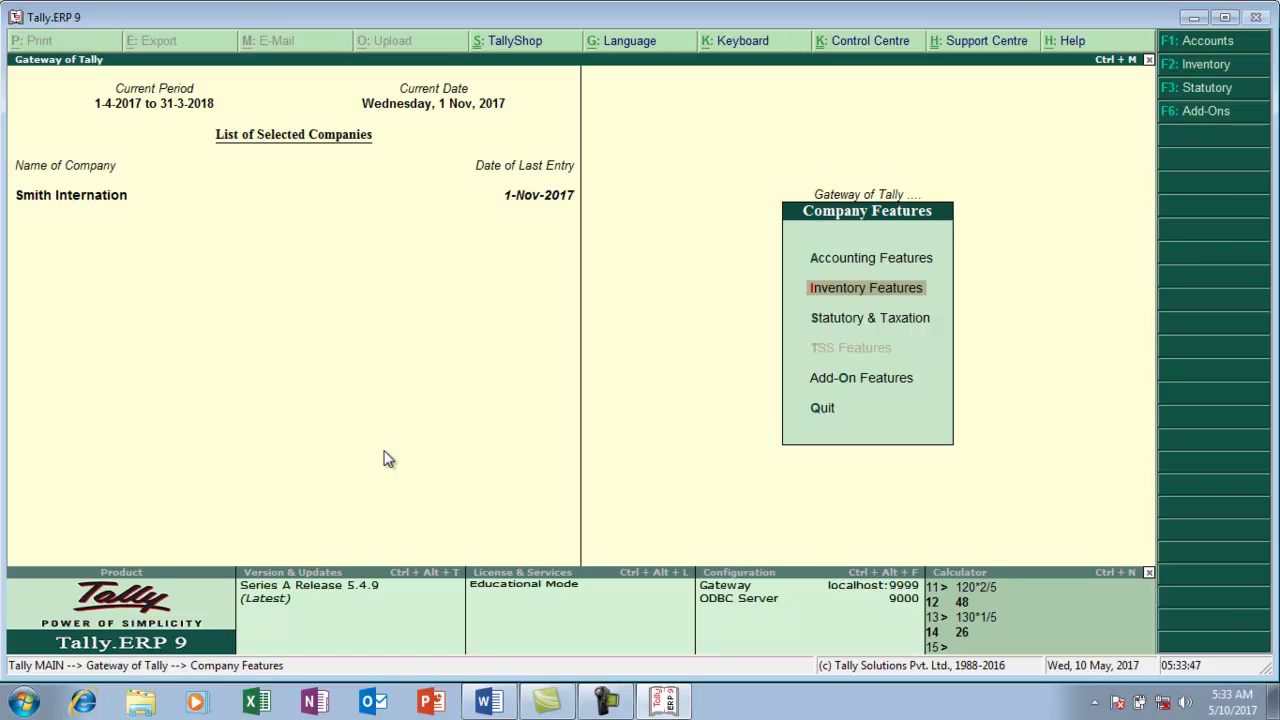
{"action": "key", "text": "Escape"}
{"action": "key", "text": "alt+Tab"}
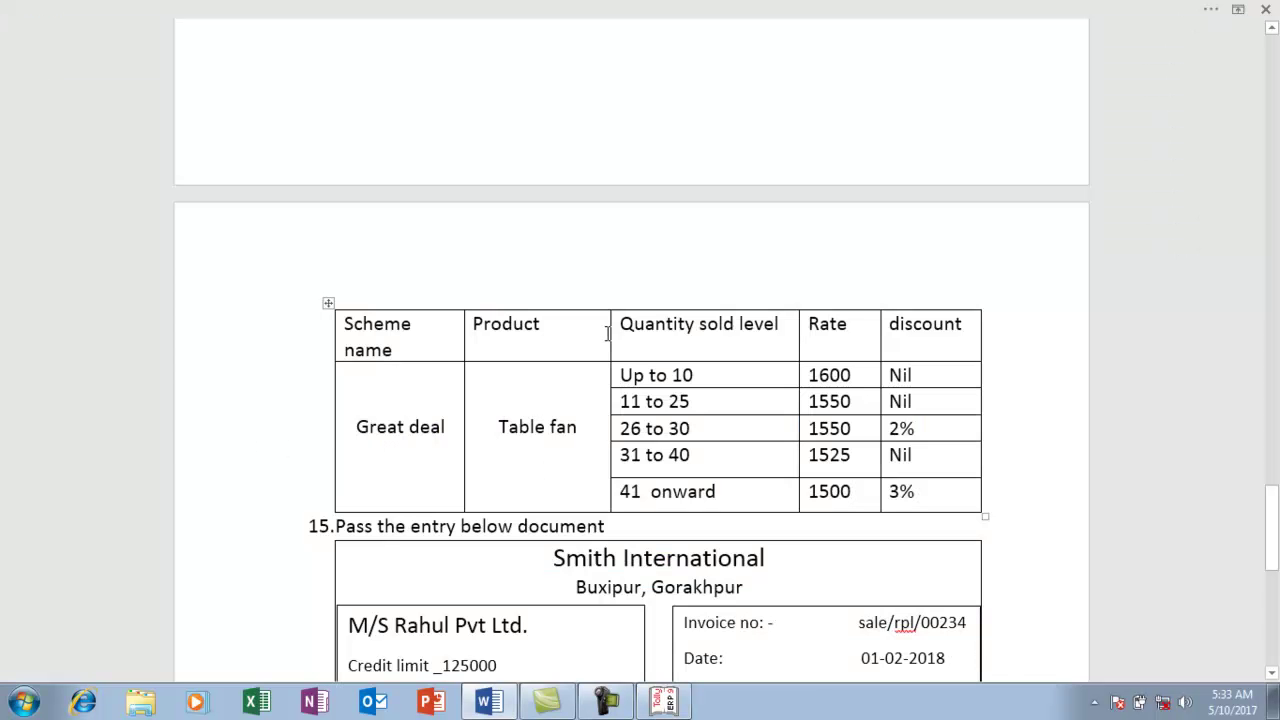
{"action": "key", "text": "alt+Tab"}
Open the Price List for All Items at the Great Deal price level.
{"action": "key", "text": "Down"}
{"action": "key", "text": "Return"}
{"action": "key", "text": "Down"}
{"action": "key", "text": "Down"}
{"action": "key", "text": "Down"}
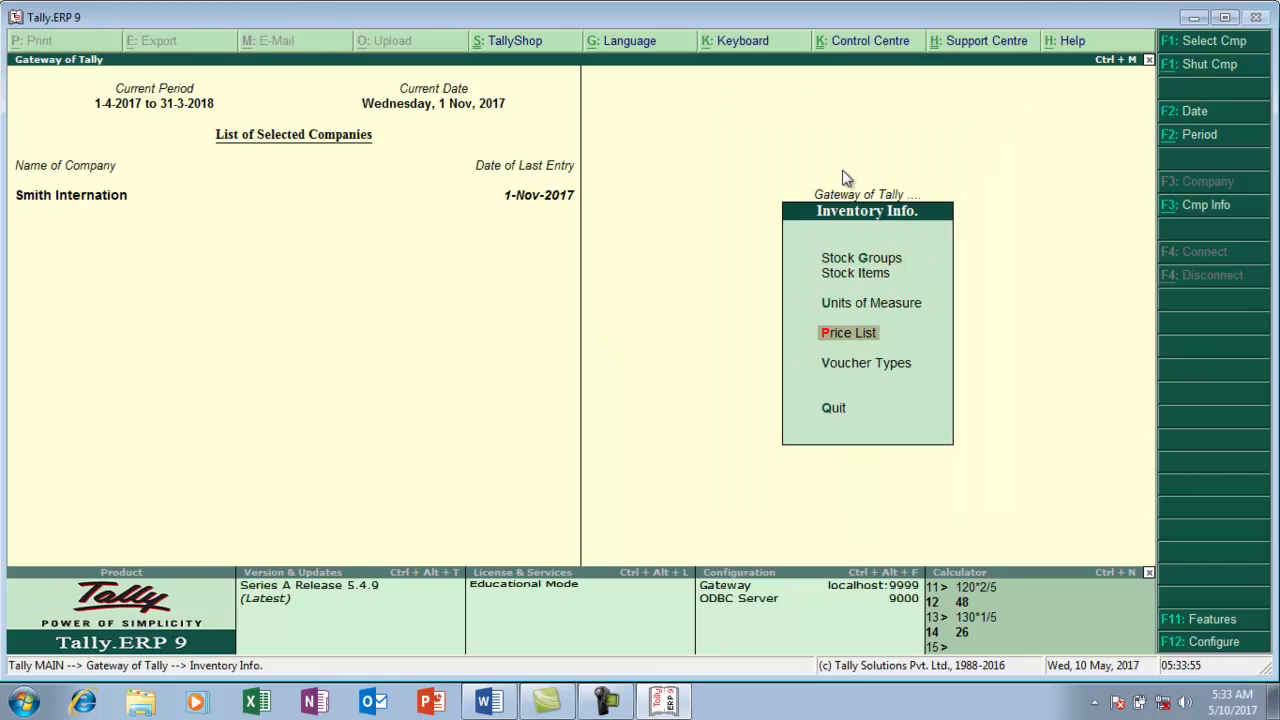
{"action": "key", "text": "Return"}
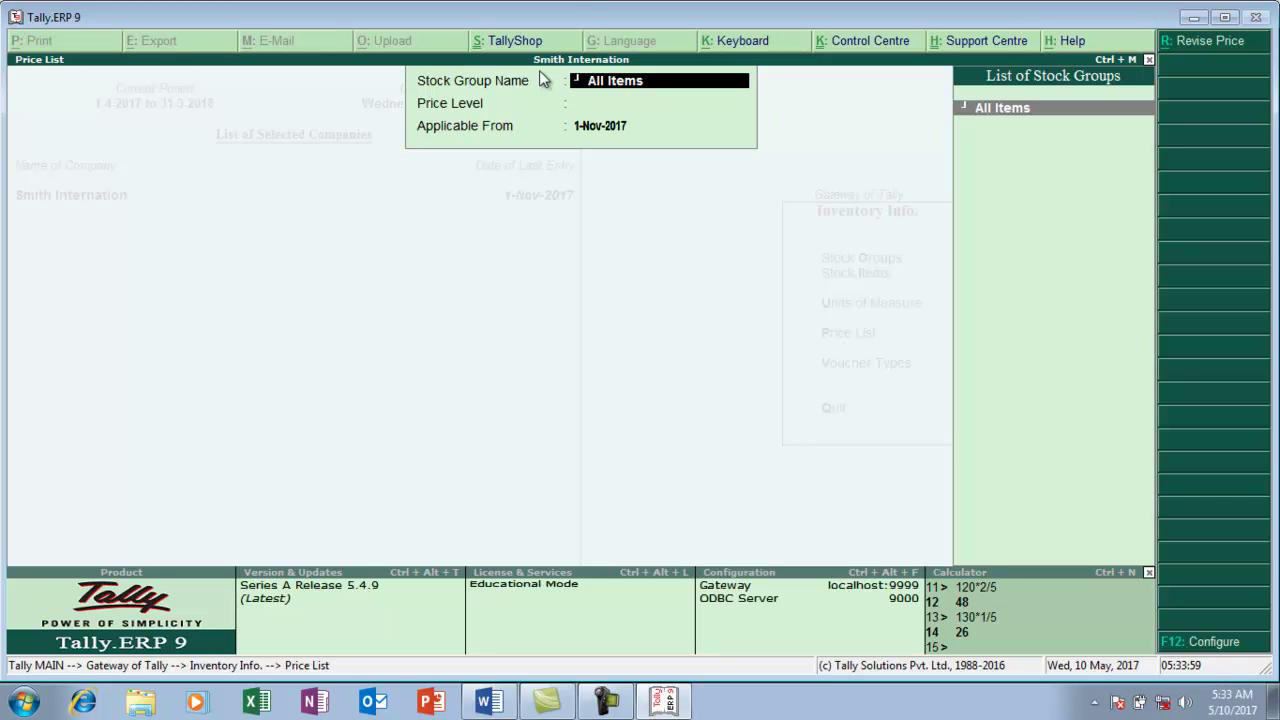
{"action": "key", "text": "Return"}
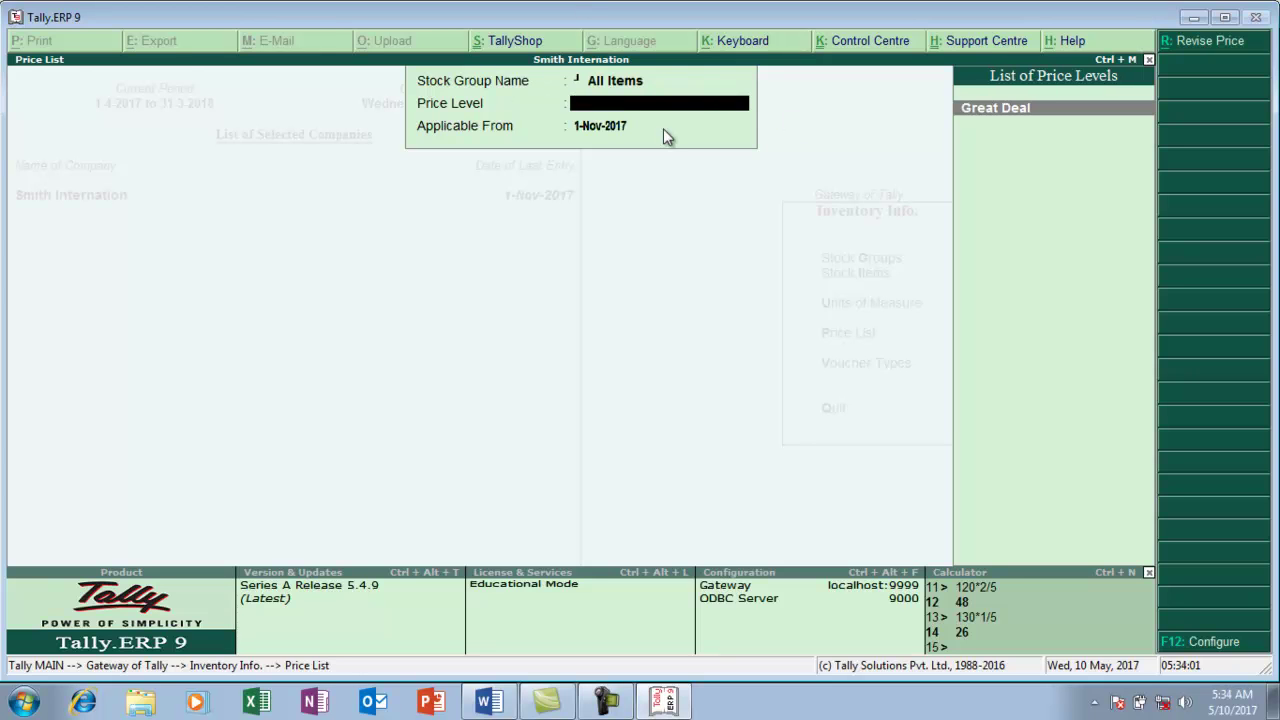
{"action": "key", "text": "Return"}
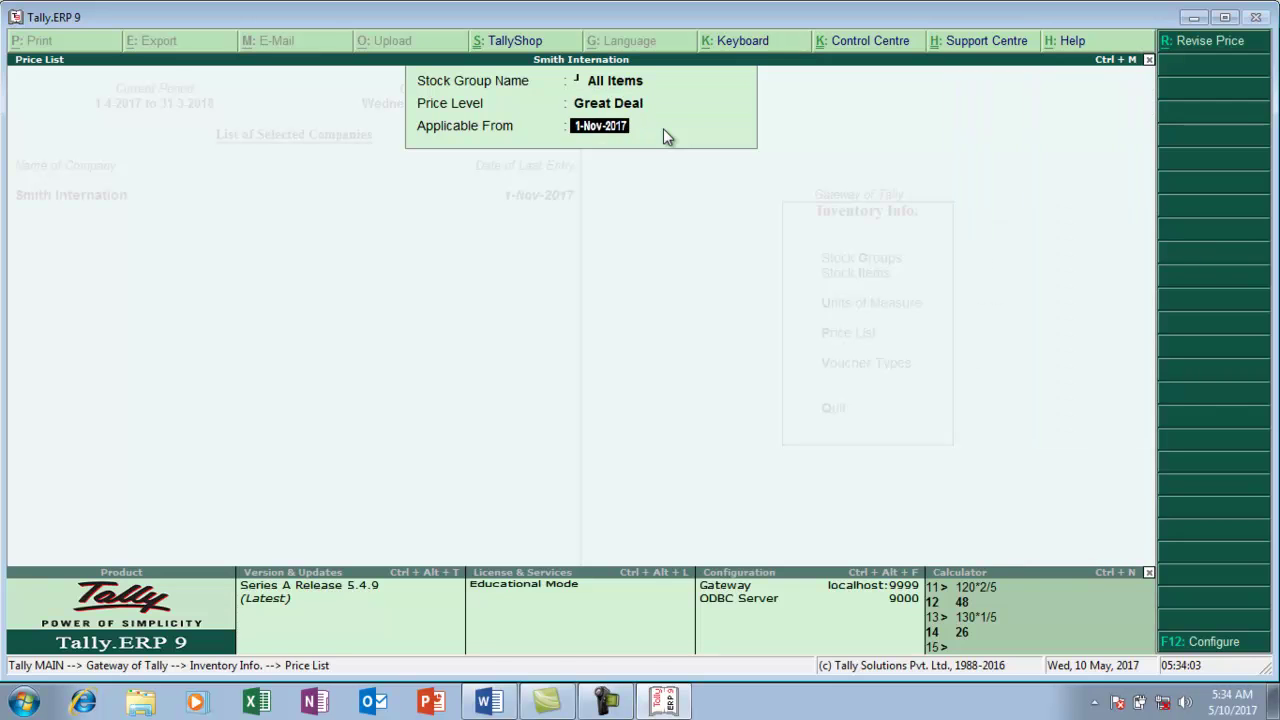
Set the Great Deal price list's Applicable From date to 2-Nov-2017.
{"action": "key", "text": "alt+Tab"}
{"action": "key", "text": "Up"}
{"action": "key", "text": "Up"}
{"action": "key", "text": "Up"}
{"action": "key", "text": "Up"}
{"action": "key", "text": "Up"}
{"action": "key", "text": "Up"}
{"action": "key", "text": "Up"}
{"action": "key", "text": "Up"}
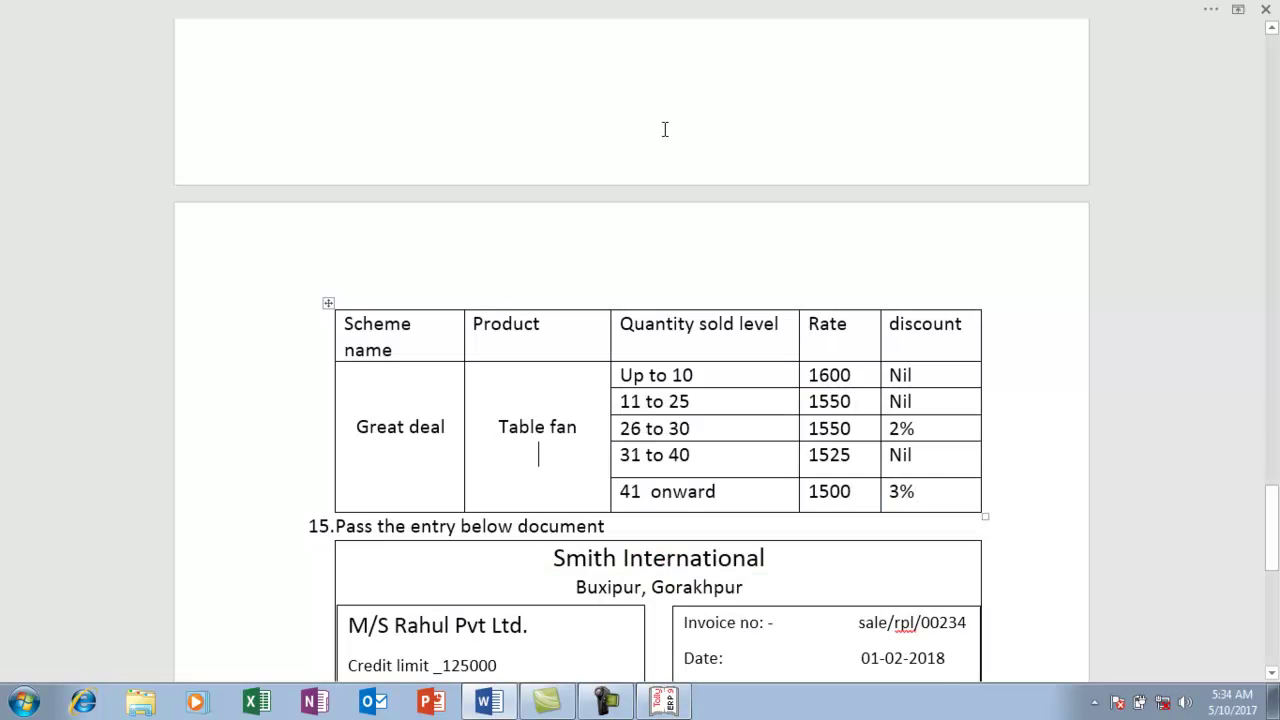
{"action": "key", "text": "Down"}
{"action": "key", "text": "Down"}
{"action": "key", "text": "Down"}
{"action": "key", "text": "Down"}
{"action": "key", "text": "Down"}
{"action": "key", "text": "Down"}
{"action": "key", "text": "Down"}
{"action": "key", "text": "Down"}
{"action": "key", "text": "Down"}
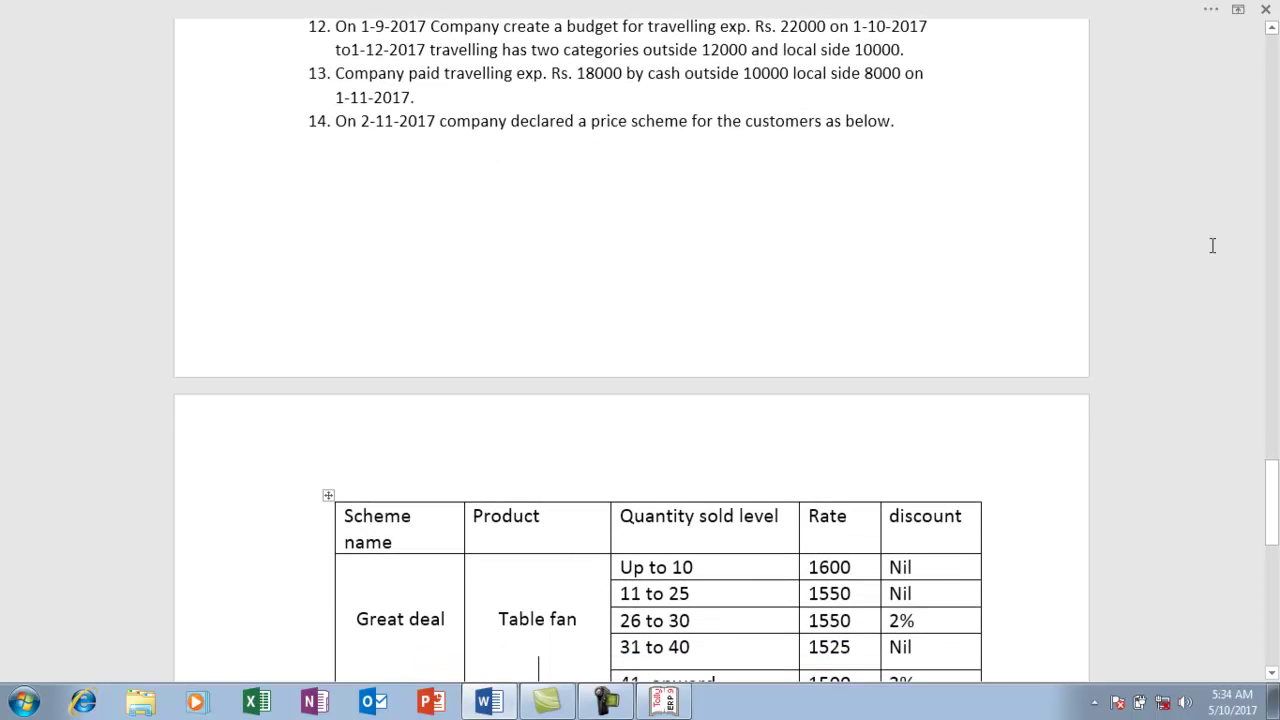
{"action": "left_click_drag", "start_coordinate": [1271, 500], "coordinate": [1274, 555]}
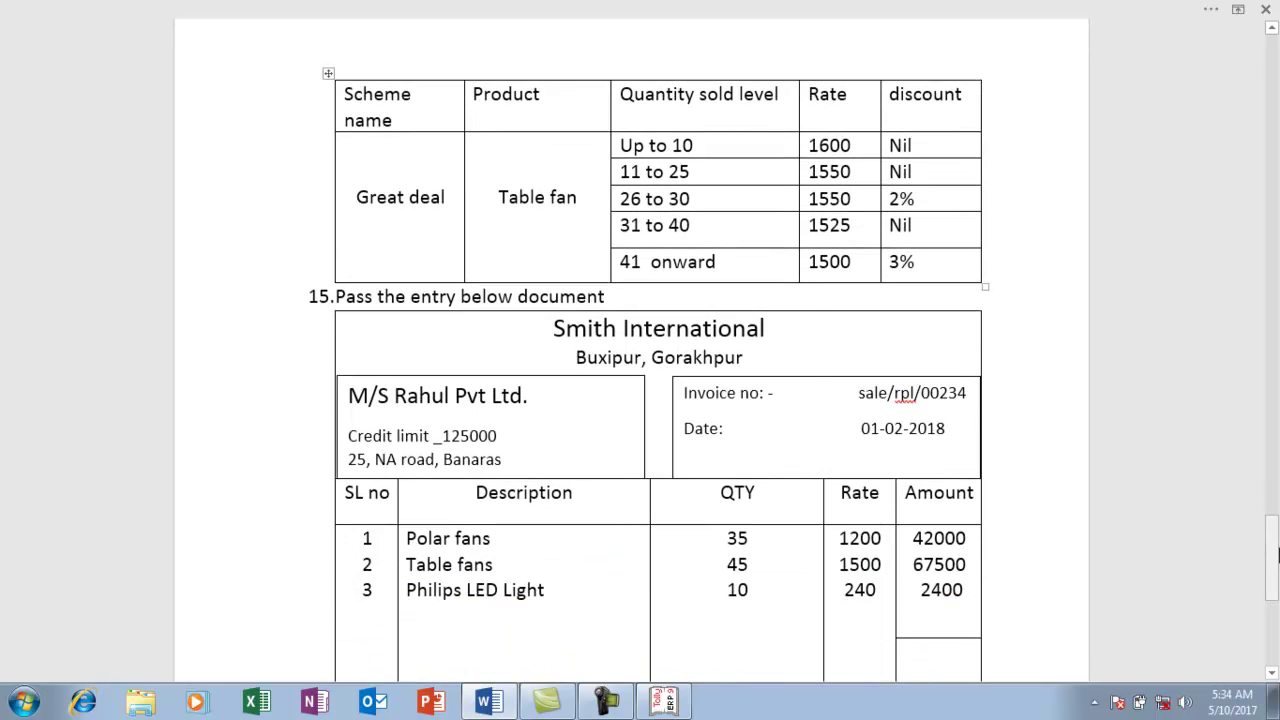
{"action": "key", "text": "alt+Tab"}
{"action": "type", "text": "2-11"}
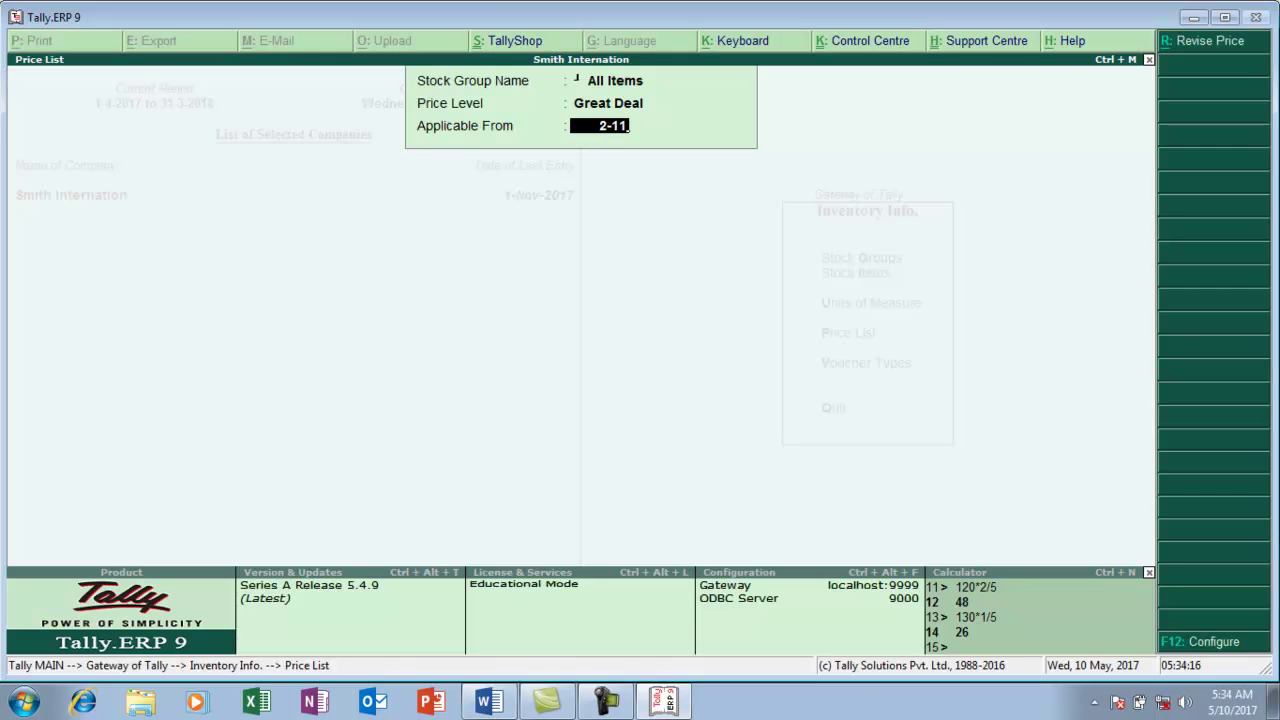
{"action": "key", "text": "Return"}
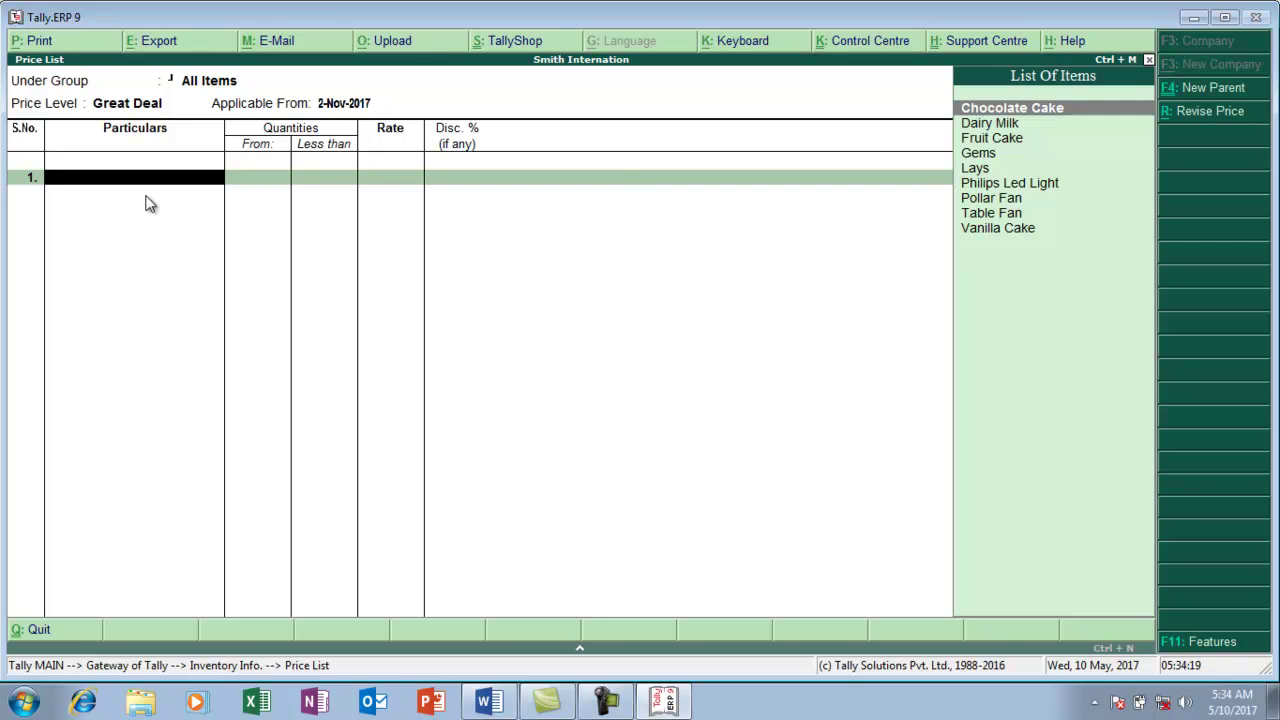
Add Table Fan with a first slab below 11 pcs at 1,600.
{"action": "key", "text": "Down"}
{"action": "key", "text": "Down"}
{"action": "key", "text": "Down"}
{"action": "key", "text": "Down"}
{"action": "key", "text": "Down"}
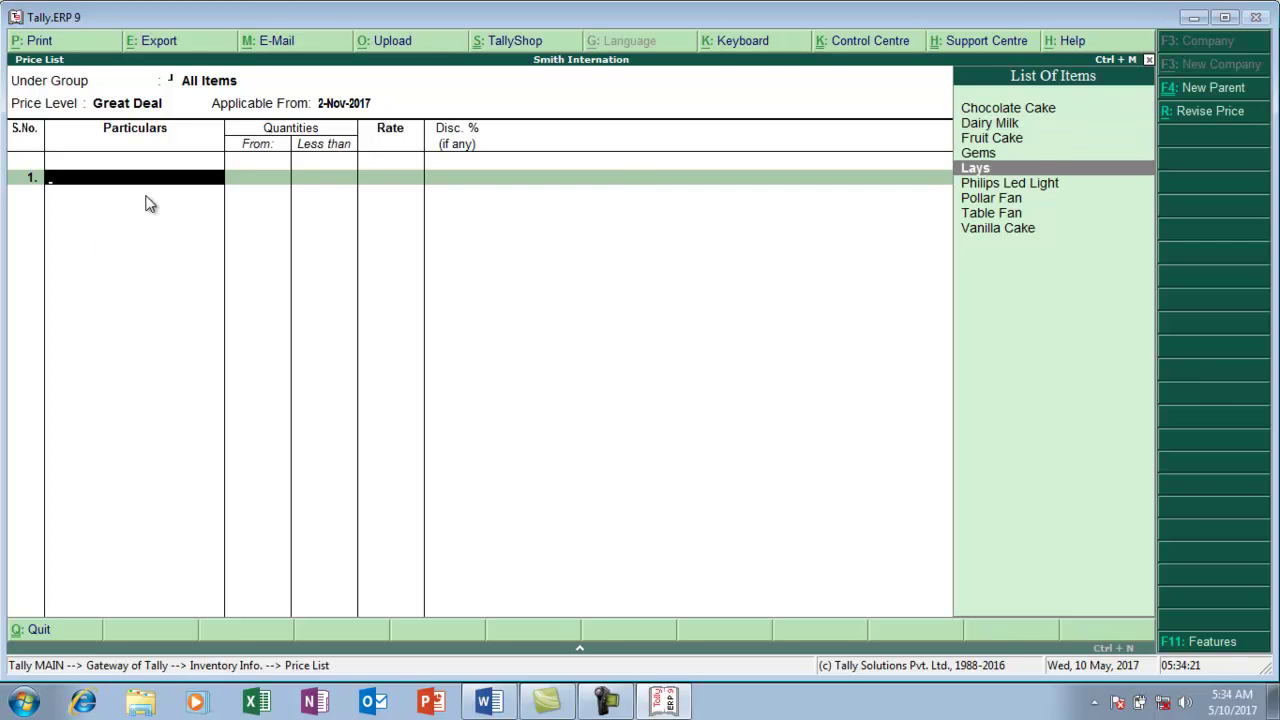
{"action": "key", "text": "Down"}
{"action": "key", "text": "Down"}
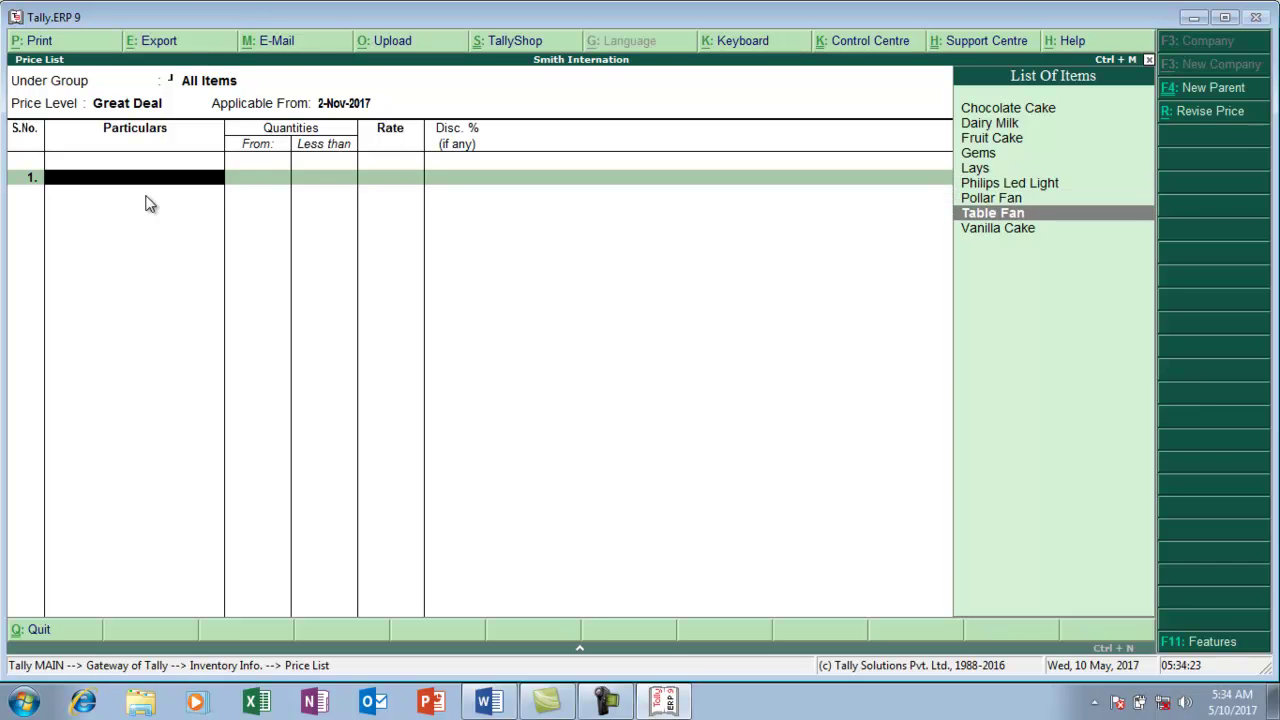
{"action": "key", "text": "Return"}
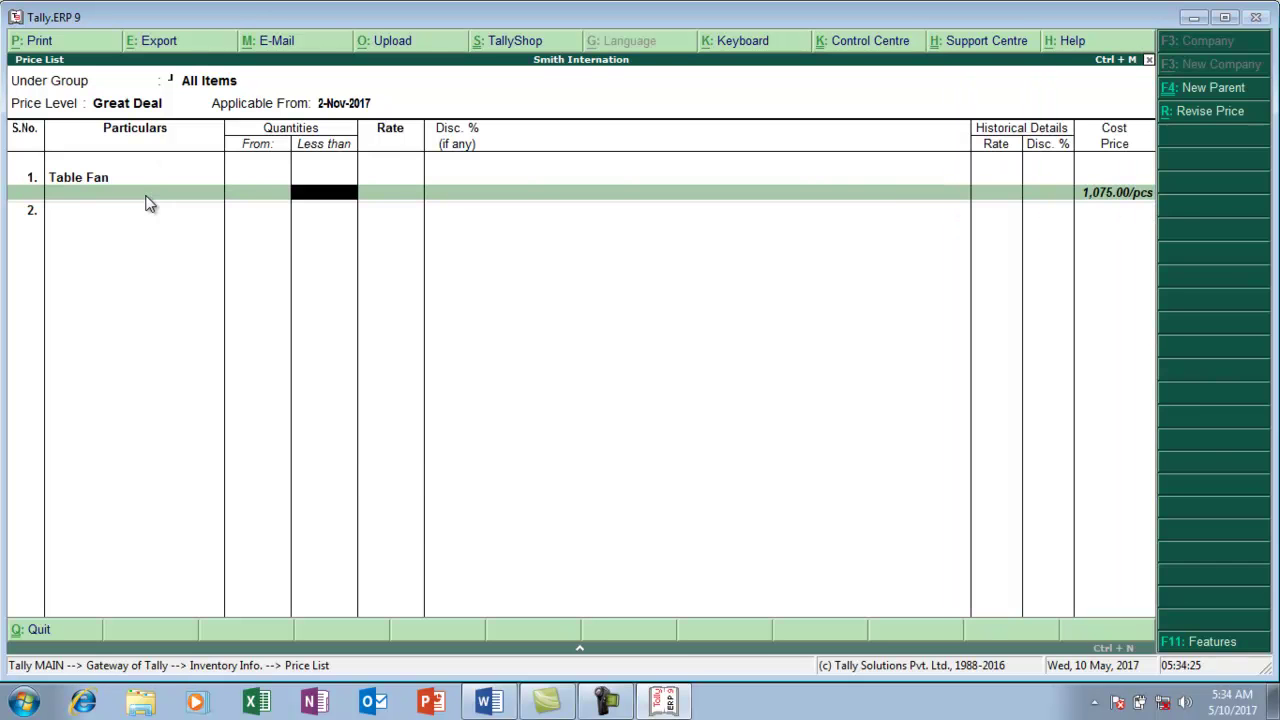
{"action": "key", "text": "alt+Tab"}
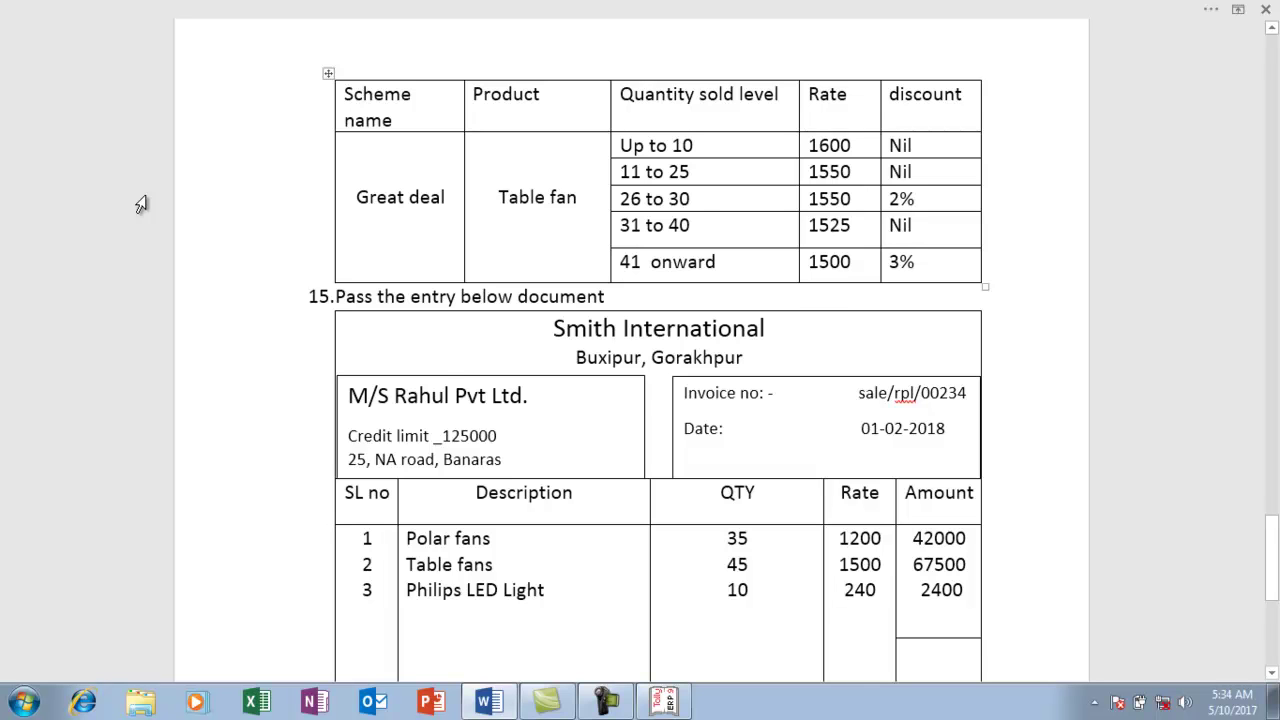
{"action": "key", "text": "alt+Tab"}
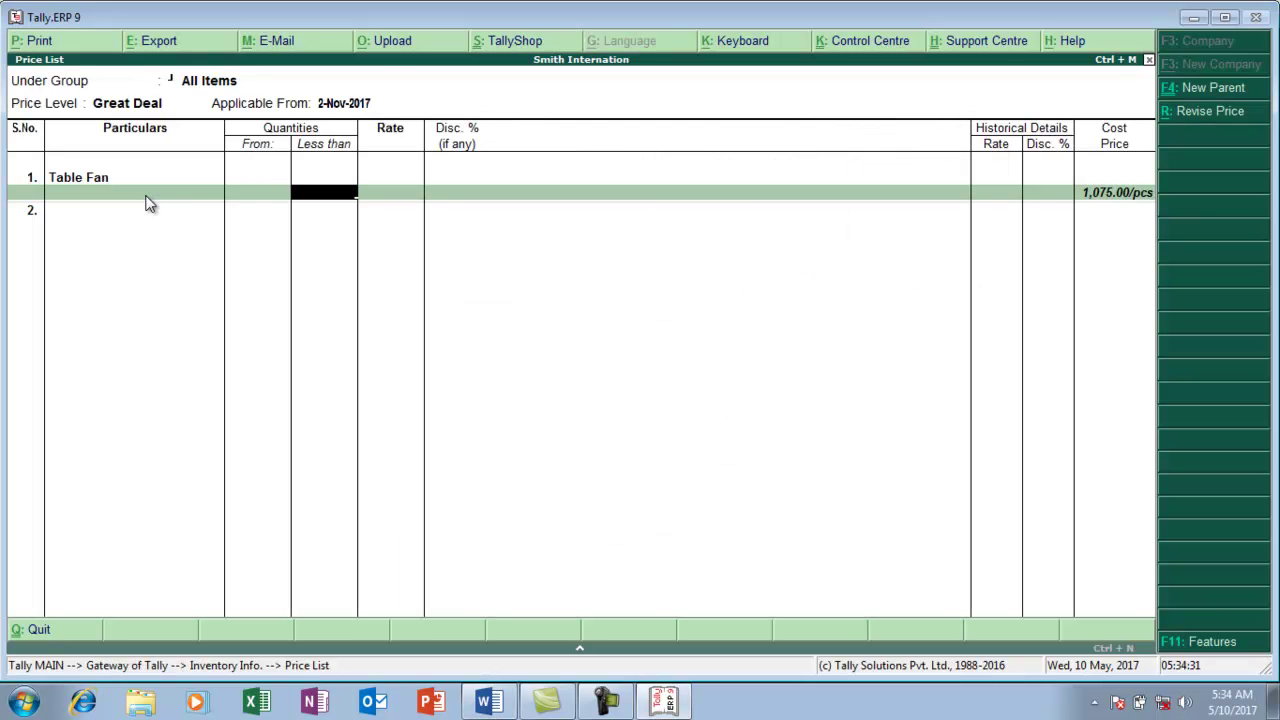
{"action": "type", "text": "11"}
{"action": "key", "text": "Return"}
{"action": "type", "text": "1600"}
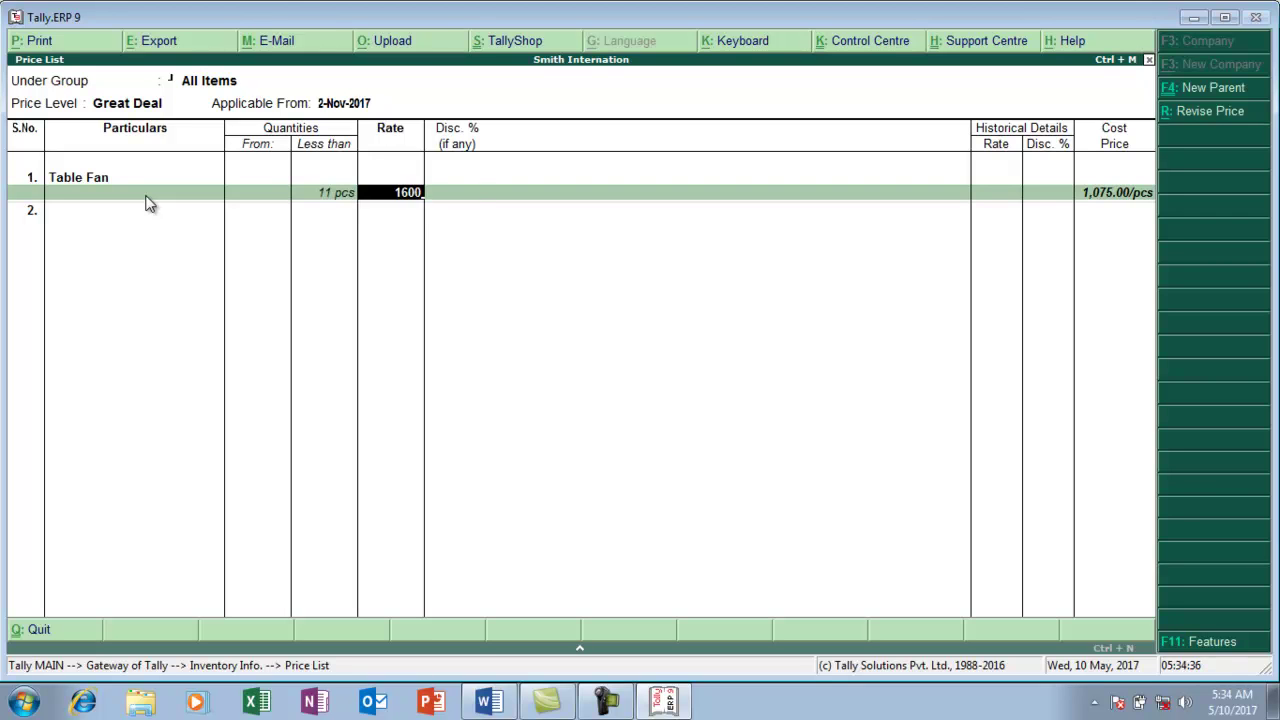
{"action": "key", "text": "Return"}
{"action": "key", "text": "Return"}
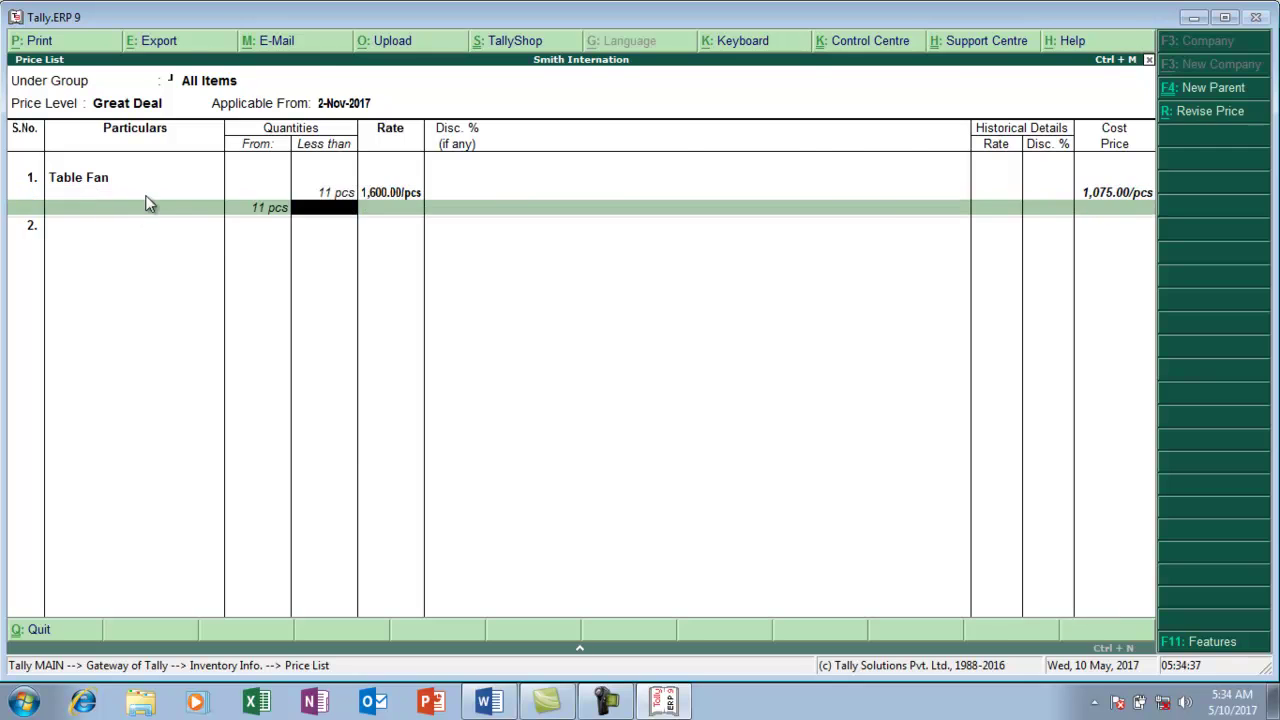
Add the 11–26 pcs slab for Table Fan at 1,550.
{"action": "key", "text": "alt+Tab"}
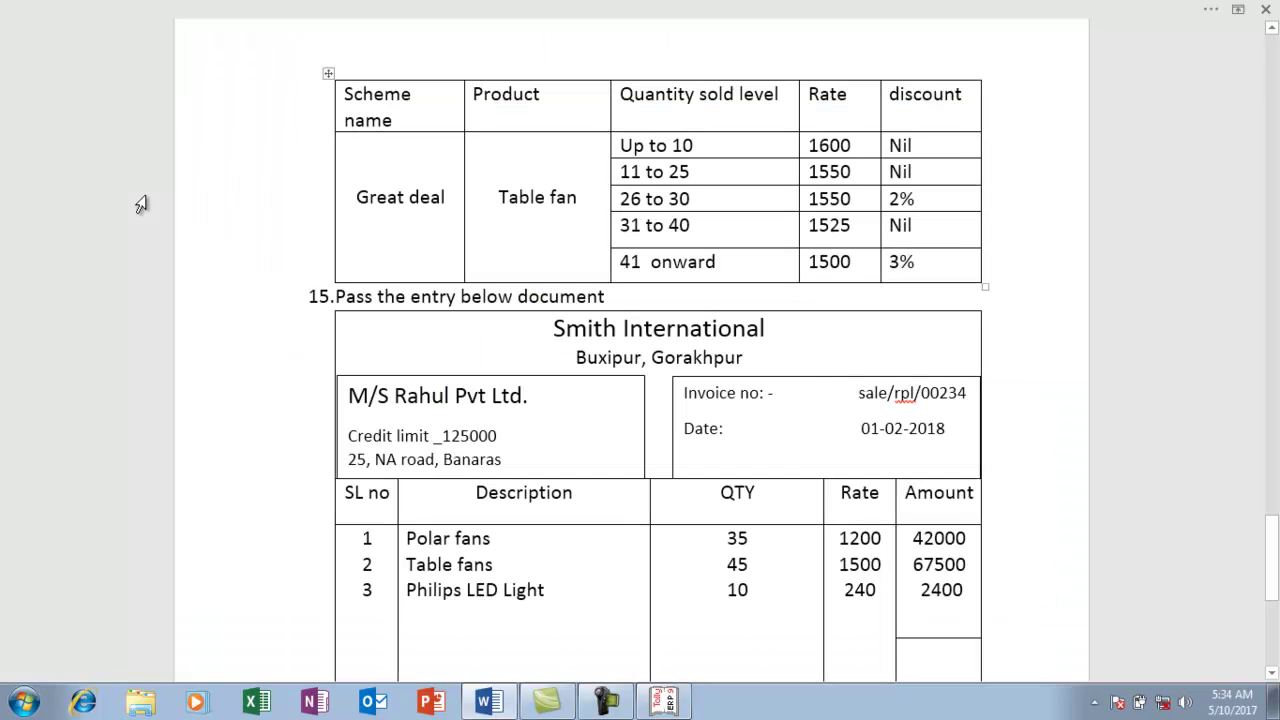
{"action": "key", "text": "alt+Tab"}
{"action": "type", "text": "26"}
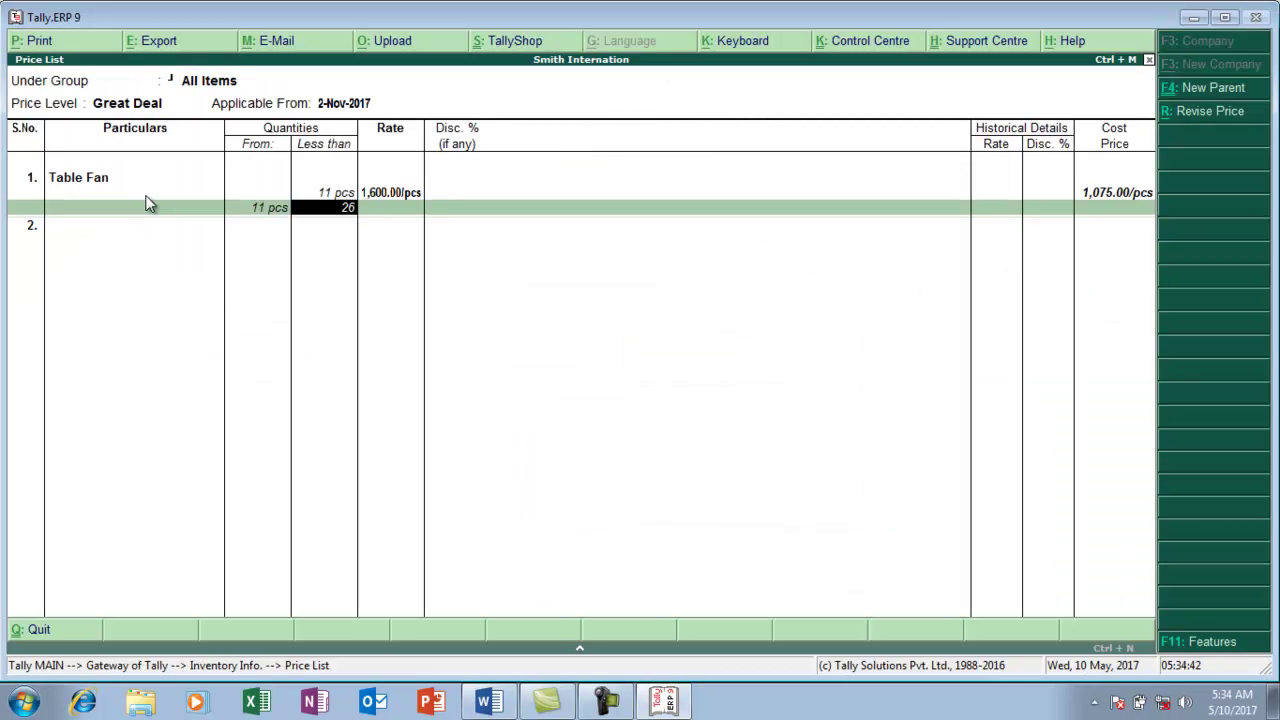
{"action": "key", "text": "Return"}
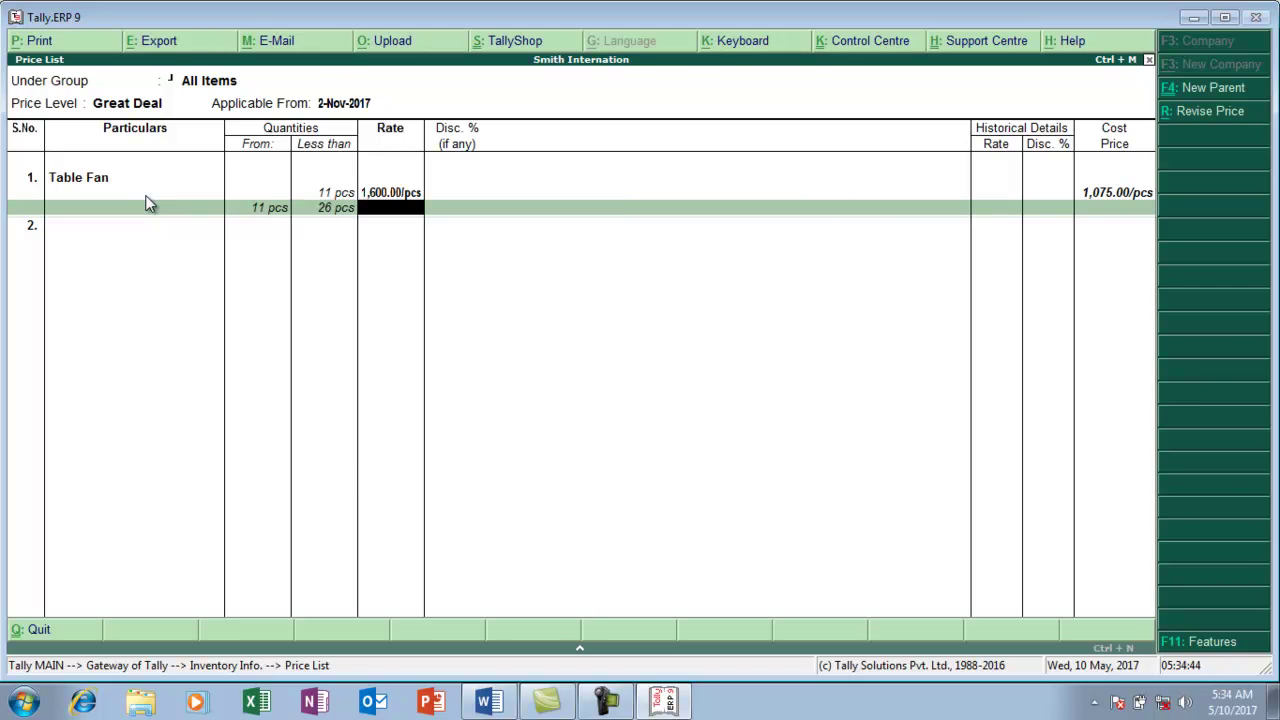
{"action": "key", "text": "alt+Tab"}
{"action": "key", "text": "alt+Tab"}
{"action": "type", "text": "1550"}
{"action": "key", "text": "Return"}
{"action": "key", "text": "Return"}
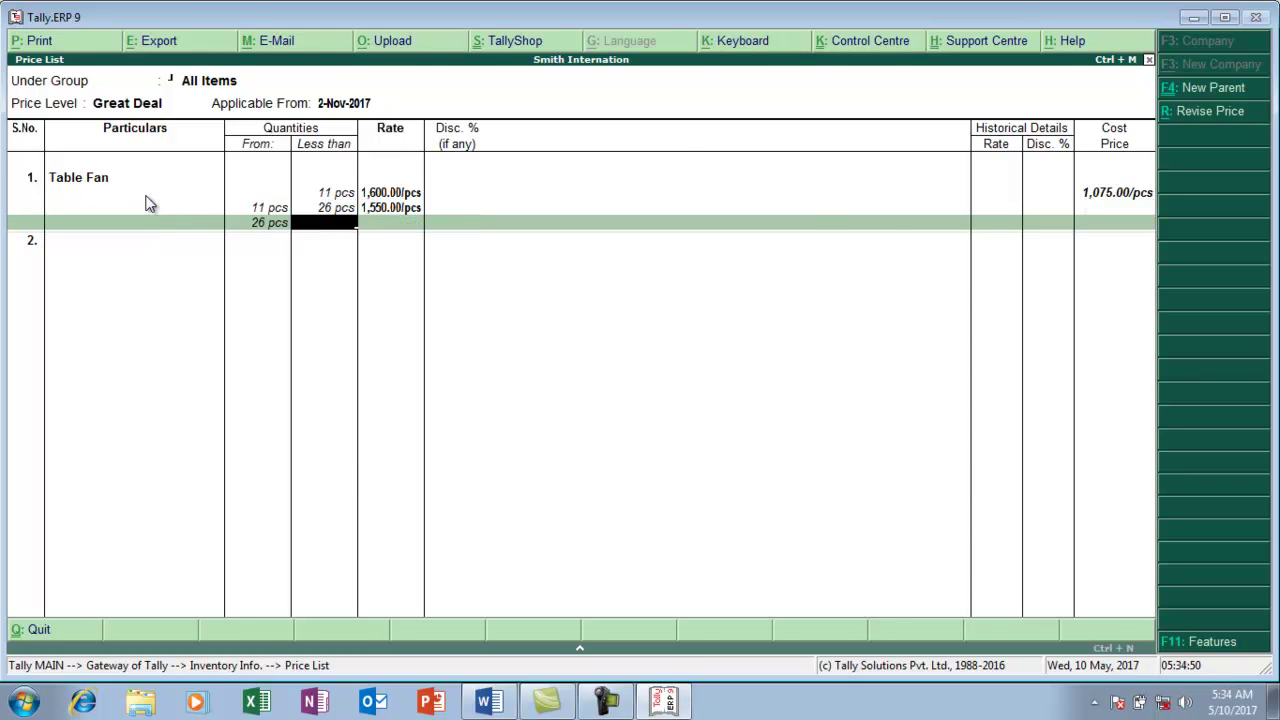
Add the 26–31 pcs slab at 1,550 with a 2% discount.
{"action": "key", "text": "alt+Tab"}
{"action": "key", "text": "alt+Tab"}
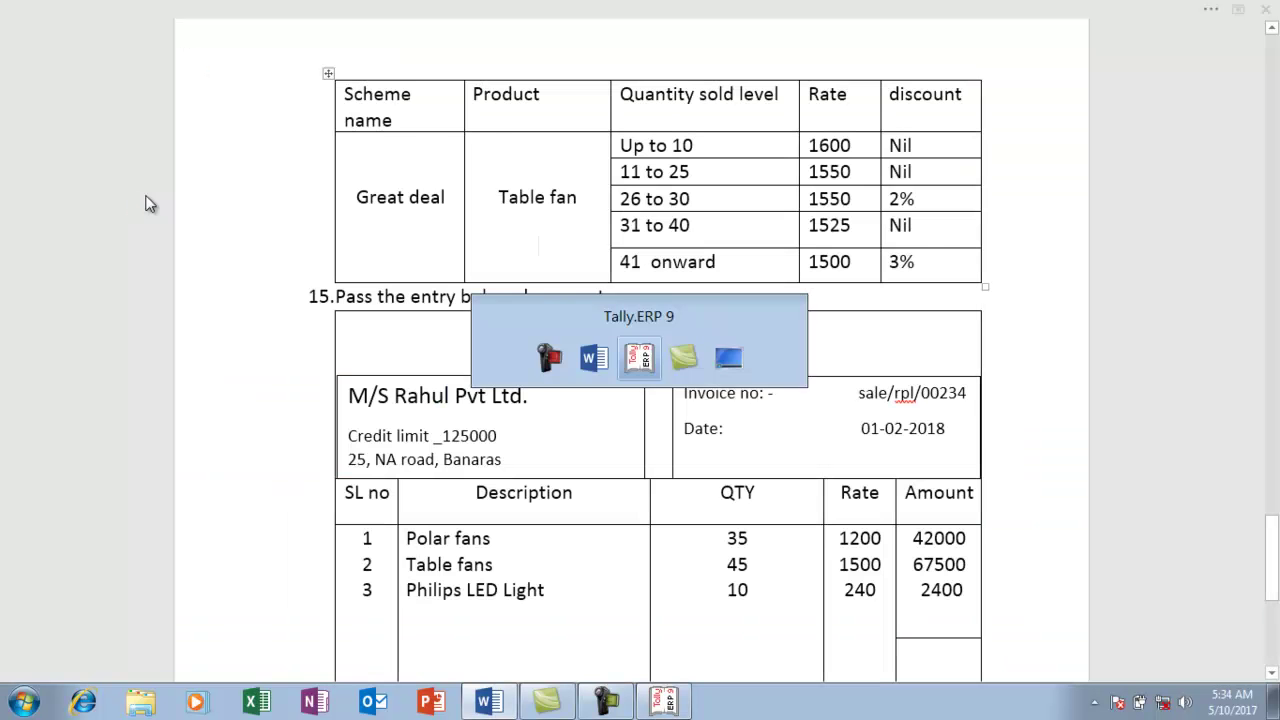
{"action": "type", "text": "31"}
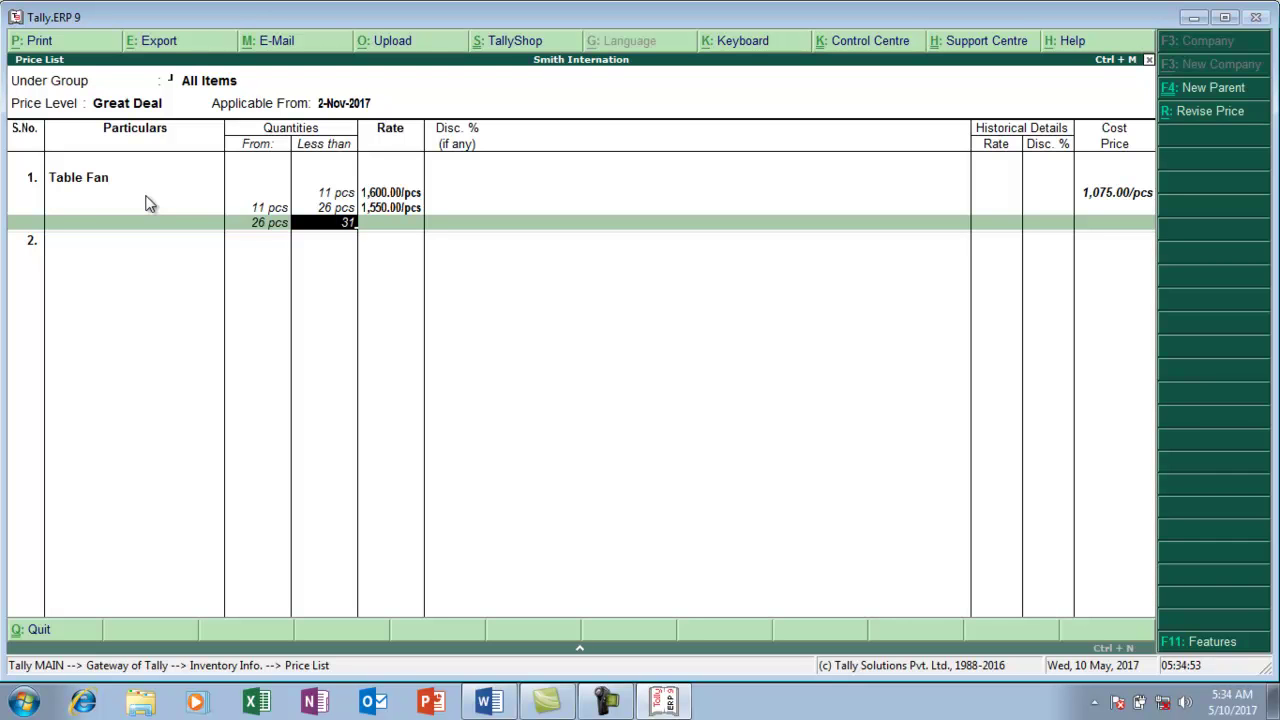
{"action": "key", "text": "Return"}
{"action": "key", "text": "alt+Tab"}
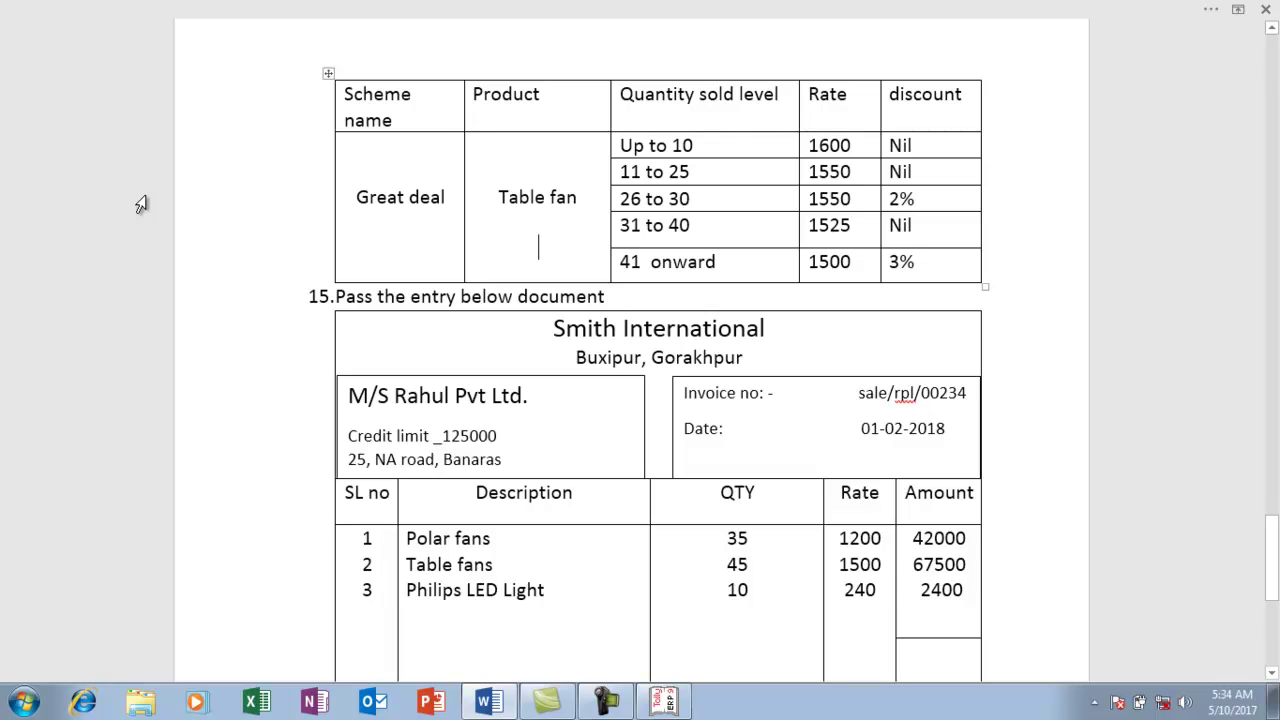
{"action": "key", "text": "alt+Tab"}
{"action": "type", "text": "1550"}
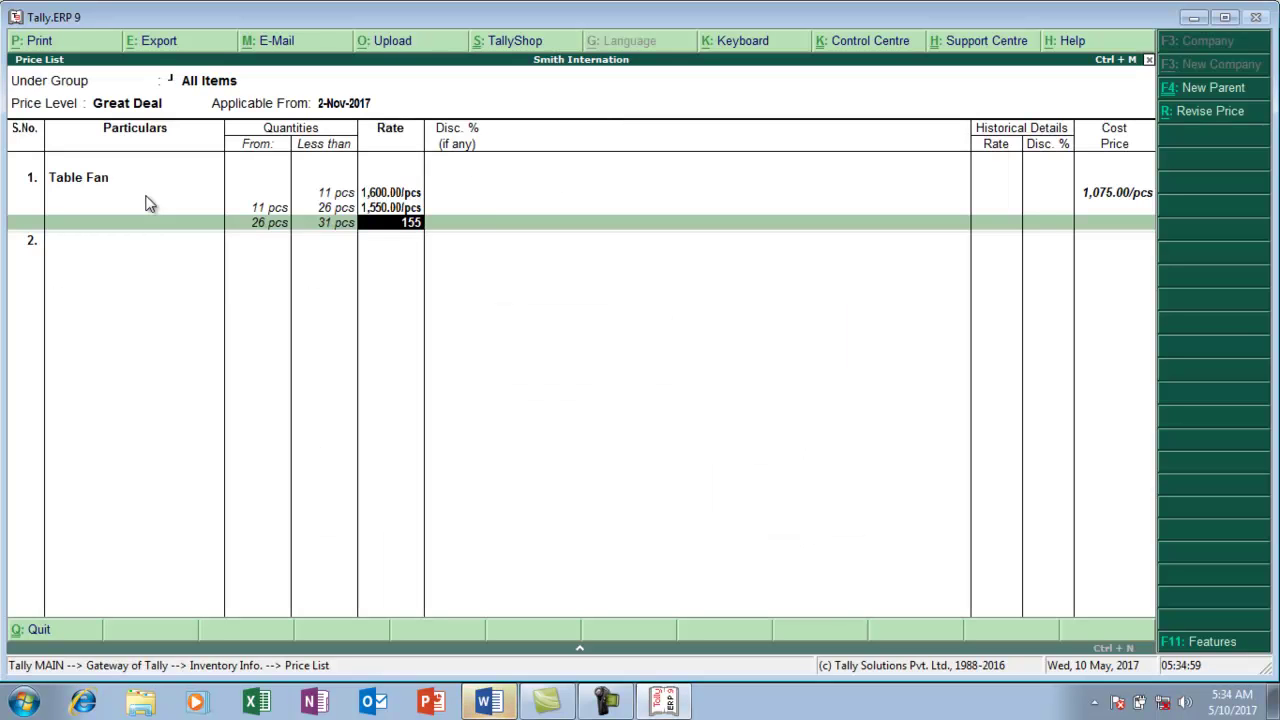
{"action": "key", "text": "Return"}
{"action": "type", "text": "2"}
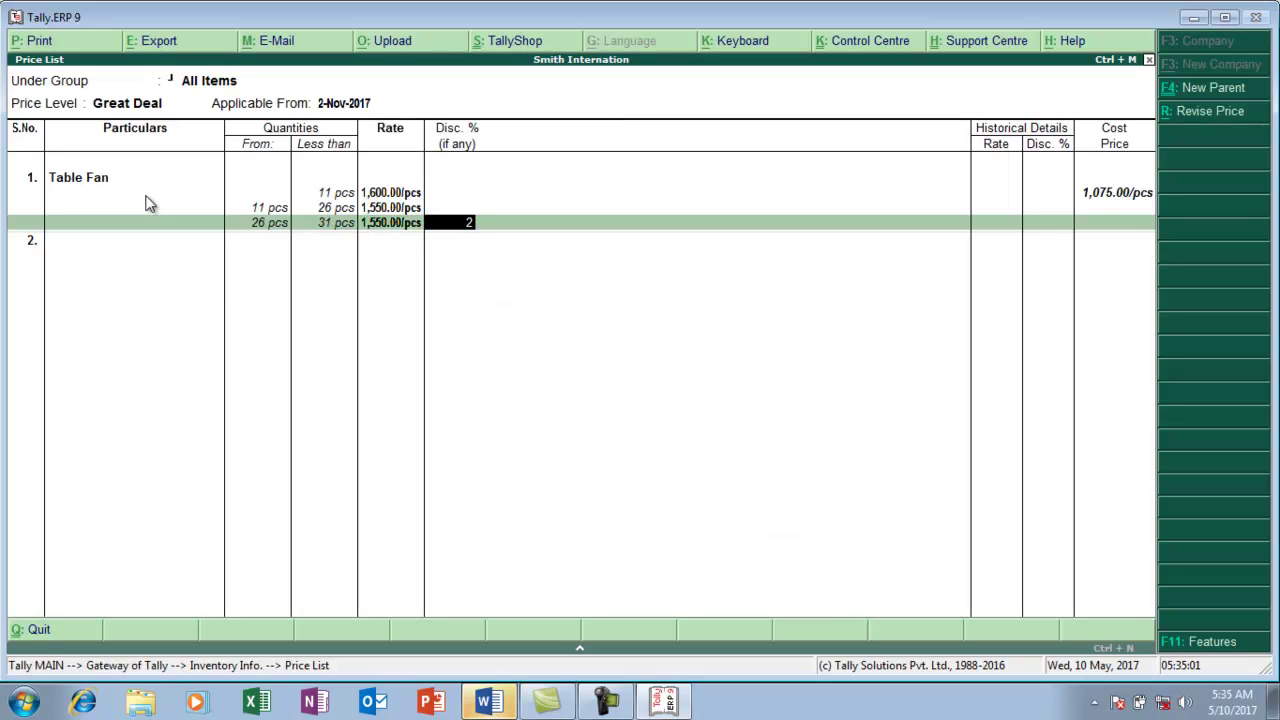
{"action": "key", "text": "Return"}
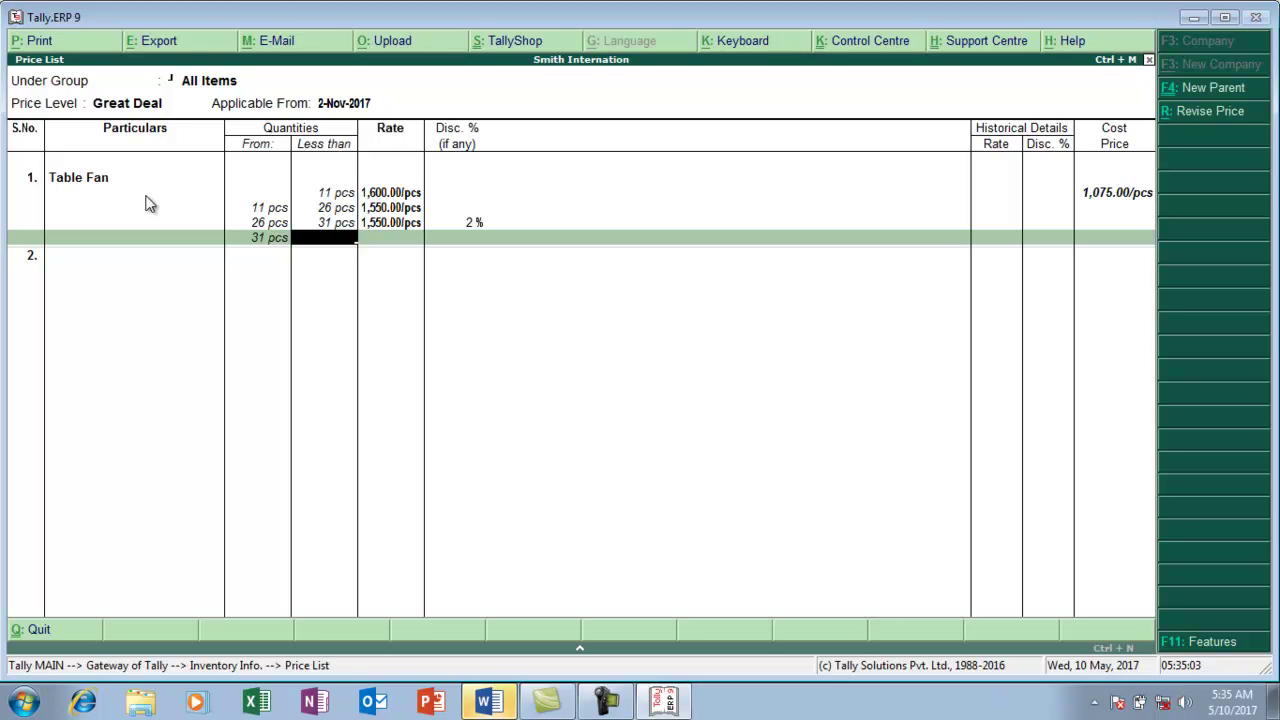
Add the 31–41 pcs slab at 1,525 and 41 pcs onward at 1,500 with 3% discount, then save.
{"action": "type", "text": "41"}
{"action": "key", "text": "Return"}
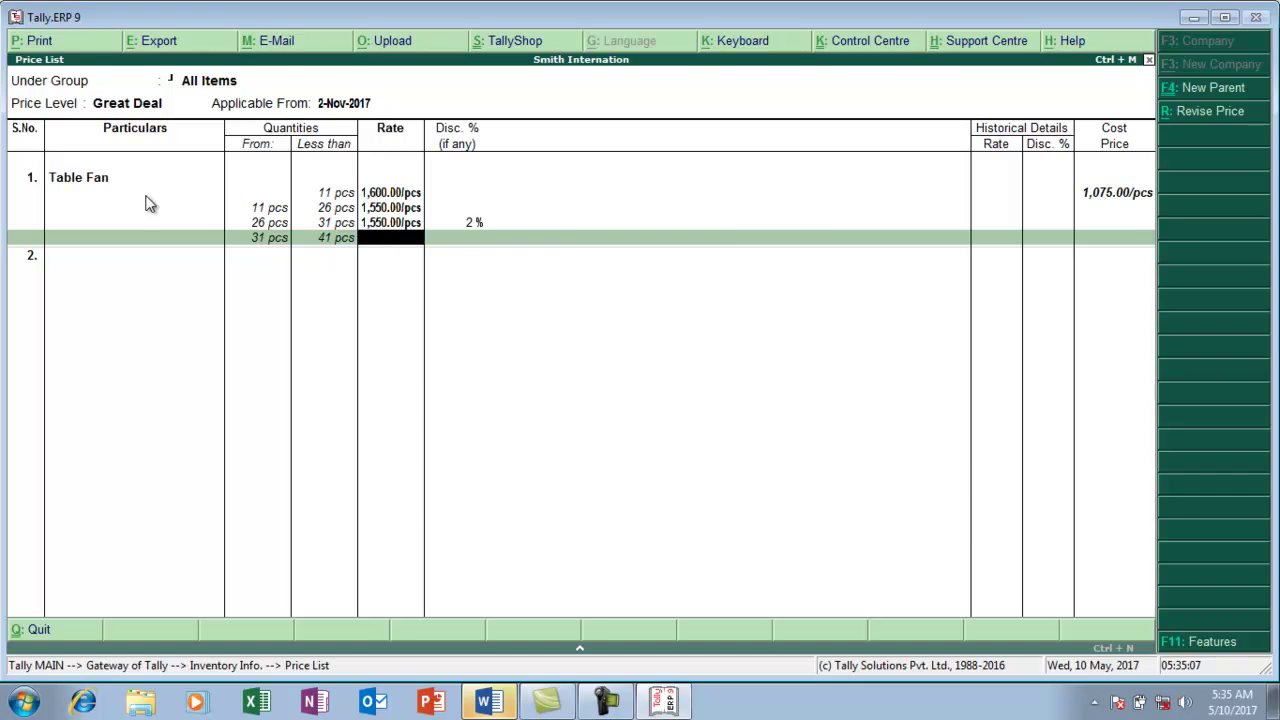
{"action": "key", "text": "alt+Tab"}
{"action": "key", "text": "alt+Tab"}
{"action": "type", "text": "1525"}
{"action": "key", "text": "Return"}
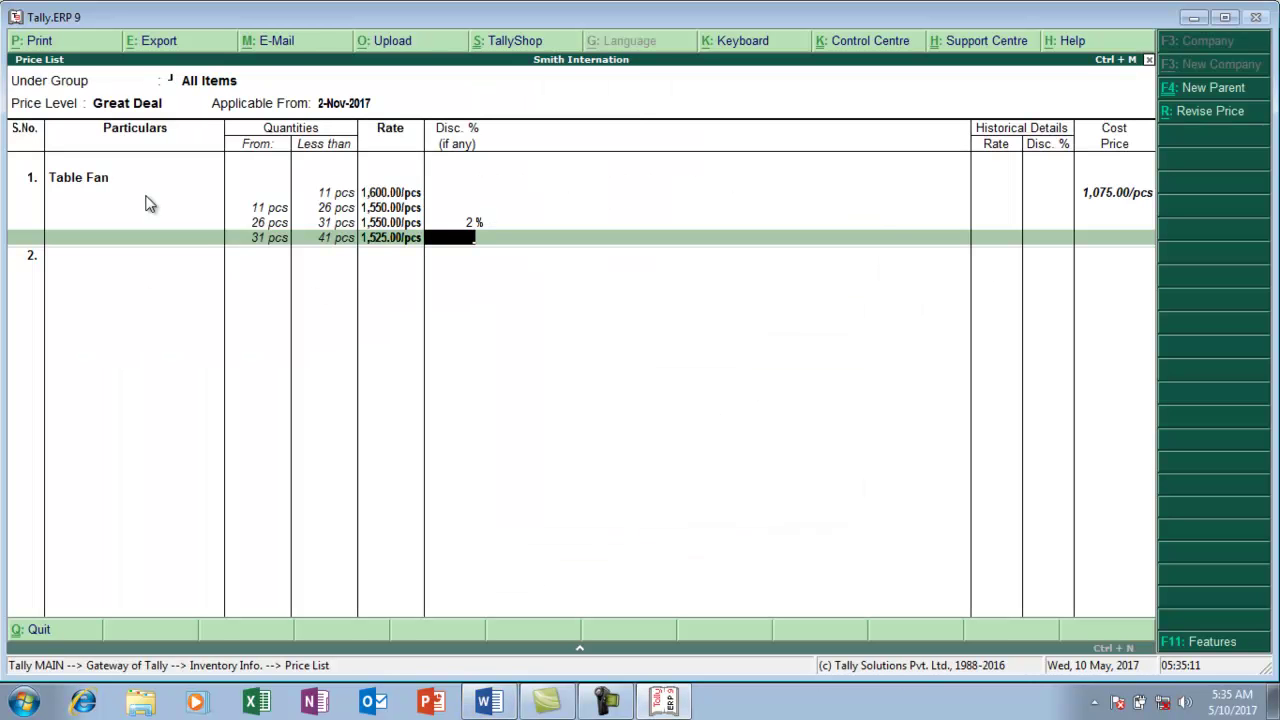
{"action": "key", "text": "Return"}
{"action": "key", "text": "Return"}
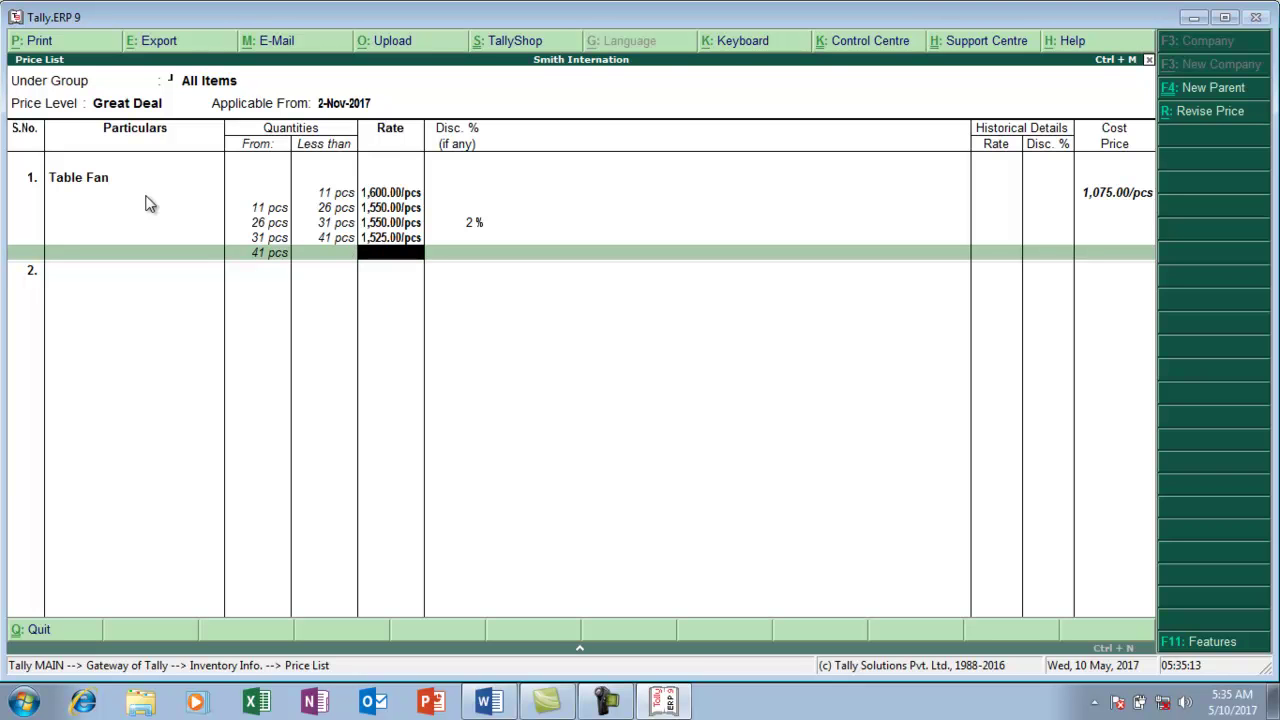
{"action": "type", "text": "1500"}
{"action": "key", "text": "alt+Tab"}
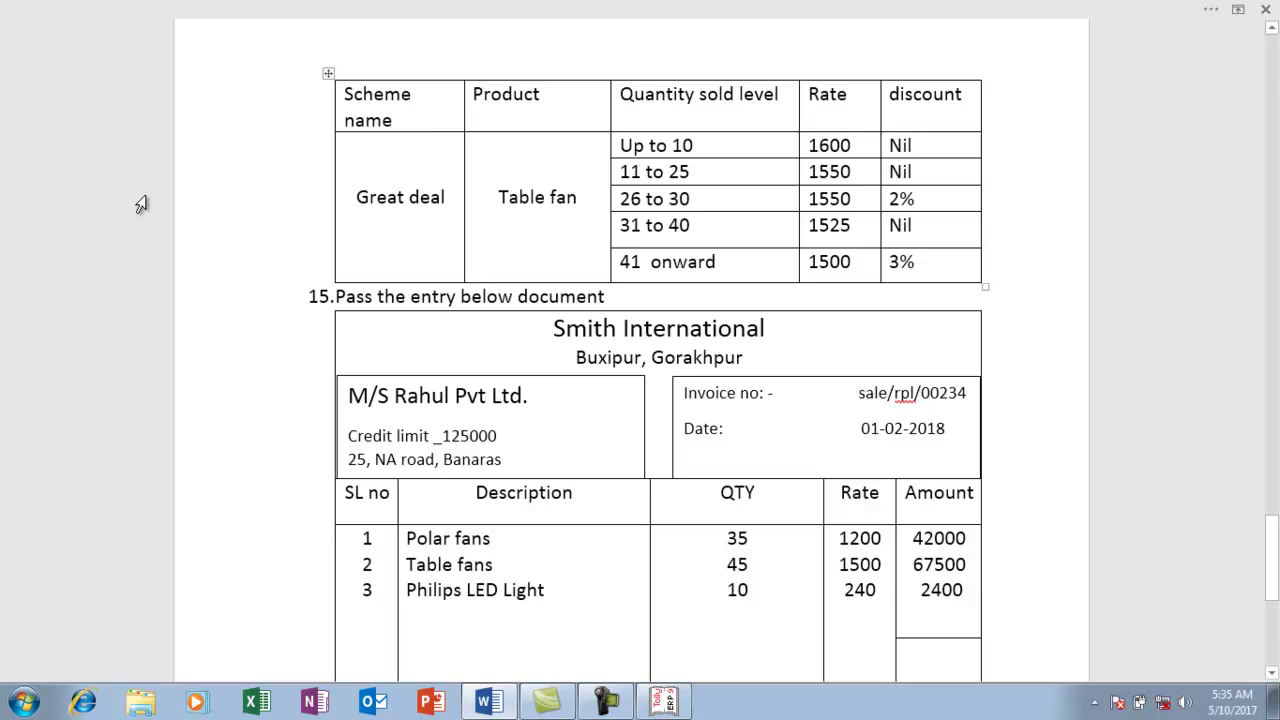
{"action": "key", "text": "alt+Tab"}
{"action": "key", "text": "Return"}
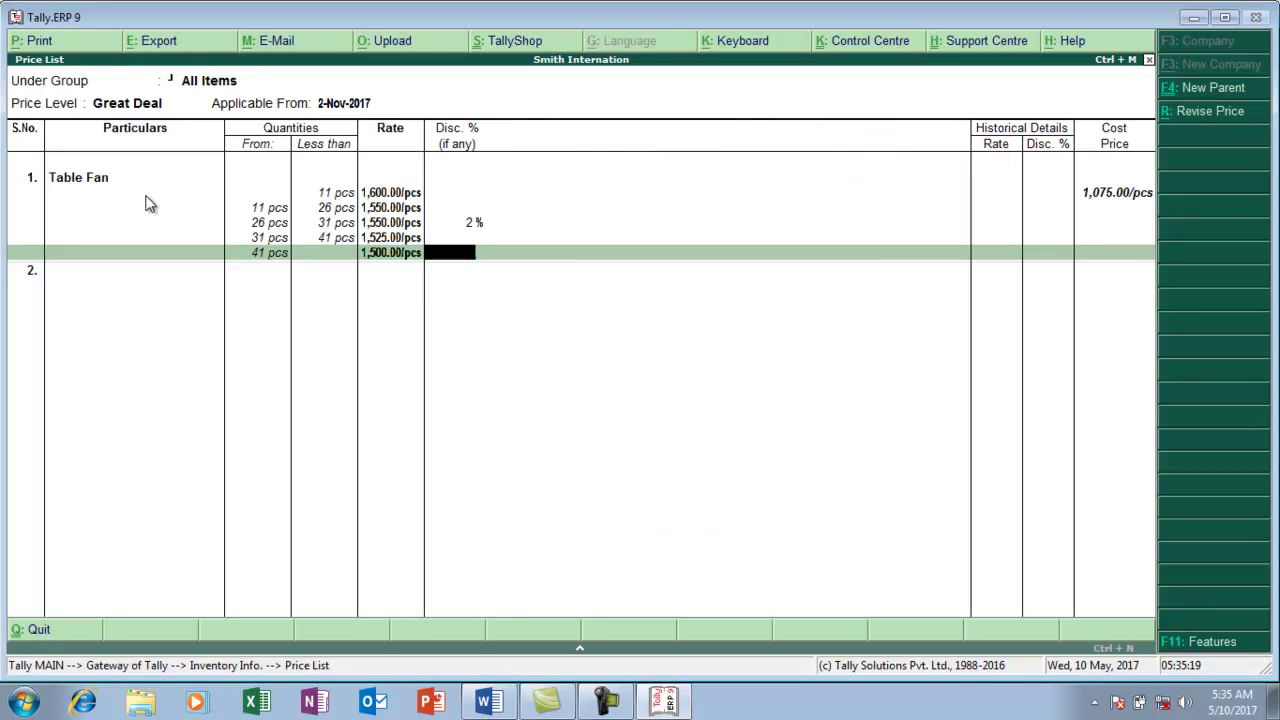
{"action": "type", "text": "3"}
{"action": "key", "text": "Return"}
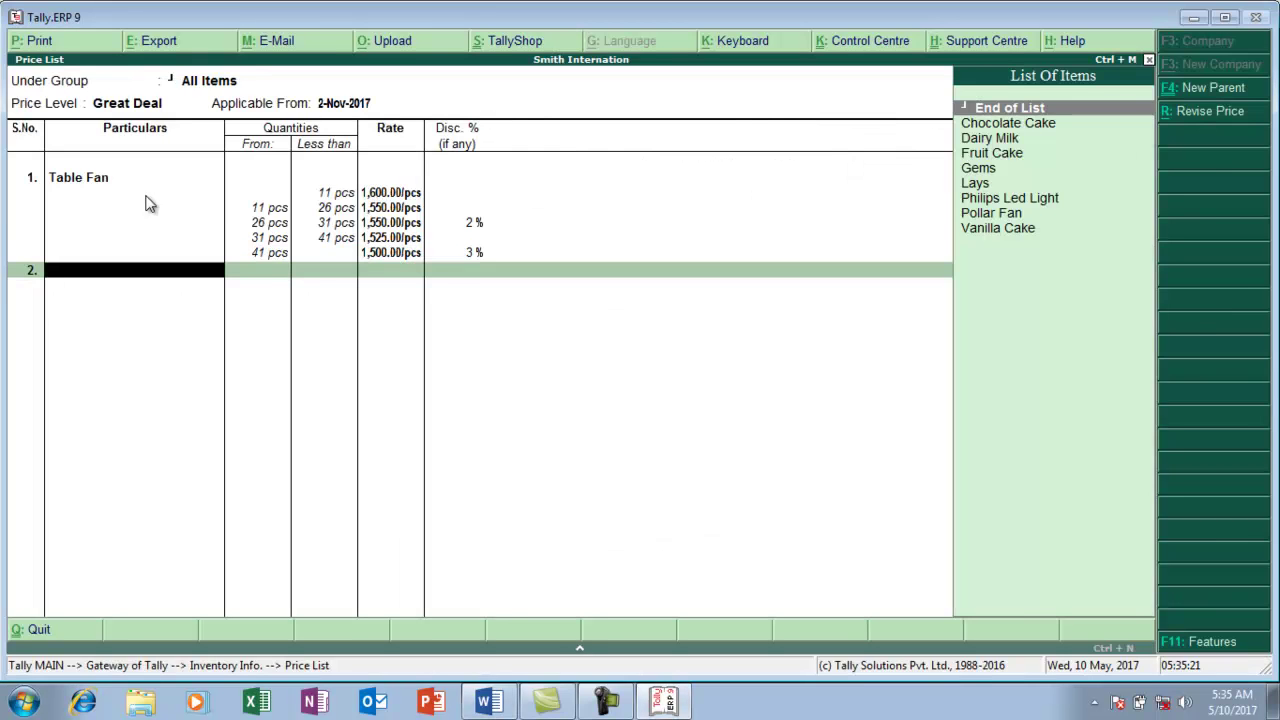
{"action": "key", "text": "Return"}
{"action": "key", "text": "Return"}
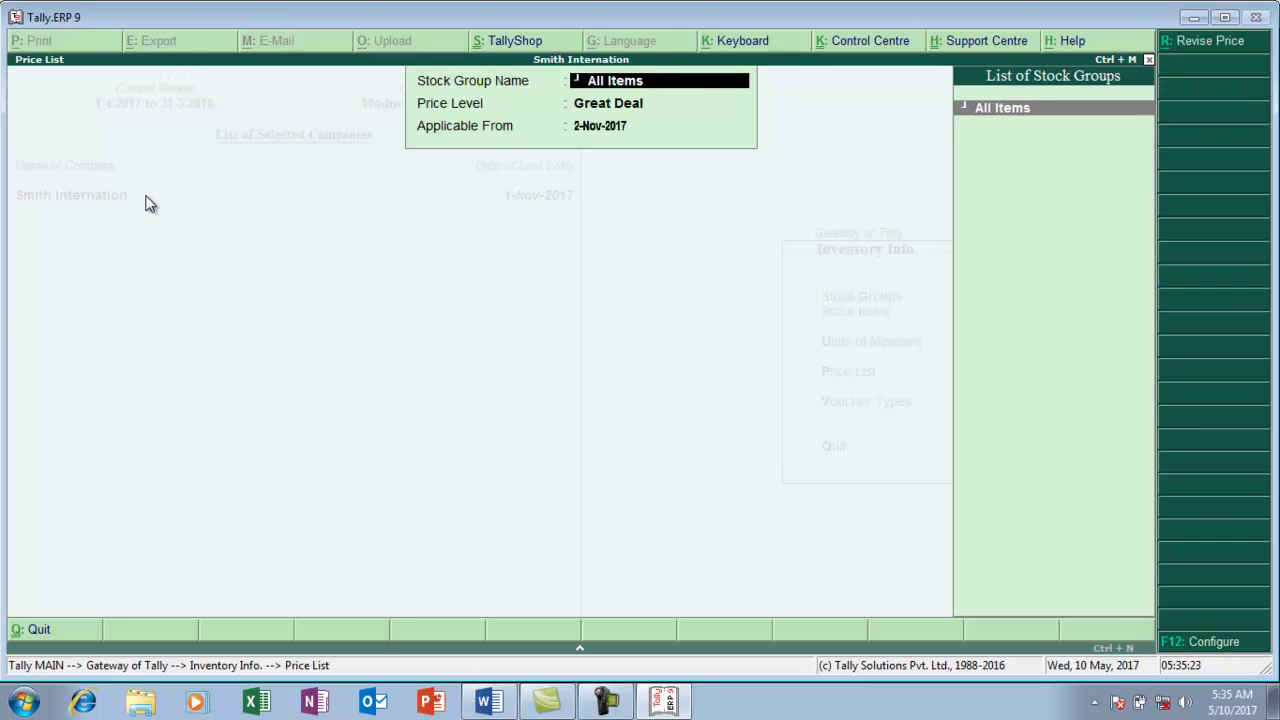
Leave the price list and scroll Word to task 15, the 01-02-2018 fan and LED invoice.
{"action": "key", "text": "Escape"}
{"action": "key", "text": "Escape"}
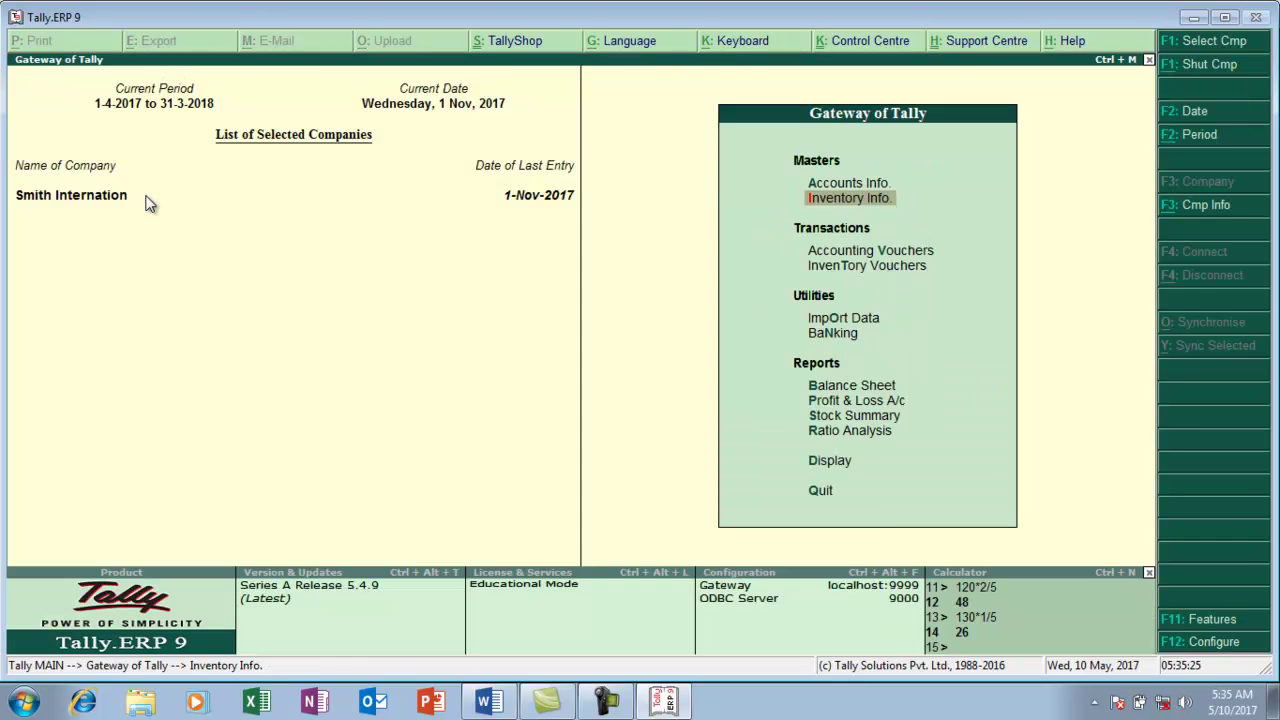
{"action": "key", "text": "alt+Tab"}
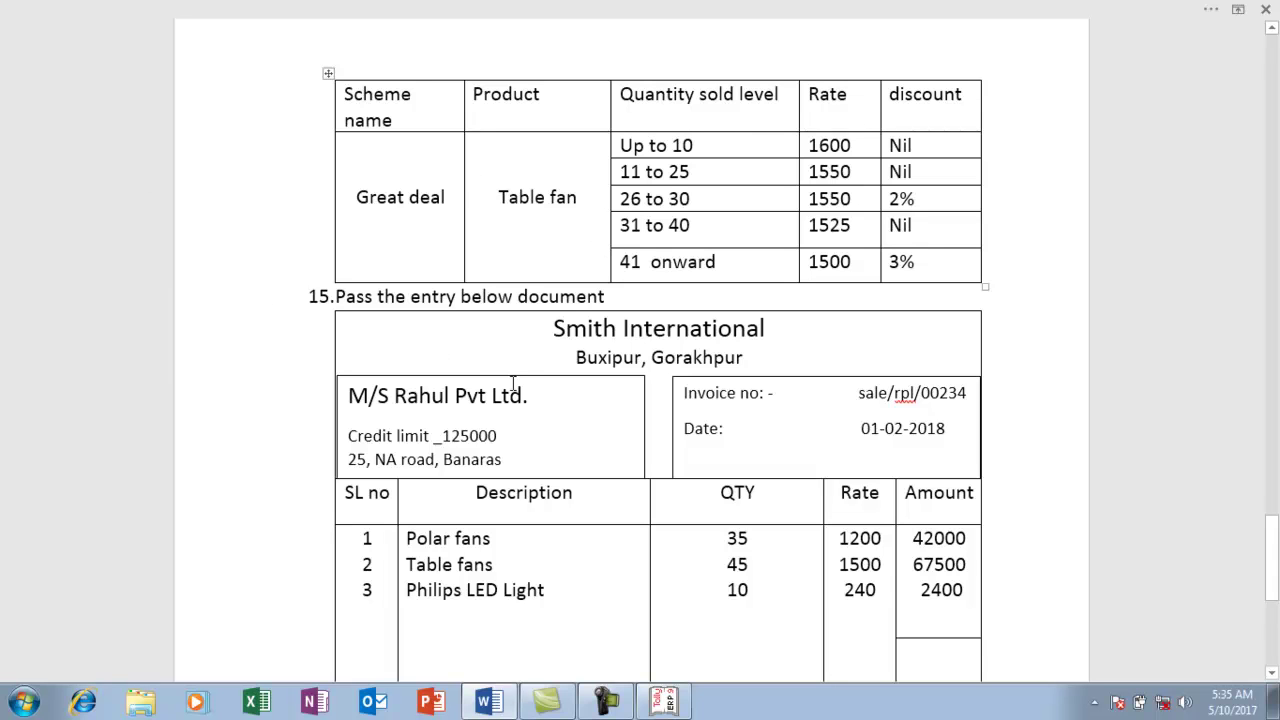
{"action": "left_click_drag", "start_coordinate": [1272, 586], "coordinate": [1273, 605]}
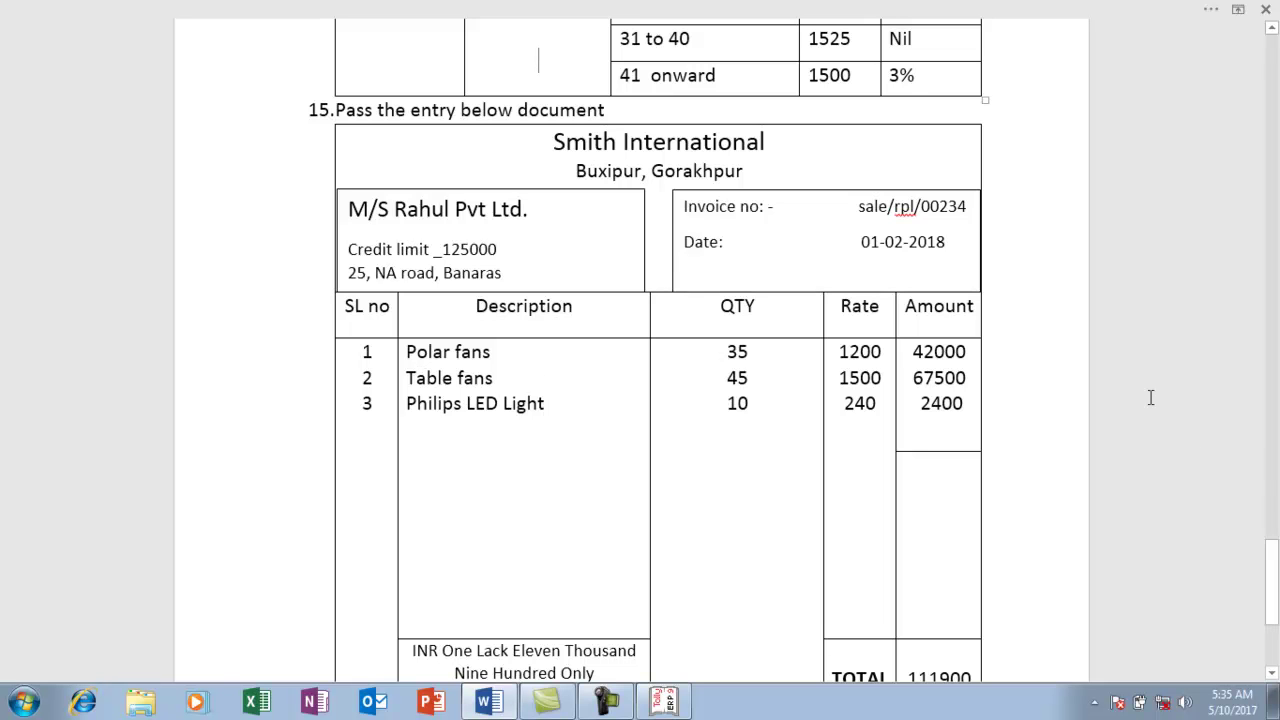
Scroll through the Smith International invoice table in Word, then return to Tally.
{"action": "left_click_drag", "start_coordinate": [1275, 605], "coordinate": [1275, 610]}
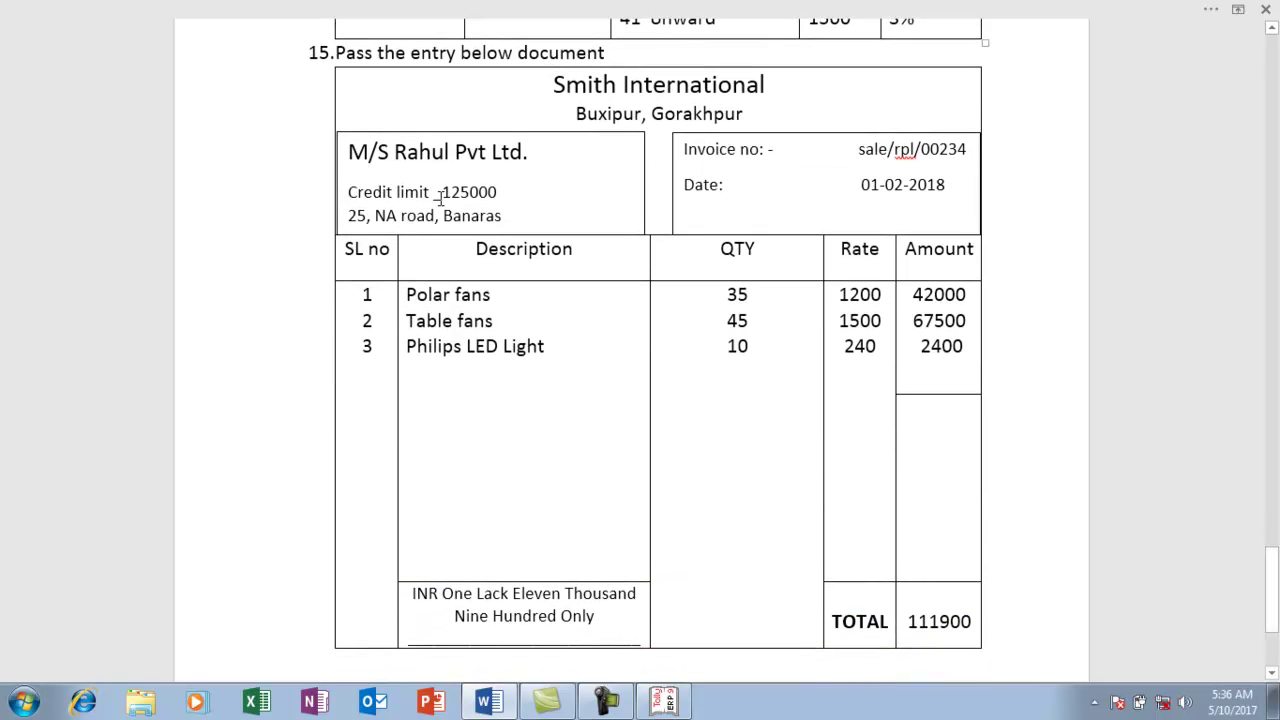
{"action": "key", "text": "alt+Tab"}
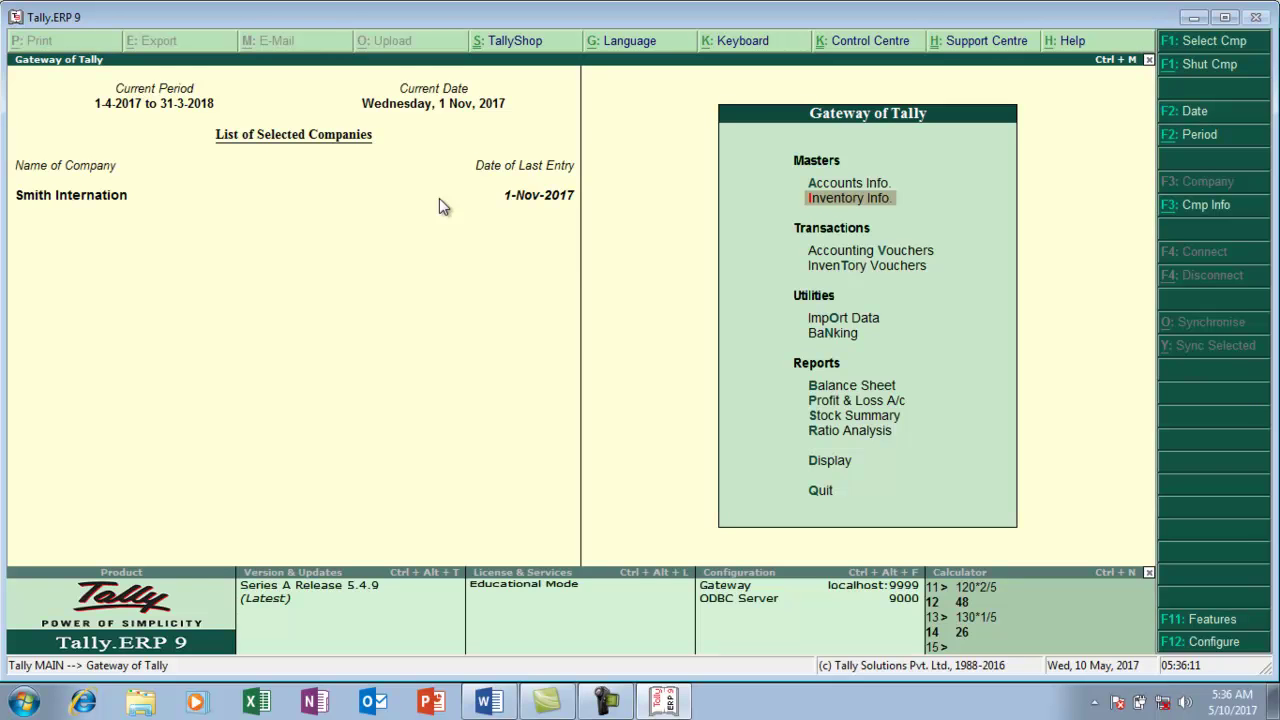
Review the company's F11 Accounting Features and quit without changes.
{"action": "key", "text": "F11"}
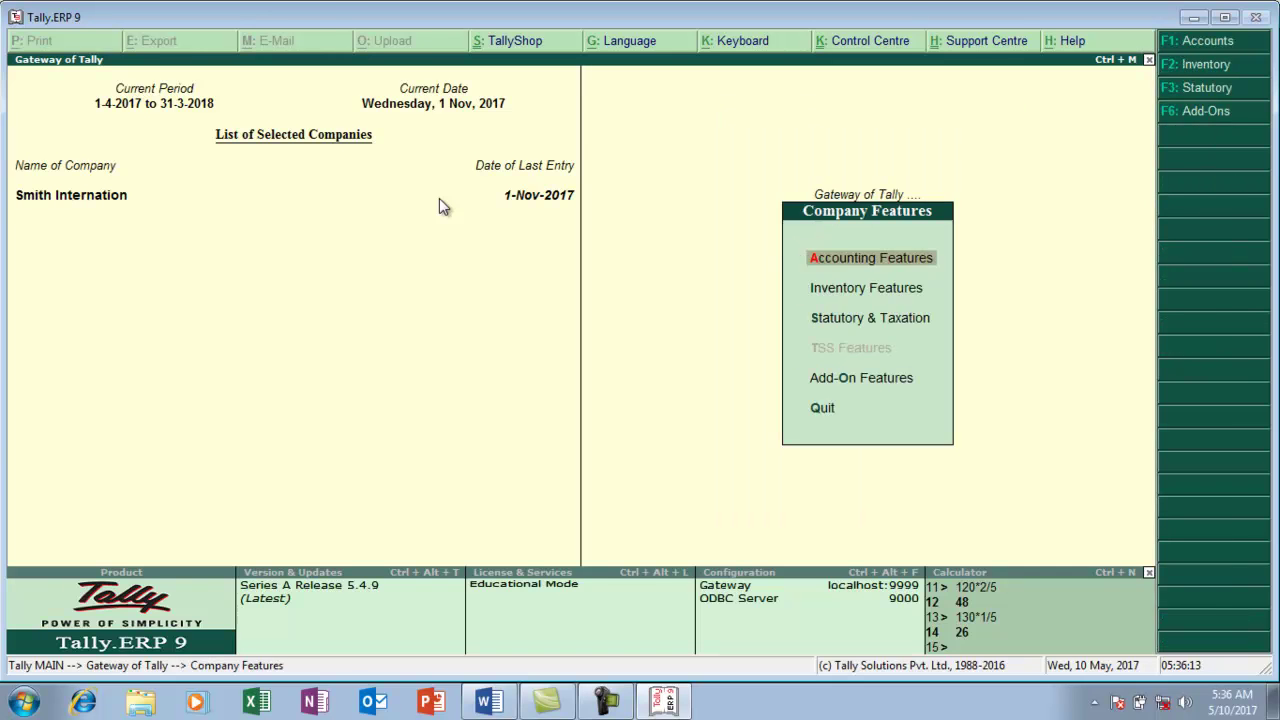
{"action": "key", "text": "Return"}
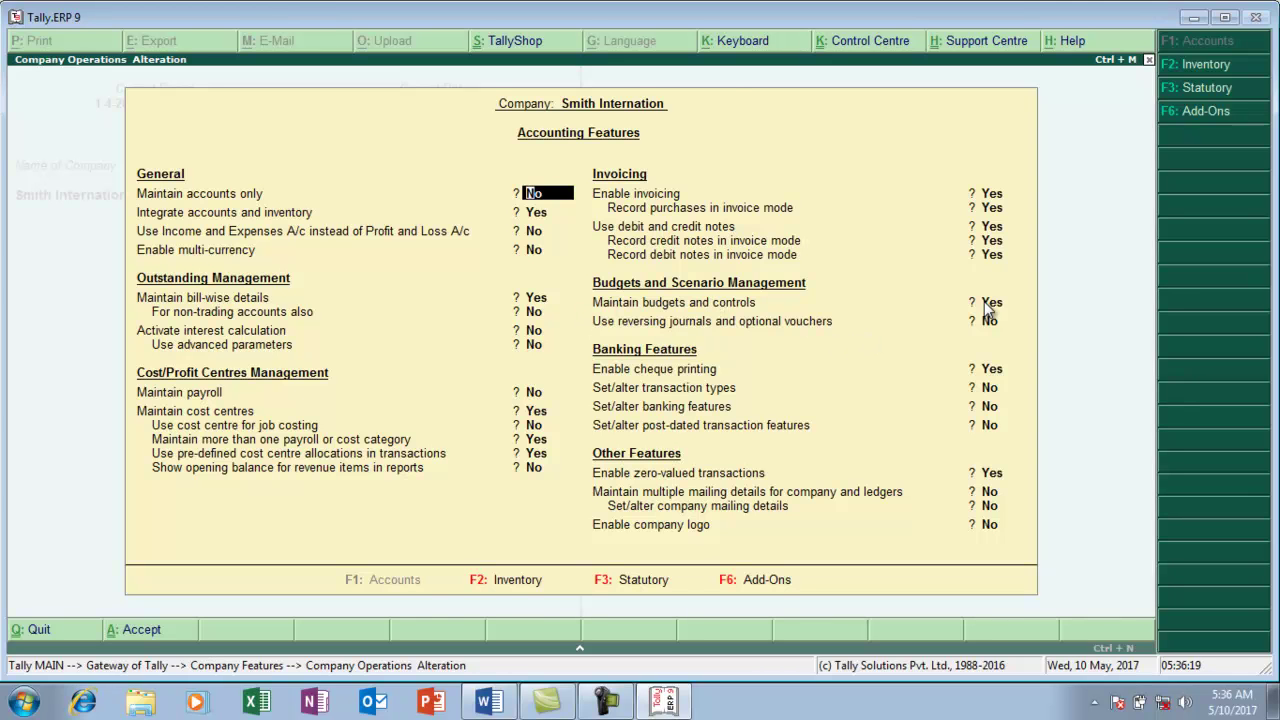
{"action": "key", "text": "alt+Tab"}
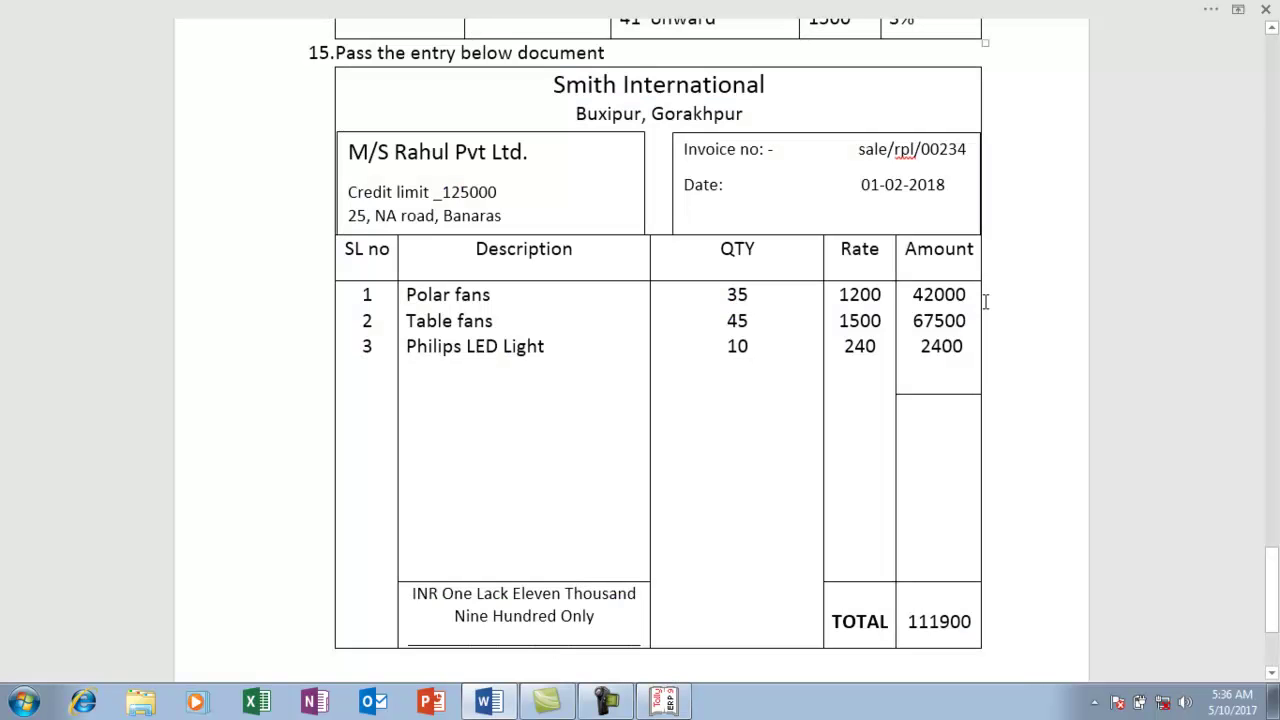
{"action": "key", "text": "alt+Tab"}
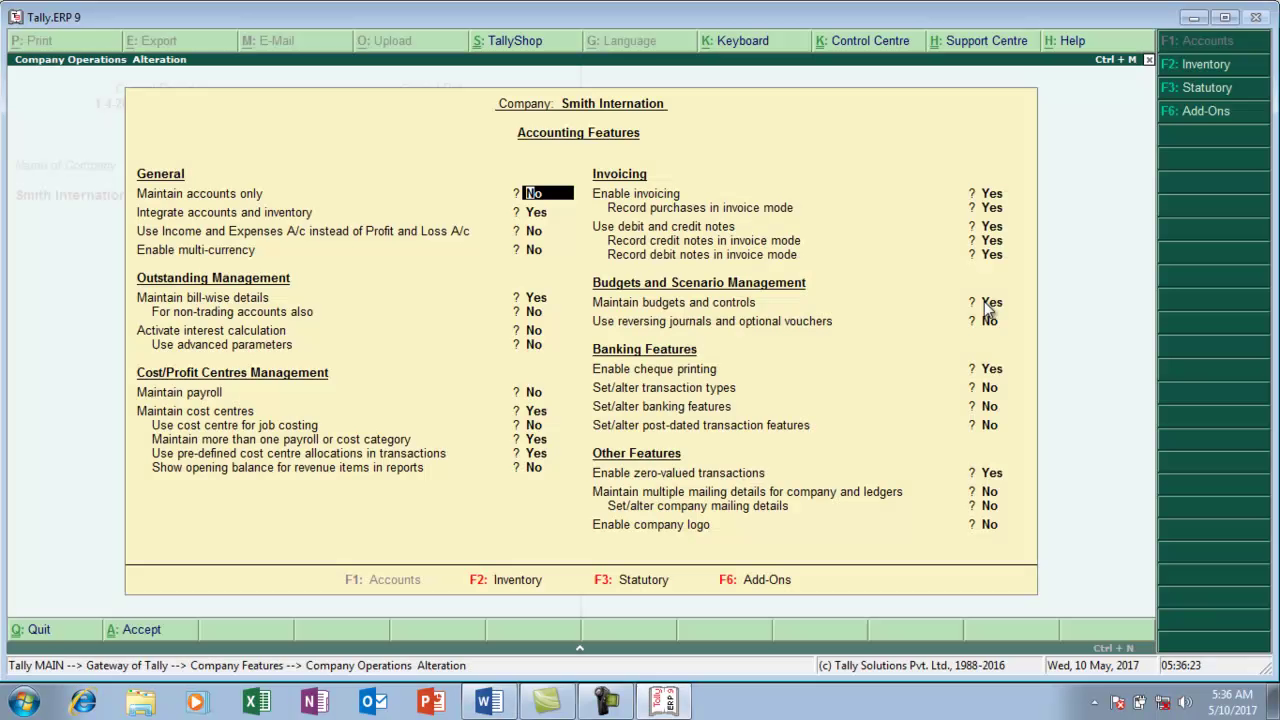
{"action": "key", "text": "Escape"}
{"action": "key", "text": "Return"}
{"action": "key", "text": "Escape"}
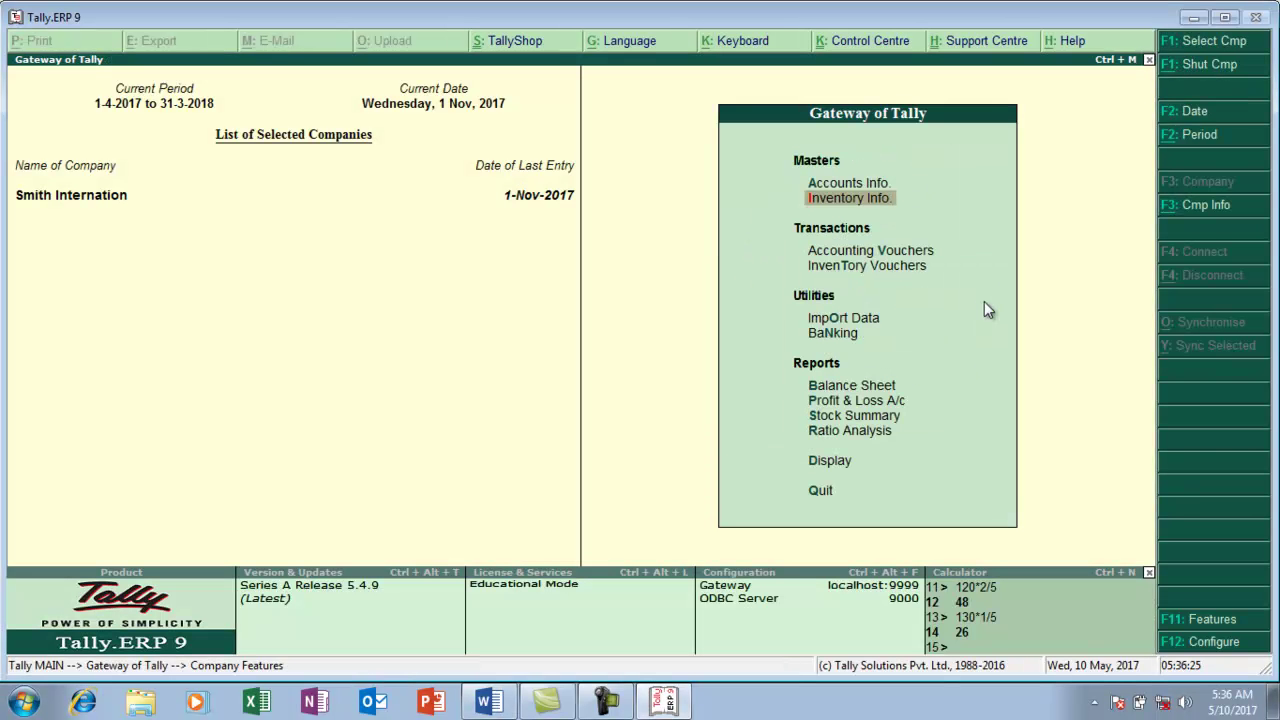
Open Accounting Vouchers from the Gateway of Tally.
{"action": "key", "text": "Down"}
{"action": "key", "text": "Down"}
{"action": "key", "text": "Up"}
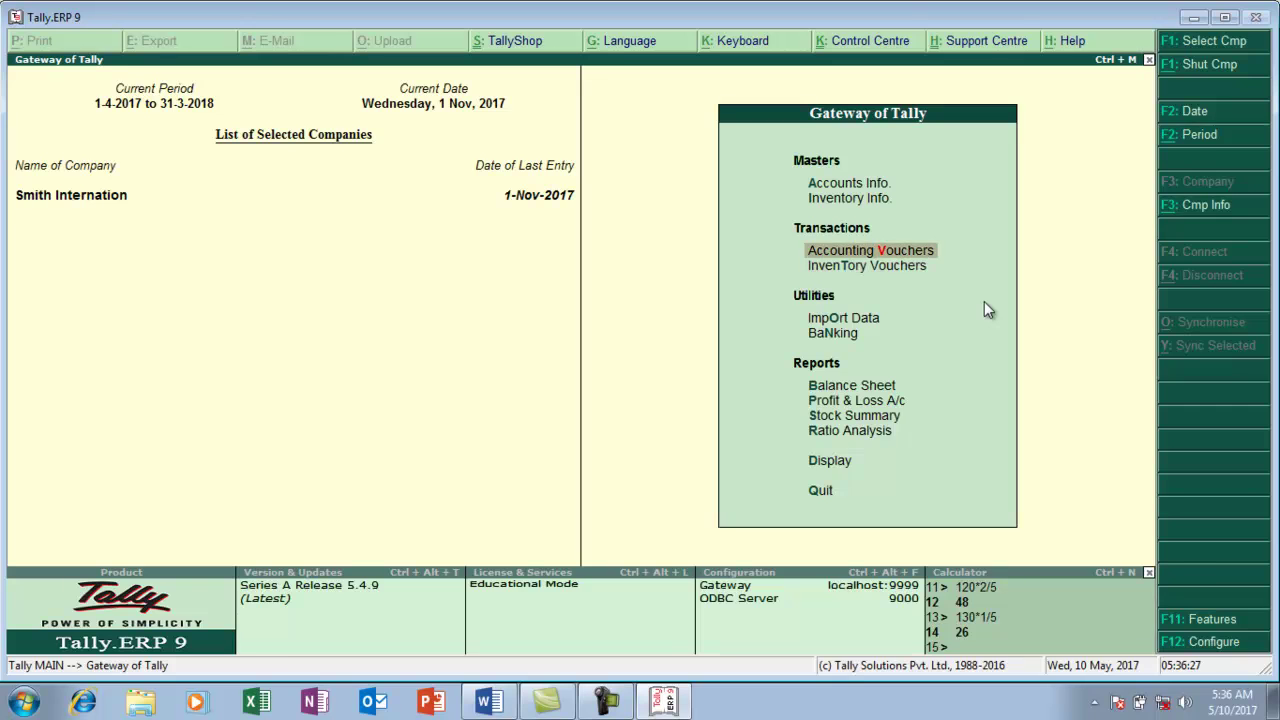
{"action": "key", "text": "Return"}
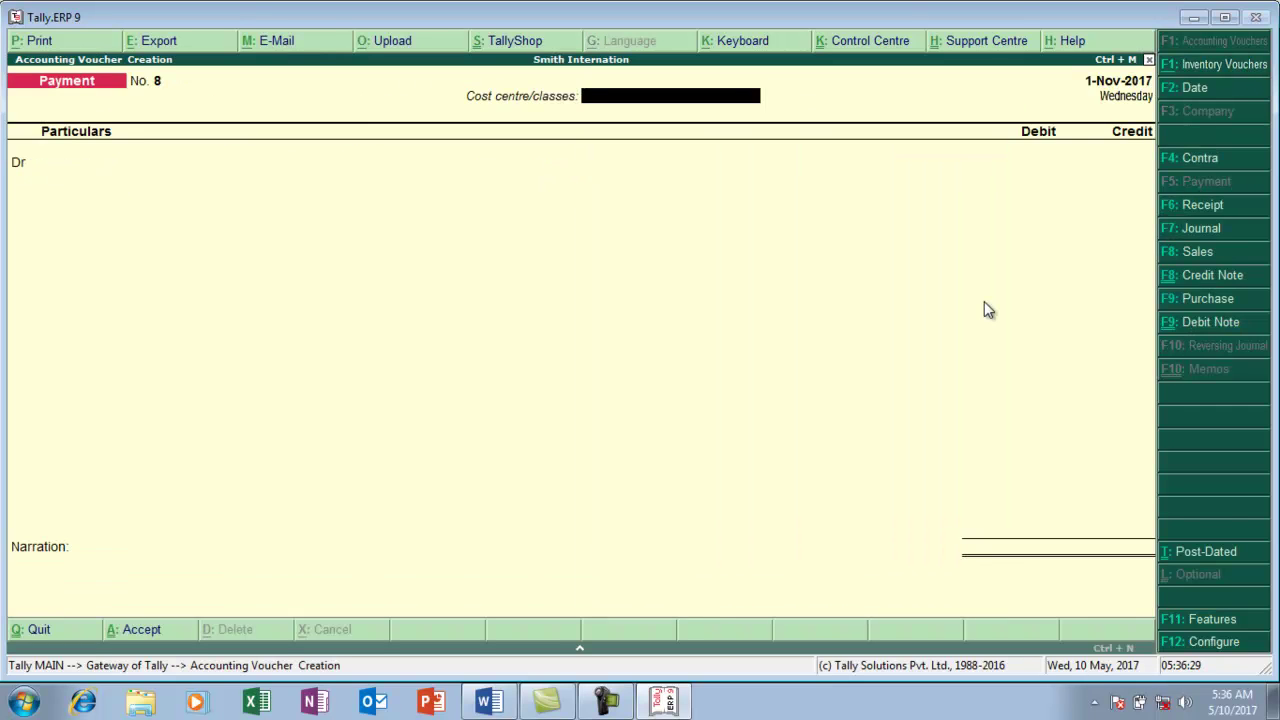
Switch to a Sales voucher and set its date to 1-Feb-2018.
{"action": "key", "text": "F8"}
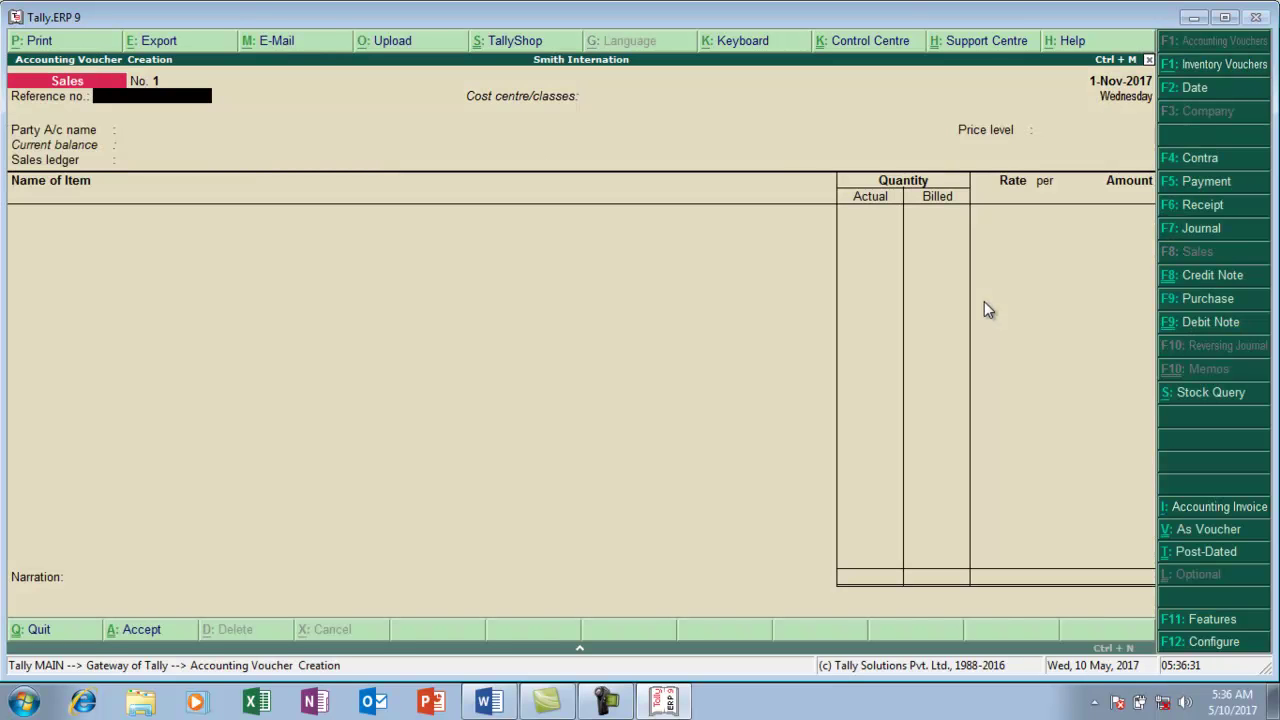
{"action": "key", "text": "alt+Tab"}
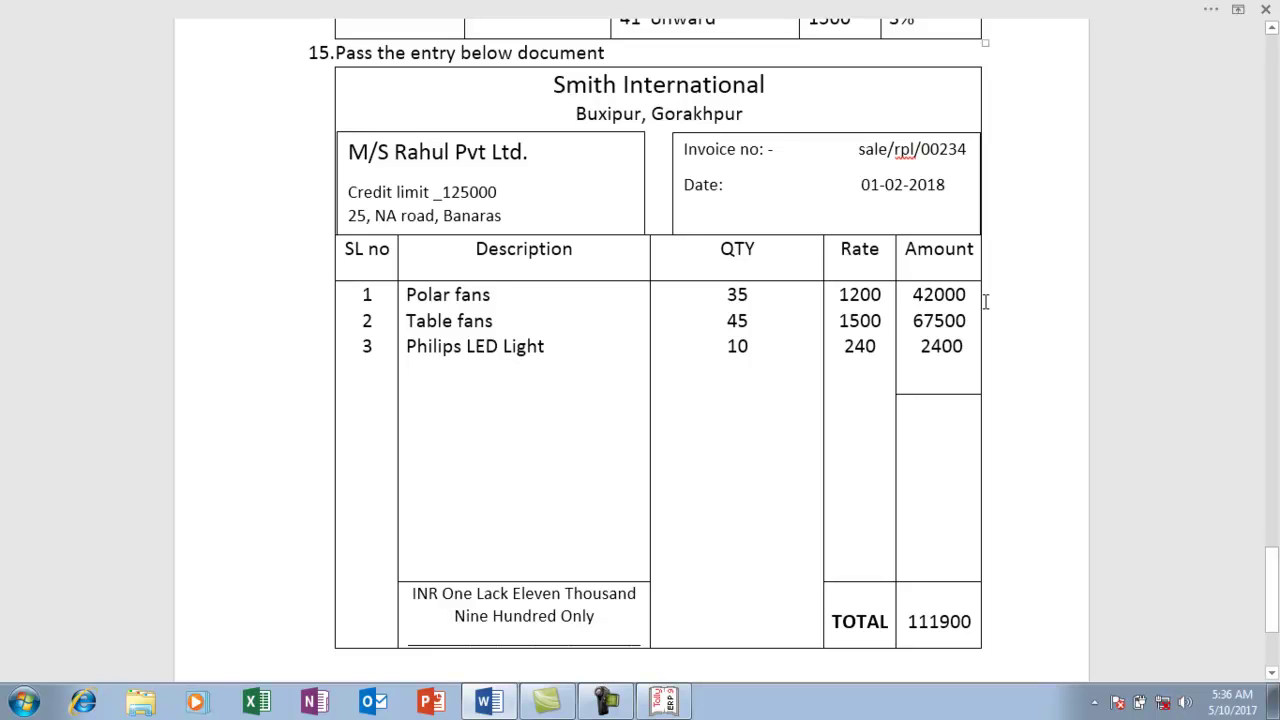
{"action": "key", "text": "alt+Tab"}
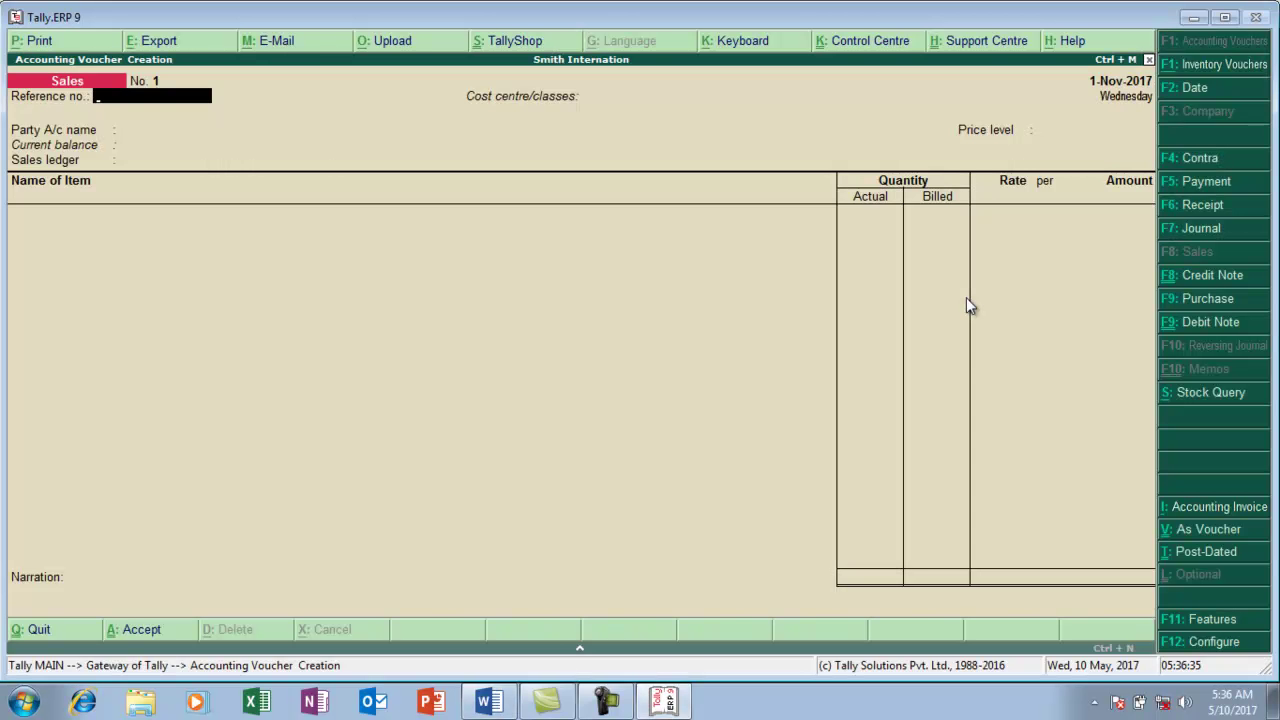
{"action": "type", "text": "1-"}
{"action": "key", "text": "F2"}
{"action": "type", "text": "1-3"}
{"action": "key", "text": "BackSpace"}
{"action": "key", "text": "BackSpace"}
{"action": "key", "text": "BackSpace"}
{"action": "type", "text": "1-2"}
{"action": "key", "text": "Return"}
Enter reference sle/rpl/0234 and begin a new party ledger from Party A/c name.
{"action": "key", "text": "alt+Tab"}
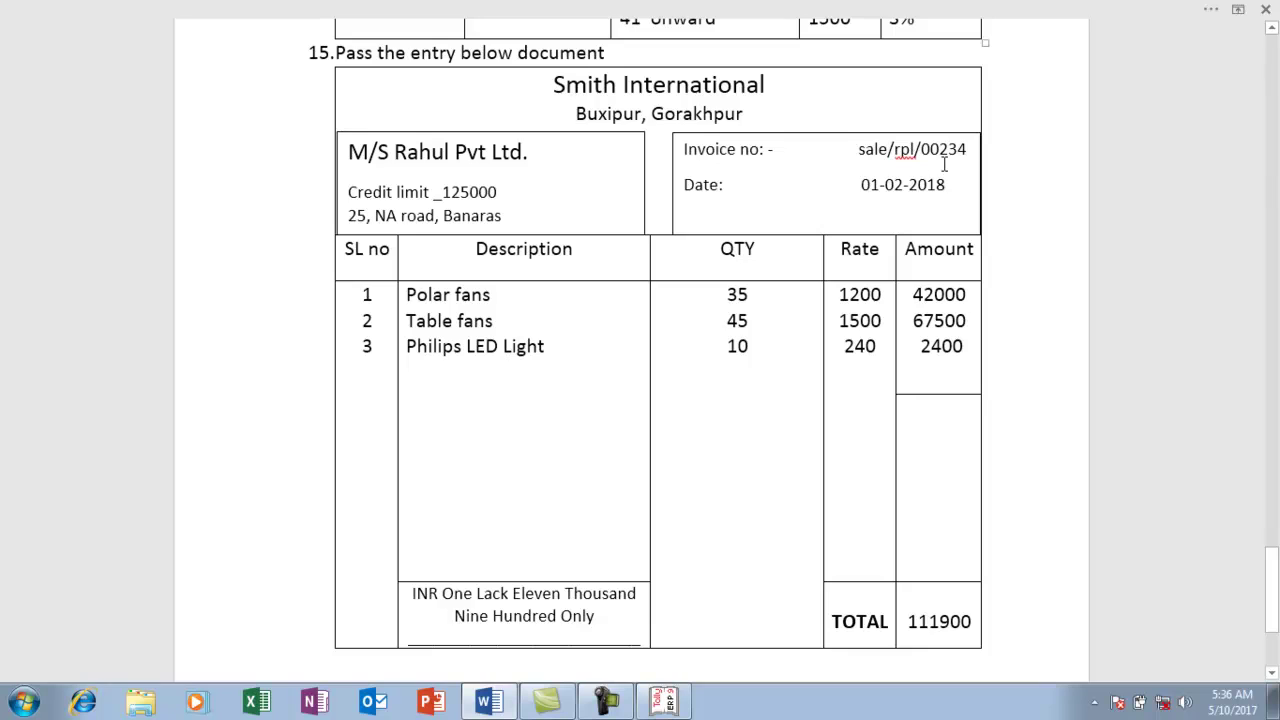
{"action": "key", "text": "alt+Tab"}
{"action": "type", "text": "sle/"}
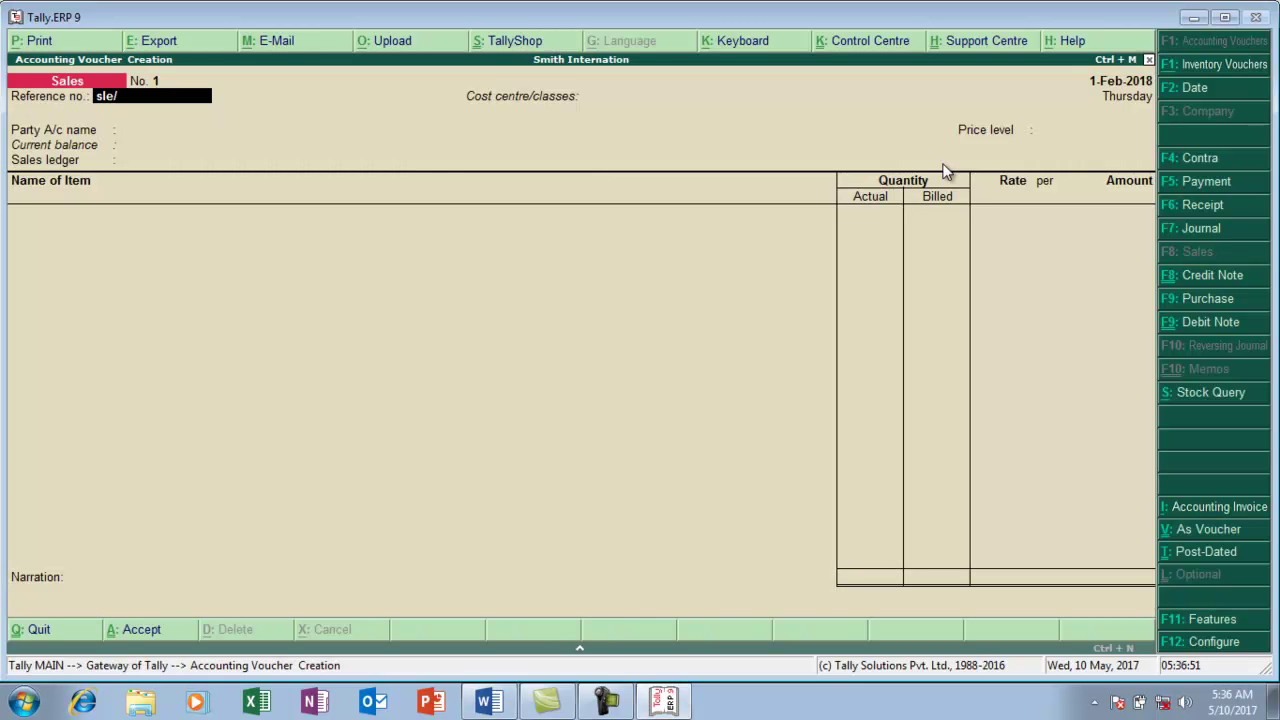
{"action": "type", "text": "rpl/0234"}
{"action": "key", "text": "Return"}
{"action": "key", "text": "Return"}
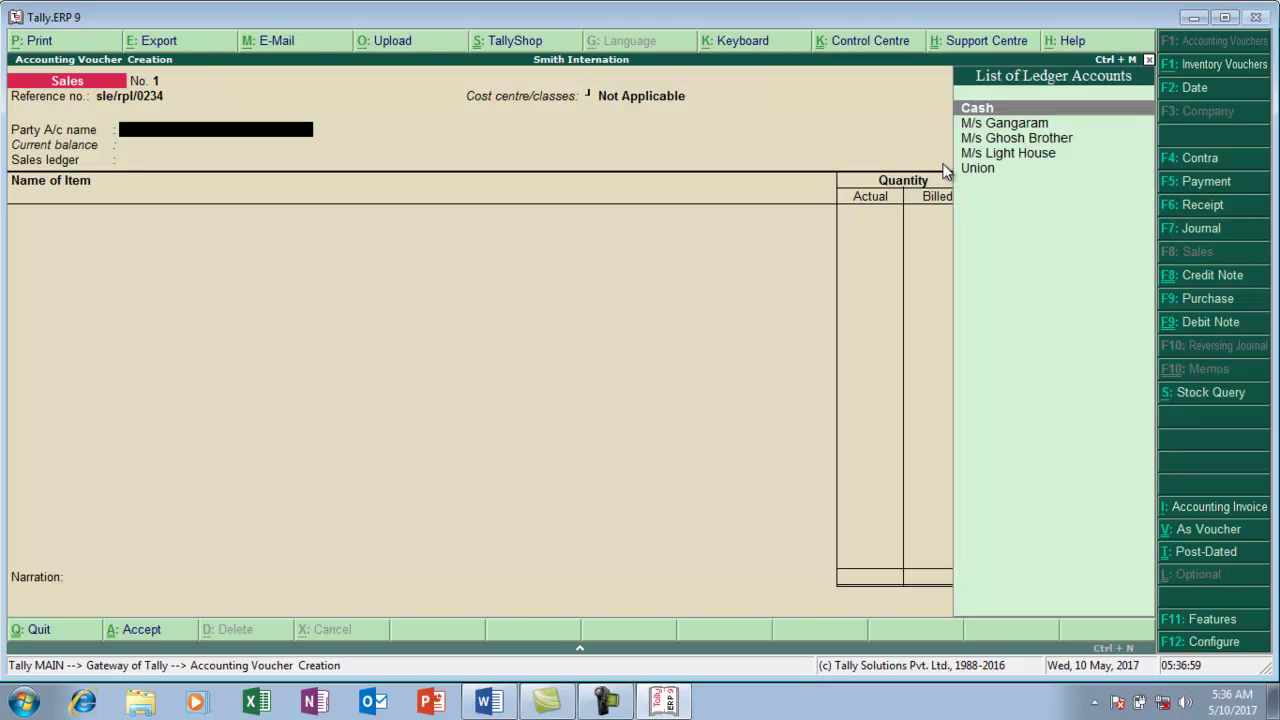
{"action": "key", "text": "alt+Tab"}
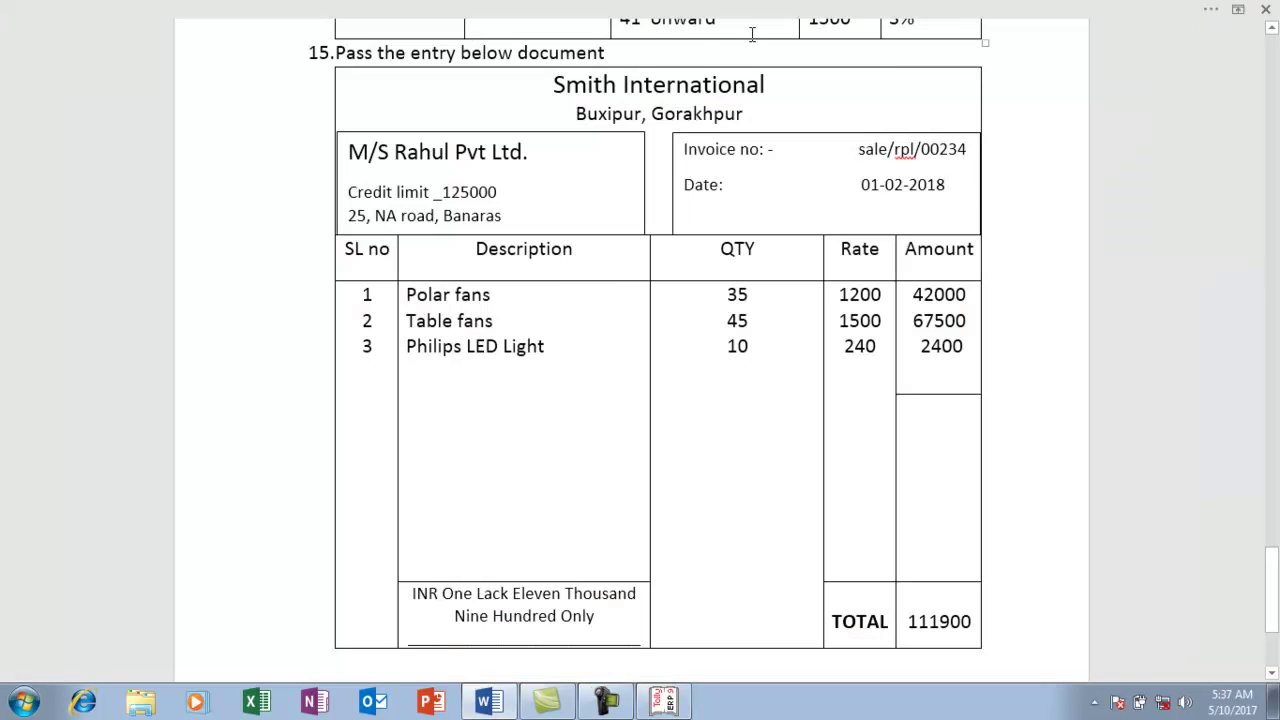
{"action": "key", "text": "alt+Tab"}
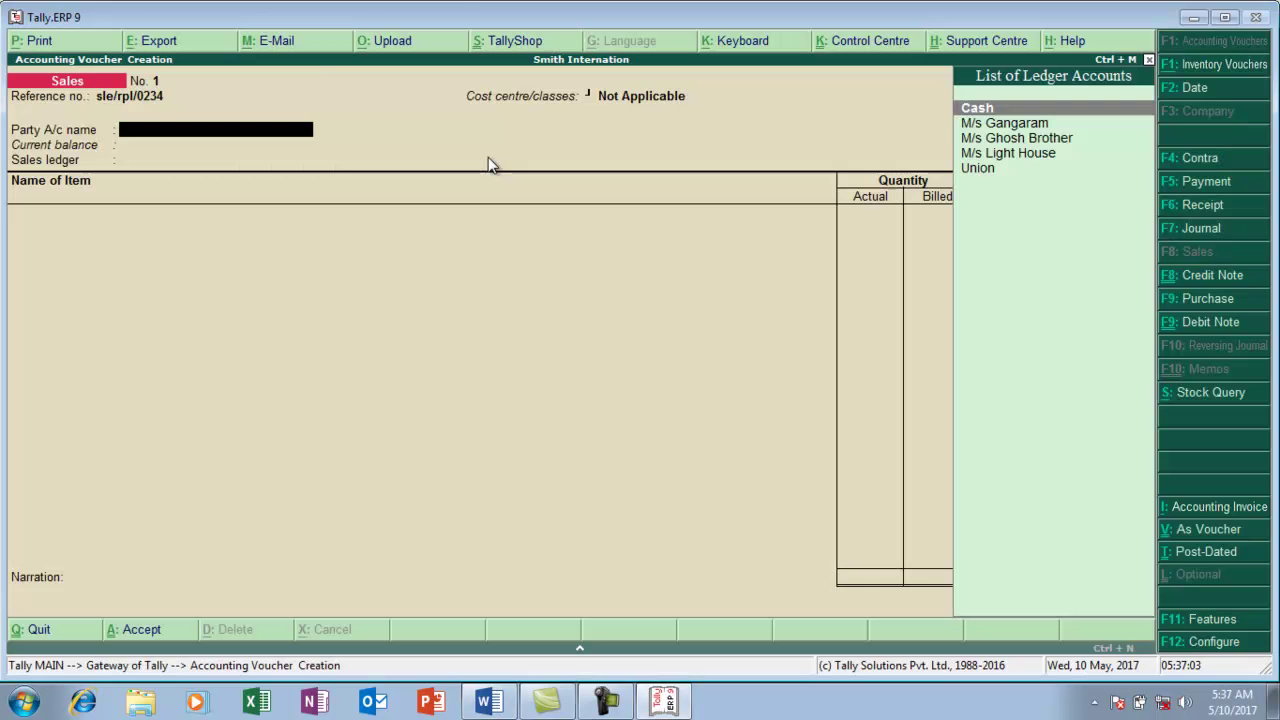
{"action": "key", "text": "alt+c"}
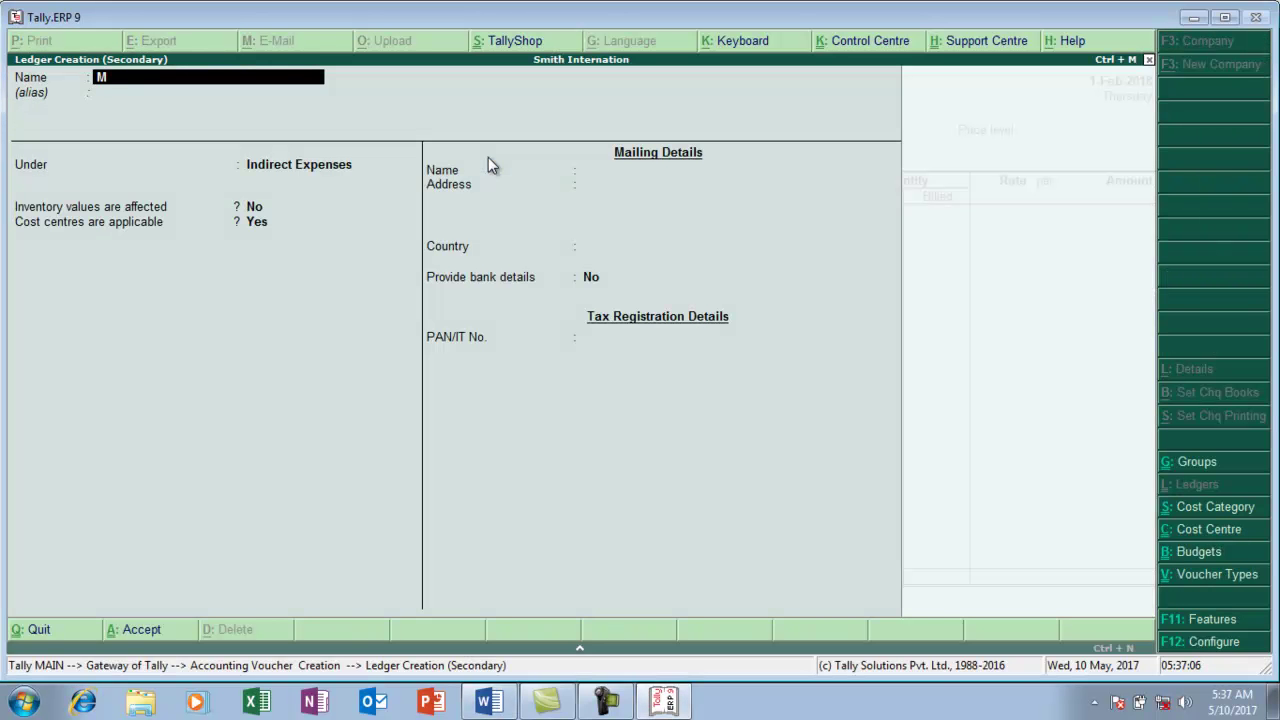
Name the ledger M/s Rahul Pvt Ltd under Sundry Debtors with Great Deal price level.
{"action": "type", "text": "M/s Rahul Pvt Ltd"}
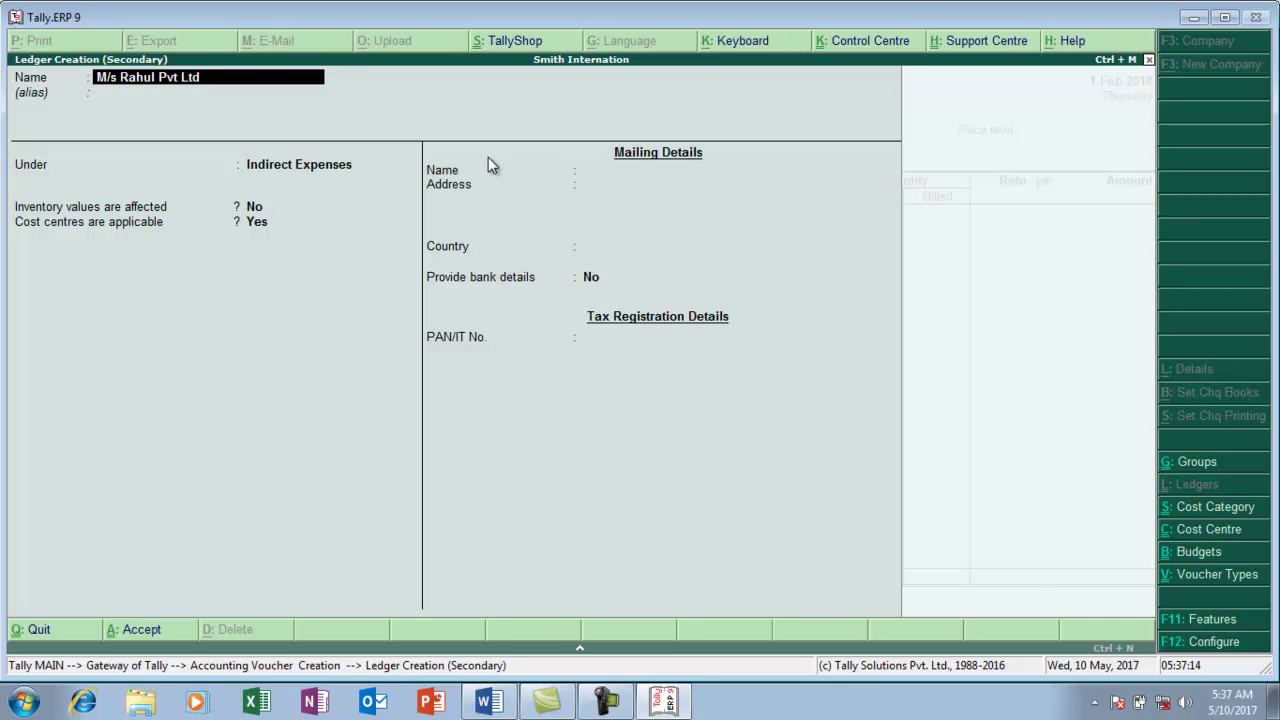
{"action": "key", "text": "Return"}
{"action": "key", "text": "Return"}
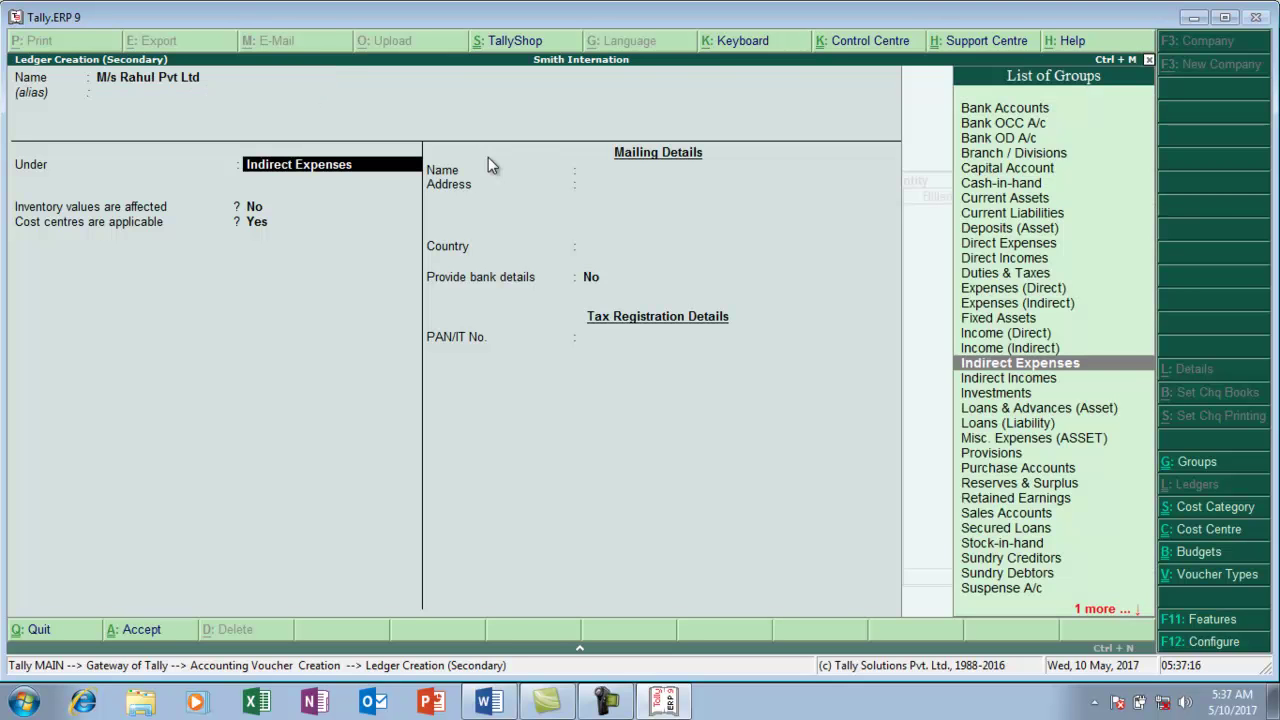
{"action": "type", "text": "S"}
{"action": "key", "text": "Down"}
{"action": "key", "text": "Down"}
{"action": "key", "text": "Down"}
{"action": "key", "text": "Down"}
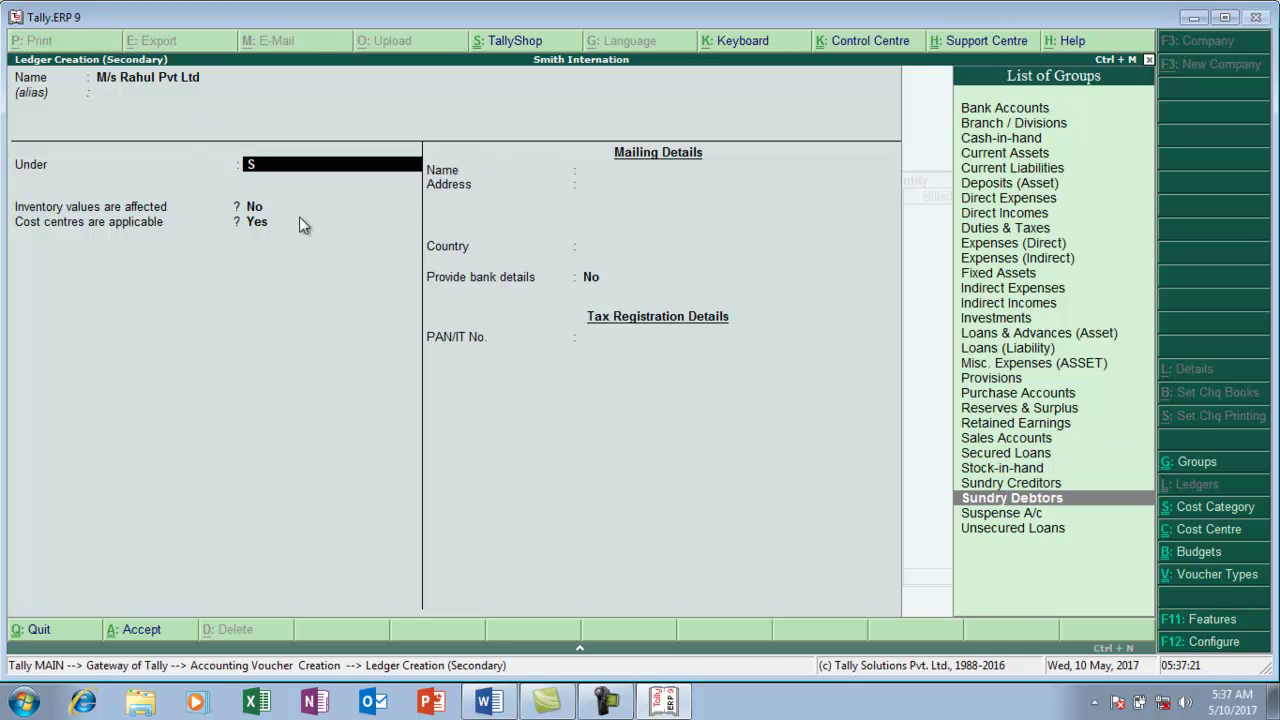
{"action": "key", "text": "Return"}
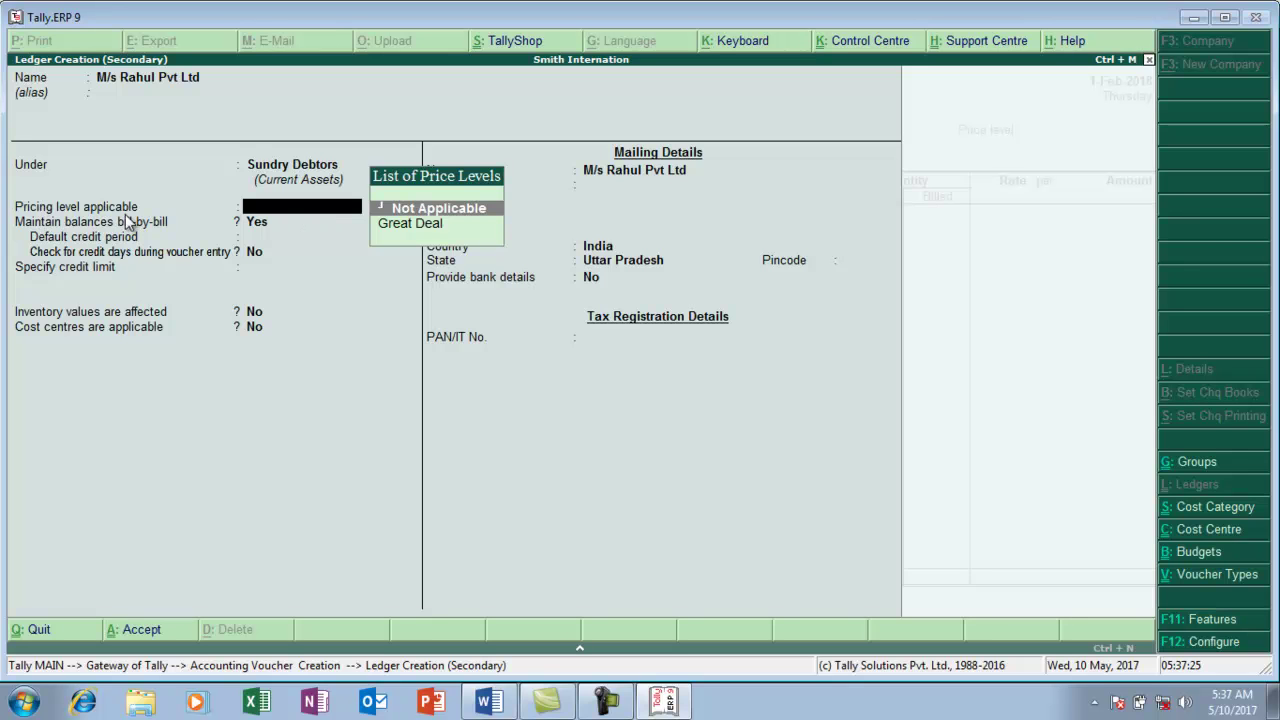
{"action": "key", "text": "Down"}
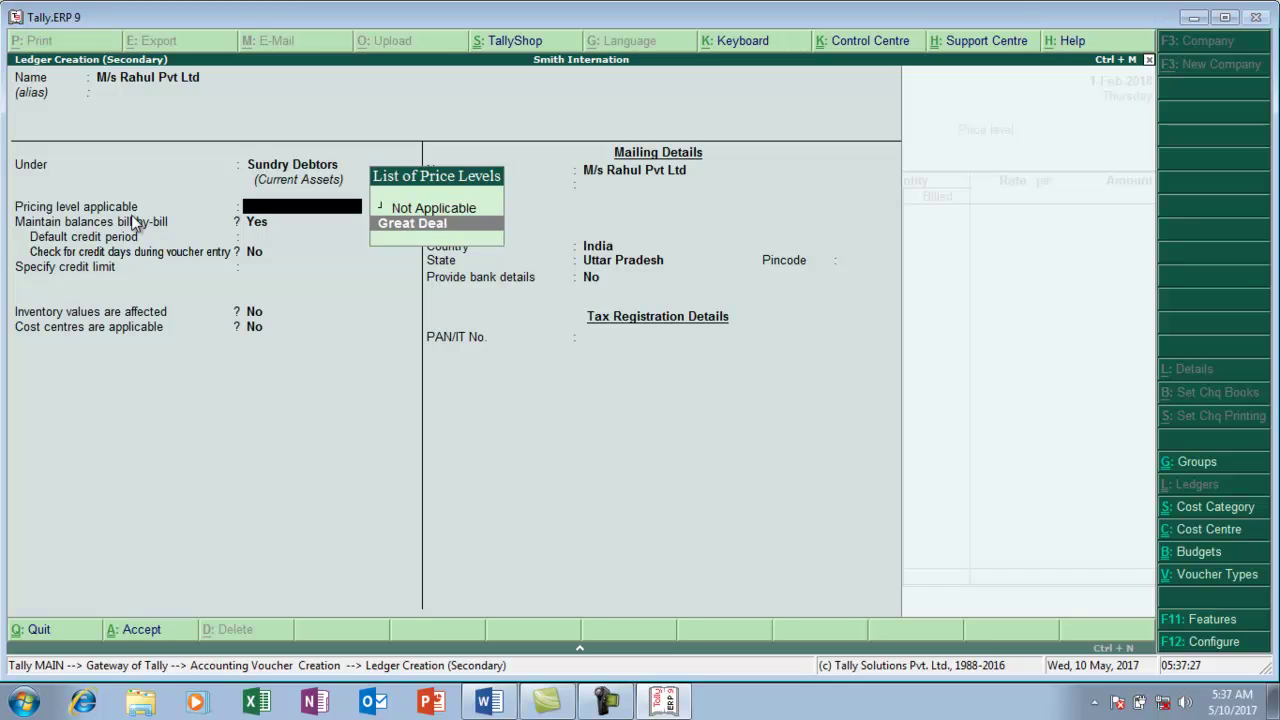
{"action": "key", "text": "Return"}
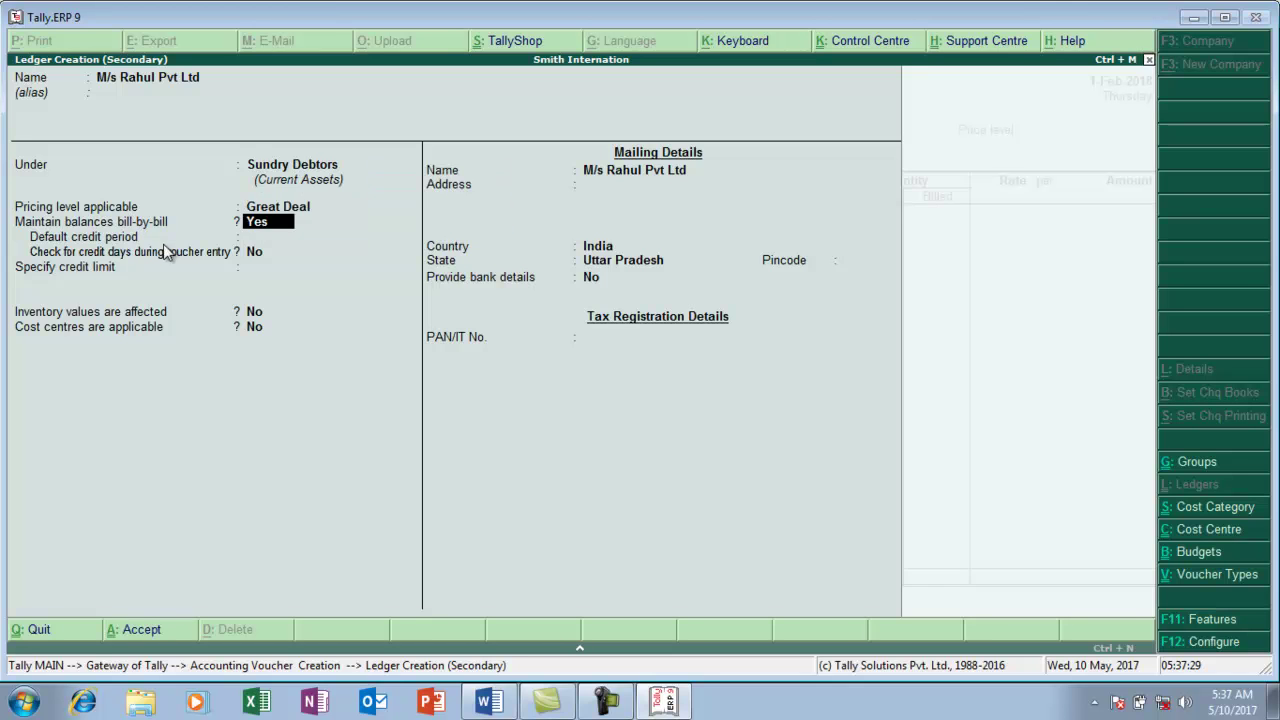
{"action": "key", "text": "Return"}
{"action": "key", "text": "Return"}
{"action": "key", "text": "Return"}
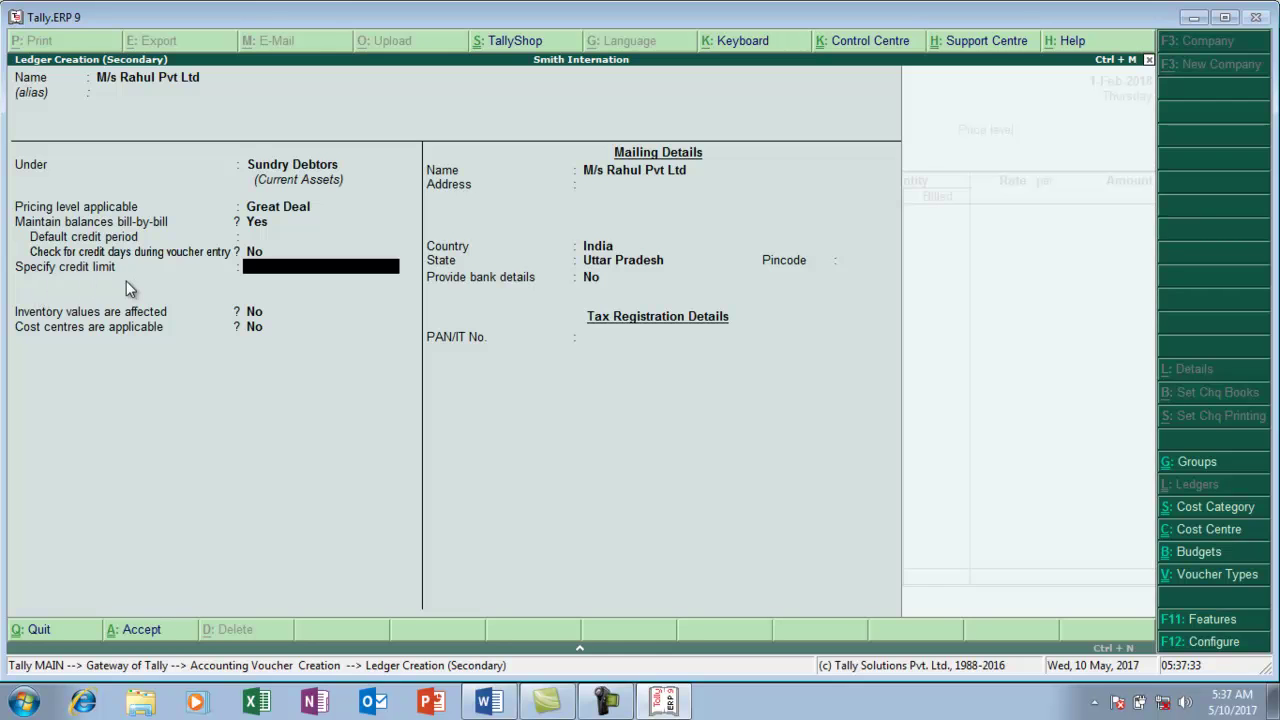
Set a 1,25,000 credit limit, enter the customer's mailing address, and save the ledger.
{"action": "key", "text": "alt+Tab"}
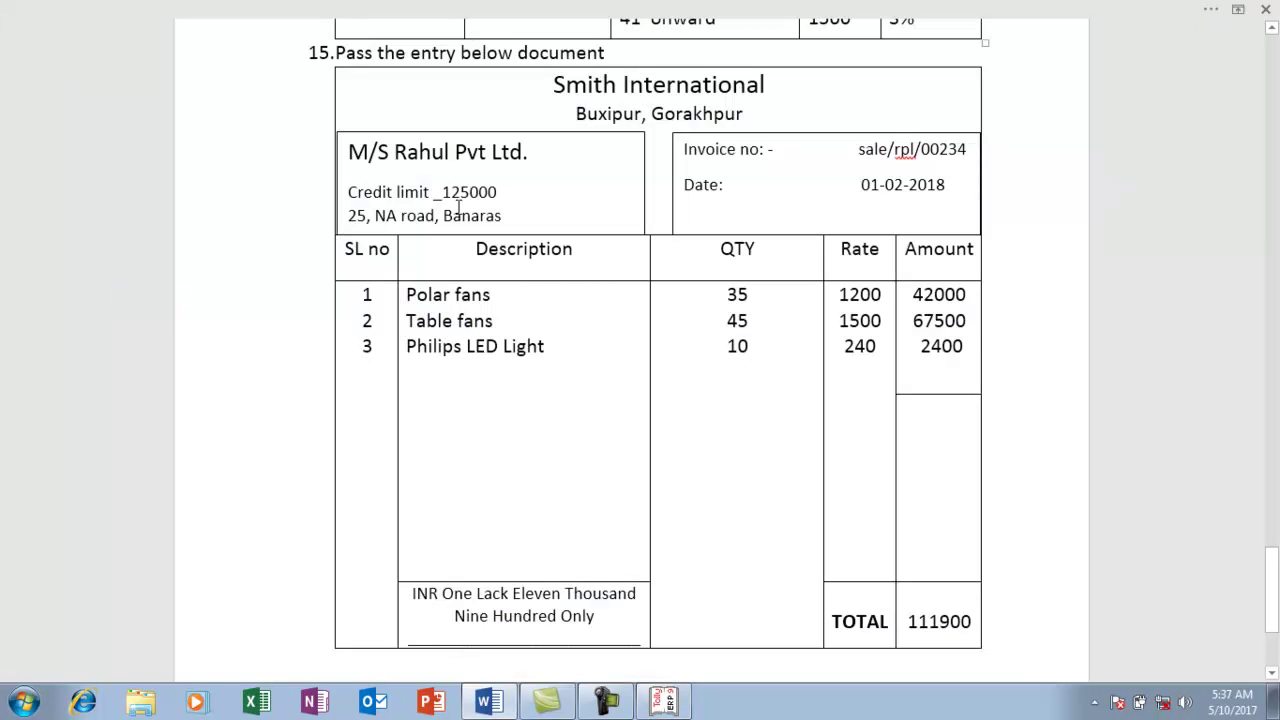
{"action": "key", "text": "alt+Tab"}
{"action": "type", "text": "1,25,"}
{"action": "type", "text": "000"}
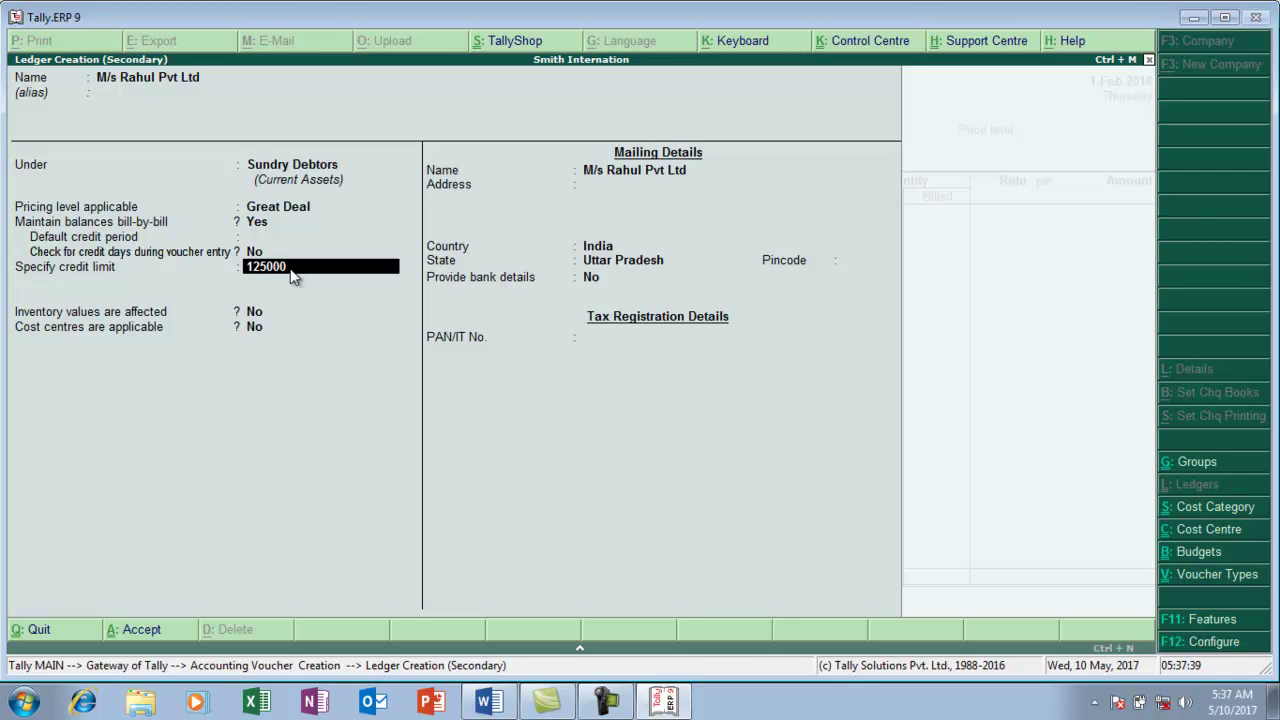
{"action": "key", "text": "Return"}
{"action": "key", "text": "Return"}
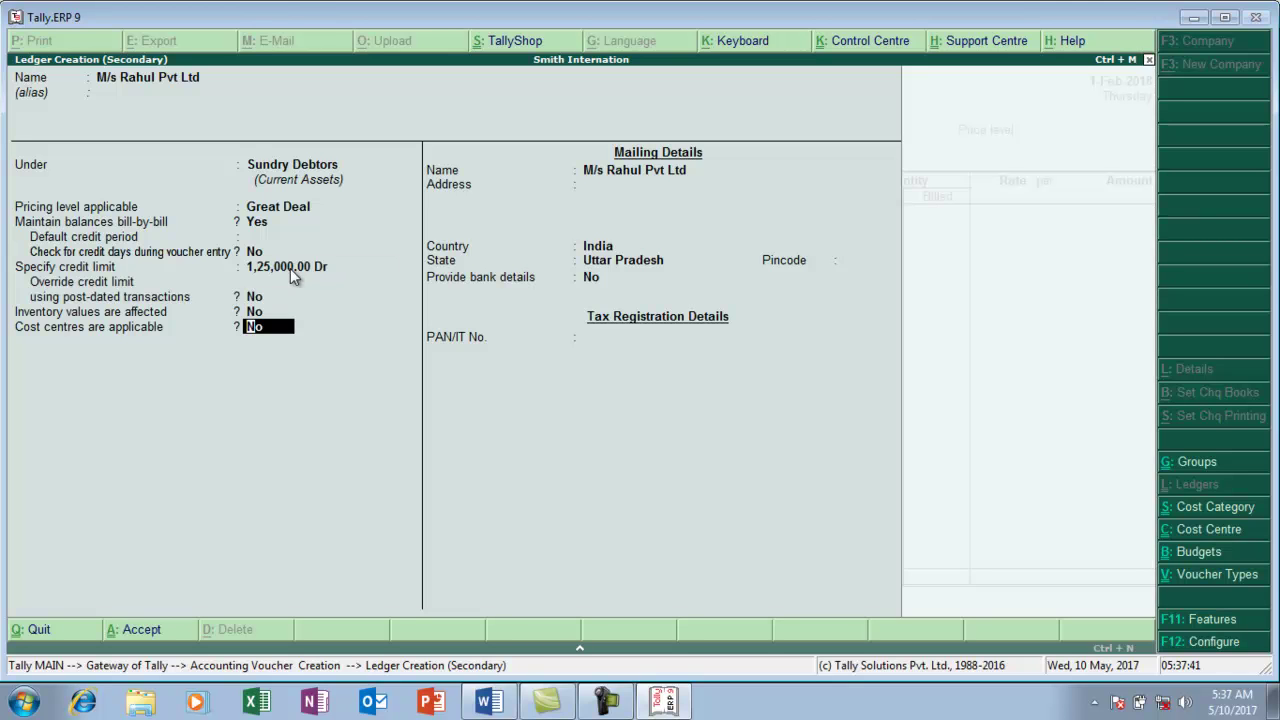
{"action": "key", "text": "alt+Tab"}
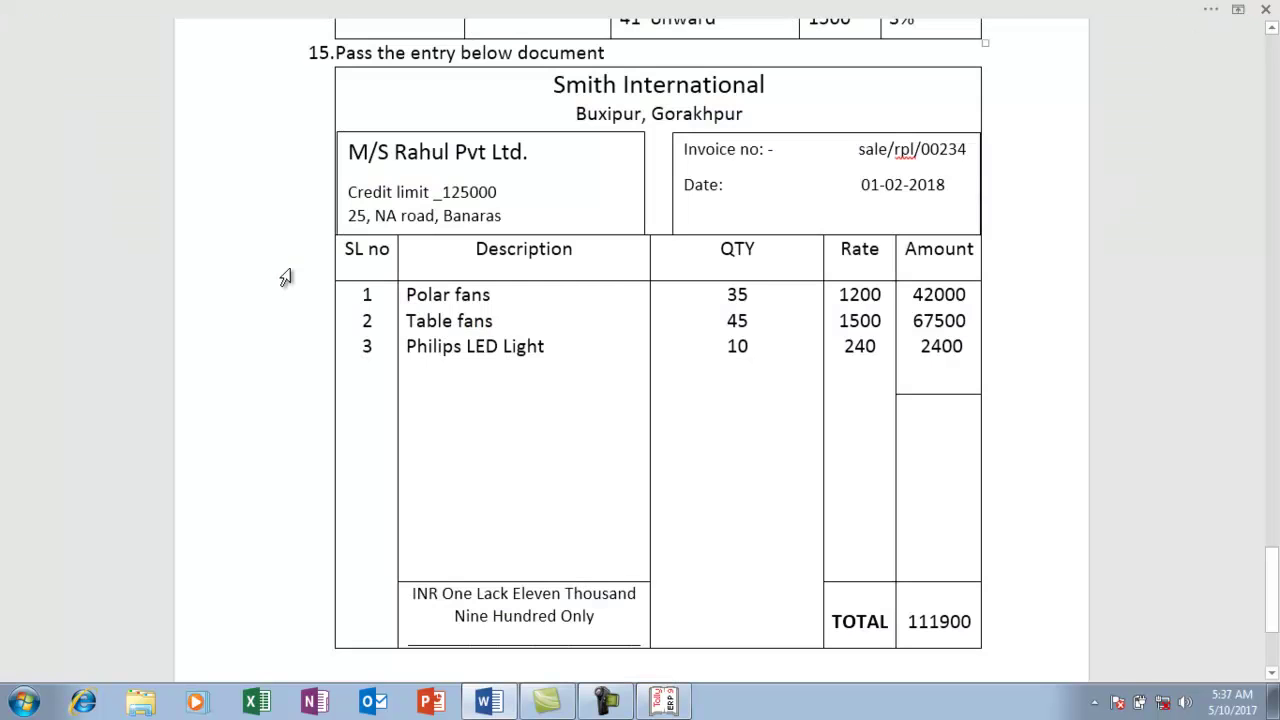
{"action": "key", "text": "alt+Tab"}
{"action": "key", "text": "Return"}
{"action": "key", "text": "Return"}
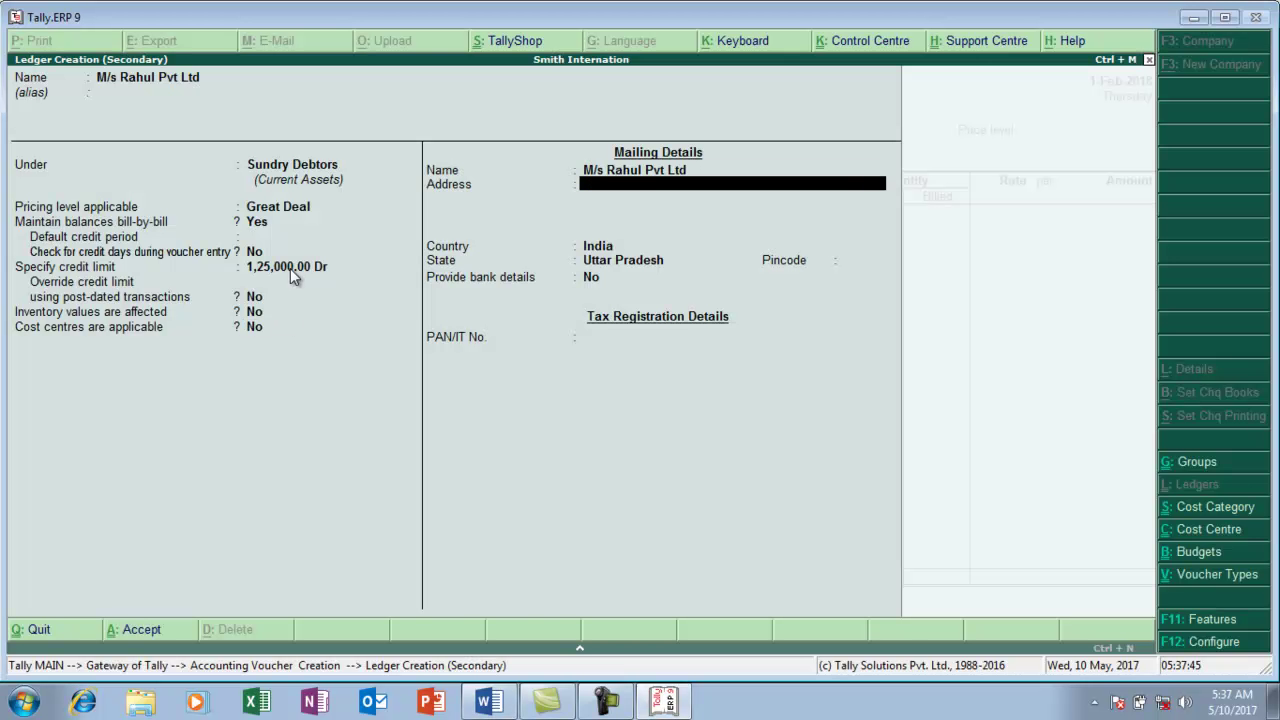
{"action": "key", "text": "alt+Tab"}
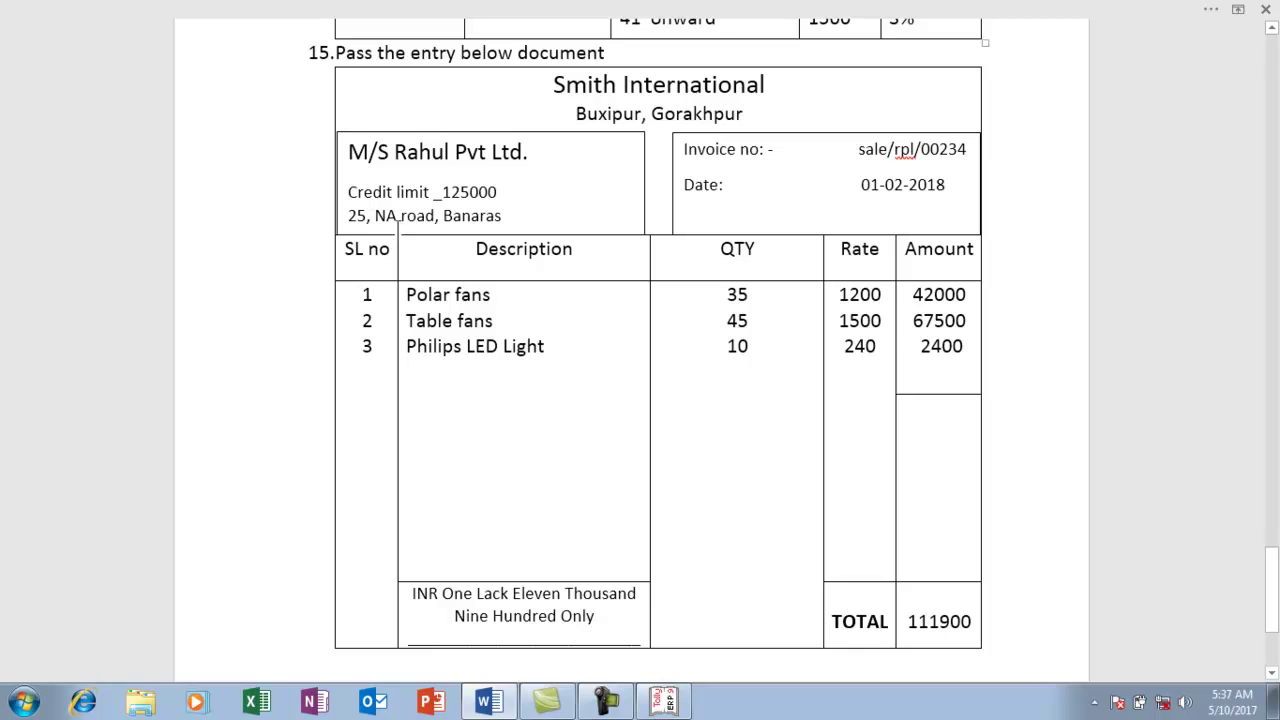
{"action": "key", "text": "alt+Tab"}
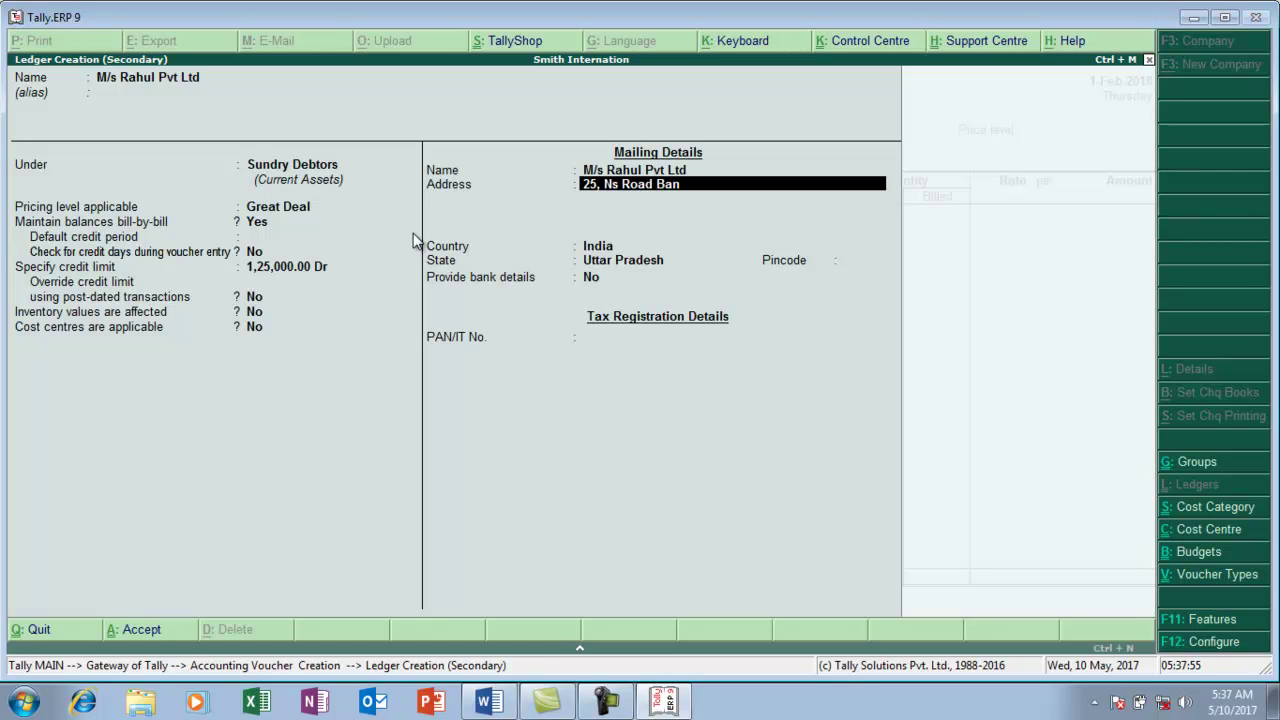
{"action": "key", "text": "Return"}
{"action": "key", "text": "Return"}
{"action": "key", "text": "Return"}
{"action": "key", "text": "Return"}
{"action": "key", "text": "Return"}
{"action": "key", "text": "Return"}
{"action": "key", "text": "Return"}
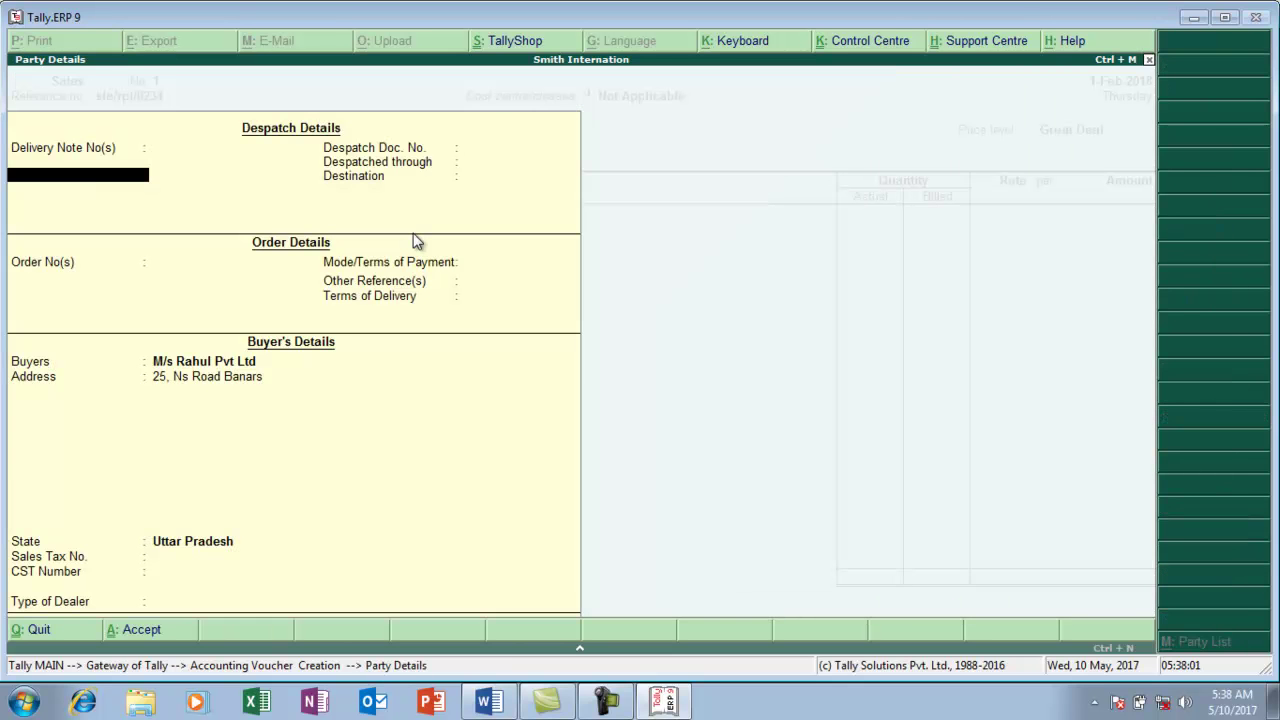
Create ledger 'Sales' under Sales Accounts with cost centres set to No for the voucher.
{"action": "key", "text": "ctrl+a"}
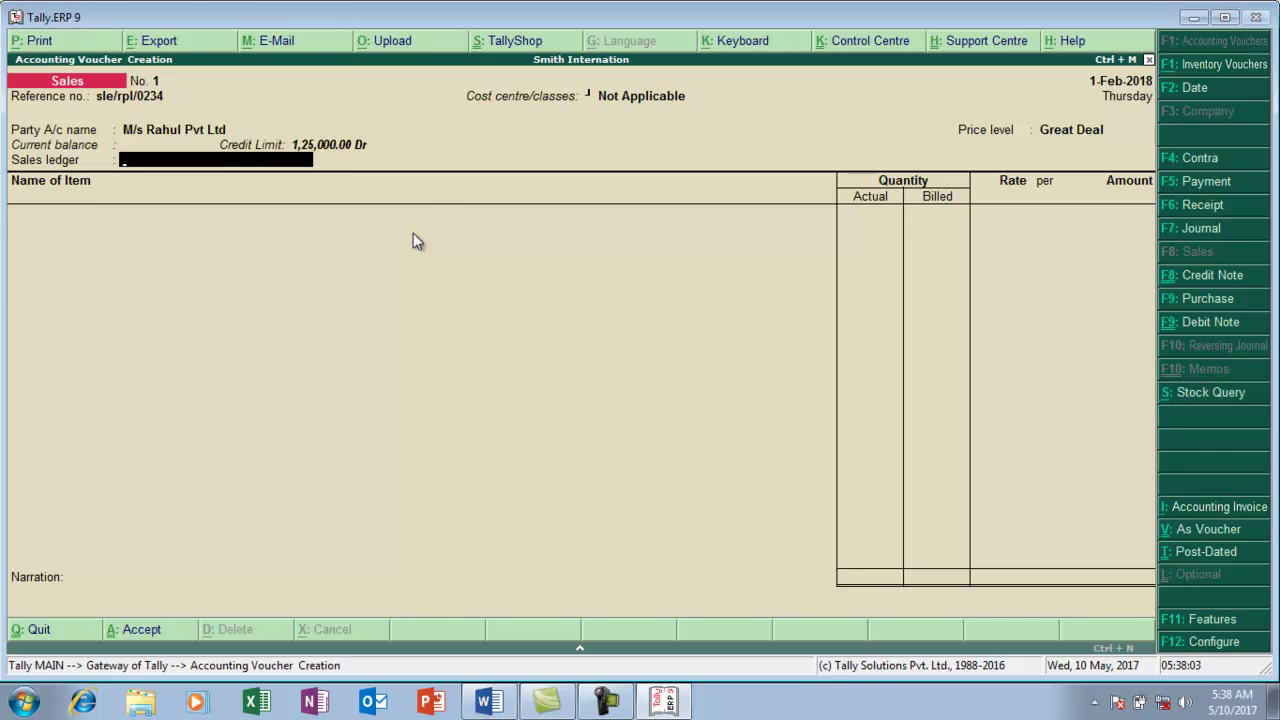
{"action": "key", "text": "alt+c"}
{"action": "type", "text": "Sale"}
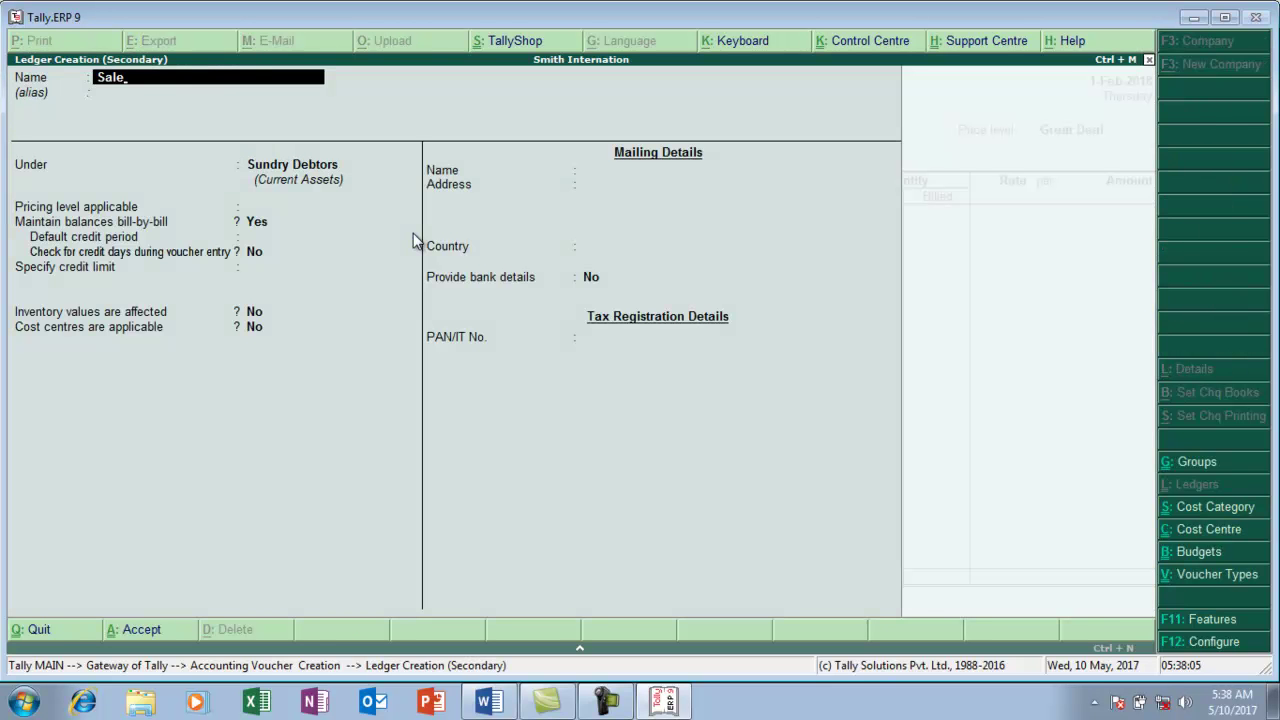
{"action": "type", "text": "s"}
{"action": "key", "text": "Return"}
{"action": "key", "text": "Return"}
{"action": "type", "text": "S"}
{"action": "key", "text": "Down"}
{"action": "key", "text": "Down"}
{"action": "key", "text": "Down"}
{"action": "key", "text": "Down"}
{"action": "key", "text": "Up"}
{"action": "key", "text": "Up"}
{"action": "key", "text": "Up"}
{"action": "key", "text": "Up"}
{"action": "key", "text": "Return"}
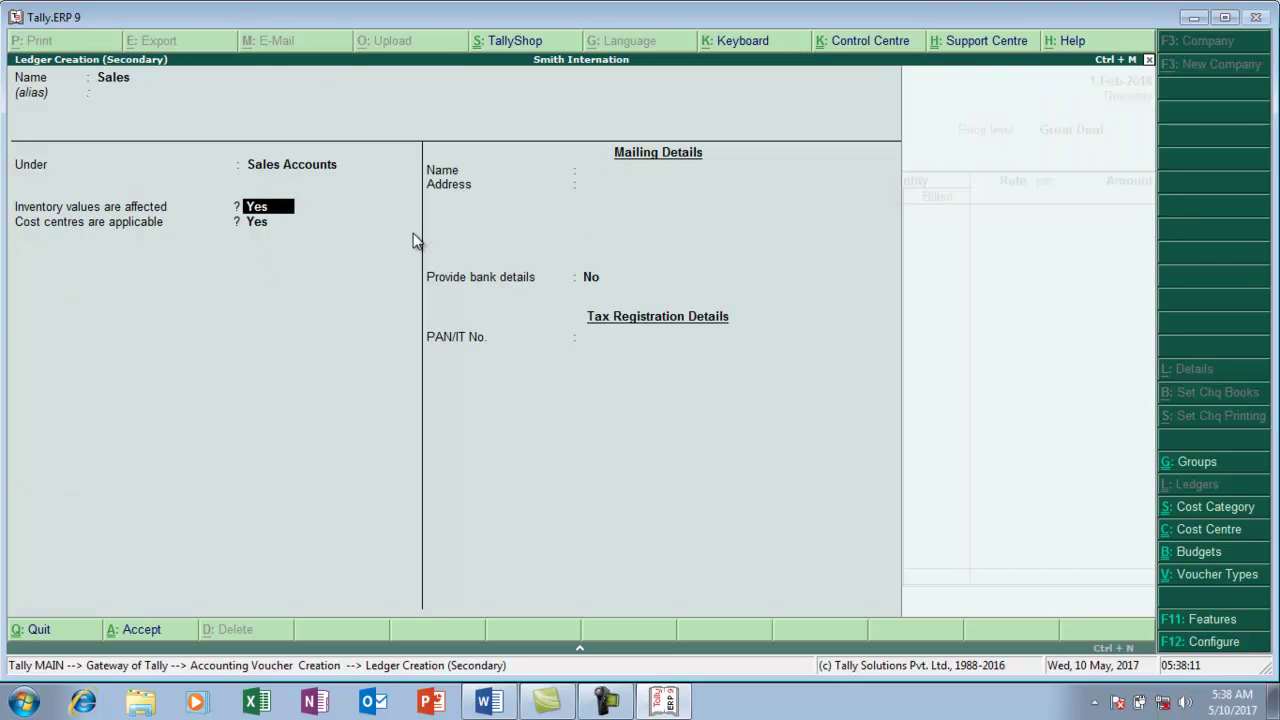
{"action": "key", "text": "Return"}
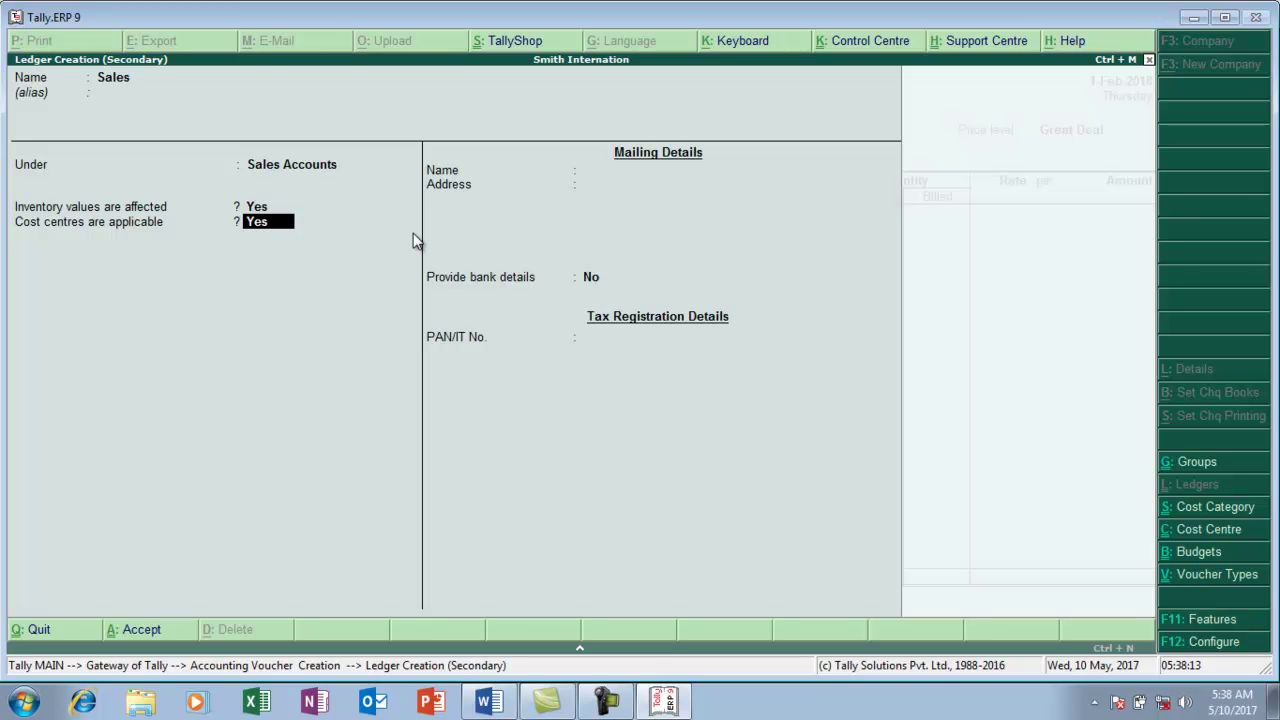
{"action": "type", "text": "n"}
{"action": "key", "text": "Return"}
{"action": "key", "text": "Return"}
{"action": "key", "text": "y"}
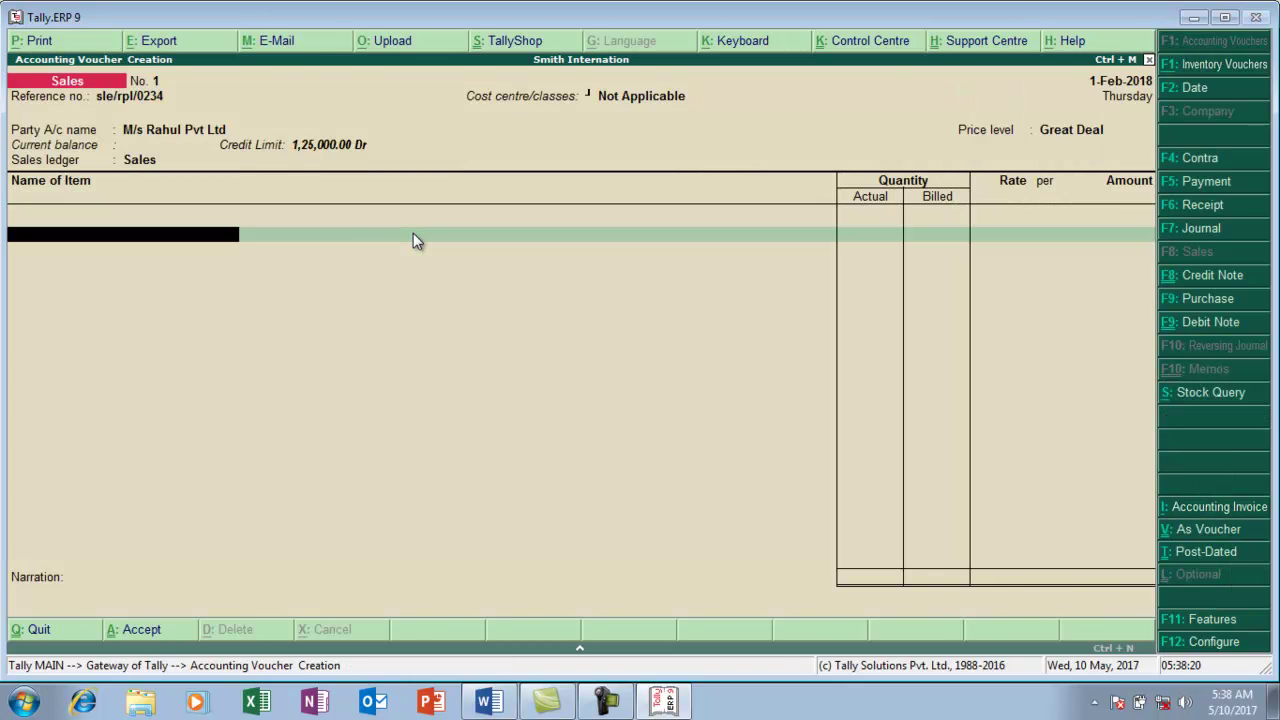
{"action": "key", "text": "alt+Tab"}
Add Pollar Fan as the first item: 35 pcs at 1,200, amounting to 42,000.
{"action": "key", "text": "alt+Tab"}
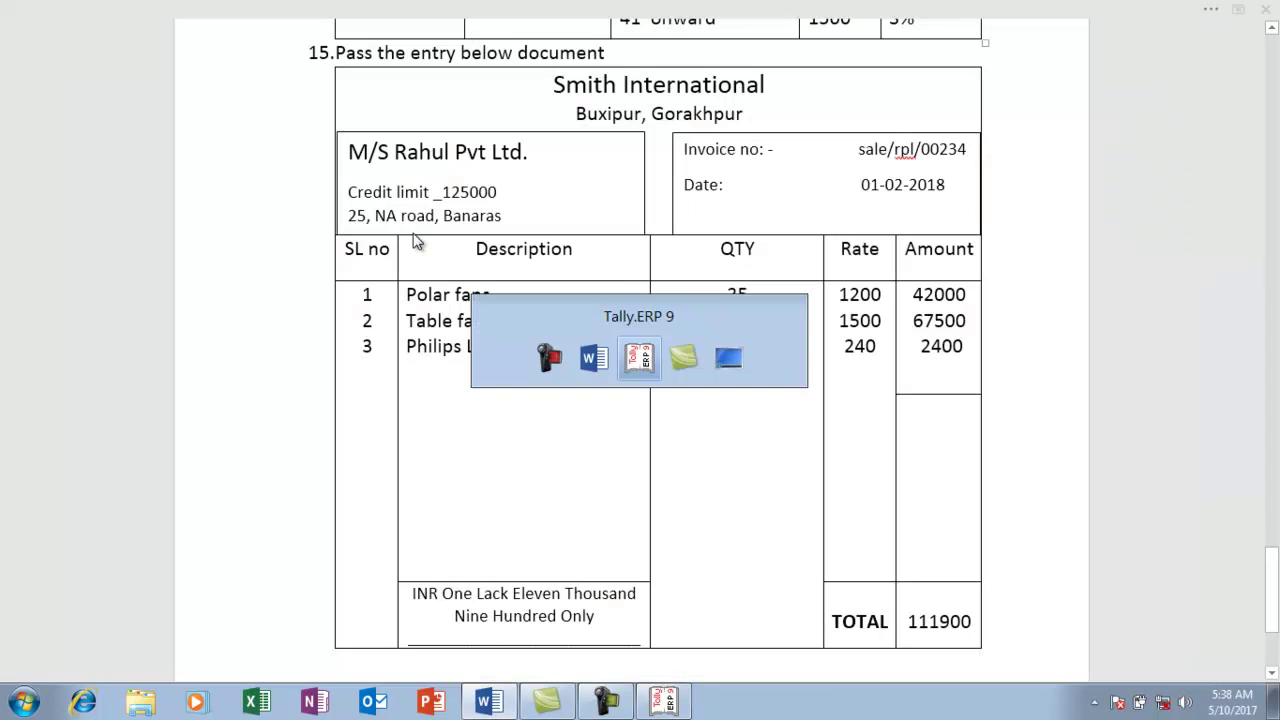
{"action": "type", "text": "P"}
{"action": "key", "text": "Down"}
{"action": "key", "text": "Return"}
{"action": "key", "text": "alt+Tab"}
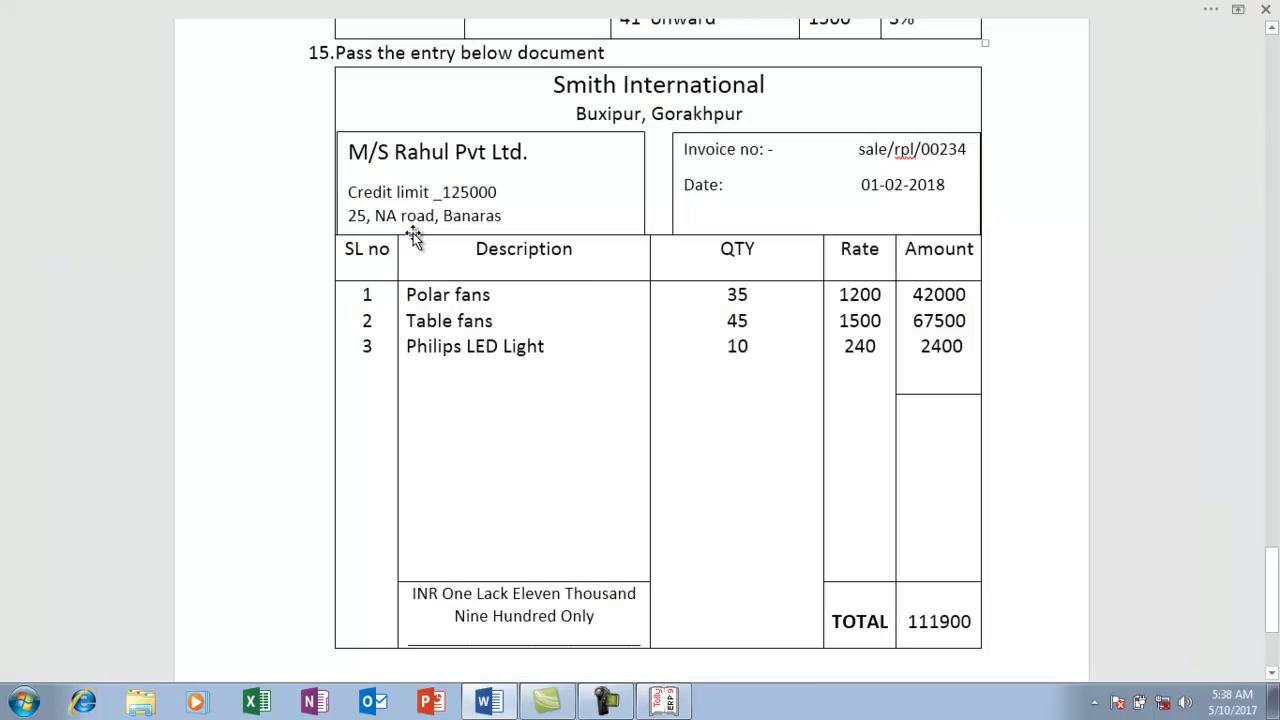
{"action": "key", "text": "alt+Tab"}
{"action": "type", "text": "35"}
{"action": "key", "text": "Return"}
{"action": "key", "text": "Return"}
{"action": "type", "text": "1200"}
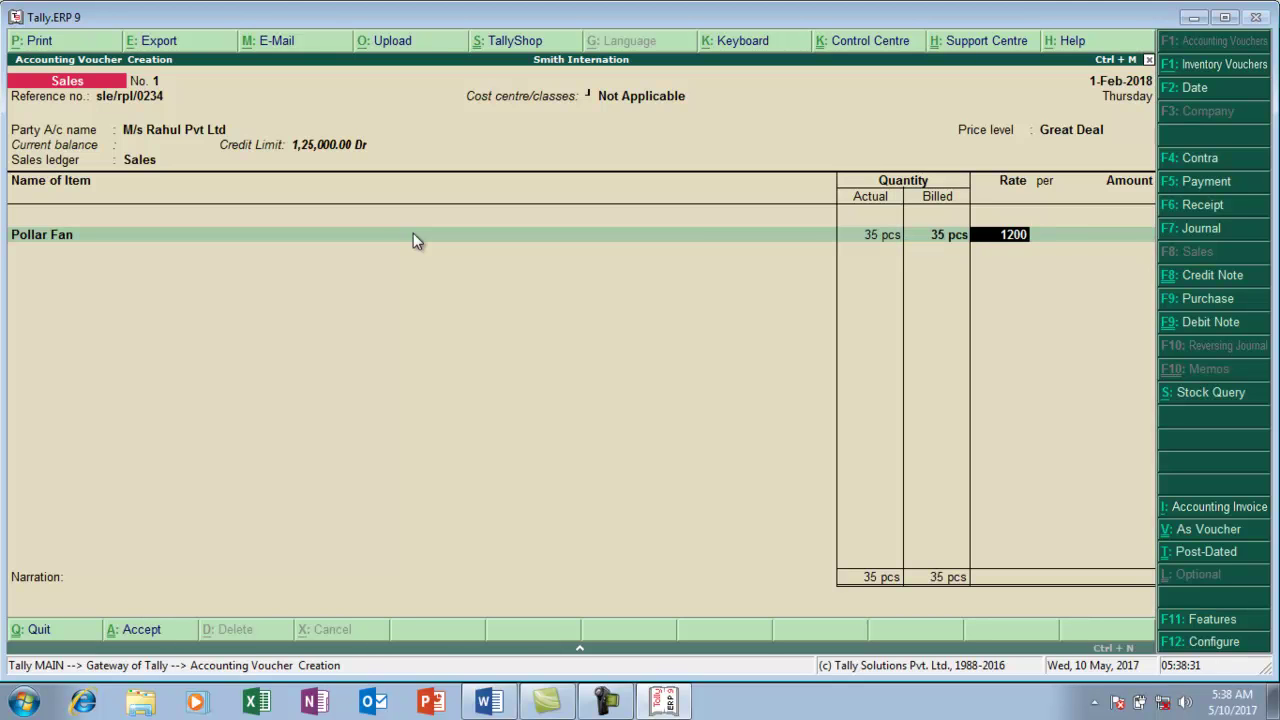
{"action": "key", "text": "Return"}
{"action": "key", "text": "Return"}
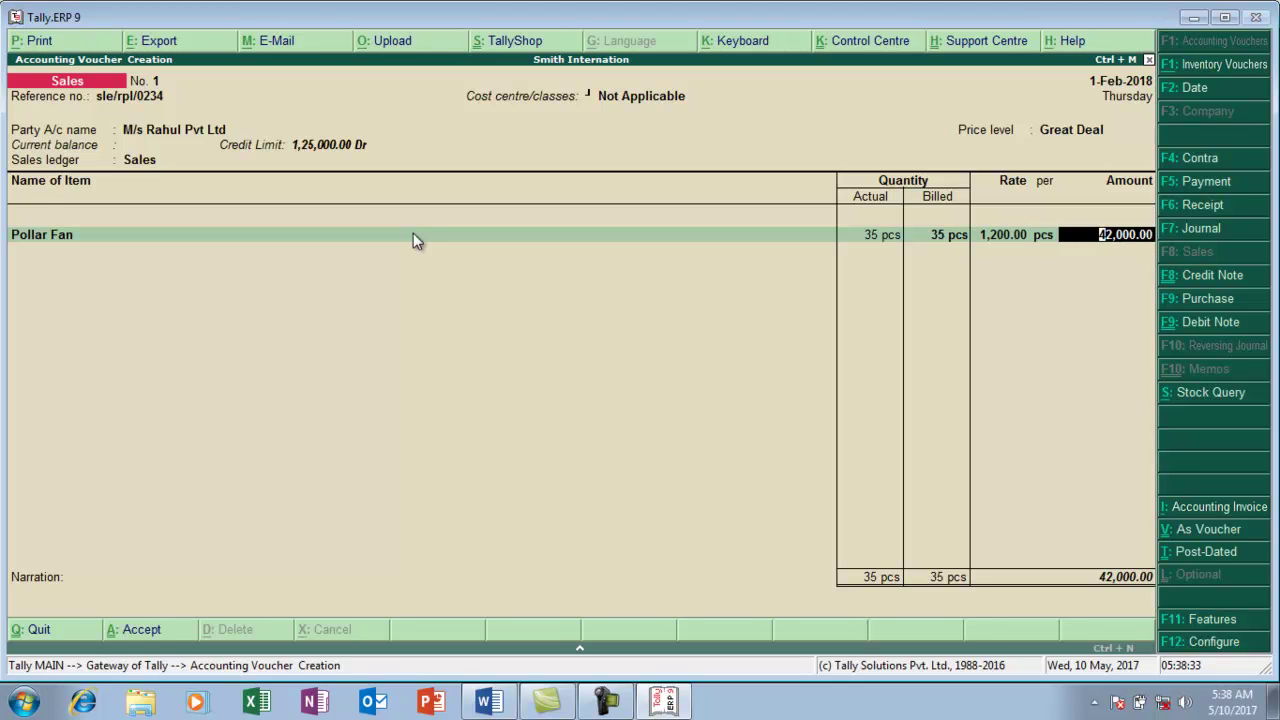
{"action": "key", "text": "Return"}
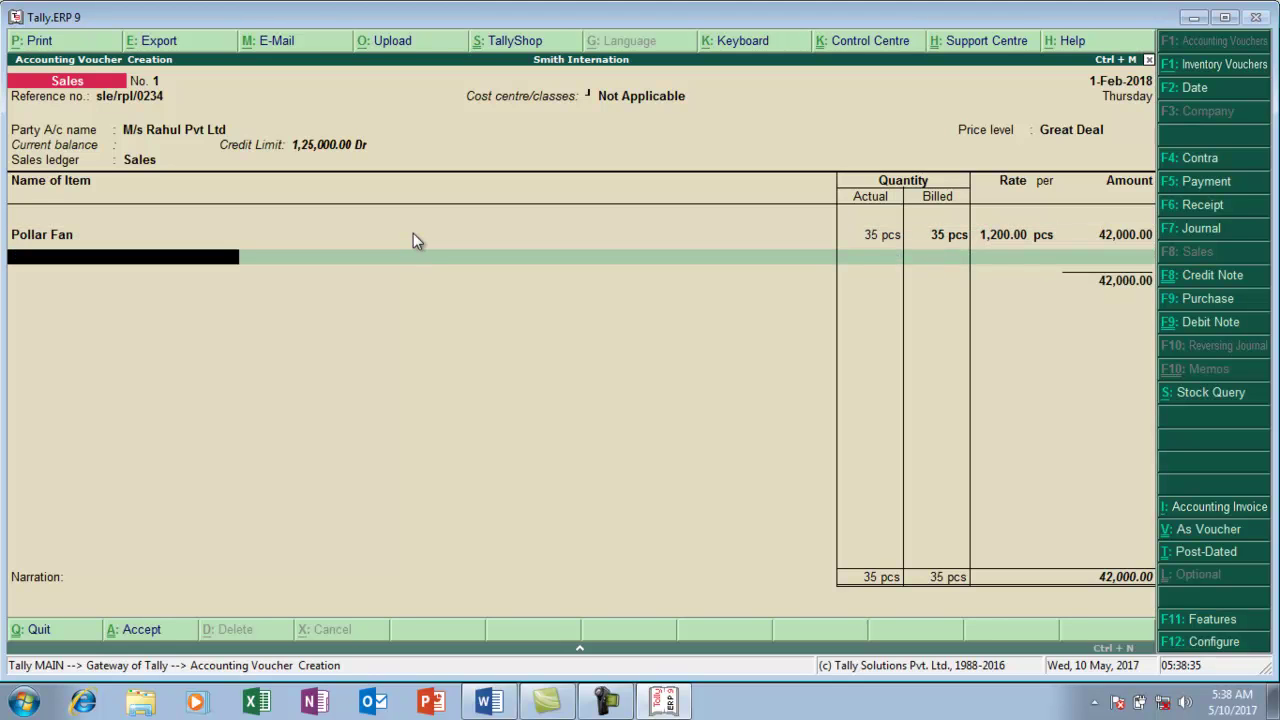
Add Table Fan as the second item with 45 pcs at the 1,500 rate.
{"action": "type", "text": "T"}
{"action": "key", "text": "Return"}
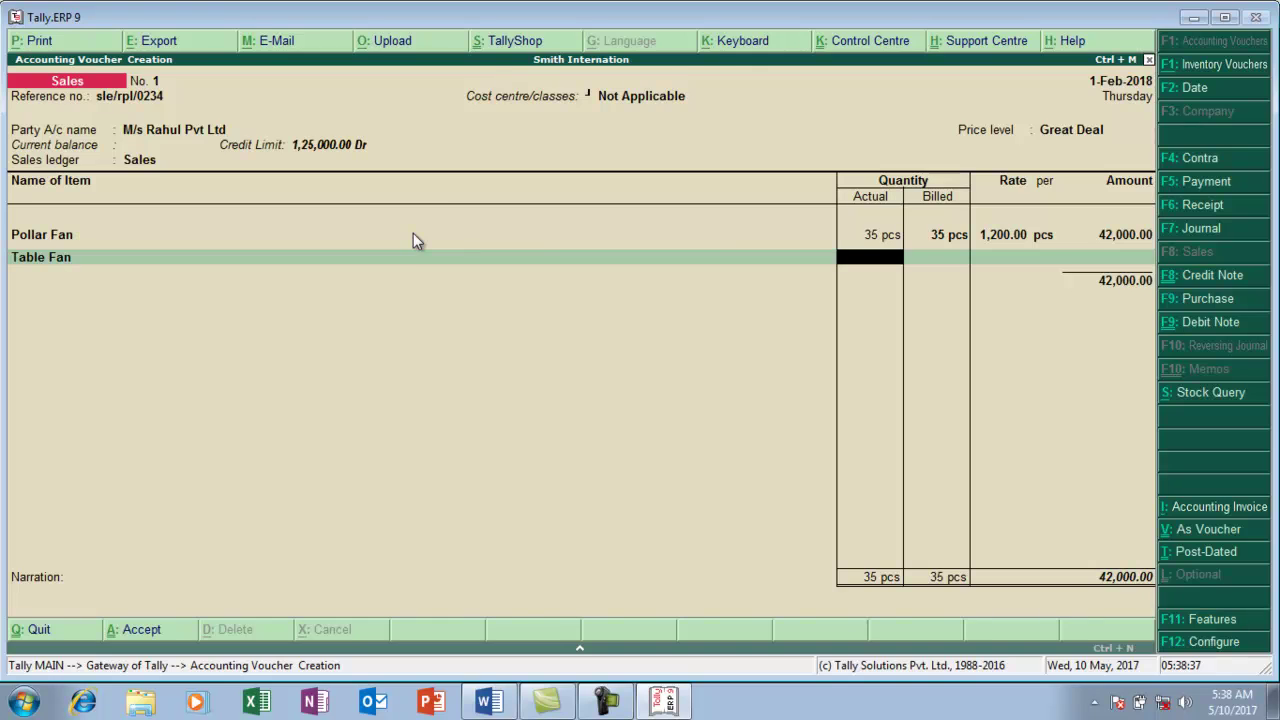
{"action": "key", "text": "alt+Tab"}
{"action": "key", "text": "alt+Tab"}
{"action": "type", "text": "45"}
{"action": "key", "text": "Return"}
{"action": "key", "text": "Return"}
{"action": "key", "text": "Return"}
{"action": "key", "text": "Return"}
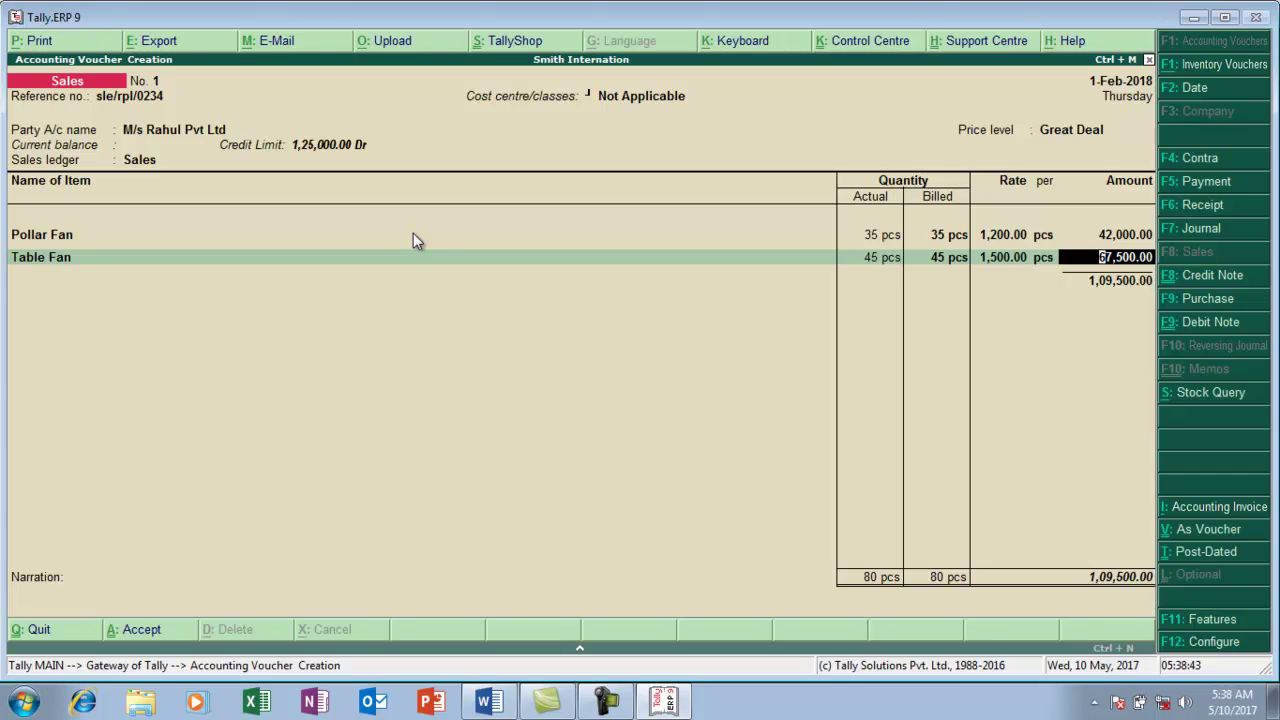
{"action": "key", "text": "BackSpace"}
{"action": "key", "text": "BackSpace"}
{"action": "key", "text": "BackSpace"}
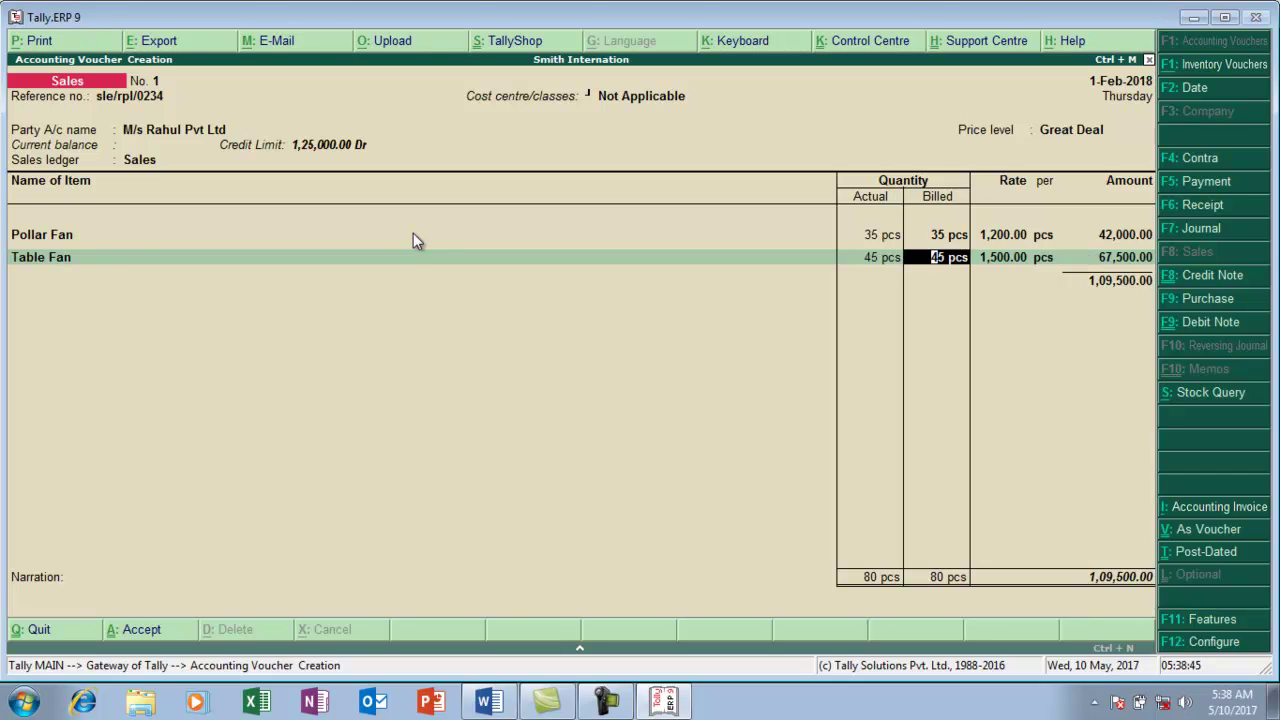
Review the Word invoice document for the Table Fan quantities.
{"action": "key", "text": "alt+Tab"}
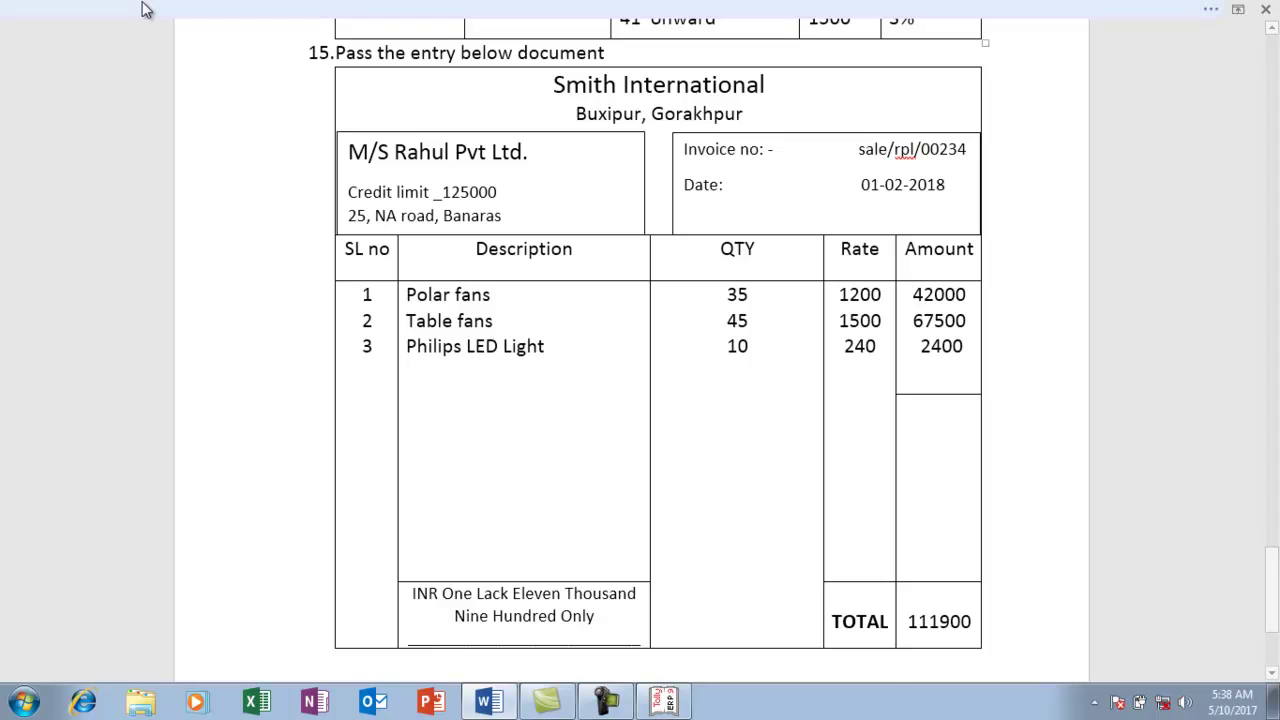
{"action": "scroll", "coordinate": [555, 30], "scroll_direction": "up", "scroll_amount": 3}
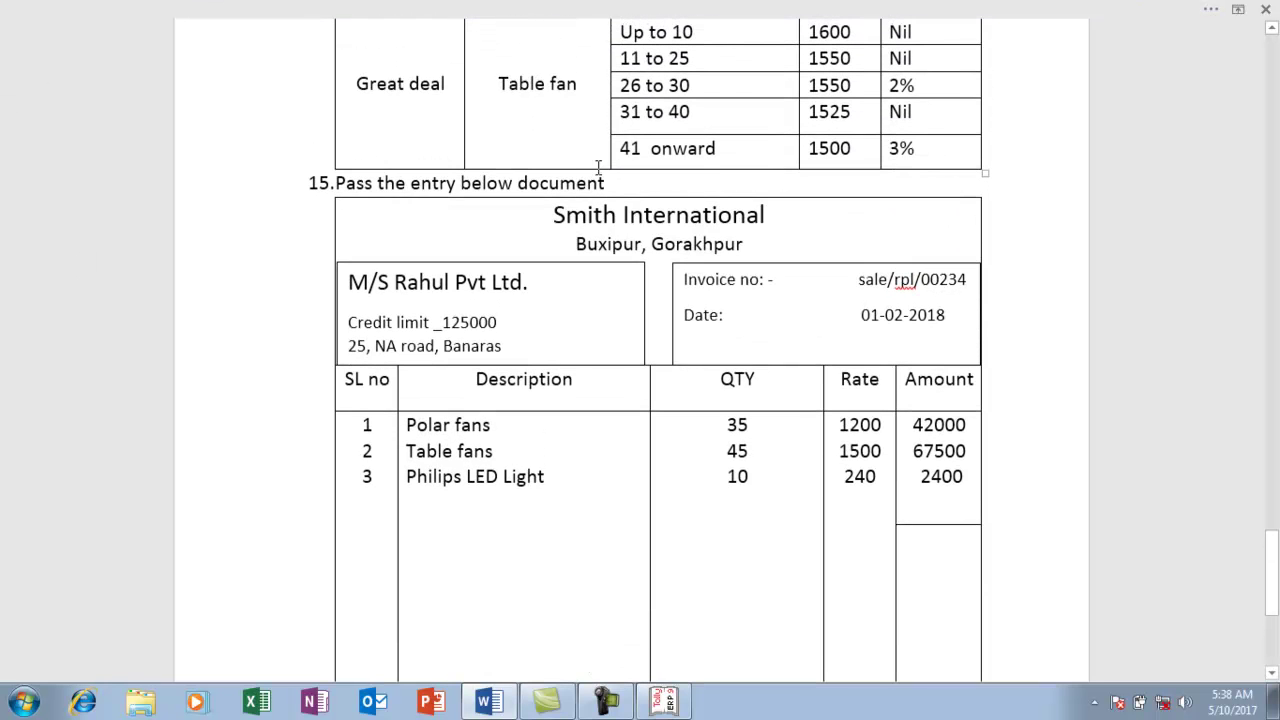
{"action": "scroll", "coordinate": [586, 126], "scroll_direction": "up", "scroll_amount": 7}
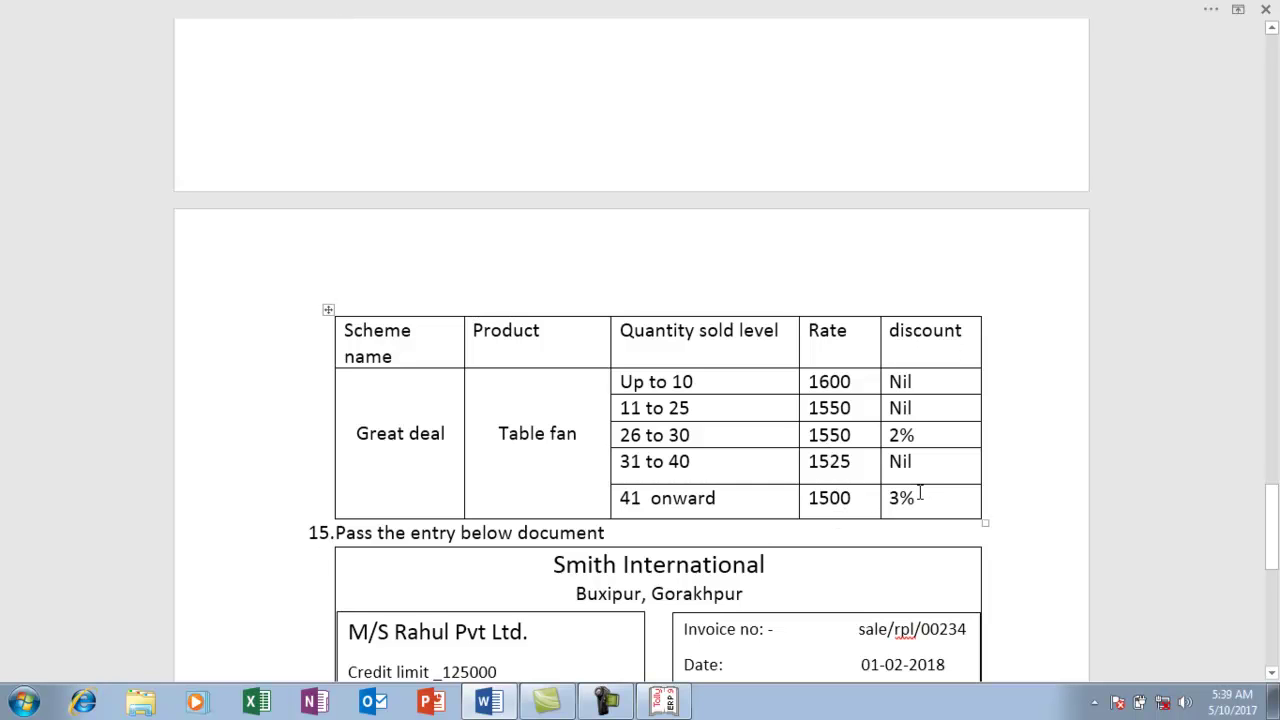
{"action": "key", "text": "alt+Tab"}
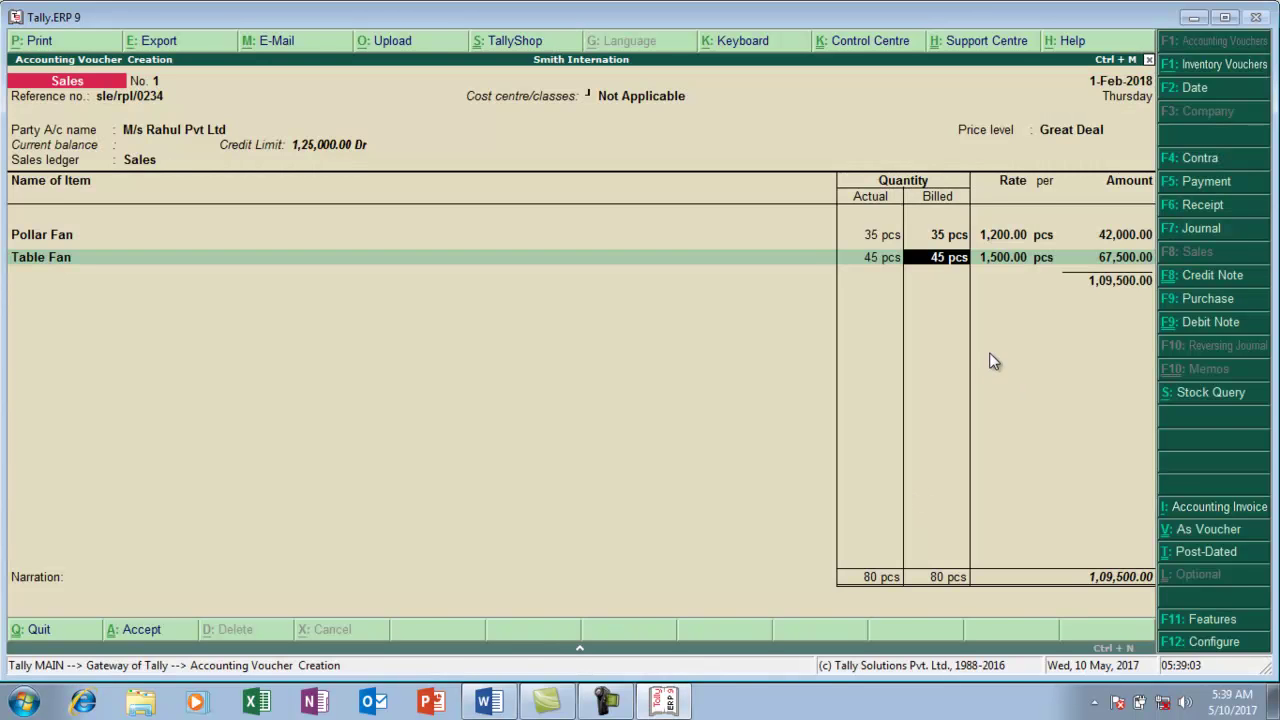
Re-enter Table Fan as 45 pcs actual and 45 pcs billed at 1,500, giving 67,500.
{"action": "key", "text": "BackSpace"}
{"action": "key", "text": "BackSpace"}
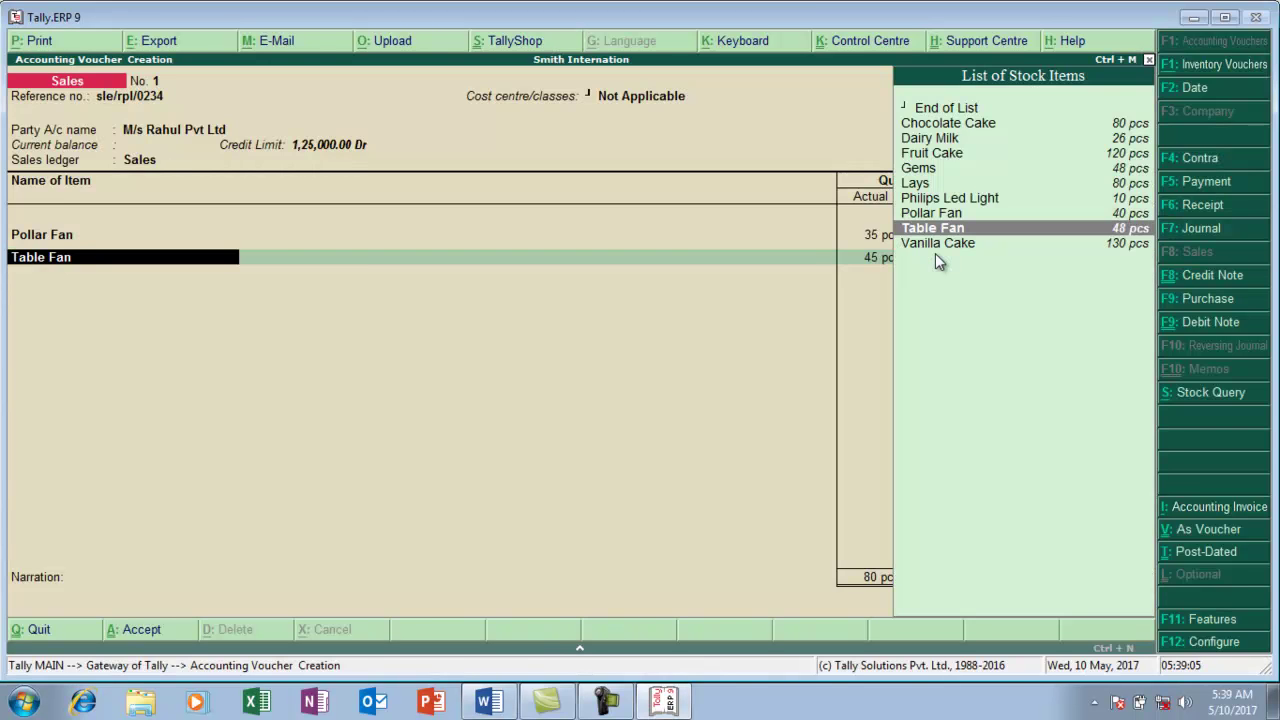
{"action": "key", "text": "Return"}
{"action": "key", "text": "Return"}
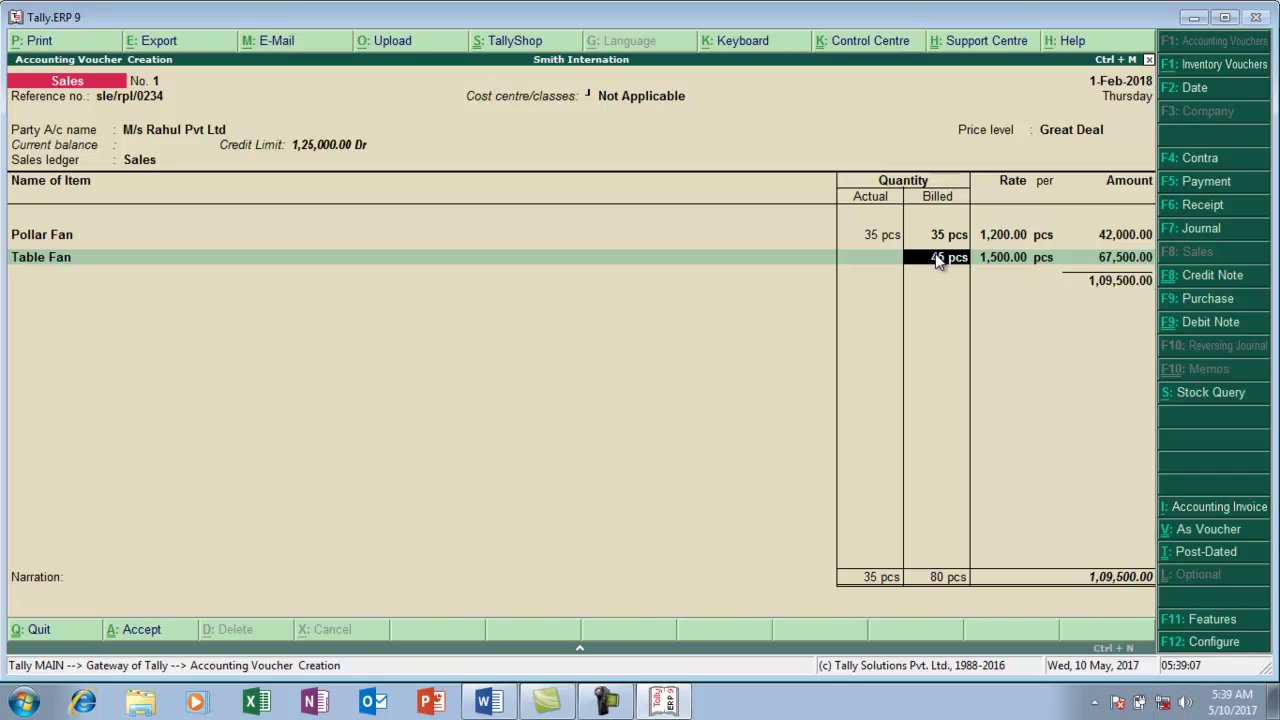
{"action": "key", "text": "space"}
{"action": "key", "text": "Return"}
{"action": "key", "text": "BackSpace"}
{"action": "key", "text": "BackSpace"}
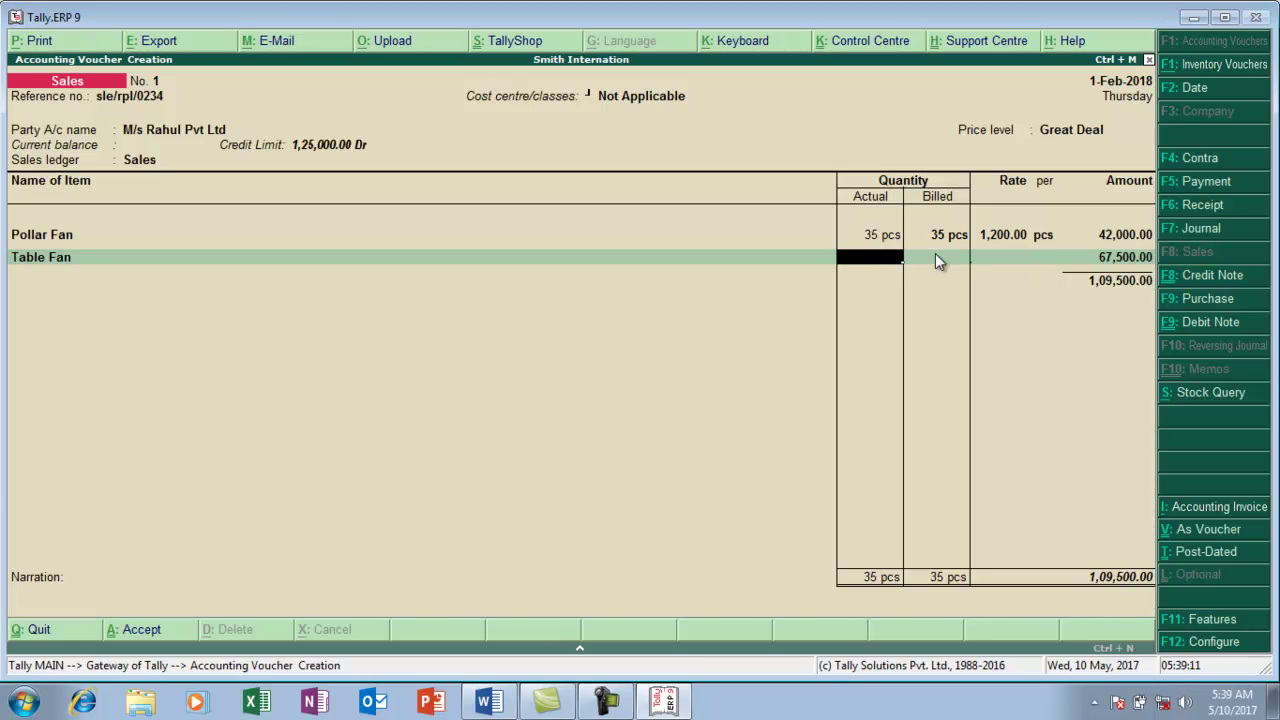
{"action": "type", "text": "45"}
{"action": "key", "text": "Return"}
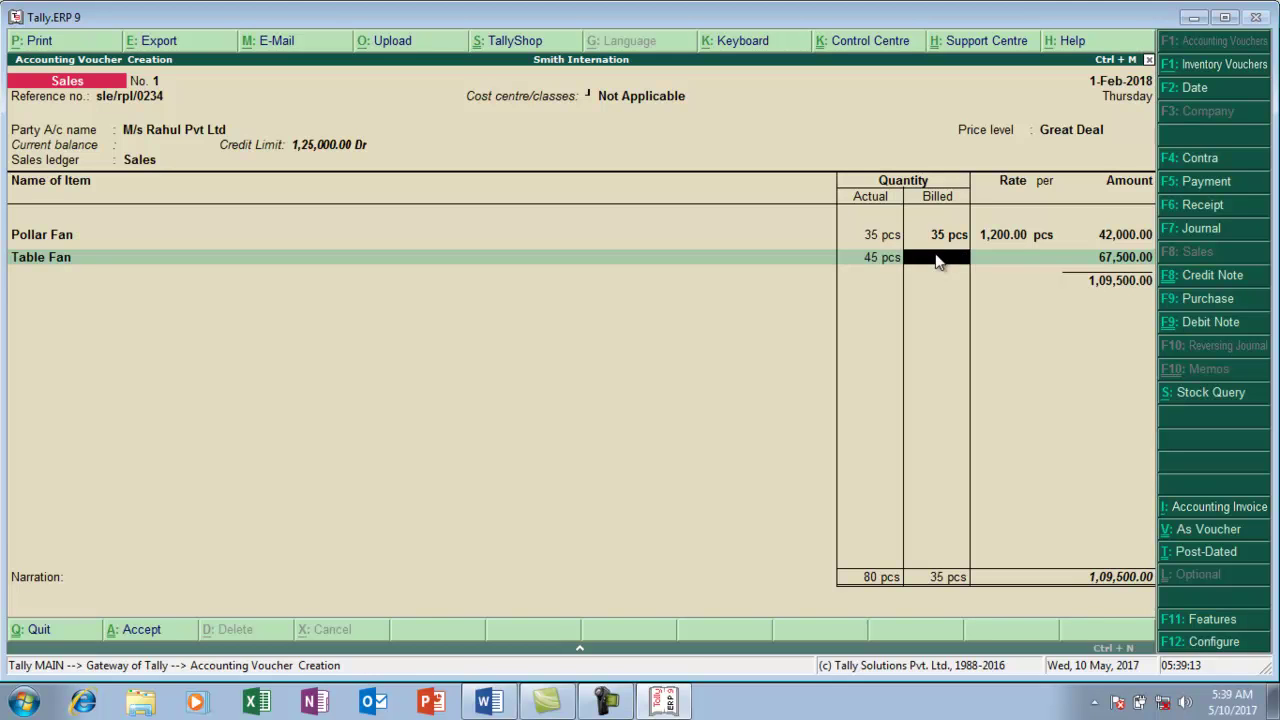
{"action": "type", "text": "45"}
{"action": "key", "text": "Return"}
{"action": "key", "text": "Return"}
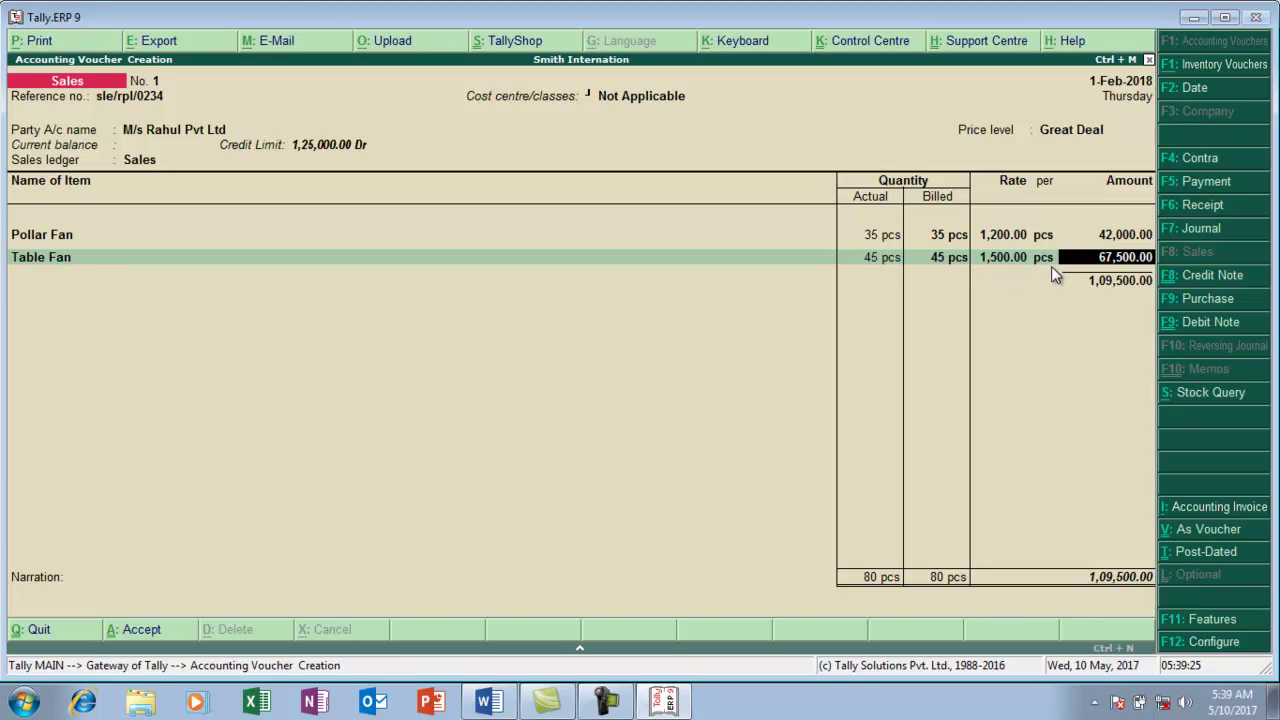
{"action": "key", "text": "alt+Tab"}
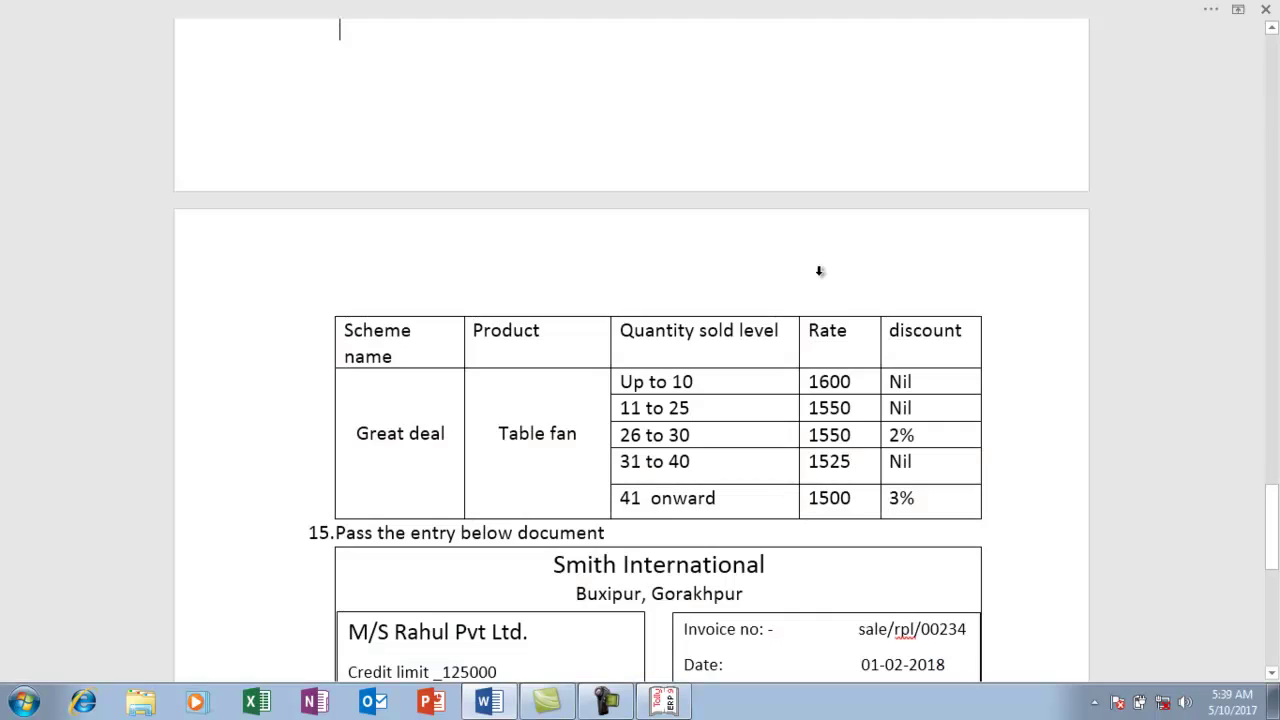
{"action": "key", "text": "alt+Tab"}
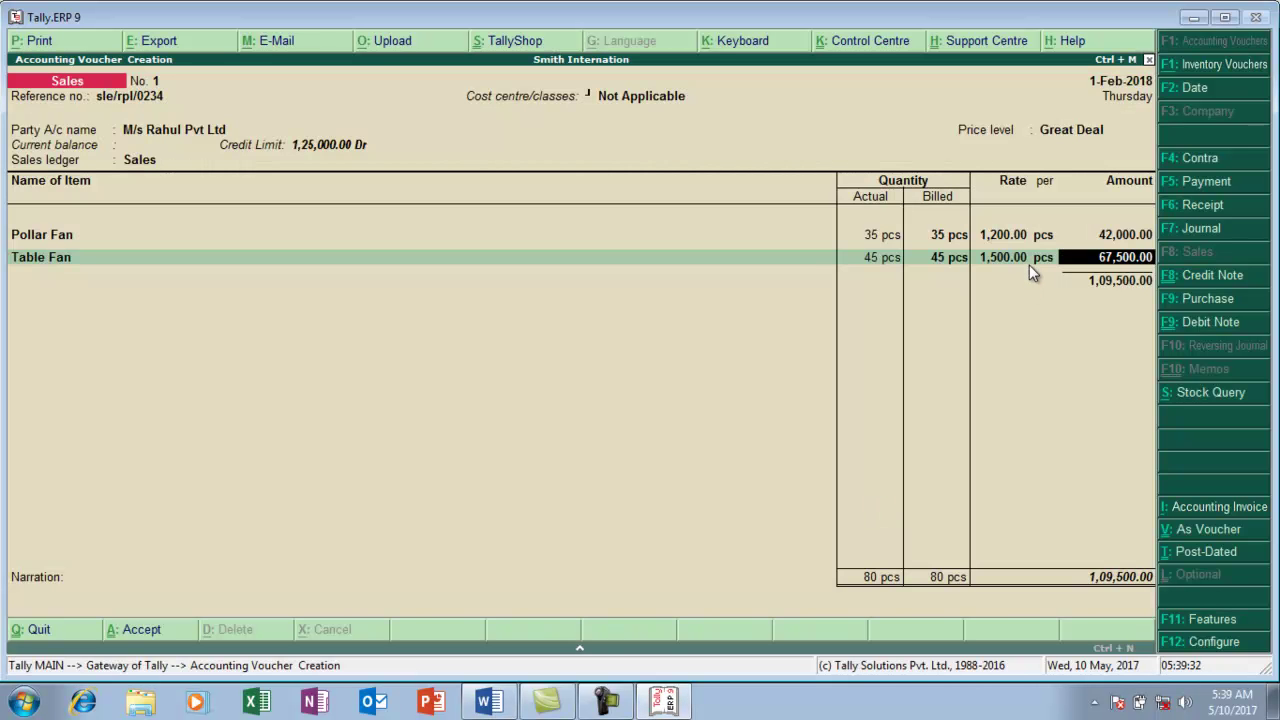
Enable 'Use separate discount column in invoices' in F11 Inventory Features.
{"action": "key", "text": "F11"}
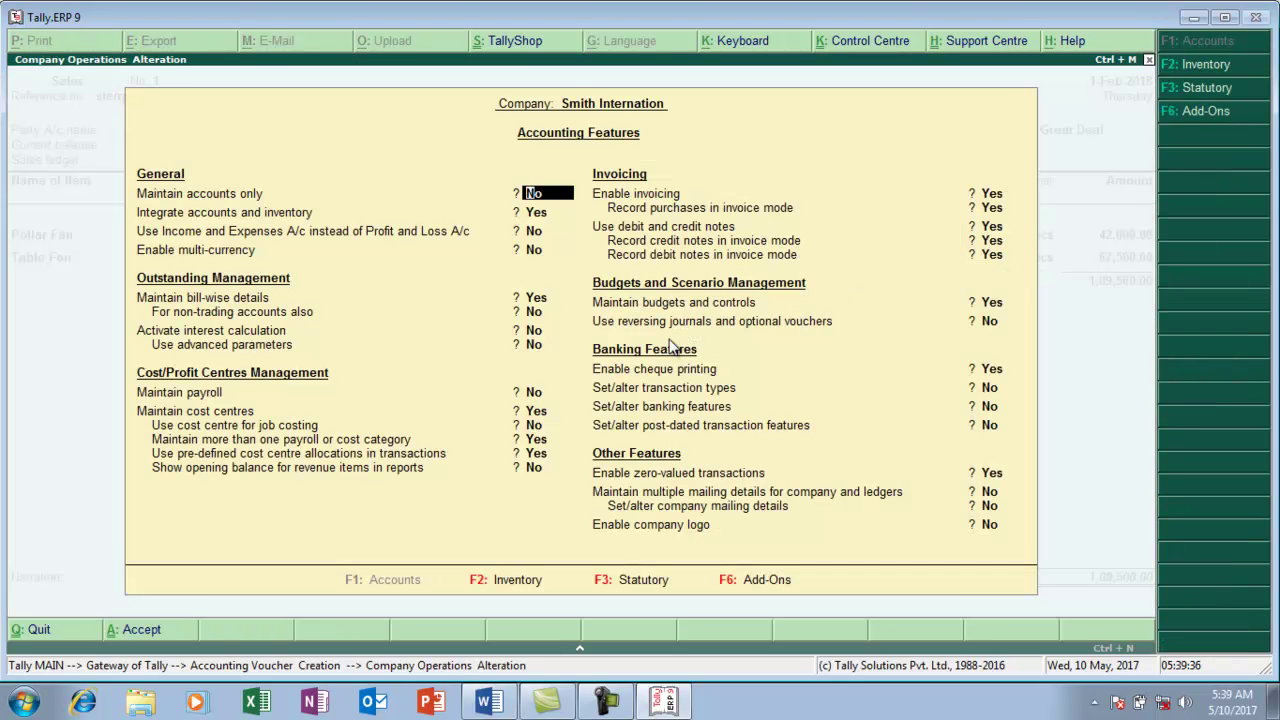
{"action": "key", "text": "F2"}
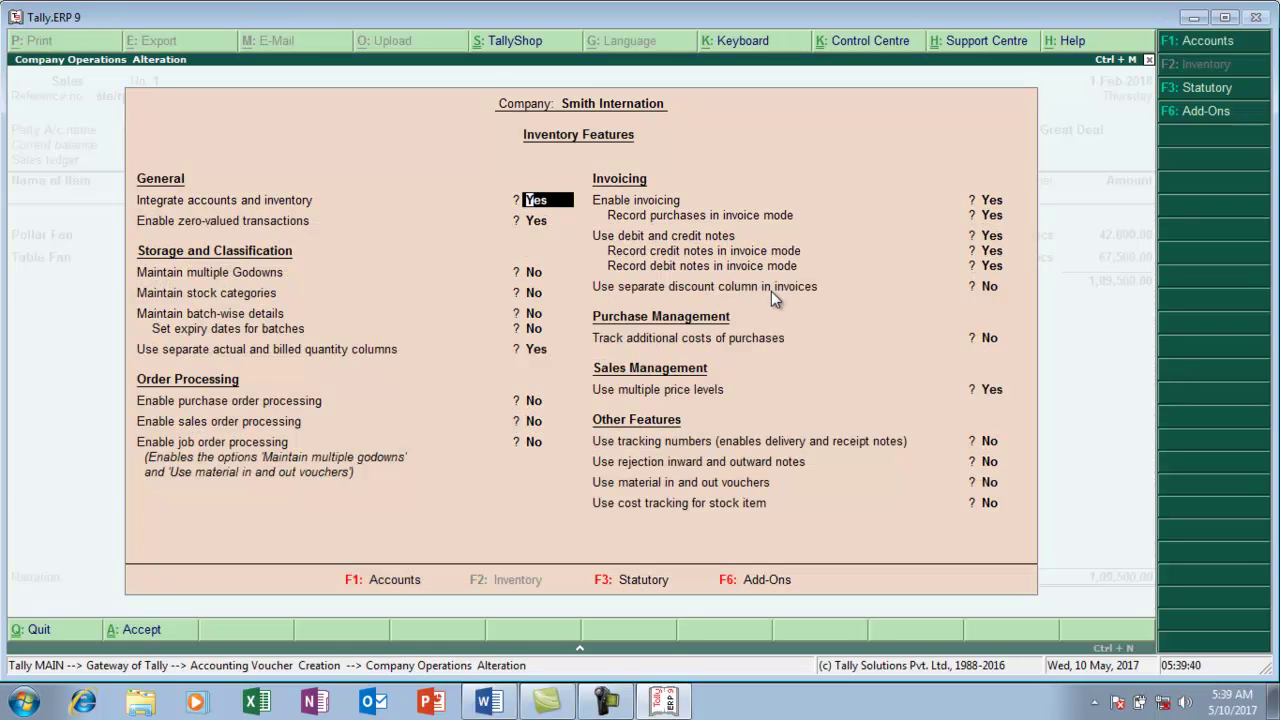
{"action": "key", "text": "Return"}
{"action": "key", "text": "Return"}
{"action": "key", "text": "Return"}
{"action": "key", "text": "Return"}
{"action": "key", "text": "Return"}
{"action": "key", "text": "Return"}
{"action": "key", "text": "Return"}
{"action": "key", "text": "Return"}
{"action": "key", "text": "Return"}
{"action": "key", "text": "Return"}
{"action": "key", "text": "Return"}
{"action": "key", "text": "Return"}
{"action": "key", "text": "Return"}
{"action": "key", "text": "Return"}
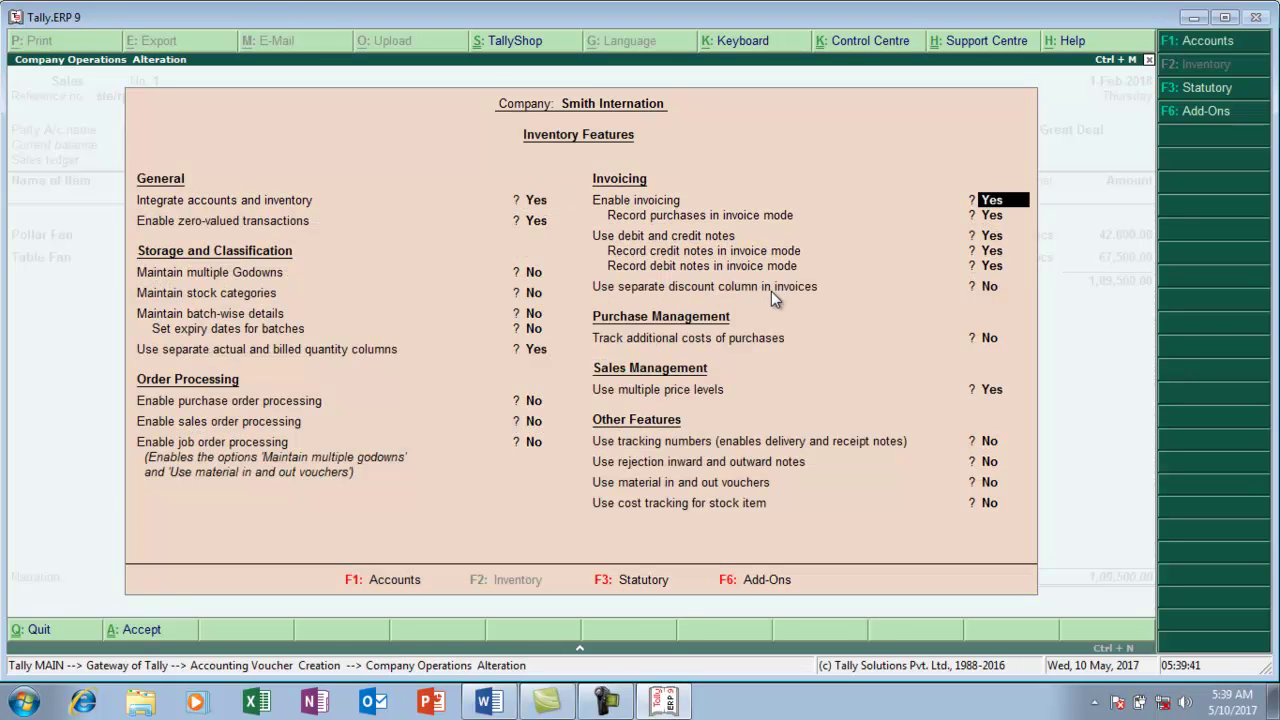
{"action": "key", "text": "Return"}
{"action": "type", "text": "y"}
{"action": "key", "text": "Return"}
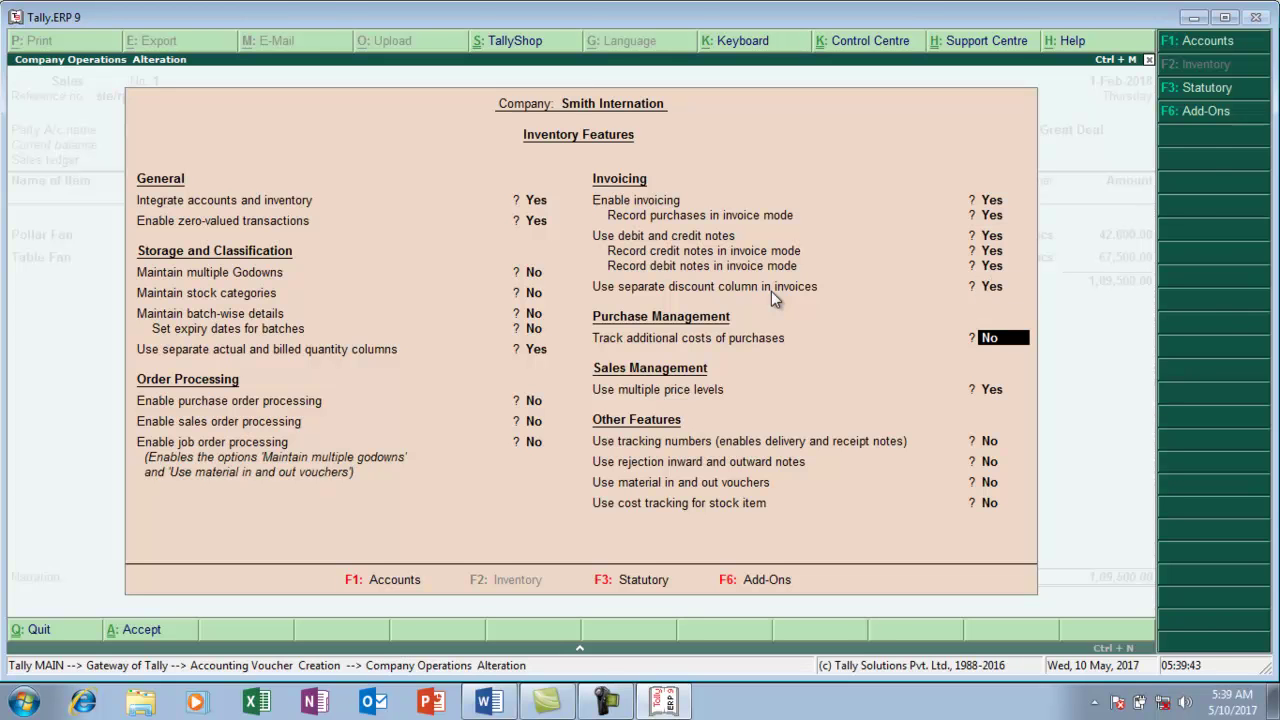
{"action": "key", "text": "ctrl+a"}
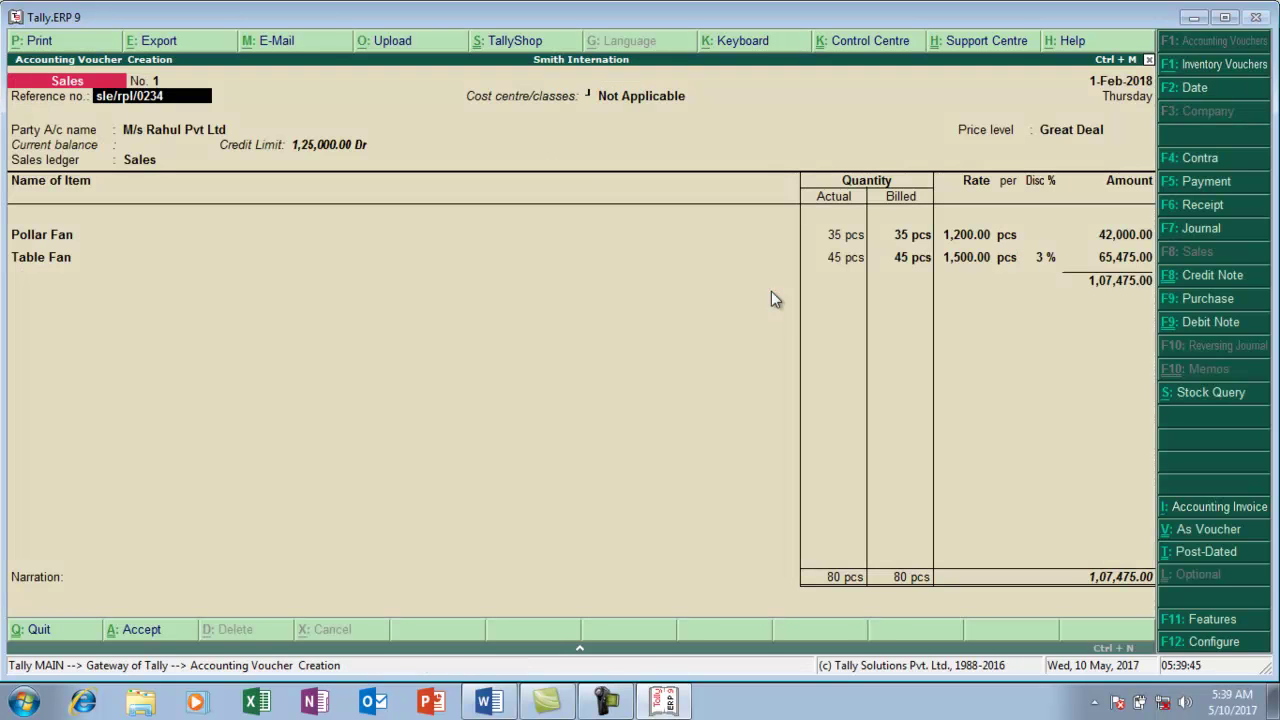
Step through the voucher's party and item details, then review the scheme table in Word.
{"action": "key", "text": "Return"}
{"action": "key", "text": "Return"}
{"action": "key", "text": "Return"}
{"action": "key", "text": "Return"}
{"action": "key", "text": "Return"}
{"action": "key", "text": "Return"}
{"action": "key", "text": "Return"}
{"action": "key", "text": "Return"}
{"action": "key", "text": "Return"}
{"action": "key", "text": "Return"}
{"action": "key", "text": "Return"}
{"action": "key", "text": "Return"}
{"action": "key", "text": "Return"}
{"action": "key", "text": "Return"}
{"action": "key", "text": "Return"}
{"action": "key", "text": "Return"}
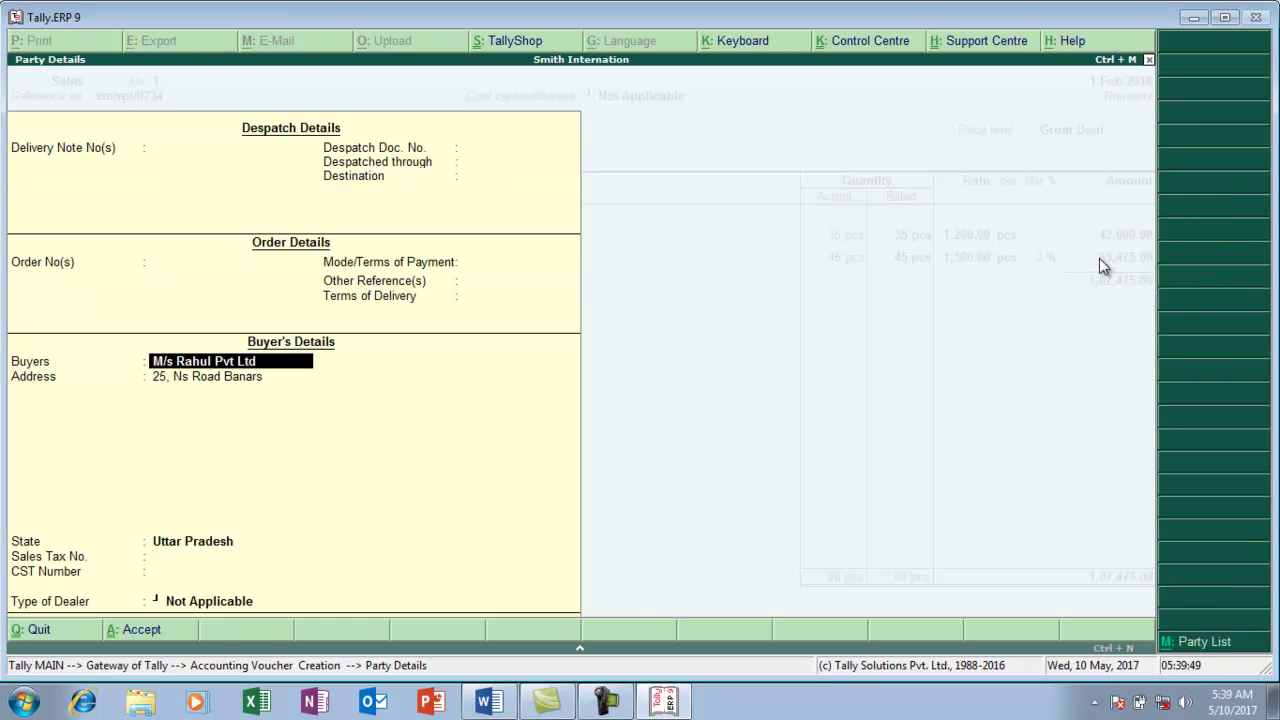
{"action": "key", "text": "Return"}
{"action": "key", "text": "Return"}
{"action": "key", "text": "Return"}
{"action": "key", "text": "Return"}
{"action": "key", "text": "Return"}
{"action": "key", "text": "Return"}
{"action": "key", "text": "Return"}
{"action": "key", "text": "Return"}
{"action": "key", "text": "Return"}
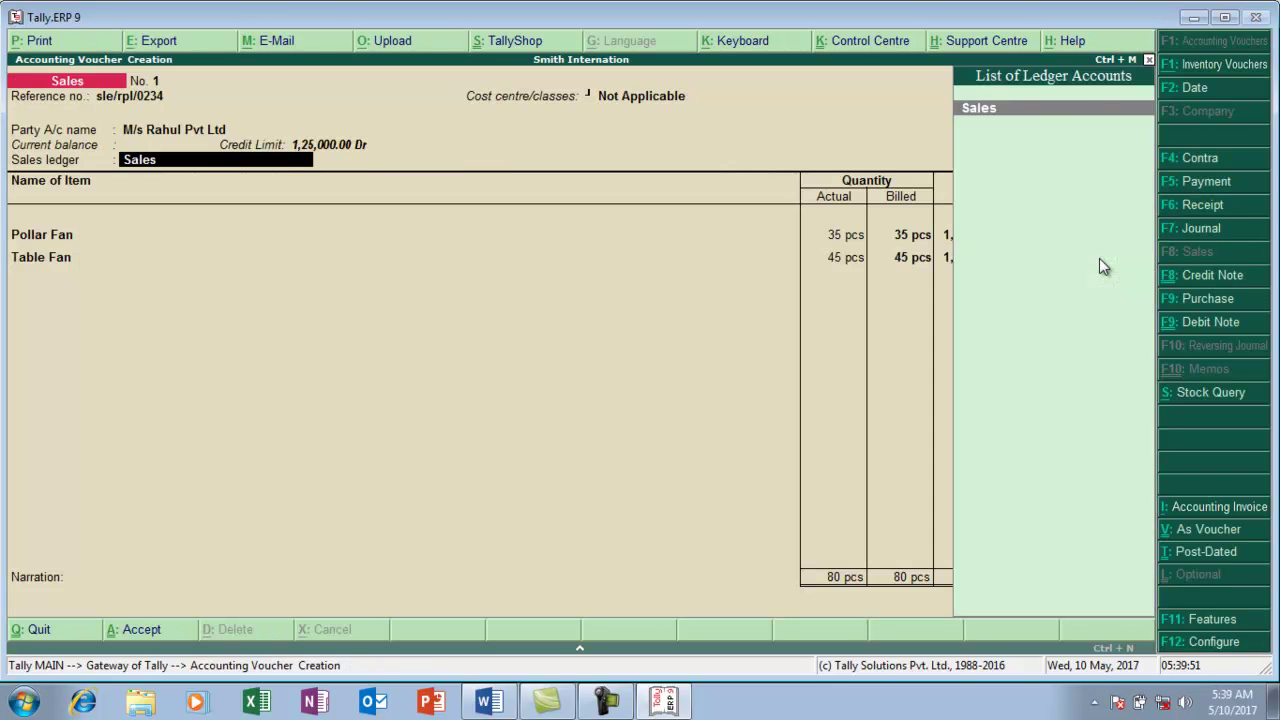
{"action": "key", "text": "Return"}
{"action": "key", "text": "Return"}
{"action": "key", "text": "Return"}
{"action": "key", "text": "Return"}
{"action": "key", "text": "Return"}
{"action": "key", "text": "Return"}
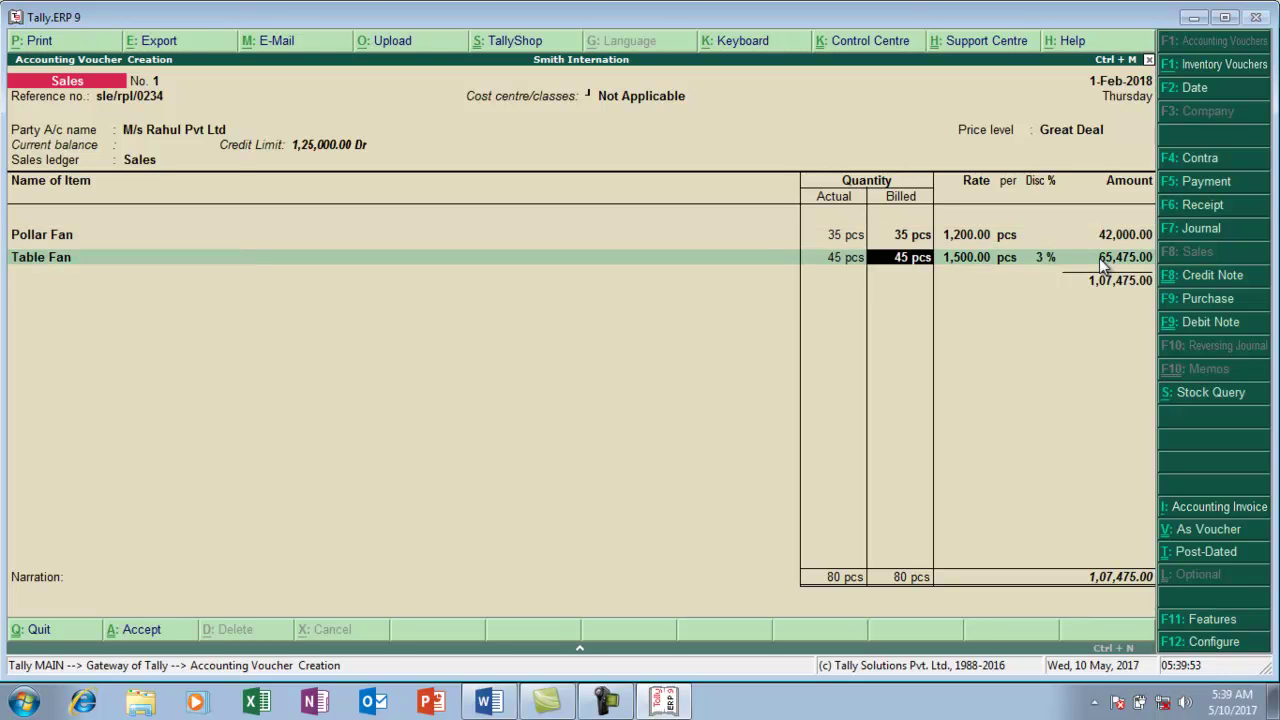
{"action": "key", "text": "alt+Tab"}
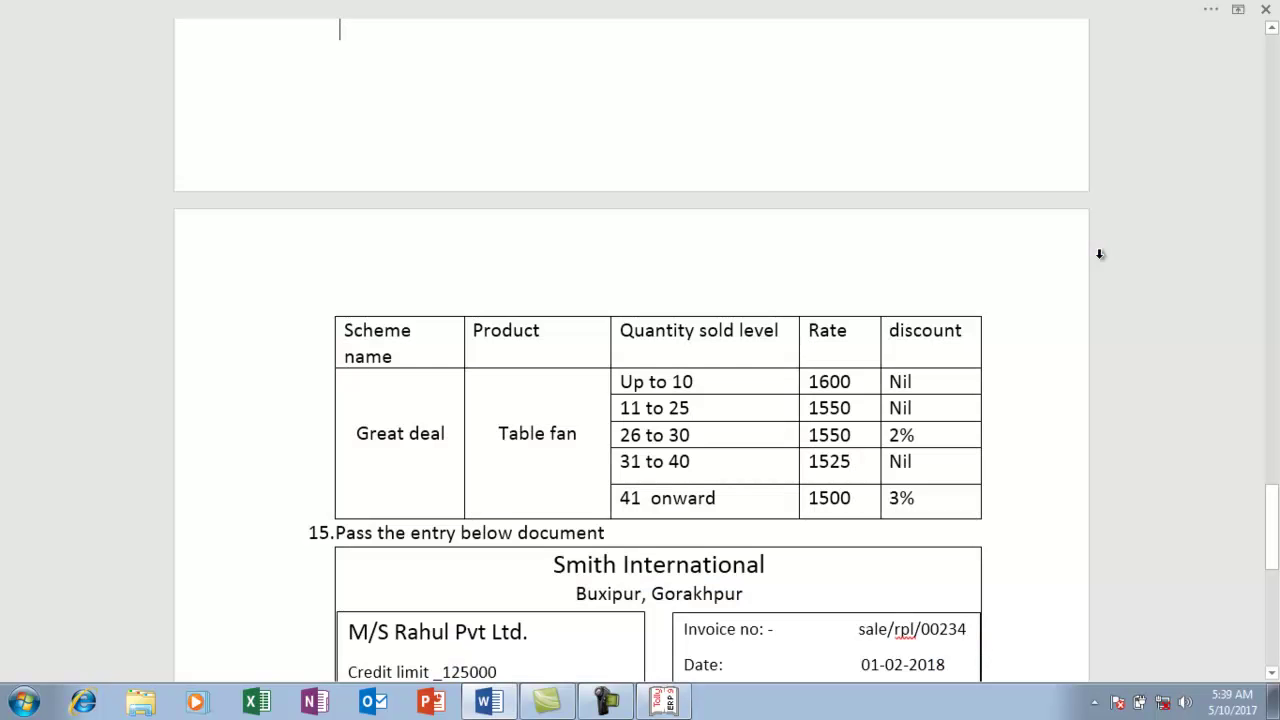
{"action": "key", "text": "Down"}
{"action": "key", "text": "Down"}
{"action": "key", "text": "Down"}
{"action": "left_click_drag", "start_coordinate": [1272, 526], "coordinate": [1276, 628]}
Add Philips Led Light at 10 pcs actual and billed, rate 240, with no discount.
{"action": "key", "text": "alt+Tab"}
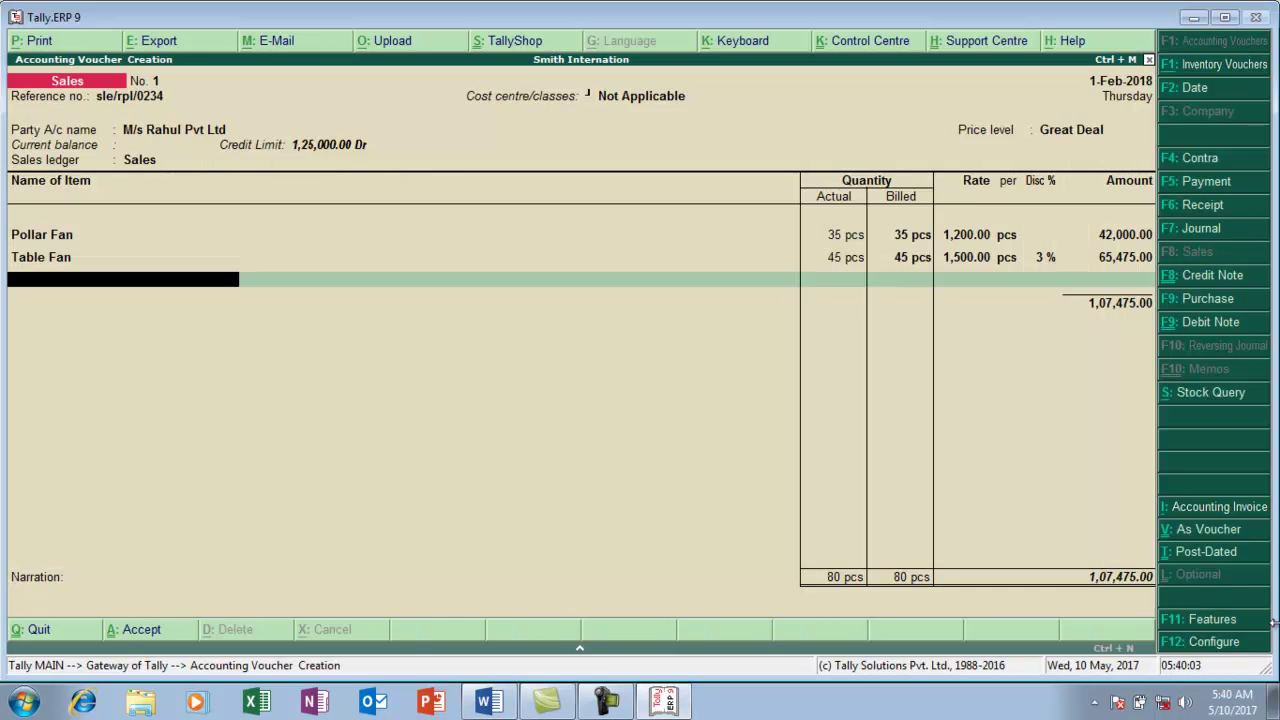
{"action": "type", "text": "P"}
{"action": "key", "text": "Down"}
{"action": "key", "text": "Up"}
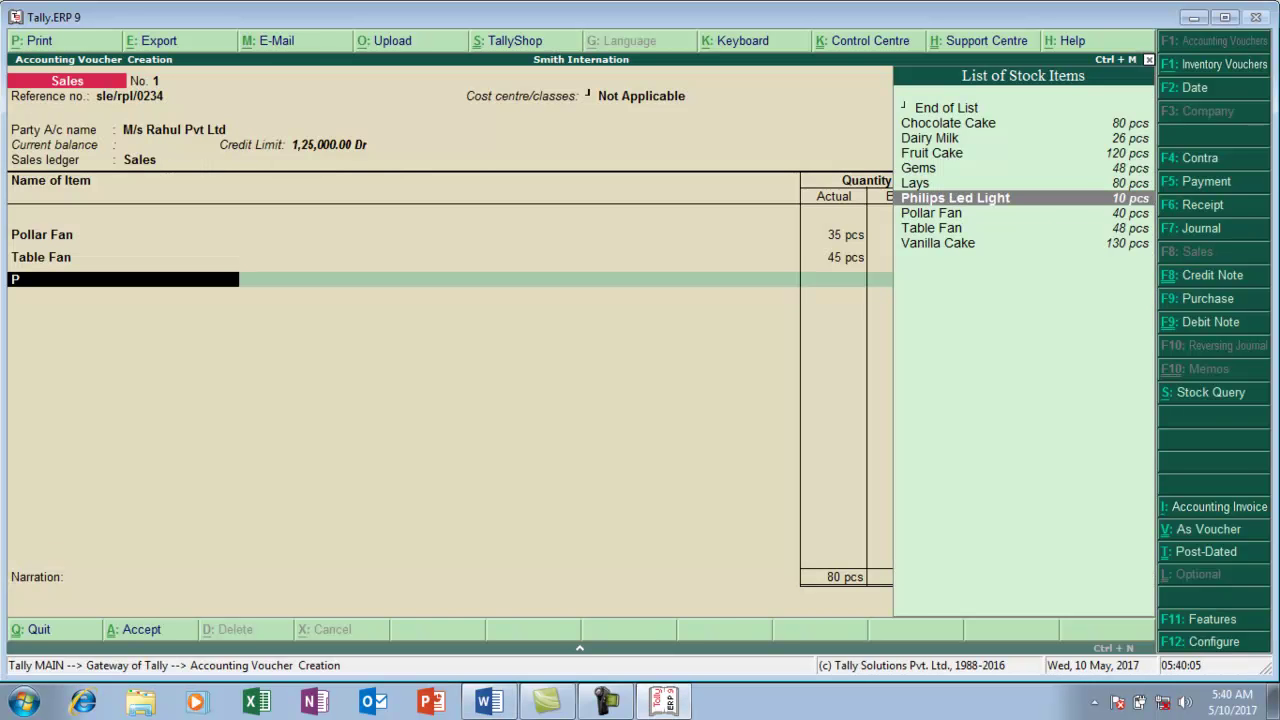
{"action": "key", "text": "Return"}
{"action": "type", "text": "10"}
{"action": "key", "text": "Return"}
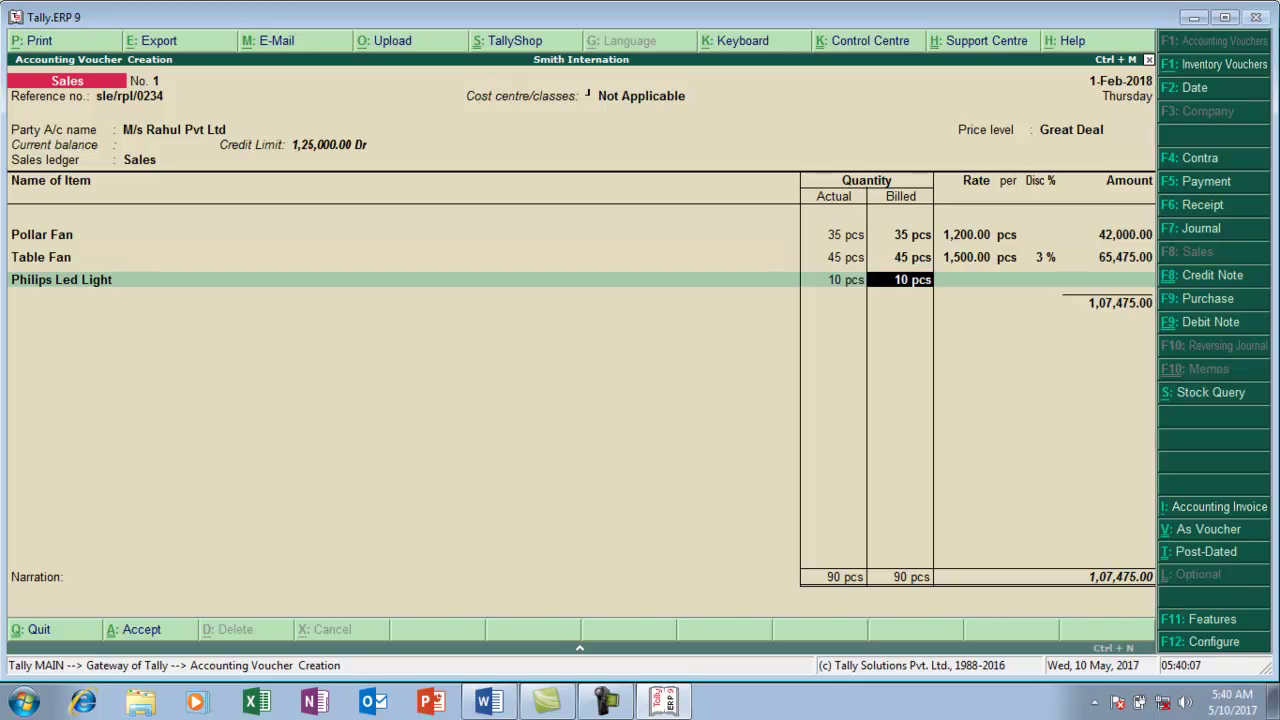
{"action": "key", "text": "Return"}
{"action": "type", "text": "240"}
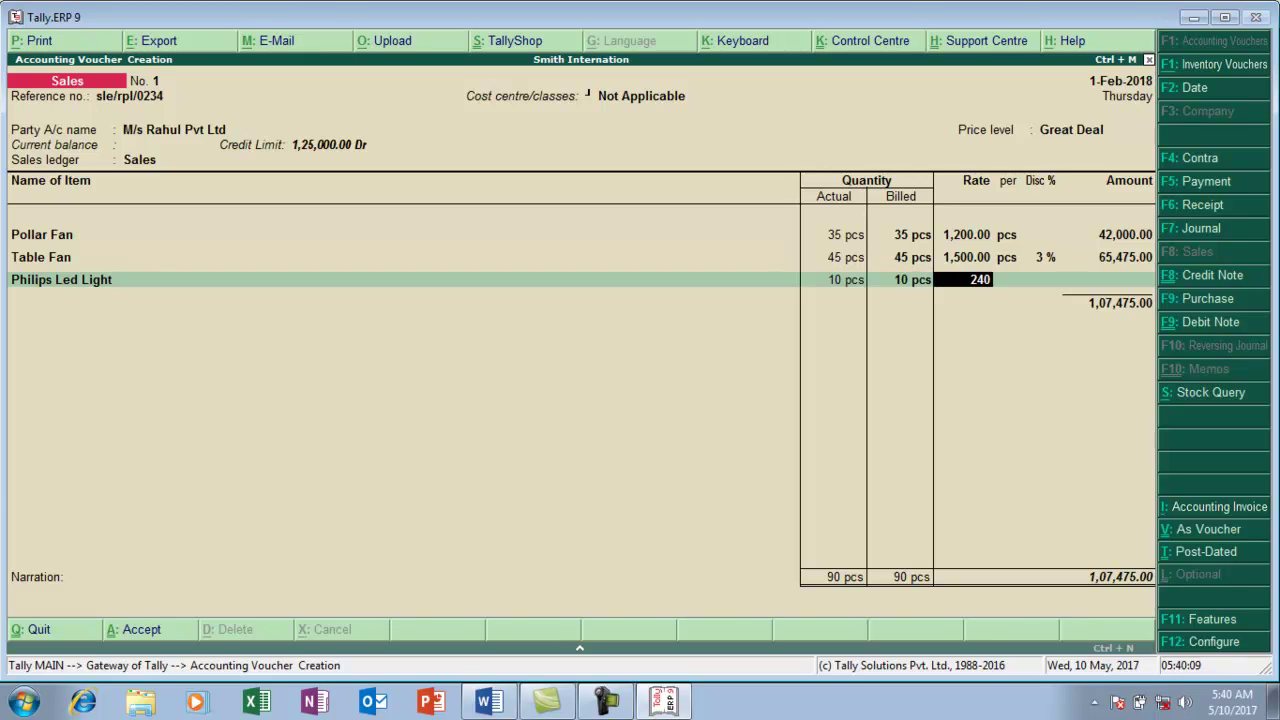
{"action": "key", "text": "Return"}
{"action": "key", "text": "Return"}
{"action": "key", "text": "Return"}
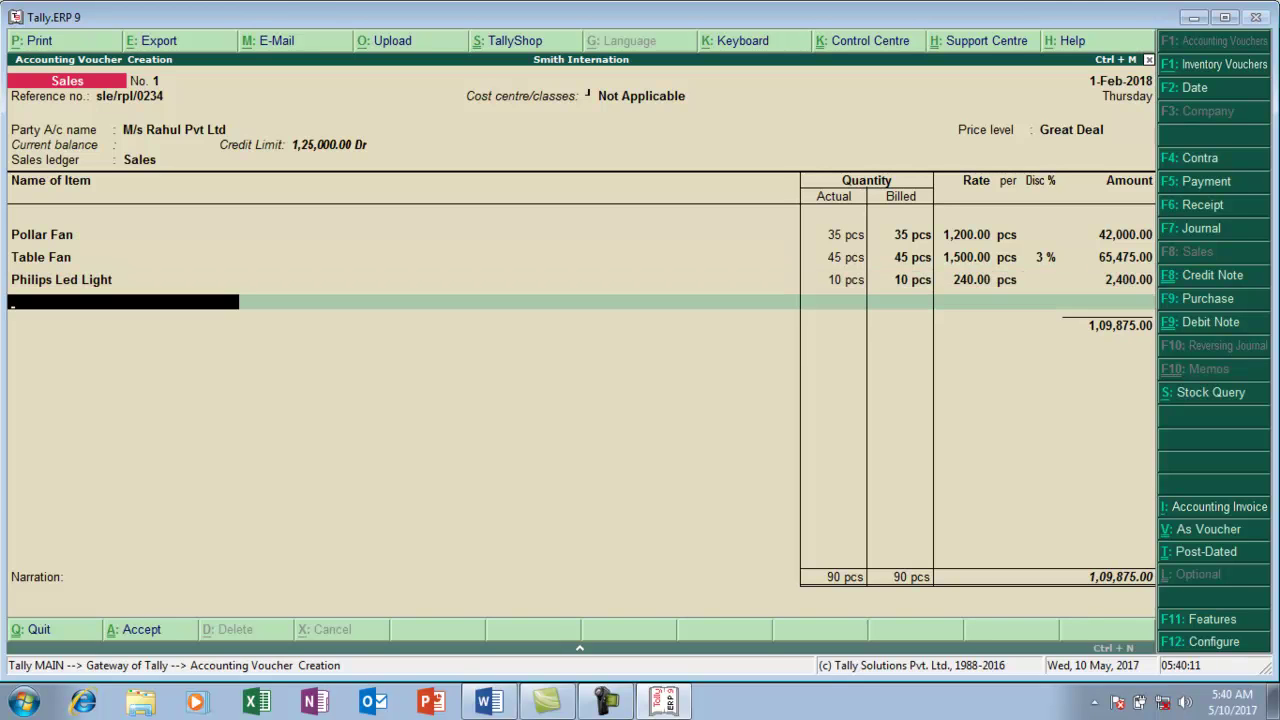
{"action": "key", "text": "Return"}
End the item list and record a new bill reference 'Sales/rpl/0234' for the 1,09,875 total.
{"action": "key", "text": "Return"}
{"action": "key", "text": "alt+Tab"}
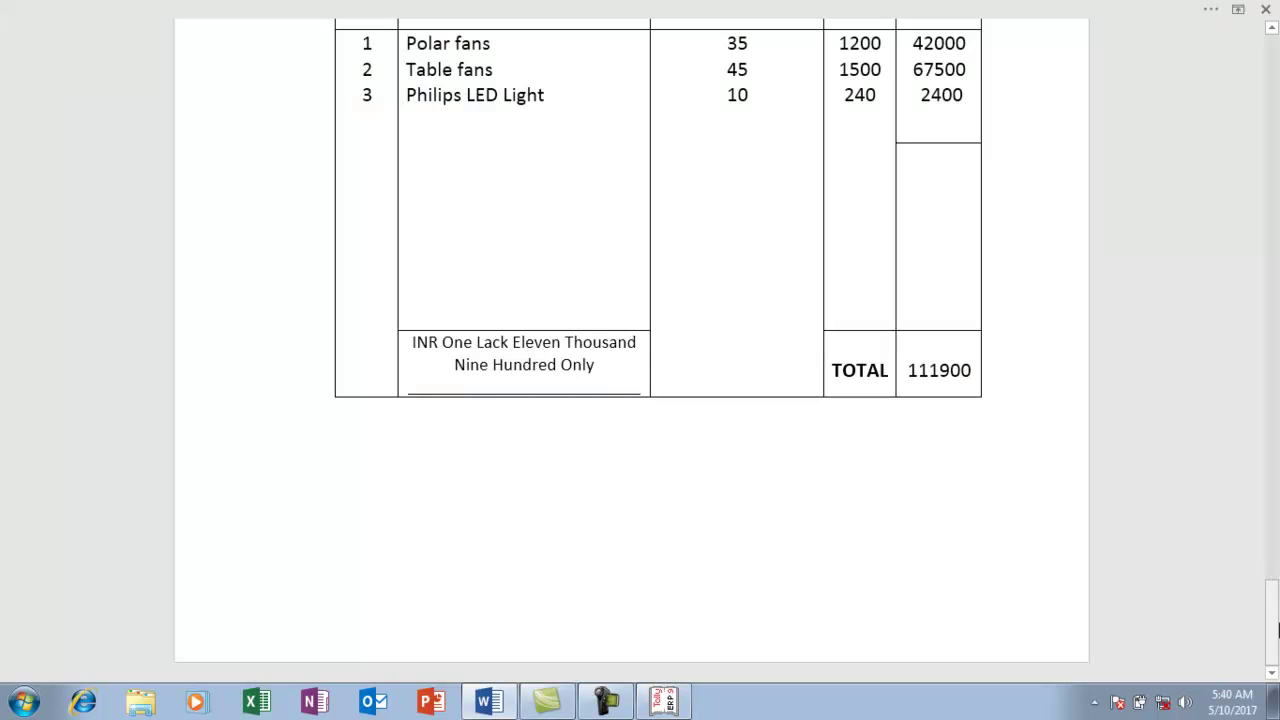
{"action": "key", "text": "alt+Tab"}
{"action": "key", "text": "Return"}
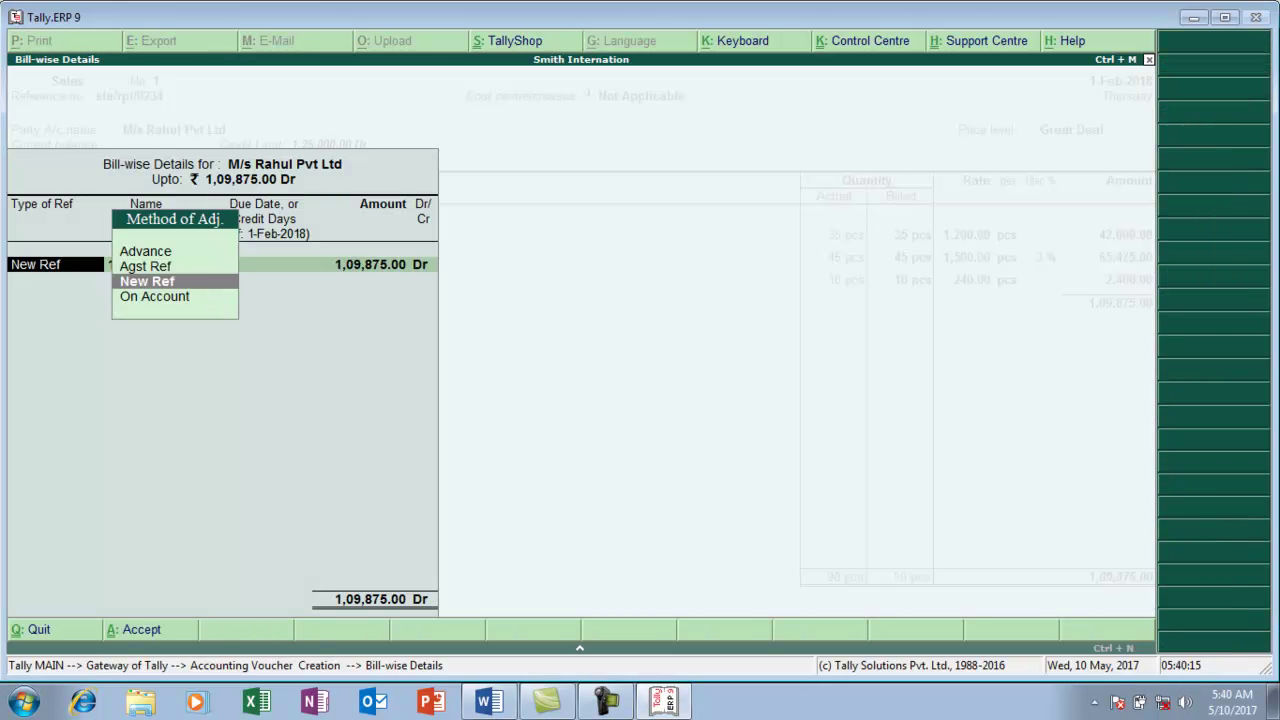
{"action": "key", "text": "Return"}
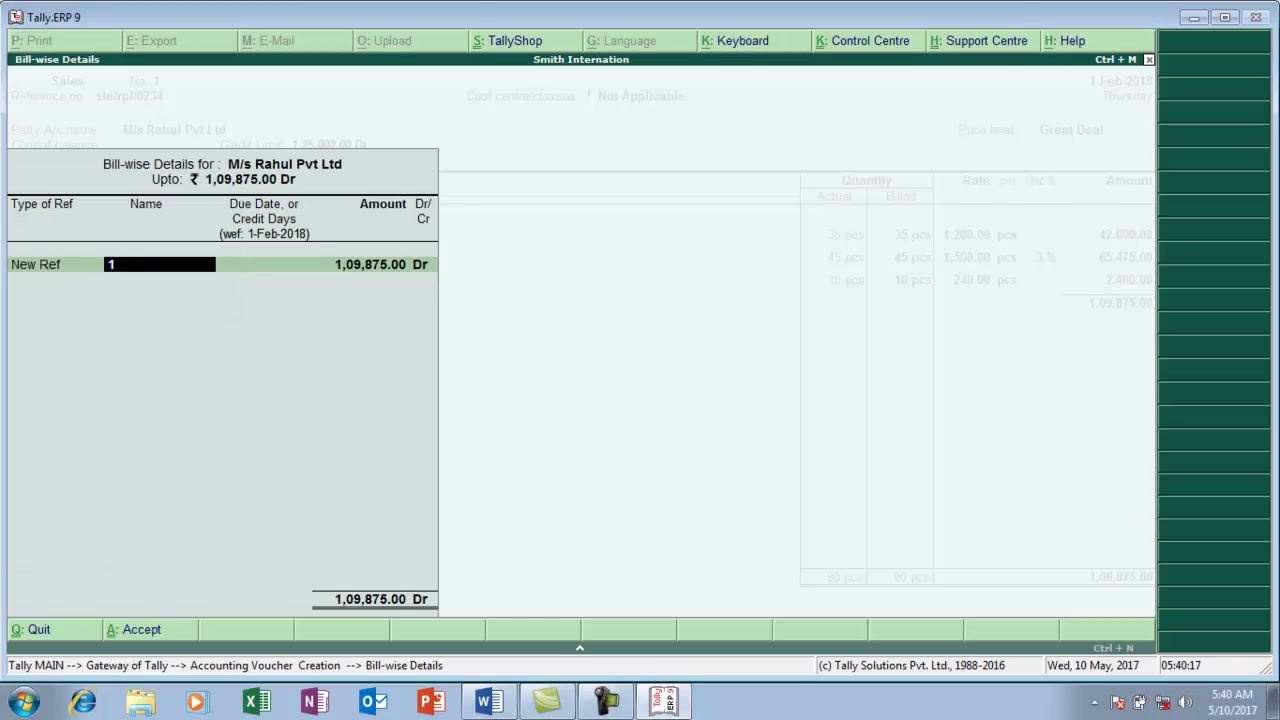
{"action": "type", "text": "Sales/rpl/0234"}
{"action": "key", "text": "Return"}
{"action": "key", "text": "Return"}
{"action": "key", "text": "Return"}
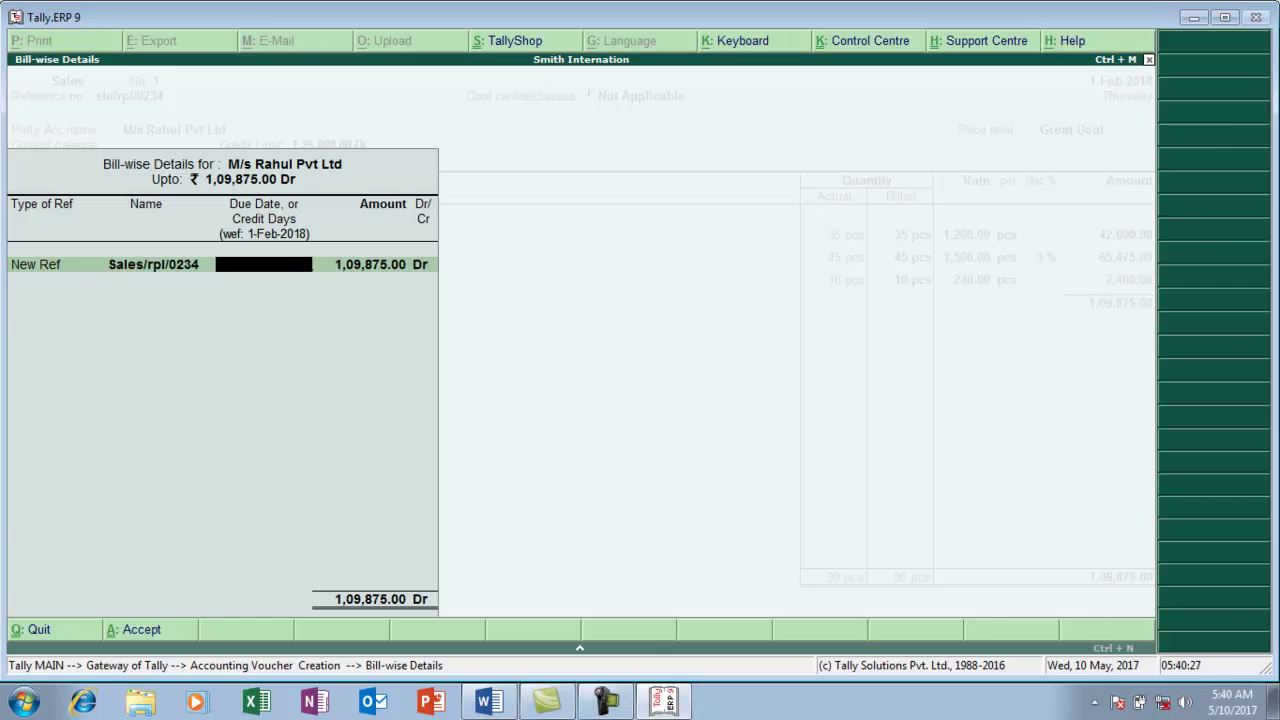
{"action": "key", "text": "Return"}
{"action": "key", "text": "Return"}
{"action": "key", "text": "Return"}
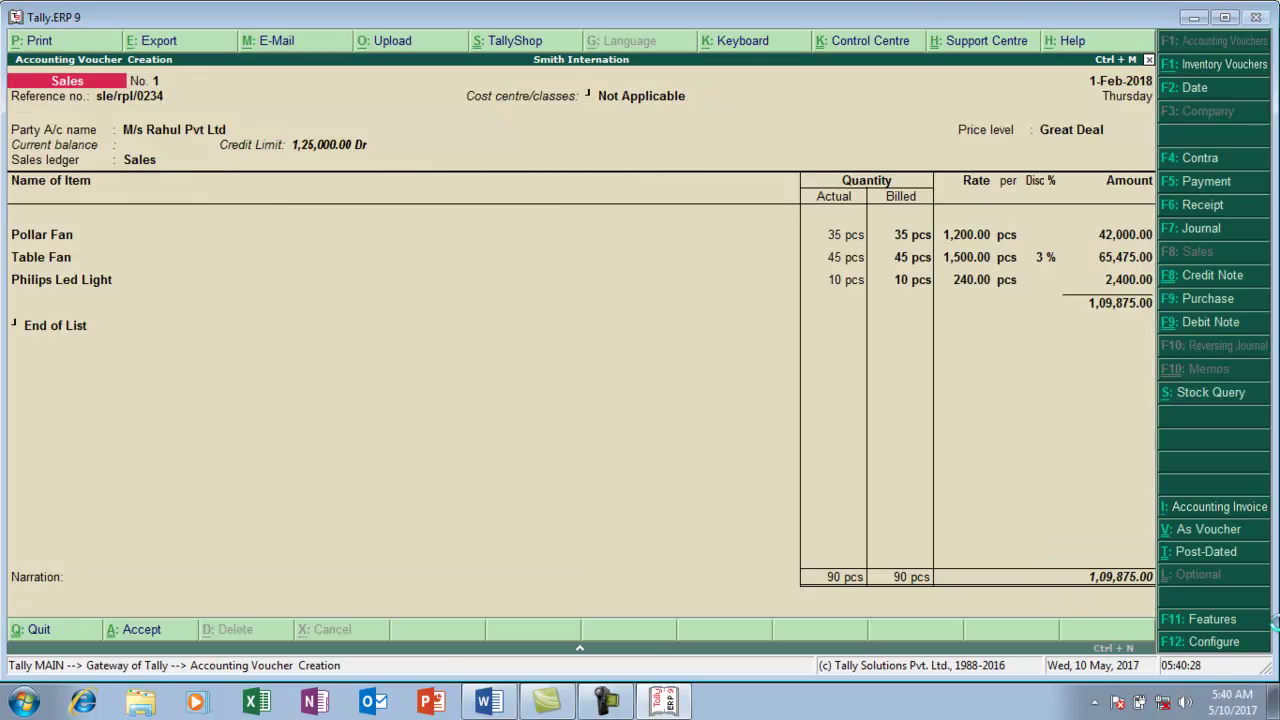
{"action": "key", "text": "alt+Tab"}
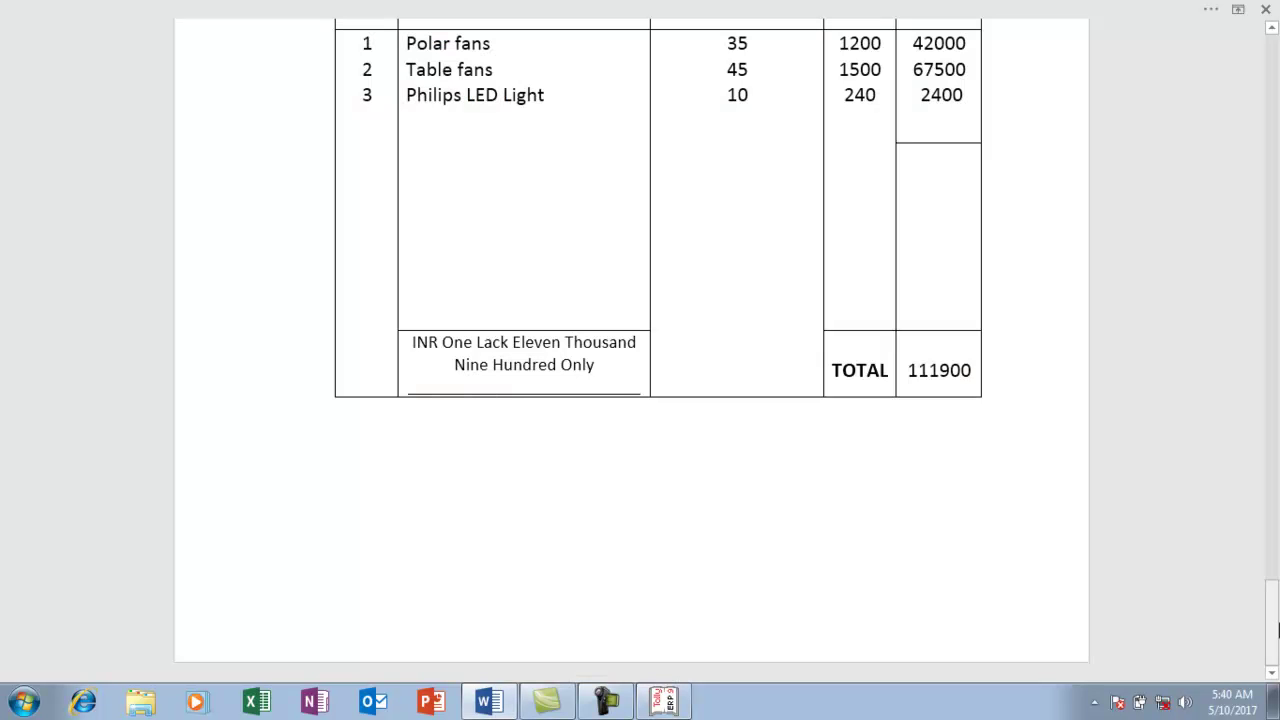